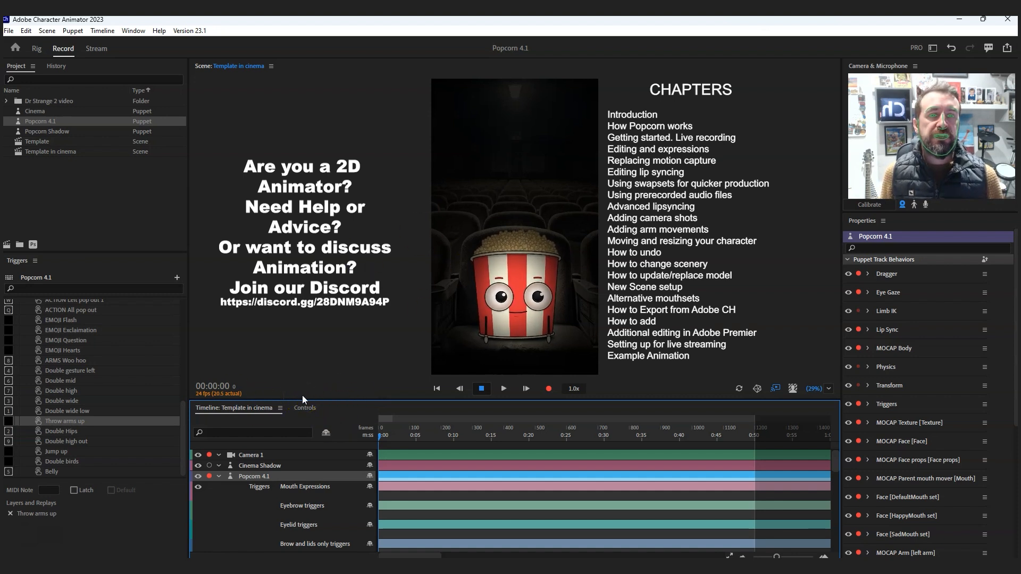
- Show the puppet's trigger controls in place of the timeline and check the list of available panels
click(306, 408)
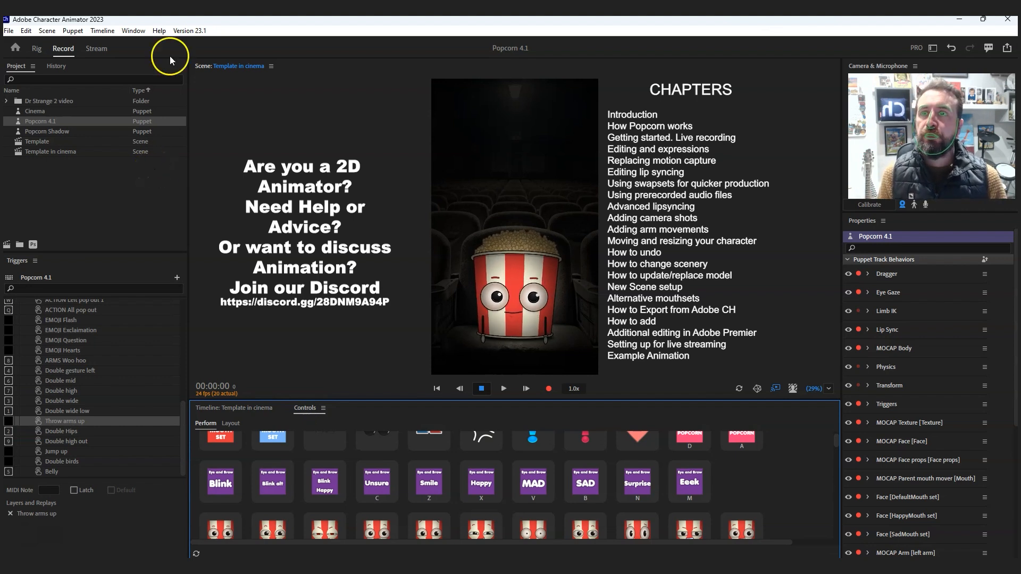
click(134, 31)
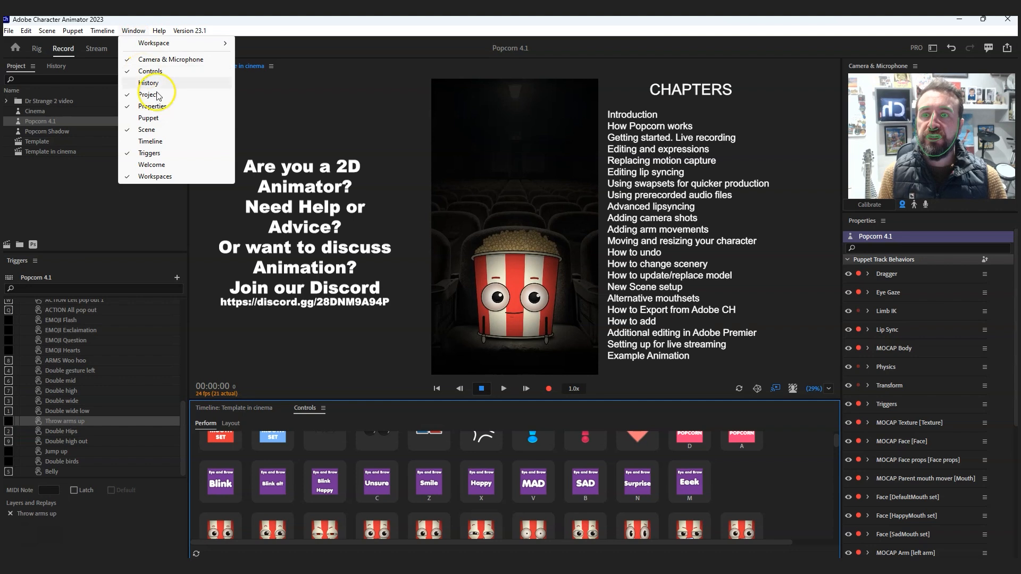
click(299, 200)
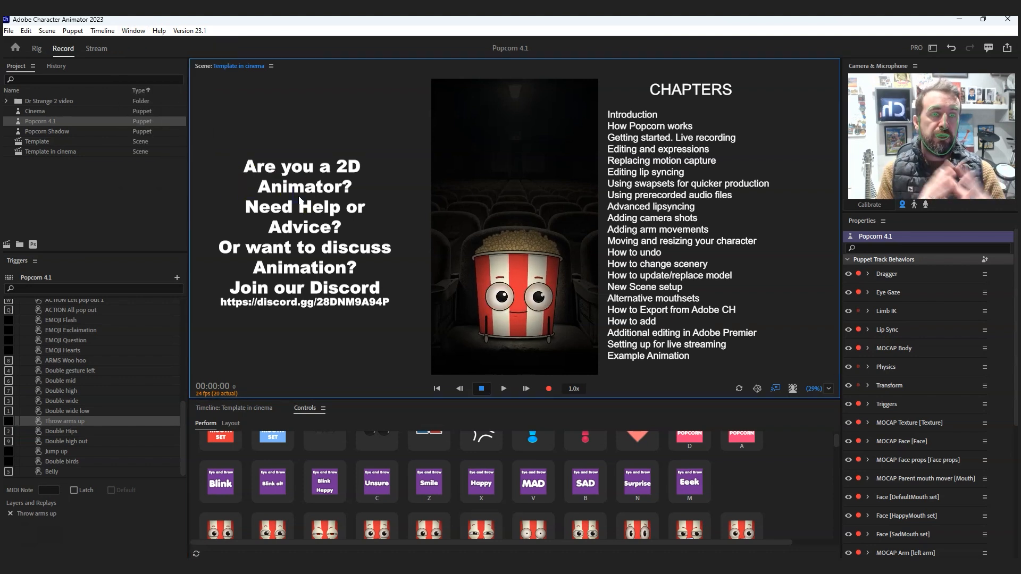
- Undock the Controls panel and dock it again ahead of the Timeline in the same group
click(307, 409)
drag(309, 230, 1005, 205)
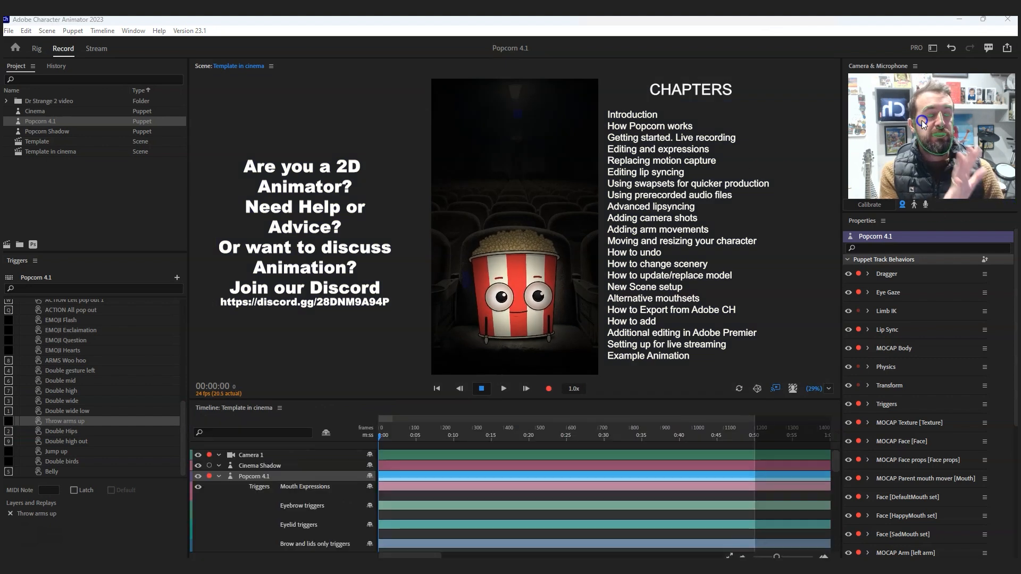
drag(206, 543, 298, 410)
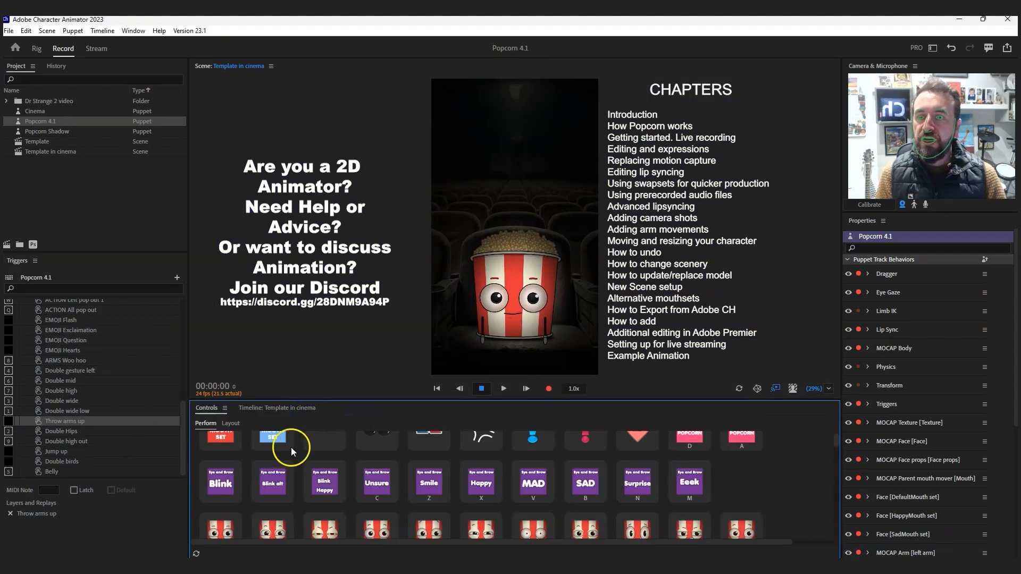
- Try the pixel sunglasses, round glasses and the flash, exclamation, question and hearts emoji triggers on the Popcorn 4.1 puppet
scroll(363, 495, up, 1)
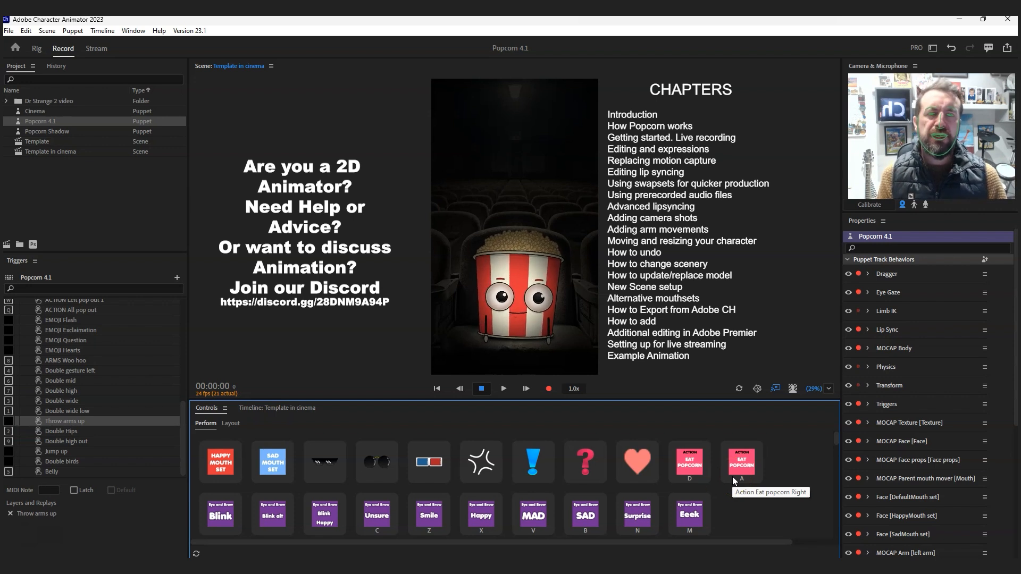
click(327, 464)
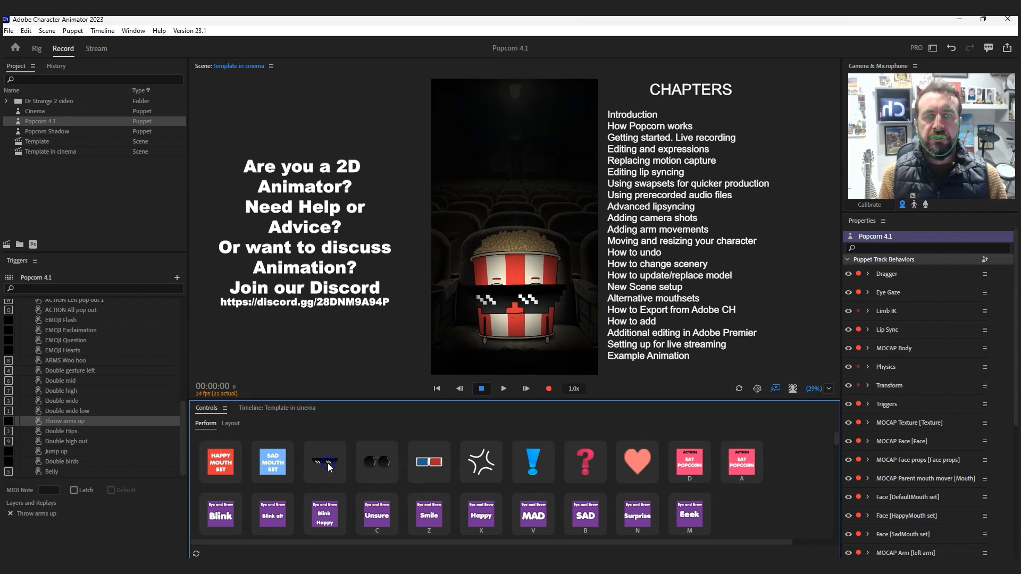
click(379, 463)
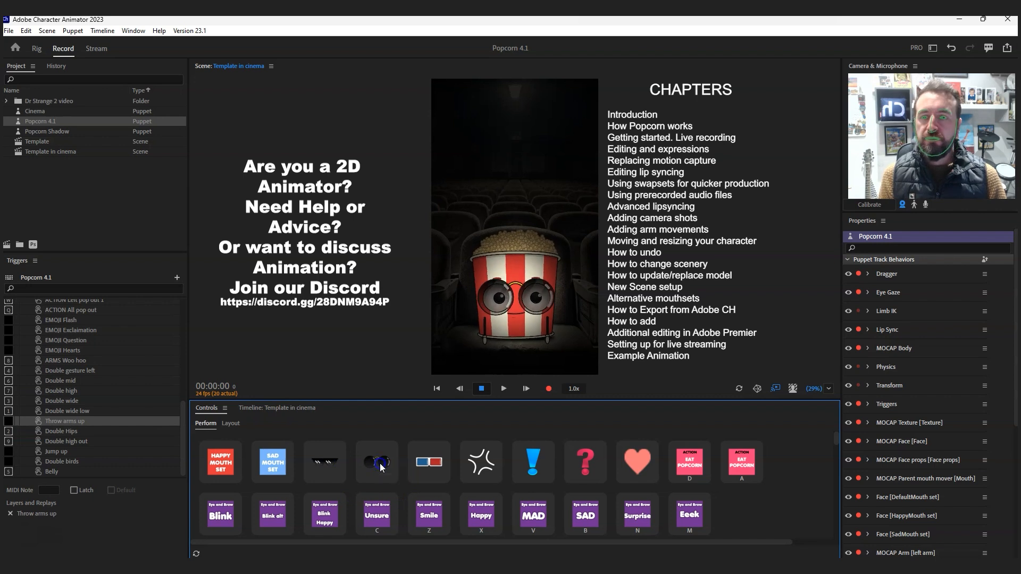
click(489, 464)
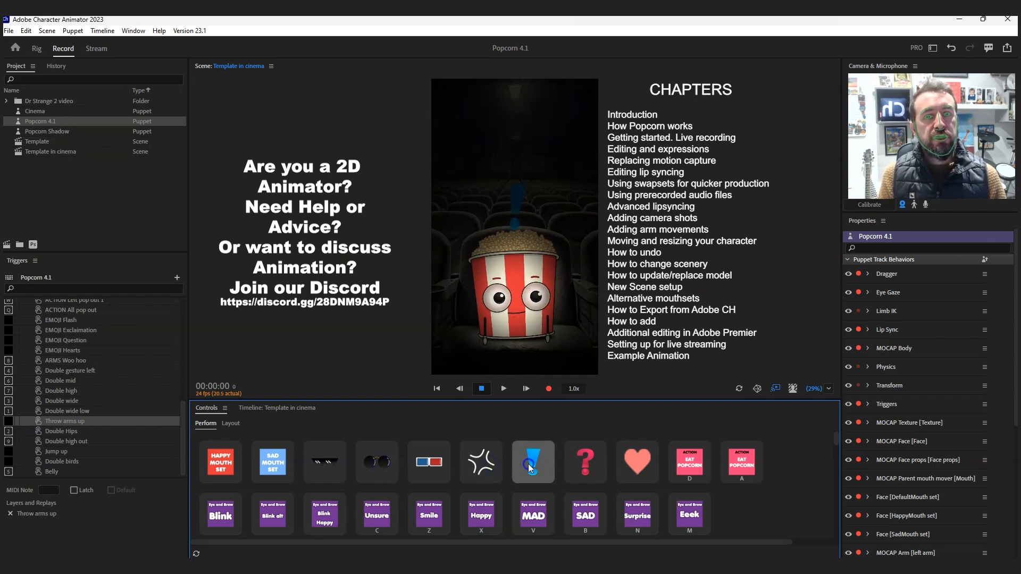
click(585, 464)
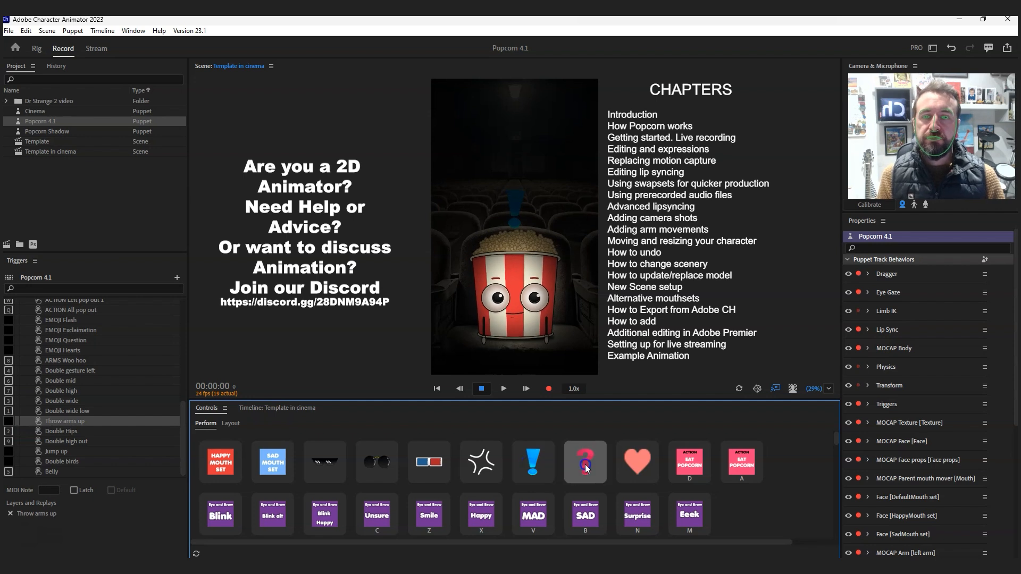
click(625, 460)
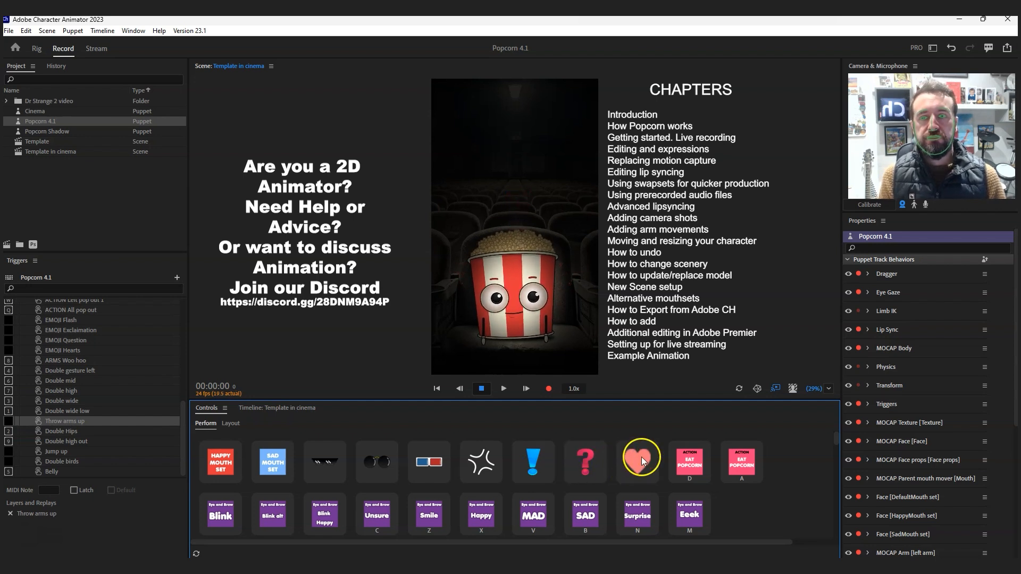
- Try both Eat Popcorn action triggers on the puppet, repeating the Action Eat popcorn Right one
click(690, 464)
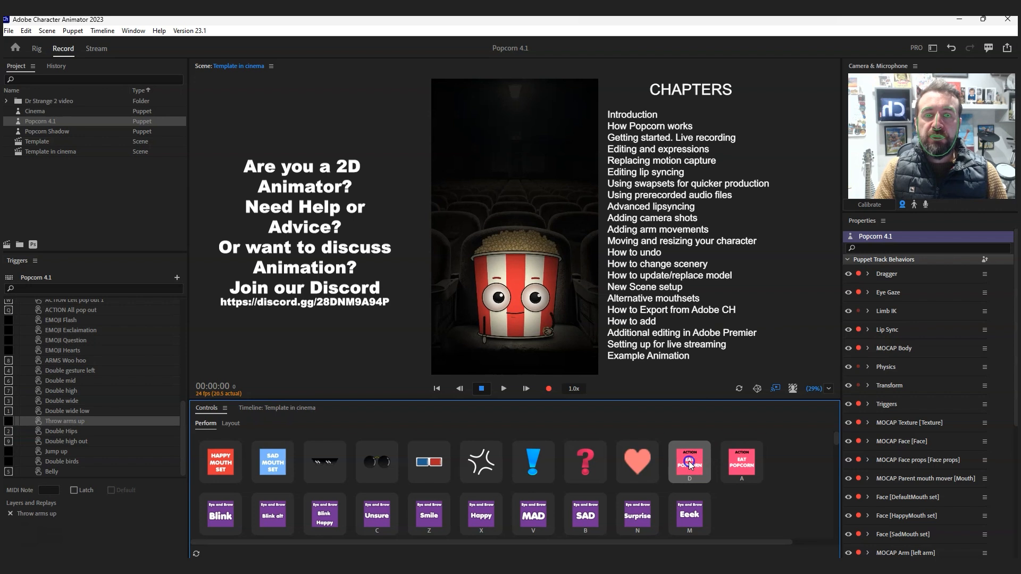
click(782, 450)
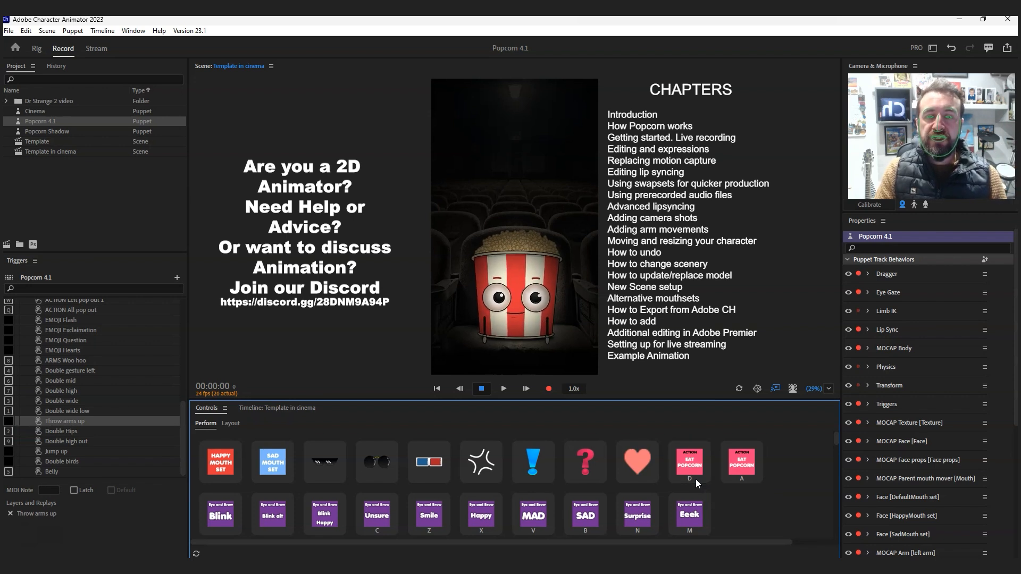
key(a)
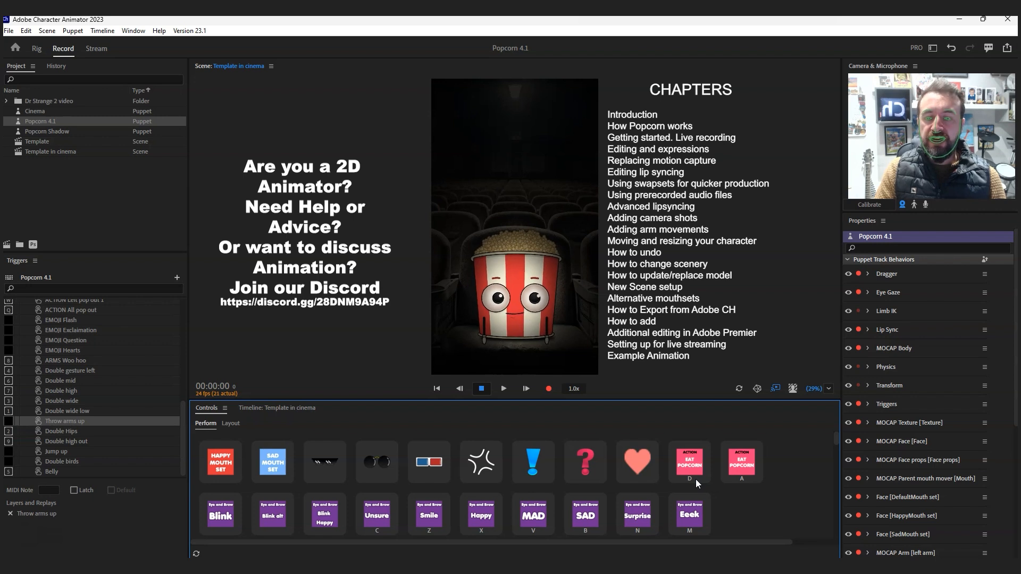
click(696, 480)
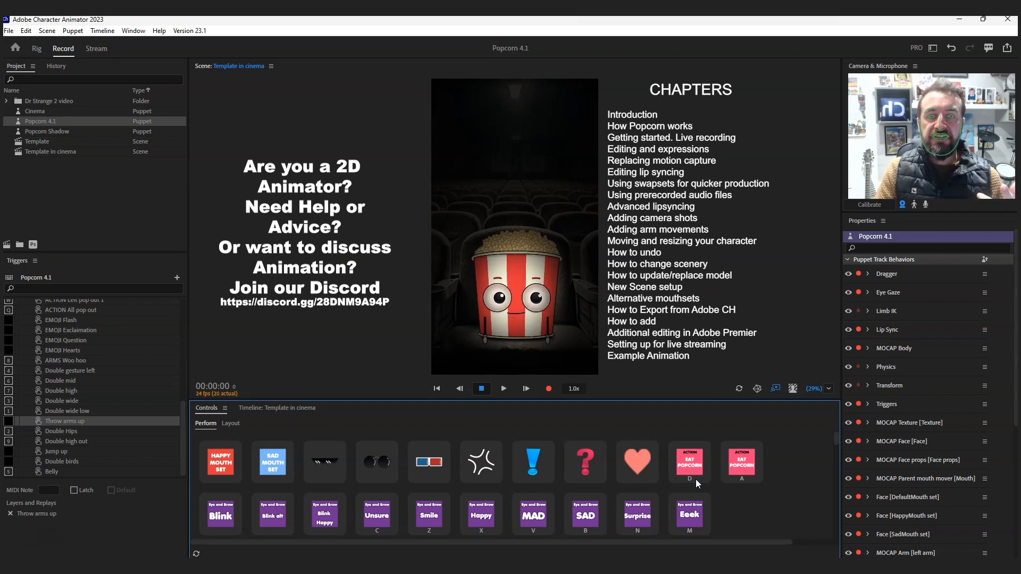
key(a)
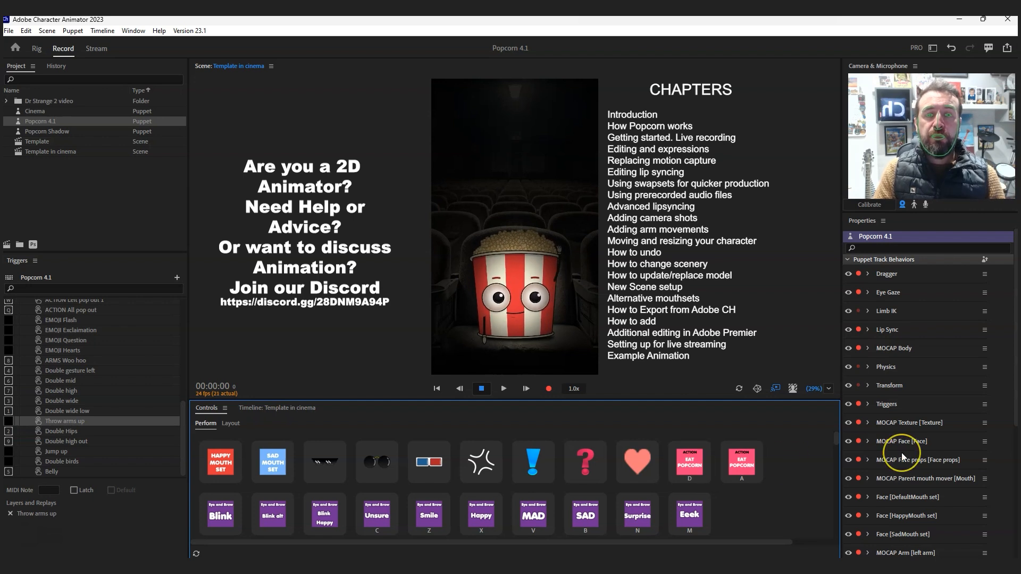
key(a)
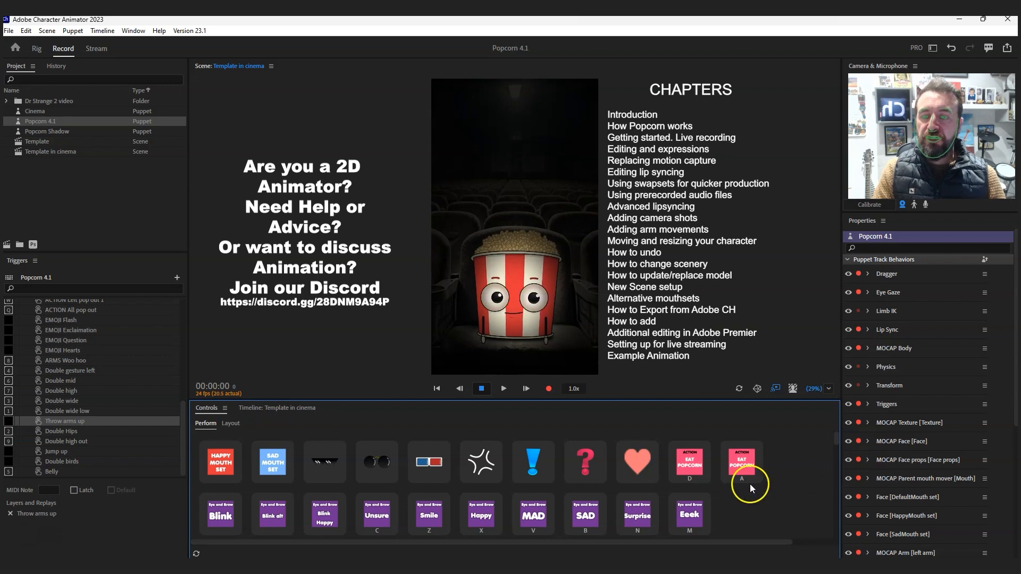
- Try the three blink triggers in the Eye and Brow row on the puppet, ending with Blink Happy
scroll(624, 460, down, 2)
scroll(620, 467, up, 1)
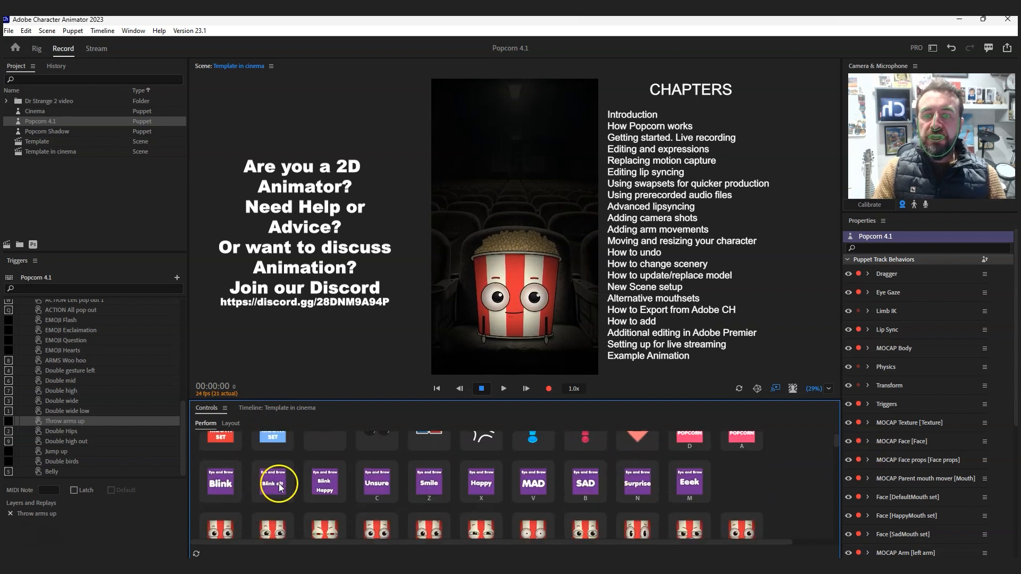
click(690, 482)
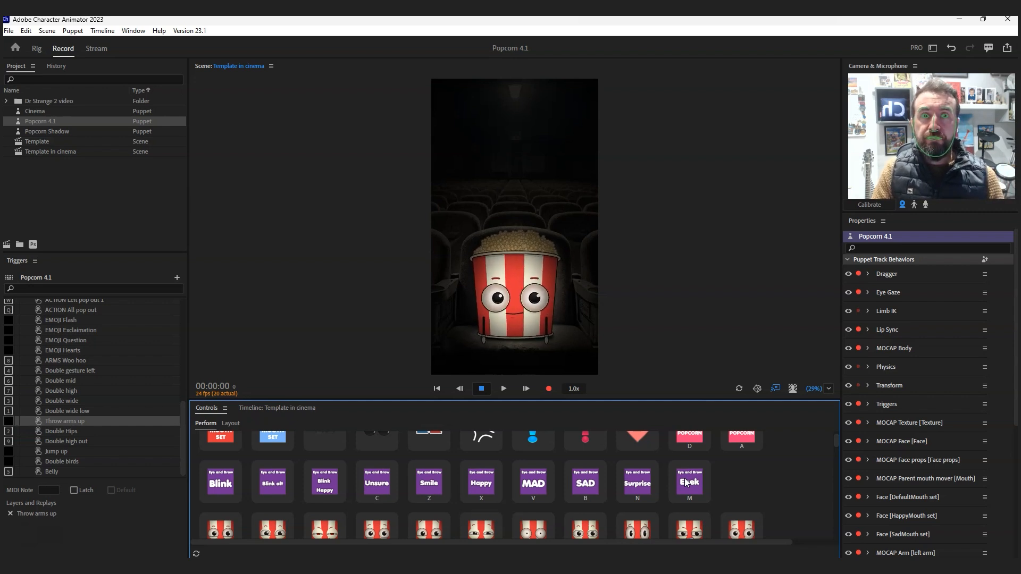
click(226, 484)
click(227, 485)
click(227, 485)
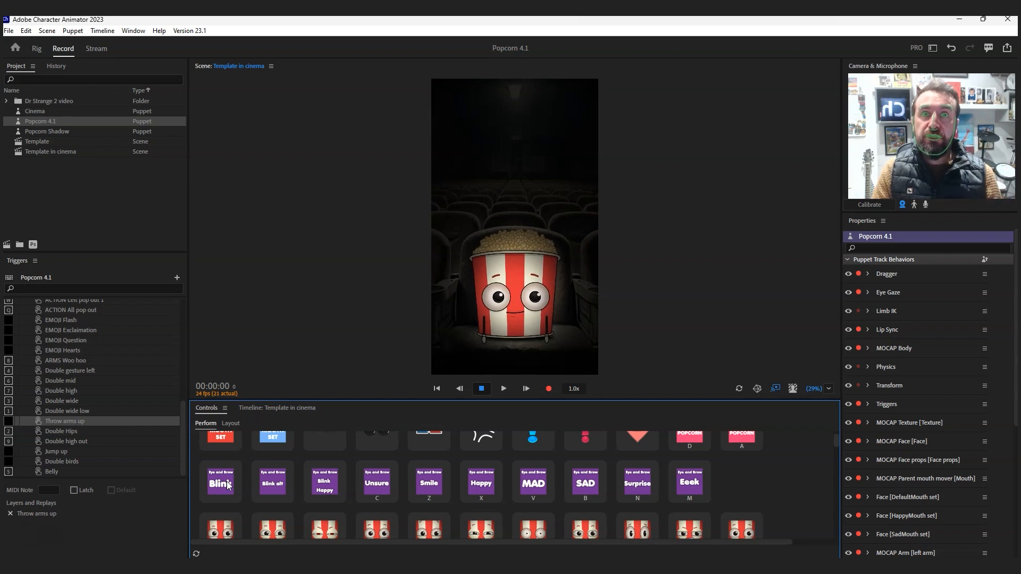
click(274, 484)
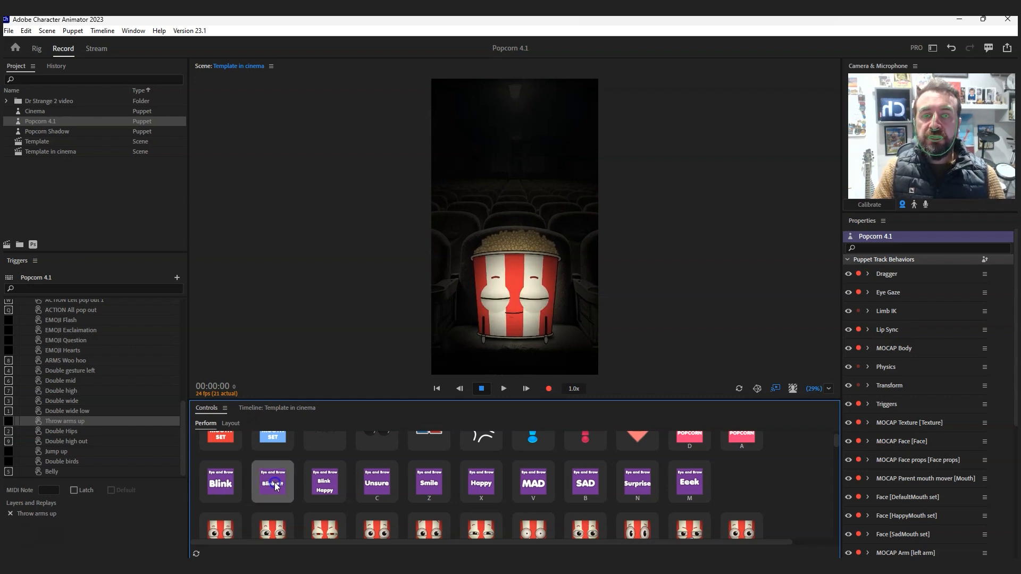
click(275, 486)
click(333, 486)
click(330, 486)
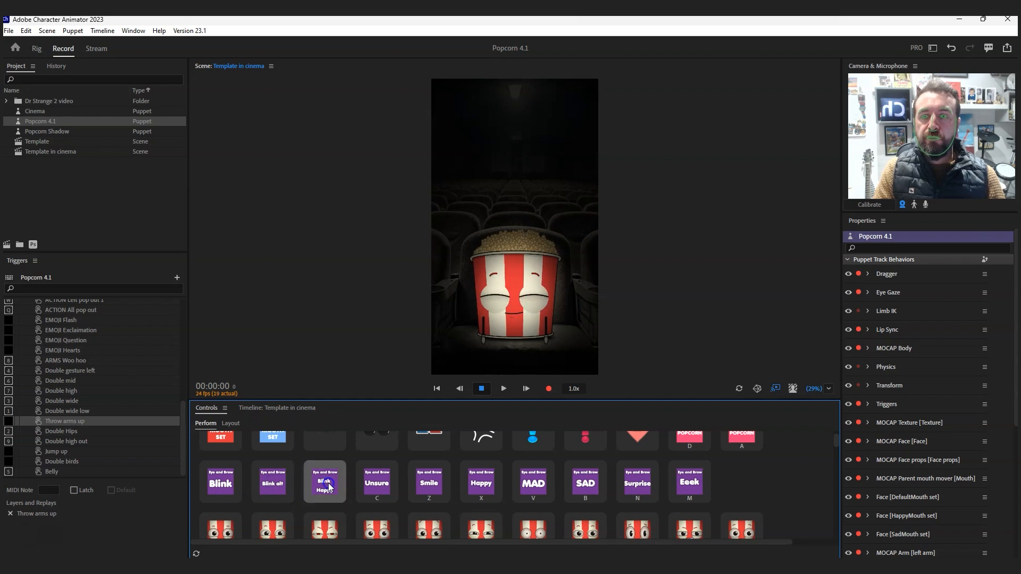
click(330, 486)
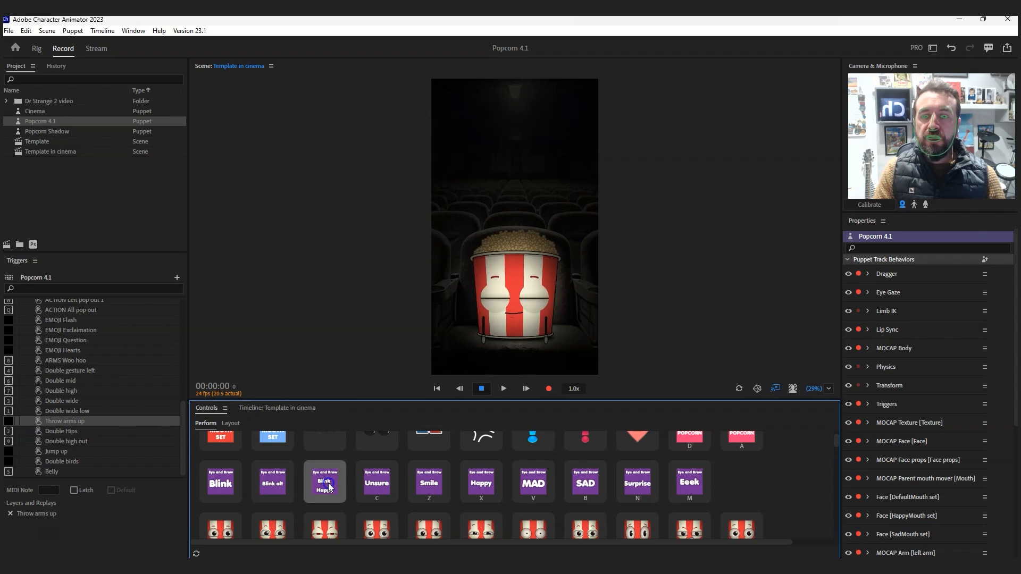
- Try the Unsure, Smile, Happy, MAD and SAD eye and brow expressions on the puppet
click(381, 484)
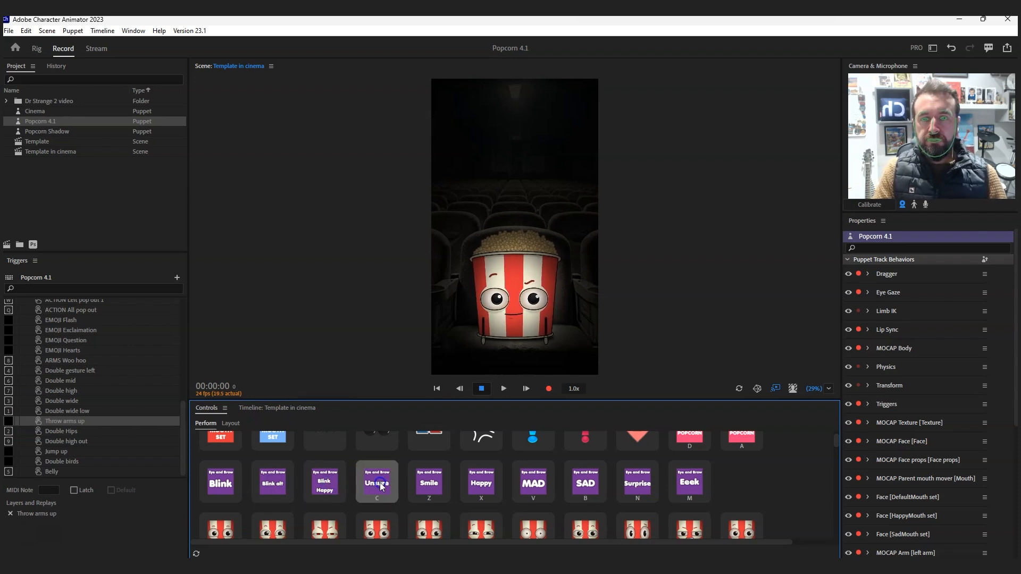
click(433, 485)
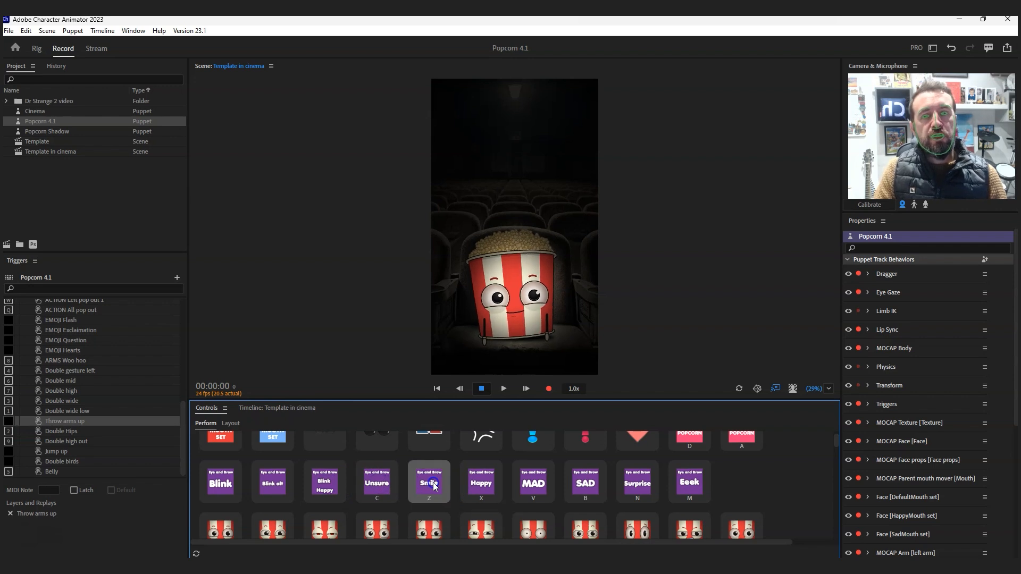
click(488, 485)
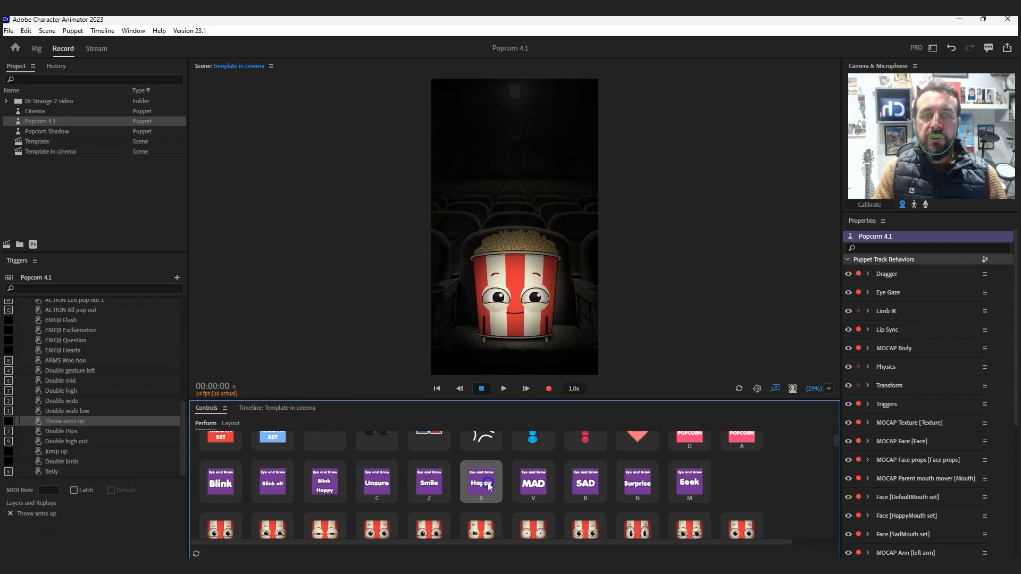
click(529, 484)
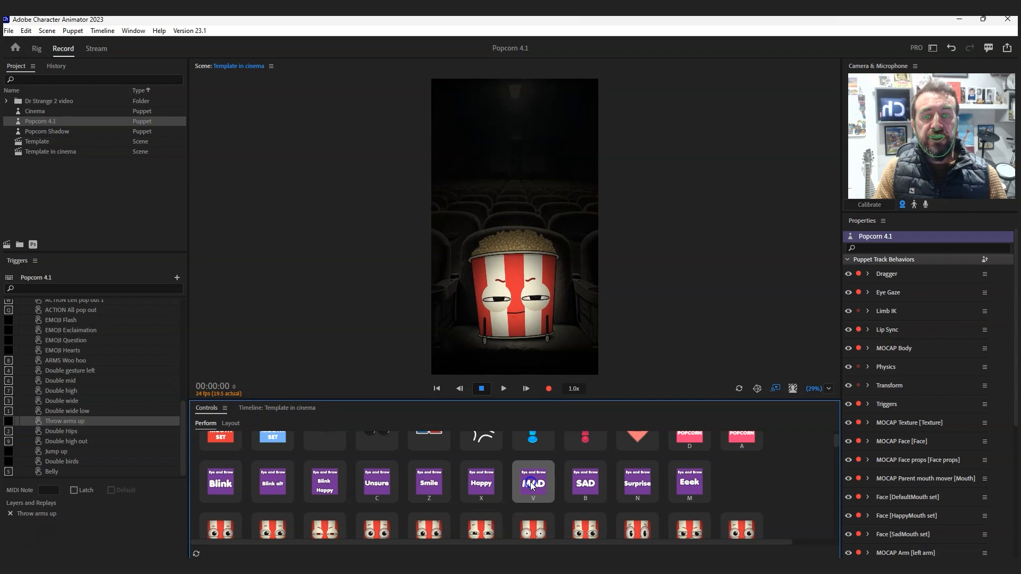
click(568, 483)
- Compare the Surprise and Eeek eye and brow expressions, triggering Surprise several times on the puppet
click(638, 485)
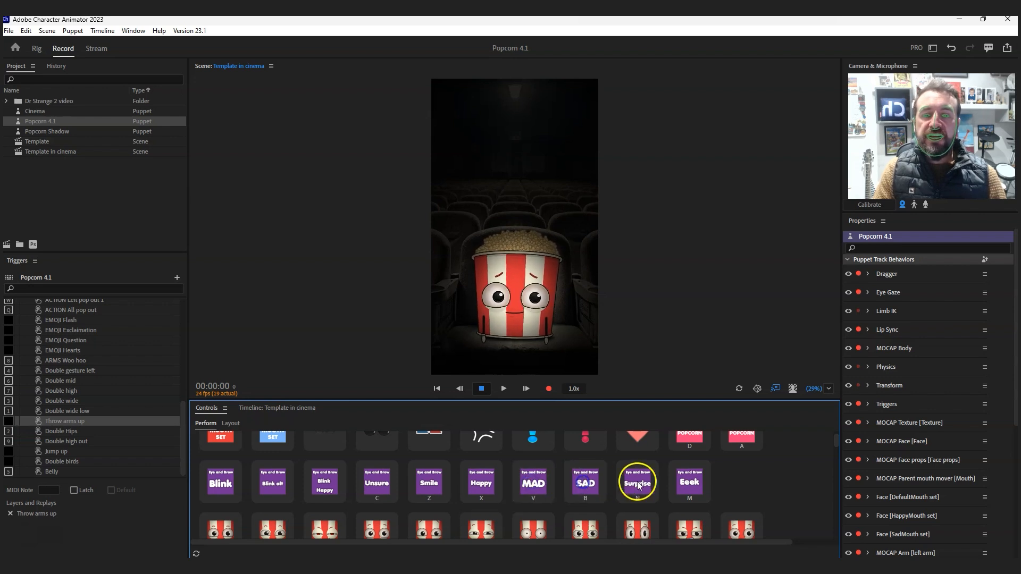
click(638, 485)
click(638, 485)
click(685, 485)
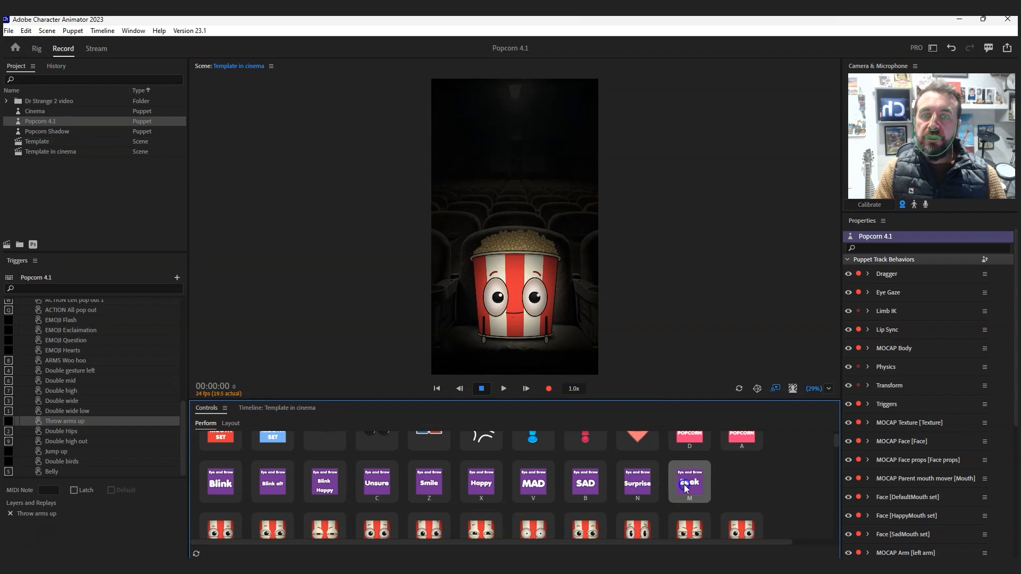
click(642, 487)
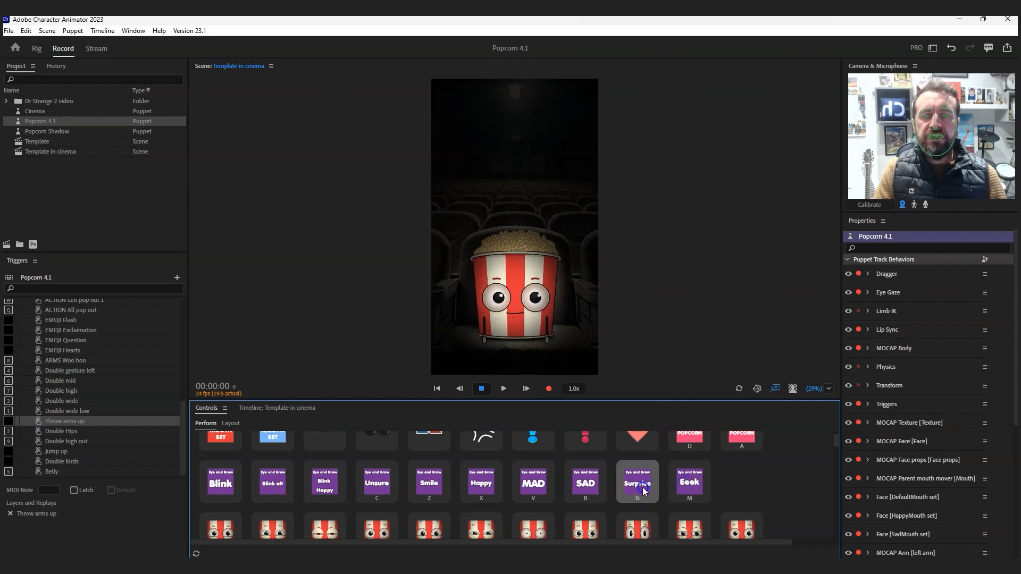
click(643, 487)
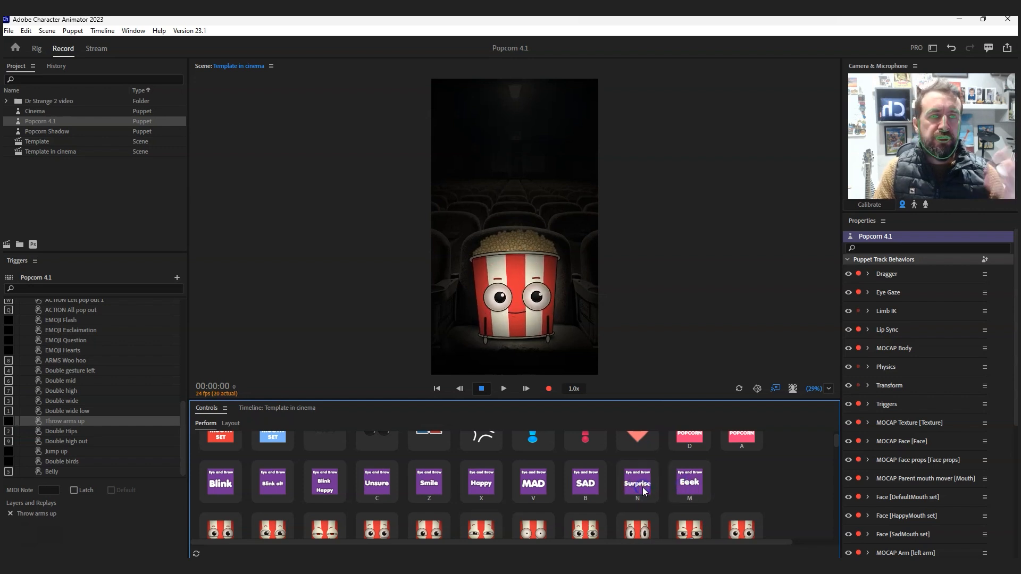
click(643, 489)
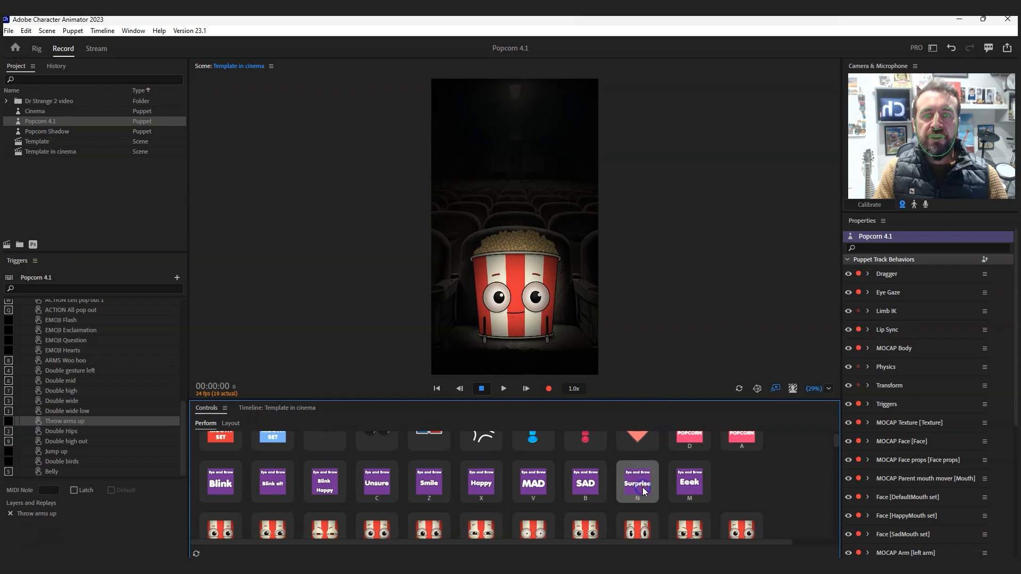
click(643, 489)
click(643, 488)
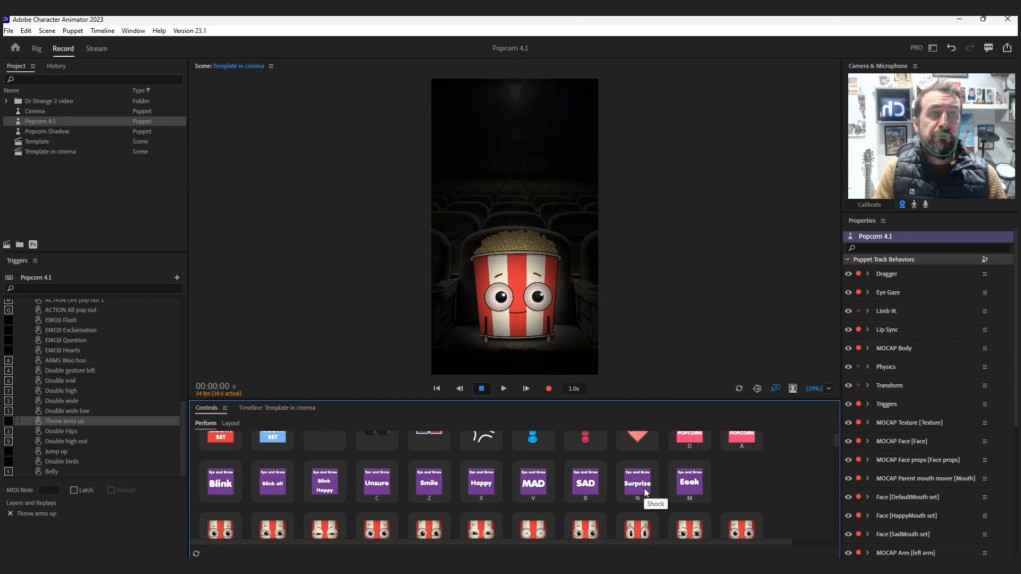
- Trigger the Smile eye and brow expression again and watch its effect on the puppet's face
click(416, 502)
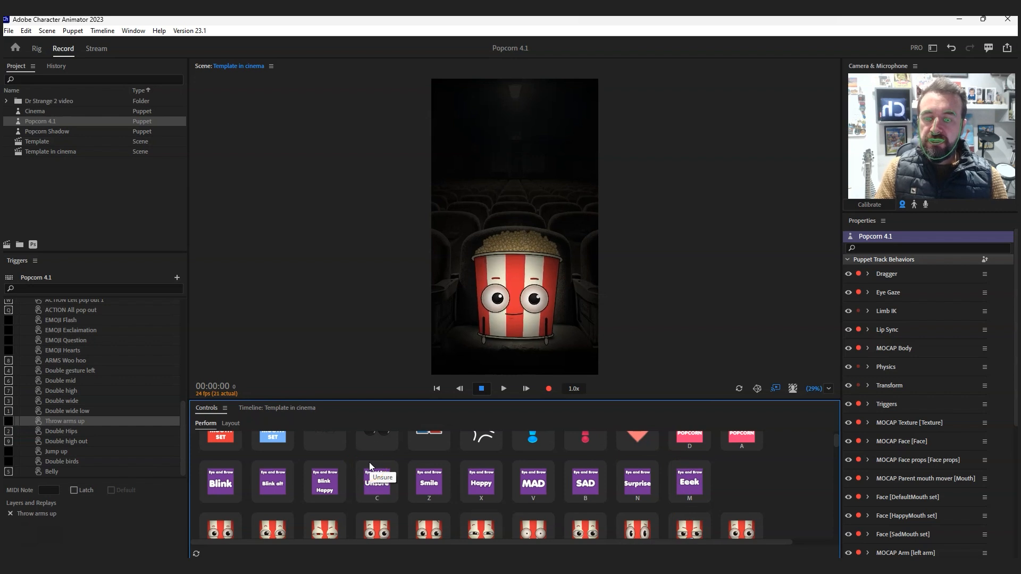
key(z)
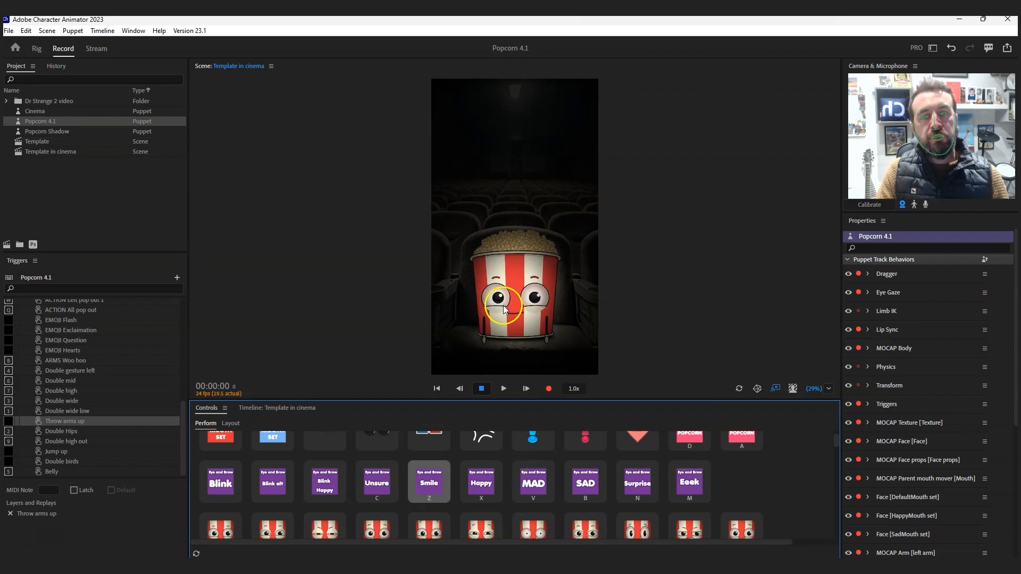
- Try the Happy, Unsure, MAD, SAD and Surprise eye and brow expressions in sequence on the puppet
key(x)
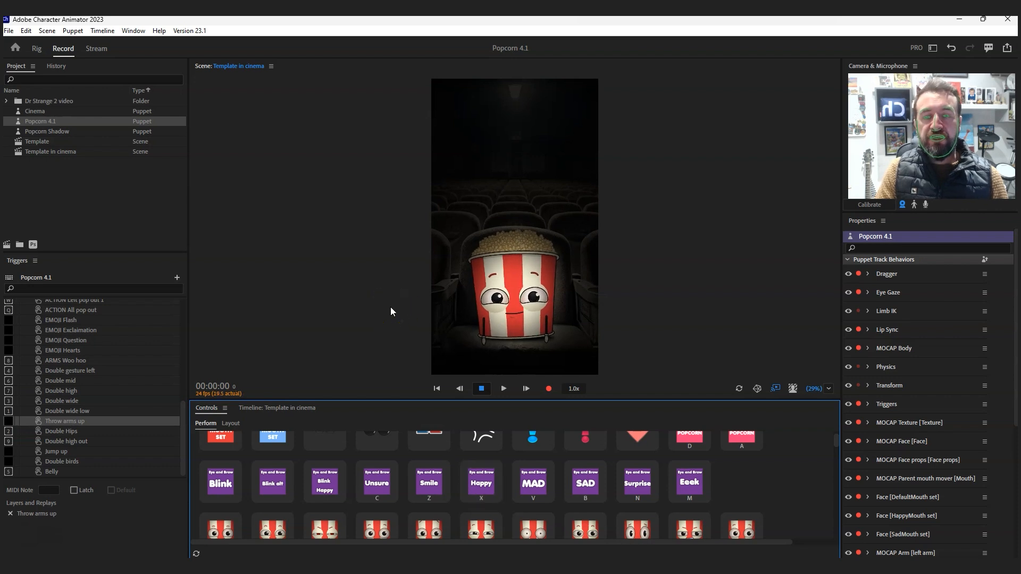
key(c)
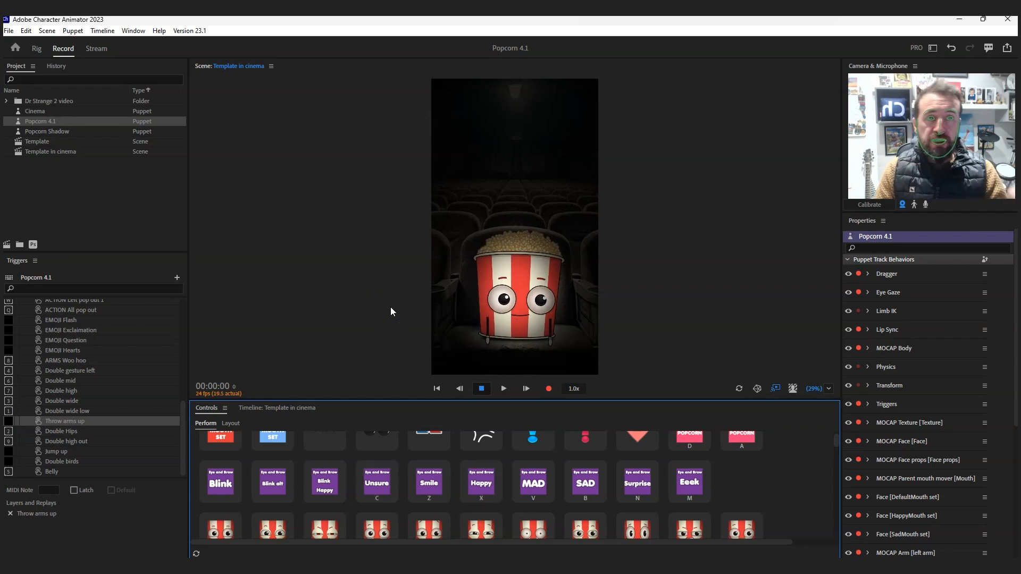
key(v)
key(b)
key(n)
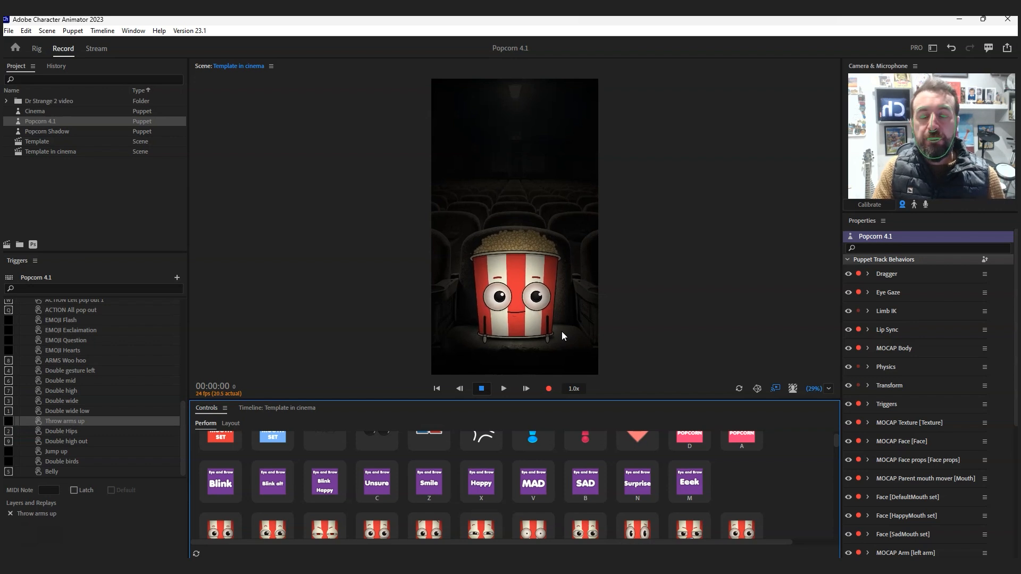
- Trigger the Smile, Unsure and MAD eye and brow expressions again, repeating MAD on the puppet
key(z)
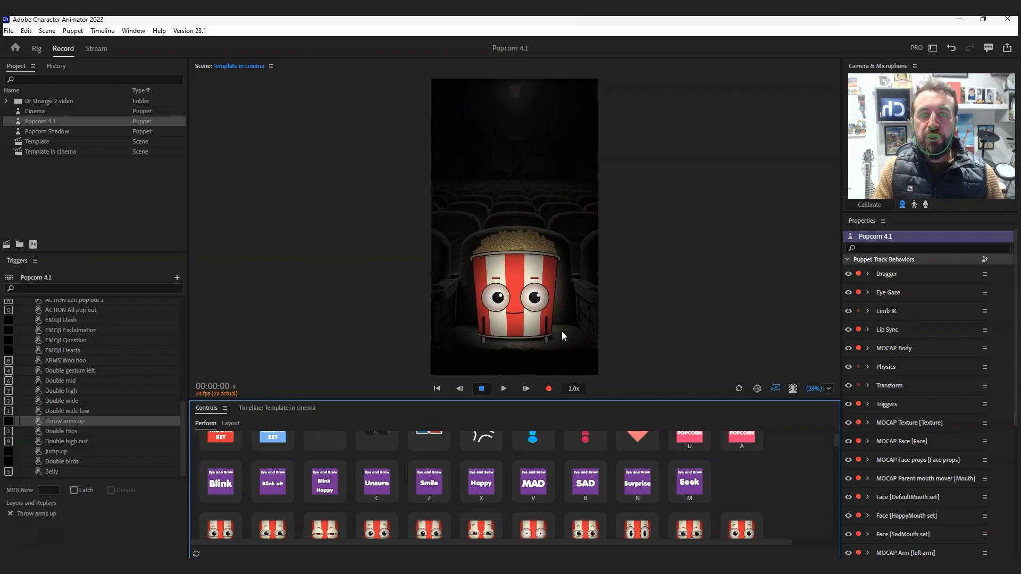
key(c)
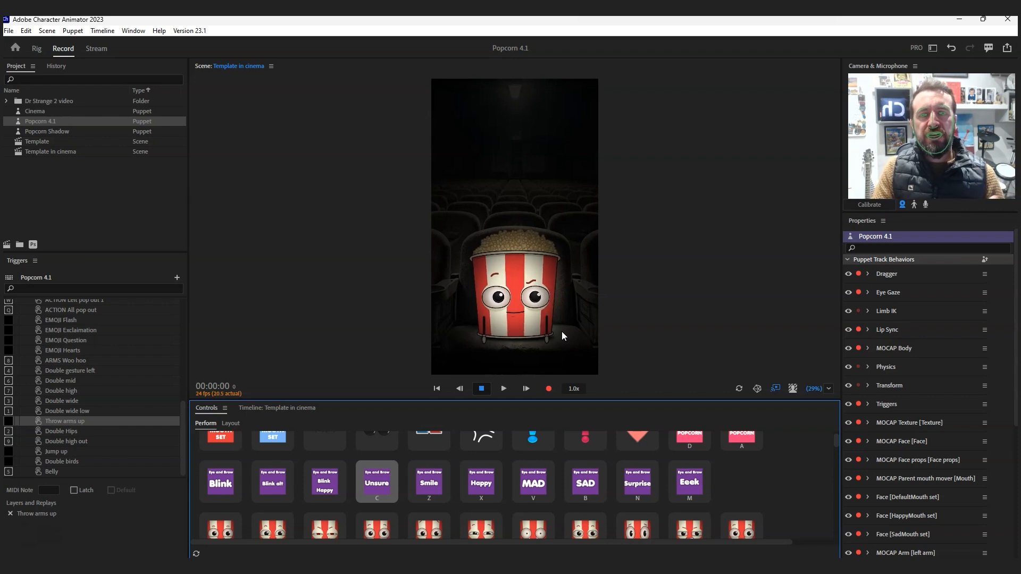
key(v)
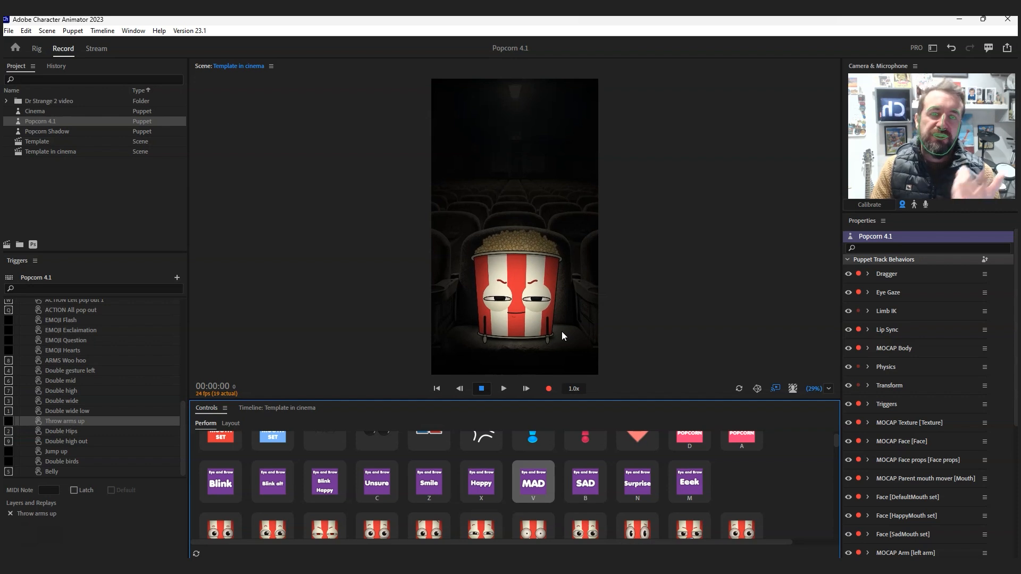
key(v)
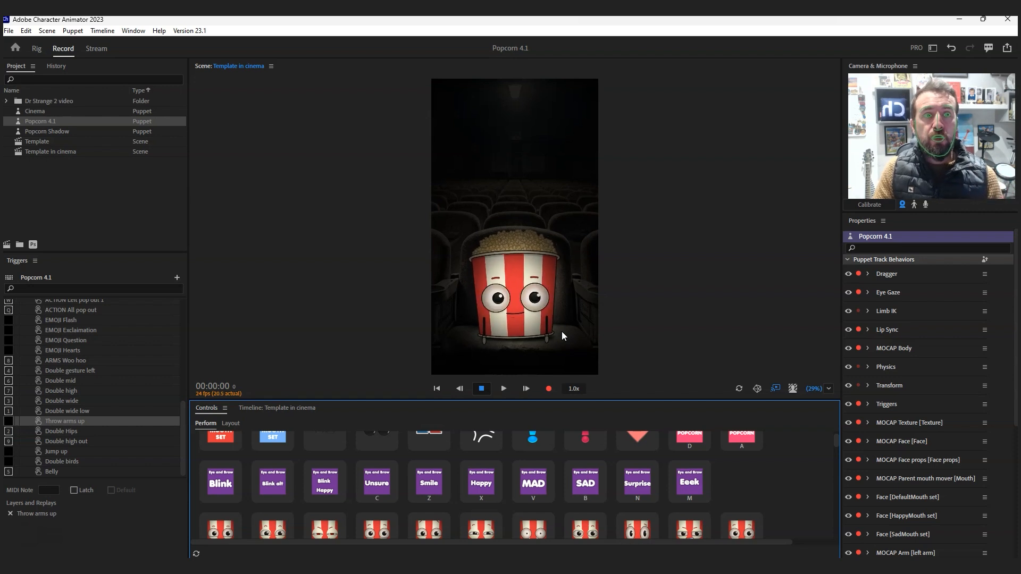
- Turn on the microphone input to demonstrate the recording setup, and switch the microphone off again
click(926, 205)
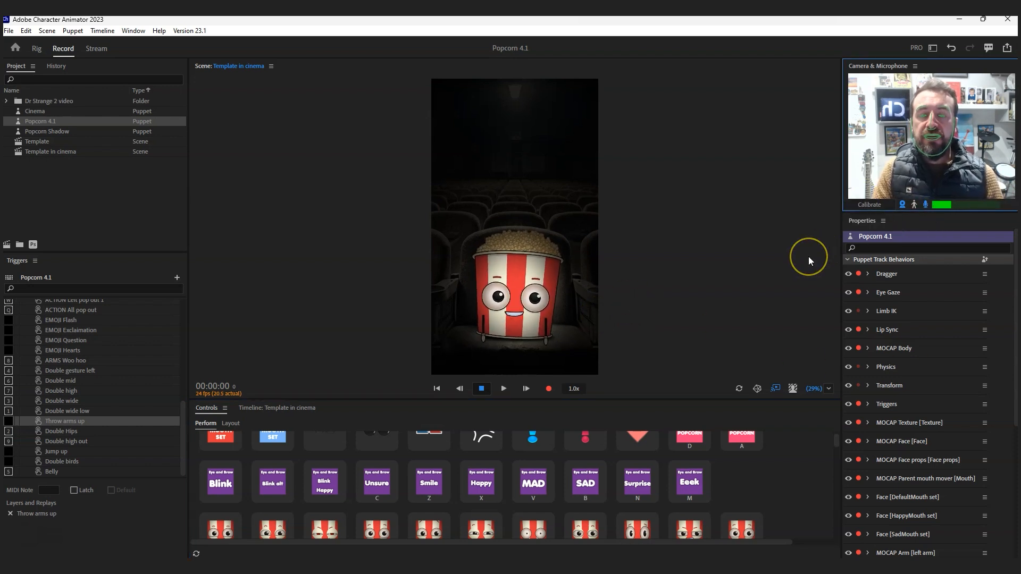
click(549, 389)
click(549, 390)
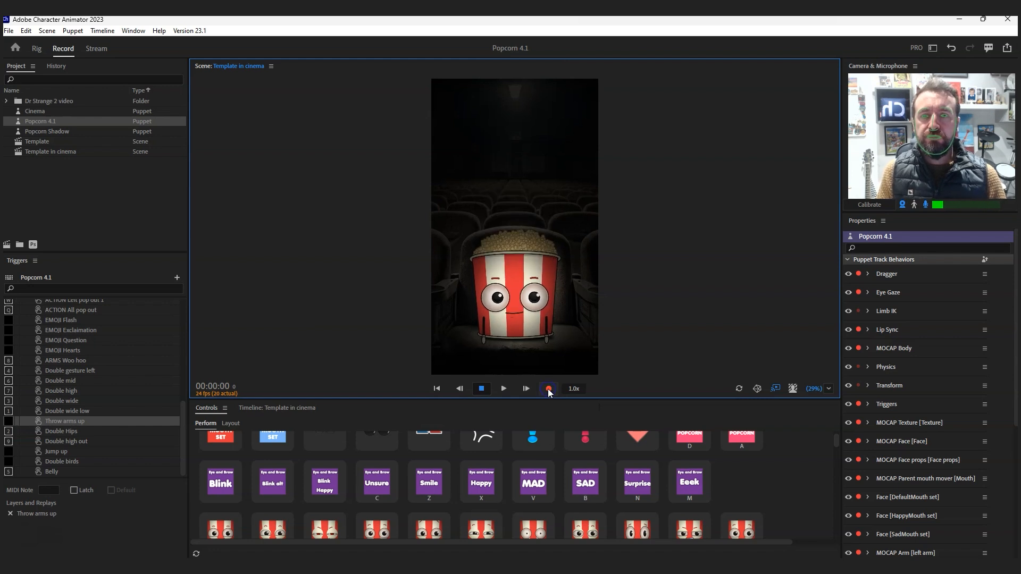
click(926, 205)
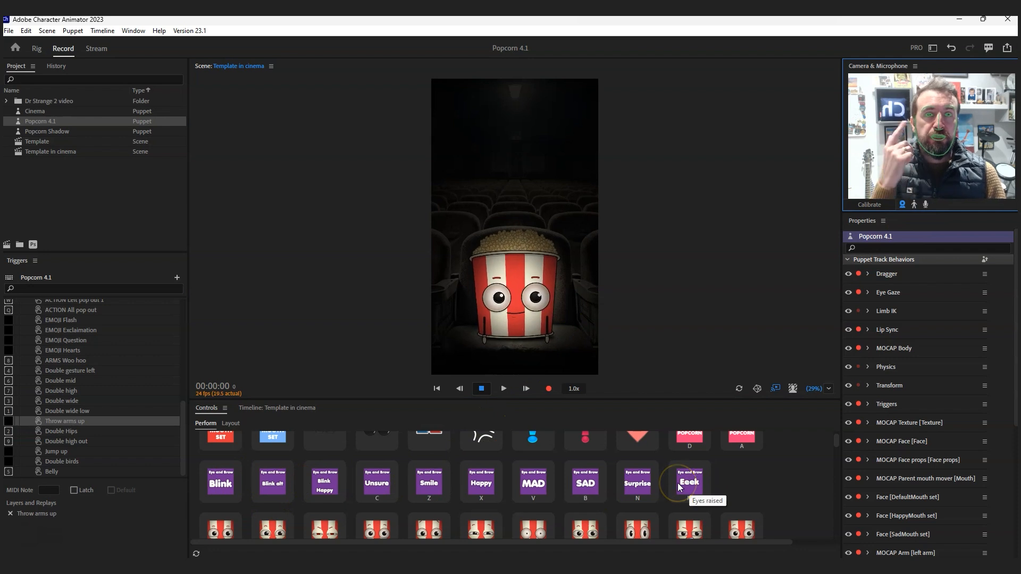
- Try the full-face triggers for the tiny-pupil shocked, squeezed-eye, big brown-eyed and heart-eyed expressions
scroll(605, 485, down, 3)
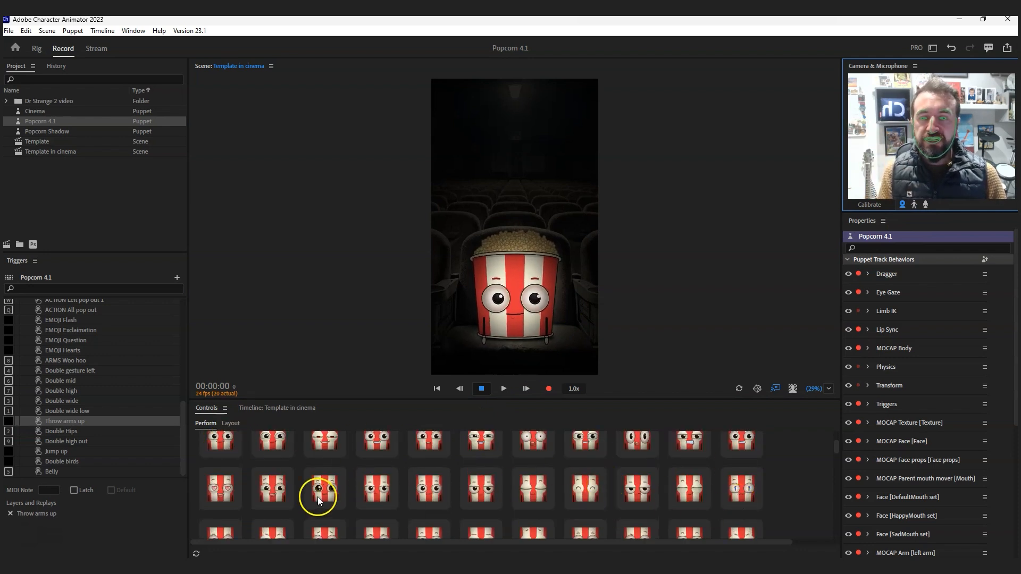
scroll(327, 493, up, 2)
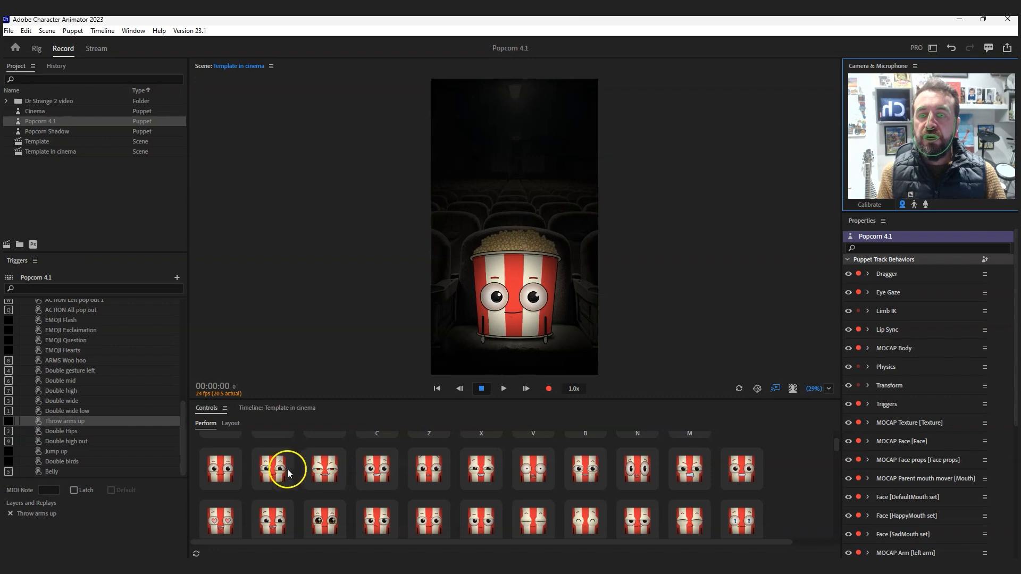
click(538, 475)
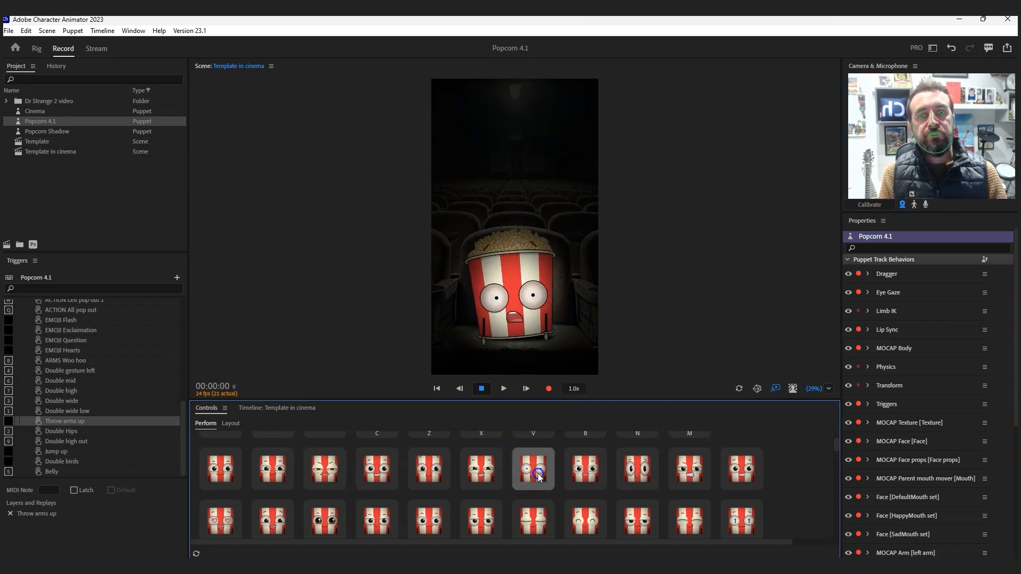
click(320, 471)
click(325, 523)
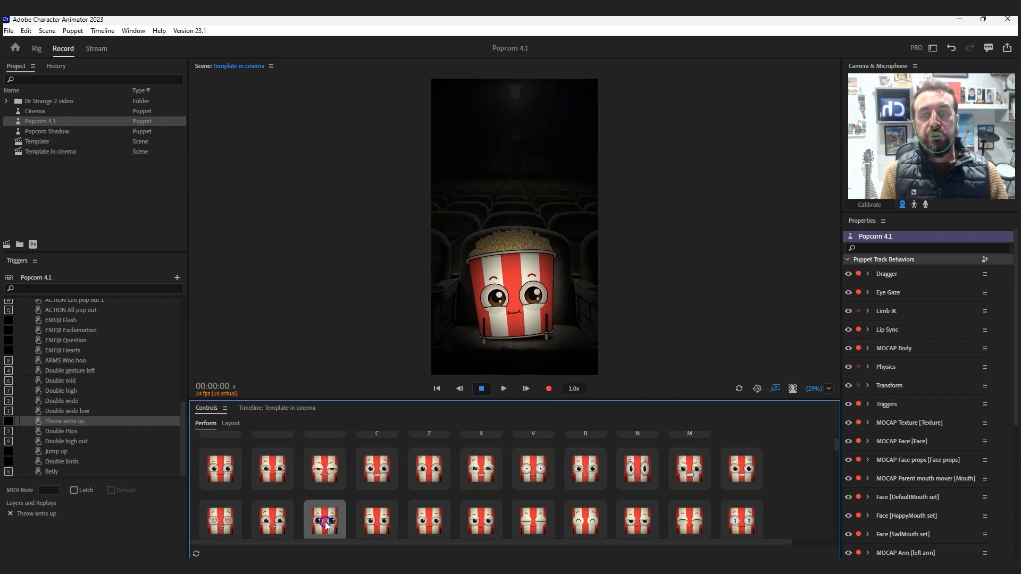
click(222, 525)
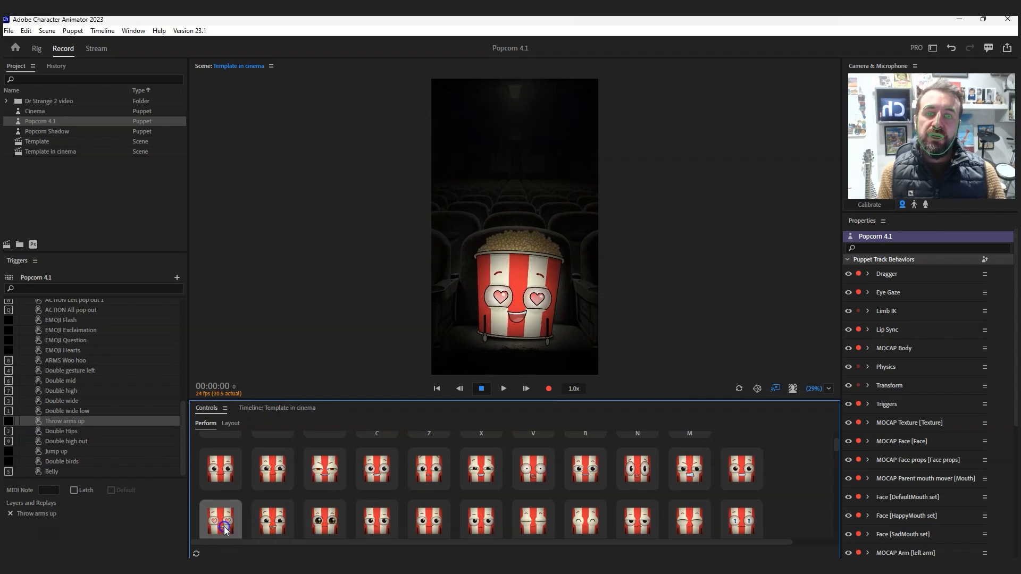
click(224, 527)
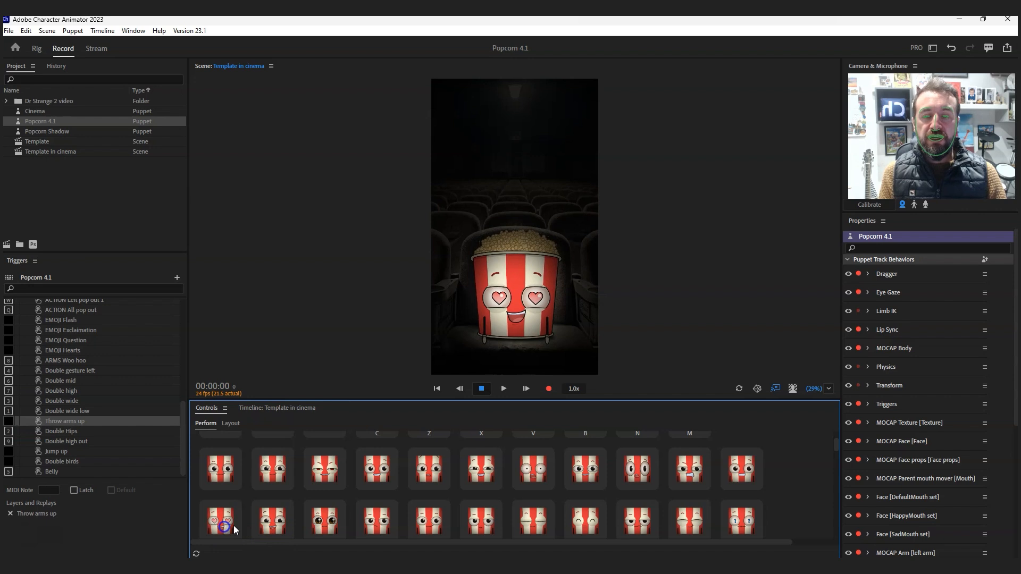
- Try the full-face triggers for question-mark eyes, teary closed eyes and a wide-eyed expression
scroll(557, 525, down, 2)
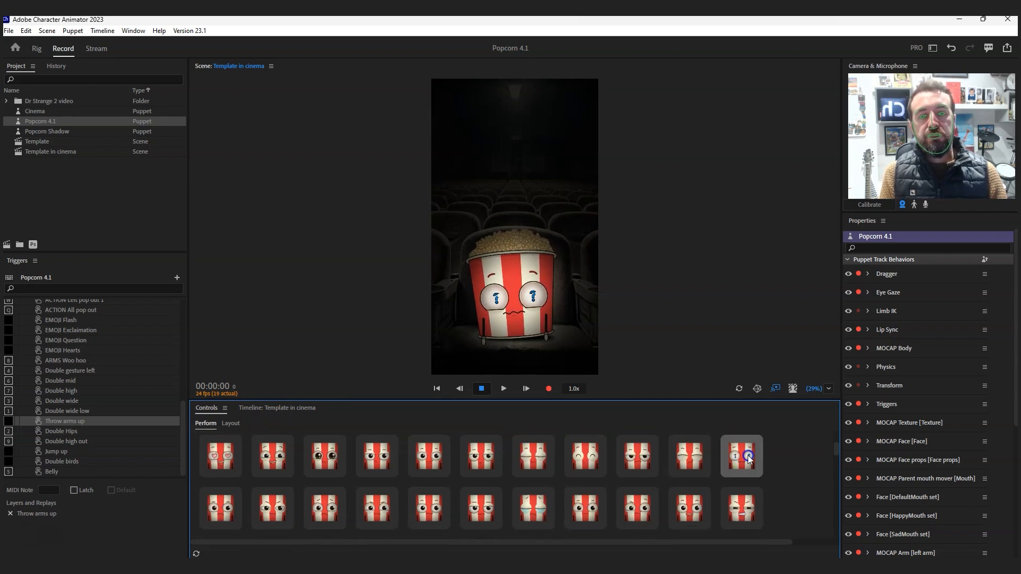
click(533, 506)
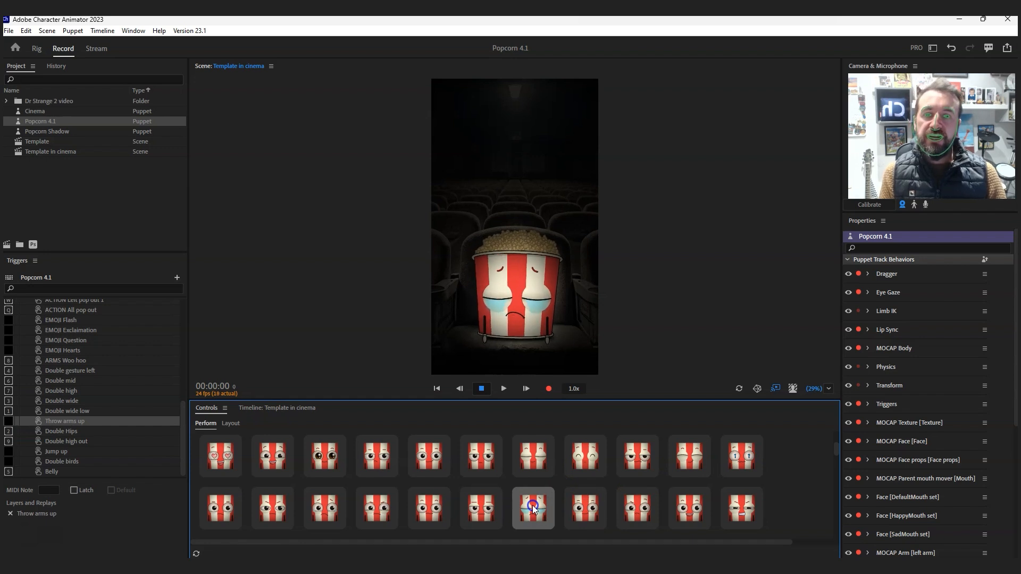
click(422, 511)
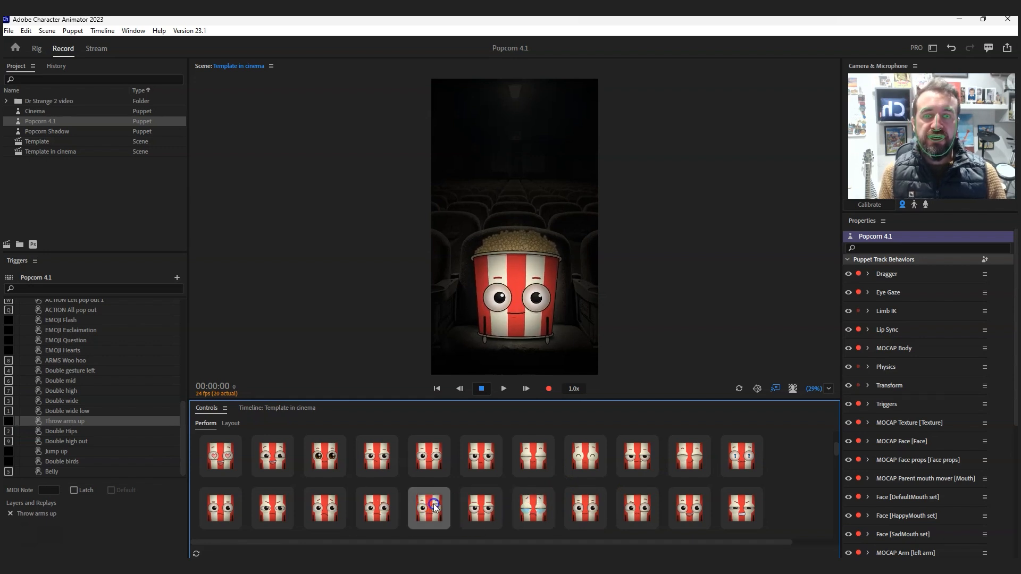
click(434, 506)
- Try the red smiling mouth trigger and the slanted and curved sad eyebrow triggers on the puppet
scroll(478, 479, down, 3)
click(508, 462)
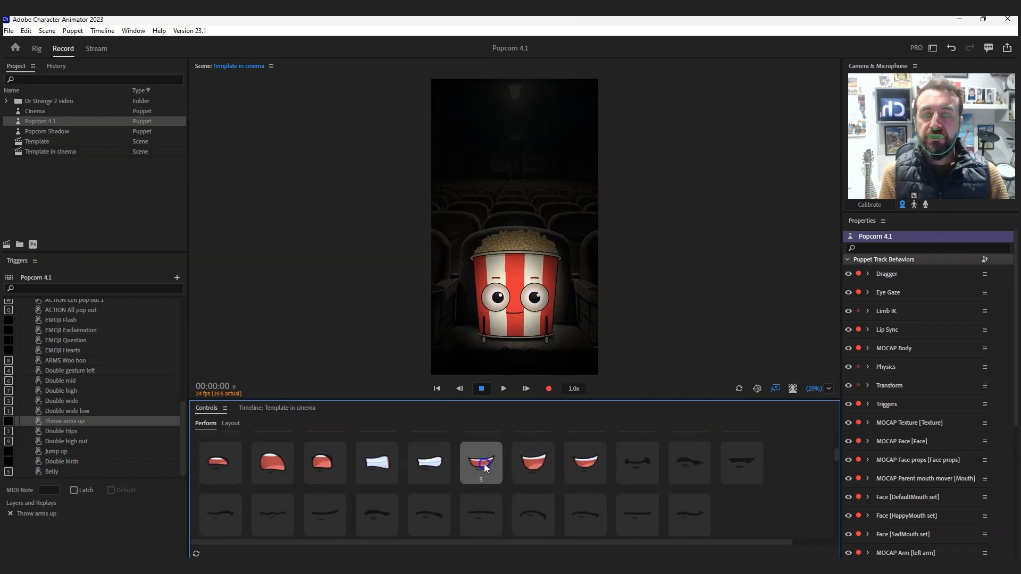
scroll(529, 479, down, 5)
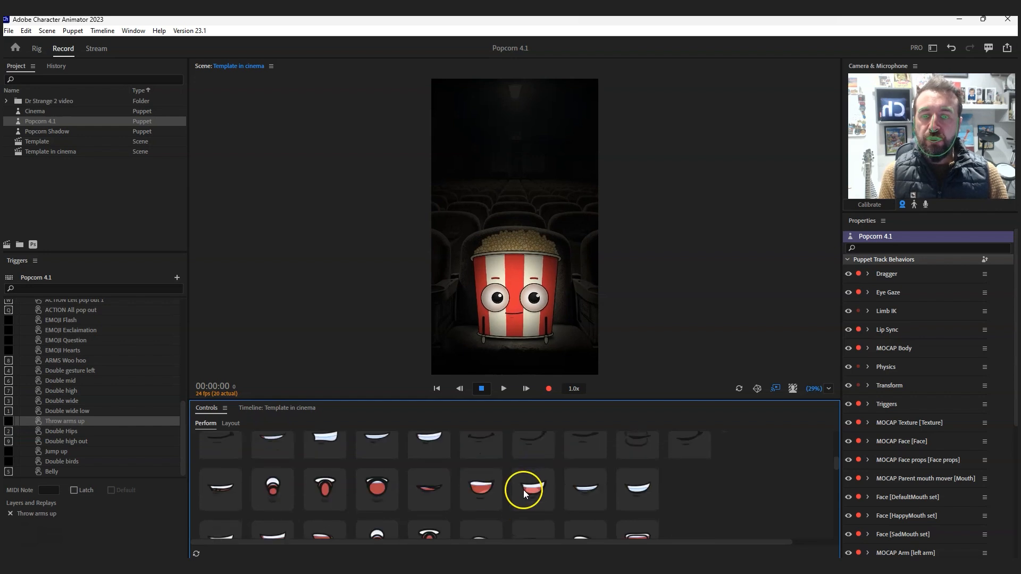
scroll(523, 490, down, 1)
click(481, 472)
scroll(481, 472, down, 1)
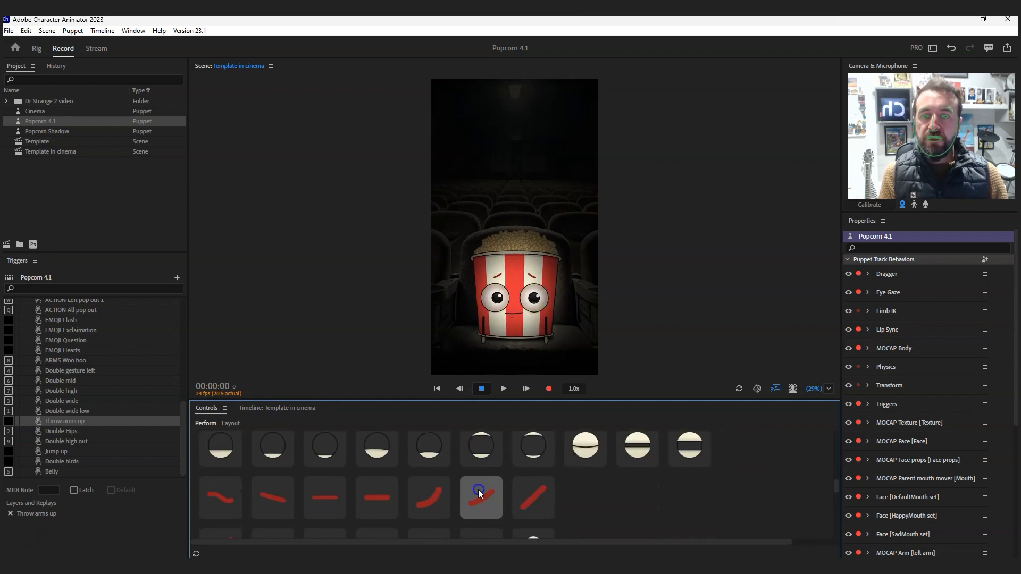
click(424, 496)
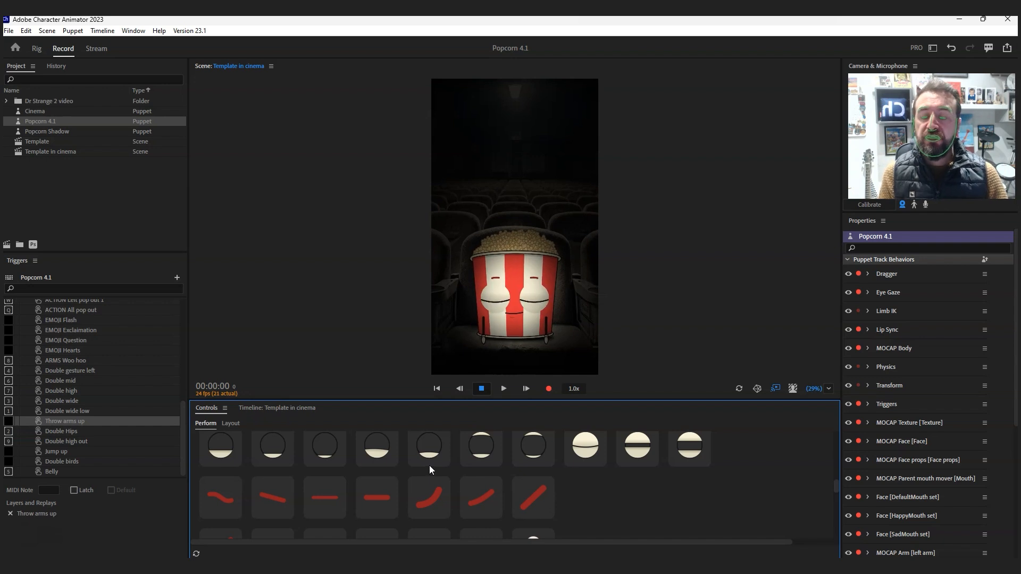
- Examine the range of full-face and mouth-shape triggers available for the puppet
scroll(430, 471, up, 10)
scroll(395, 505, up, 5)
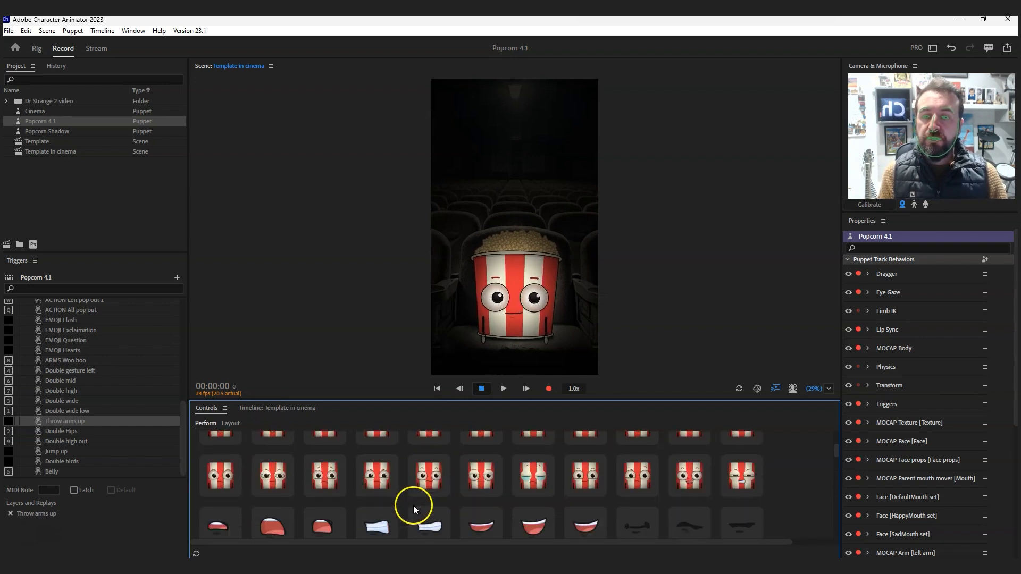
scroll(447, 501, up, 3)
scroll(423, 502, down, 3)
scroll(422, 502, up, 3)
scroll(423, 503, down, 7)
scroll(425, 497, down, 5)
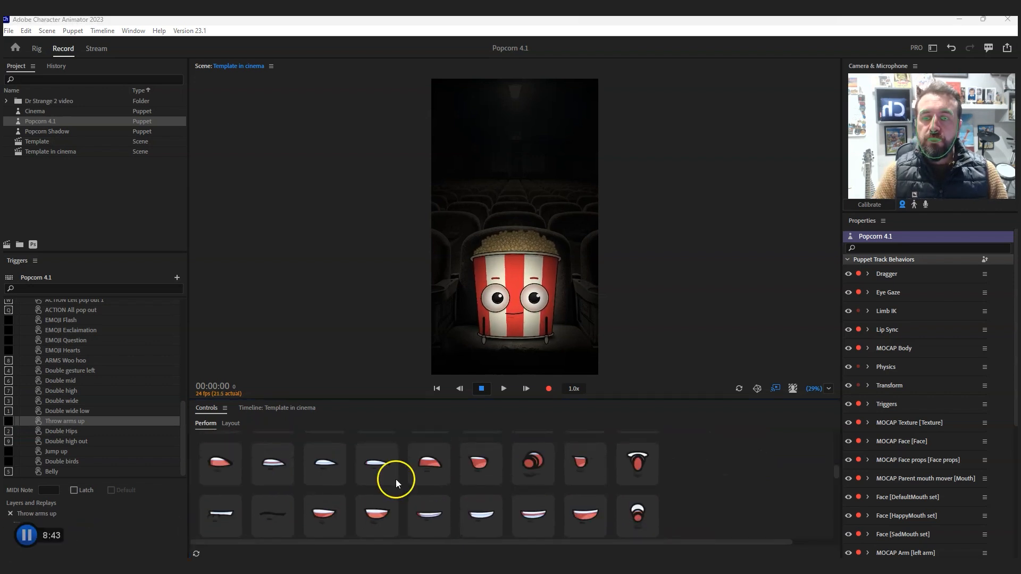
scroll(398, 481, up, 2)
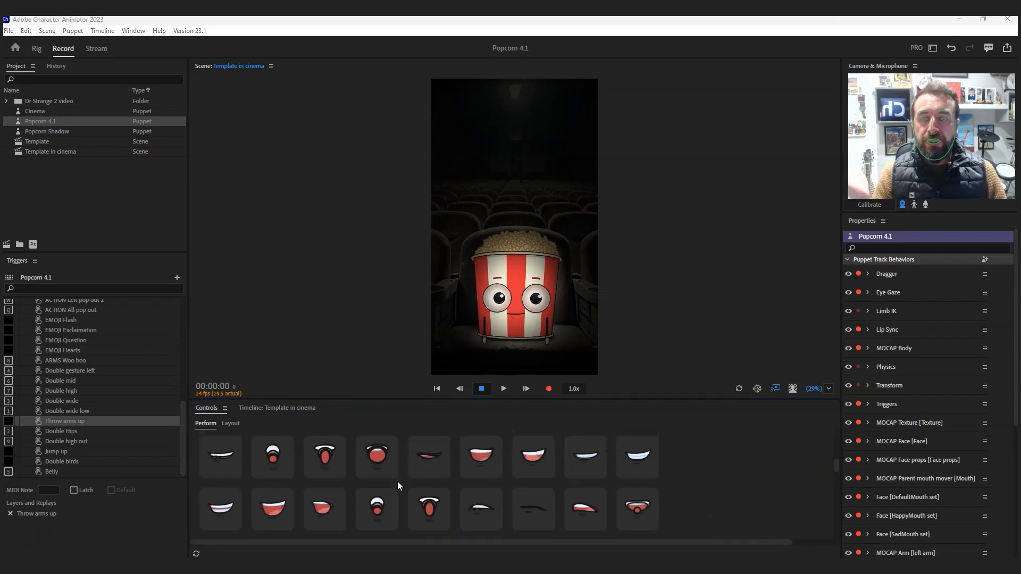
- Try the two open red mouths and the clenched-teeth mouth on the puppet
click(265, 493)
click(329, 494)
click(384, 495)
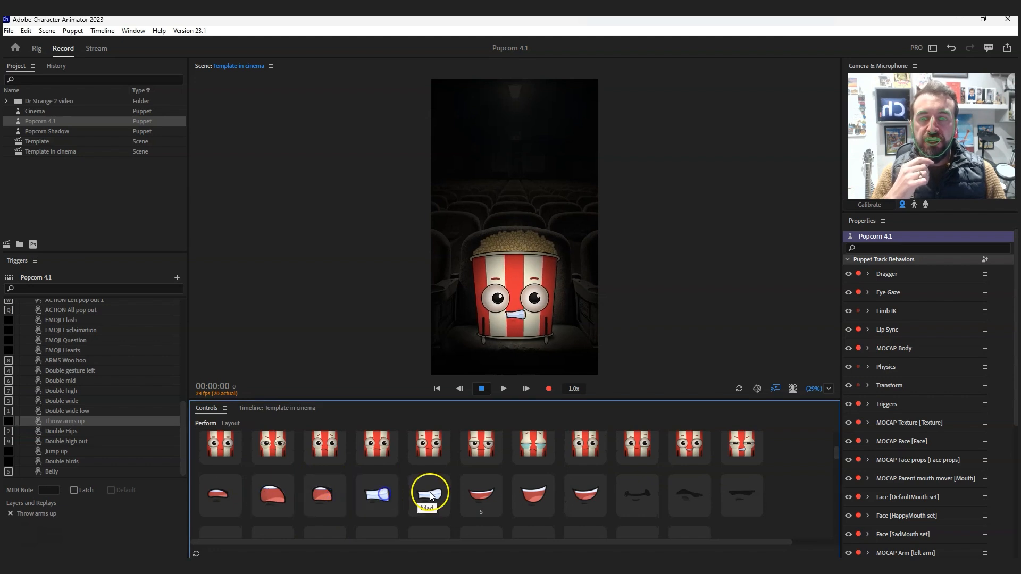
- Try the lowered eyelid trigger and the Sadder eyebrow trigger on the puppet
scroll(429, 493, down, 8)
click(391, 482)
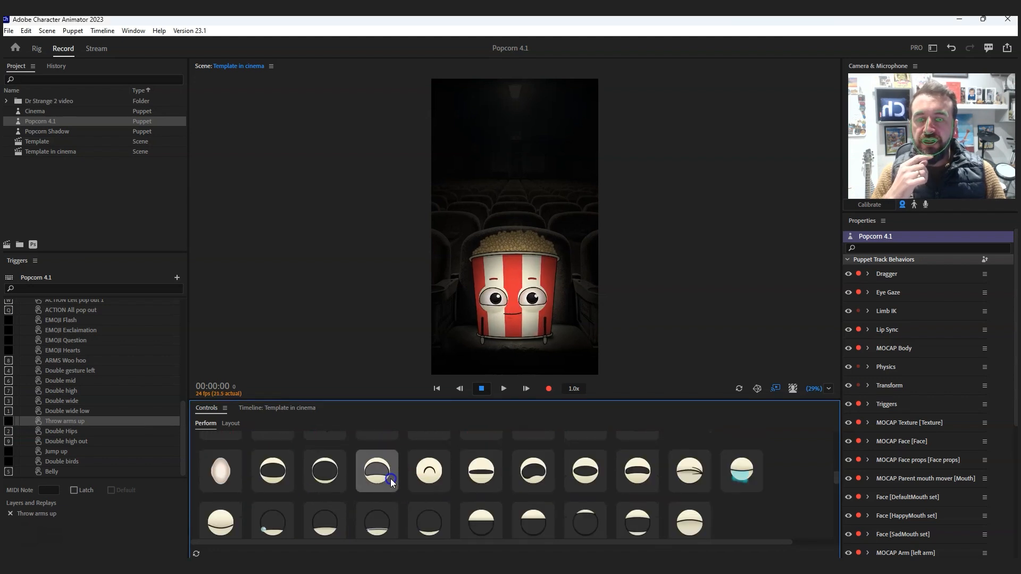
scroll(418, 485, down, 3)
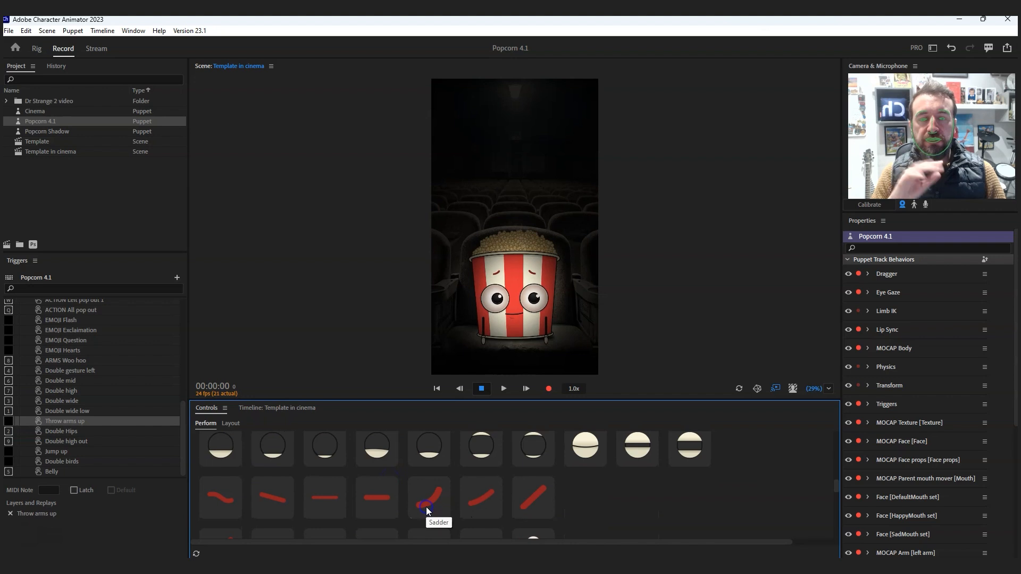
- Try the heart and question-mark pupil triggers on the puppet's eyes
scroll(486, 468, down, 3)
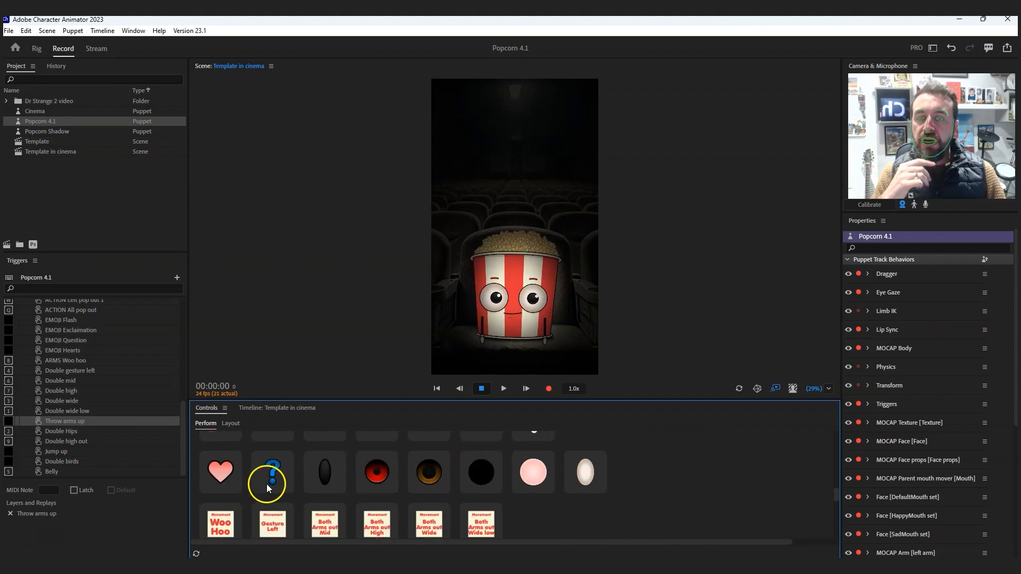
click(218, 470)
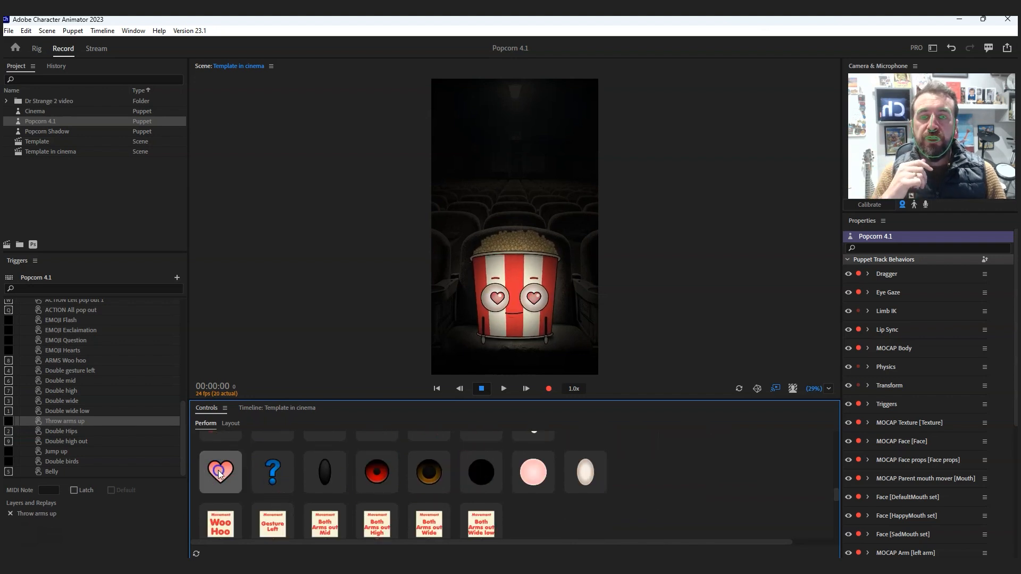
click(270, 478)
click(271, 477)
- Try the Woo Hoo, Gesture Left, Both Arms out Mid and Both Arms out High movement triggers on the puppet
scroll(319, 477, down, 3)
scroll(320, 478, up, 2)
scroll(320, 478, down, 3)
scroll(321, 479, up, 3)
scroll(320, 478, down, 1)
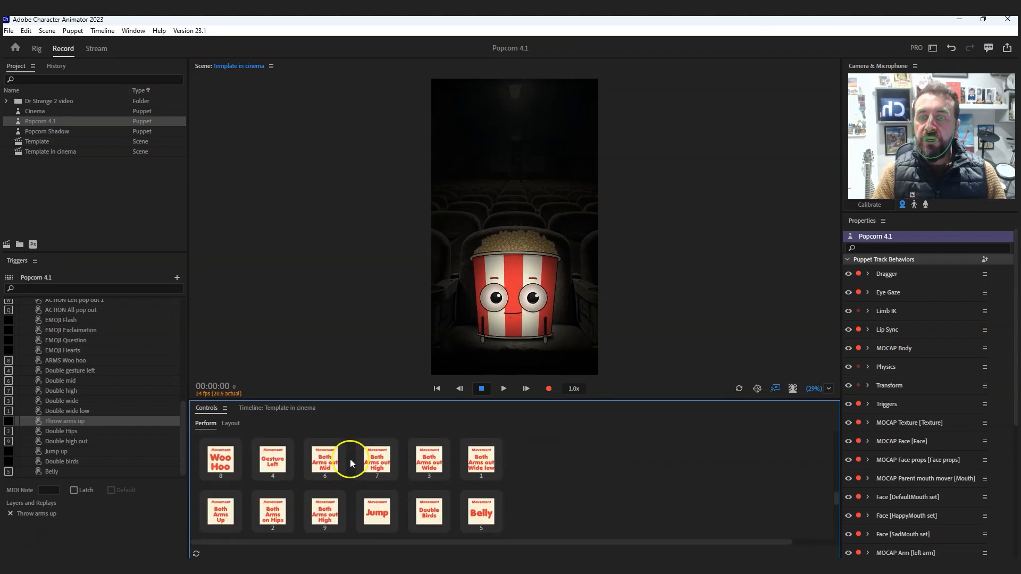
click(219, 458)
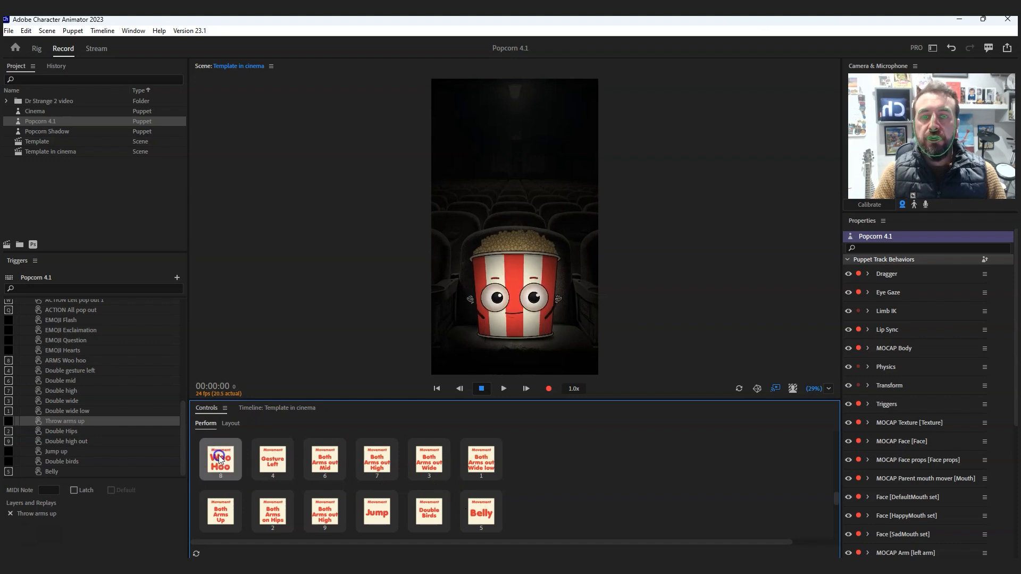
click(278, 465)
click(270, 467)
click(269, 467)
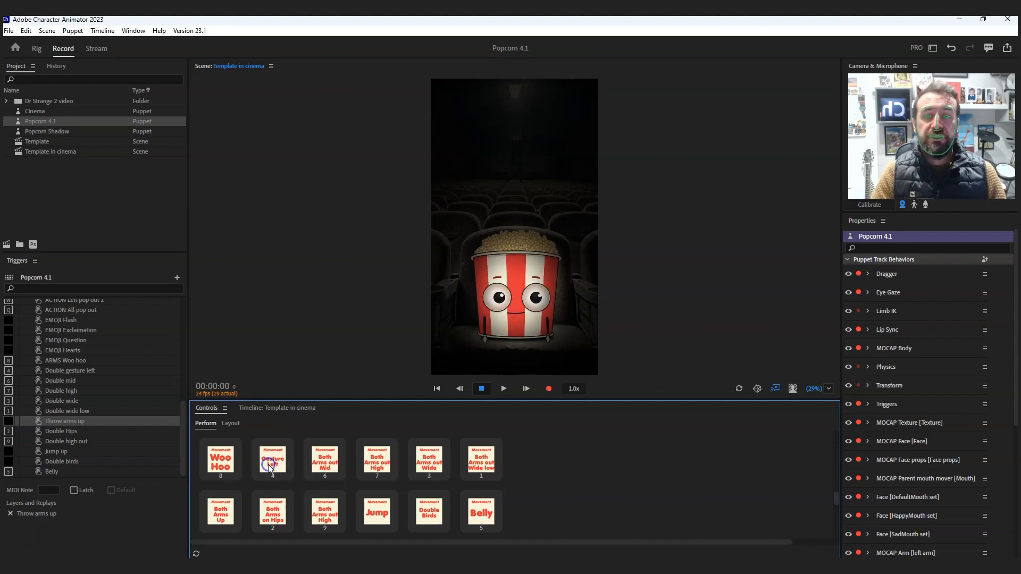
click(333, 466)
click(377, 467)
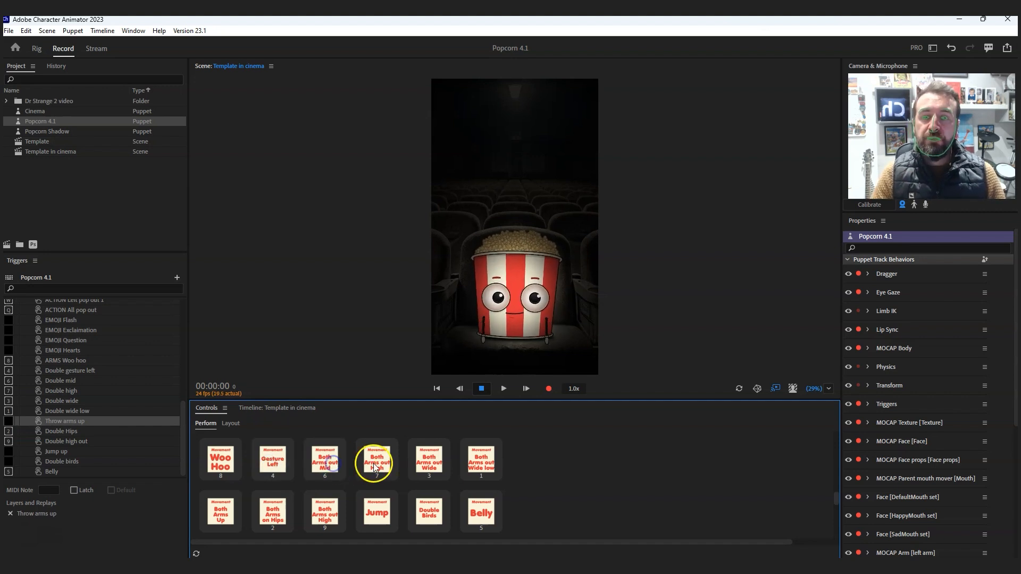
- Try the Both Arms out Wide, Both Arms out Wide low, Both Arms Up and Both Arms on Hips movement triggers
click(426, 468)
click(482, 463)
click(221, 510)
click(269, 511)
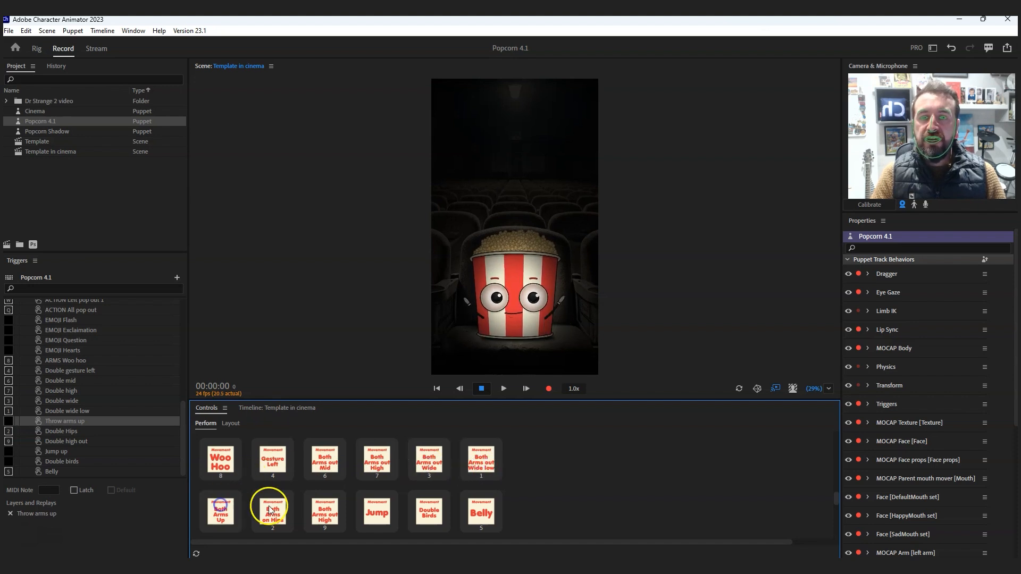
- Try the second Both Arms out High trigger and the Jump and Belly movement triggers on the puppet
click(314, 508)
click(377, 512)
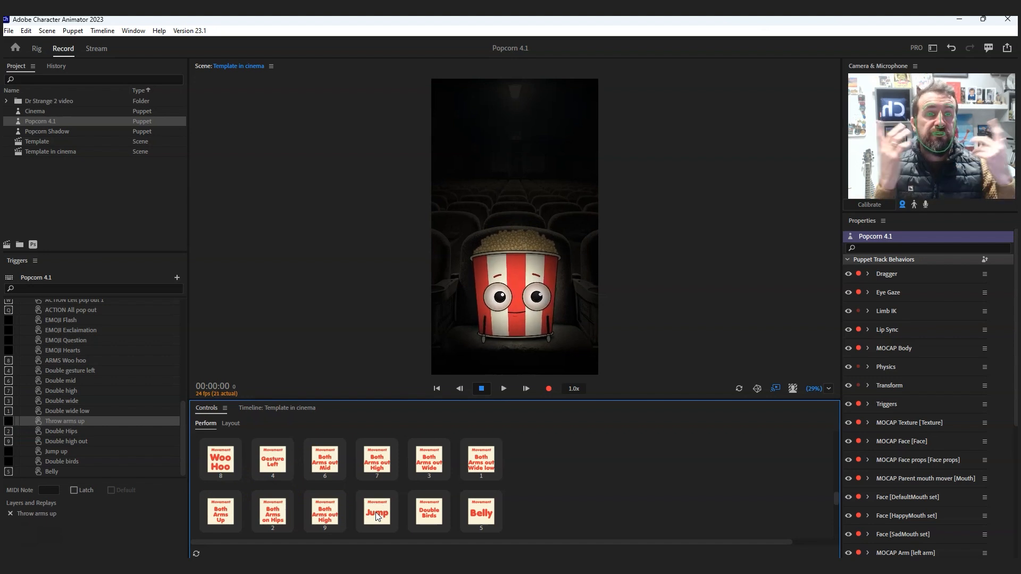
click(455, 506)
click(483, 512)
click(452, 506)
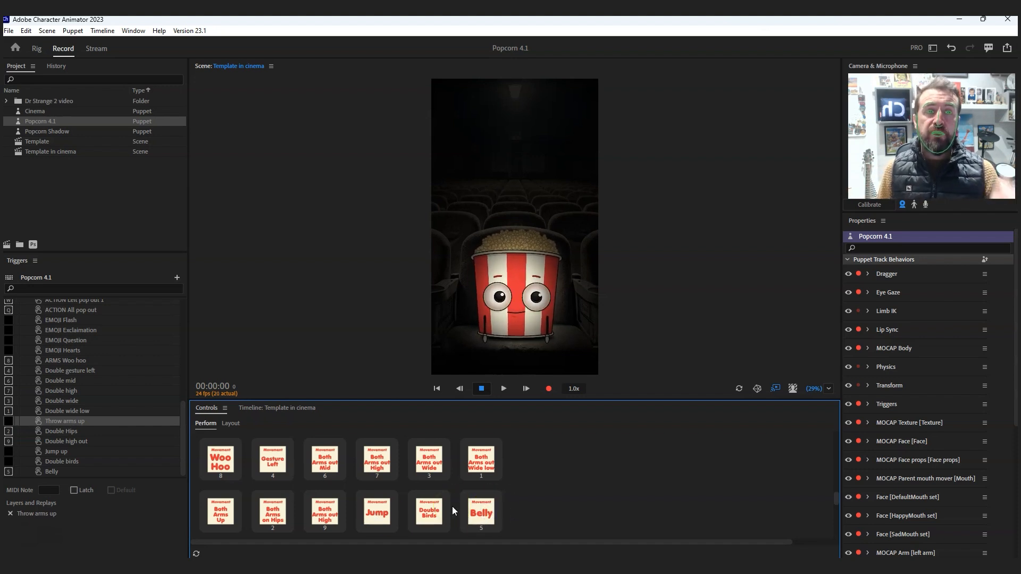
click(524, 509)
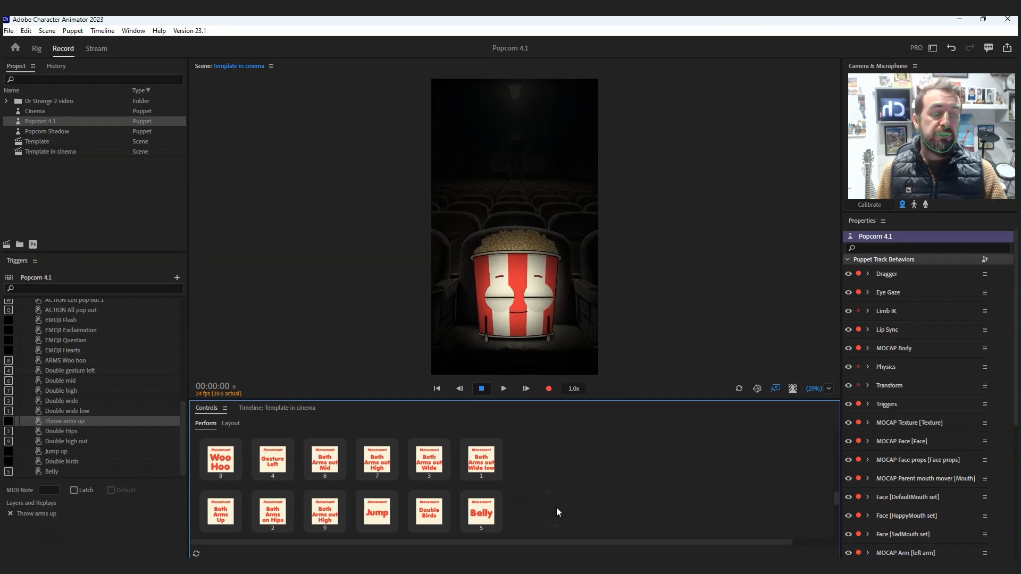
- Run through the Gesture Left, Mid, Wide, Wide low, High and Woo Hoo arm movements in quick succession, and reset the puppet
key(4)
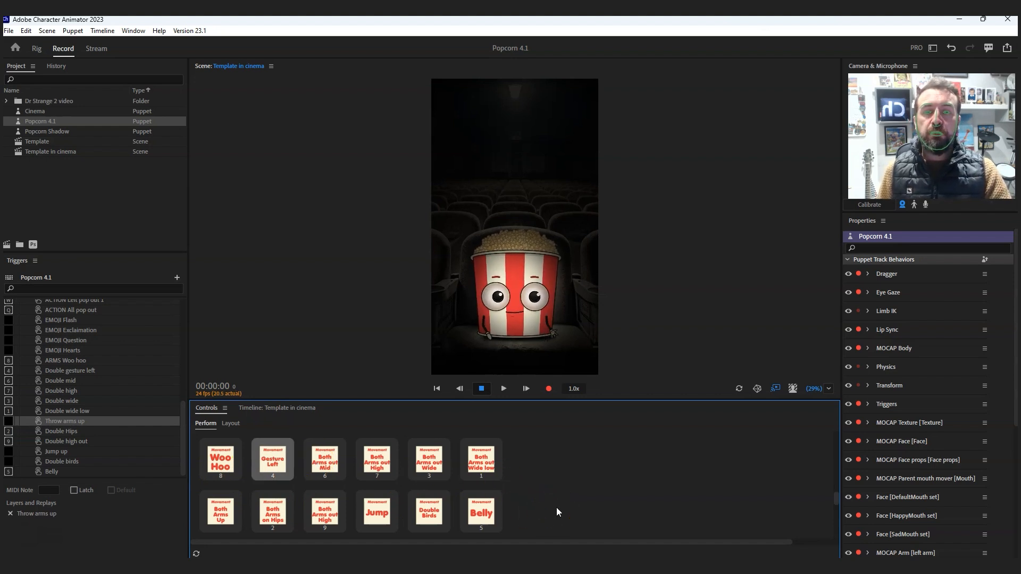
key(6)
key(3)
key(1)
key(9)
key(8)
key(9)
key(7)
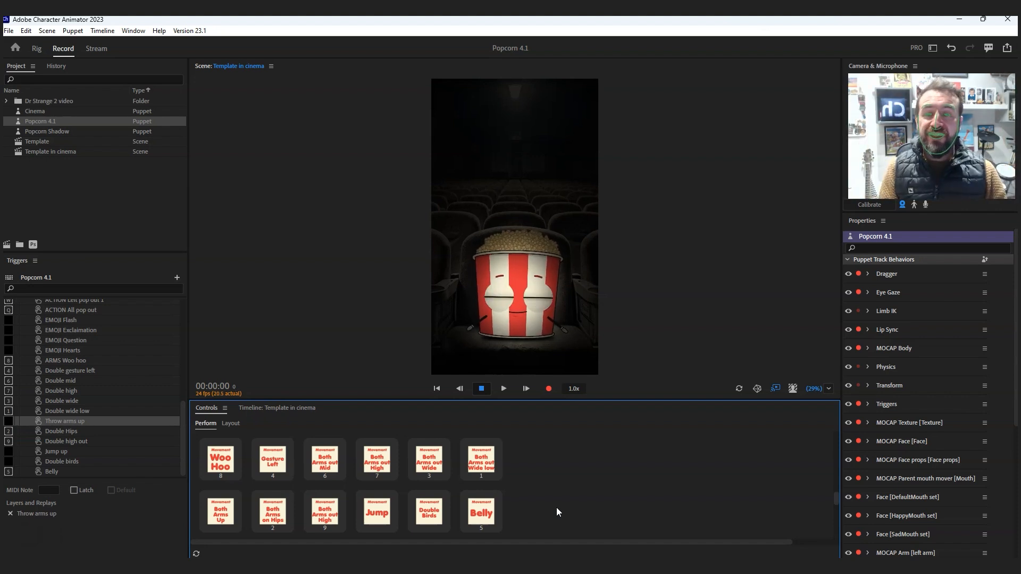
click(757, 389)
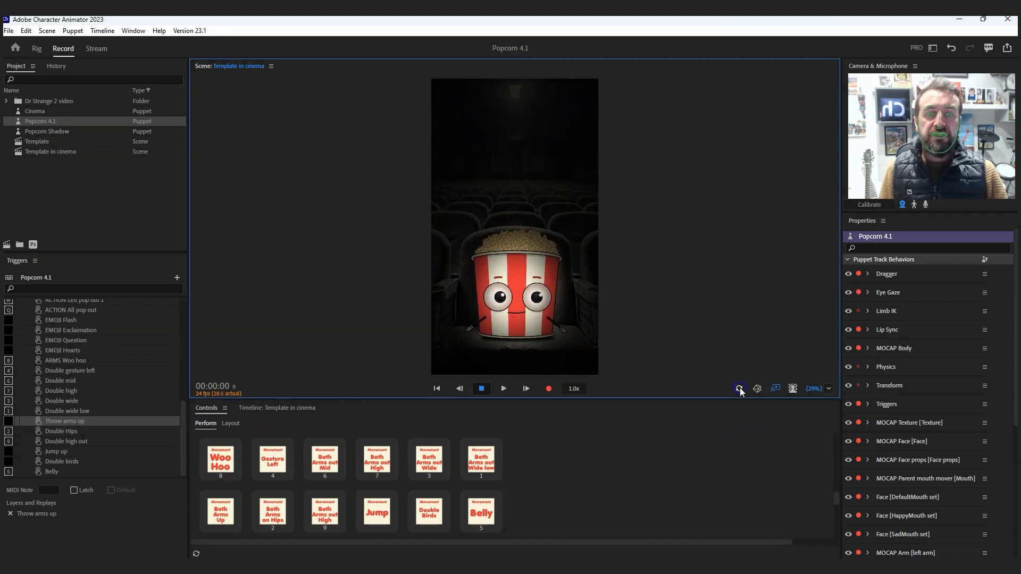
- Try several right-side and left-side popcorn pop-out triggers and the ACTION All pop out trigger
scroll(550, 481, down, 3)
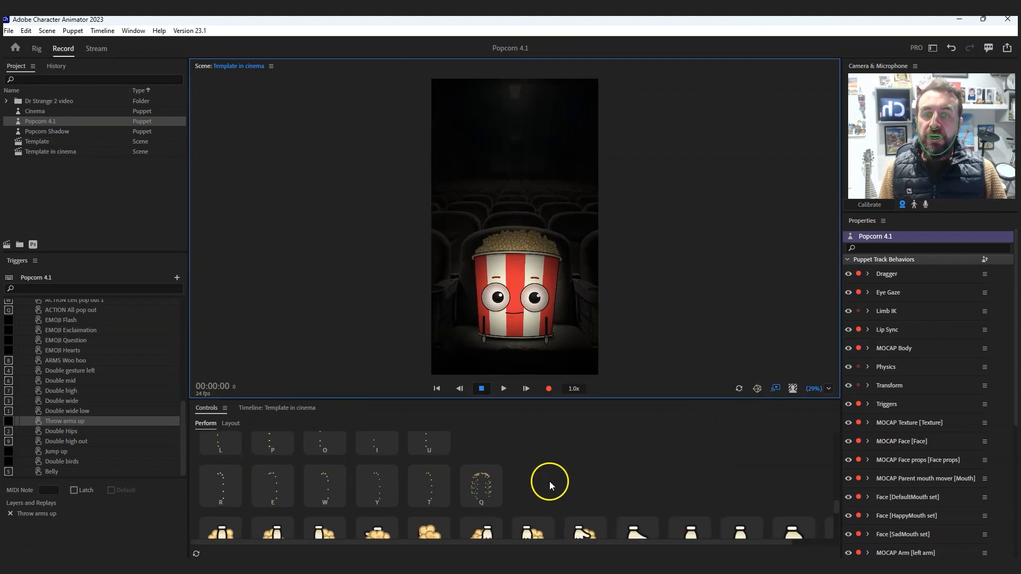
scroll(377, 484, up, 1)
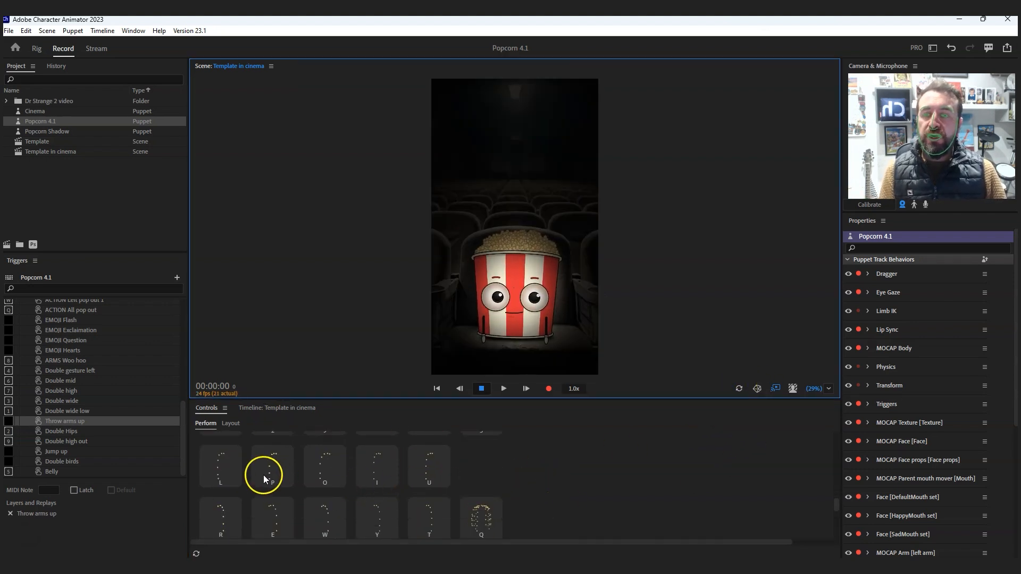
click(230, 457)
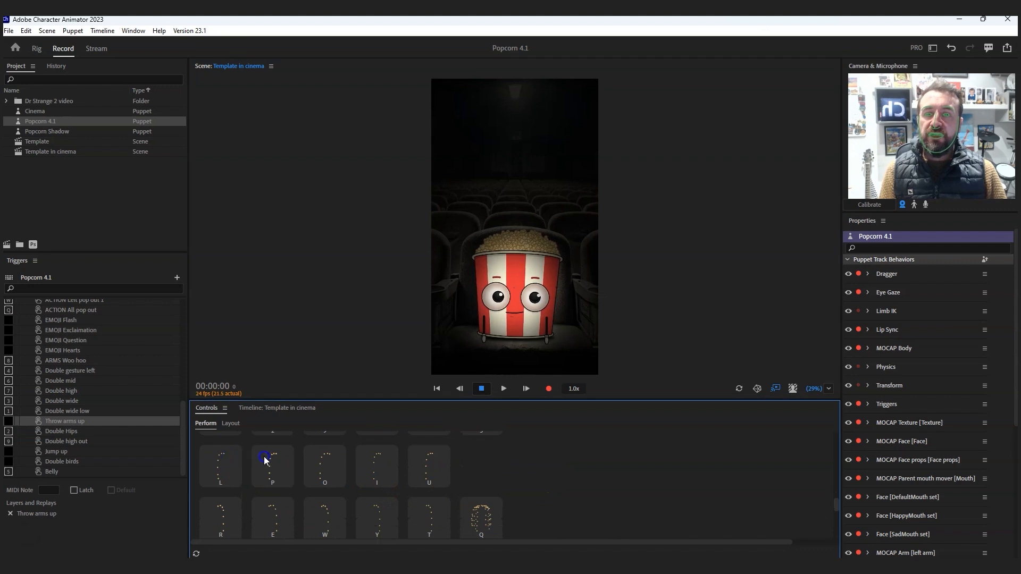
click(388, 460)
click(476, 514)
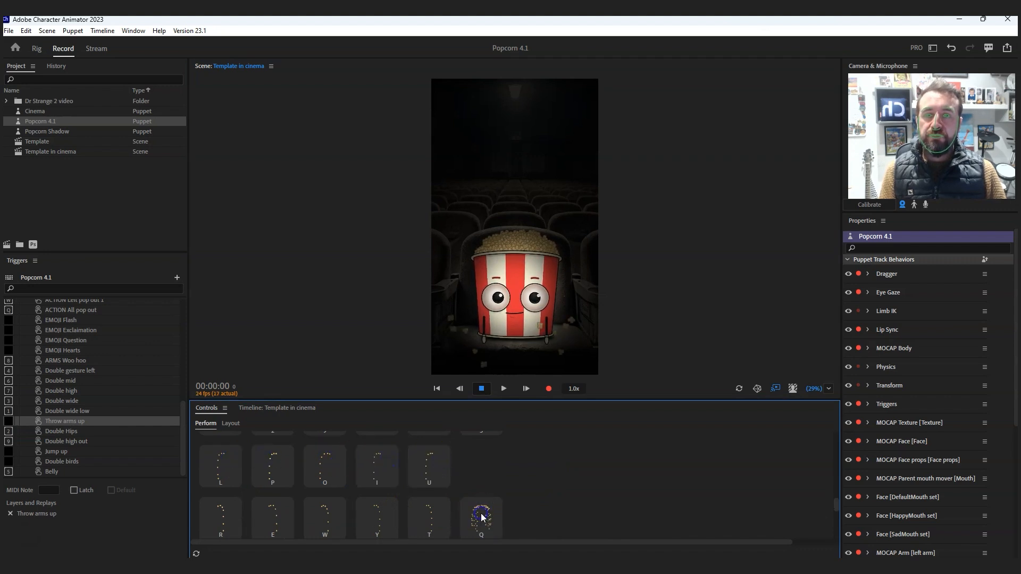
click(335, 517)
click(280, 511)
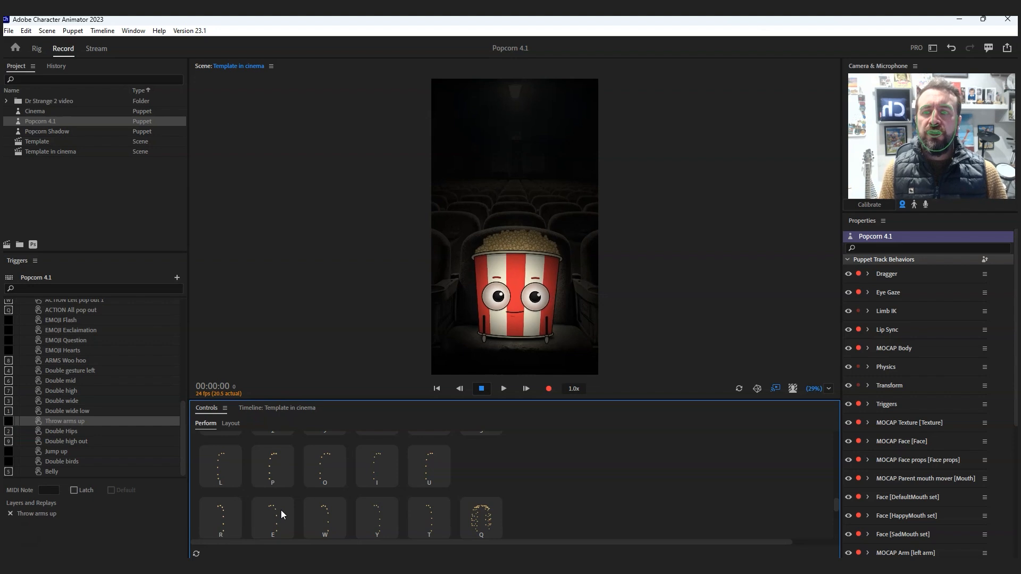
- Replay the first right-side popcorn pop-outs one after another and finish with ACTION All pop out
click(229, 464)
click(272, 467)
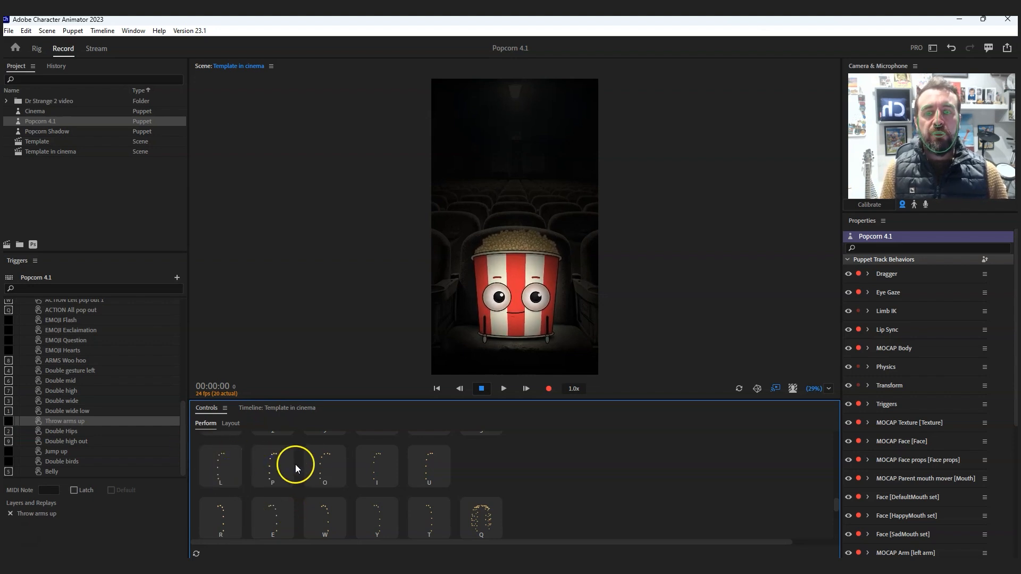
click(313, 471)
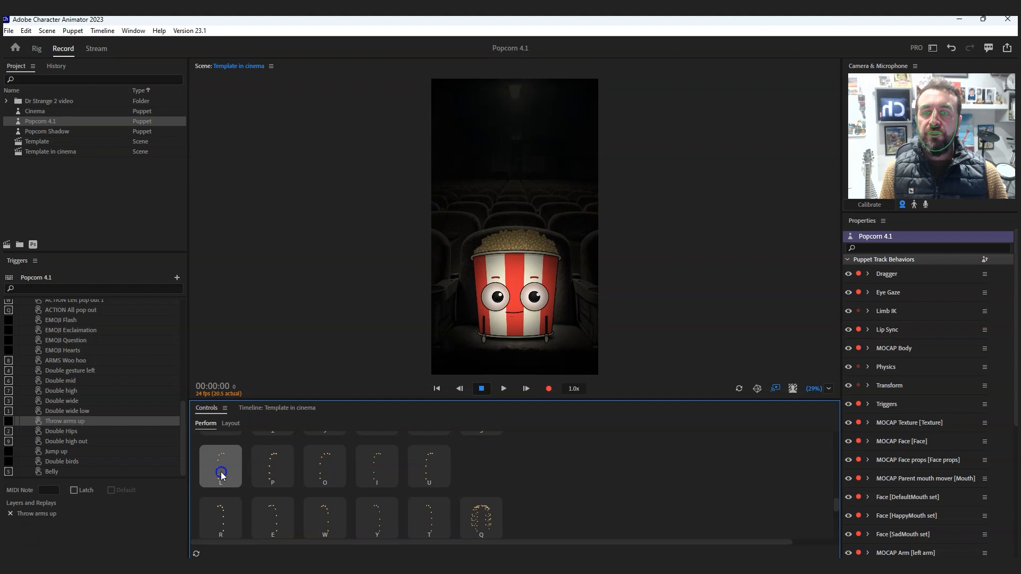
click(277, 471)
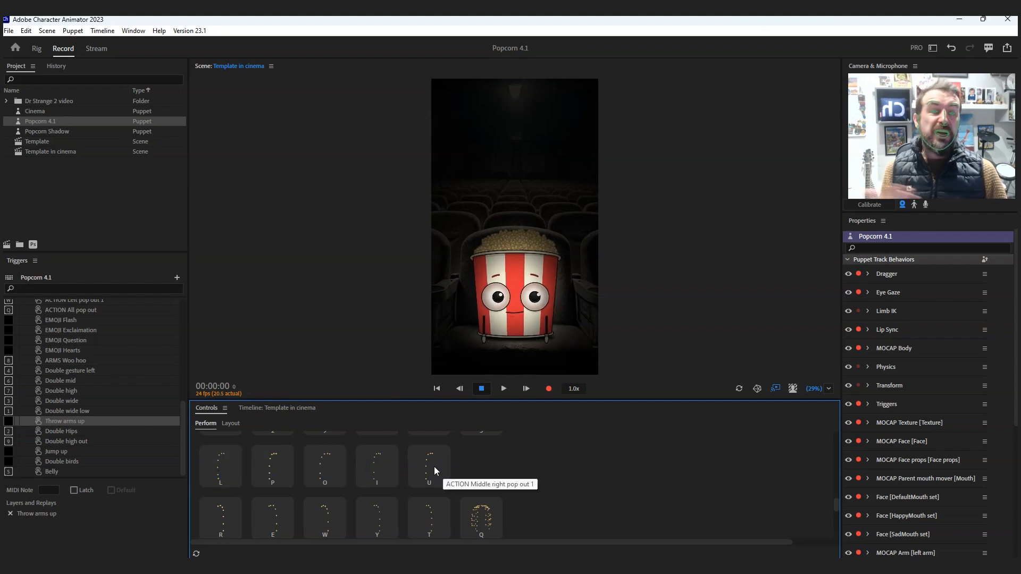
click(487, 514)
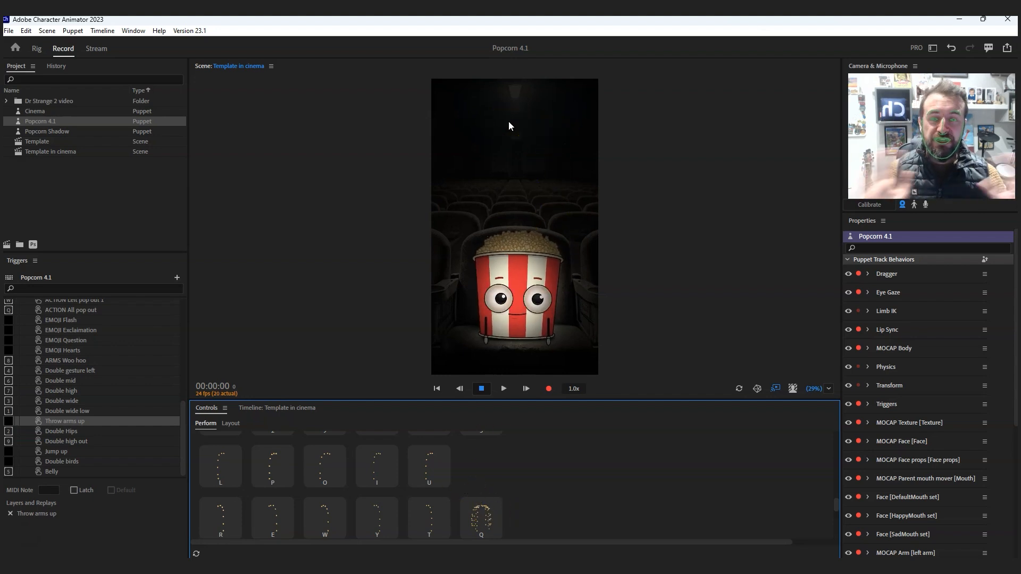
- Try ACTION Middle right pop out 1 and alternate other right-side and left-side popcorn pop-outs while tilting the puppet
click(431, 466)
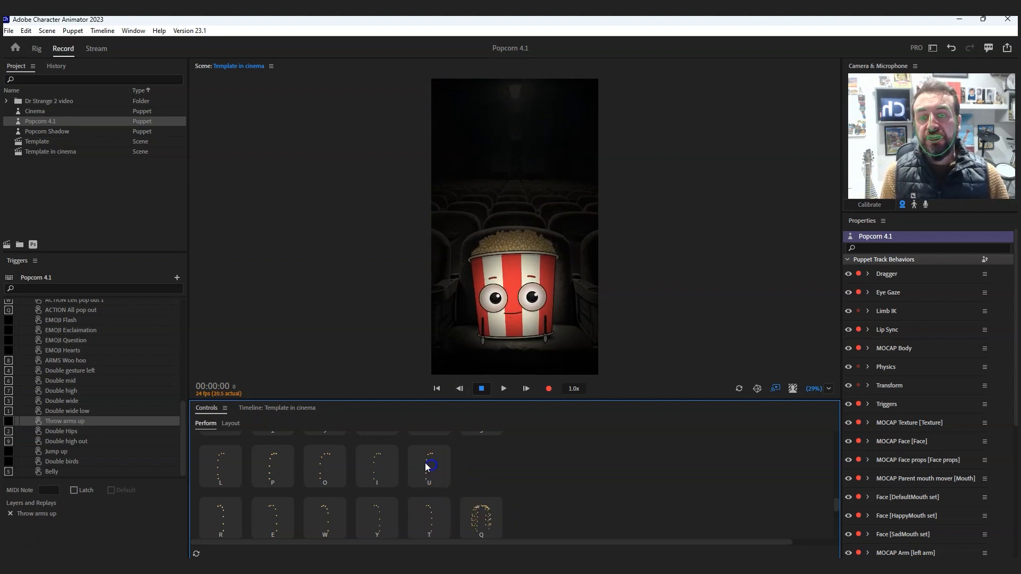
click(280, 462)
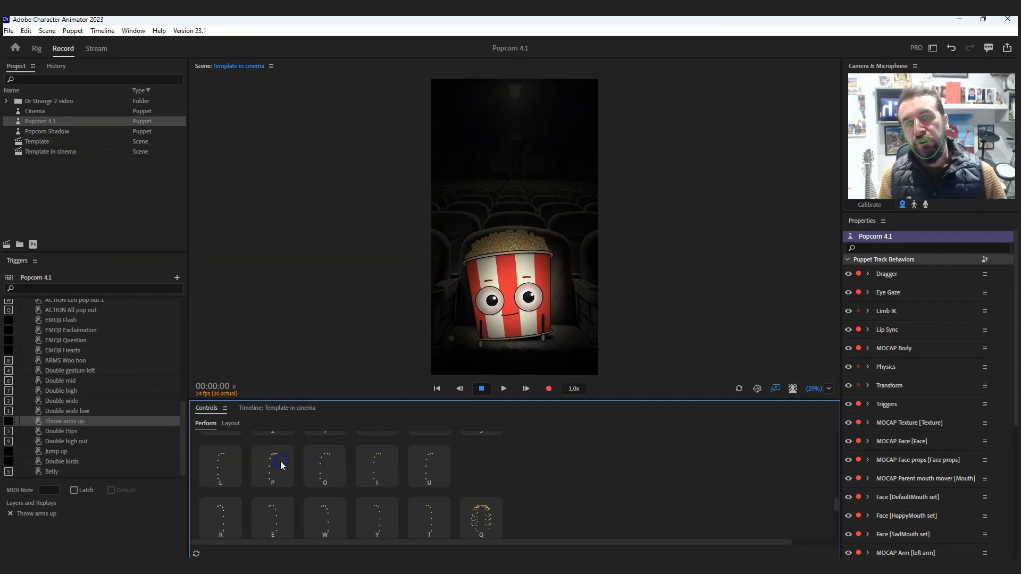
click(334, 518)
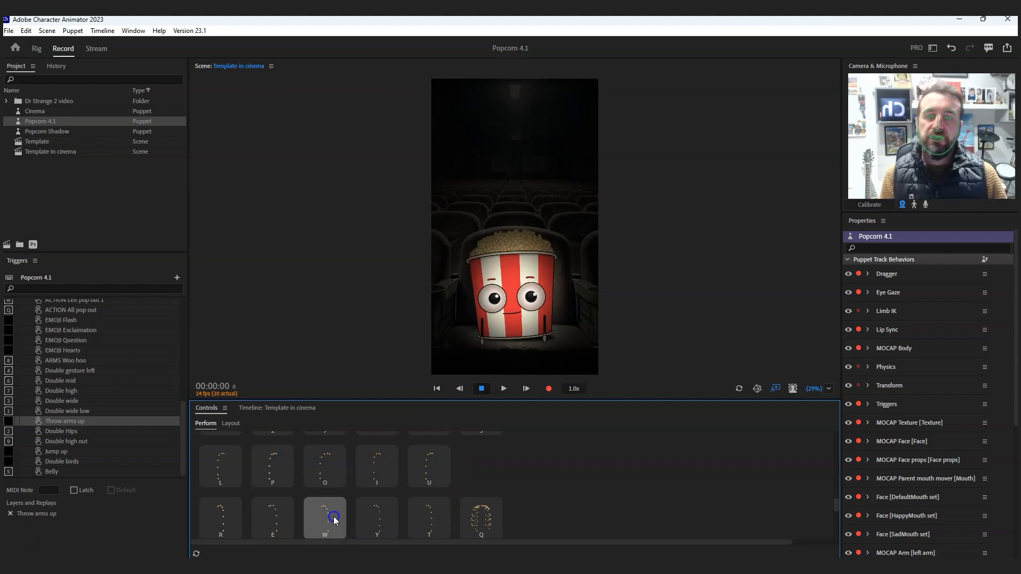
click(259, 463)
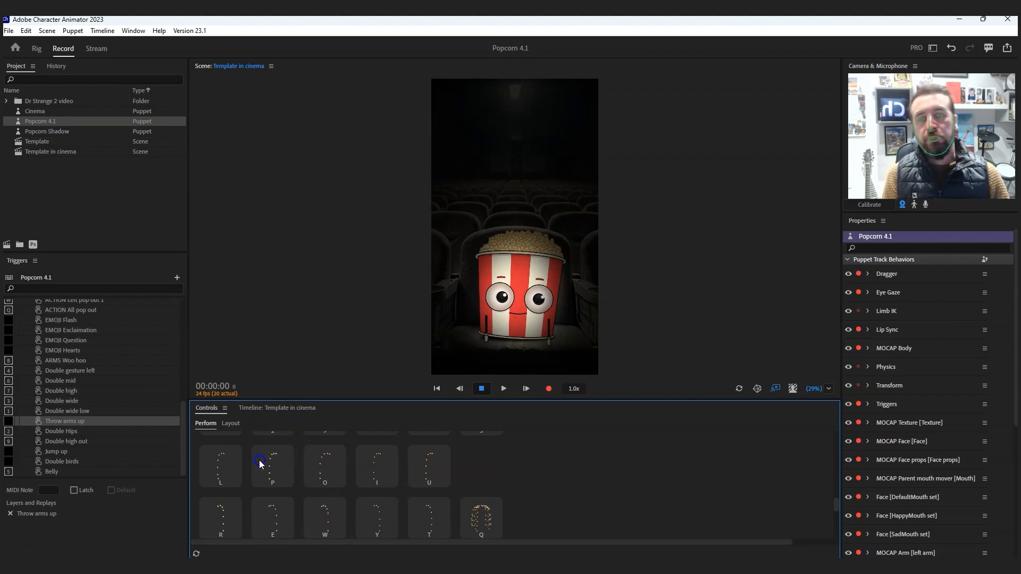
click(379, 514)
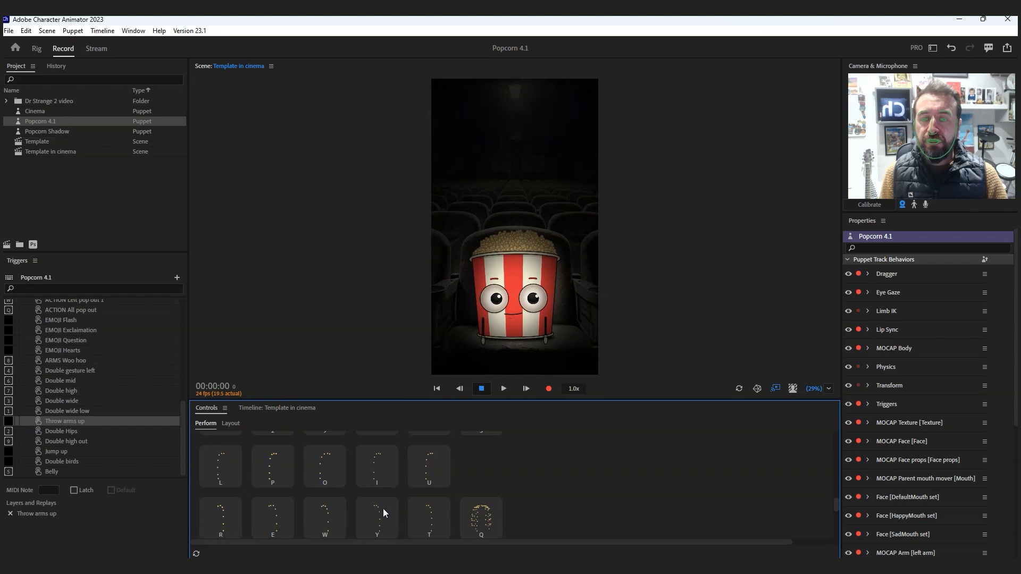
- Pull both of the puppet's hands up and outwards from its sides, and try two popcorn-holding hand triggers
scroll(383, 509, down, 5)
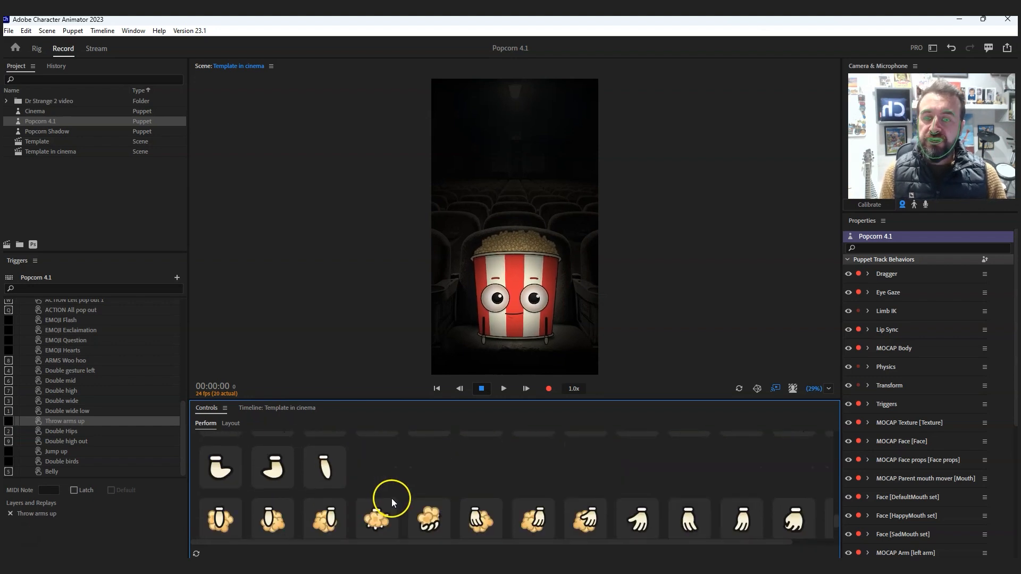
scroll(388, 507, down, 3)
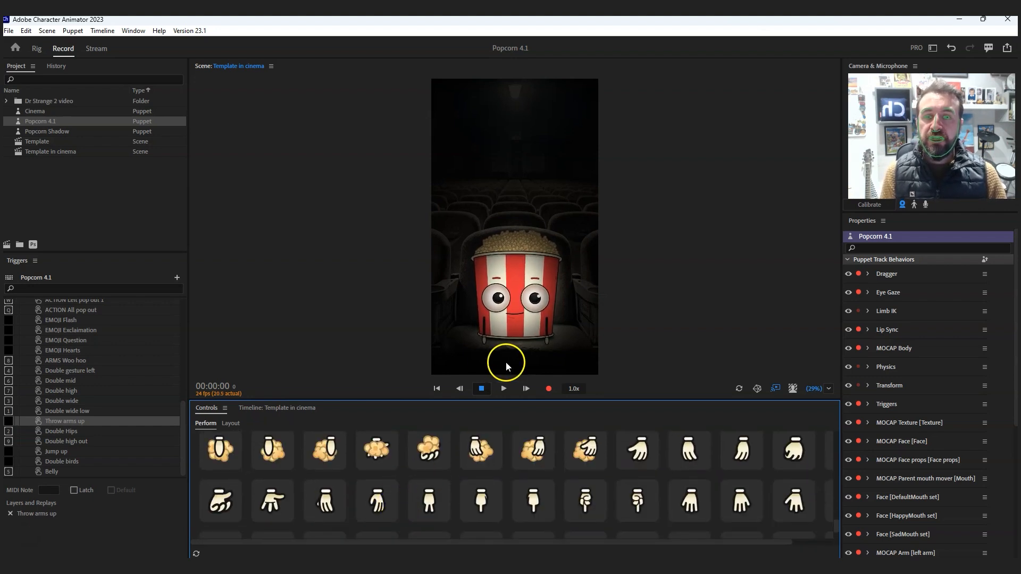
drag(484, 338, 466, 312)
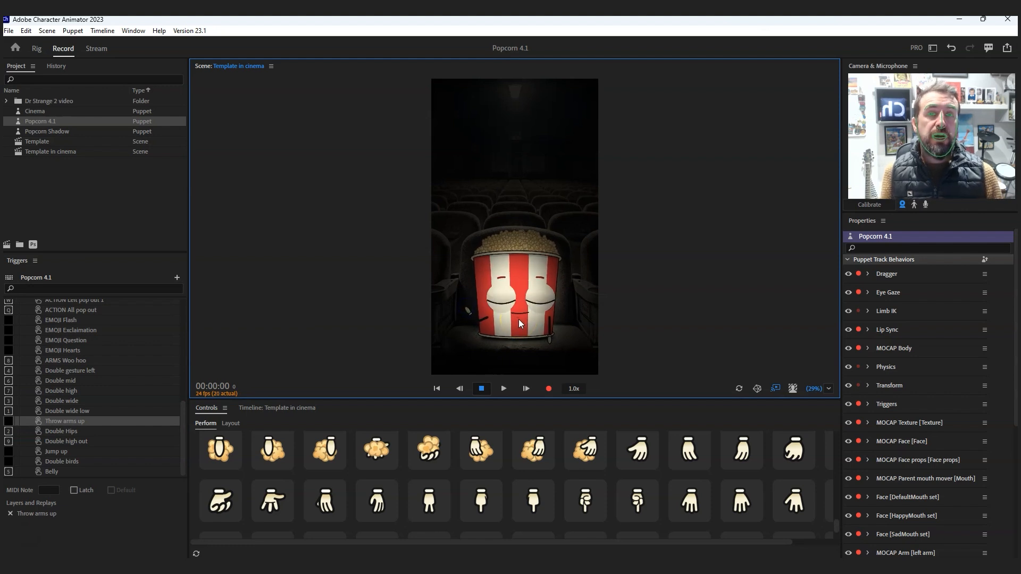
drag(548, 337, 566, 308)
click(584, 450)
click(336, 450)
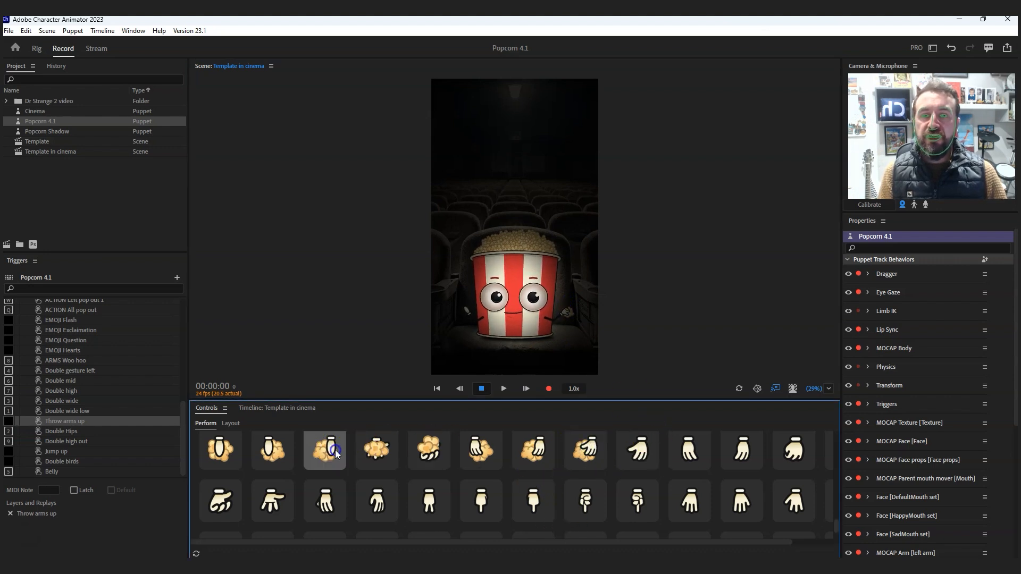
- Try other hand-shape triggers with both hands pulled in front of the popcorn bucket, and reset the puppet
scroll(371, 471, down, 3)
click(439, 476)
scroll(543, 483, up, 1)
click(482, 491)
drag(562, 316, 525, 327)
drag(462, 311, 503, 319)
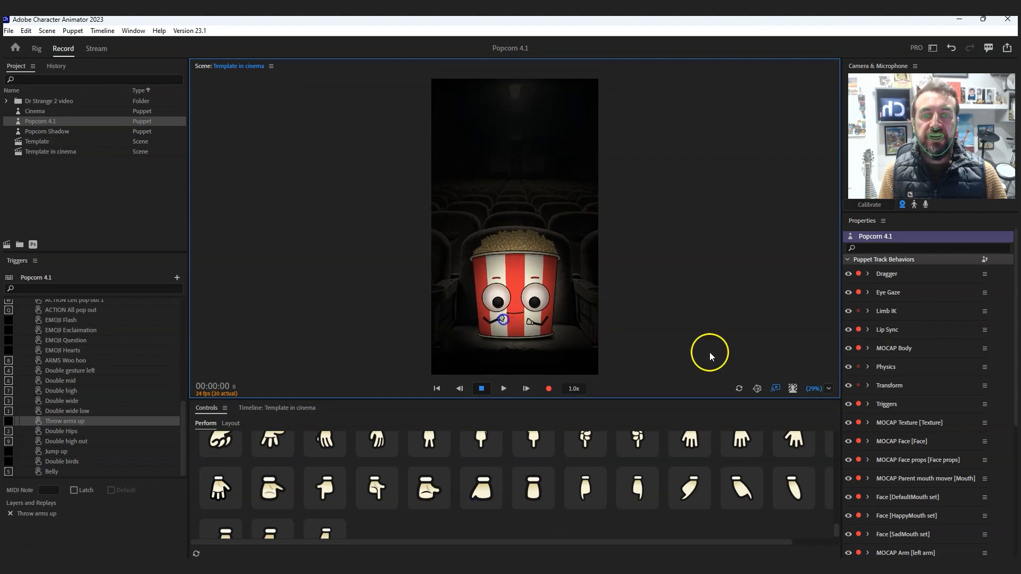
click(739, 389)
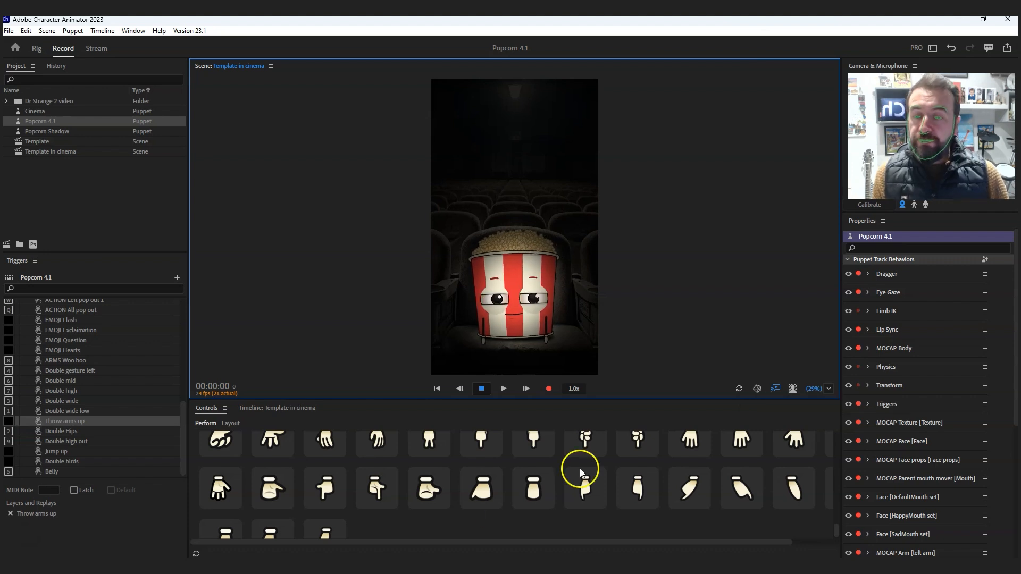
scroll(511, 489, down, 2)
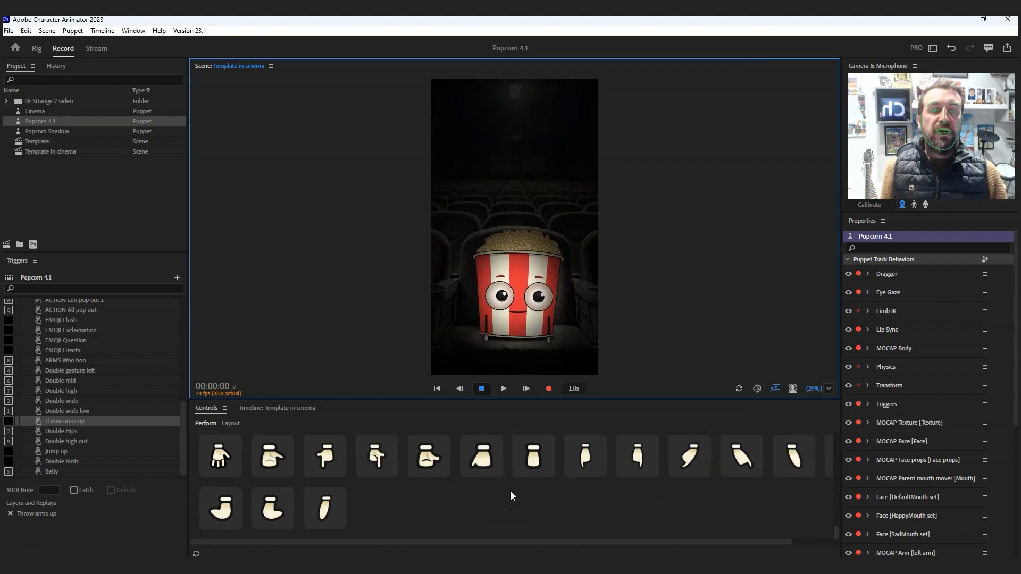
scroll(511, 492, down, 5)
scroll(511, 491, up, 10)
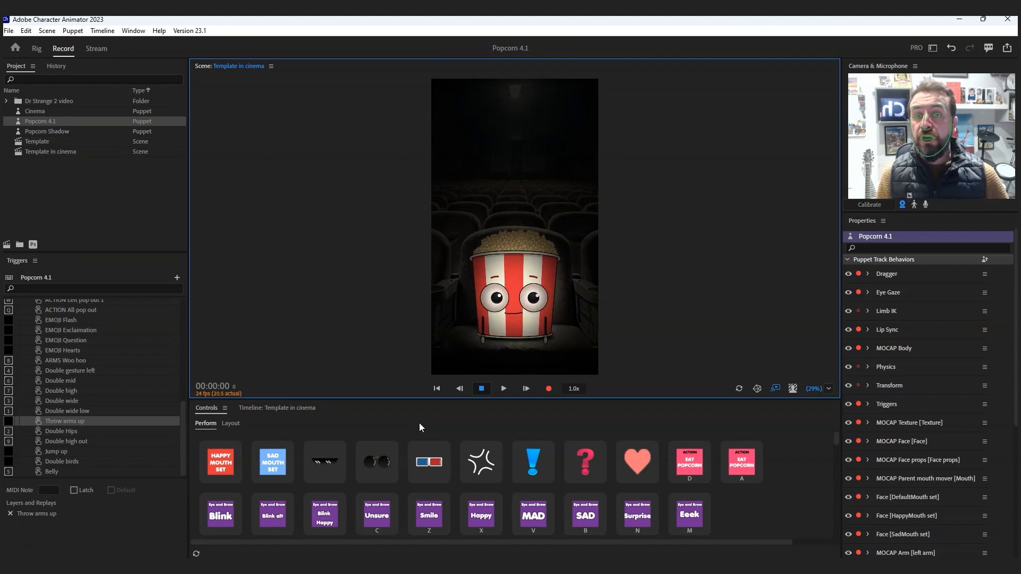
scroll(431, 446, down, 3)
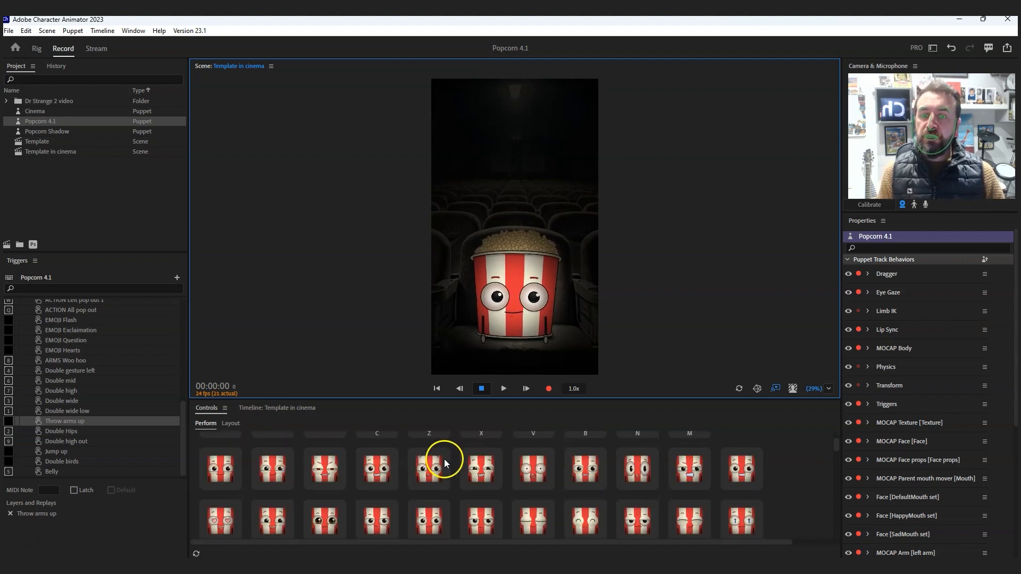
scroll(444, 459, up, 2)
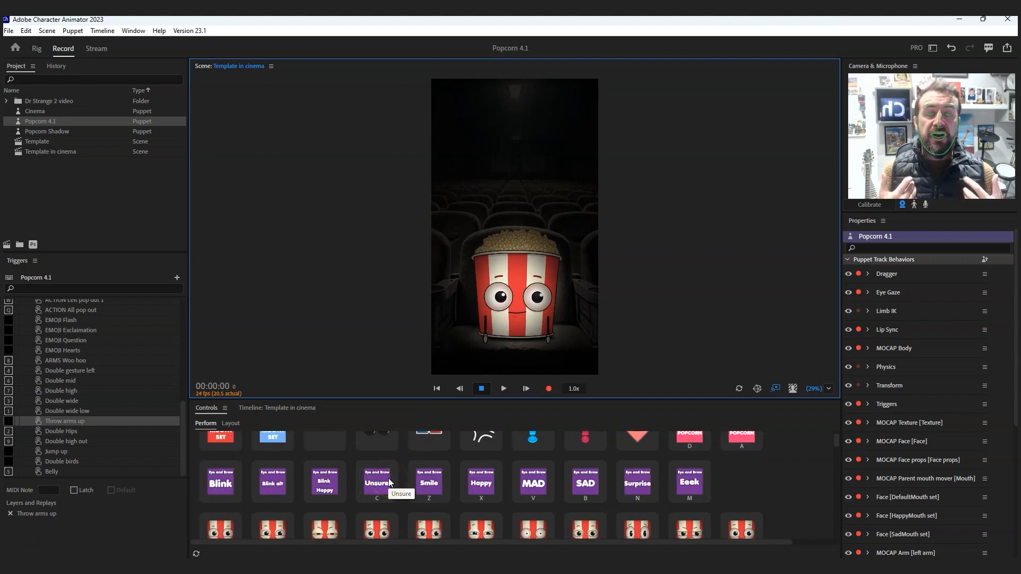
- Detach the Controls panel into its own floating window away from the main workspace and resize it
drag(212, 406, 790, 123)
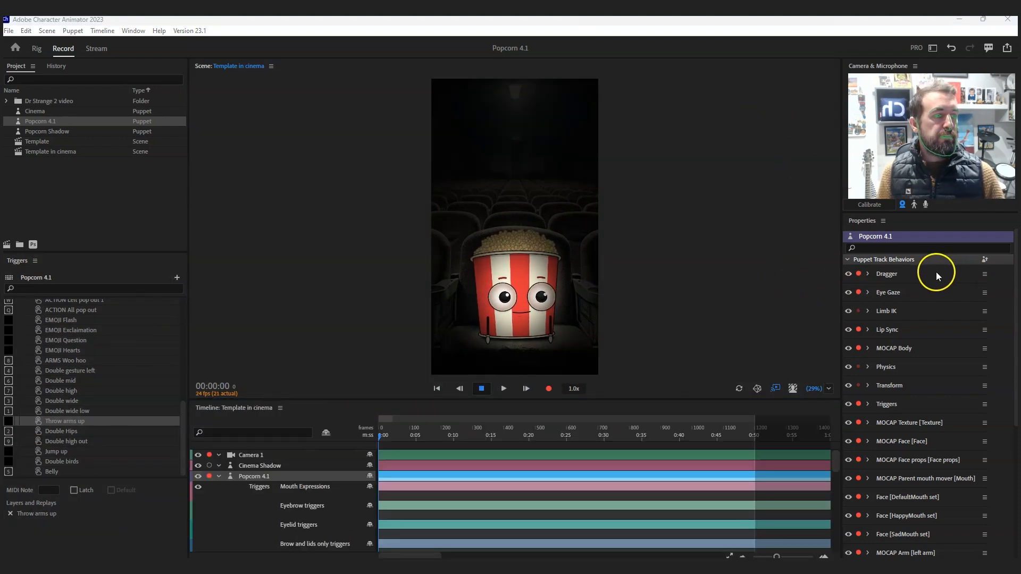
drag(945, 105, 237, 54)
drag(642, 295, 822, 533)
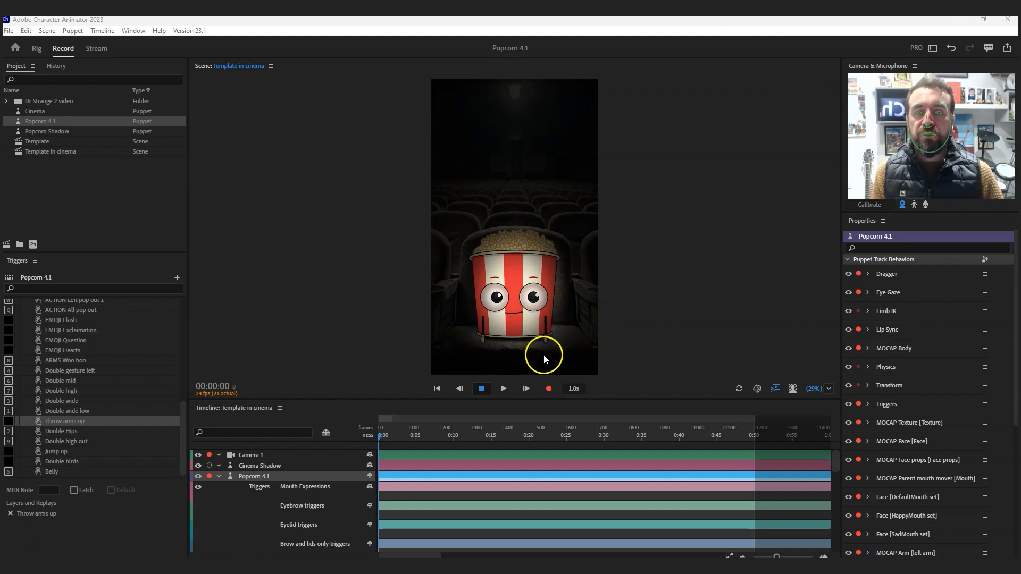
- Turn on the microphone input and record a live performance of the Popcorn 4.1 puppet using the Smile, Sad and Mad triggers
click(926, 204)
click(409, 554)
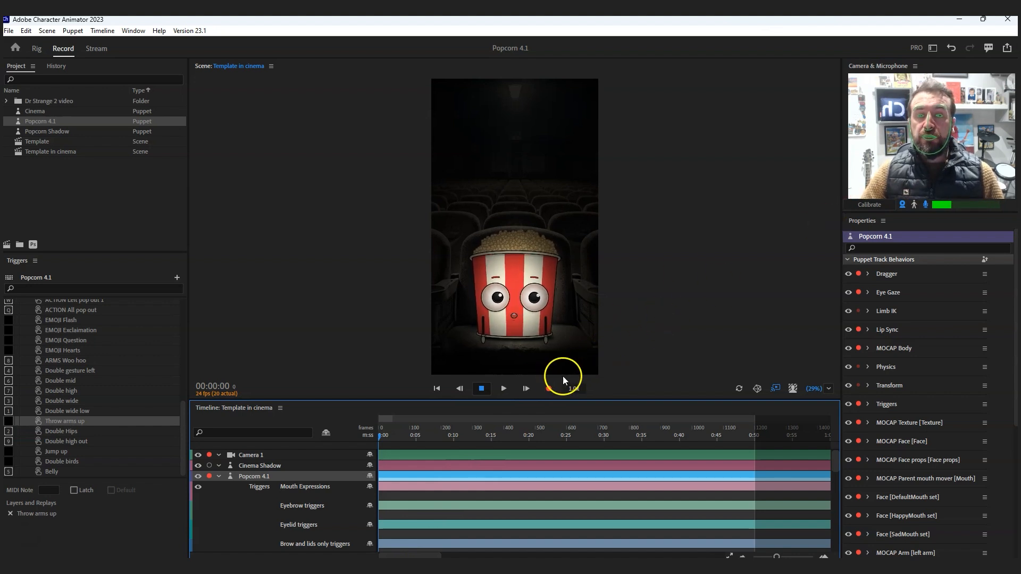
click(548, 392)
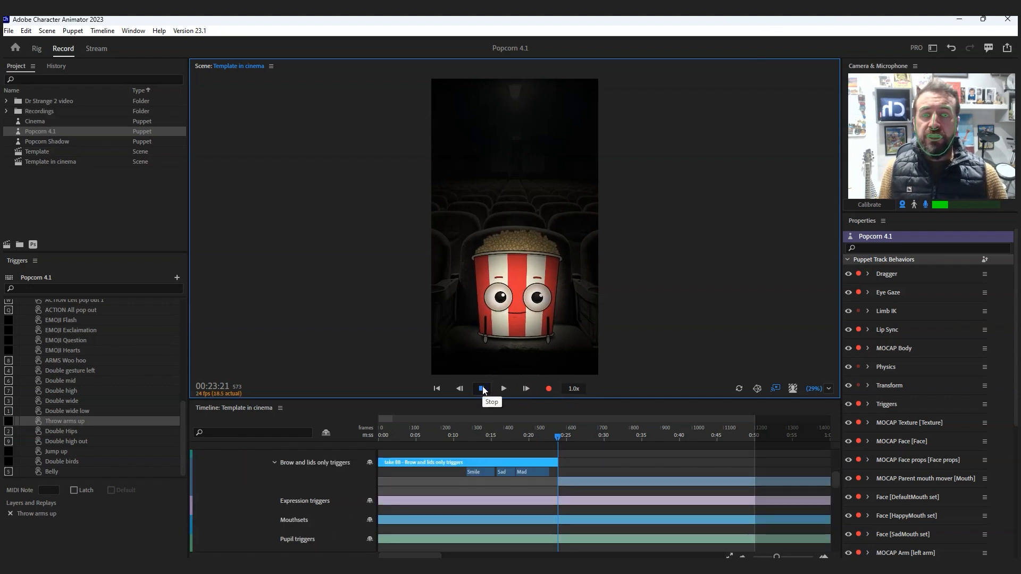
- Return the playhead to the start of the timeline and play back the recorded performance
click(557, 439)
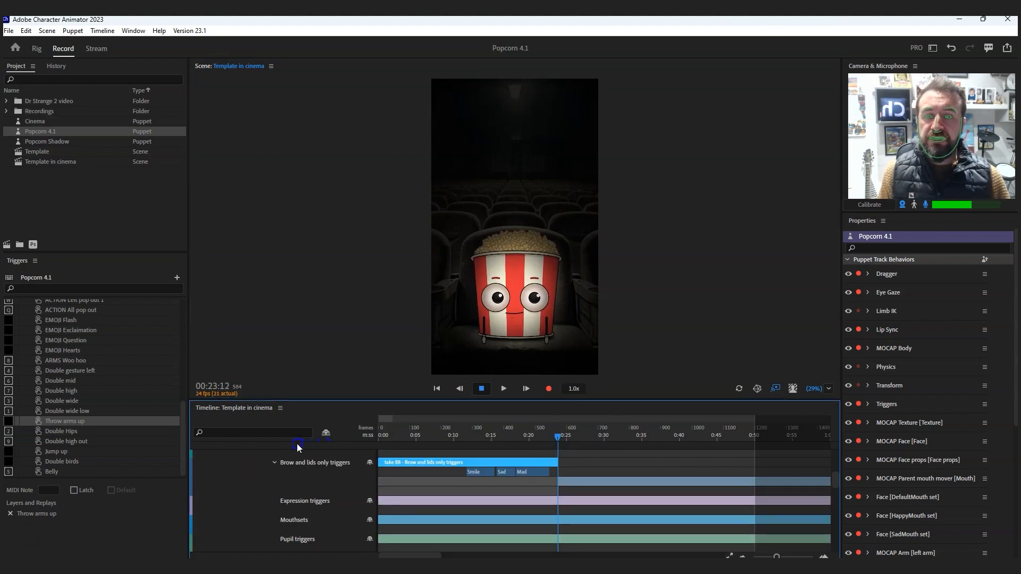
drag(426, 441, 183, 444)
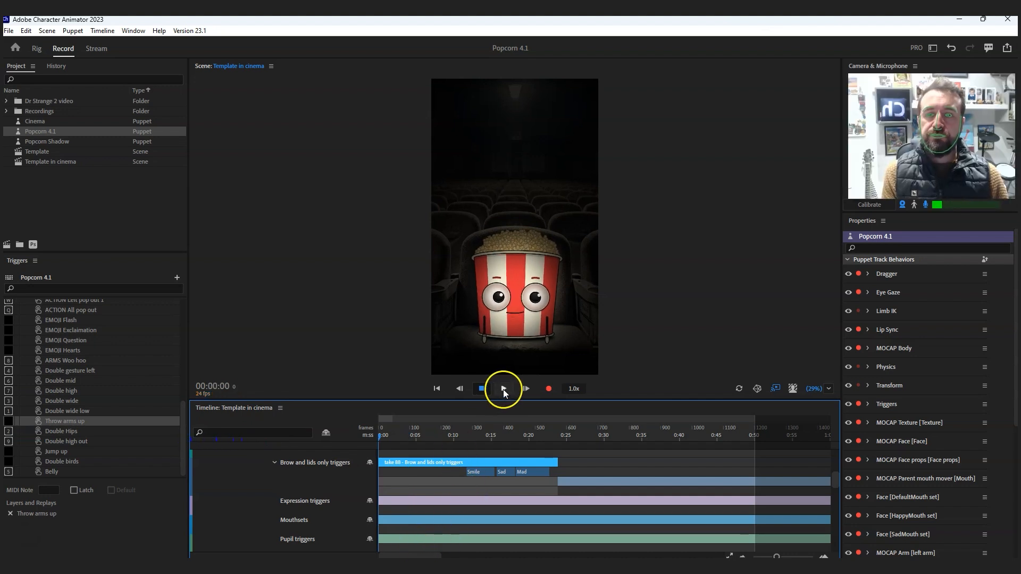
click(504, 392)
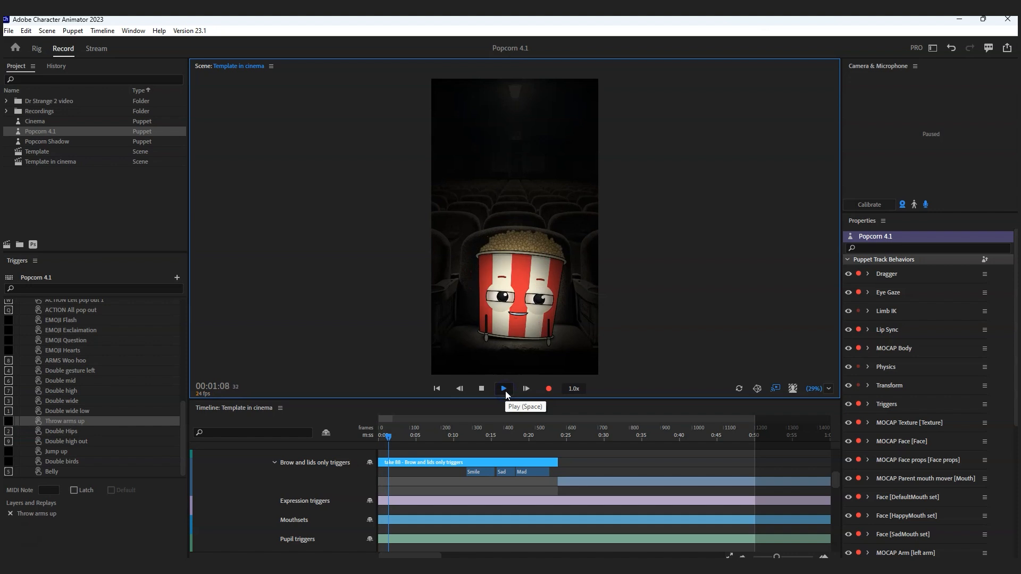
click(483, 389)
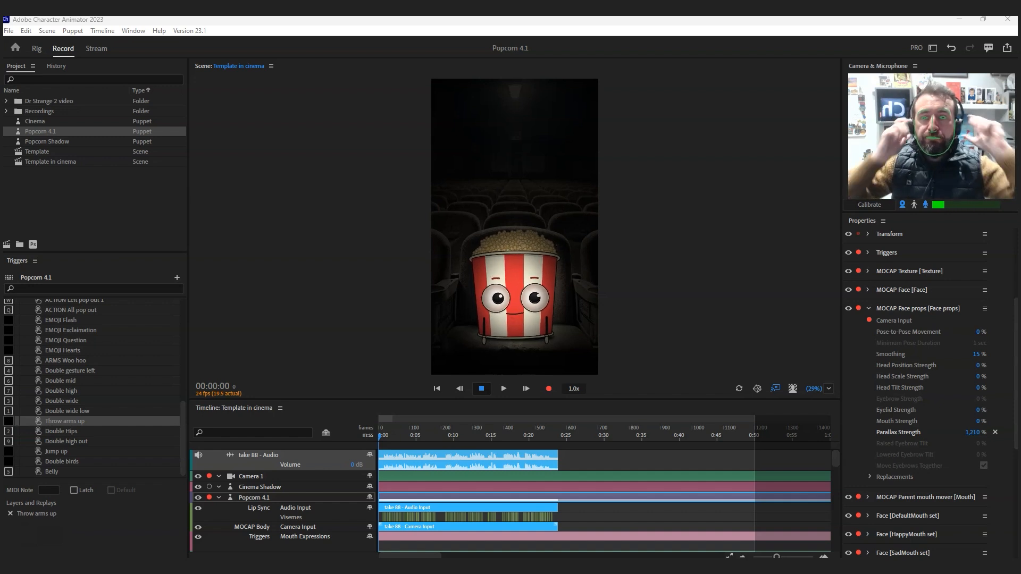
click(505, 389)
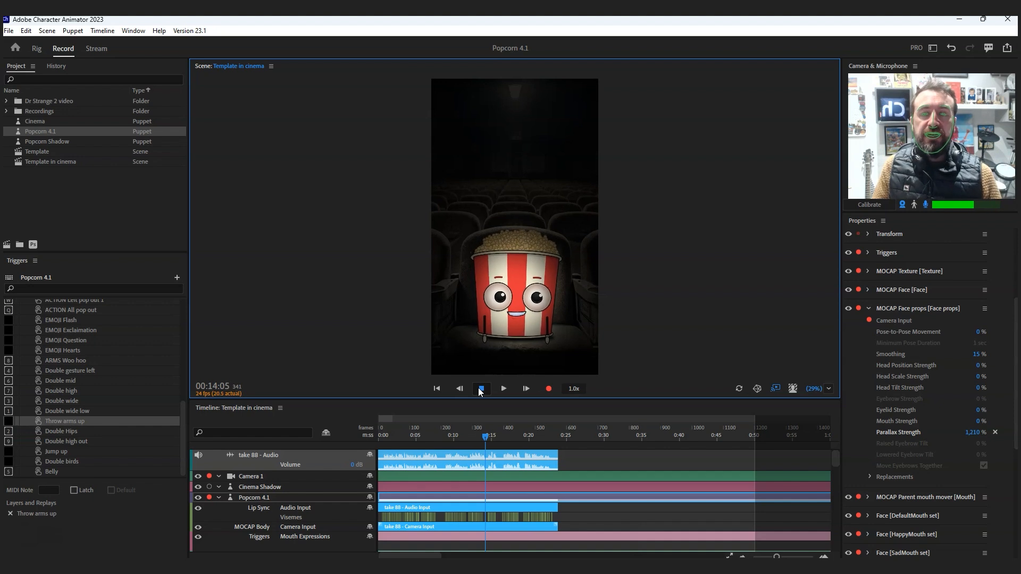
- Move the playhead back near the timeline's start and disarm all of the puppet's behaviors except Triggers
drag(837, 465, 836, 471)
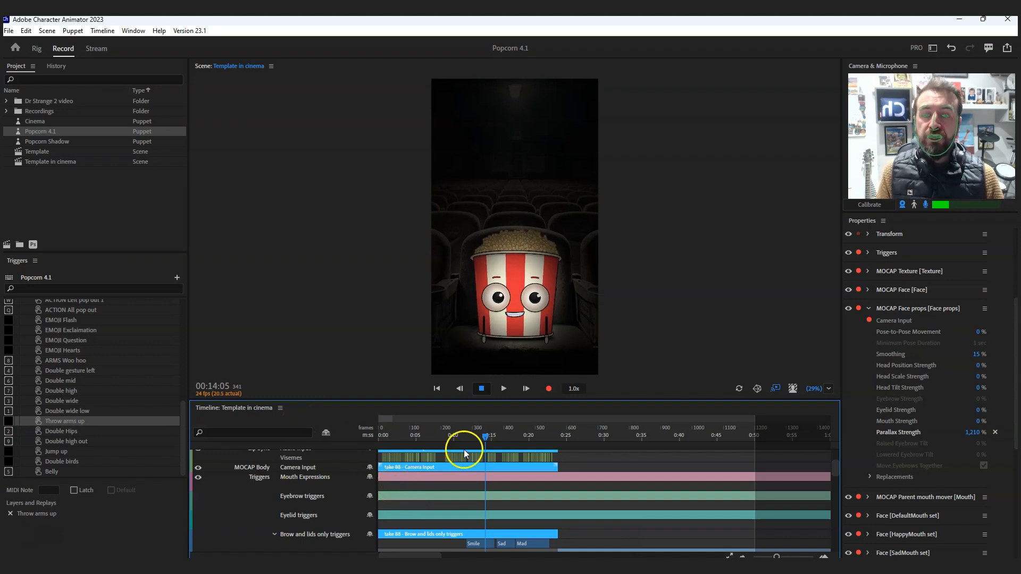
drag(467, 437, 384, 437)
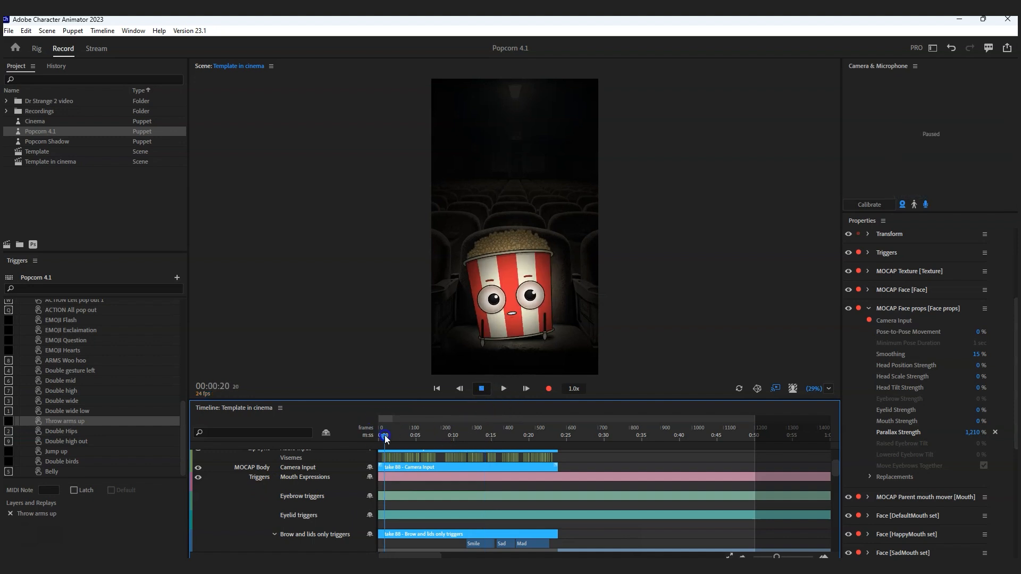
click(522, 328)
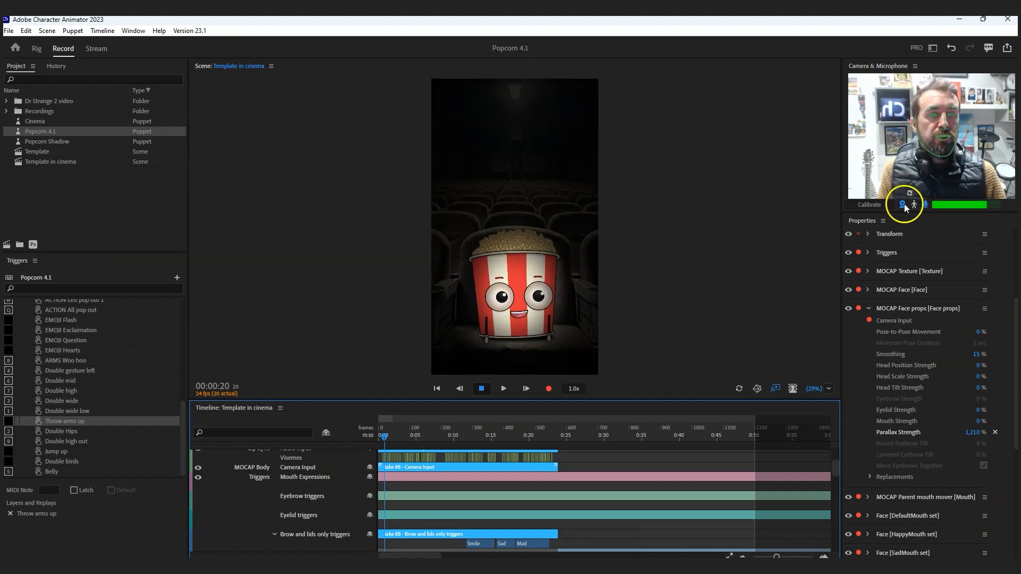
drag(1016, 305, 681, 142)
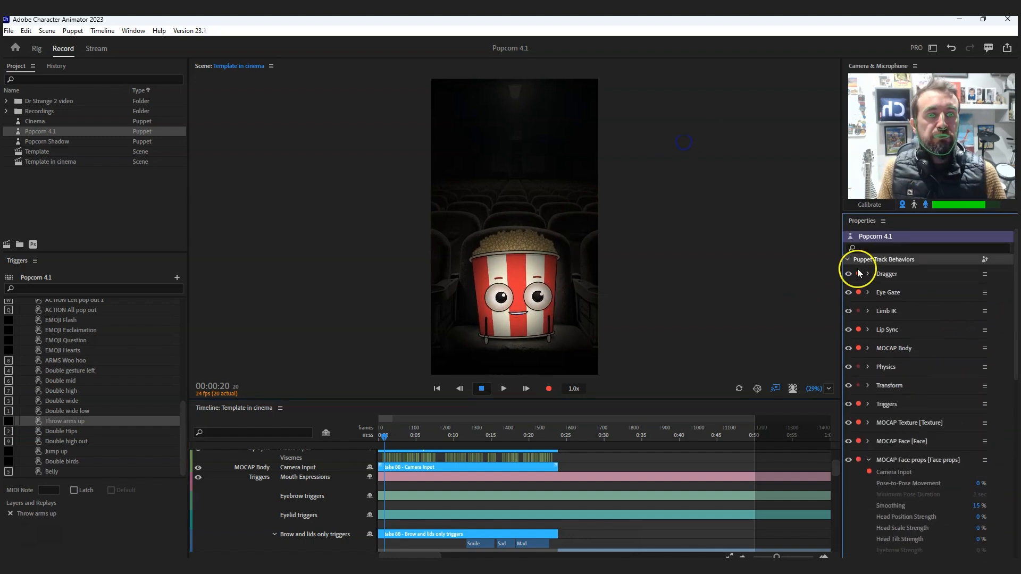
click(869, 462)
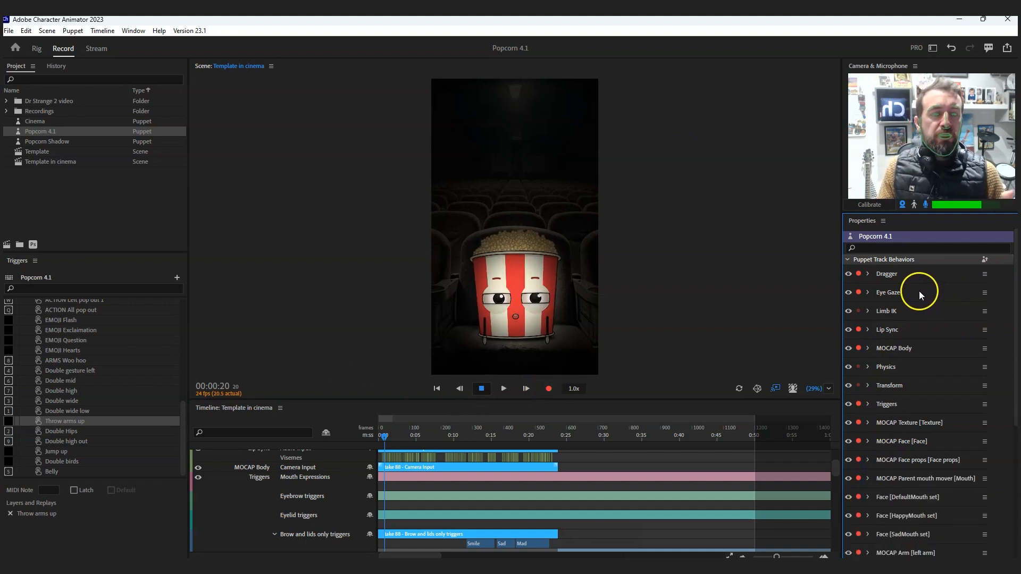
click(859, 274)
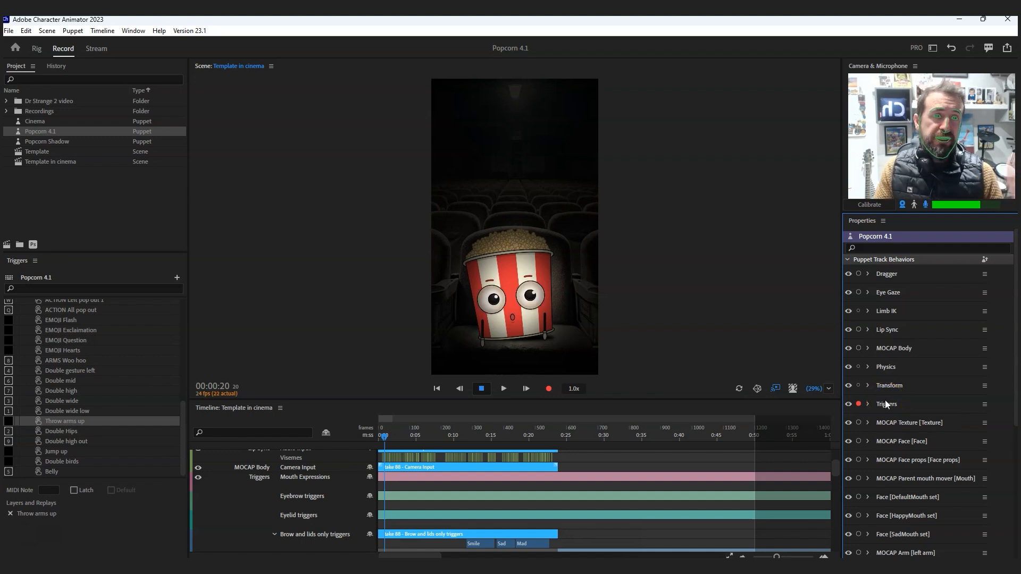
- Dock the floating Controls panel between the Scene and Timeline panels and adjust its height
drag(1019, 128, 360, 118)
drag(279, 115, 282, 383)
drag(276, 399, 509, 271)
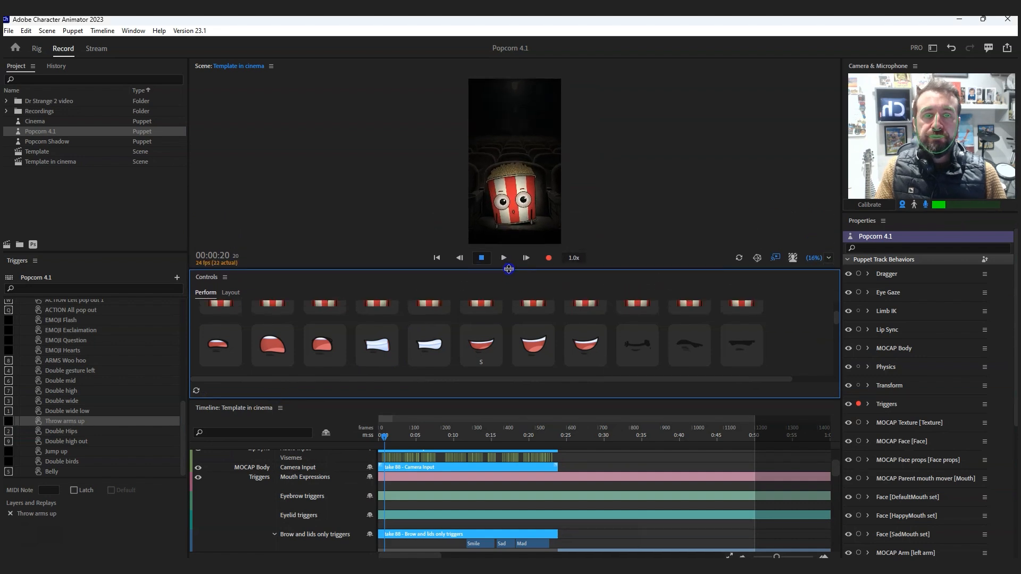
- Look through the Controls panel's prop, mouth-set, eye-and-brow and face triggers
drag(838, 313, 837, 307)
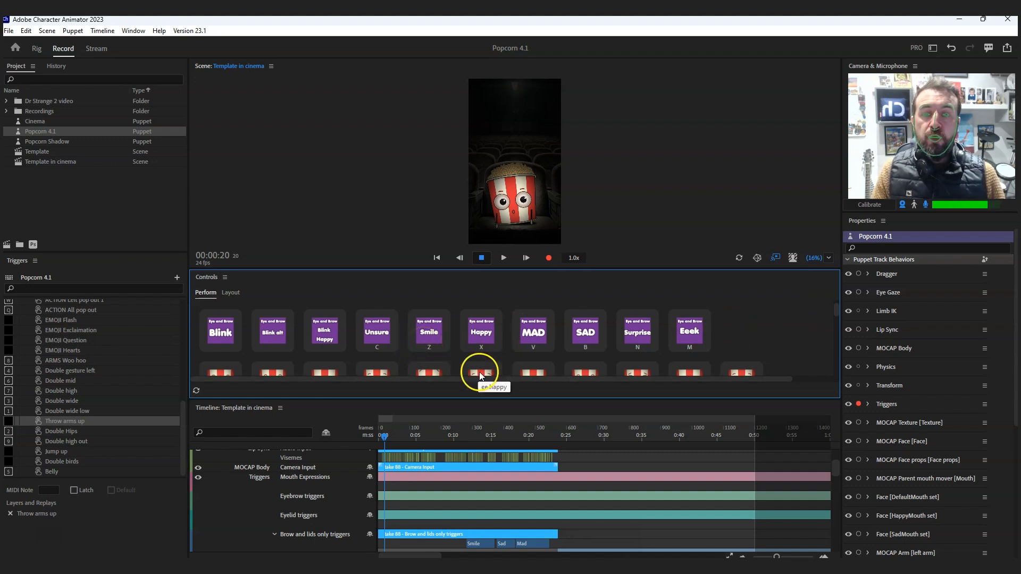
scroll(479, 372, down, 1)
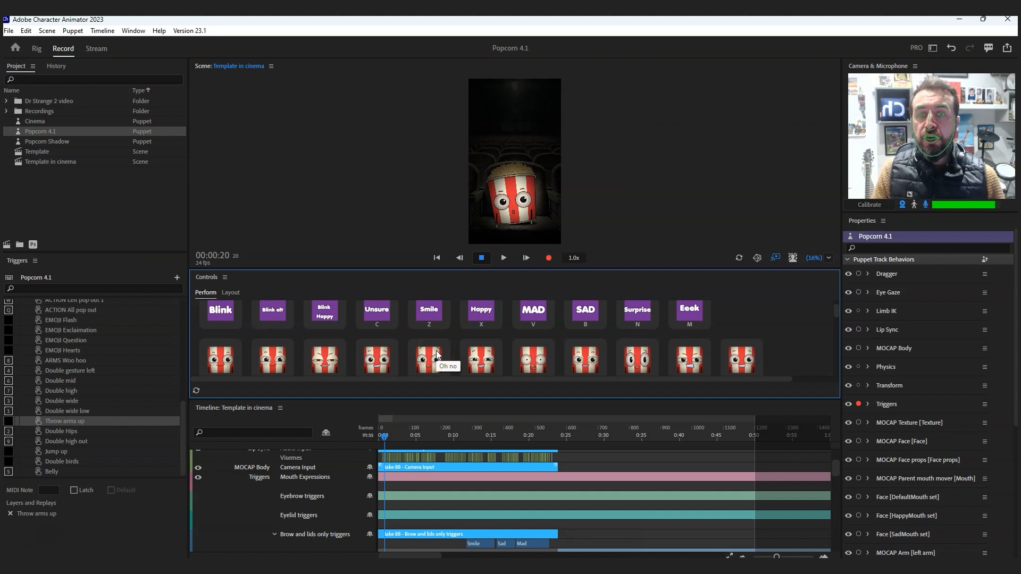
click(388, 317)
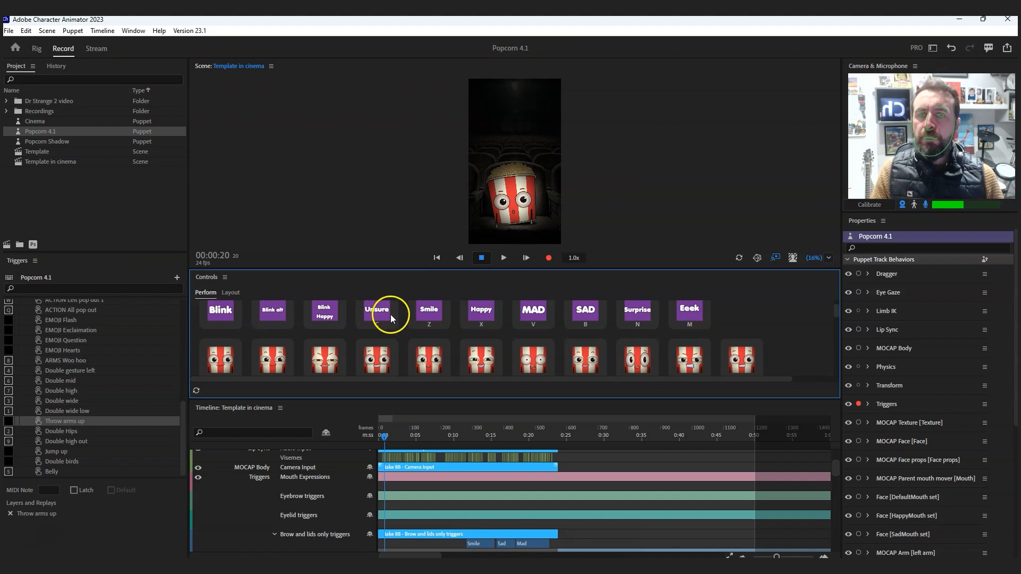
scroll(393, 324, down, 2)
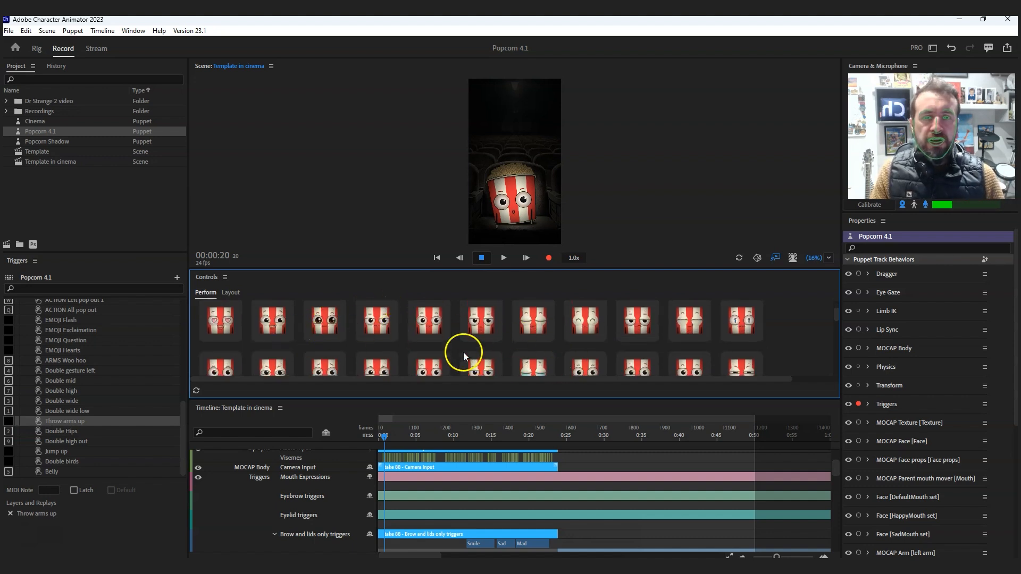
scroll(464, 352, up, 3)
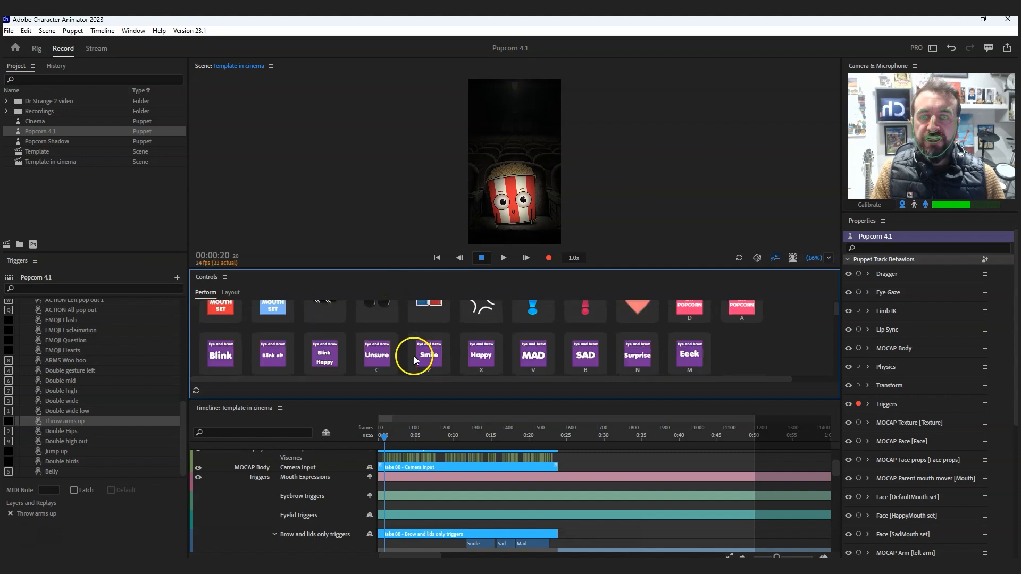
scroll(415, 351, up, 1)
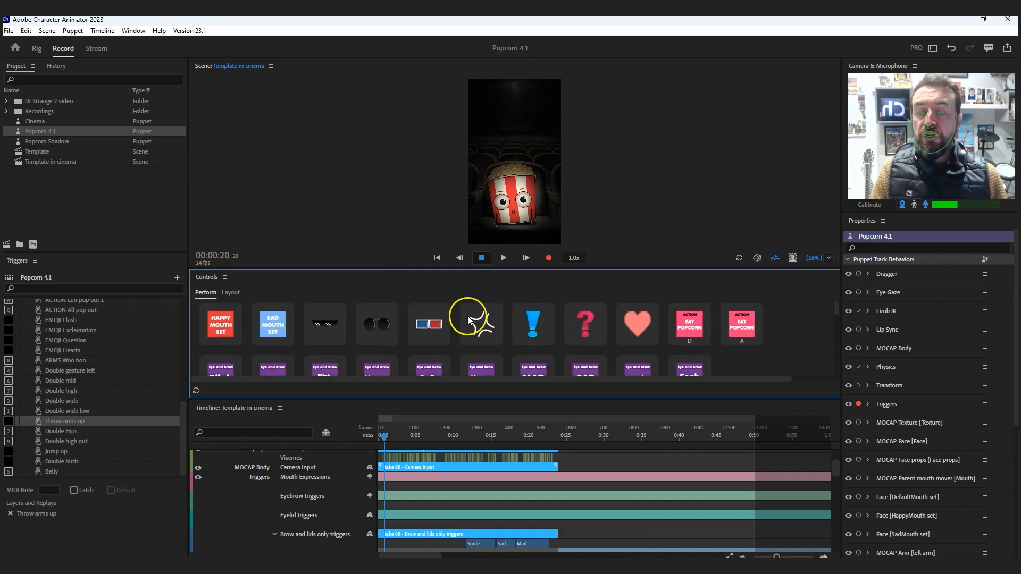
scroll(468, 316, down, 1)
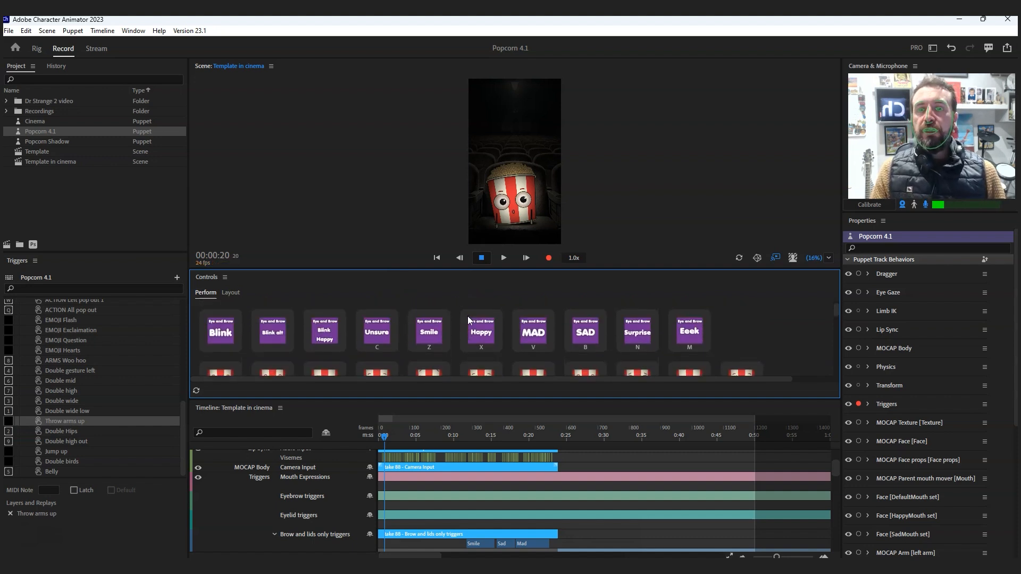
- Record a triggers-only take from the start of the timeline, firing the eye-and-brow Smile trigger during it
drag(386, 437, 376, 440)
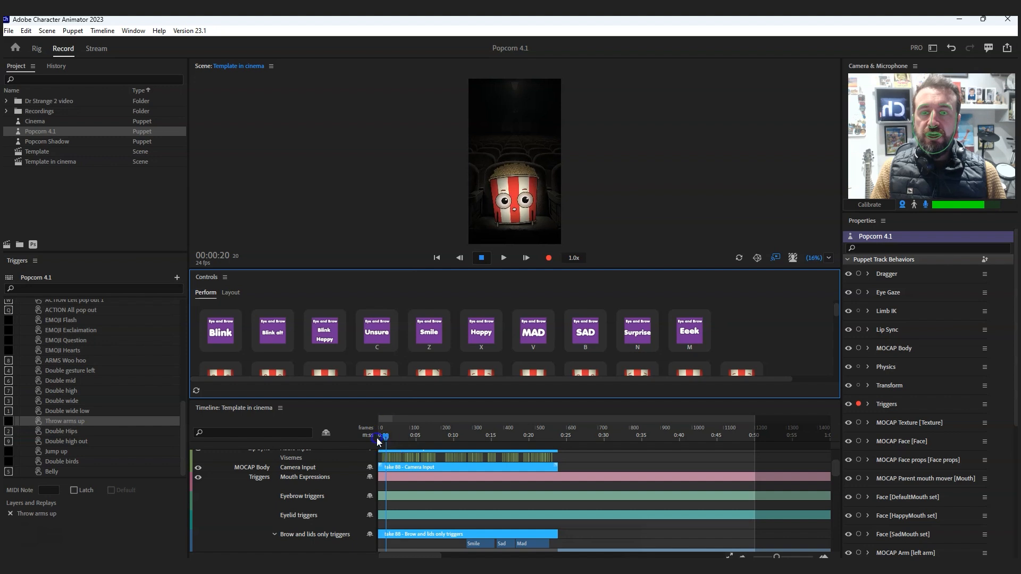
click(549, 256)
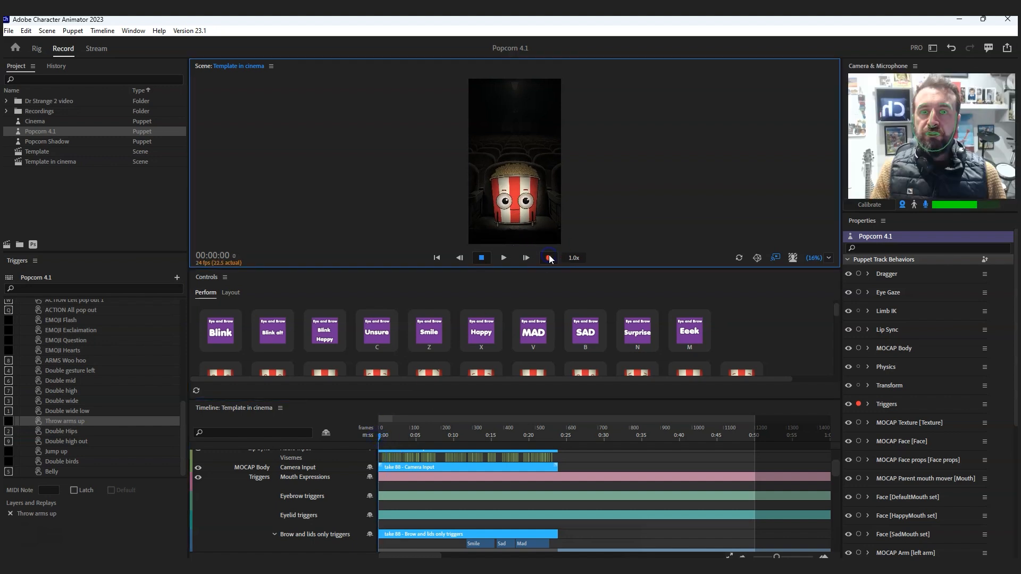
click(437, 336)
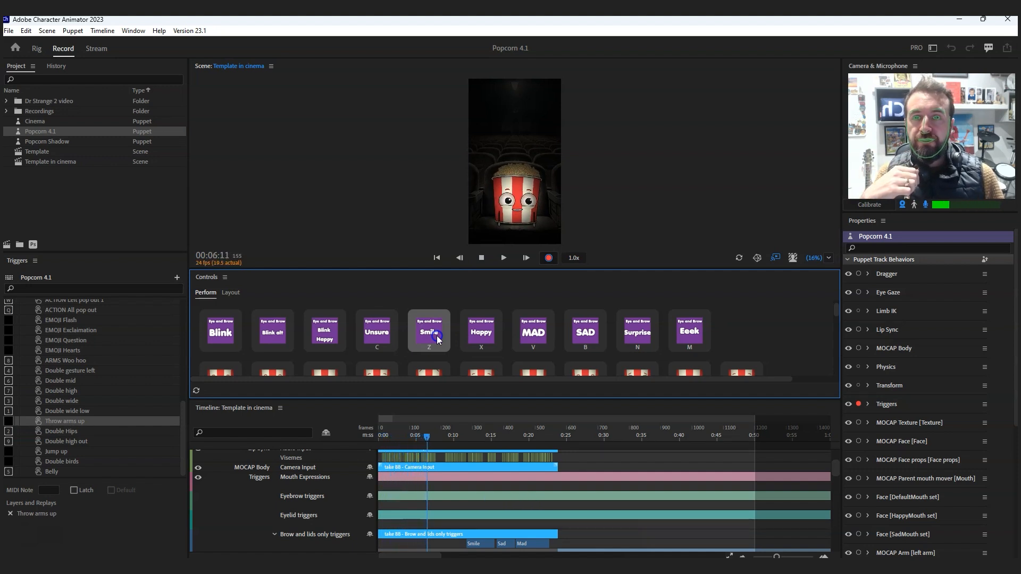
click(482, 259)
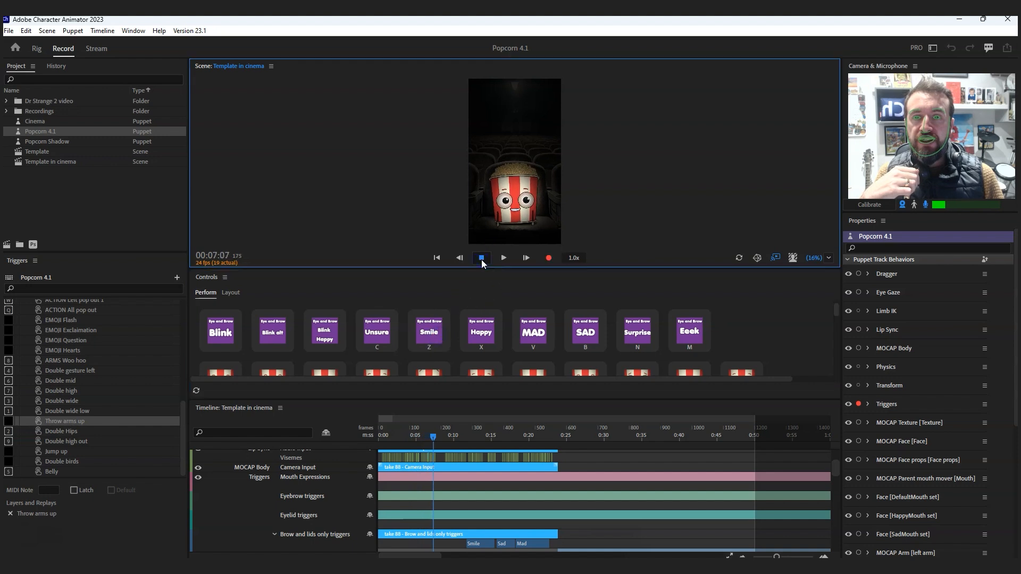
- Play back the opening seconds of the timeline to review the triggers-only take
click(382, 436)
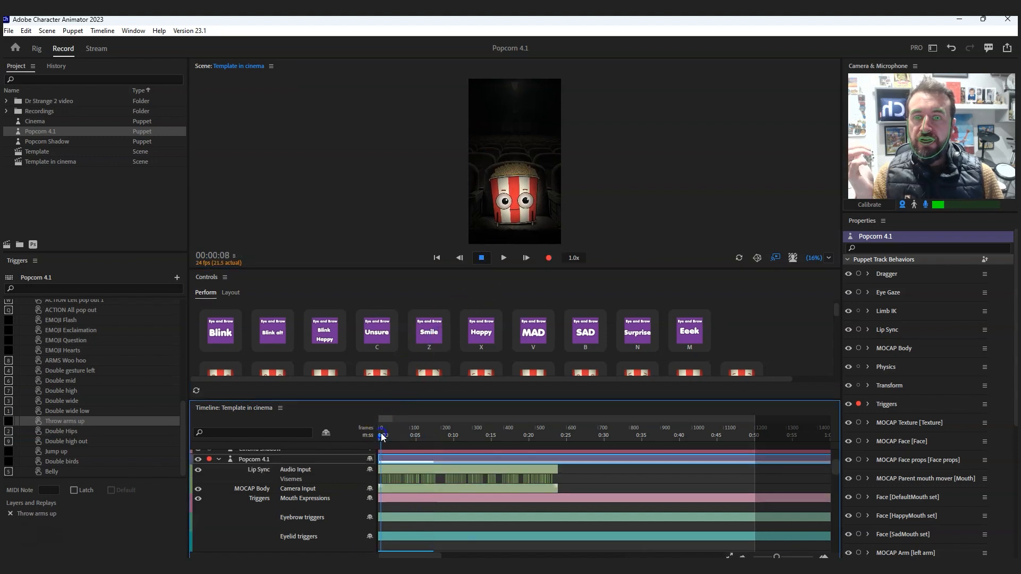
click(504, 258)
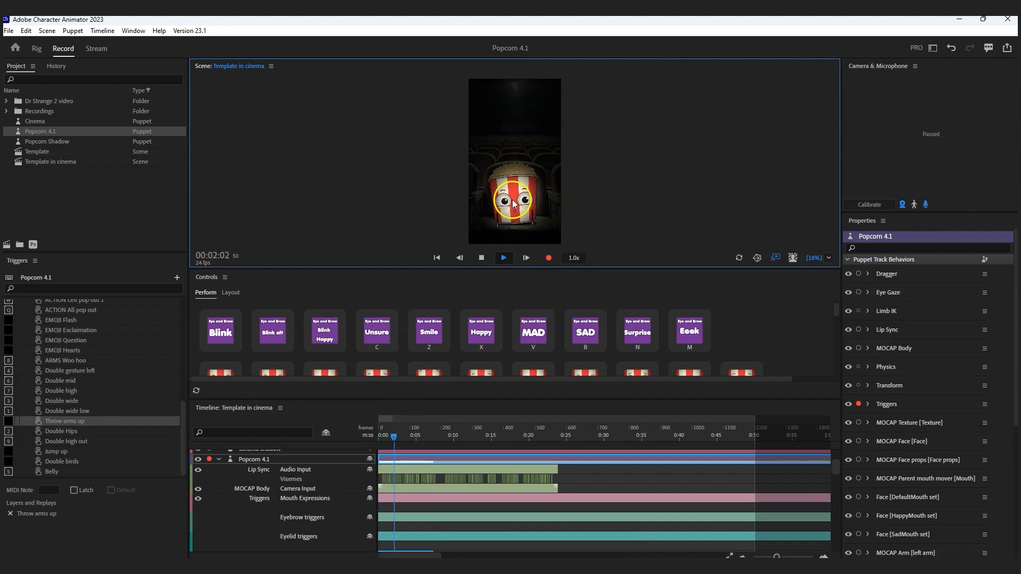
click(482, 258)
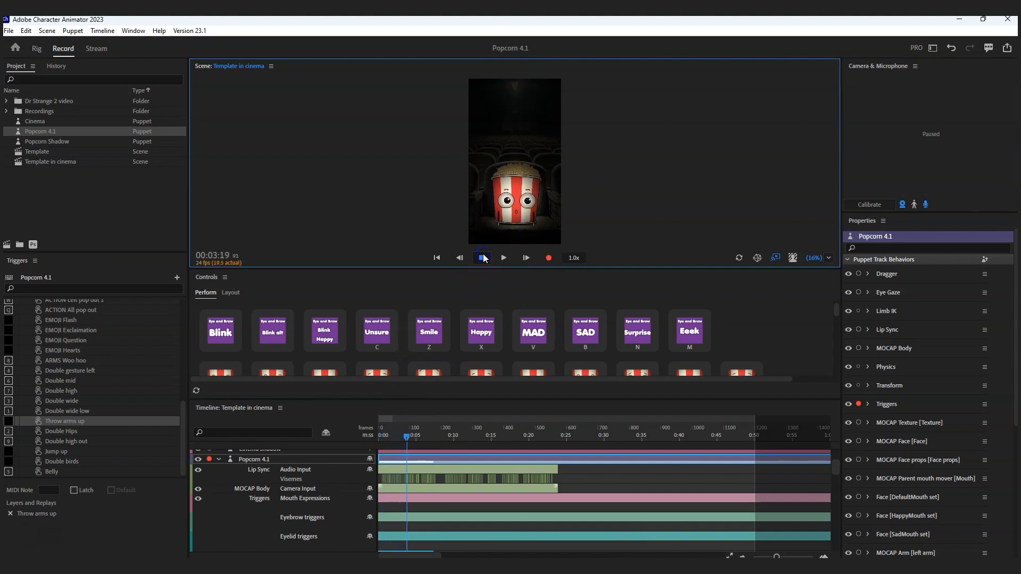
click(518, 230)
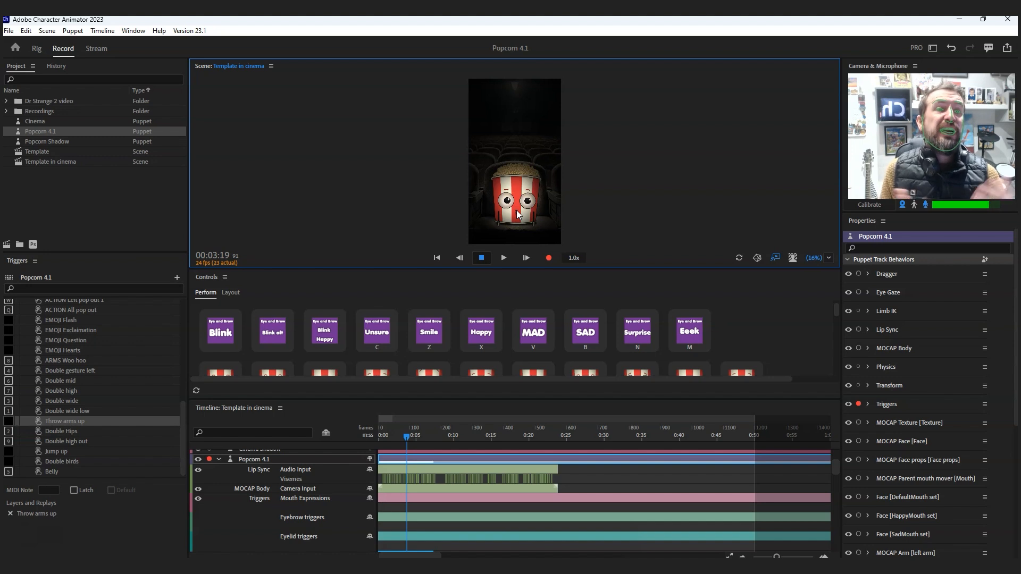
click(482, 258)
- Move the playhead to 00:17:22 and re-arm the puppet's disarmed behaviors for recording
click(445, 439)
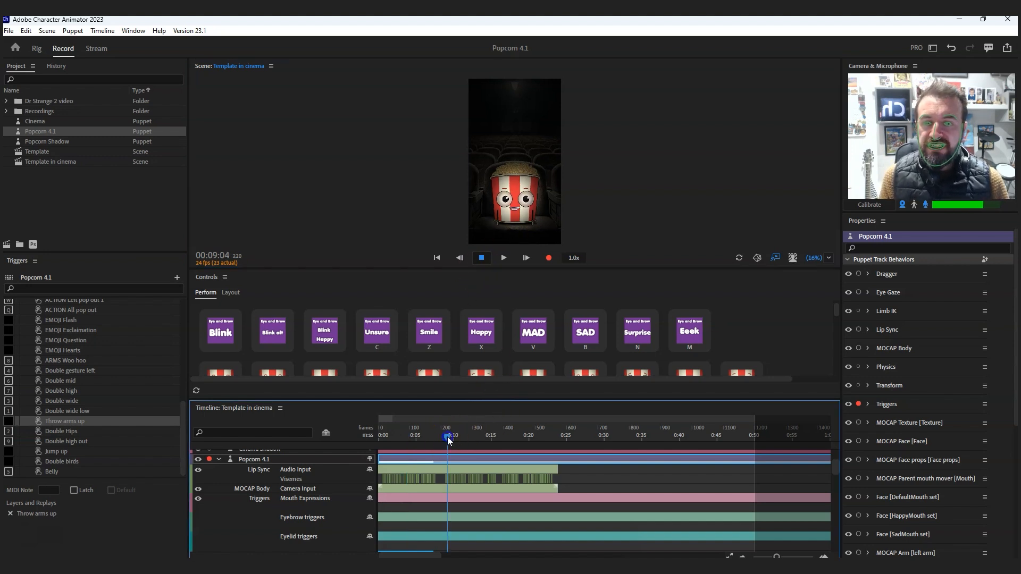
drag(448, 436, 513, 436)
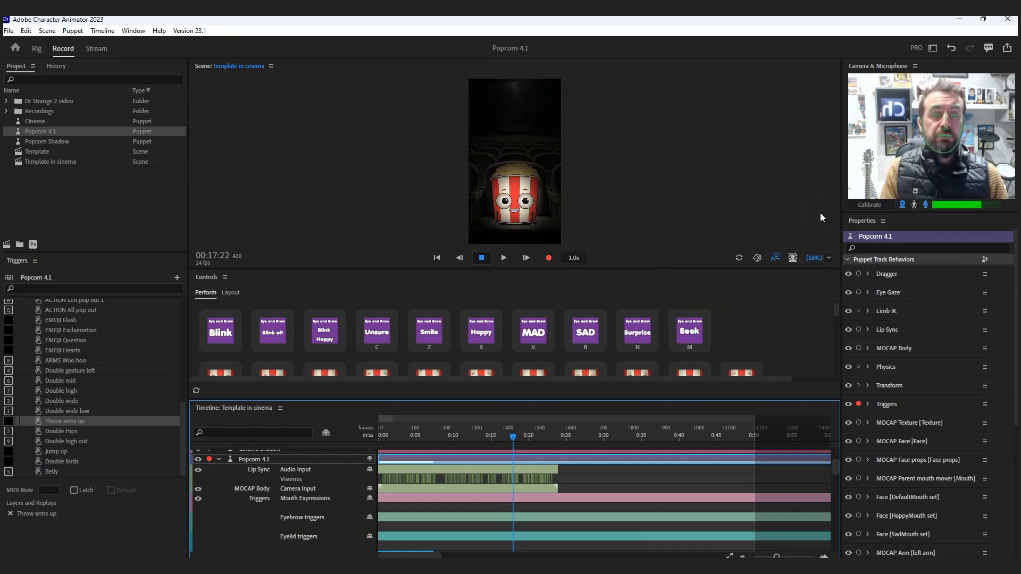
click(854, 275)
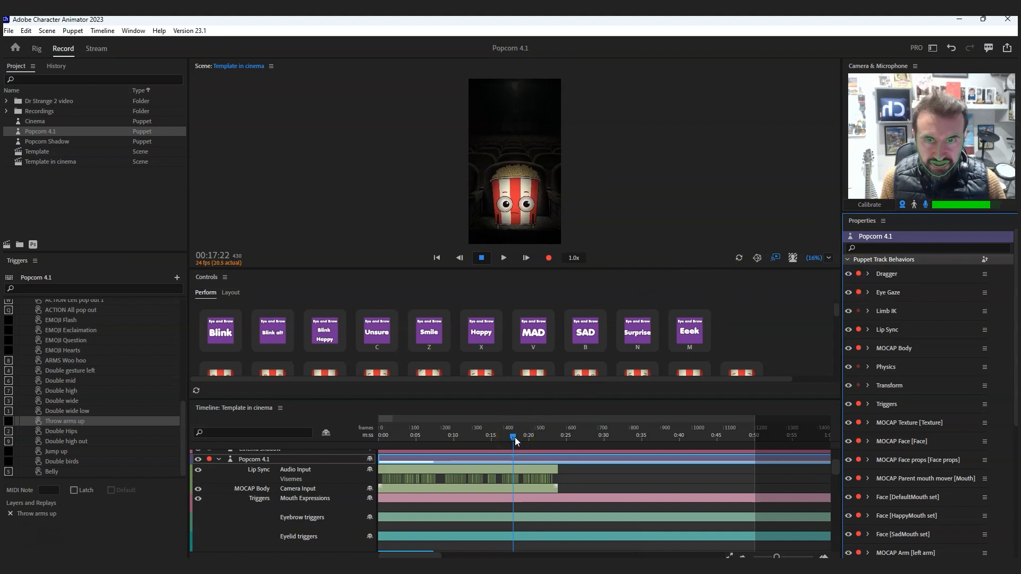
- Record a short replacement performance over the existing take from 00:17:22 to 00:20:13
click(599, 308)
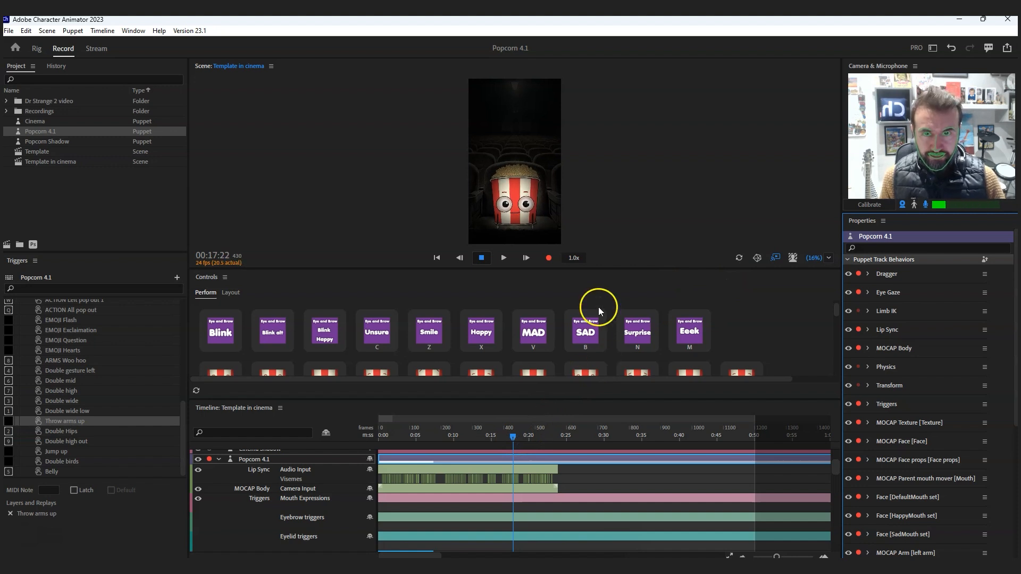
click(550, 259)
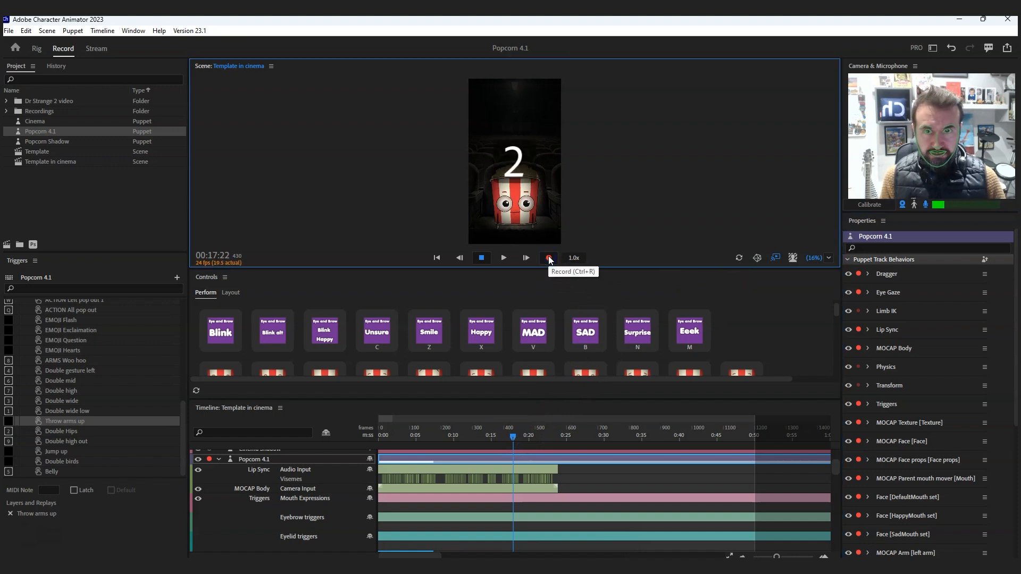
click(483, 258)
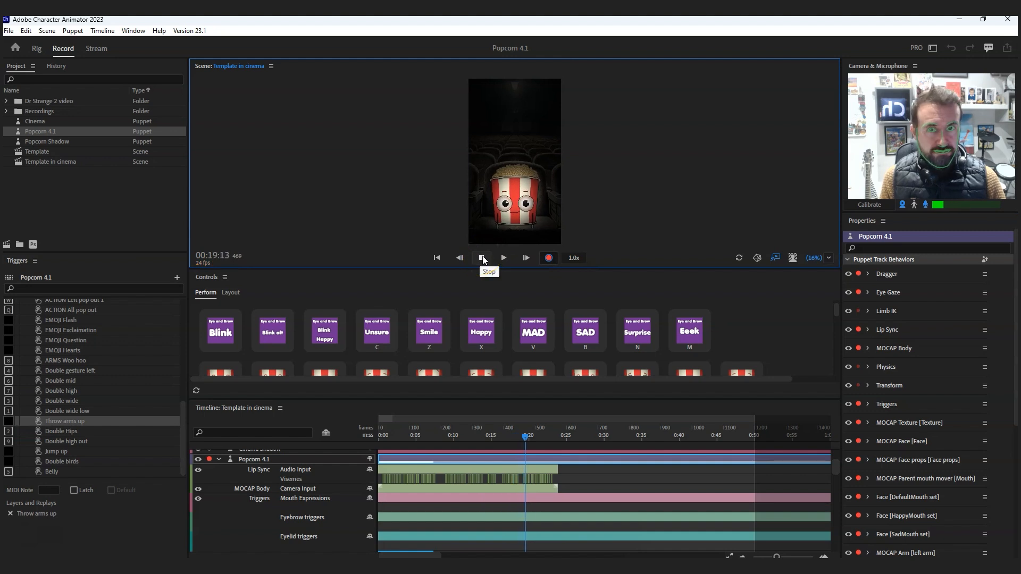
click(484, 259)
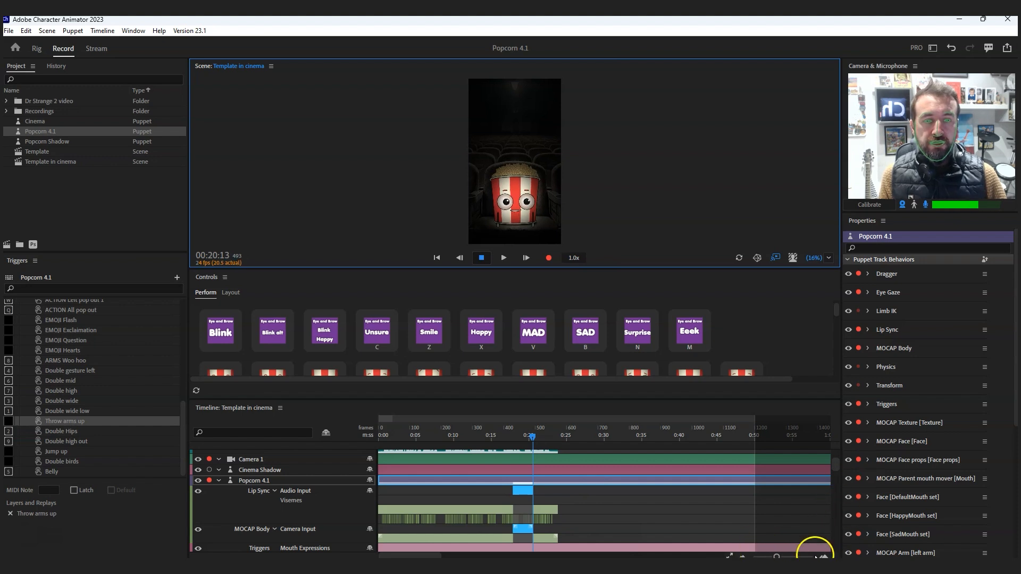
- Zoom the timeline in on the replacement take's Lip Sync and MOCAP Body clips
drag(836, 460, 838, 463)
drag(775, 552, 791, 552)
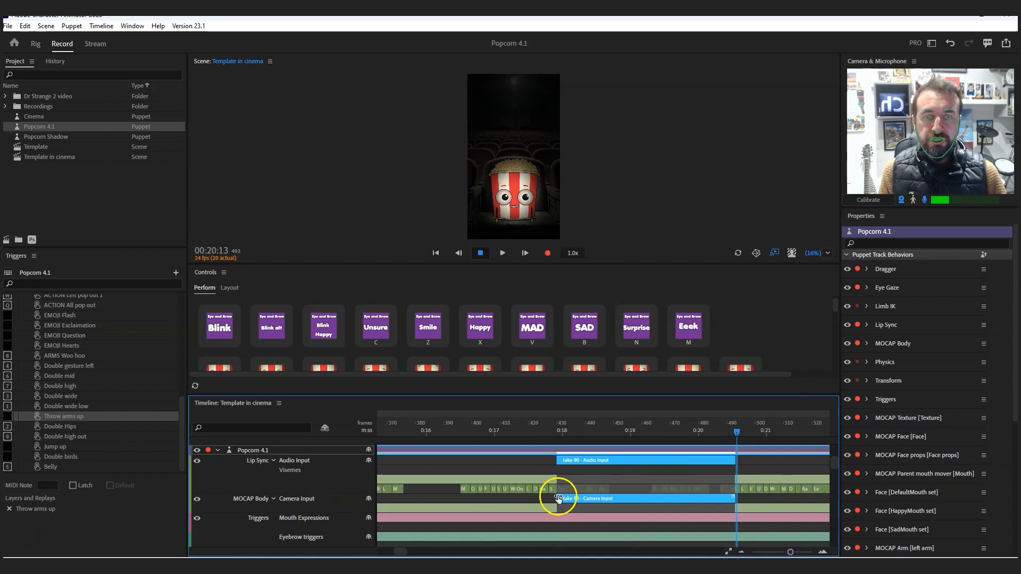
- Give the replacement take's MOCAP Body Camera Input clip a blend-in ending near frame 441 and a blend-out starting near frame 477
click(537, 431)
drag(545, 435, 566, 436)
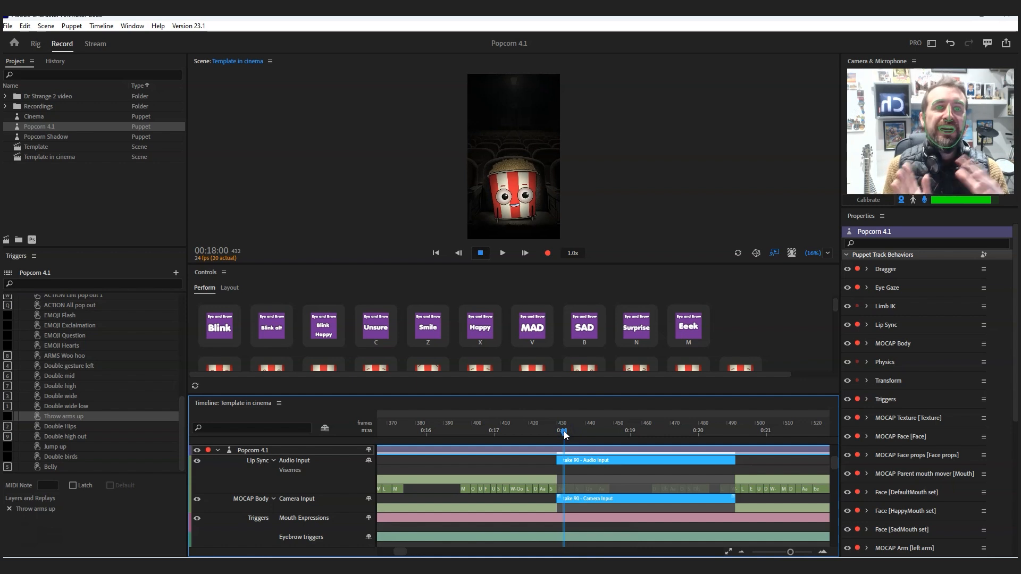
click(561, 514)
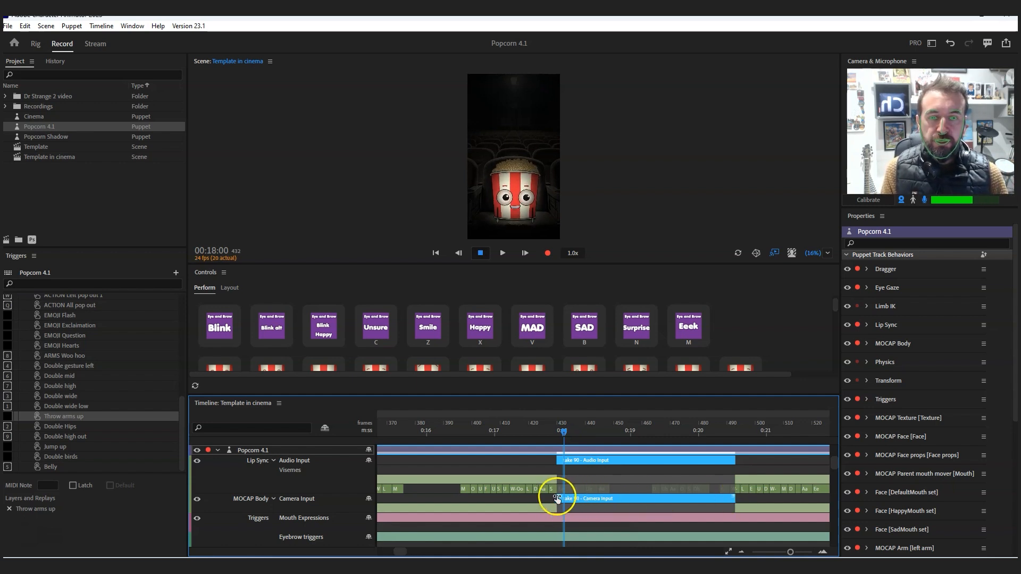
drag(559, 499, 595, 496)
drag(735, 497, 695, 497)
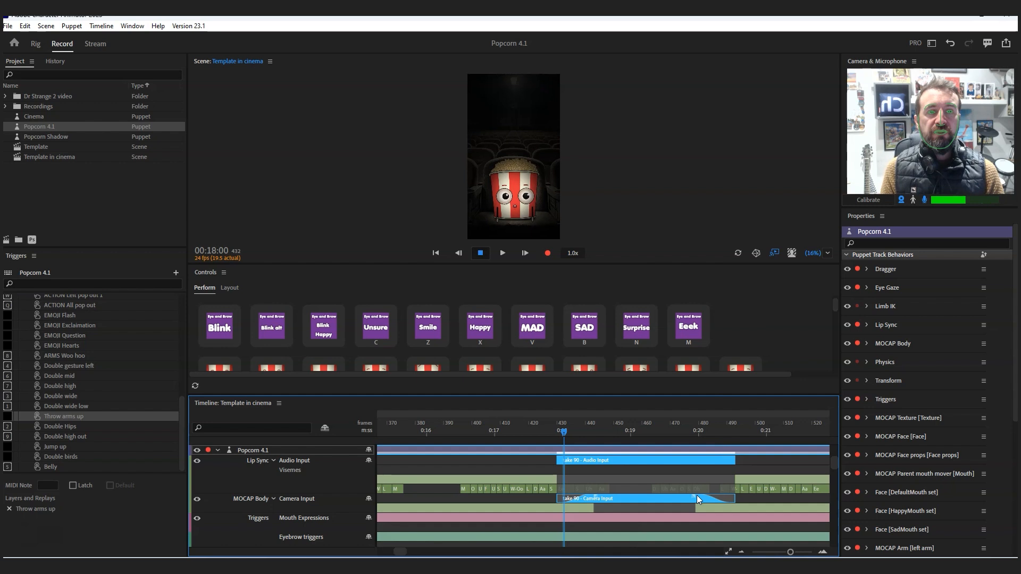
- Switch off the microphone input and turn off Link Recording Selection for the timeline
click(924, 198)
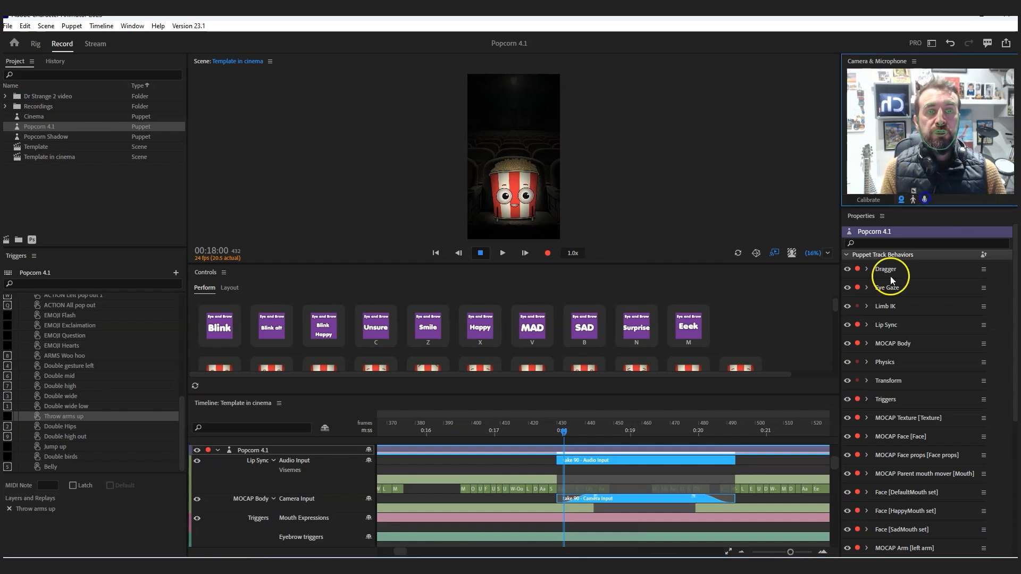
click(520, 461)
click(572, 461)
click(544, 463)
click(579, 464)
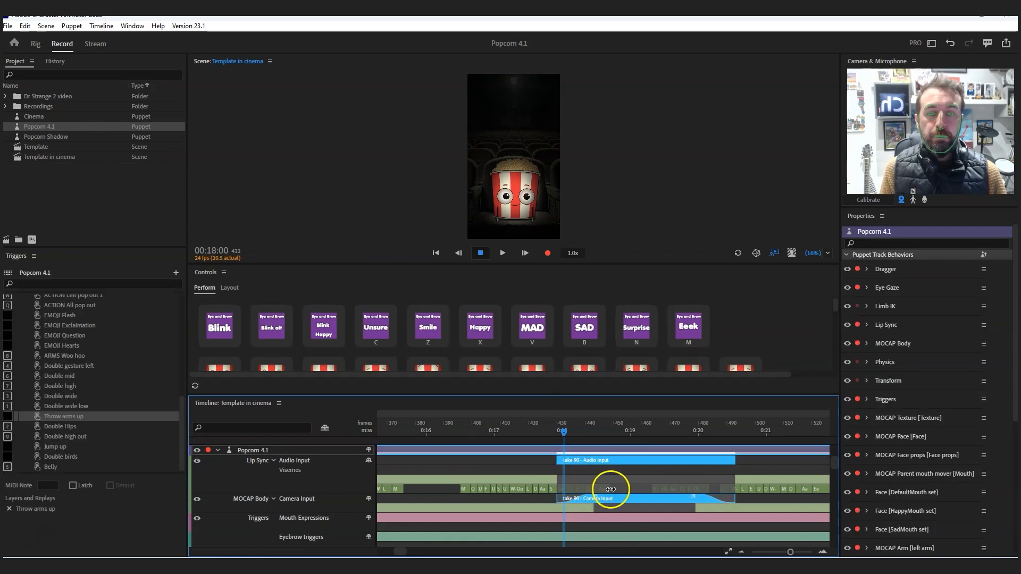
scroll(610, 490, down, 5)
drag(833, 480, 833, 450)
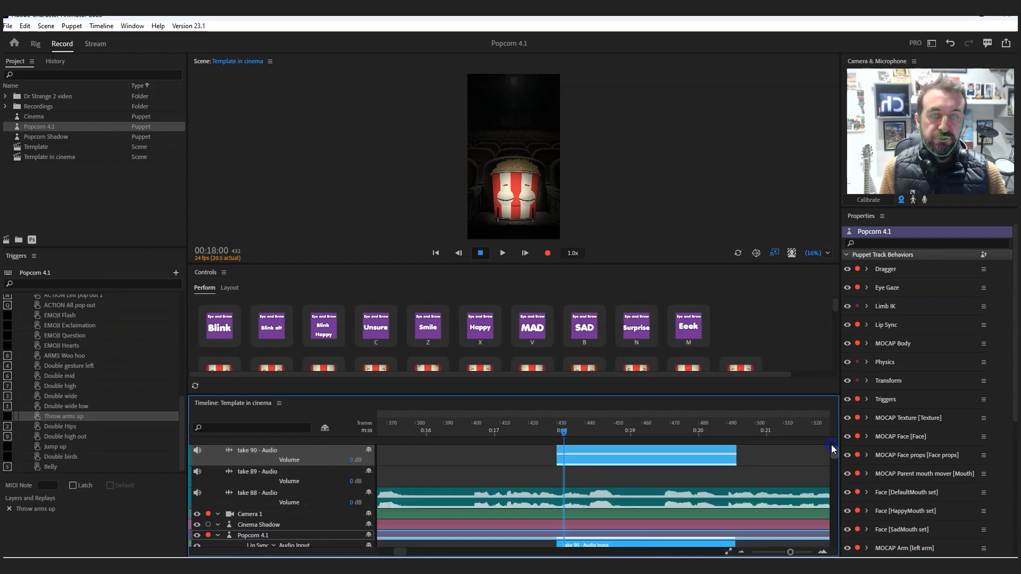
click(97, 25)
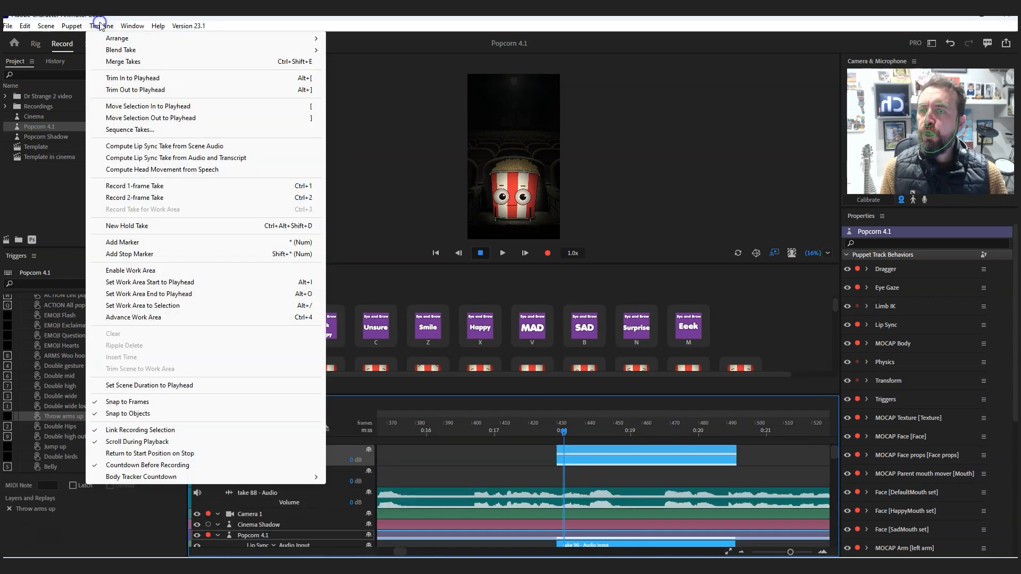
click(118, 433)
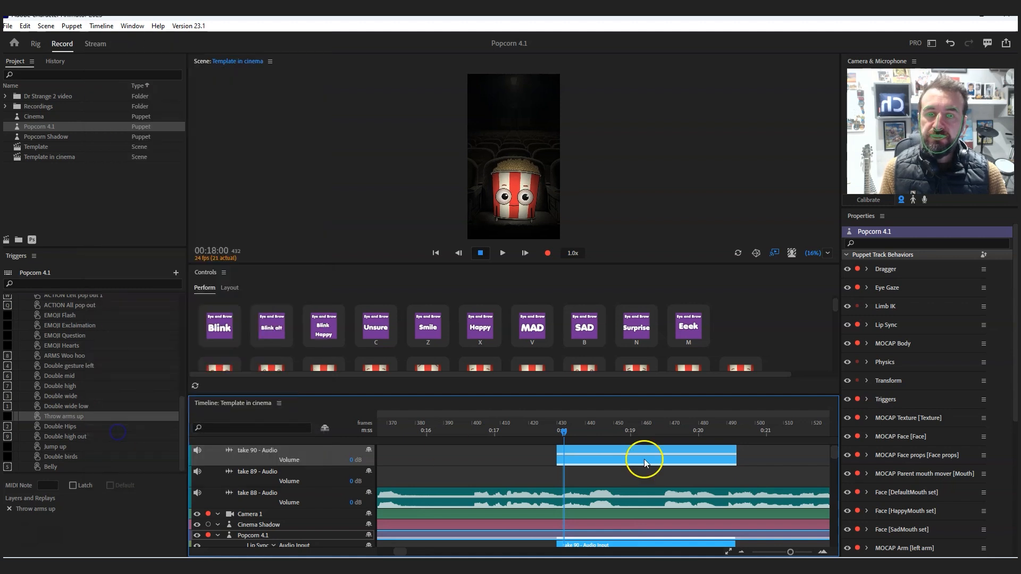
- Delete only the take 90 - Audio clip from the timeline
click(758, 461)
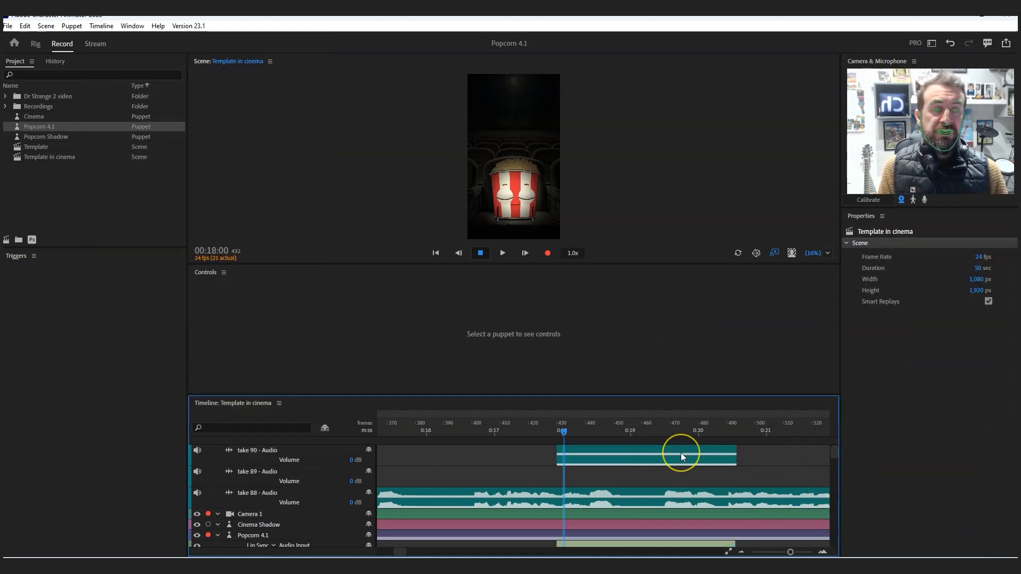
click(755, 451)
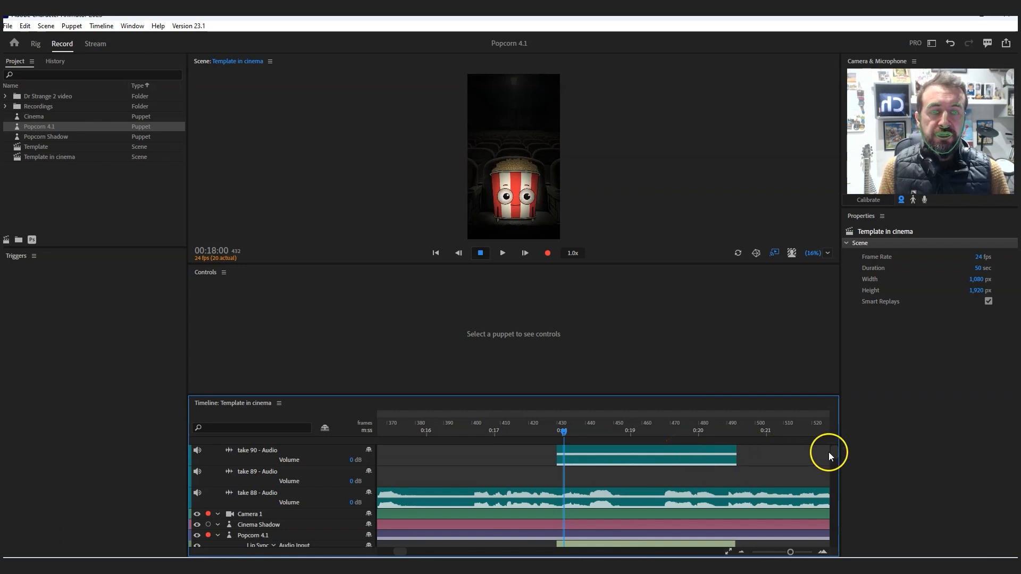
scroll(828, 452, down, 5)
scroll(834, 458, up, 5)
click(659, 450)
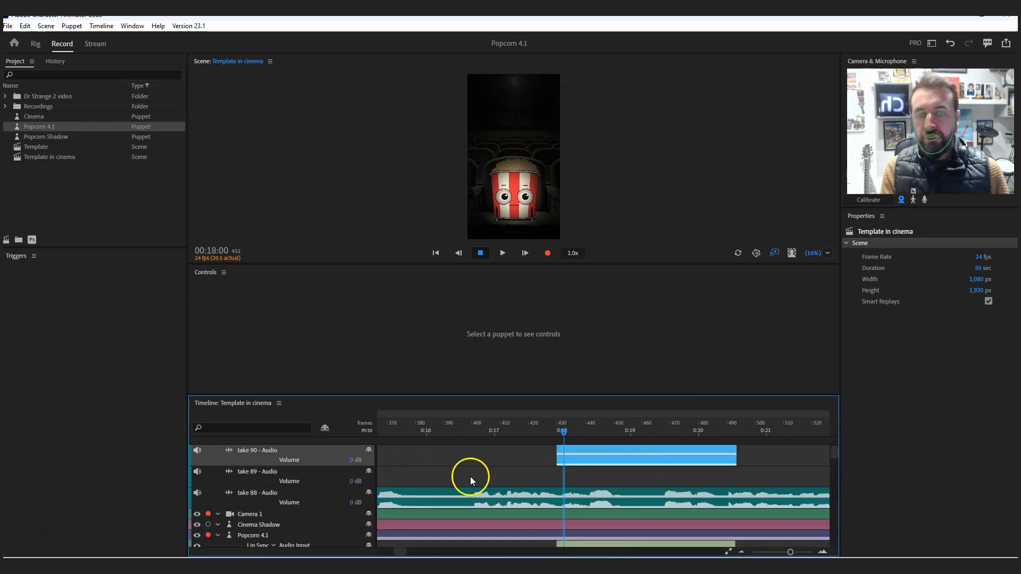
key(Delete)
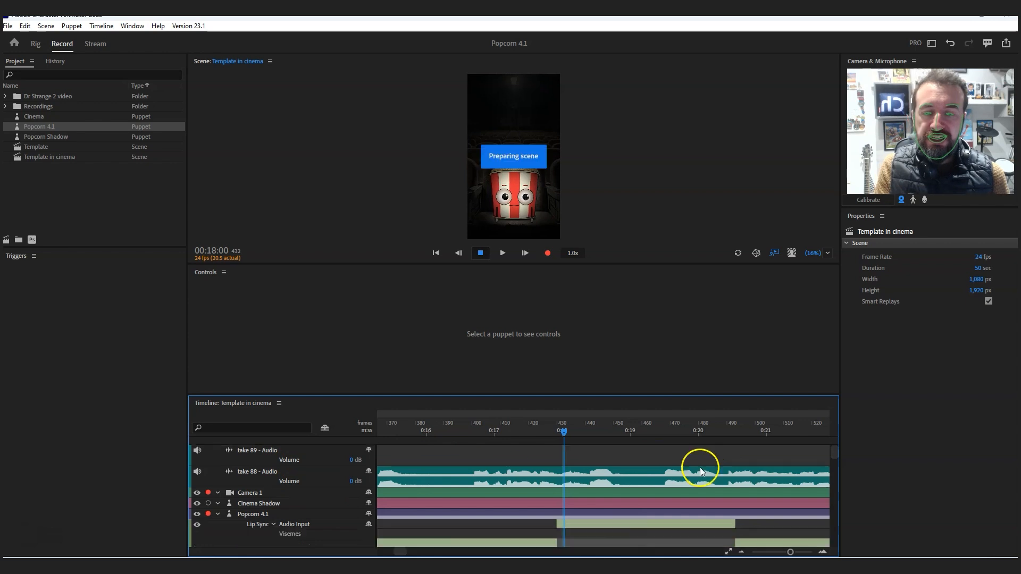
- Delete the take 90 Audio Input clip from Popcorn 4.1's Lip Sync behavior
scroll(828, 456, down, 3)
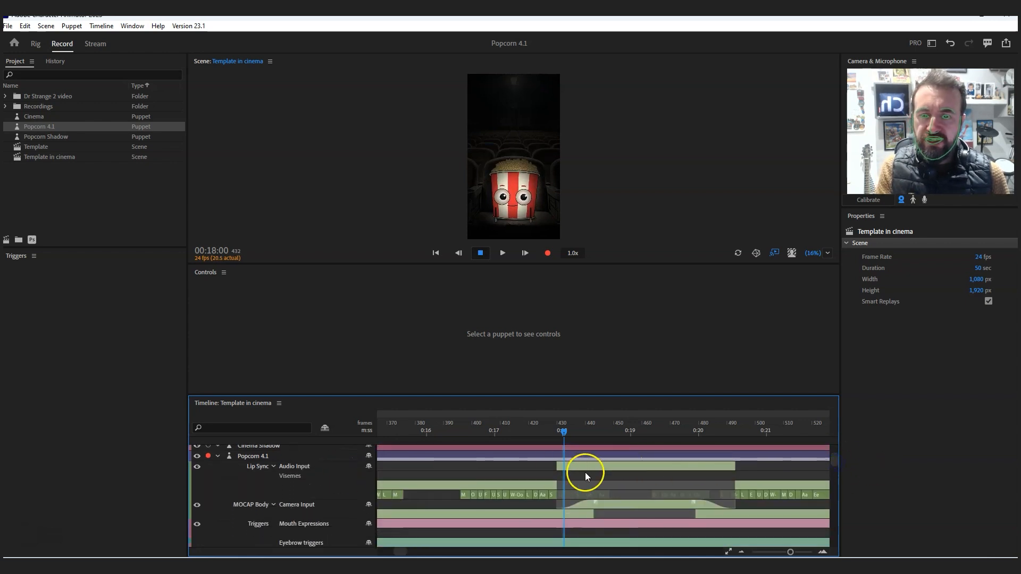
click(585, 470)
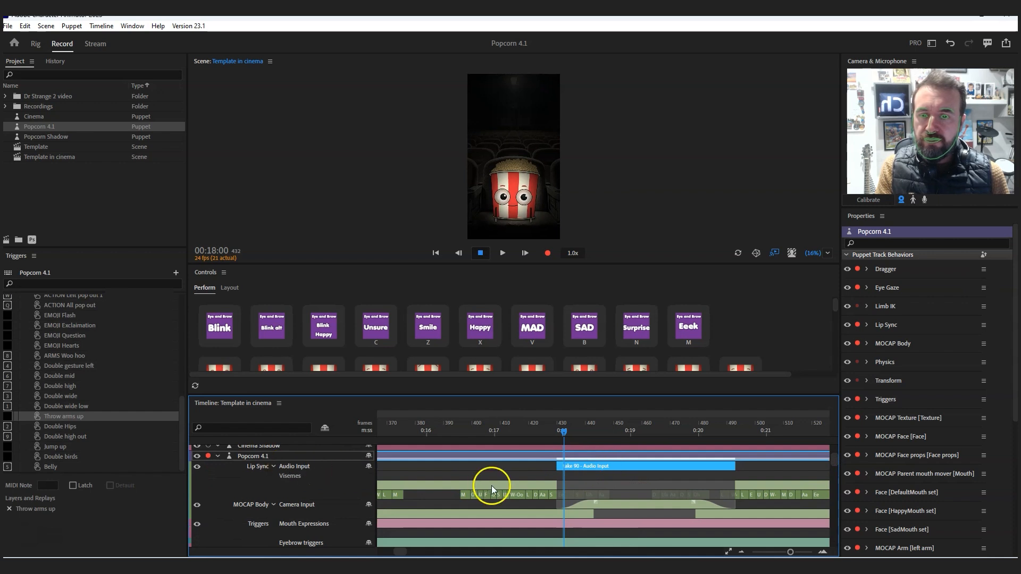
key(Delete)
- Check the blends across the puppet's behavior tracks, play the patched section from 00:16:22 to 00:22:13, and cancel the email sign-in dialog
drag(830, 460, 834, 546)
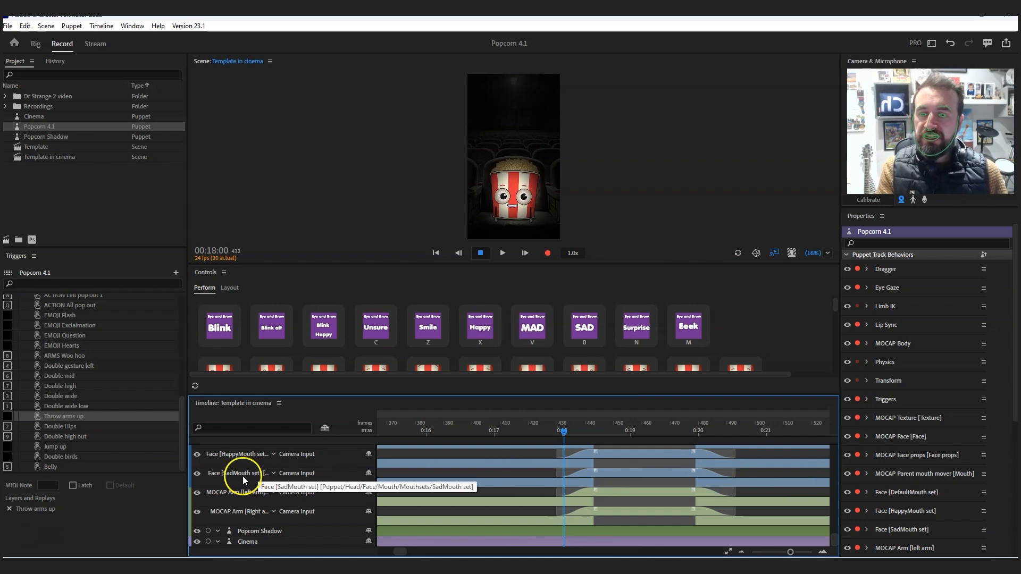
drag(831, 539, 831, 456)
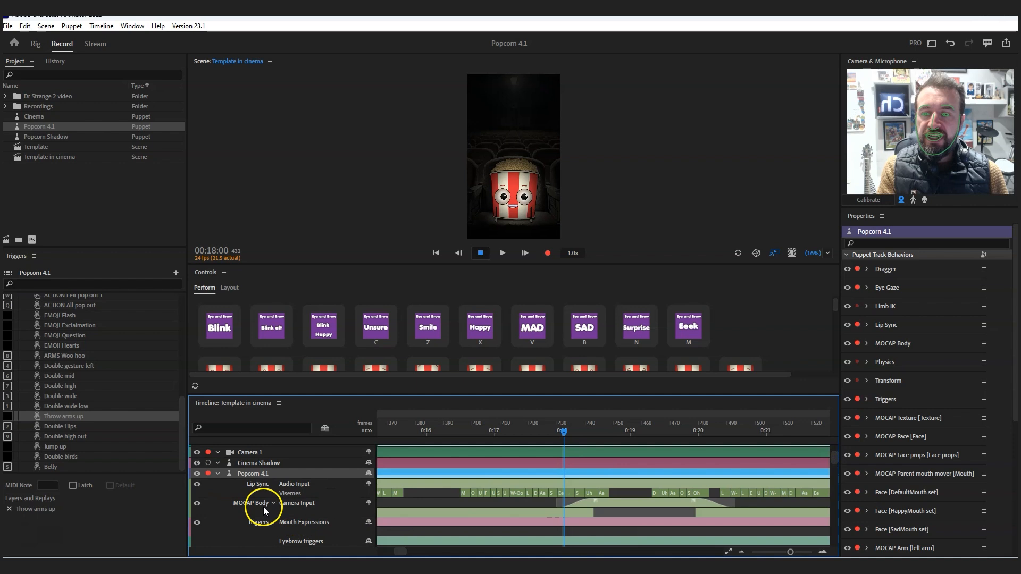
drag(835, 455, 833, 535)
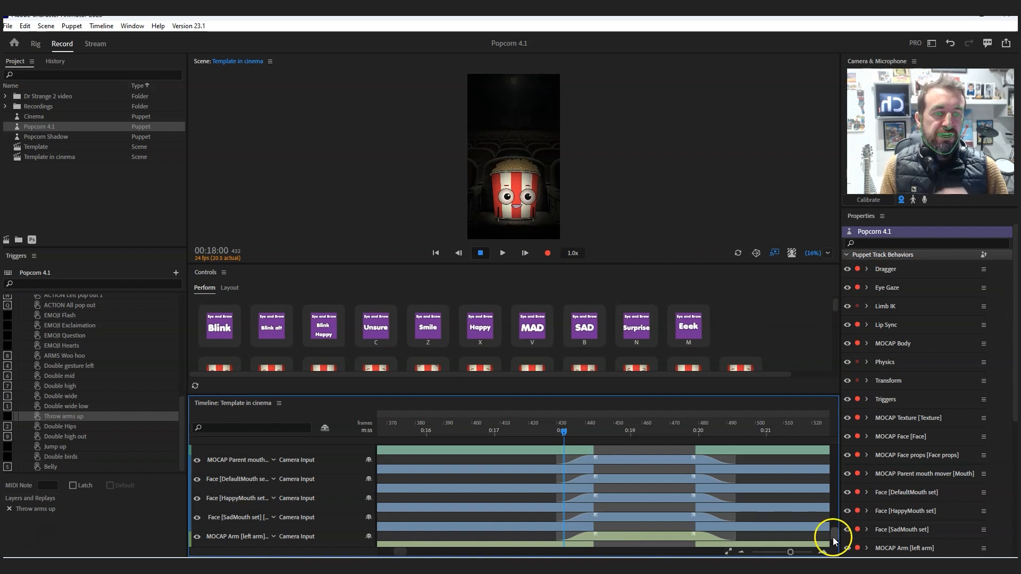
drag(834, 542, 834, 459)
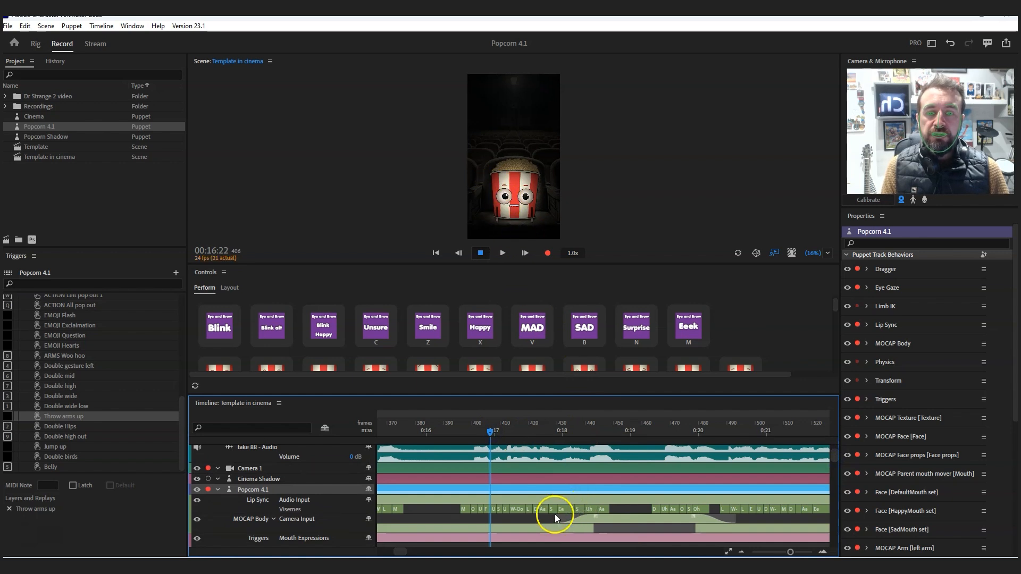
click(504, 253)
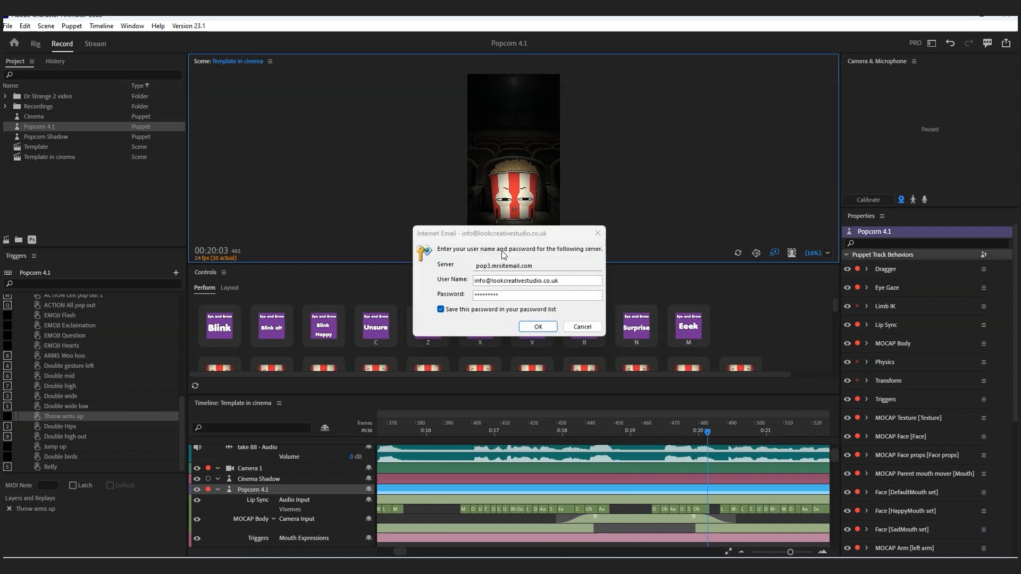
click(583, 322)
click(503, 236)
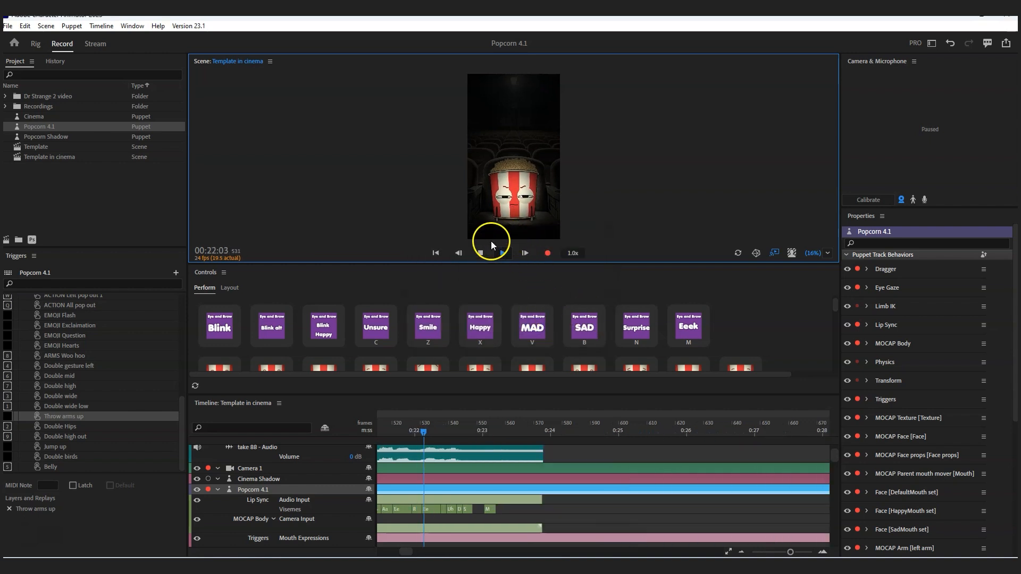
click(480, 253)
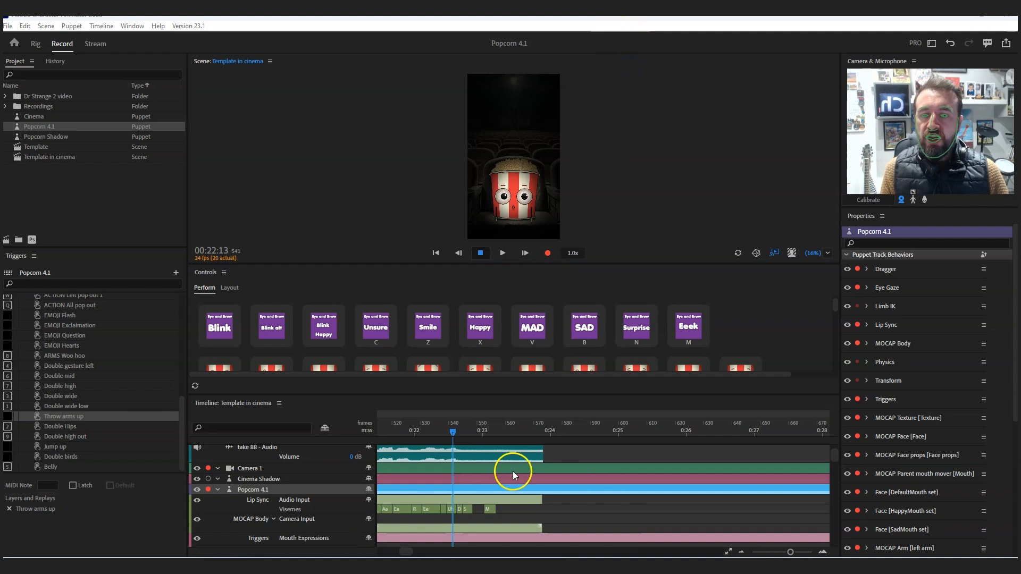
- Enlarge the scene preview slightly and play the take from 00:08:20 to 00:11:09 to review its lip sync
drag(406, 551, 392, 552)
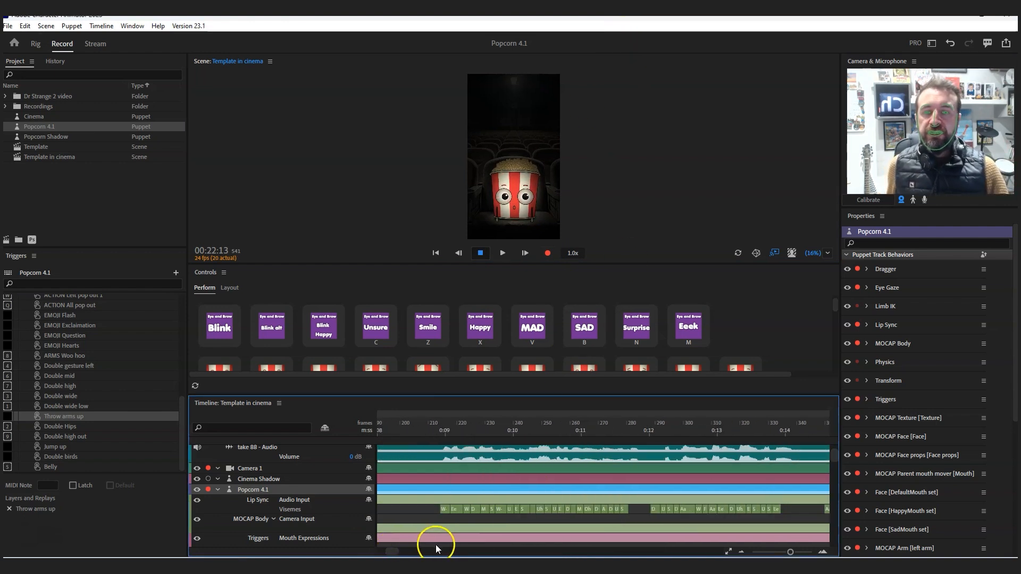
drag(532, 264, 535, 281)
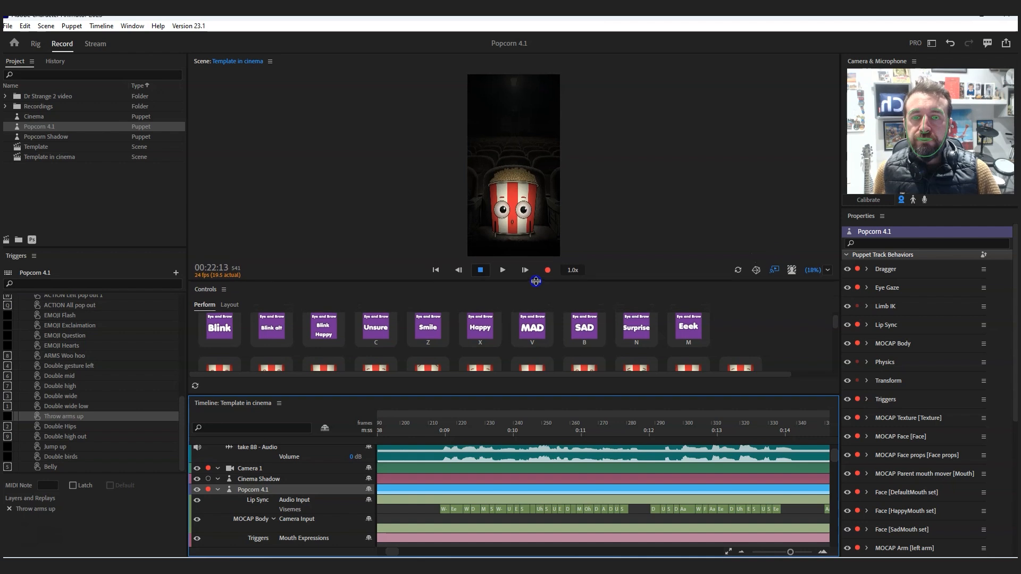
click(440, 417)
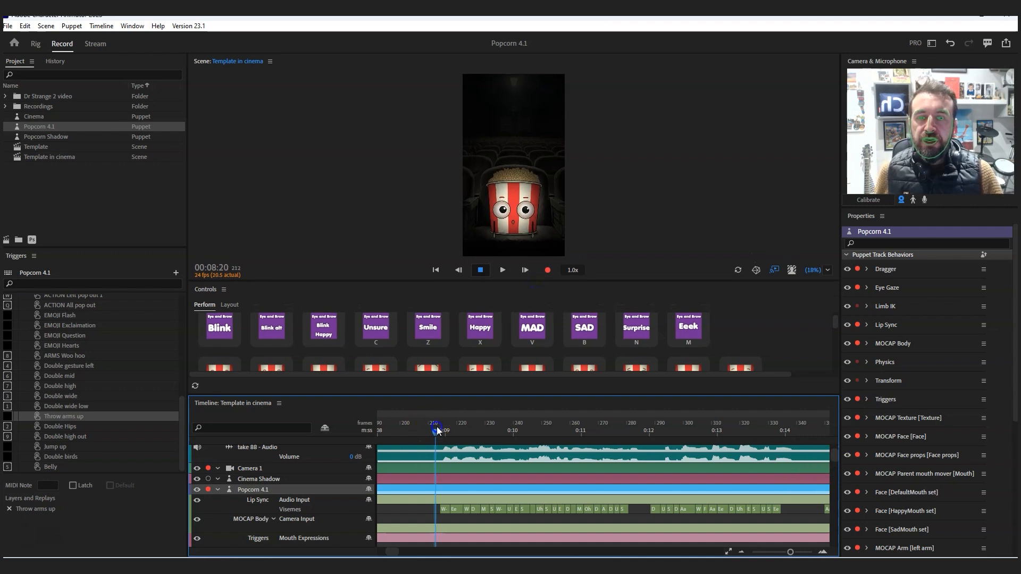
click(502, 271)
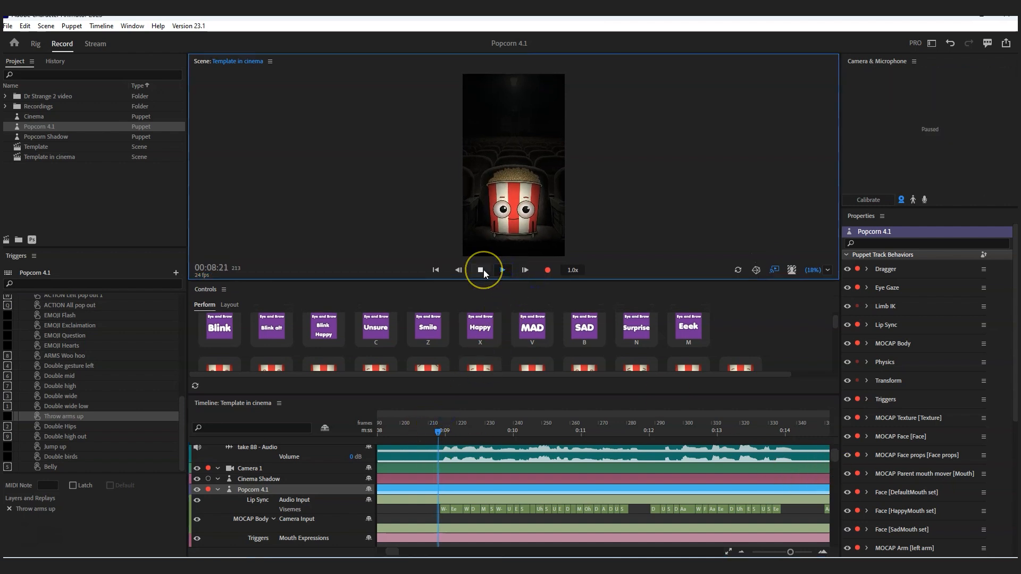
click(482, 270)
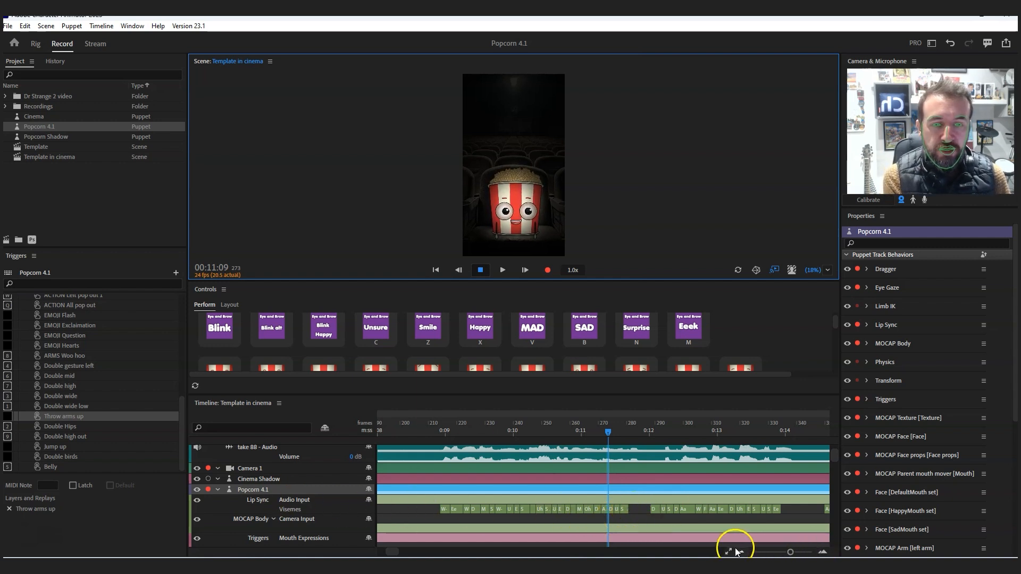
- Change the S viseme near frame 277 in the Lip Sync track to Aa (i)
drag(791, 552, 803, 554)
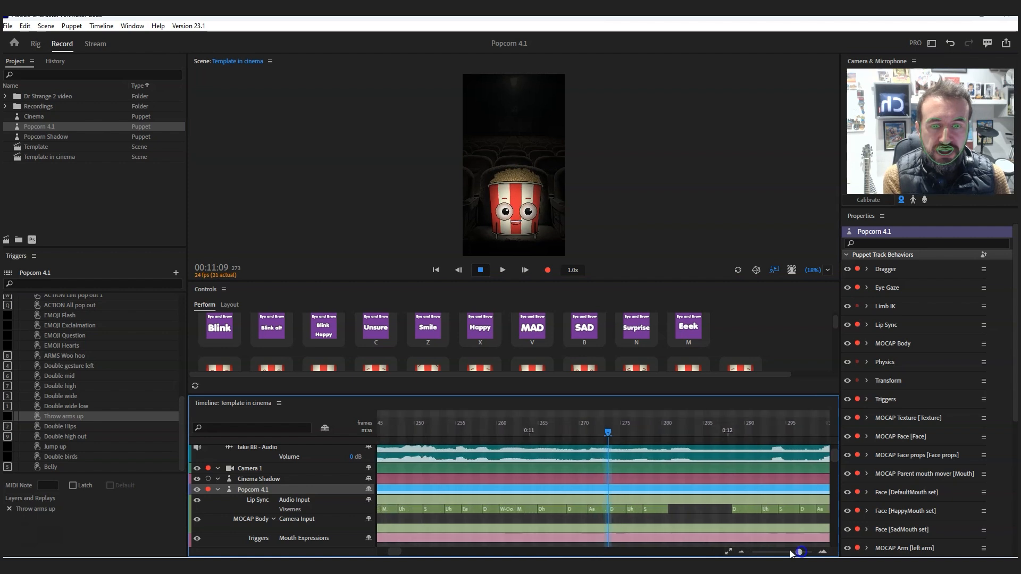
right_click(654, 508)
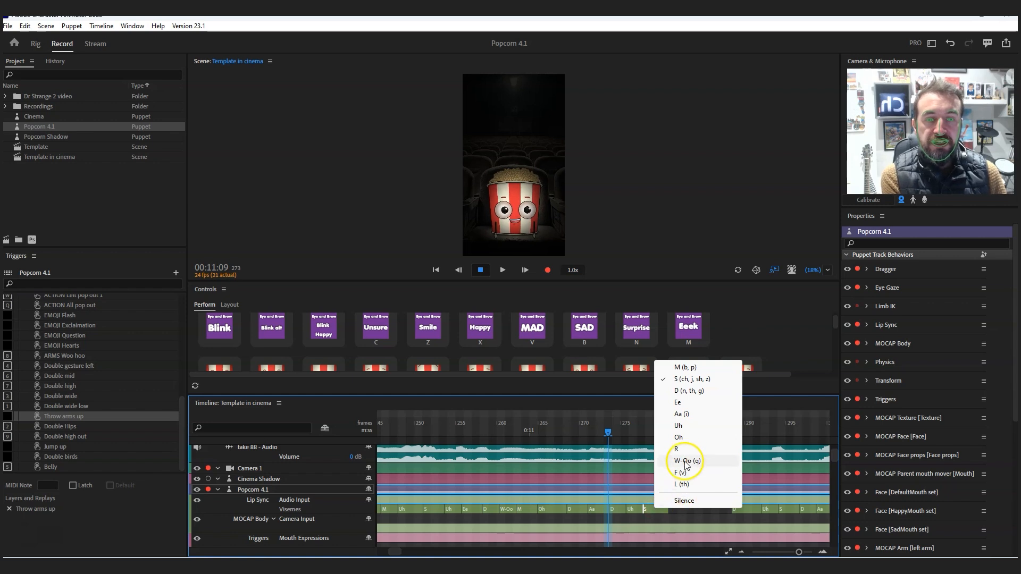
click(681, 415)
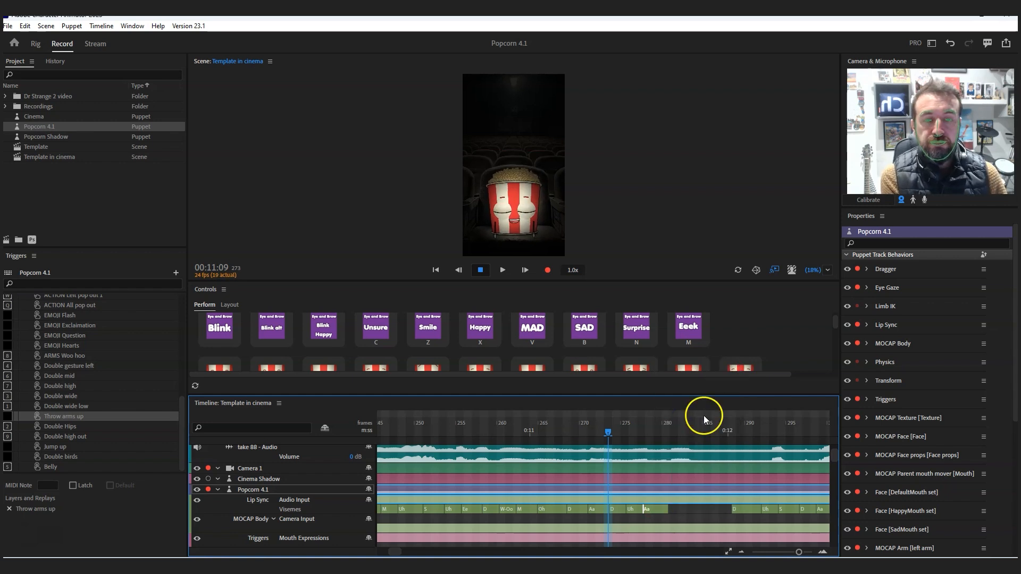
- Play on to 00:14:03 and replace the Aa viseme near frame 350 with Silence
key(space)
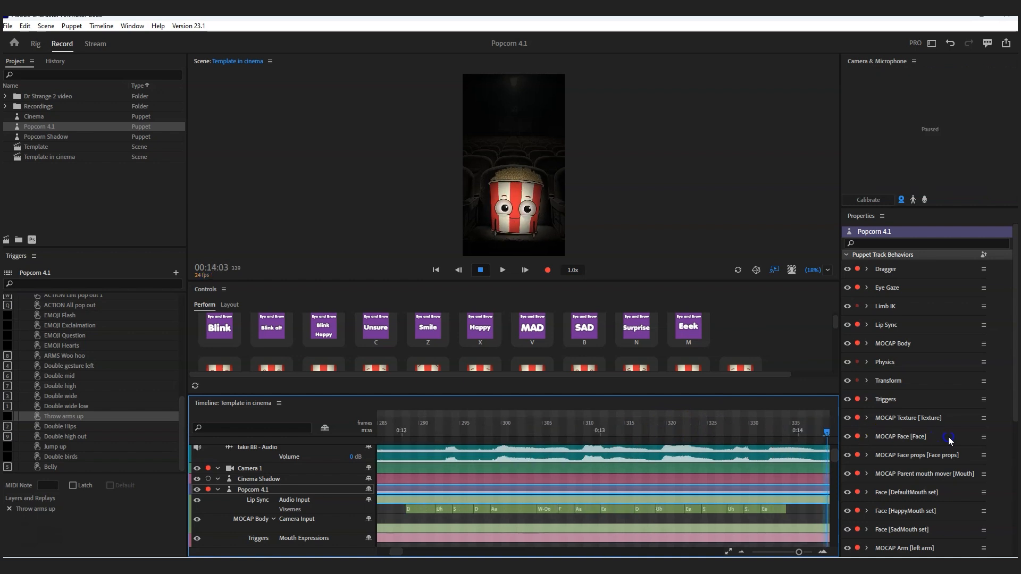
click(500, 457)
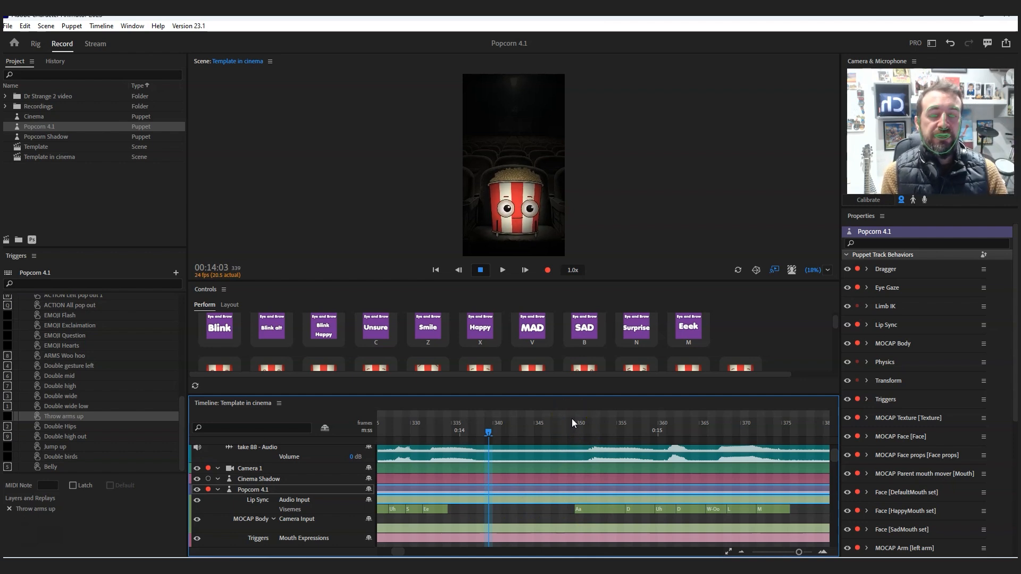
right_click(592, 508)
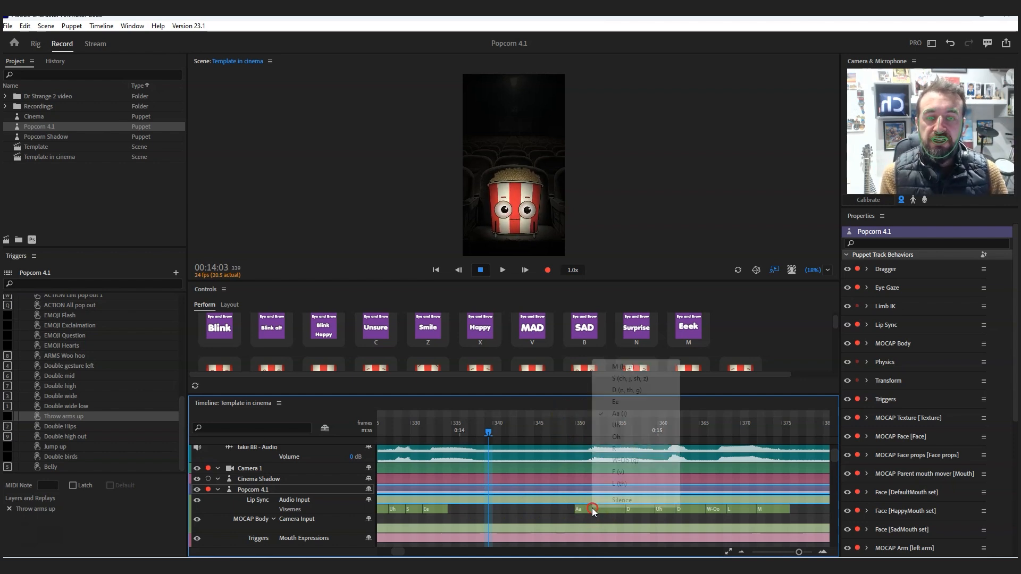
click(612, 501)
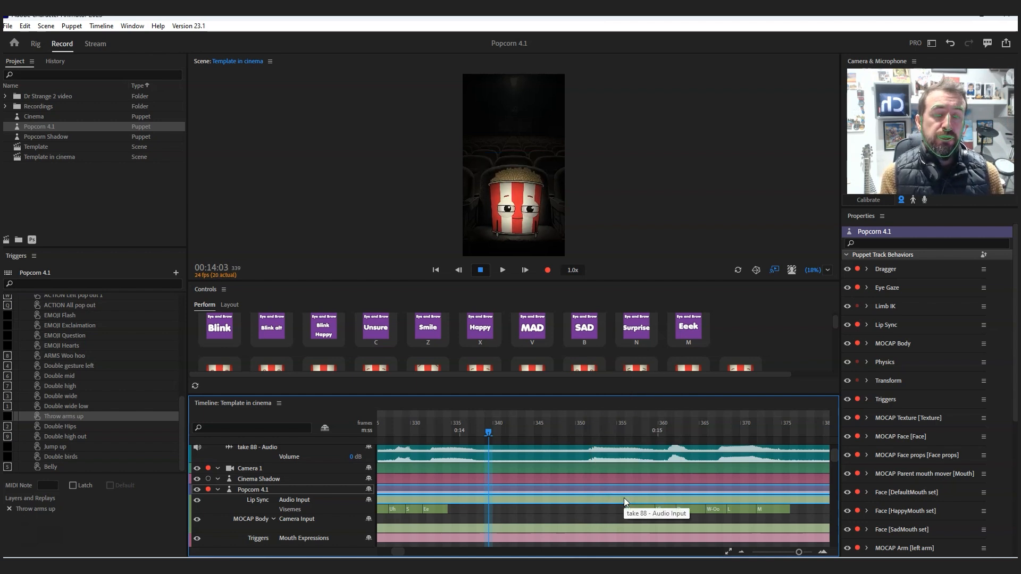
click(513, 513)
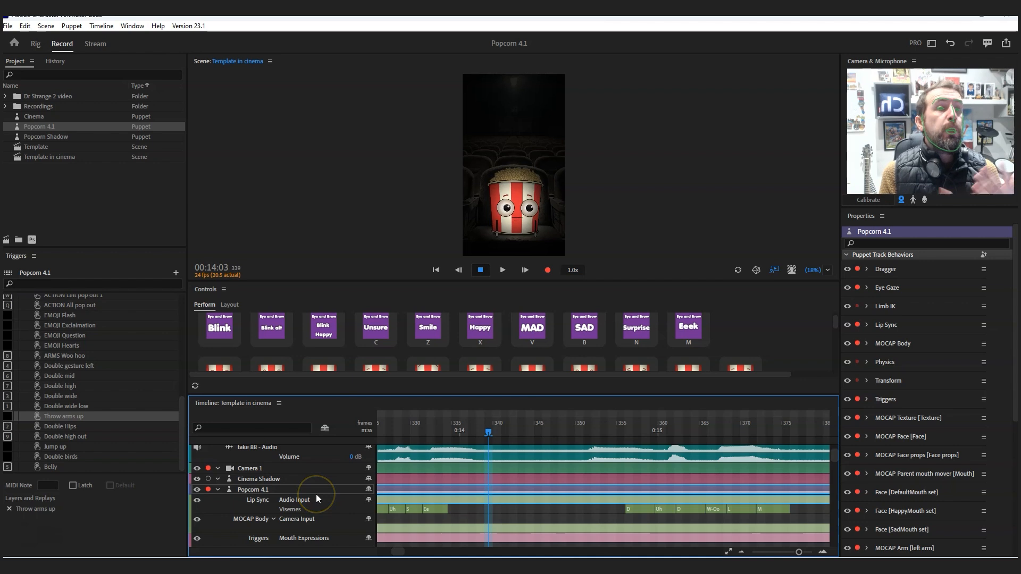
scroll(834, 456, down, 4)
click(449, 502)
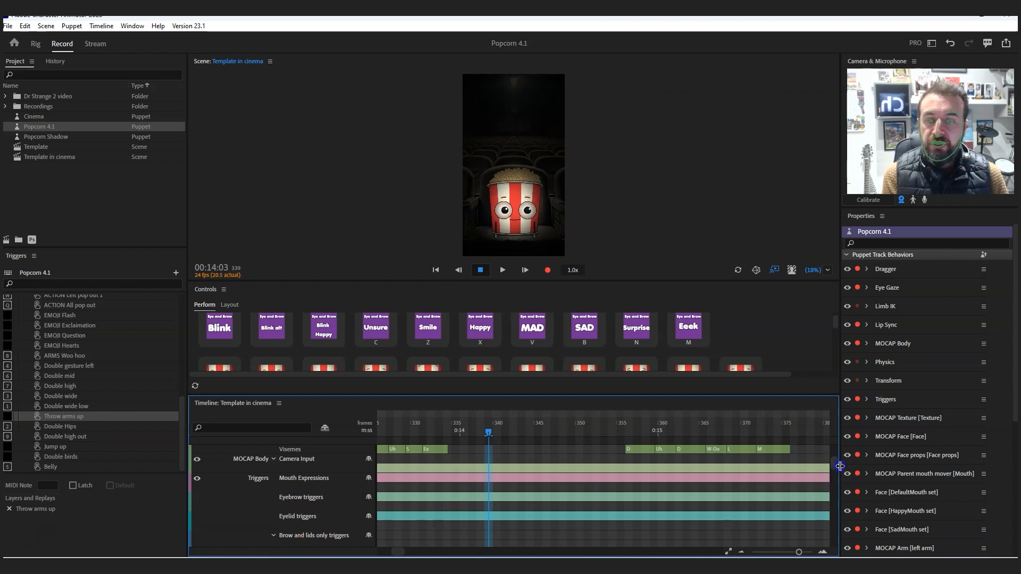
scroll(834, 479, down, 5)
scroll(832, 478, up, 5)
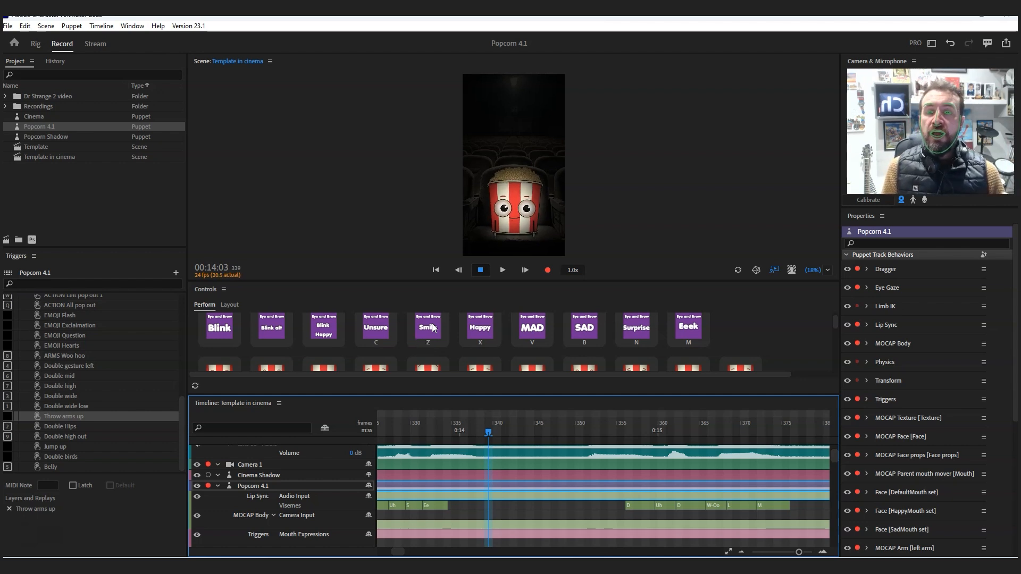
click(520, 341)
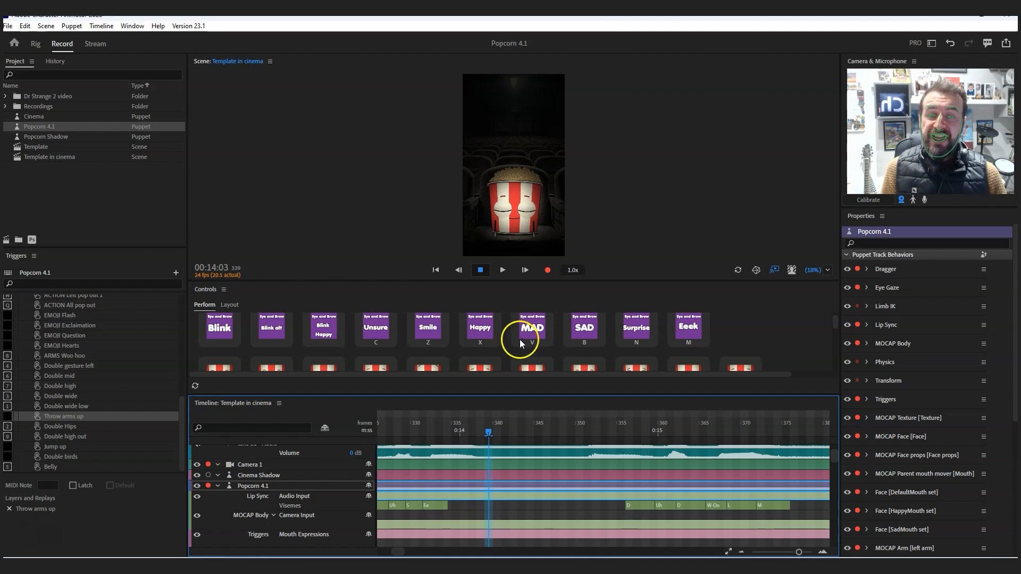
- Delete the Smile trigger at the start of the take in the puppet's Brow and lids only triggers track
drag(395, 552, 387, 551)
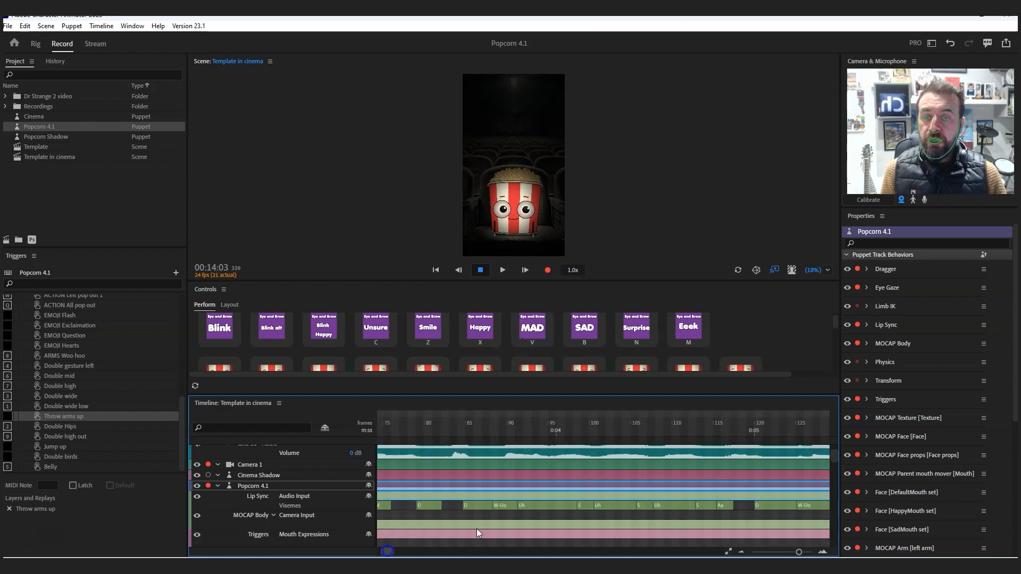
drag(838, 451, 835, 461)
drag(799, 552, 790, 553)
click(521, 553)
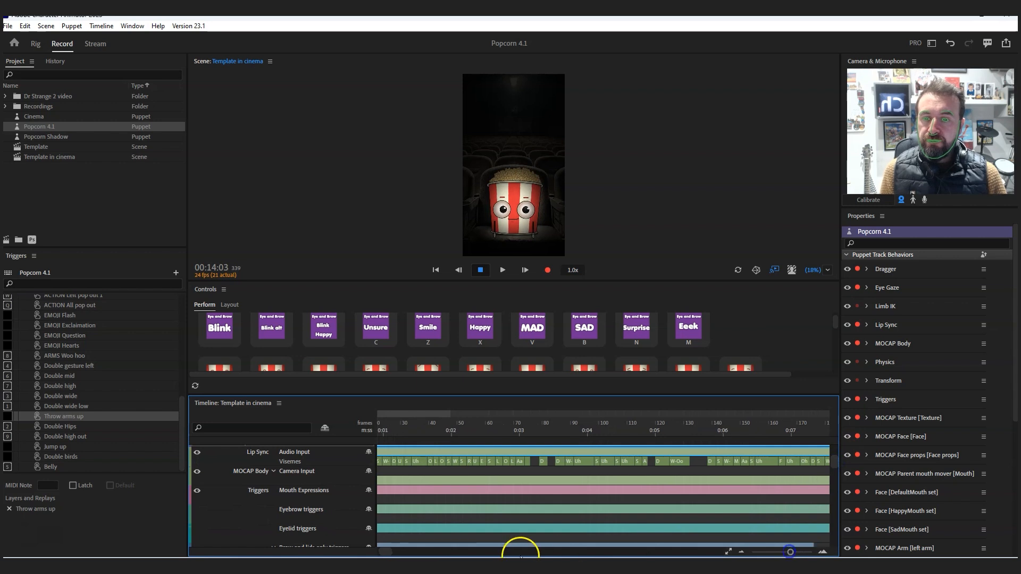
click(398, 547)
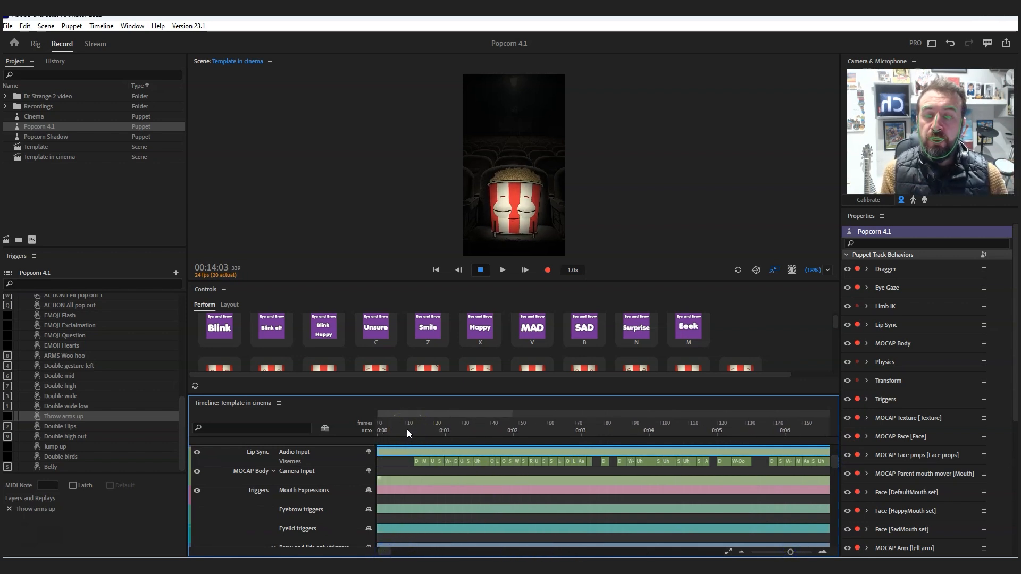
drag(838, 459, 837, 464)
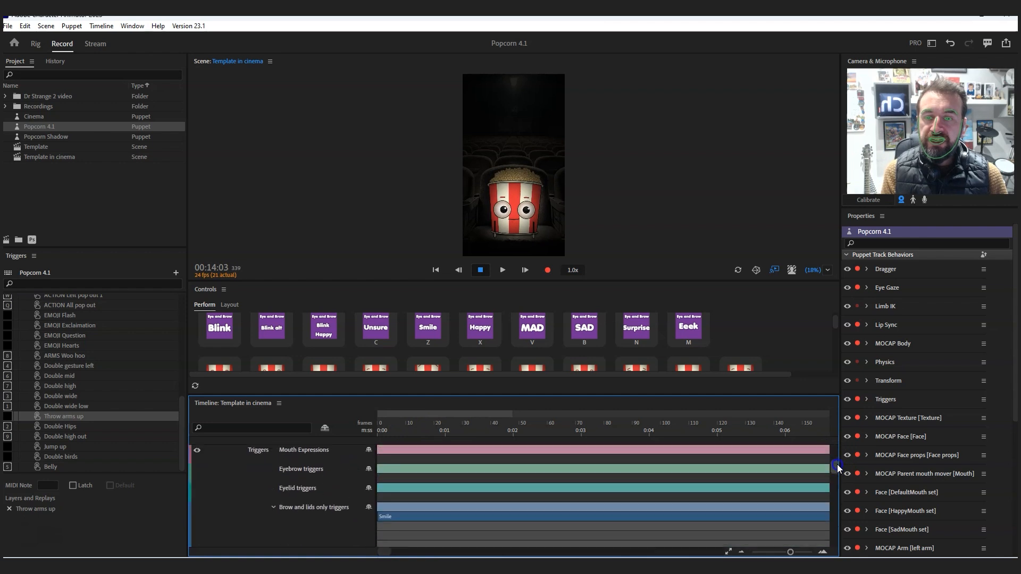
right_click(407, 520)
click(431, 512)
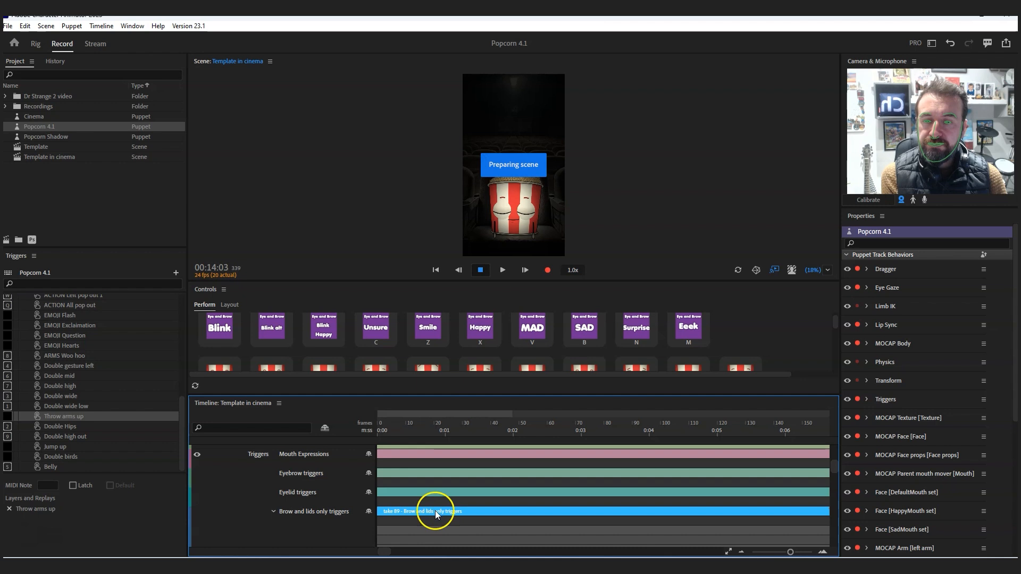
- Delete takes 88 and 89 of the Brow and lids only triggers from the puppet's timeline tracks
scroll(437, 516, down, 2)
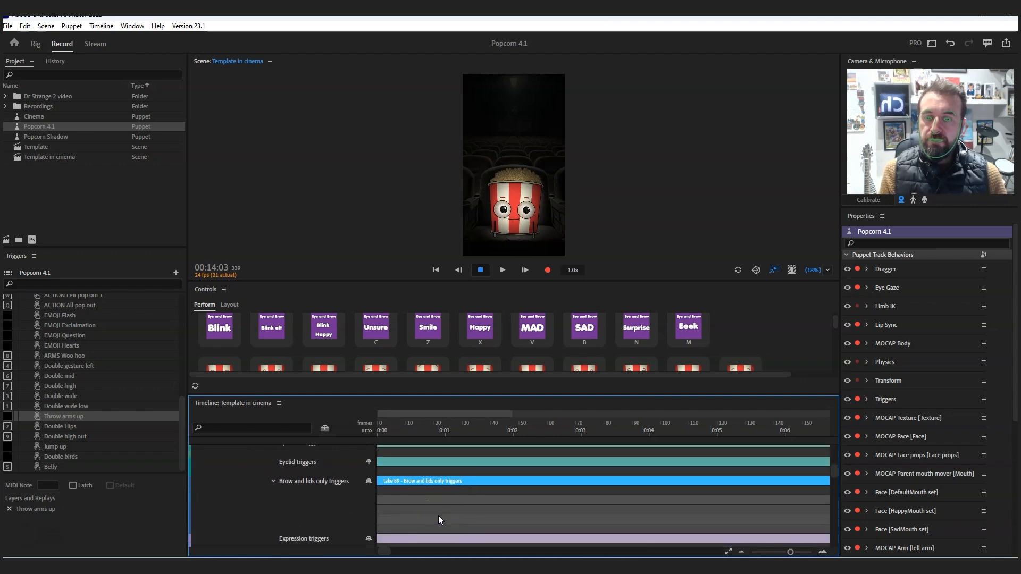
click(423, 493)
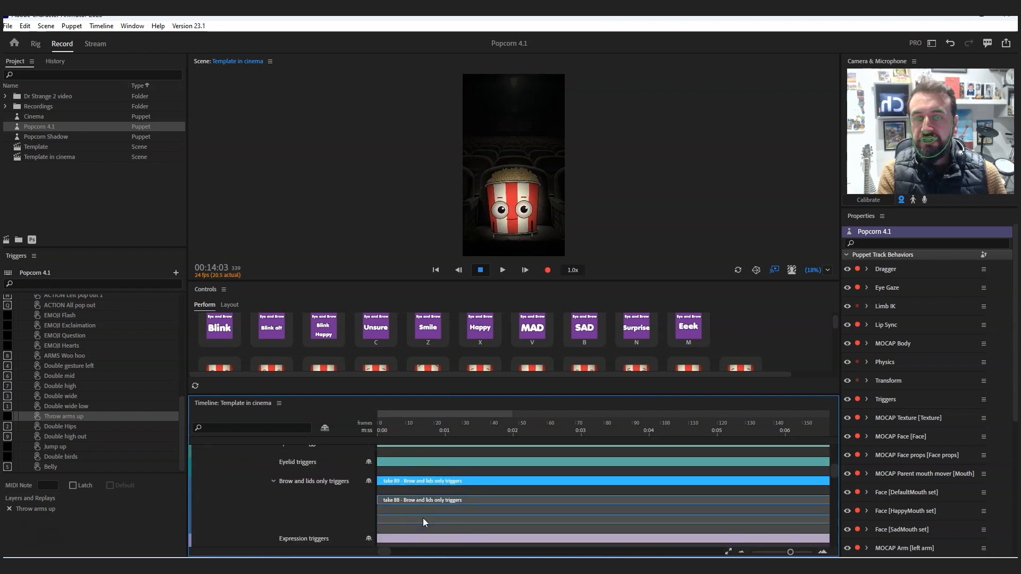
key(Delete)
click(417, 513)
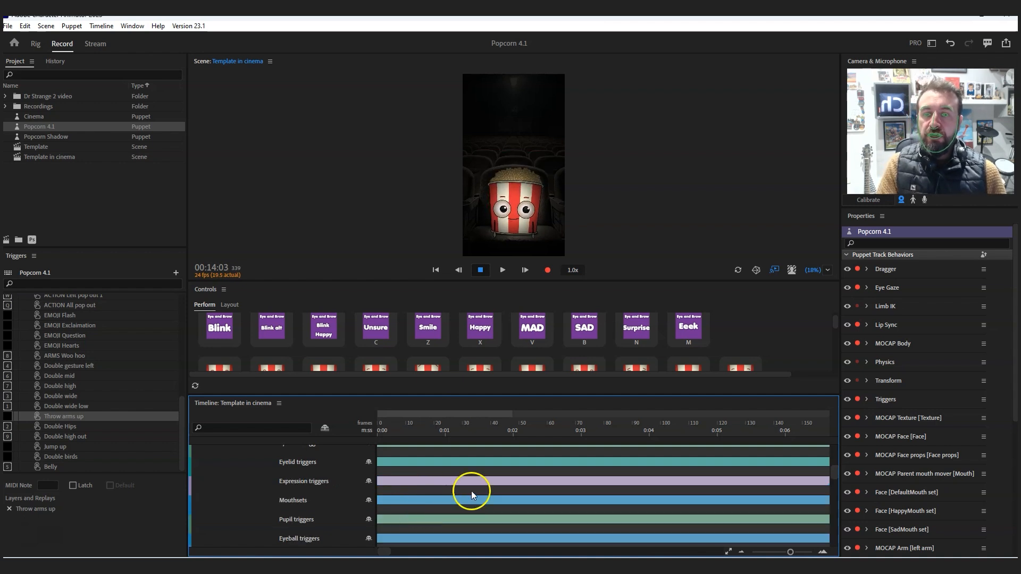
- Add a Smile trigger to the Expression triggers track at about frame 10 and extend it to about frame 136
drag(834, 467, 834, 455)
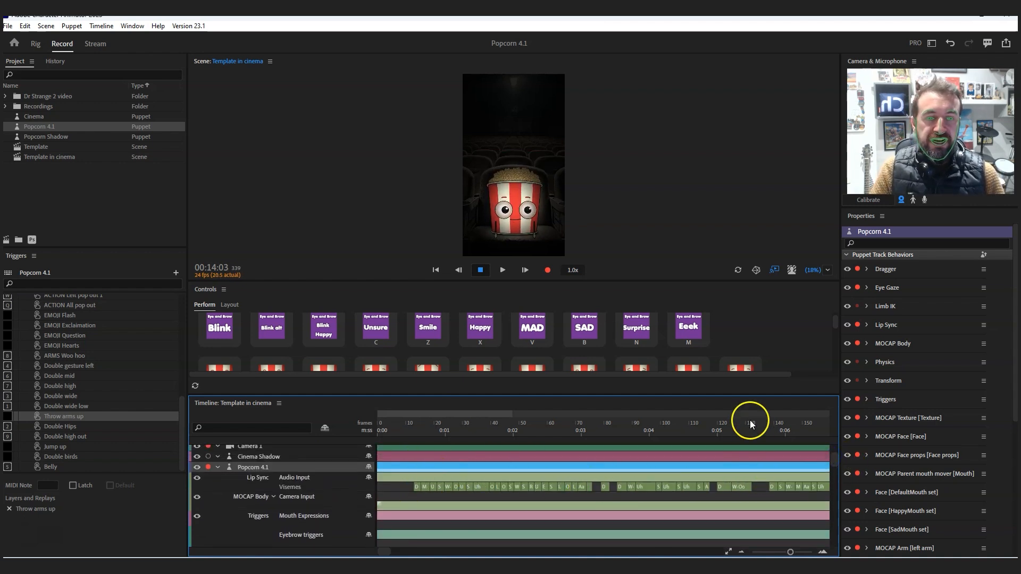
drag(837, 455, 835, 464)
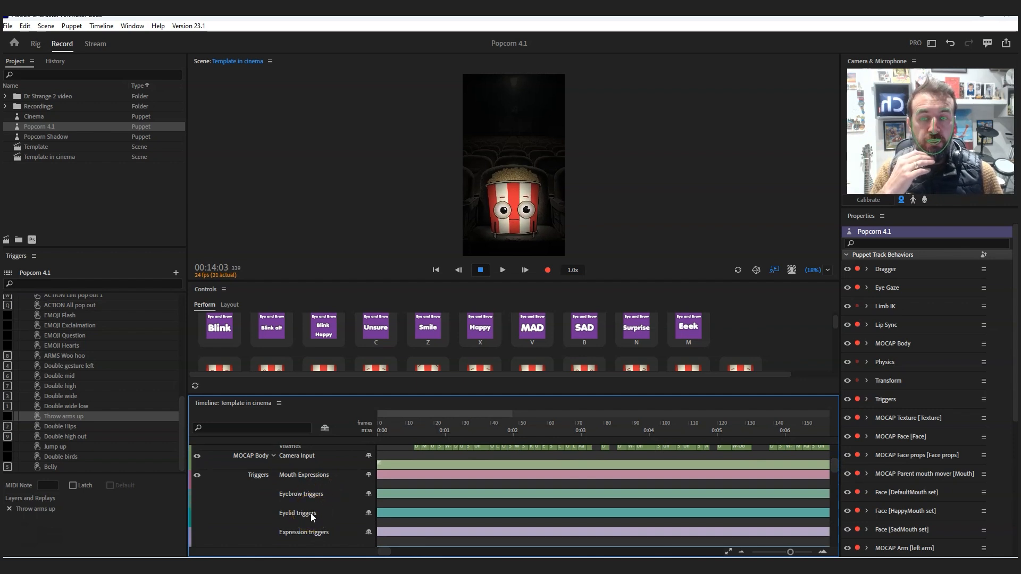
mouse_move(834, 466)
mouse_down()
mouse_move(834, 485)
mouse_move(834, 463)
mouse_up()
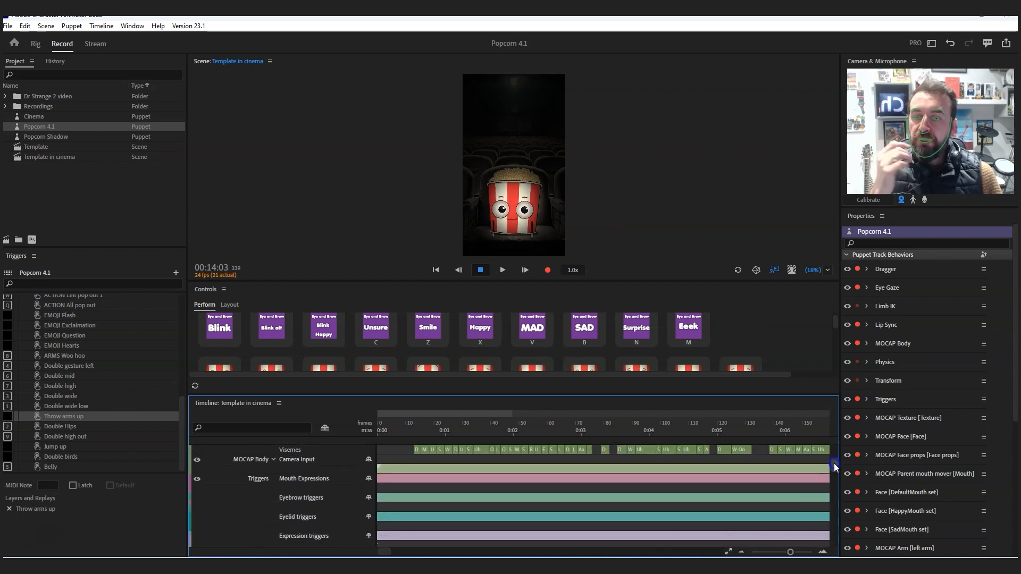
right_click(407, 541)
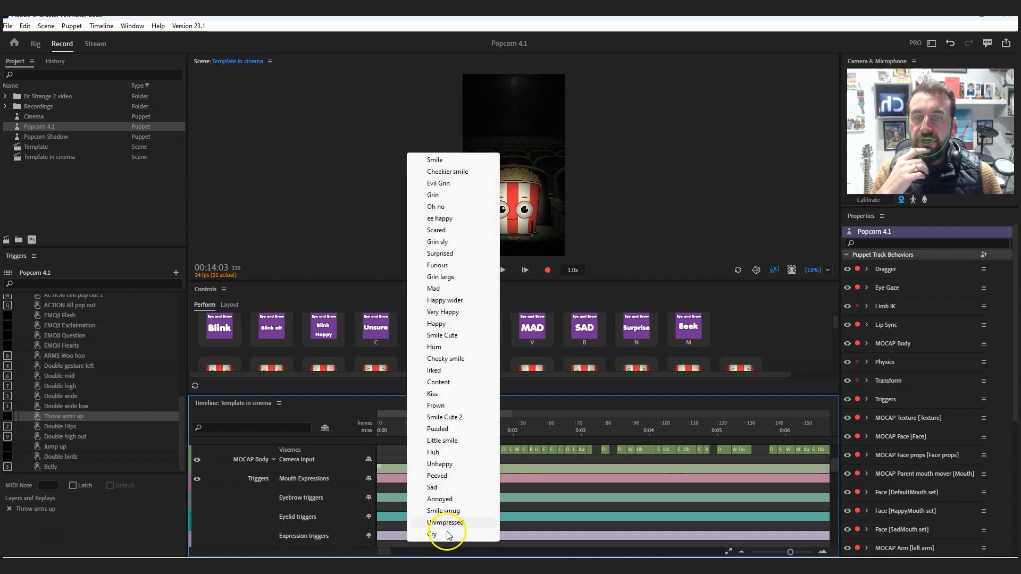
click(441, 162)
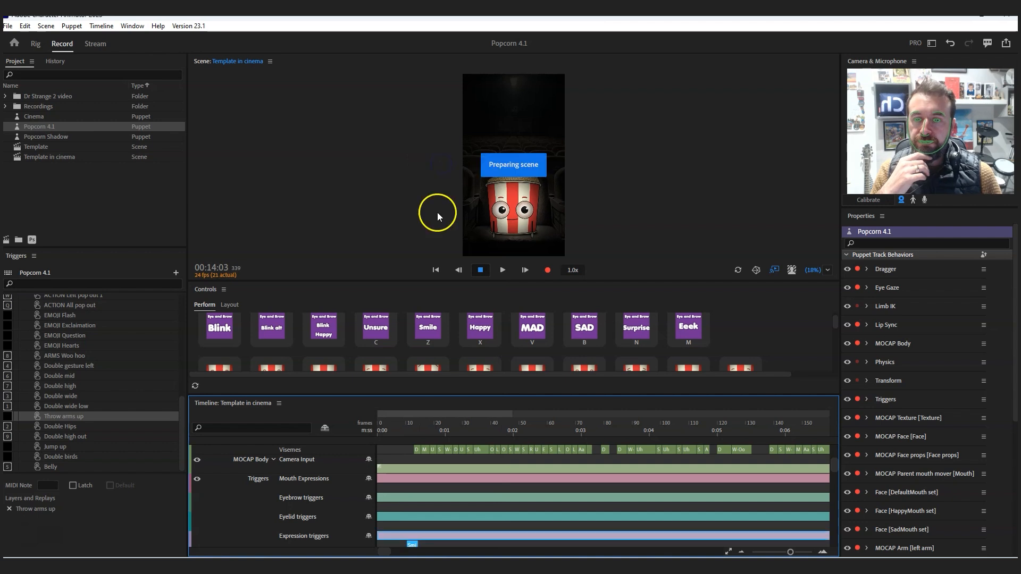
drag(416, 544, 766, 541)
- Play the scene from 00:00:04 to 00:05:15 to review the Smile expression with the lip sync
click(391, 427)
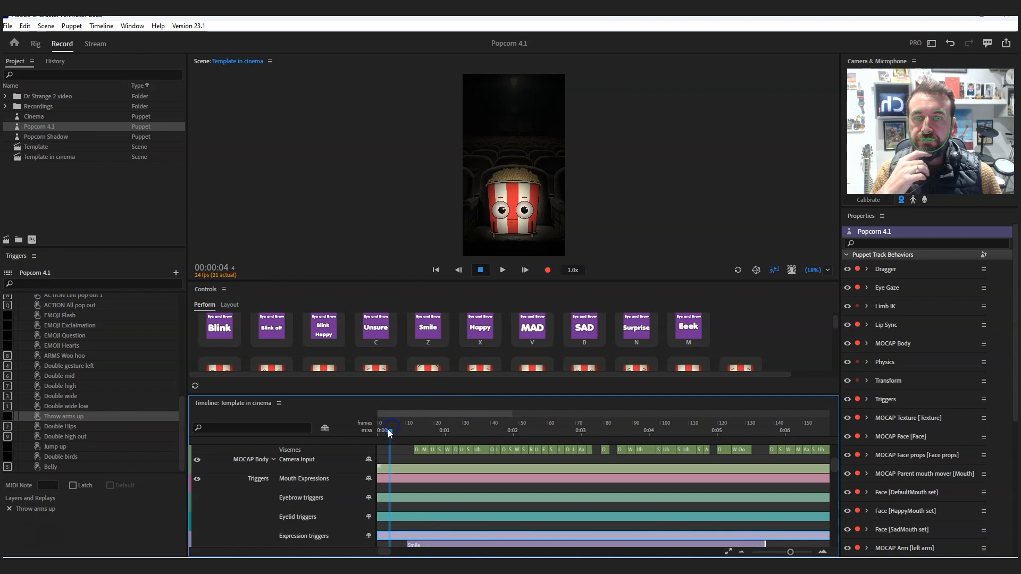
click(502, 272)
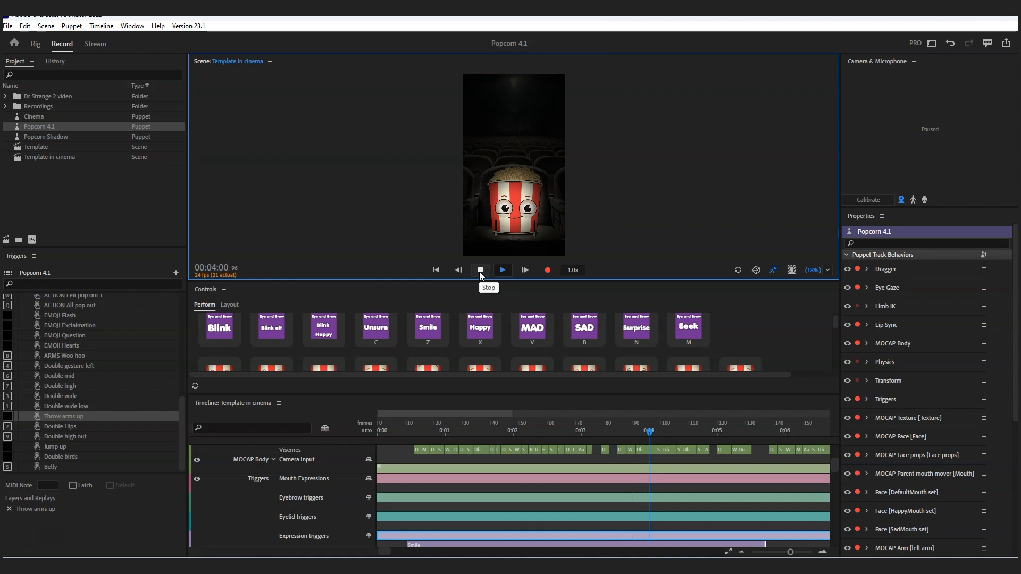
click(478, 272)
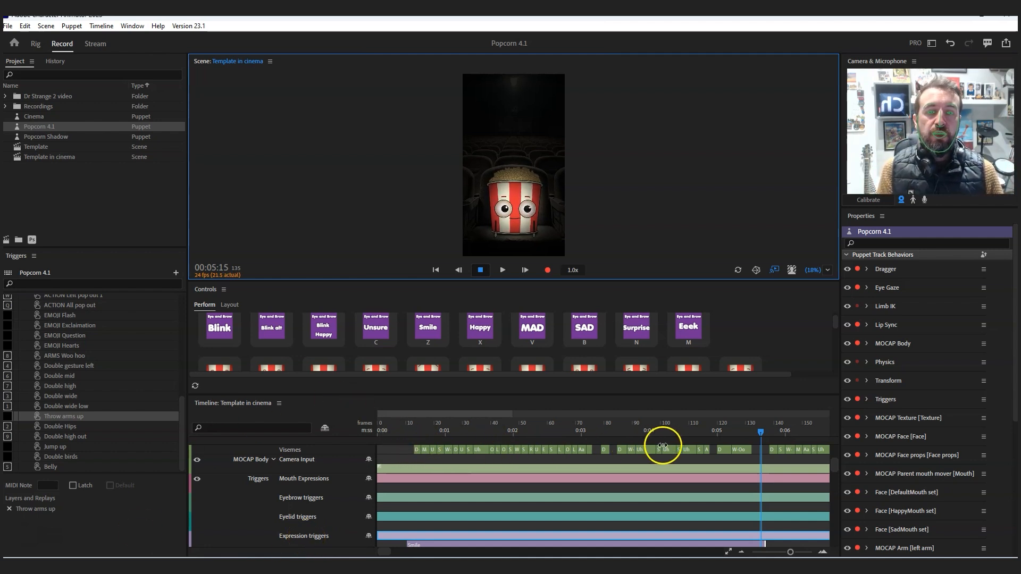
- Delete the Smile trigger from the Expression triggers track
right_click(418, 545)
click(428, 537)
scroll(416, 429, right, 3)
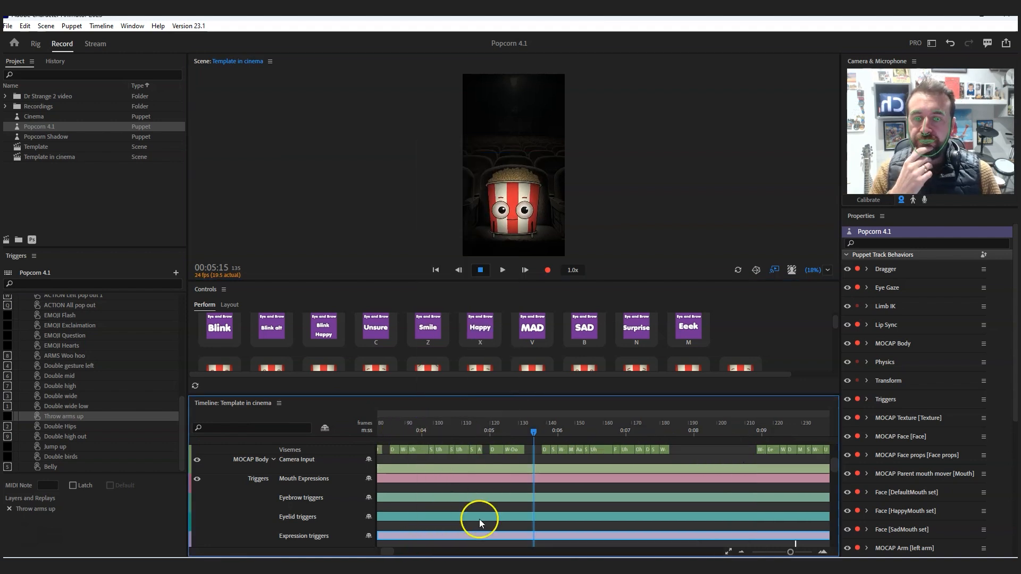
- Add an Arch eyebrow trigger and a Smile eyelid trigger at about frame 7, extending both to about frame 132
drag(284, 441, 406, 440)
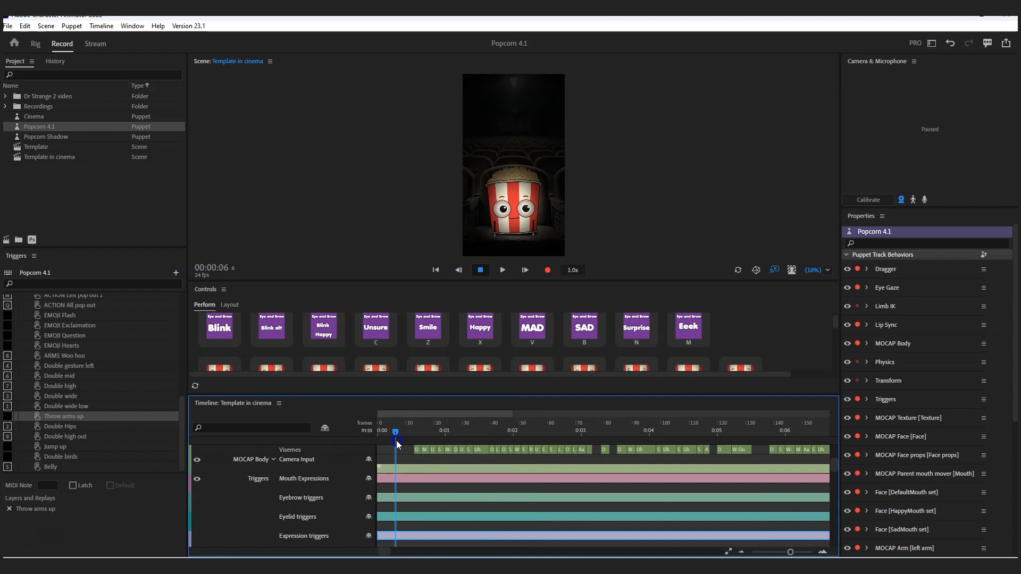
right_click(397, 505)
click(425, 497)
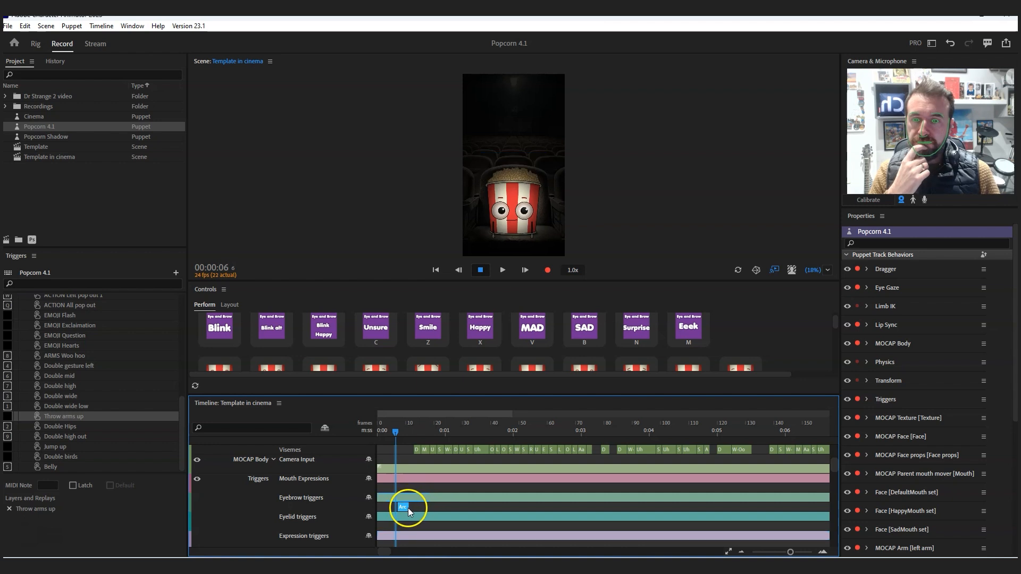
drag(416, 507, 756, 507)
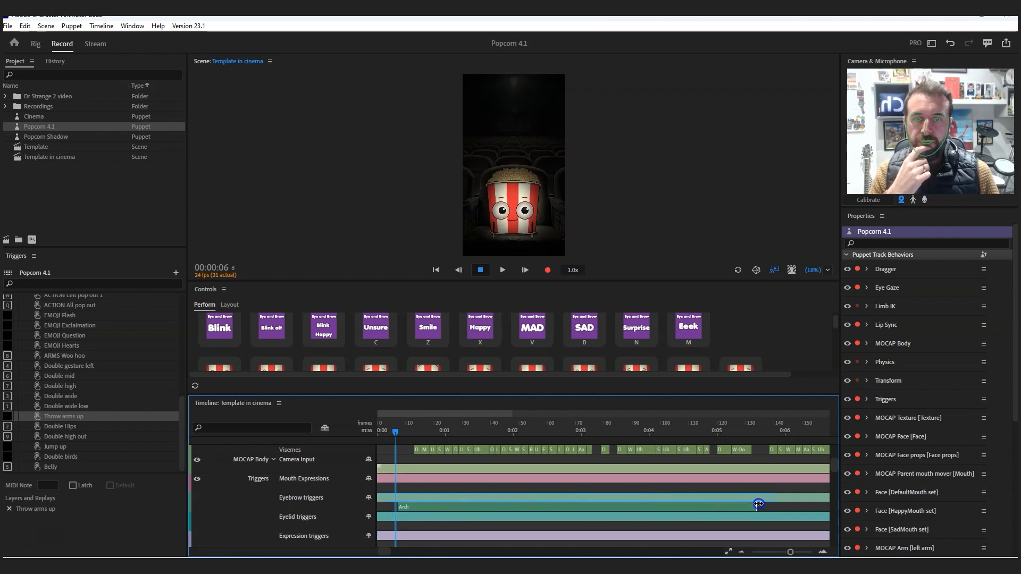
click(399, 525)
click(422, 518)
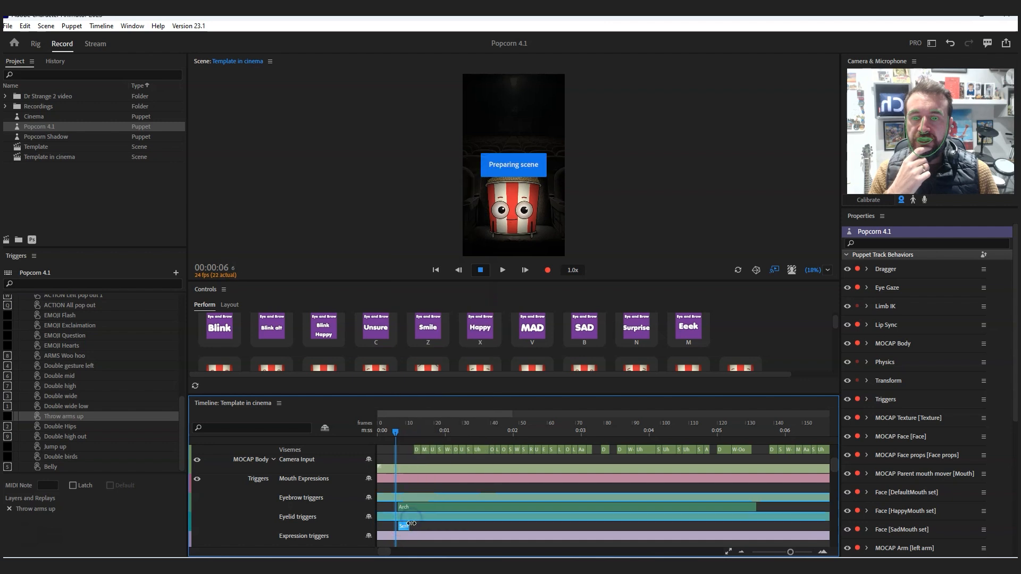
drag(413, 527, 754, 527)
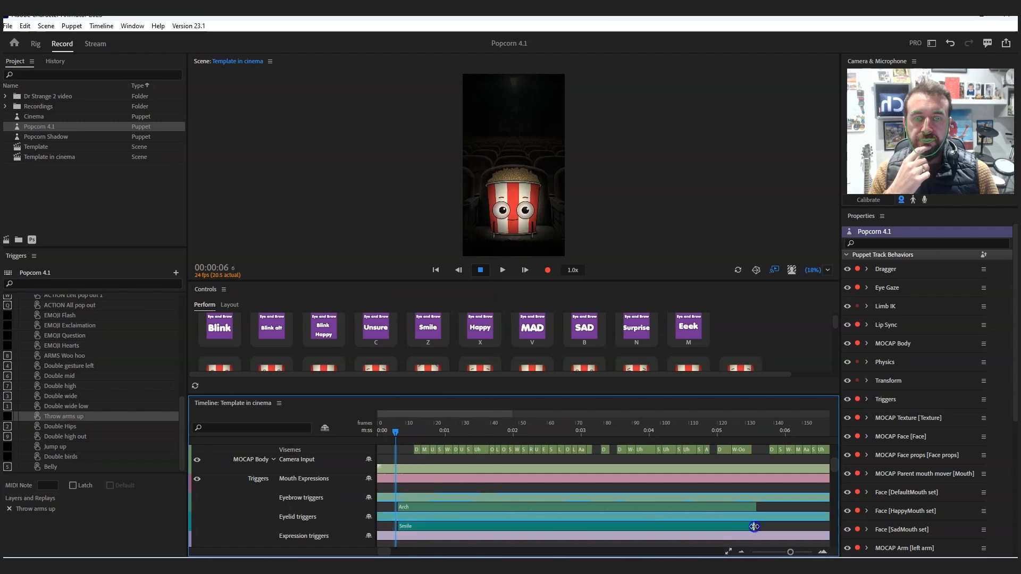
- Play the scene from 00:00:03 to about 00:02:06 to review the combined eyebrow and eyelid triggers
drag(402, 435, 387, 430)
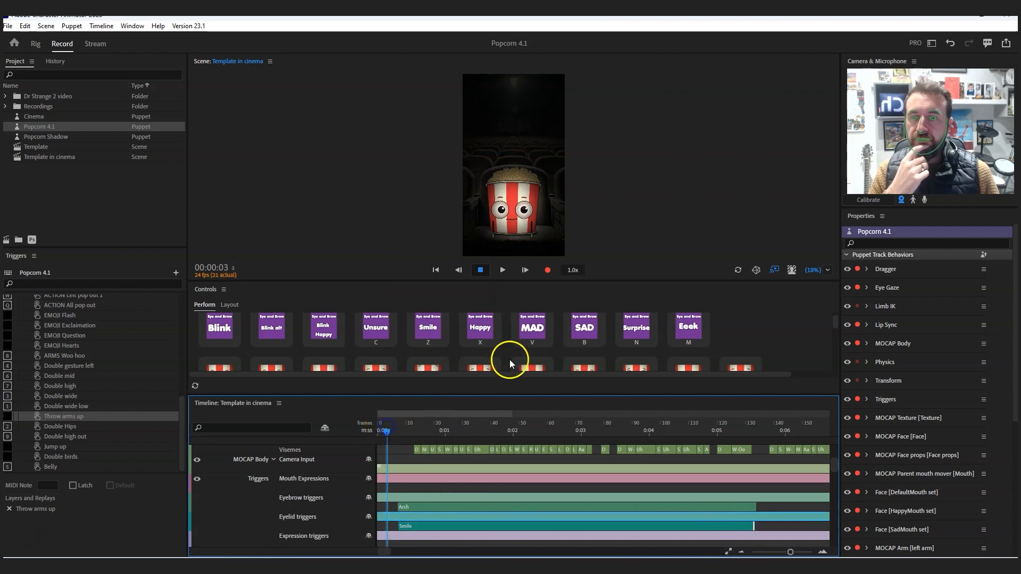
click(503, 270)
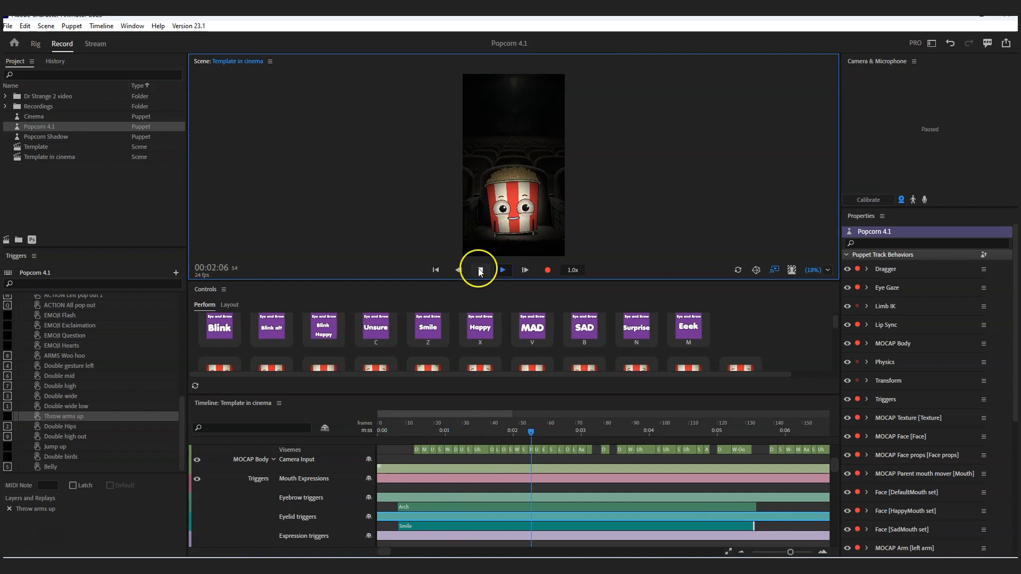
click(480, 271)
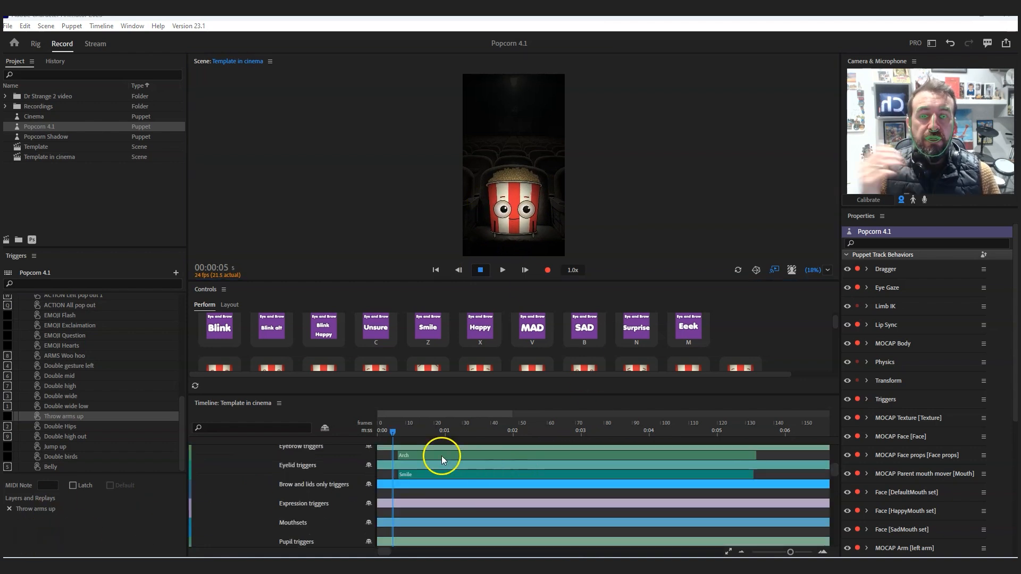
- Delete the Arch trigger from the Eyebrow triggers track and the Smile trigger from the Eyelid triggers track
click(403, 455)
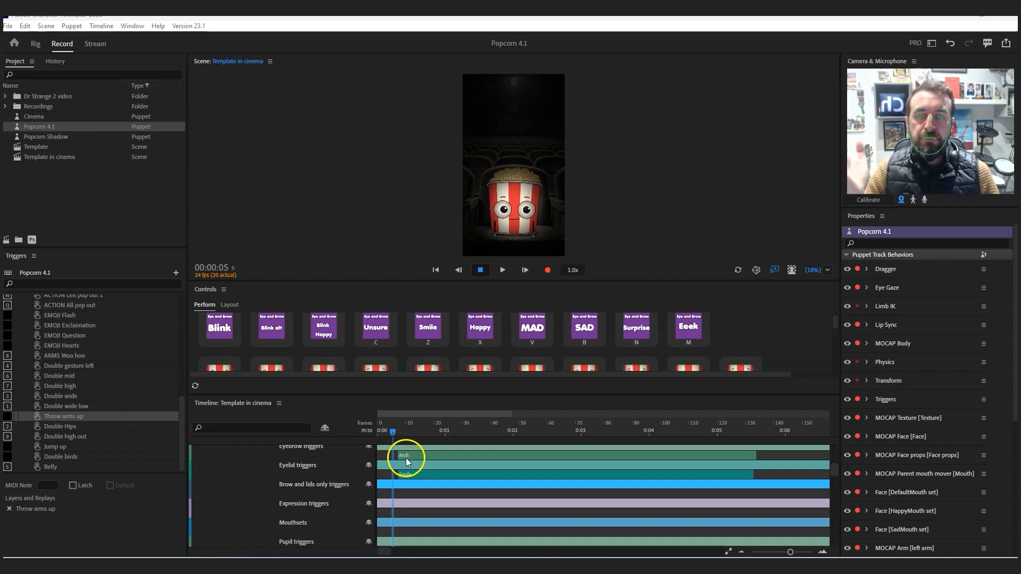
scroll(420, 483, up, 1)
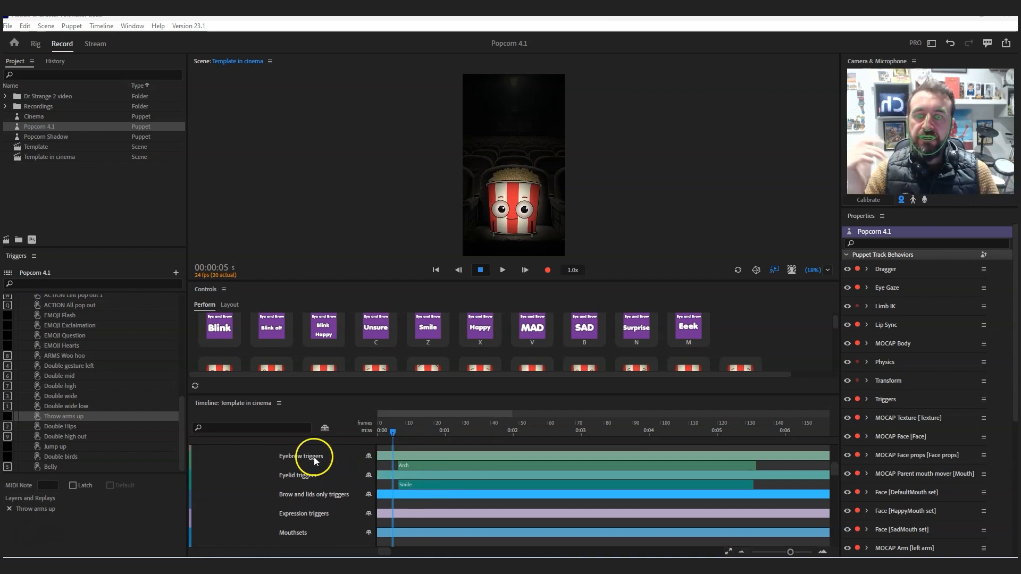
right_click(436, 467)
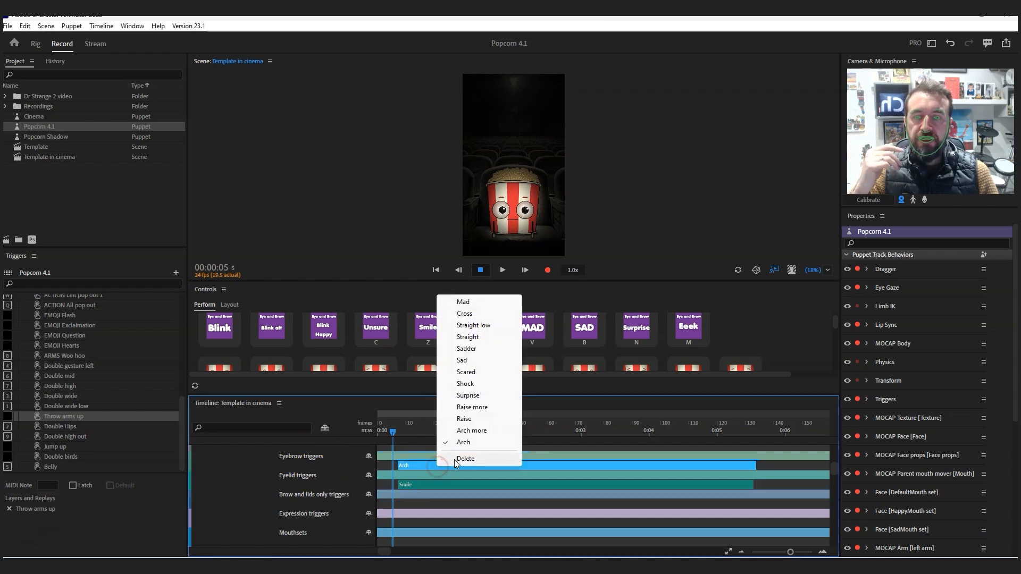
click(456, 459)
click(417, 474)
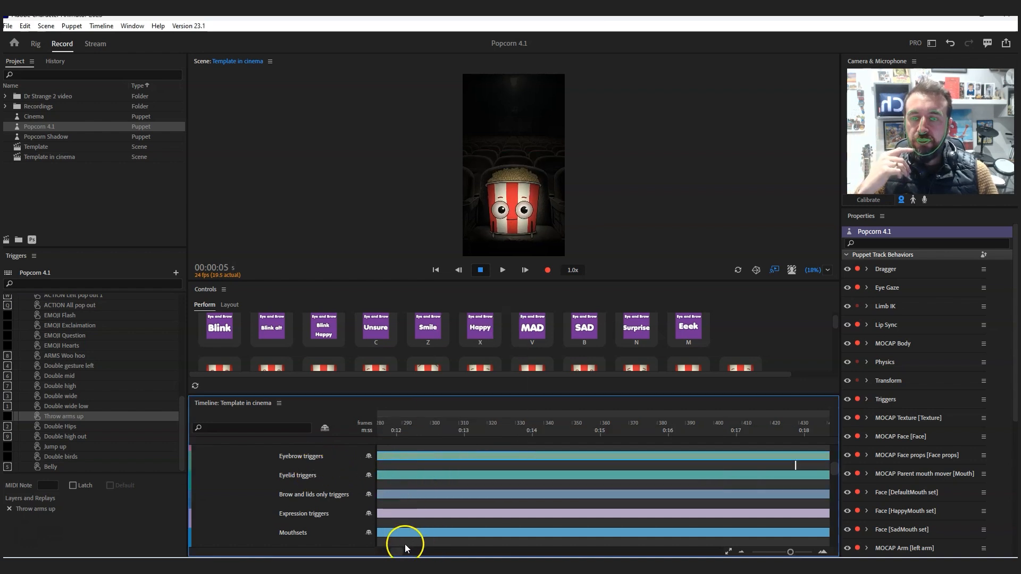
drag(406, 548, 384, 551)
right_click(420, 483)
click(464, 479)
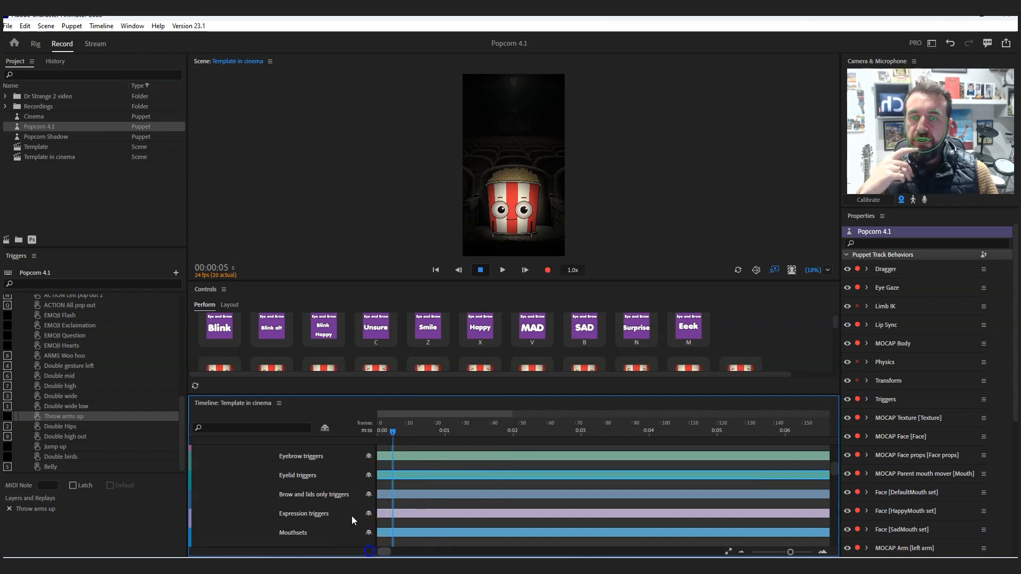
- Add a Smile trigger at frame 5 in the Brow and lids only triggers track
click(382, 497)
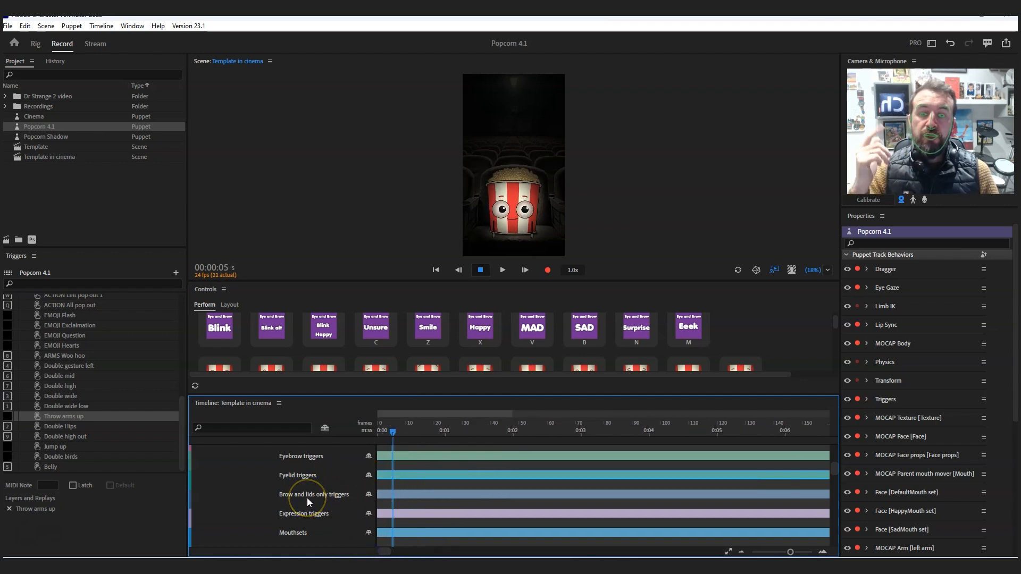
click(369, 496)
drag(425, 441, 410, 503)
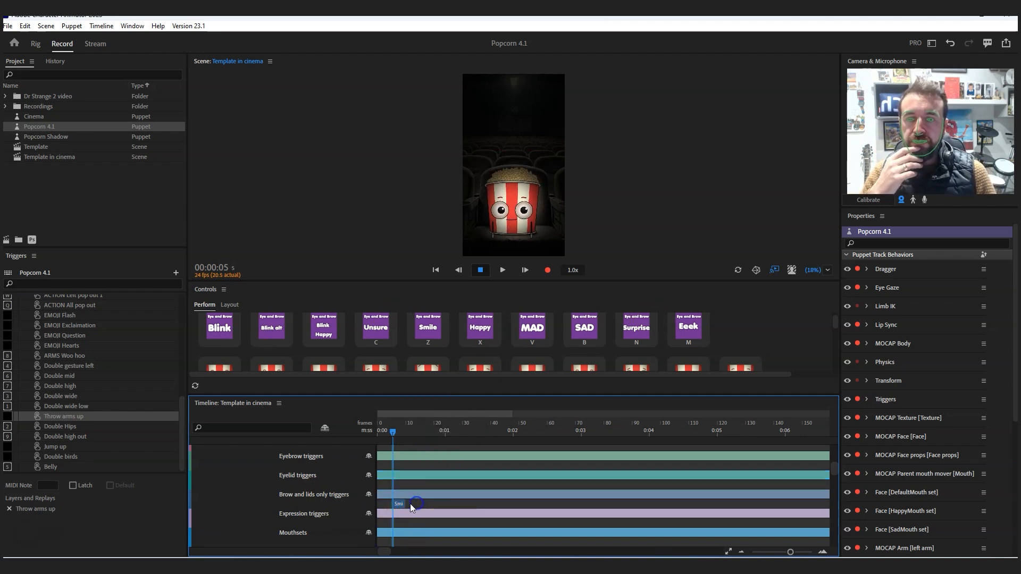
- Extend the Smile trigger on the Brow and lids only triggers track to about frame 137
click(765, 506)
mouse_move(836, 468)
mouse_down()
mouse_move(834, 453)
mouse_move(834, 462)
mouse_up()
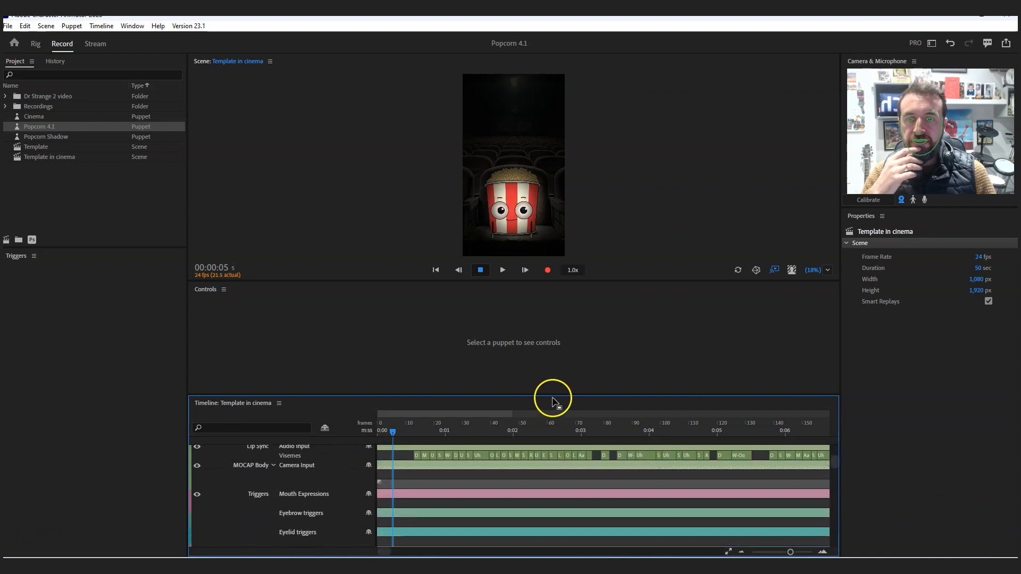
drag(552, 398, 553, 330)
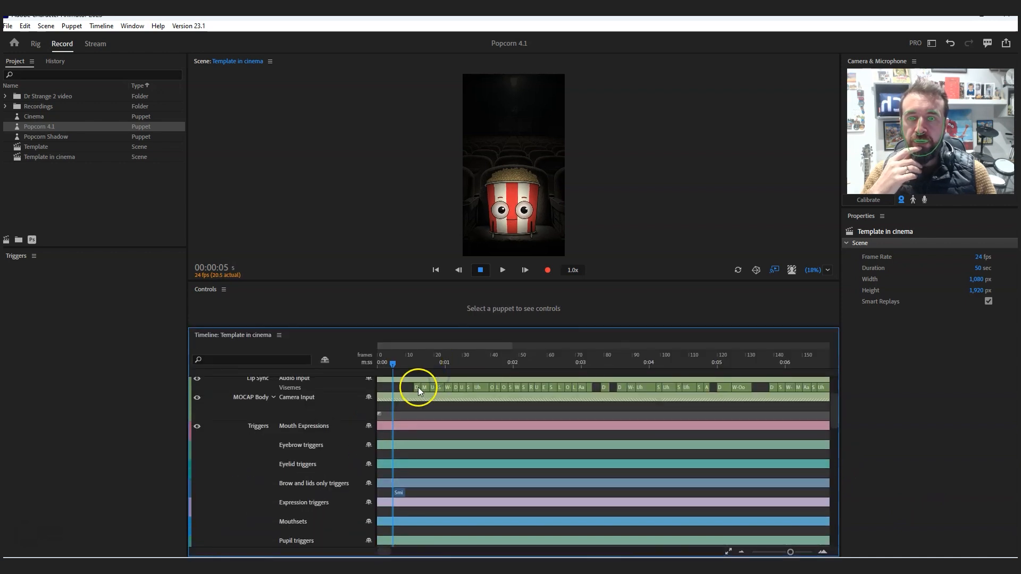
drag(405, 492, 767, 492)
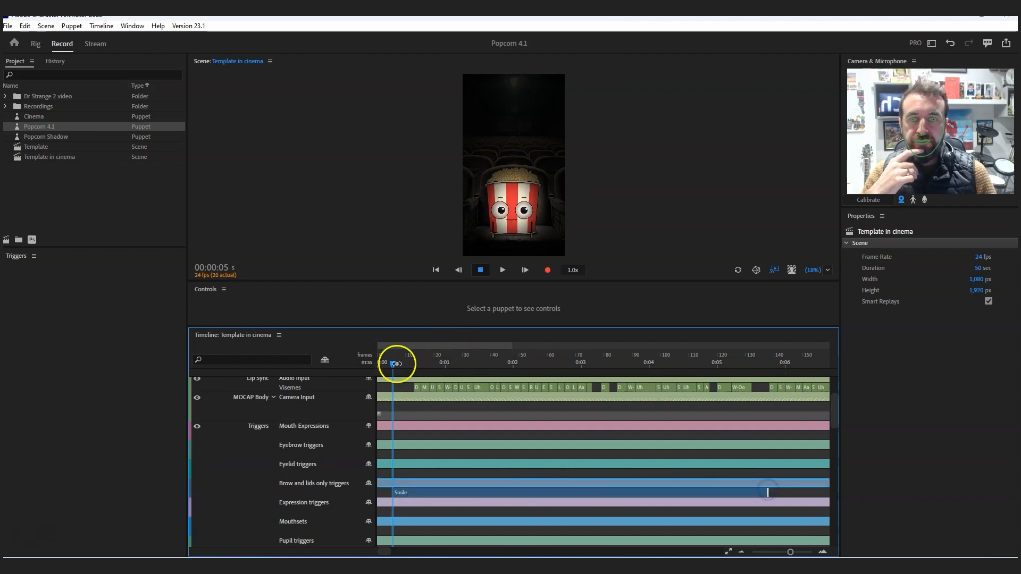
- Play the scene from its start to about 00:06:00 to review the brow and lids Smile trigger, and return the playhead to frame 4
drag(397, 363, 381, 365)
click(502, 270)
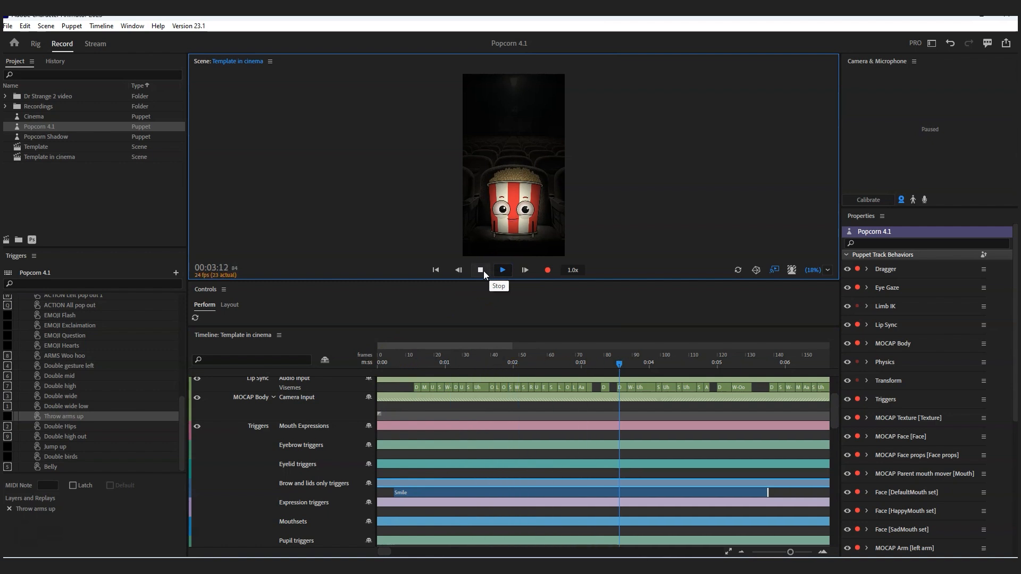
click(481, 270)
click(390, 362)
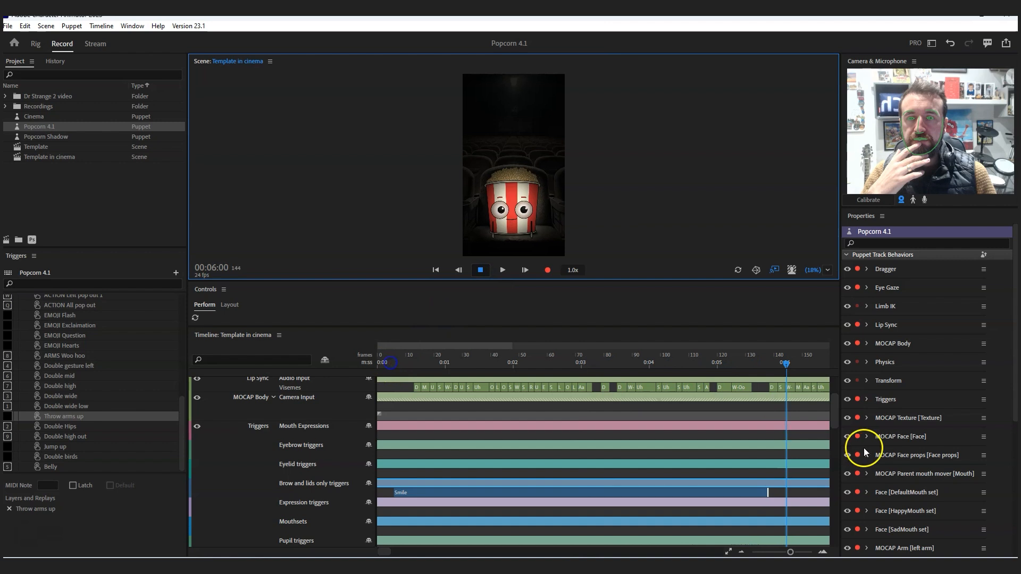
mouse_move(835, 411)
mouse_down()
mouse_move(832, 464)
mouse_move(831, 381)
mouse_move(833, 408)
mouse_up()
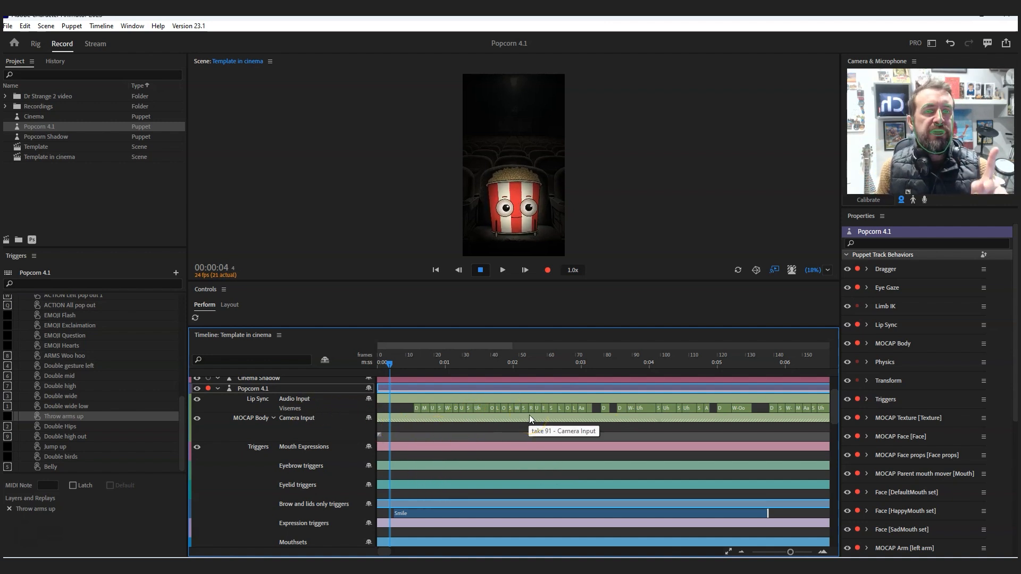
click(393, 514)
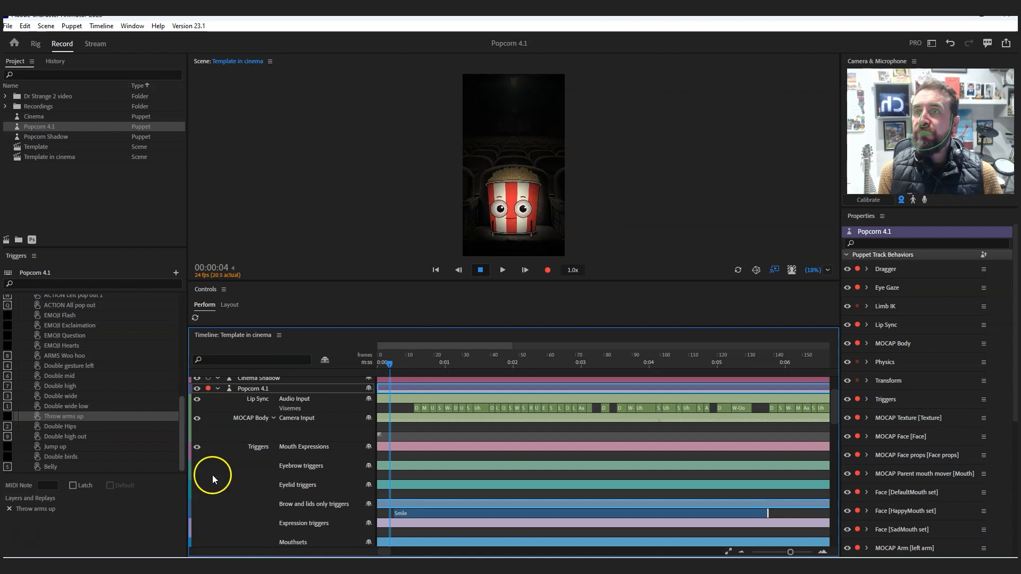
- Revert the project through its history to the Move Trigger entry just before Record 2-frame Take
click(56, 62)
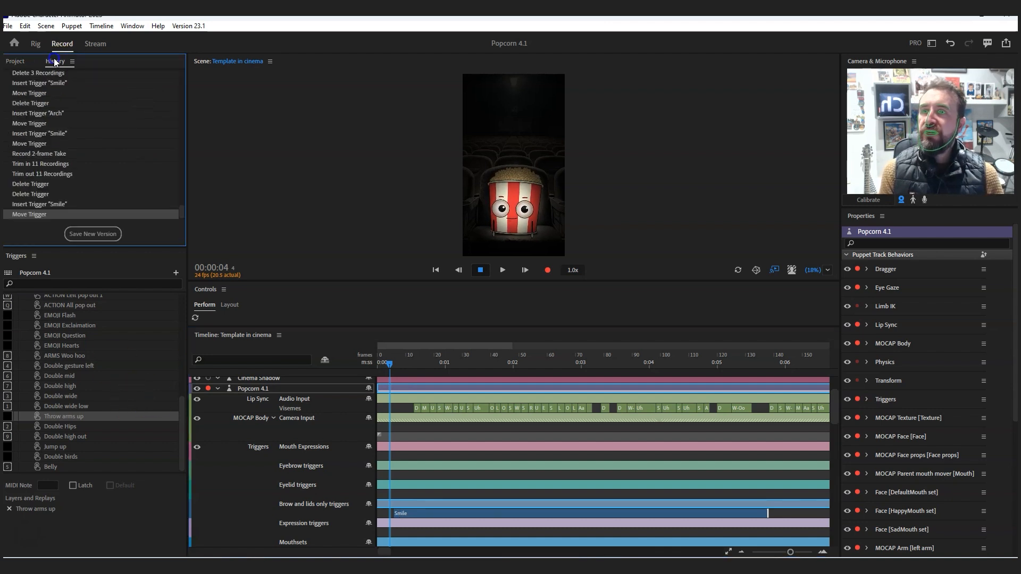
click(47, 175)
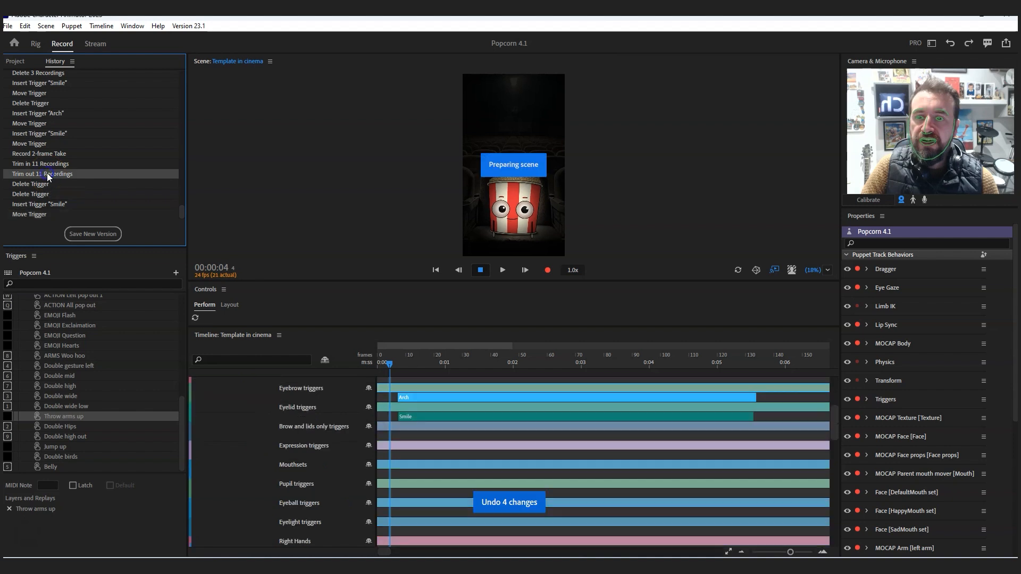
drag(835, 428, 834, 400)
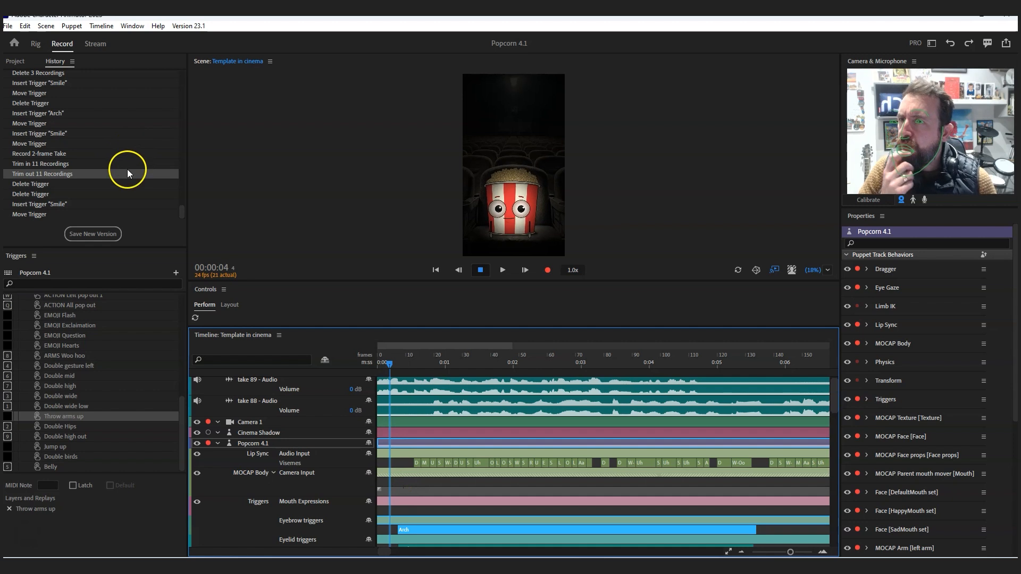
scroll(127, 169, up, 3)
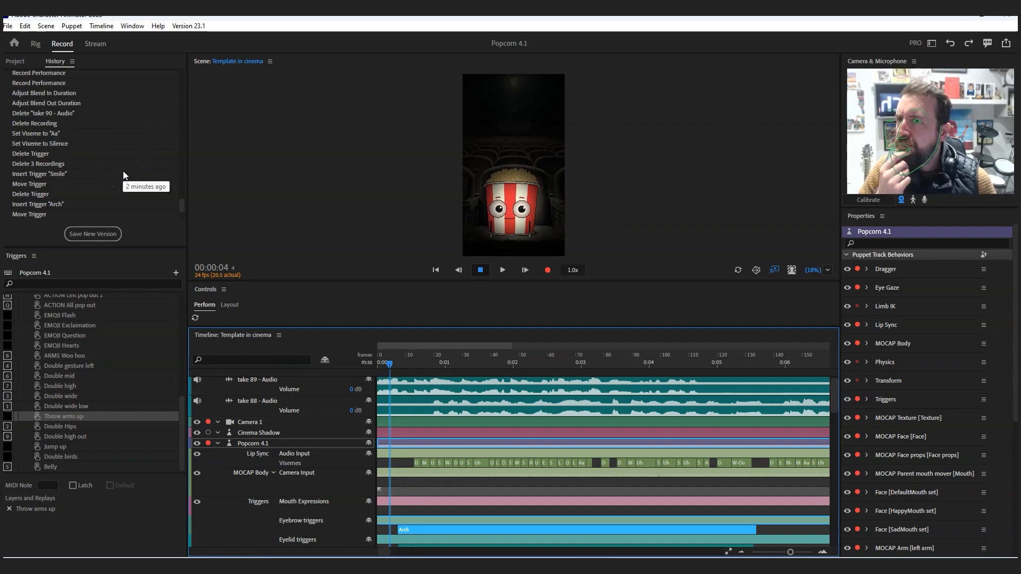
scroll(123, 171, down, 3)
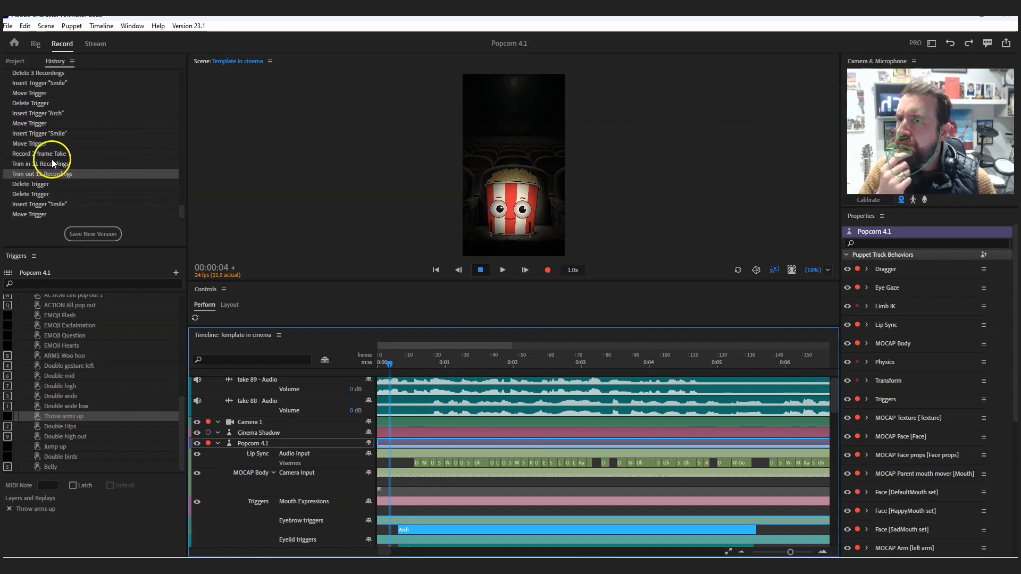
click(50, 144)
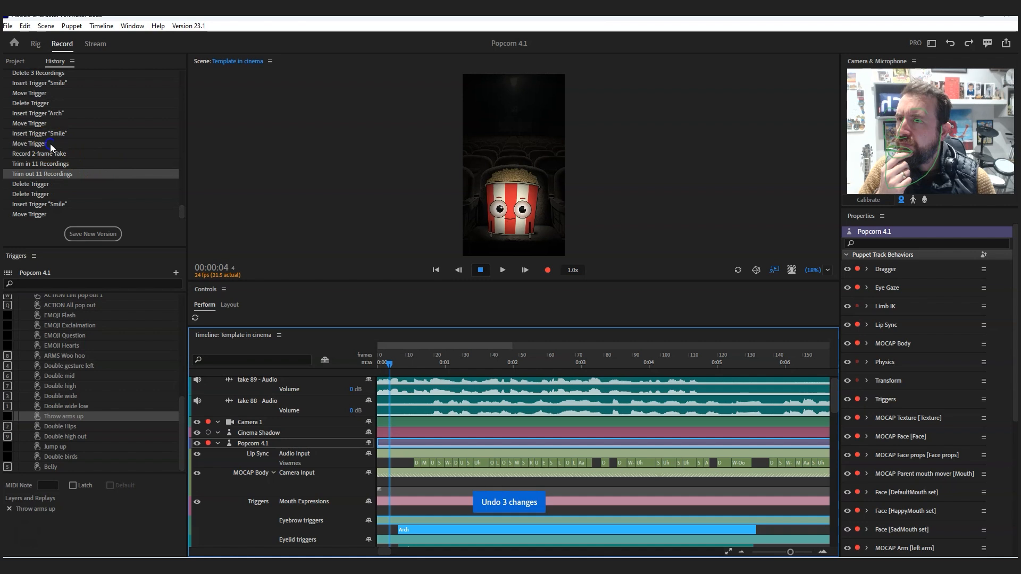
drag(835, 421, 828, 376)
- Play the scene from frame 4 to about 00:01:05 to review the Arch eyebrow and Smile eyelid triggers
click(505, 275)
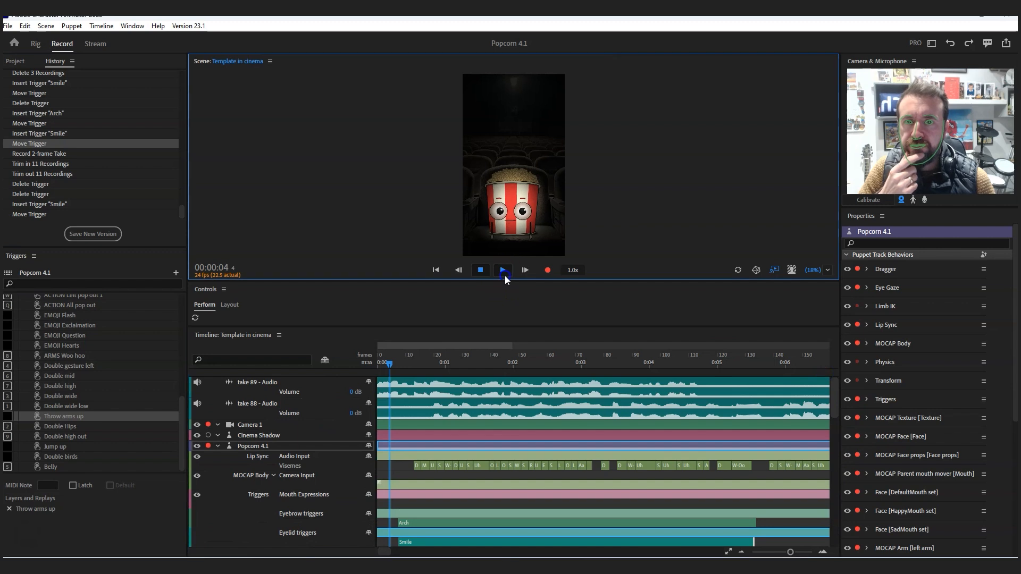
click(482, 270)
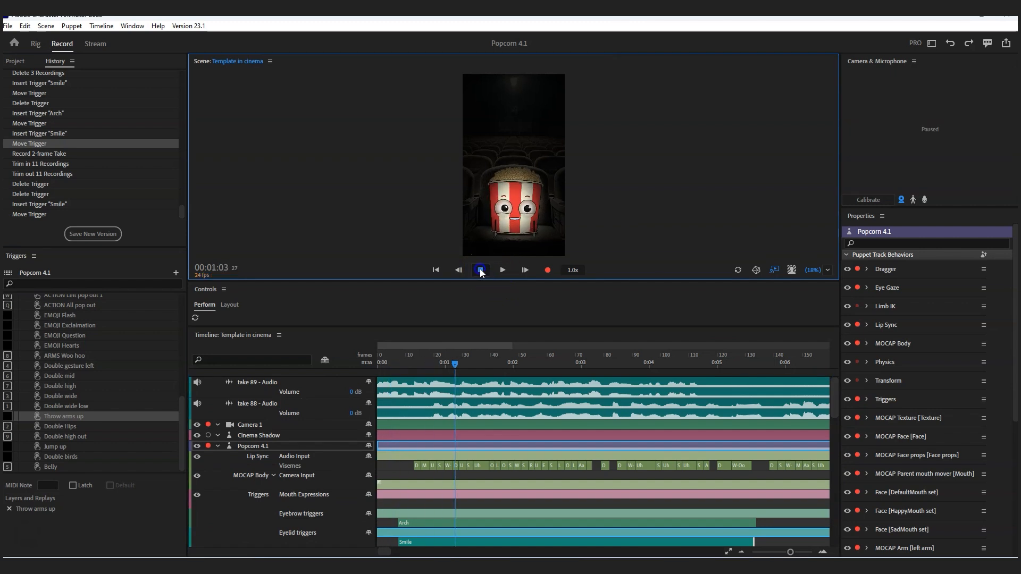
click(839, 410)
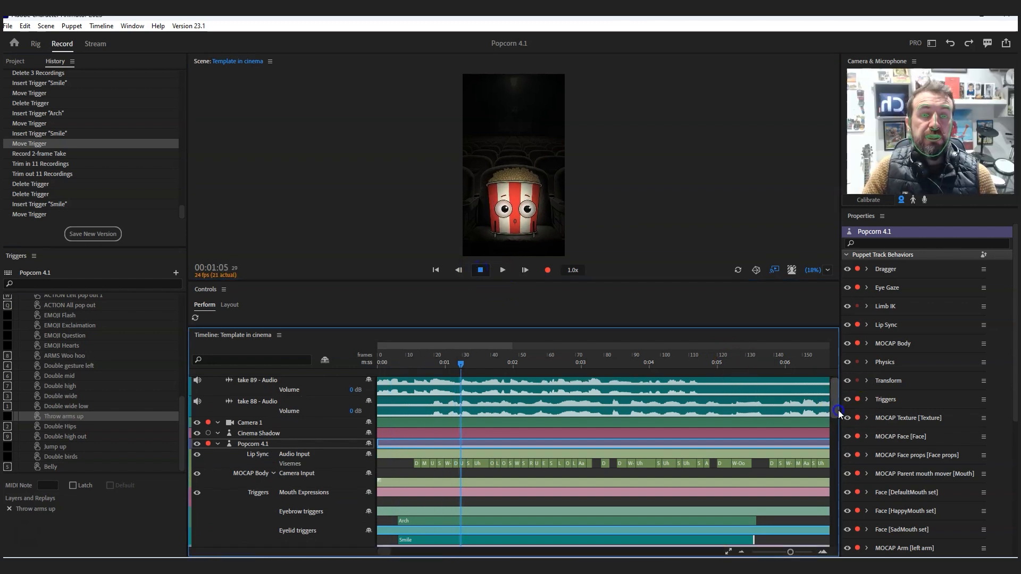
drag(839, 410, 838, 421)
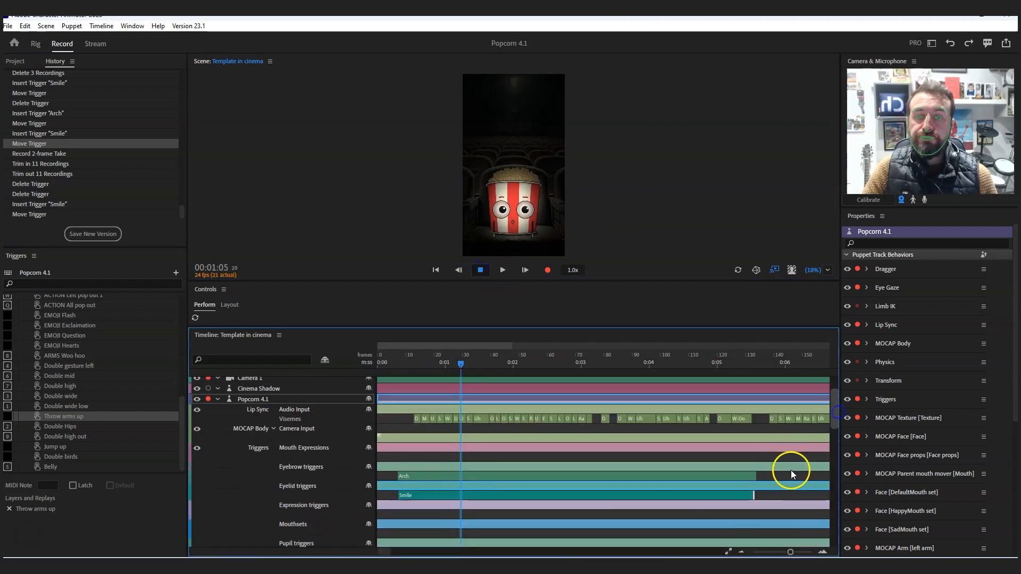
- Delete the Smile eyelid trigger and the Arch eyebrow trigger together
click(439, 493)
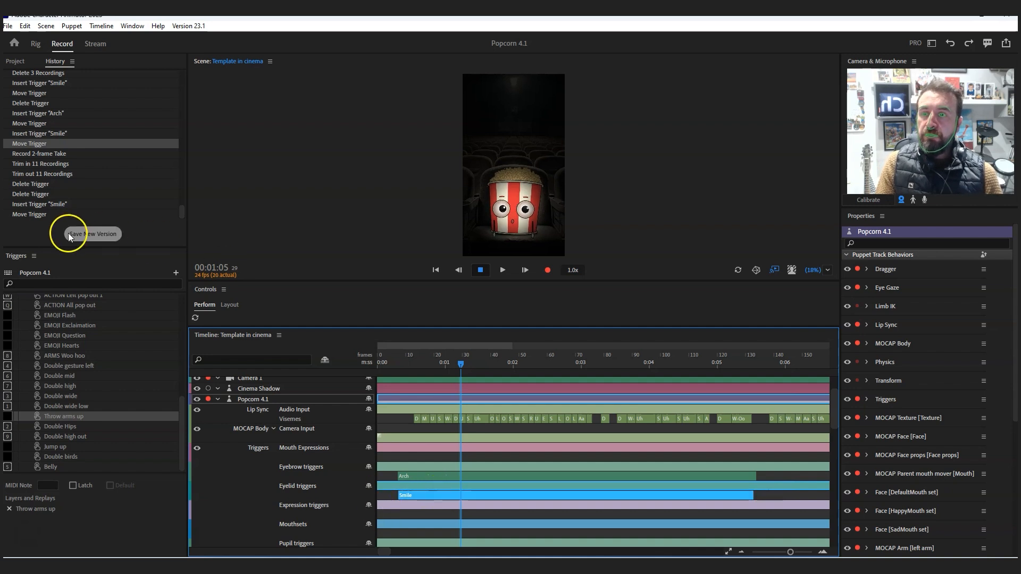
click(300, 508)
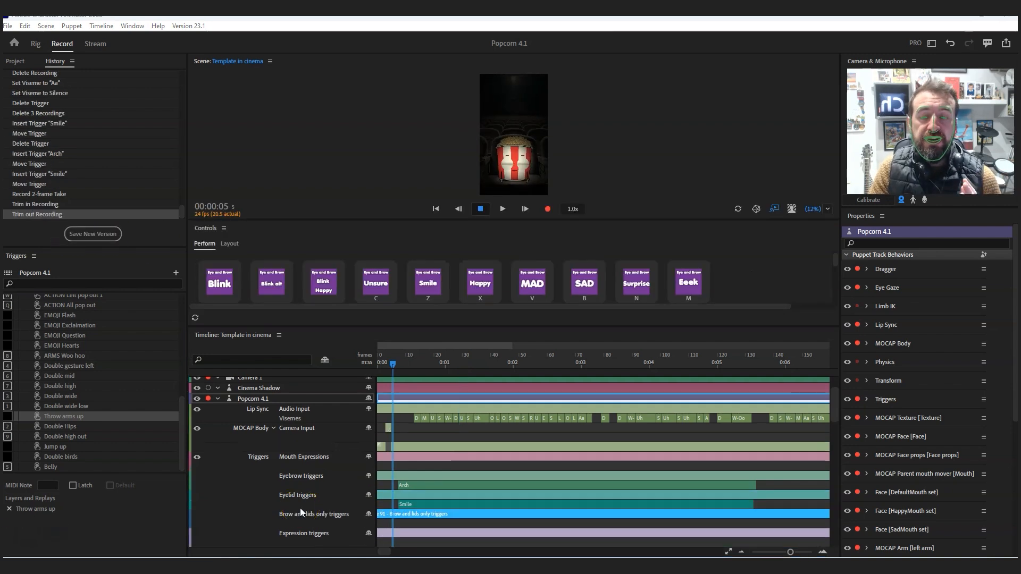
click(280, 538)
mouse_move(836, 403)
mouse_down()
mouse_move(836, 421)
mouse_move(836, 404)
mouse_up()
click(758, 507)
click(784, 503)
click(732, 500)
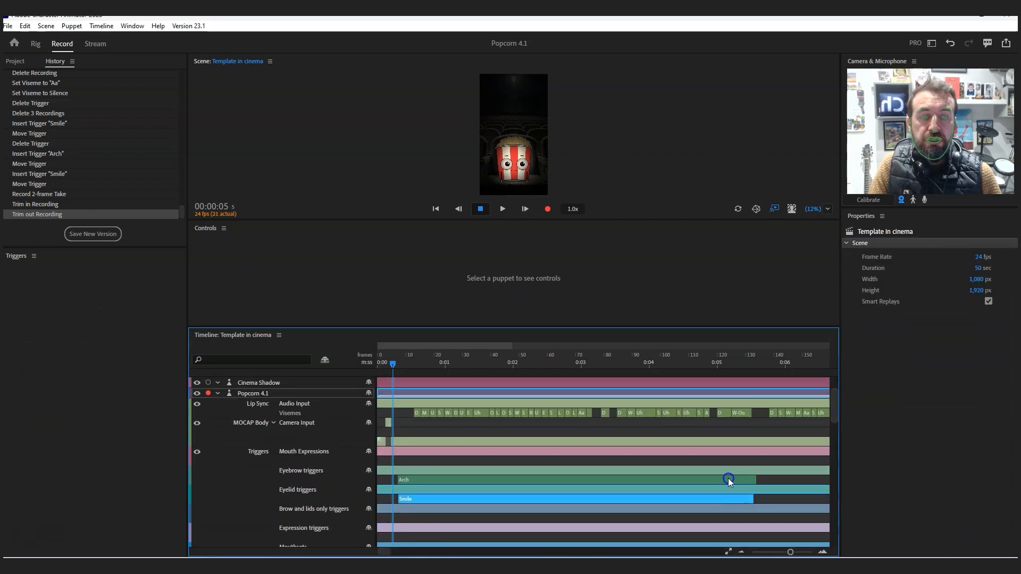
shift+click(728, 478)
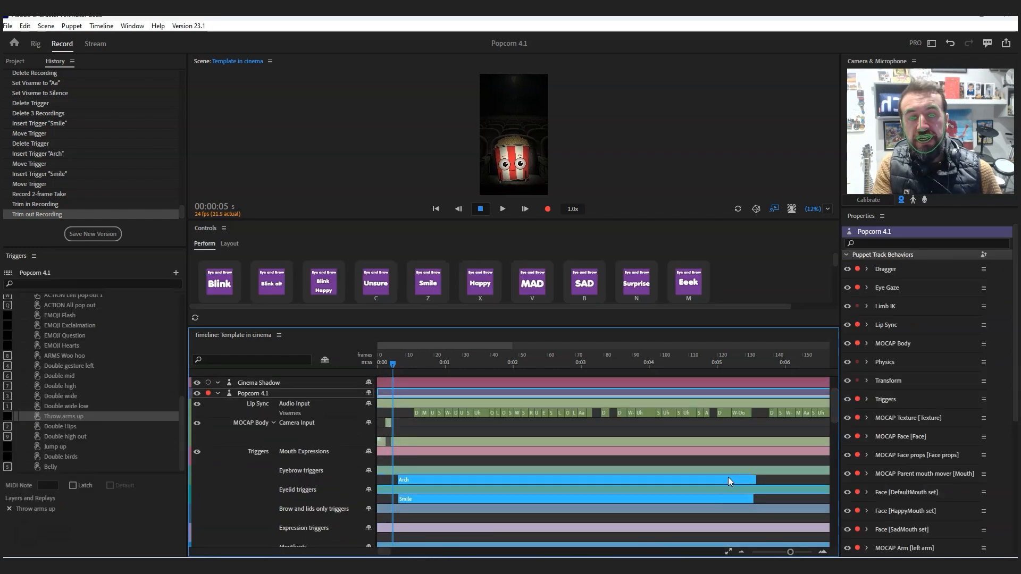
key(Delete)
- Examine which triggers can be inserted on the Brow and lids only triggers track at frame 5, without adding one
click(505, 478)
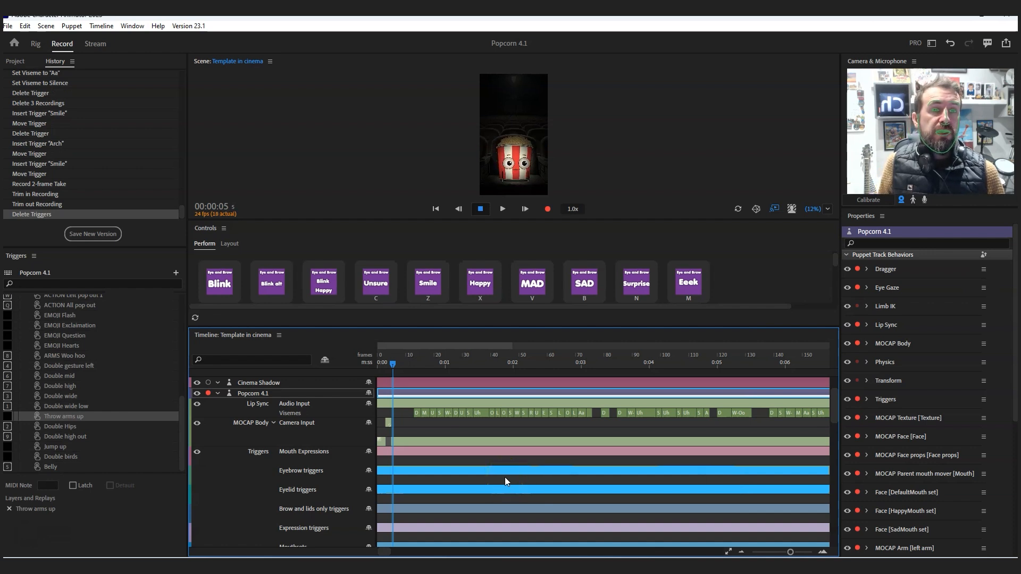
scroll(394, 508, down, 2)
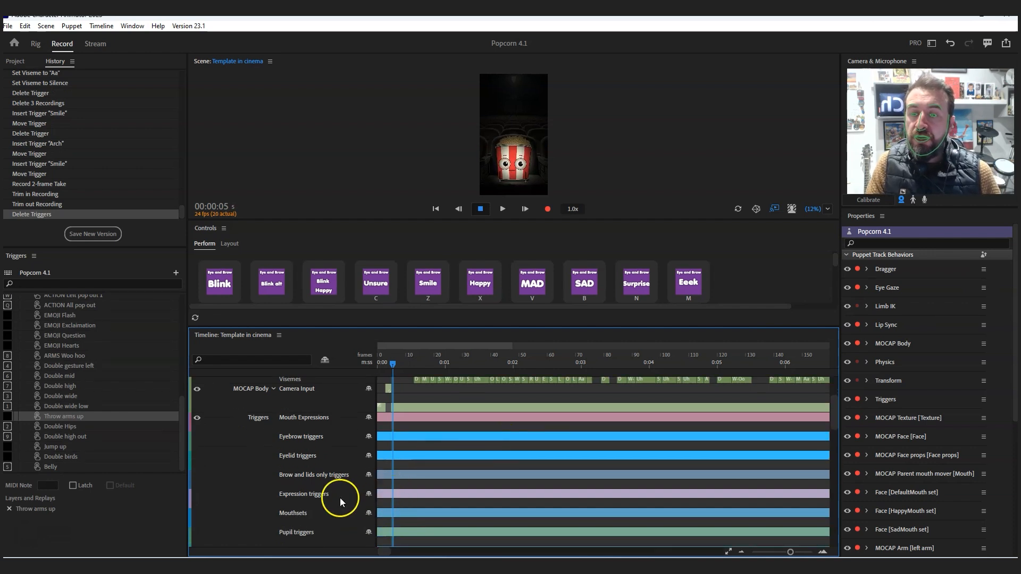
right_click(394, 486)
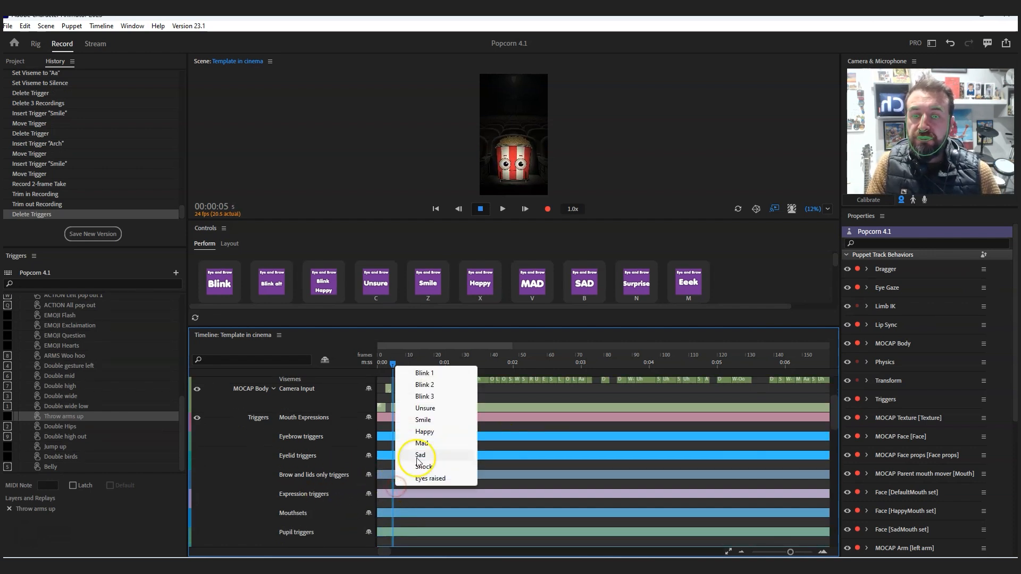
click(515, 462)
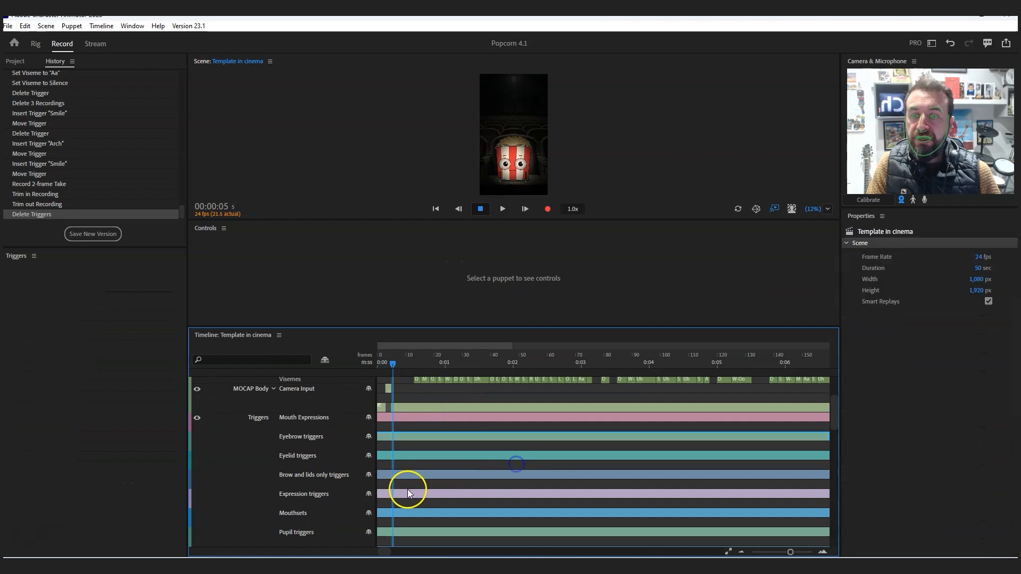
- Add an Action Eat popcorn left trigger from frame 5 to about 19 and an ACTION Right pop out 3 trigger from frame 36 to about 59
drag(834, 417, 829, 460)
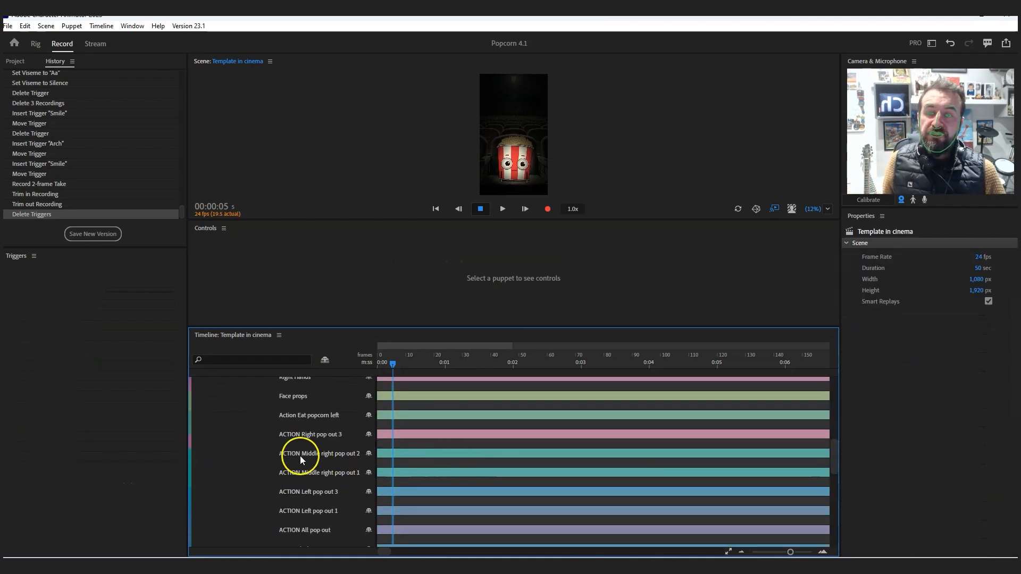
right_click(394, 424)
click(428, 431)
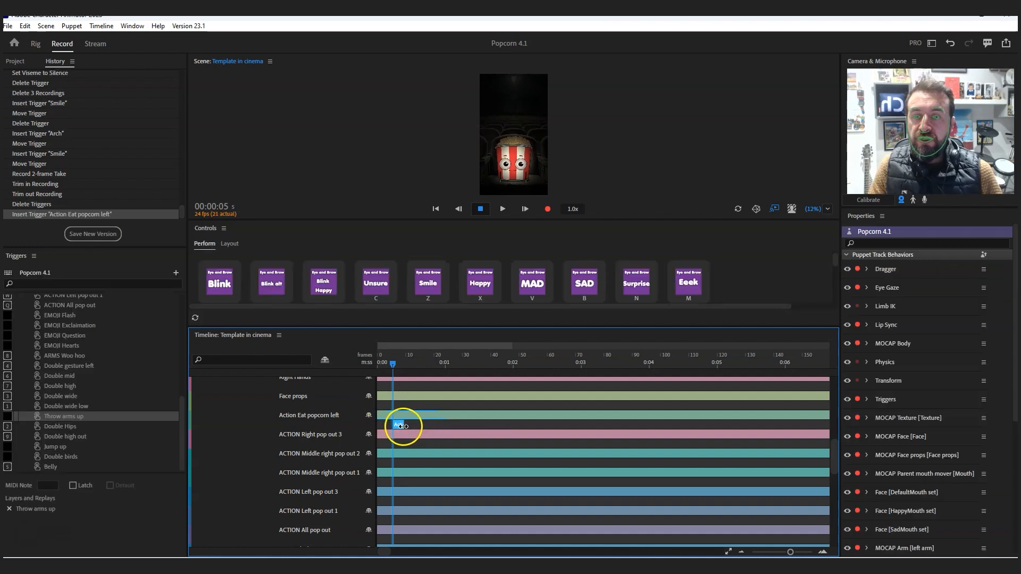
click(481, 358)
click(519, 448)
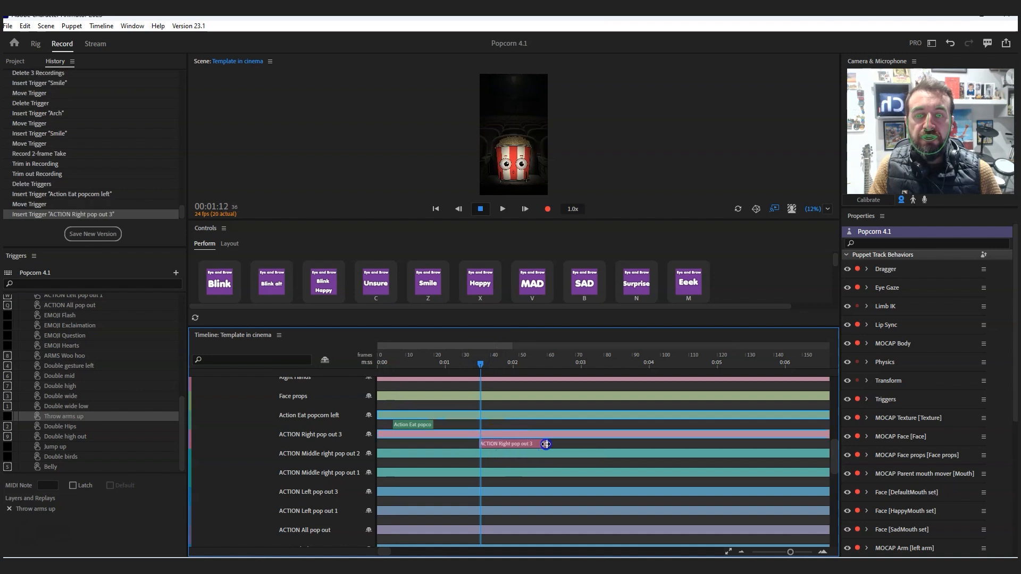
- Enlarge the scene preview and play from frame 3 to about 00:03:10 to review the eat popcorn and pop out action triggers
click(389, 358)
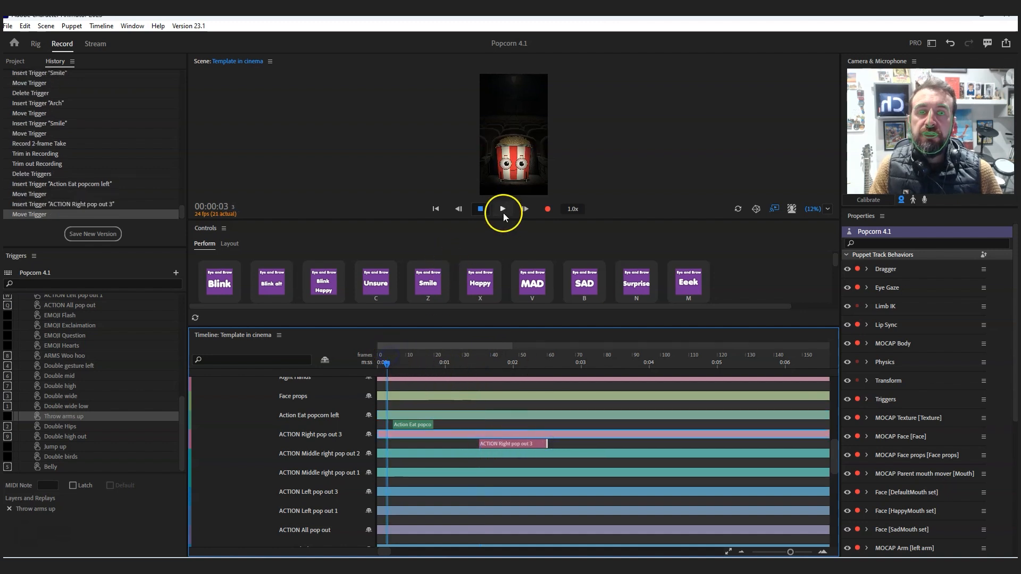
drag(497, 325, 504, 380)
drag(519, 218, 519, 295)
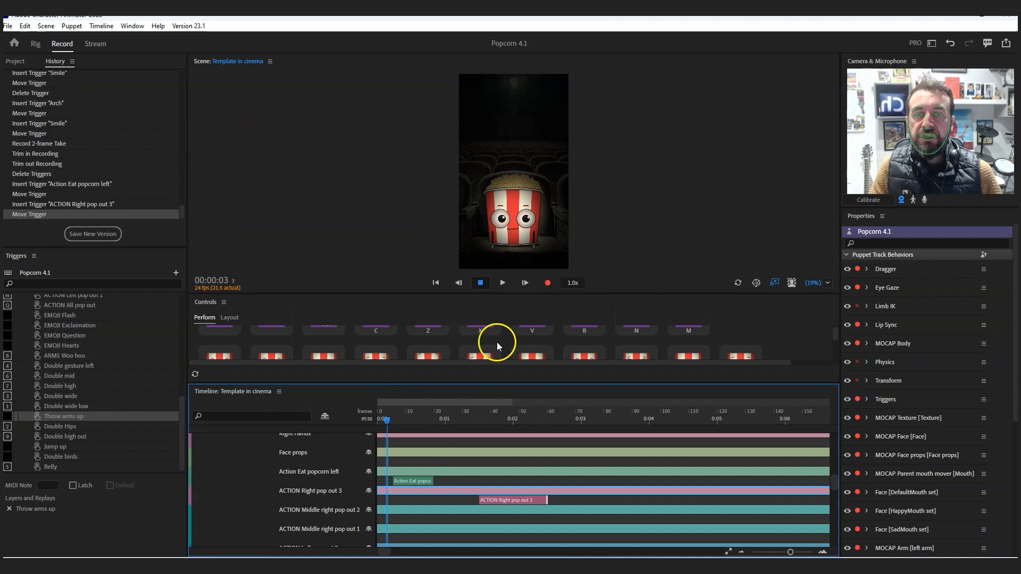
click(503, 284)
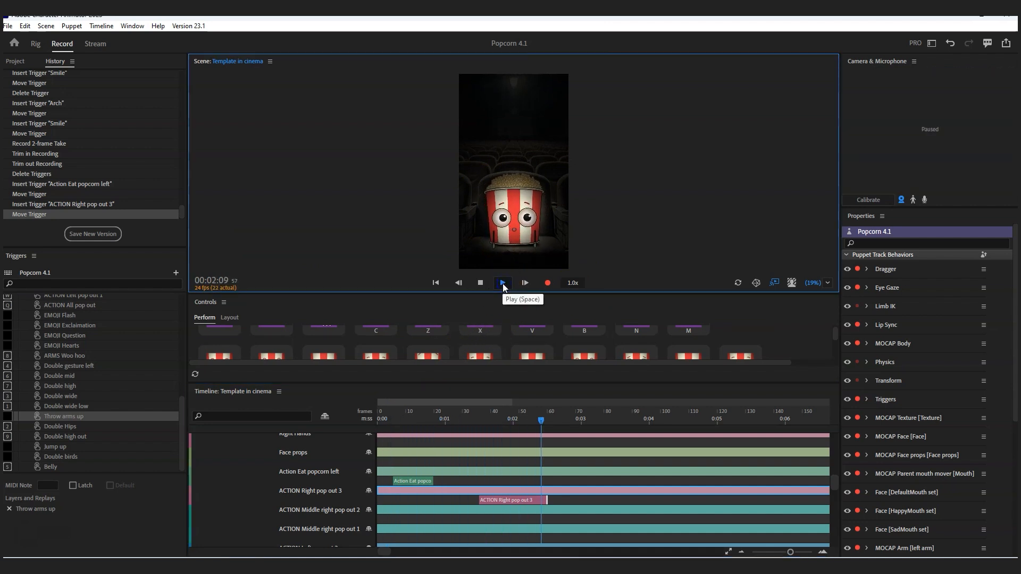
click(503, 284)
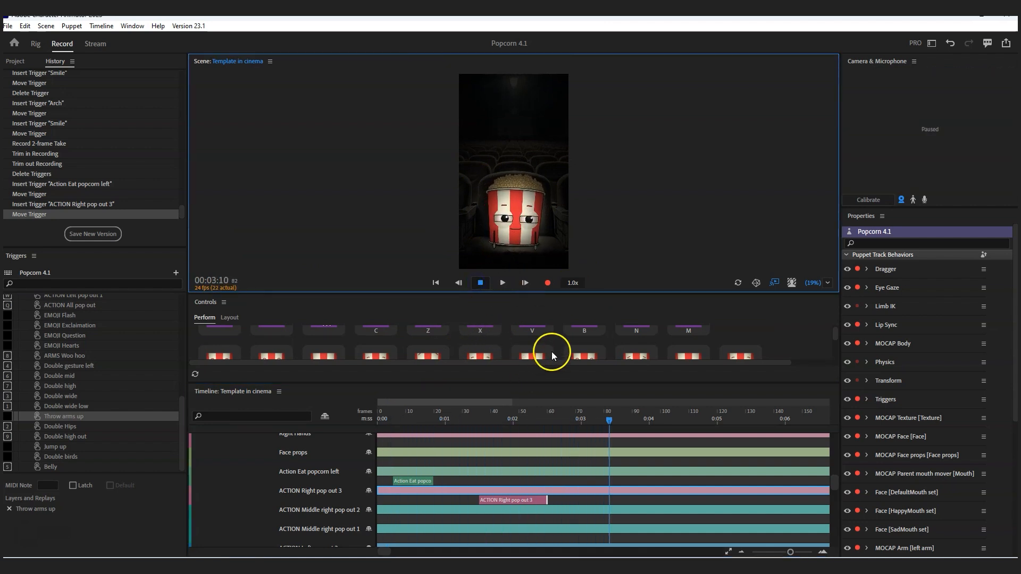
mouse_move(835, 480)
mouse_down()
mouse_move(836, 508)
mouse_move(837, 492)
mouse_up()
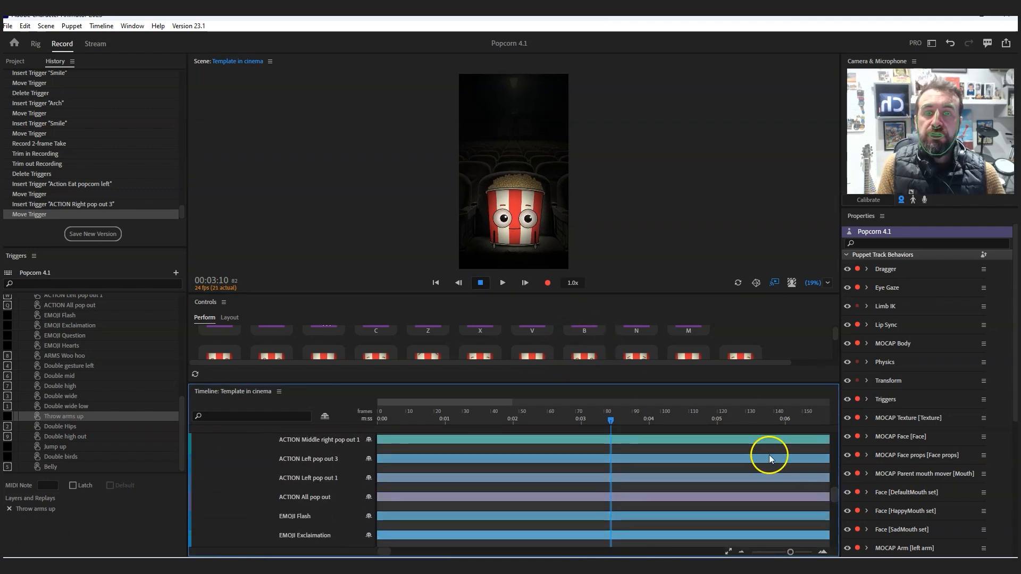
drag(656, 294, 668, 277)
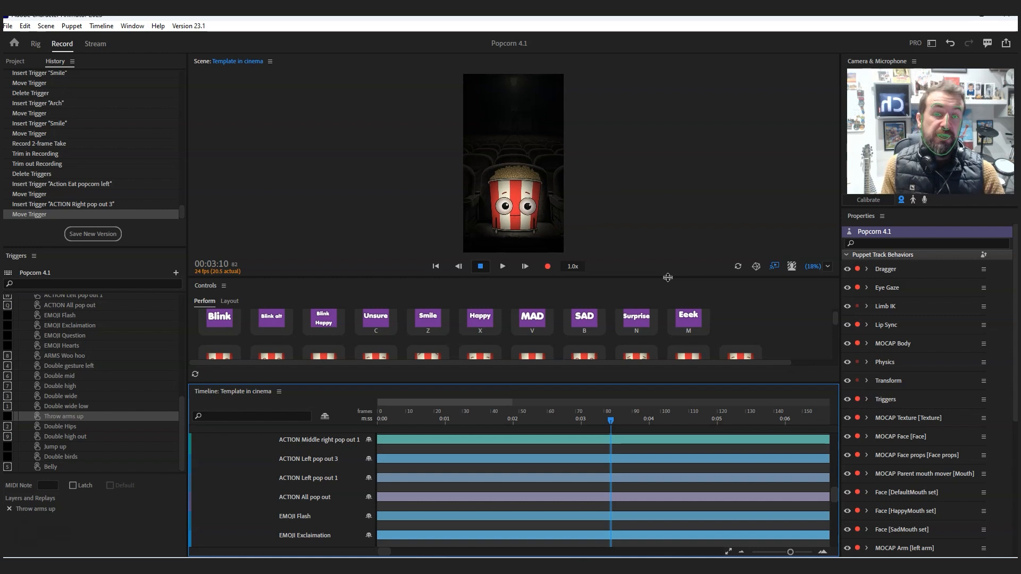
drag(830, 494, 839, 424)
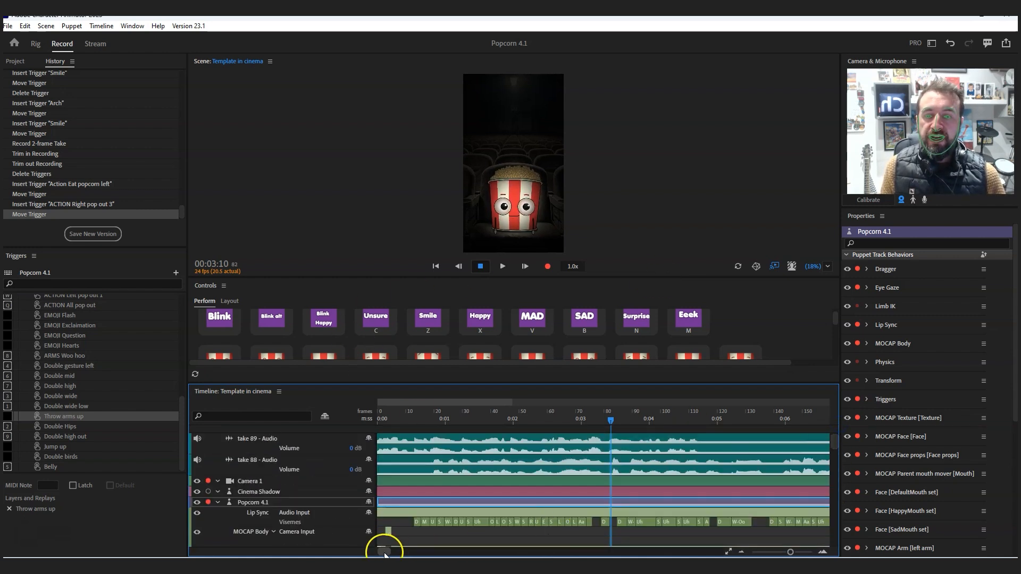
- Add Popcorn video 1 dialogue.aif from the Dr Strange 2 video folder to the Template in cinema timeline
click(8, 26)
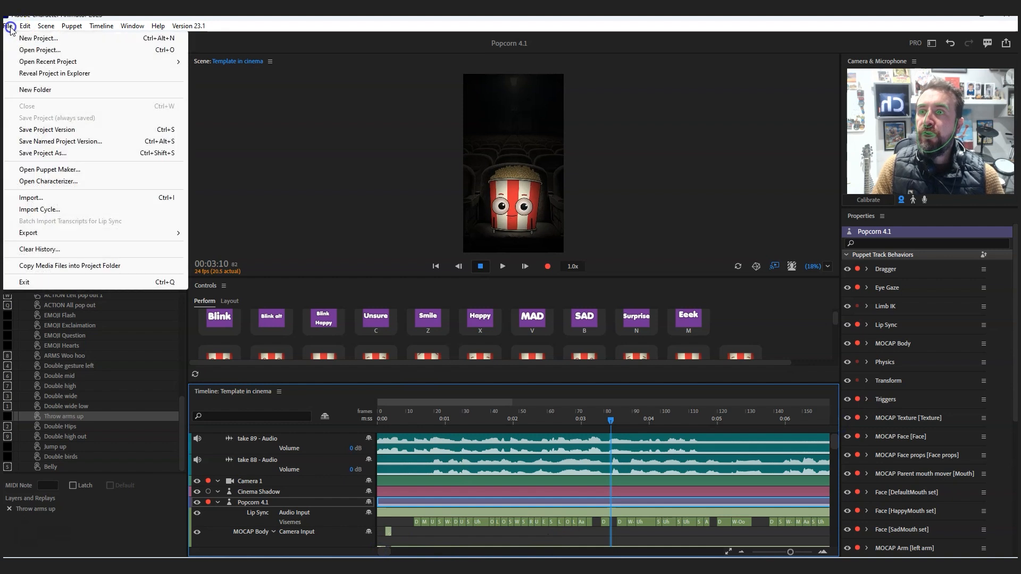
click(327, 120)
click(17, 61)
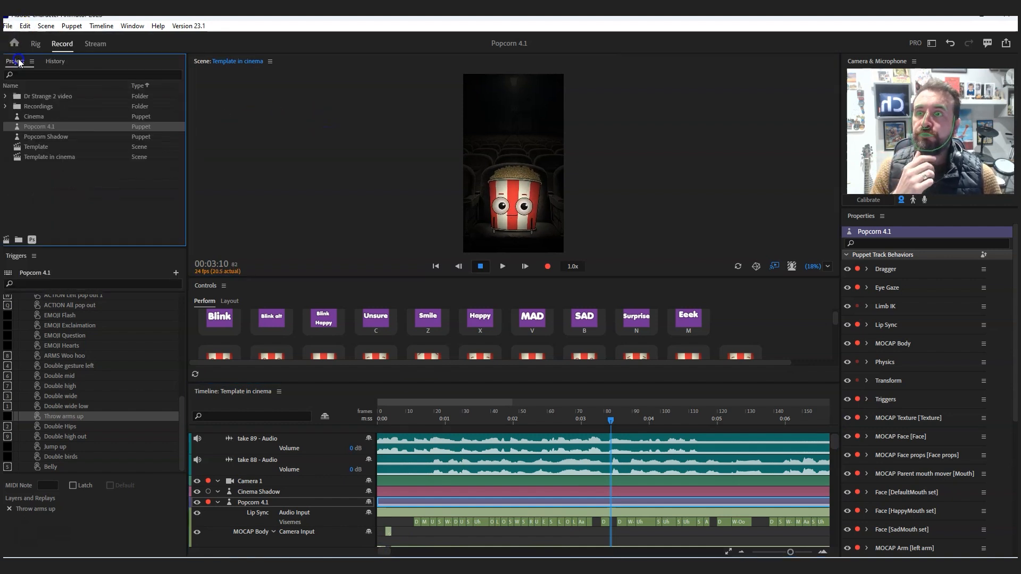
click(6, 96)
click(82, 107)
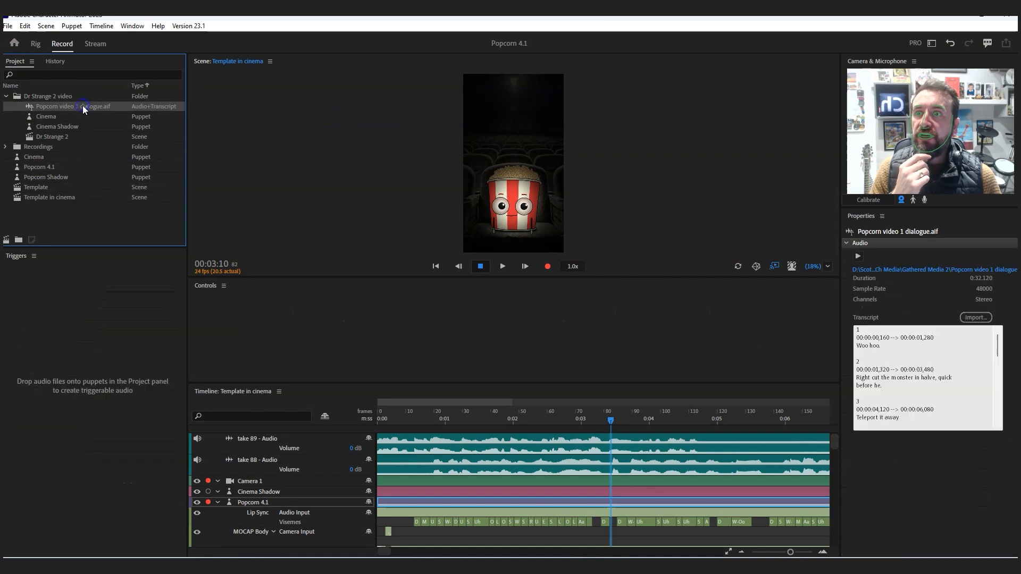
click(388, 554)
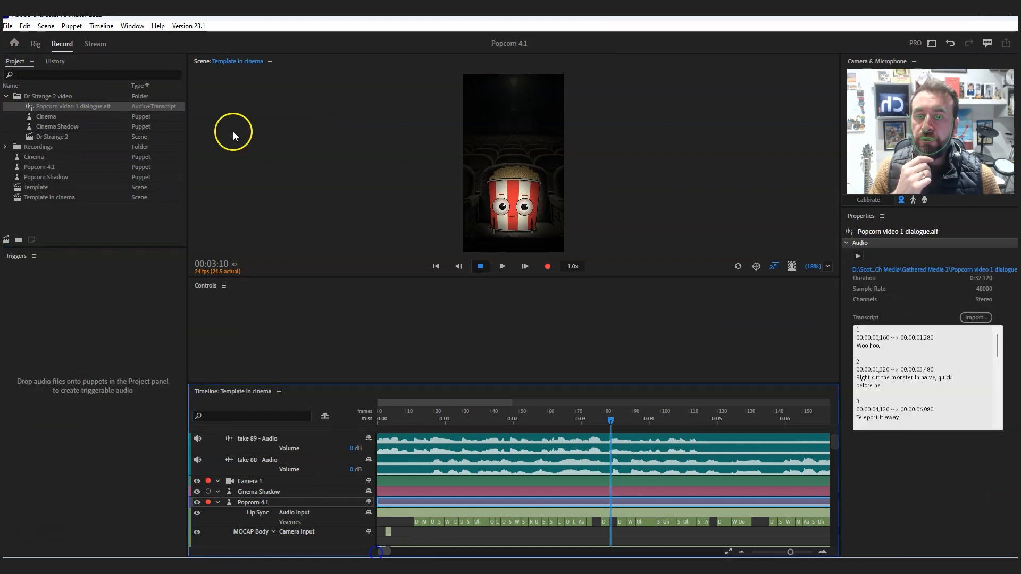
drag(58, 108, 337, 406)
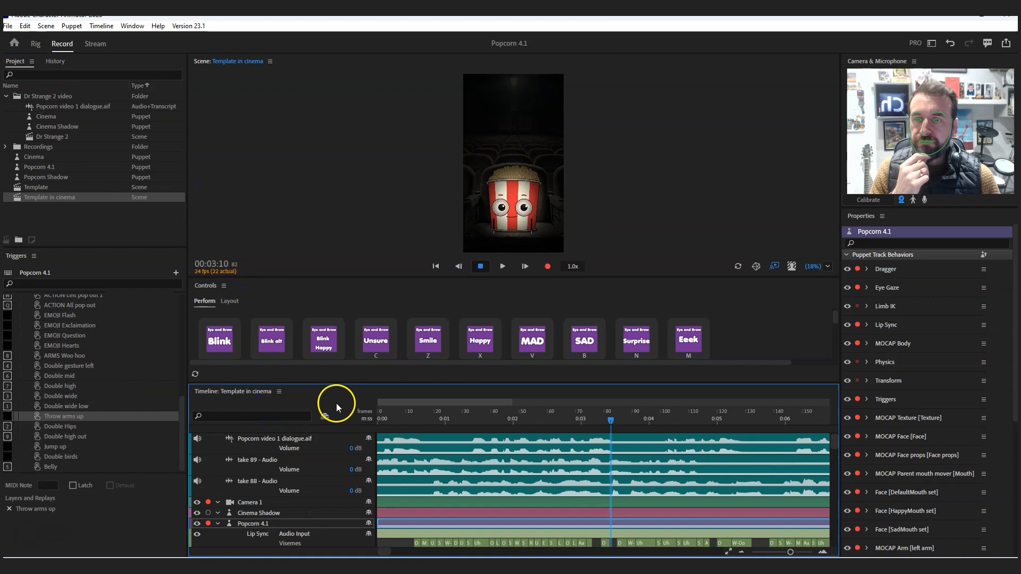
- Delete the take 89 and take 88 audio tracks and the Popcorn 4.1 puppet's Lip Sync audio input take
click(481, 471)
shift+click(484, 486)
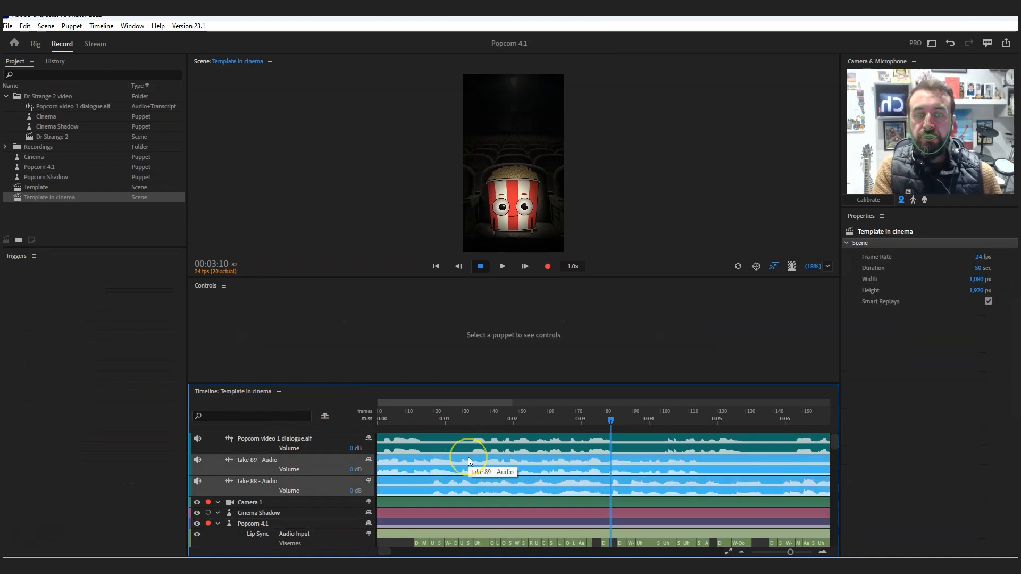
key(Delete)
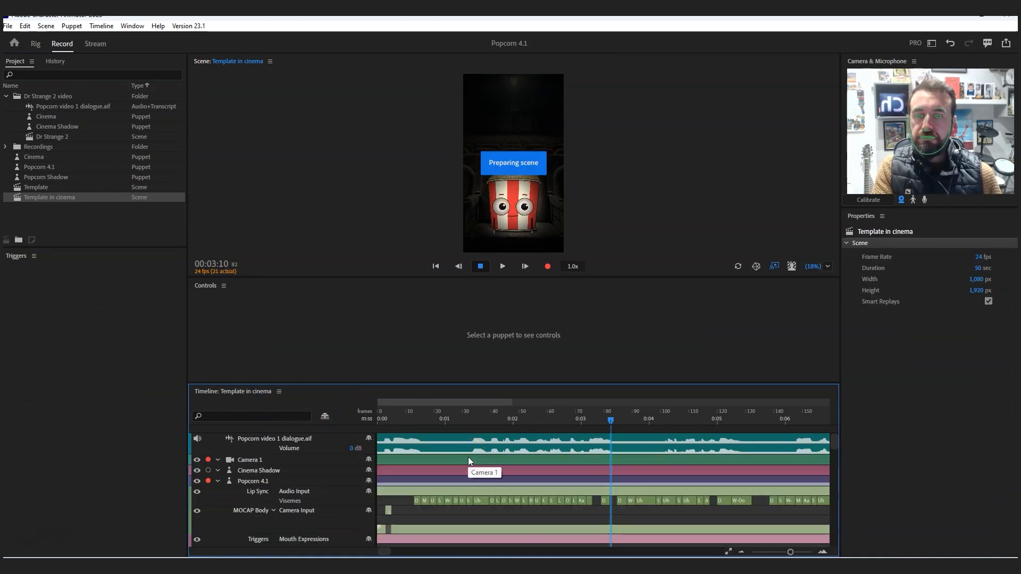
click(472, 492)
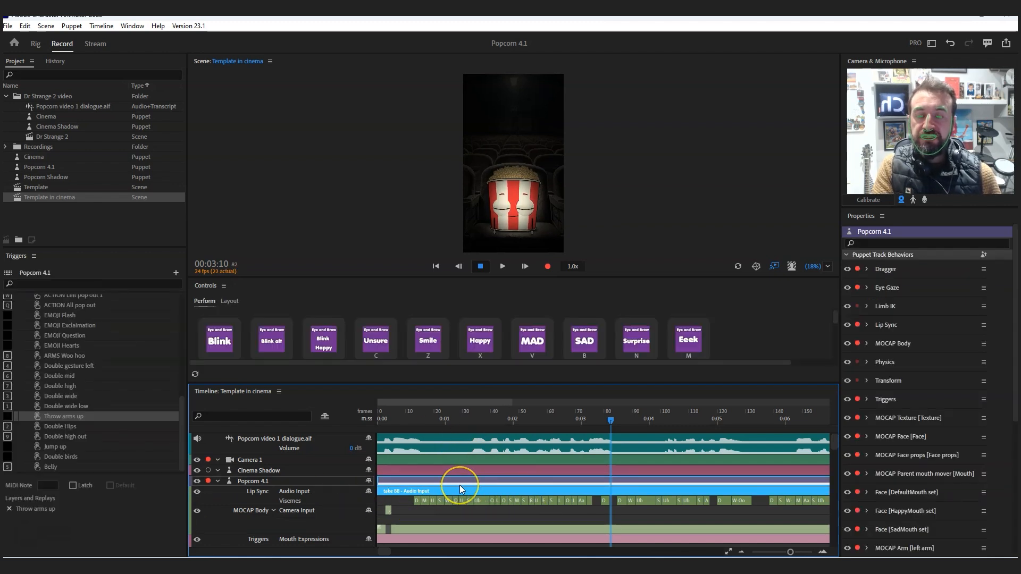
key(Delete)
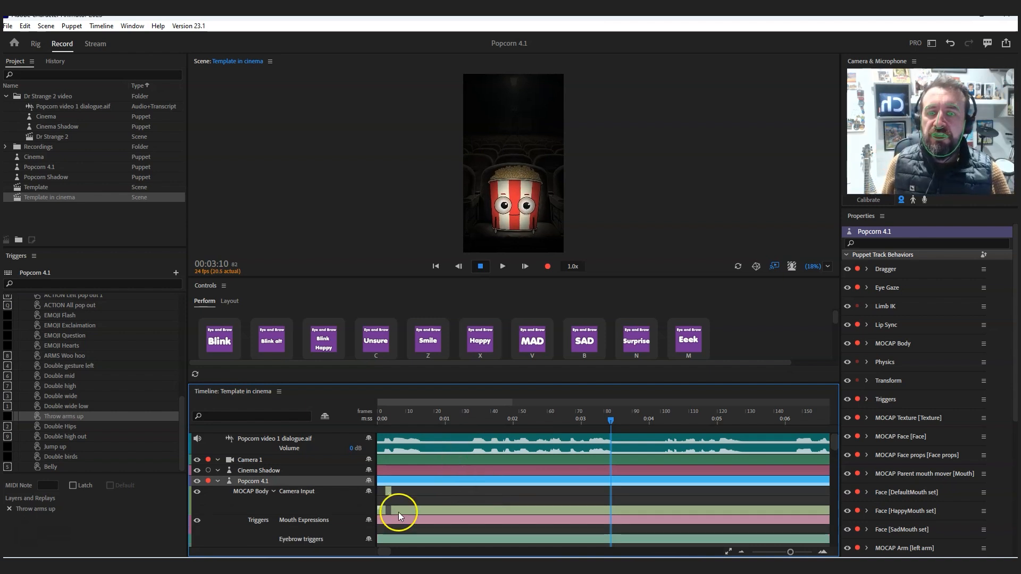
- Play the scene from frame 0 to about 00:03:15 to review the puppet with the imported dialogue and no lip sync take
click(388, 419)
drag(350, 414, 325, 415)
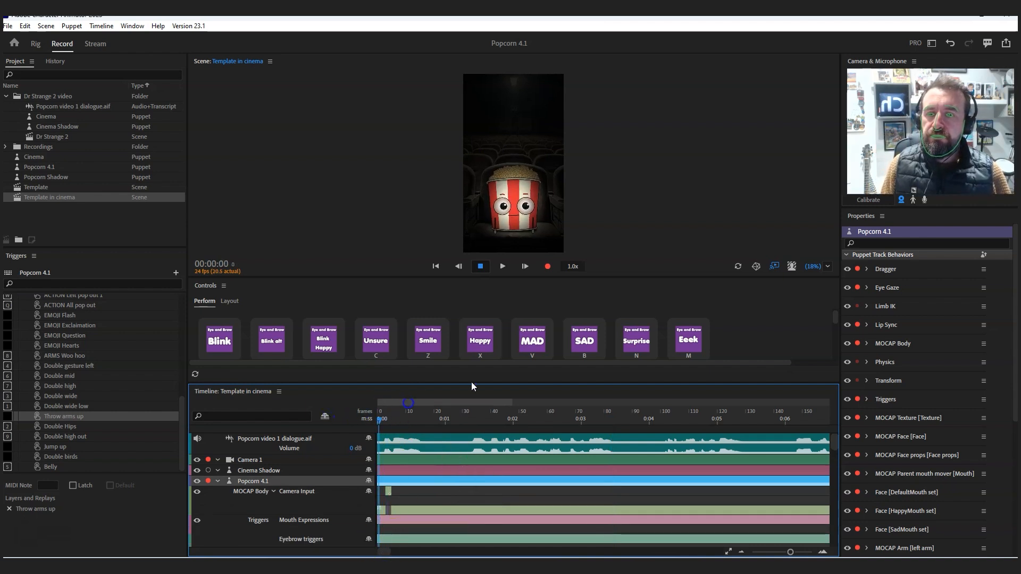
click(502, 267)
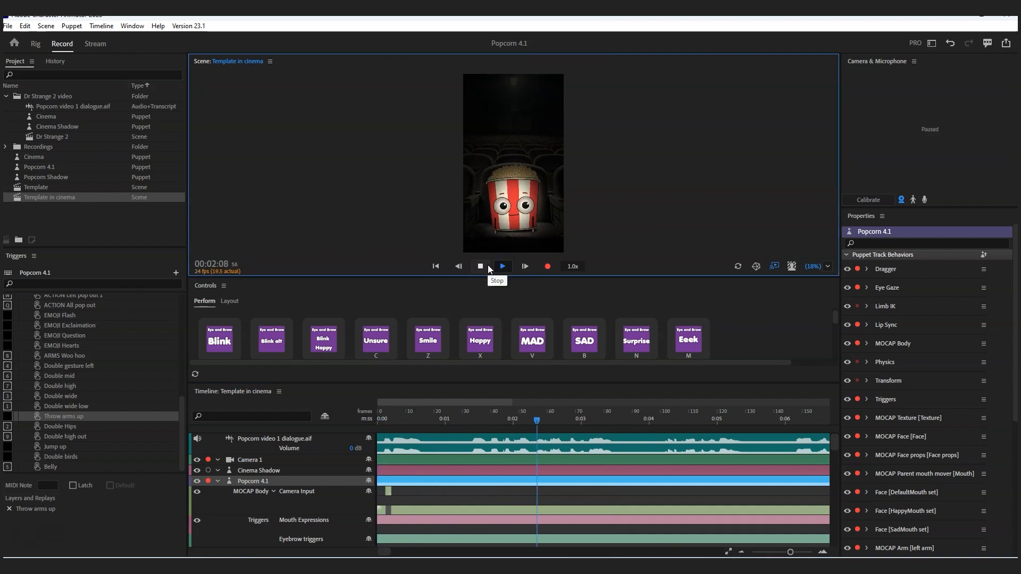
click(489, 267)
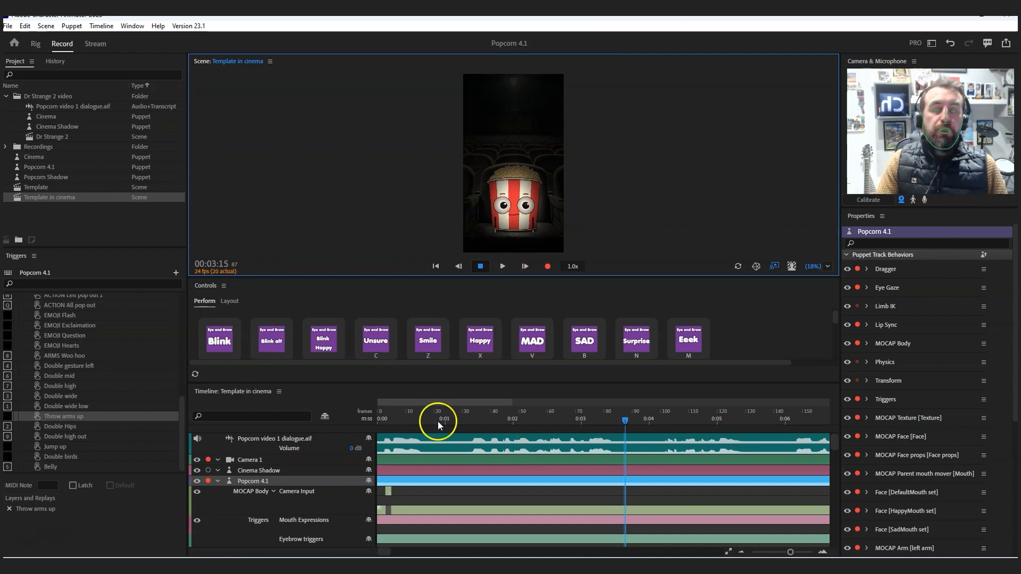
- Compute a lip sync take from scene audio for the Popcorn 4.1 puppet using the Popcorn video 1 dialogue.aif track
click(464, 439)
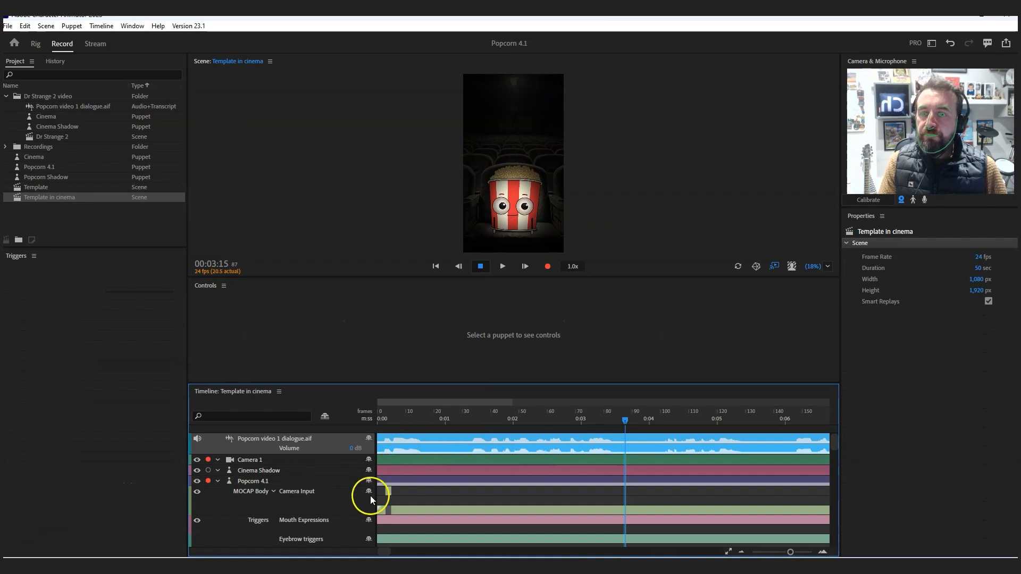
click(407, 480)
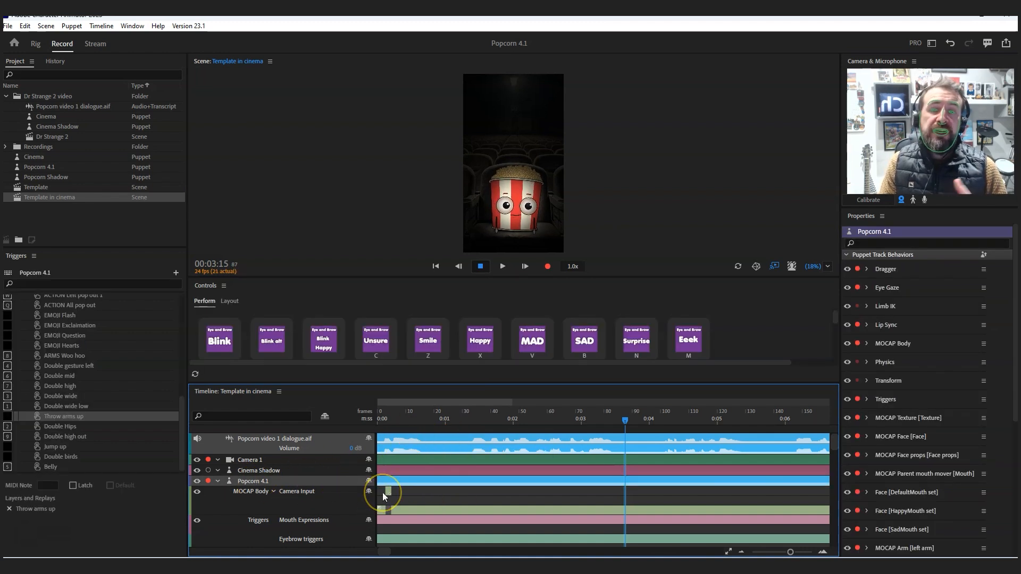
click(424, 440)
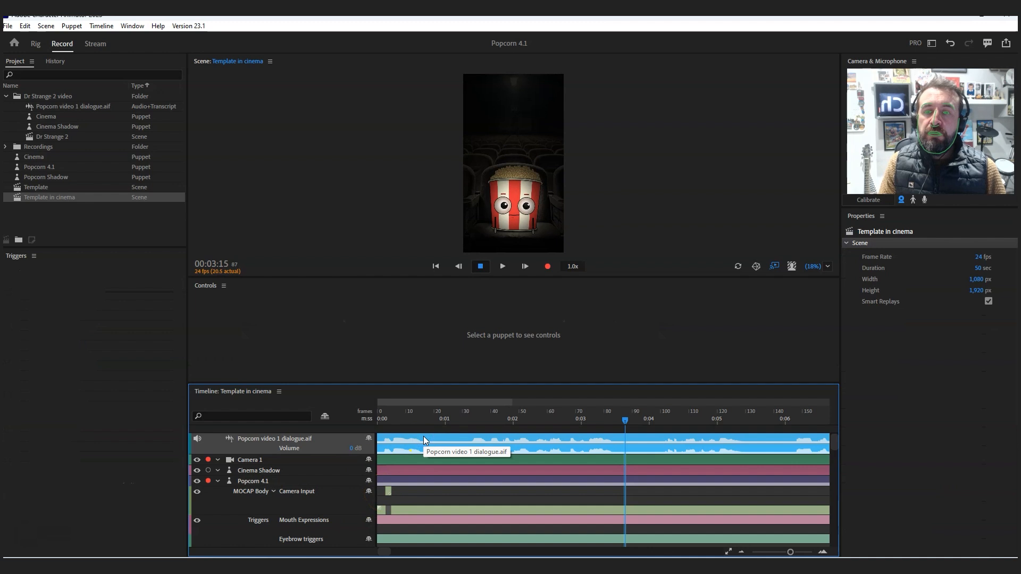
click(450, 482)
click(249, 488)
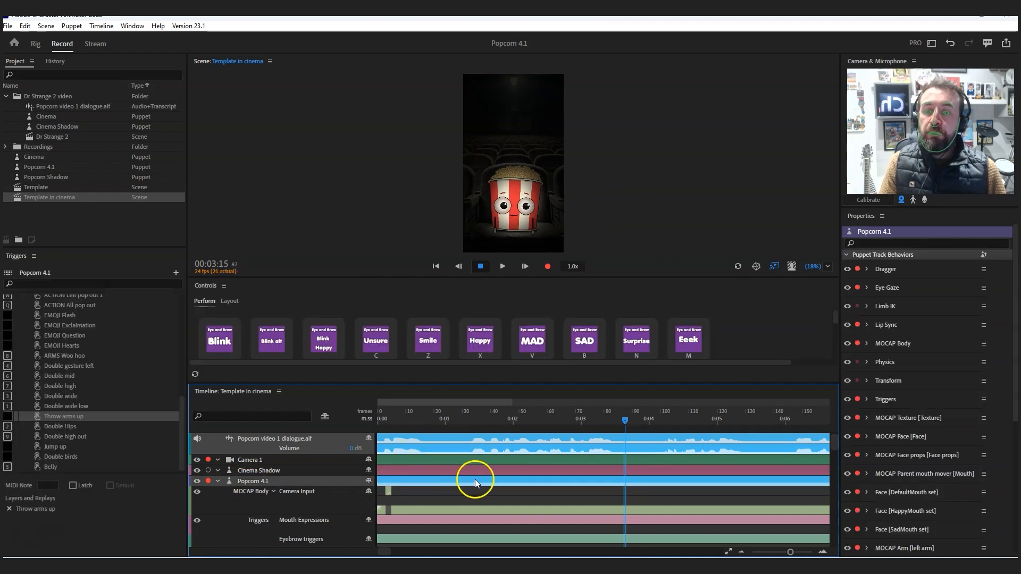
click(101, 26)
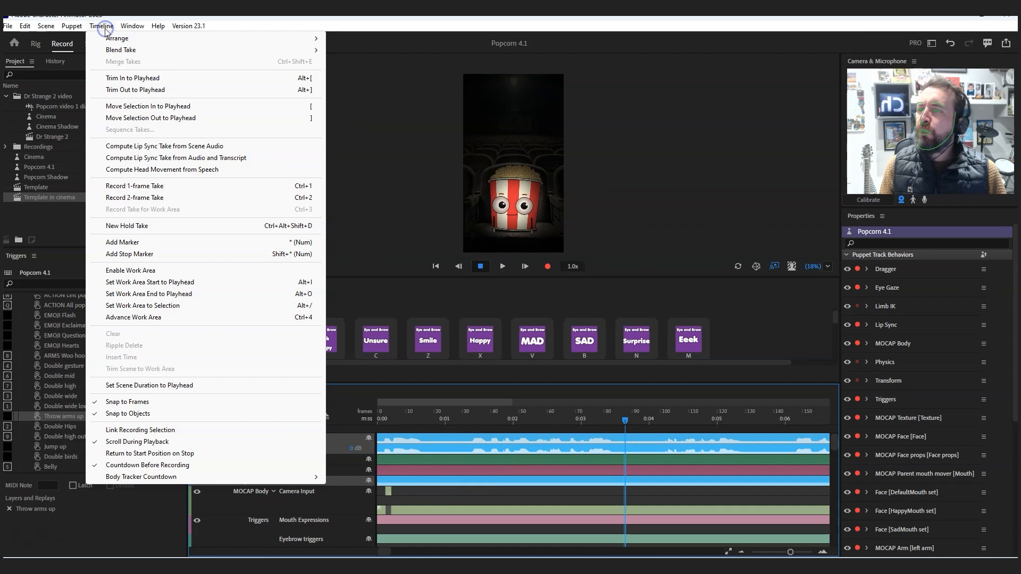
click(156, 146)
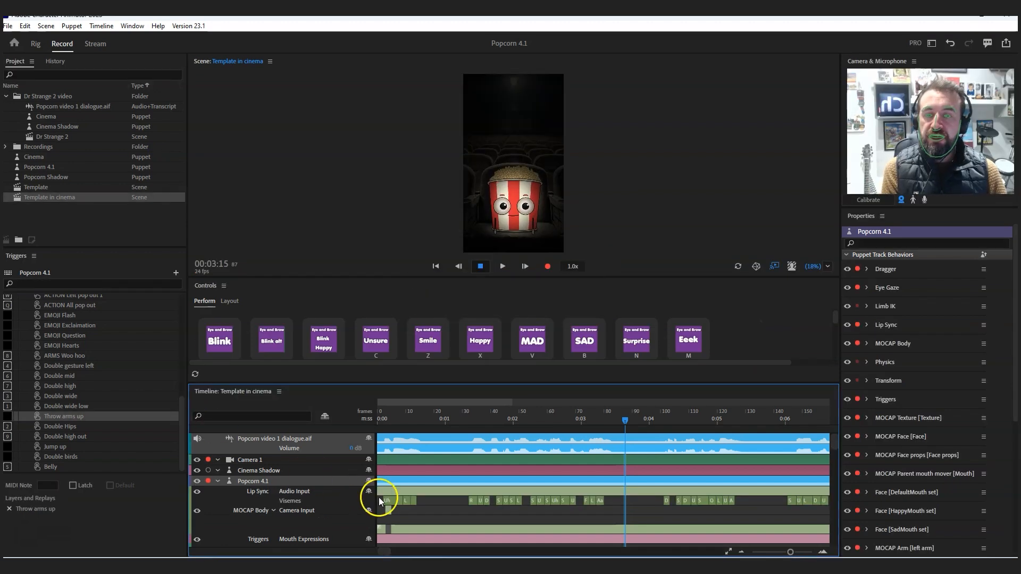
- Play the scene from frame 1 to about 00:03:14 to review the computed lip sync
click(381, 419)
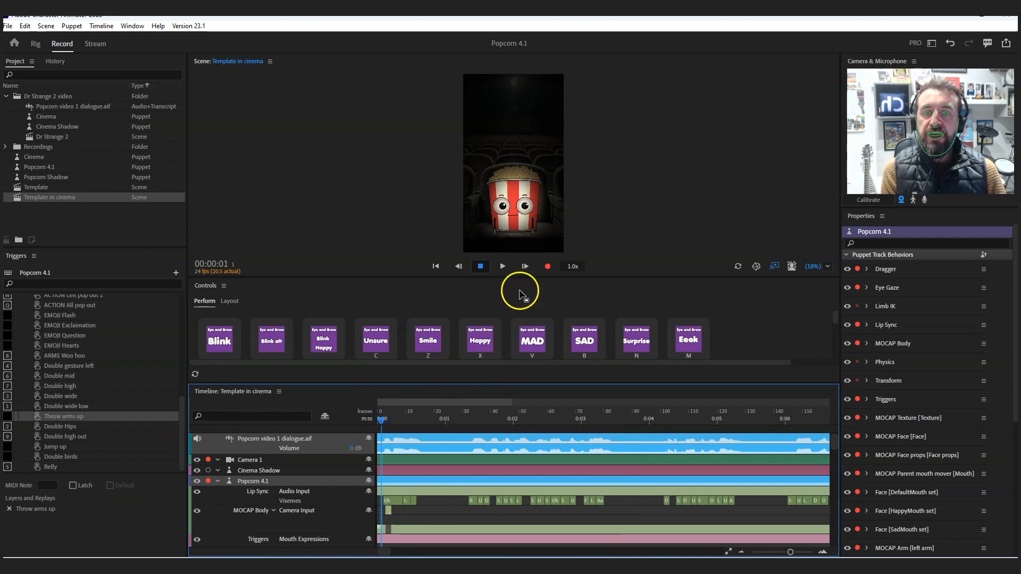
click(502, 267)
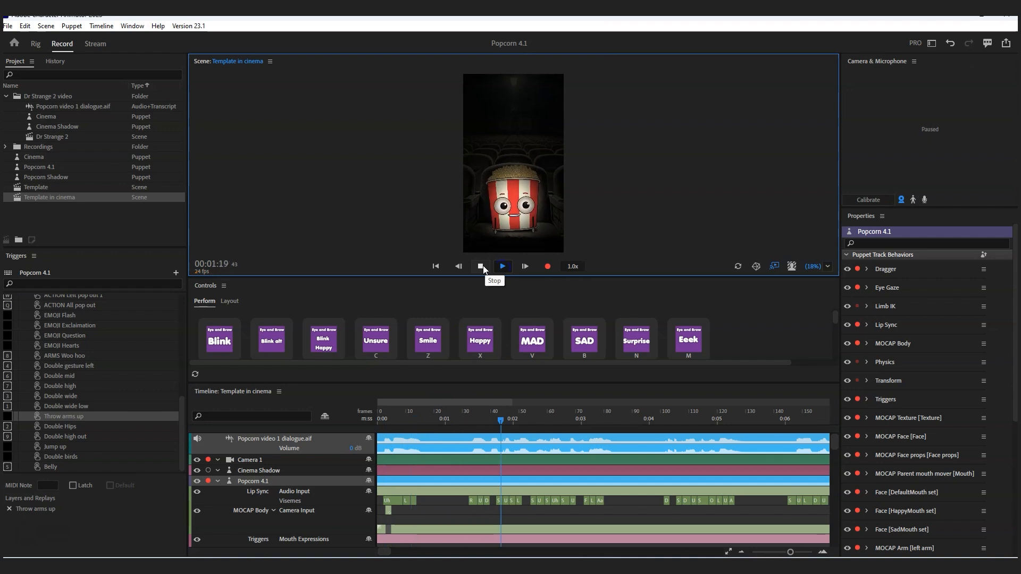
click(477, 268)
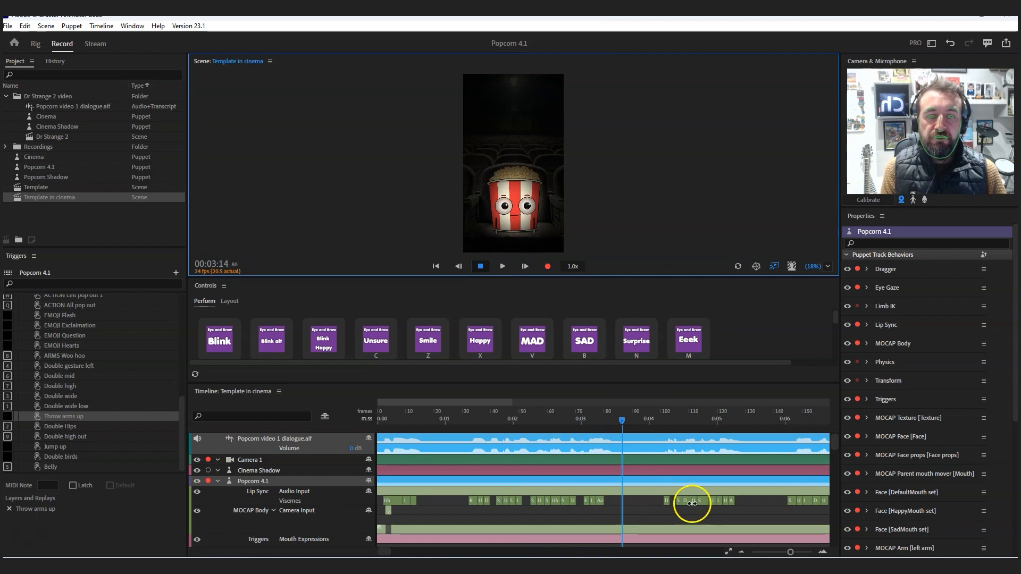
- Move the playhead to 00:03:05 and examine the replacement visemes offered for the S viseme near frame 60, without changing it
click(598, 422)
click(608, 502)
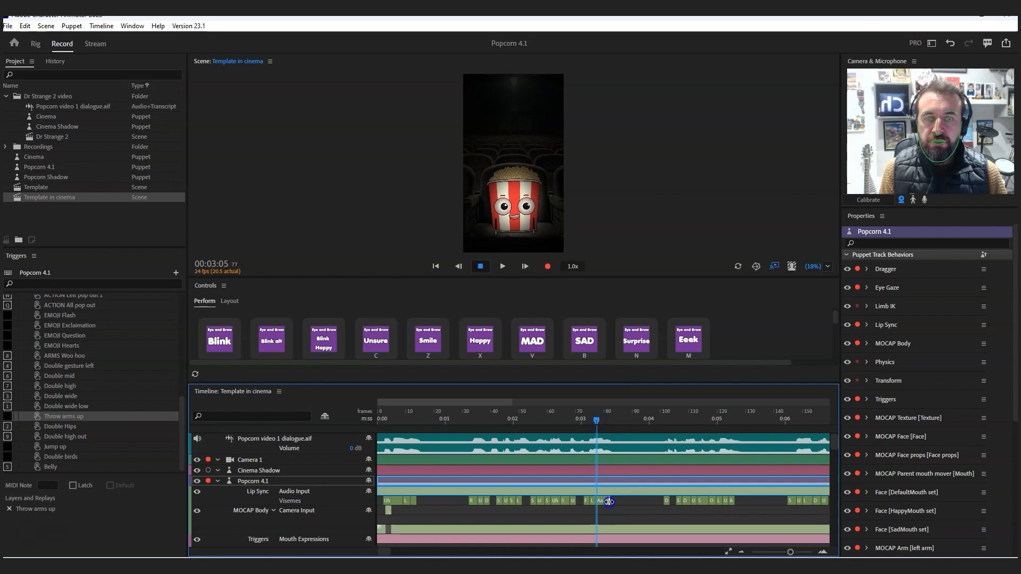
drag(610, 501, 548, 501)
right_click(549, 502)
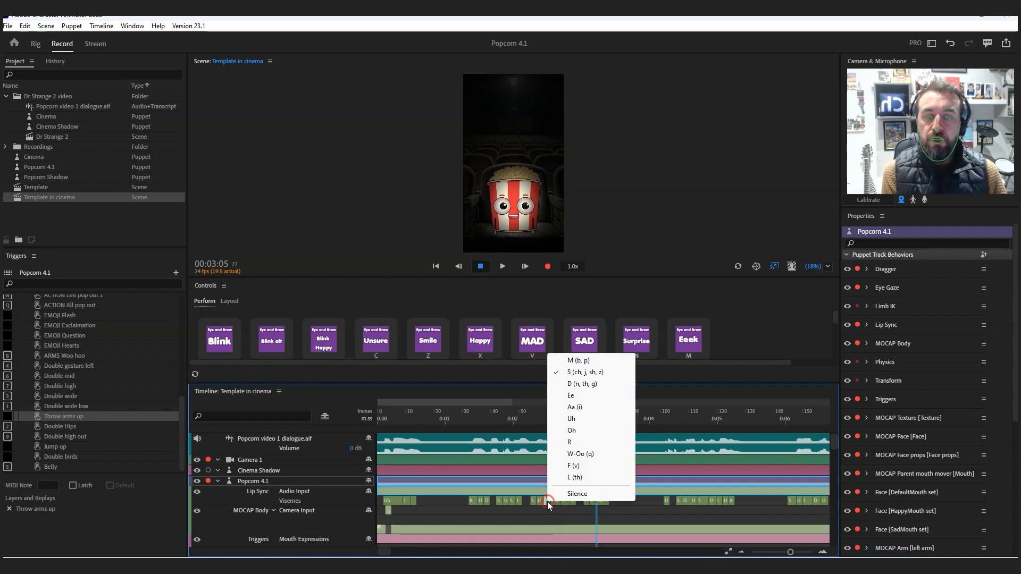
click(638, 511)
- Add an aa copy trigger from frame 77 to about 84 on the Mouth Expressions track and set the Aa viseme above it to Silence
drag(833, 443, 835, 449)
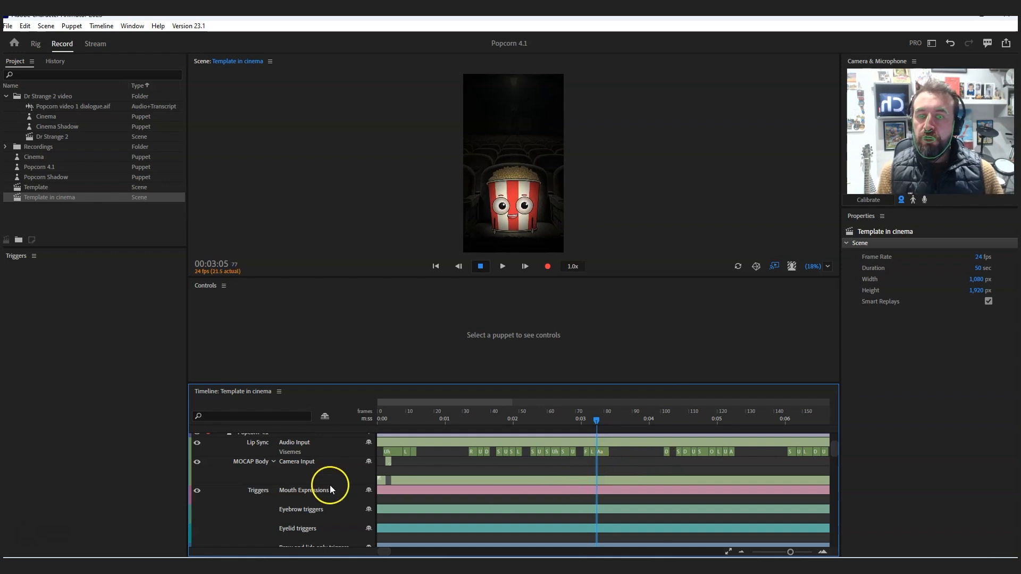
click(596, 500)
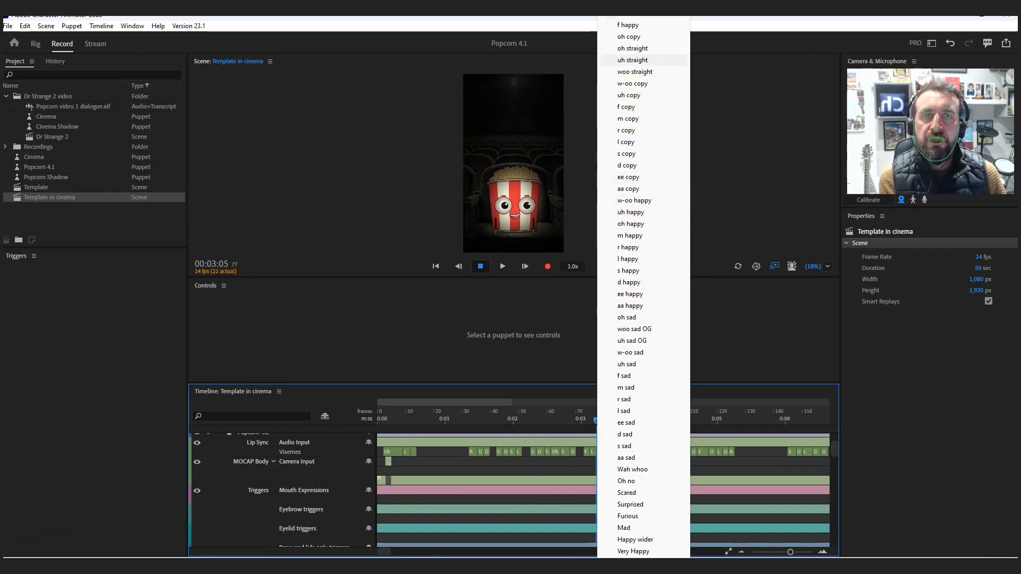
click(639, 189)
right_click(603, 455)
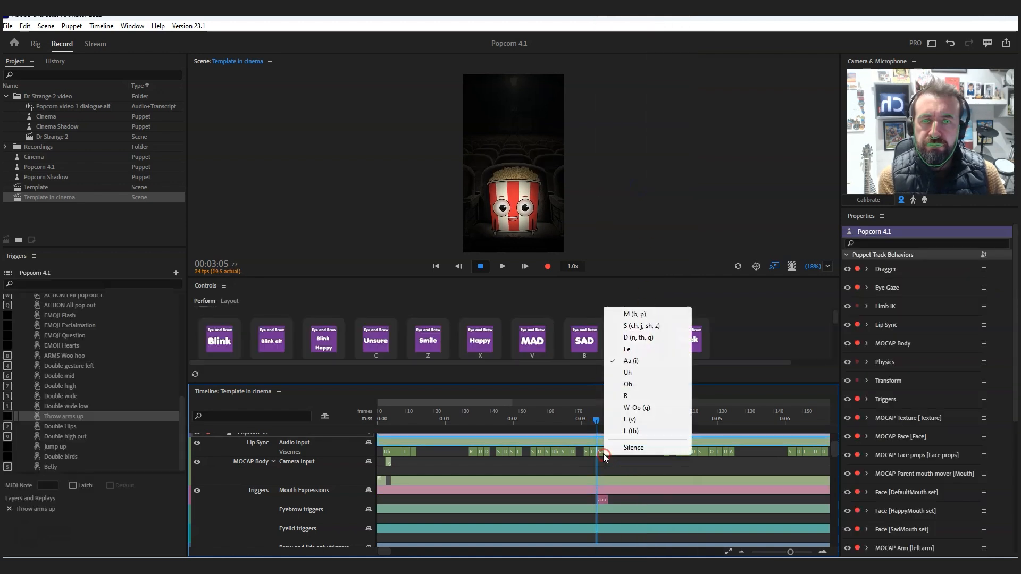
click(629, 451)
drag(609, 498, 615, 498)
- Scrub from 00:02:20 to about 00:03:15 to review the aa copy mouth trigger
click(579, 417)
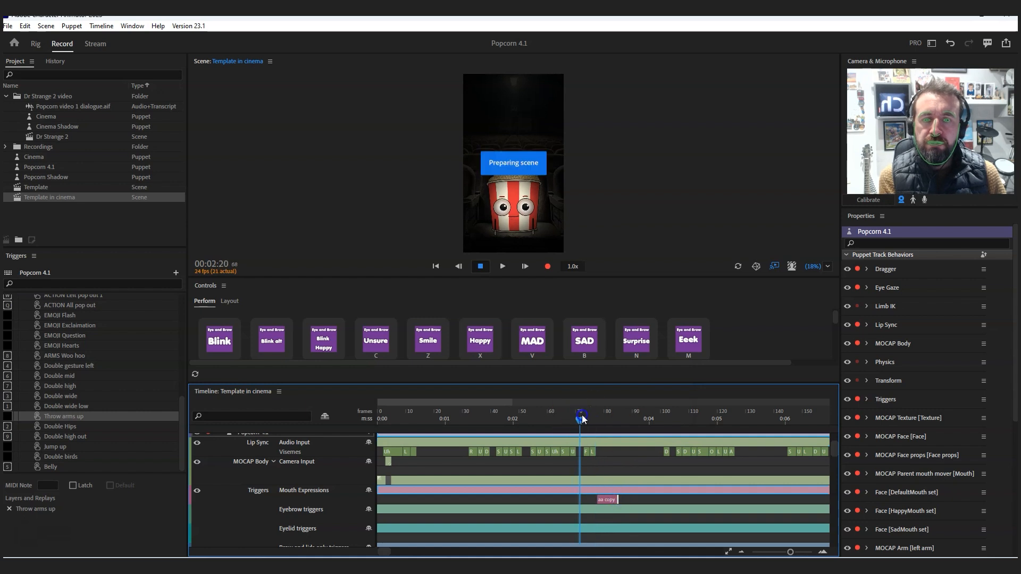
click(601, 419)
drag(601, 418, 627, 421)
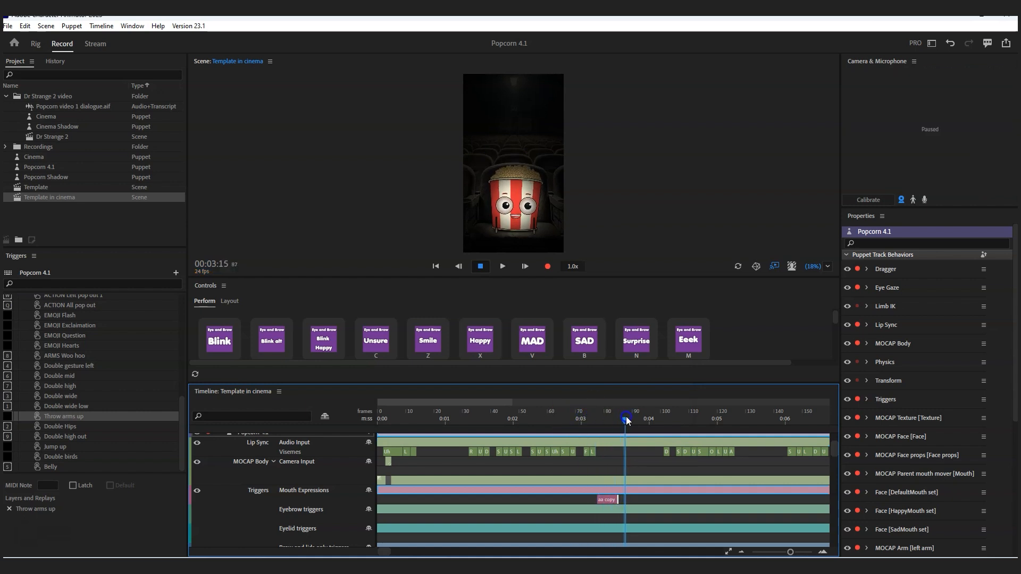
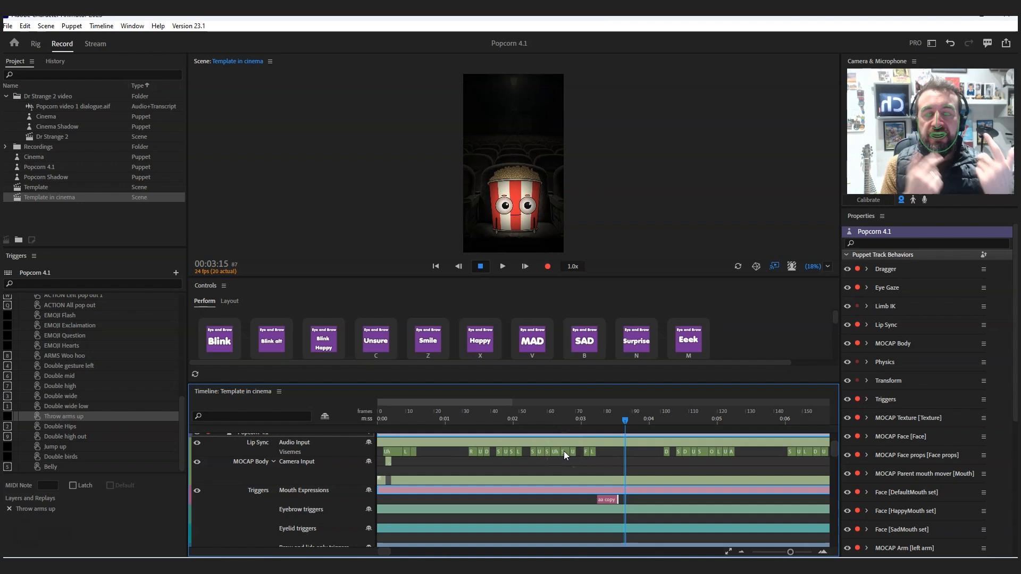
- Play the scene from just before the aa copy trigger to about 00:04:02 to review the mouth shape
click(667, 445)
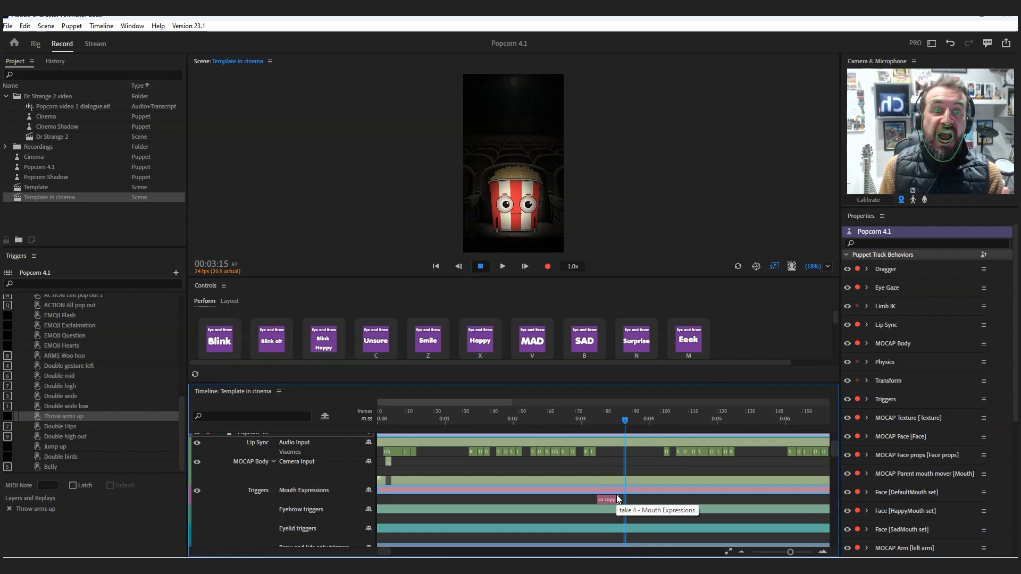
click(508, 203)
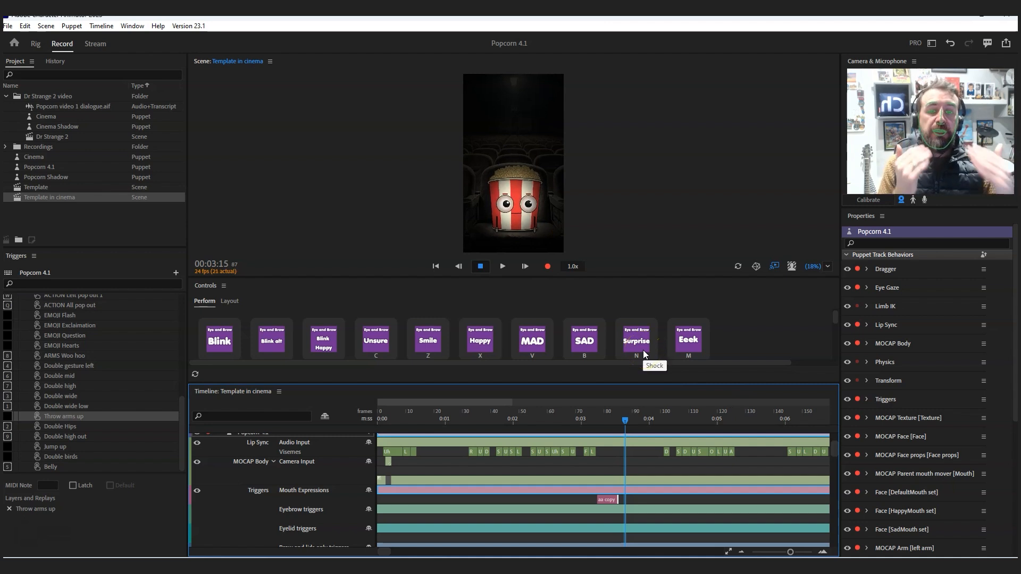
drag(581, 418, 575, 419)
click(484, 265)
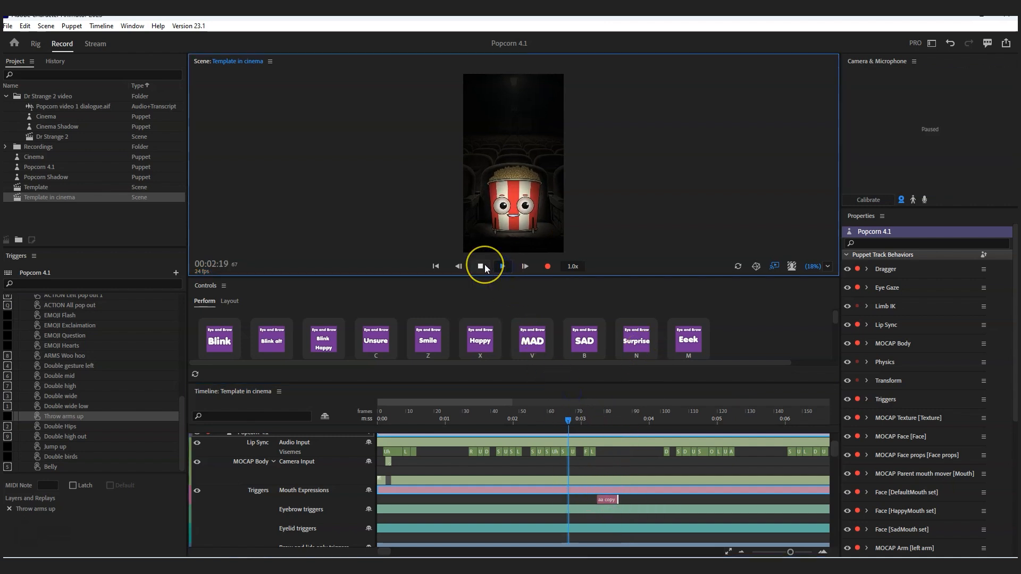
click(481, 267)
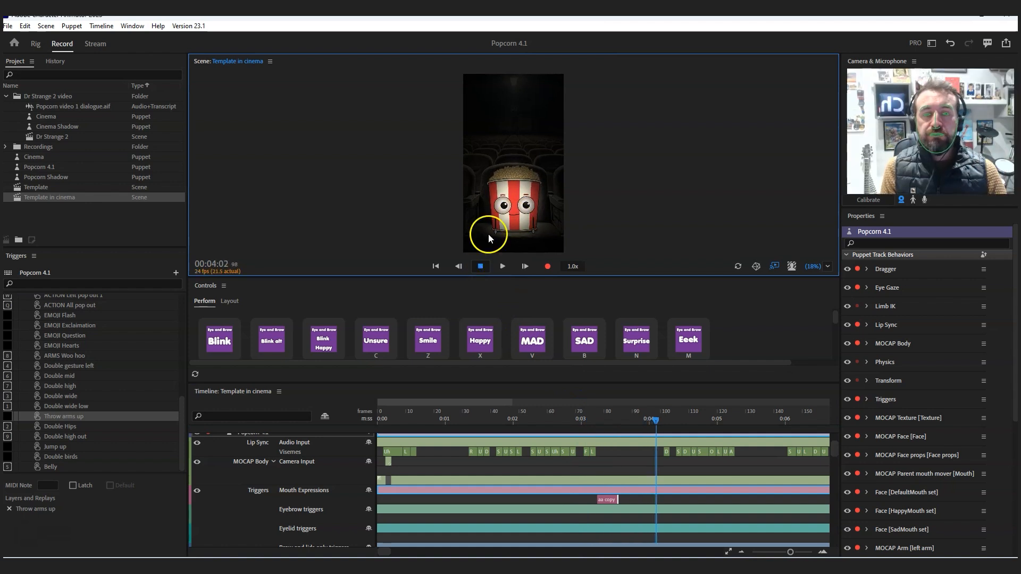
- Add an aa copy trigger at 00:05:04 on the Mouth Expressions track and set the Aa viseme above it to Silence
click(732, 419)
click(729, 419)
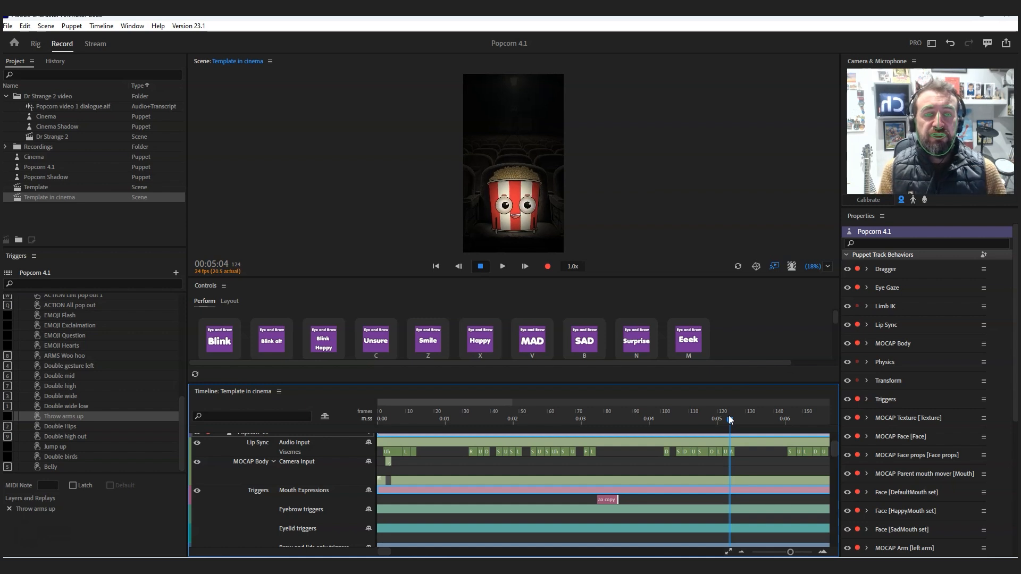
right_click(728, 501)
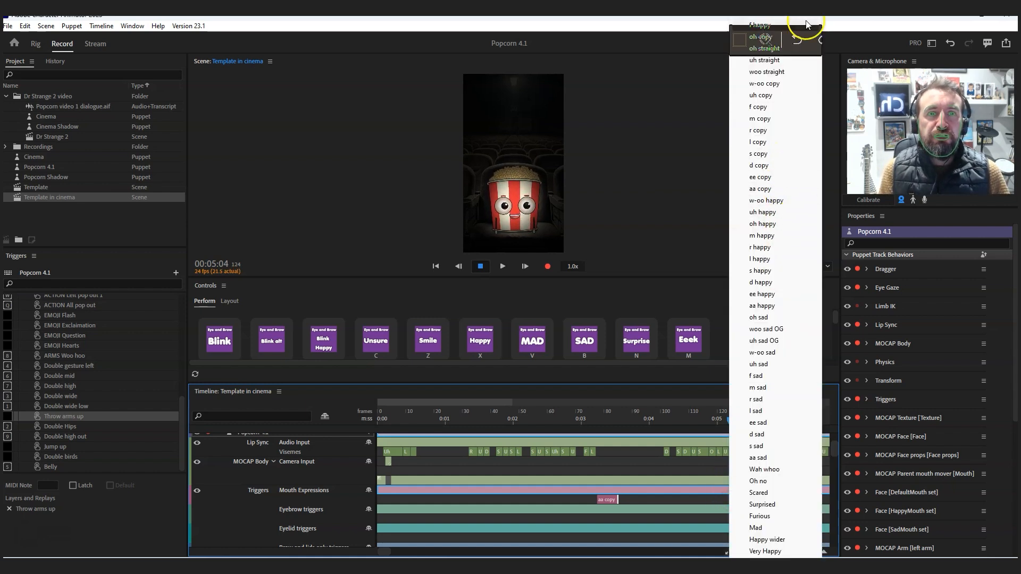
click(777, 189)
right_click(732, 452)
click(752, 449)
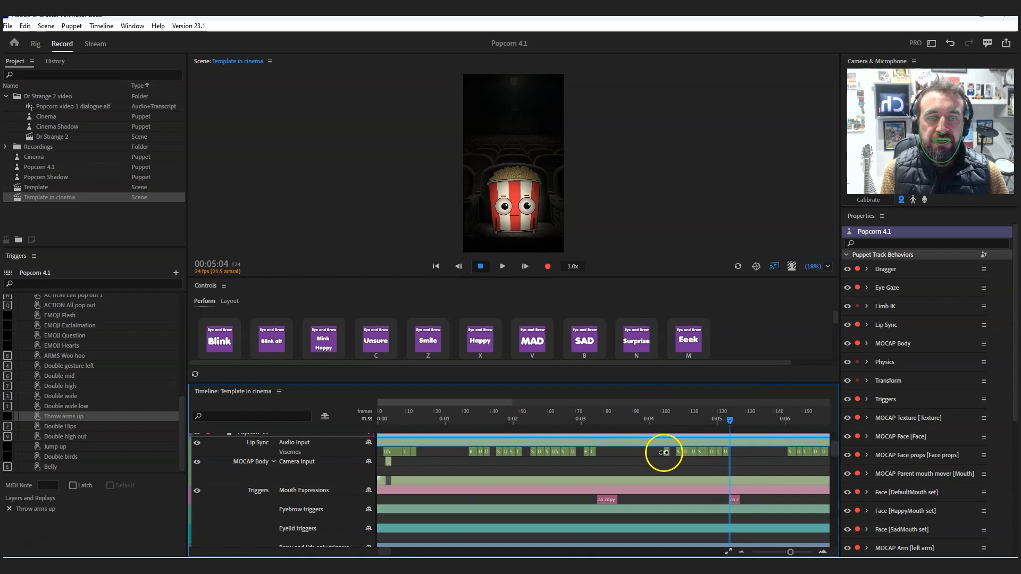
- Add a d copy trigger at 00:09:17 on the Mouth Expressions track and set the D viseme above it to Silence
drag(730, 420, 453, 441)
click(450, 494)
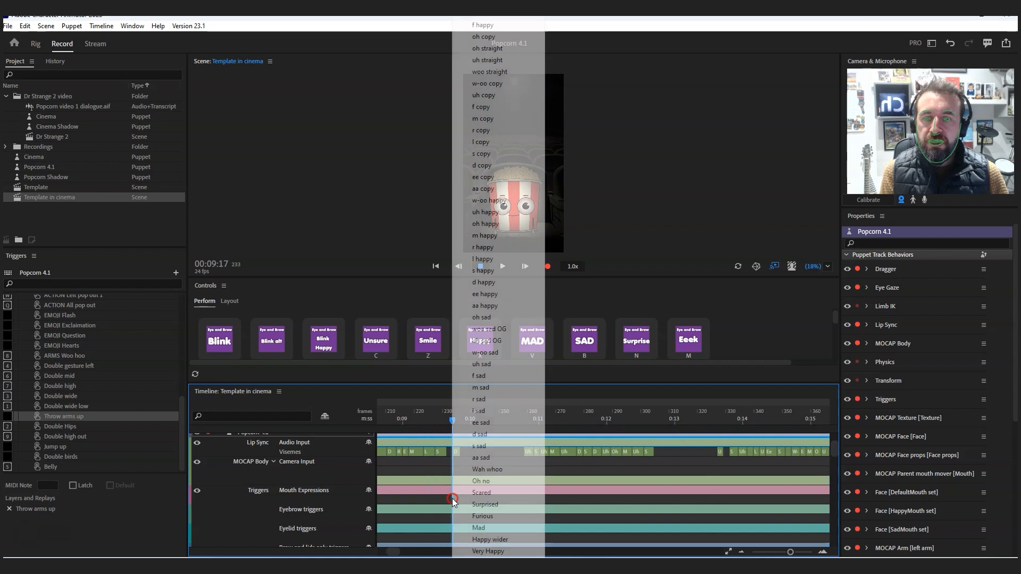
click(494, 165)
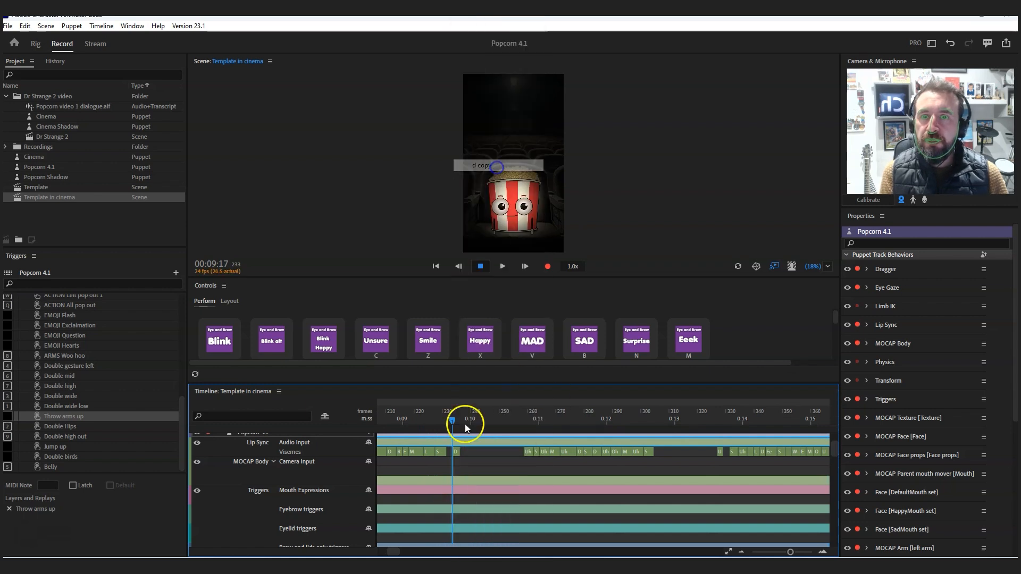
click(456, 452)
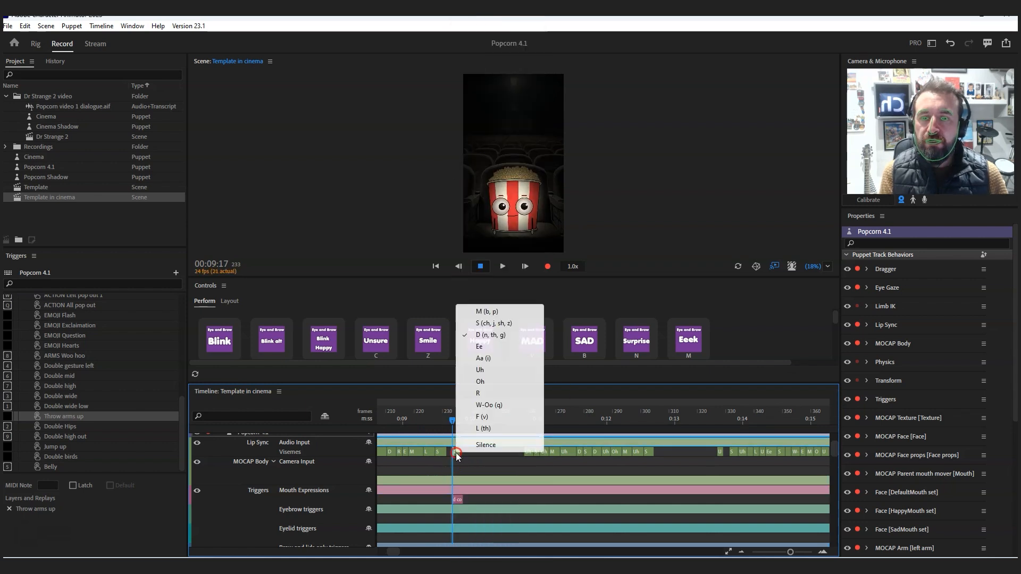
click(484, 443)
- Play the scene from 00:09:02 to review the d copy mouth trigger
click(410, 415)
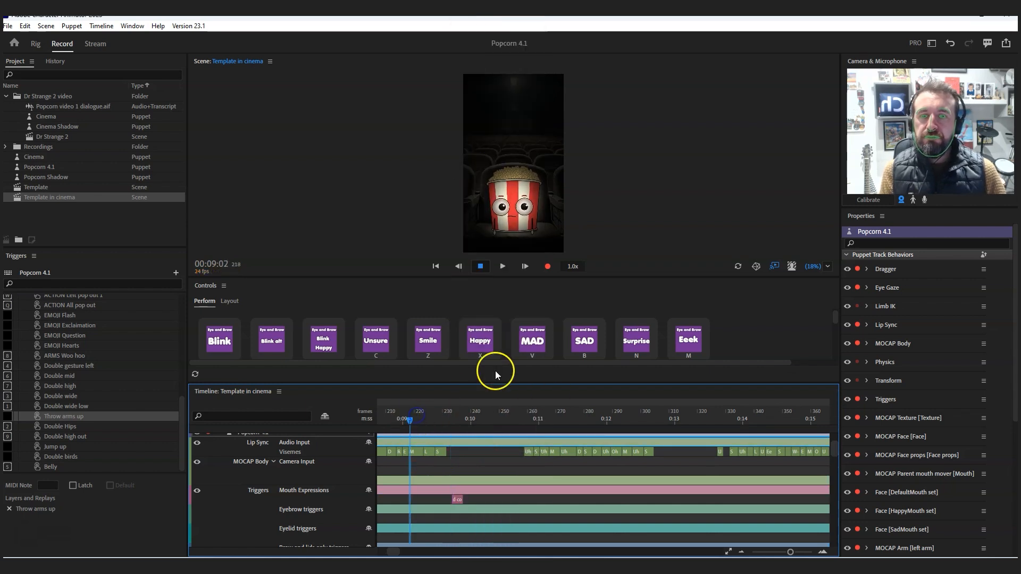
click(503, 266)
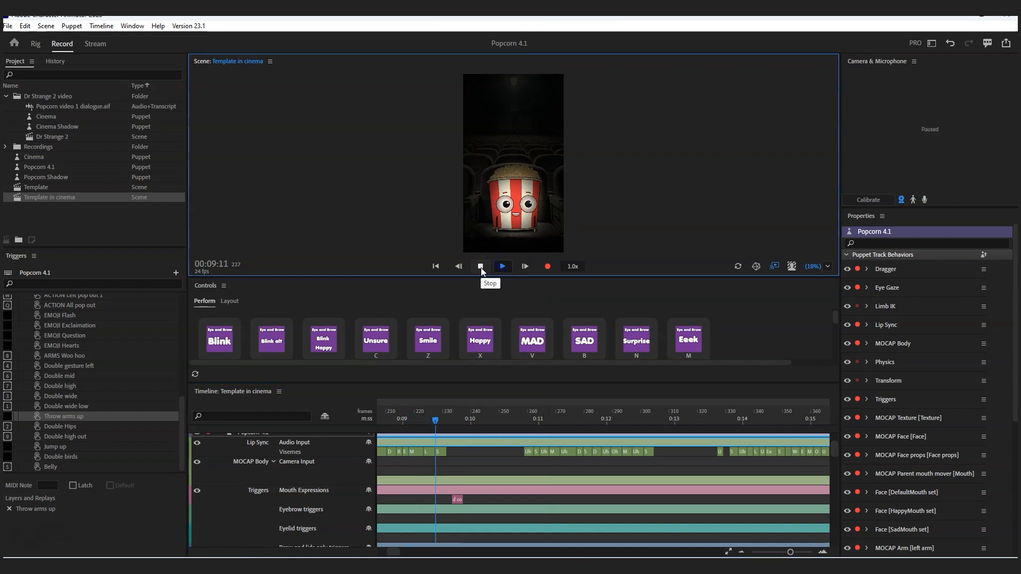
click(481, 267)
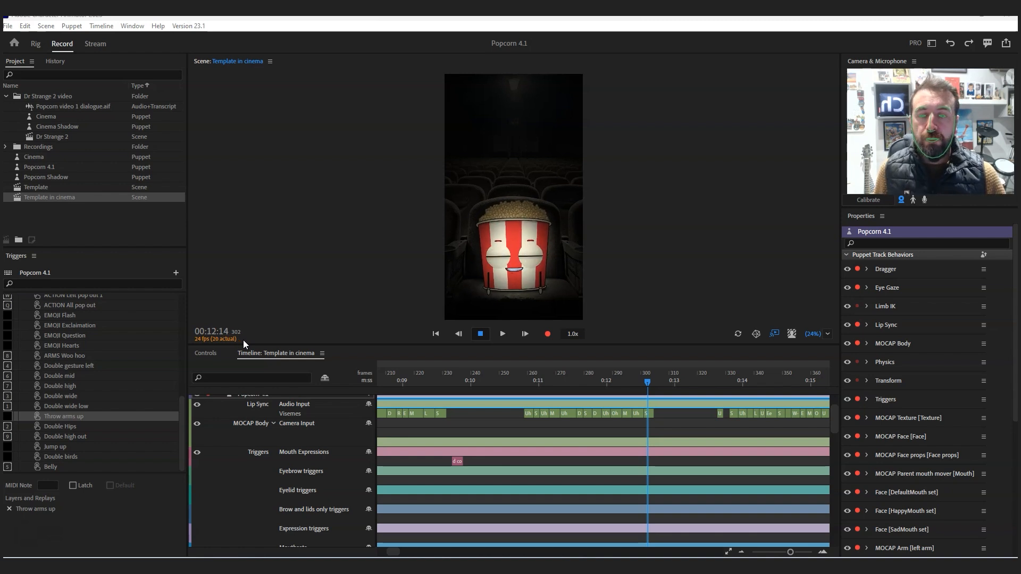
- Move the playhead to 00:00:22 and select the Camera 1 track to show its triggerable shots and replays
drag(399, 555, 383, 553)
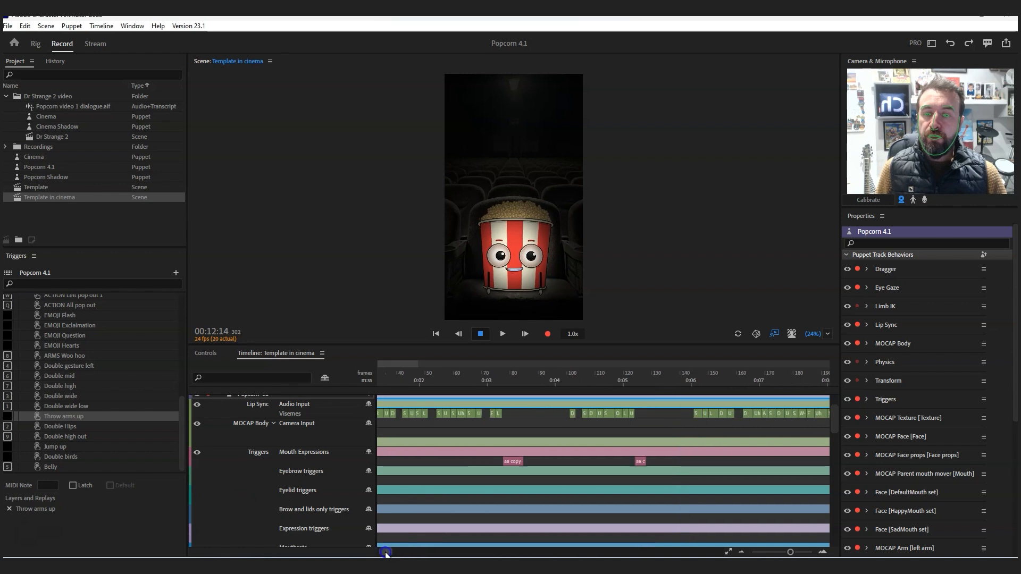
click(441, 375)
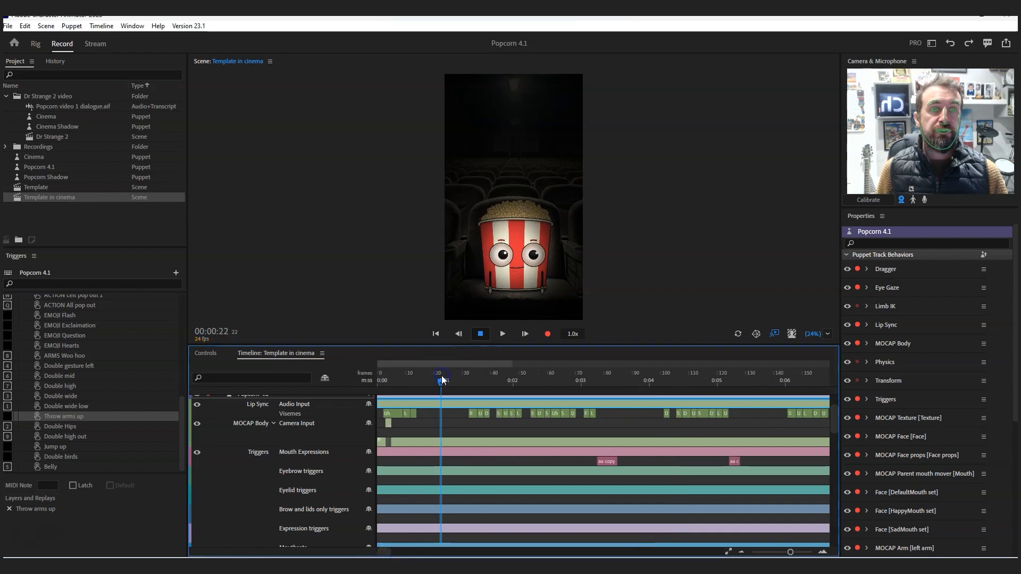
drag(837, 420, 838, 399)
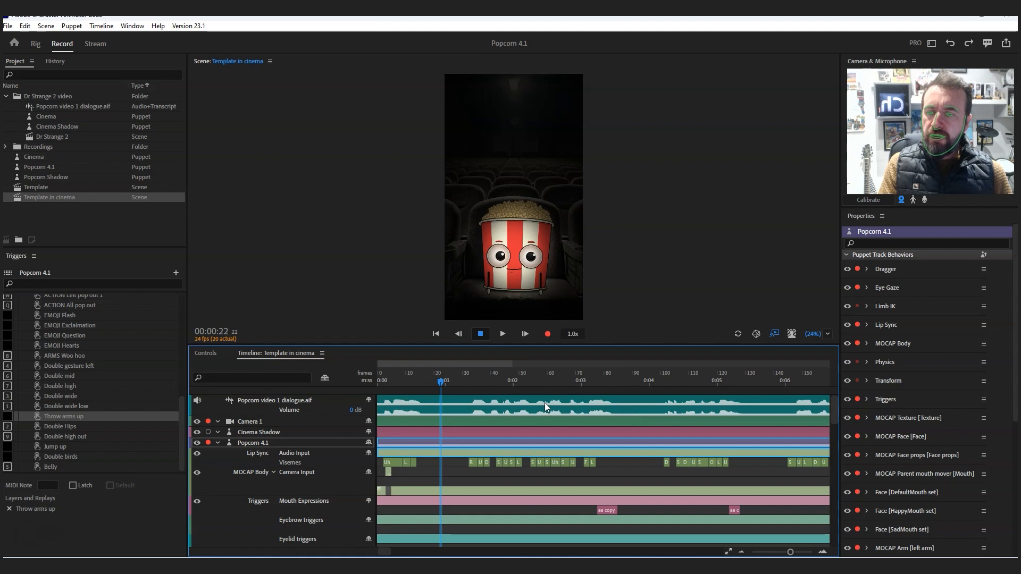
click(289, 425)
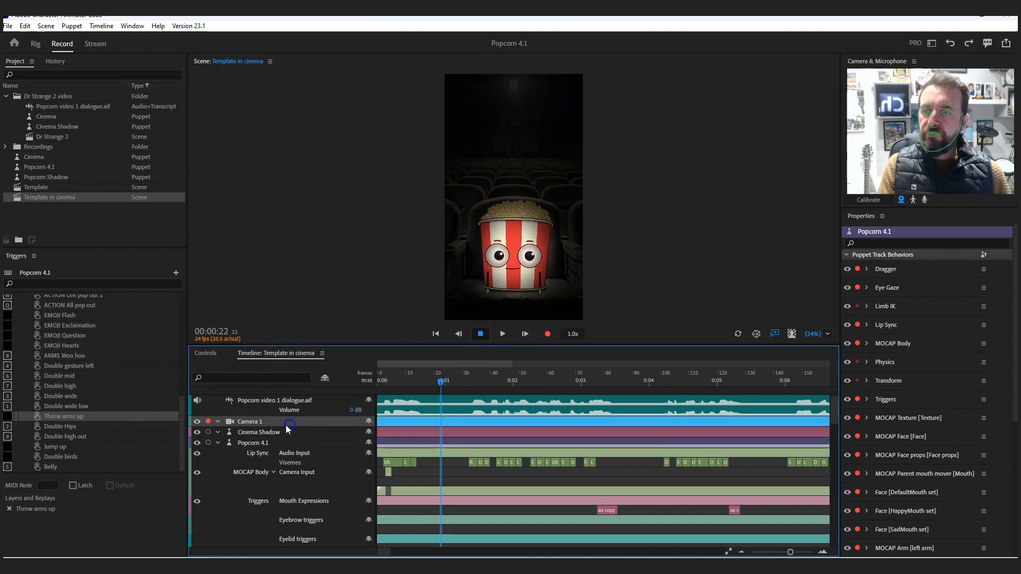
click(267, 423)
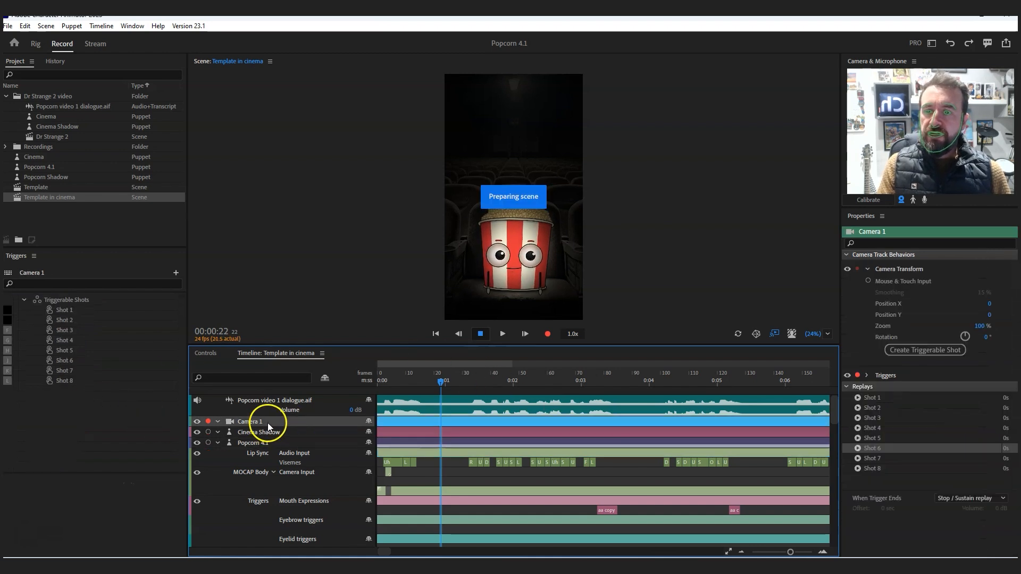
- Preview the Camera 1 replays from Shot 1 through Shot 8 in the scene
click(857, 398)
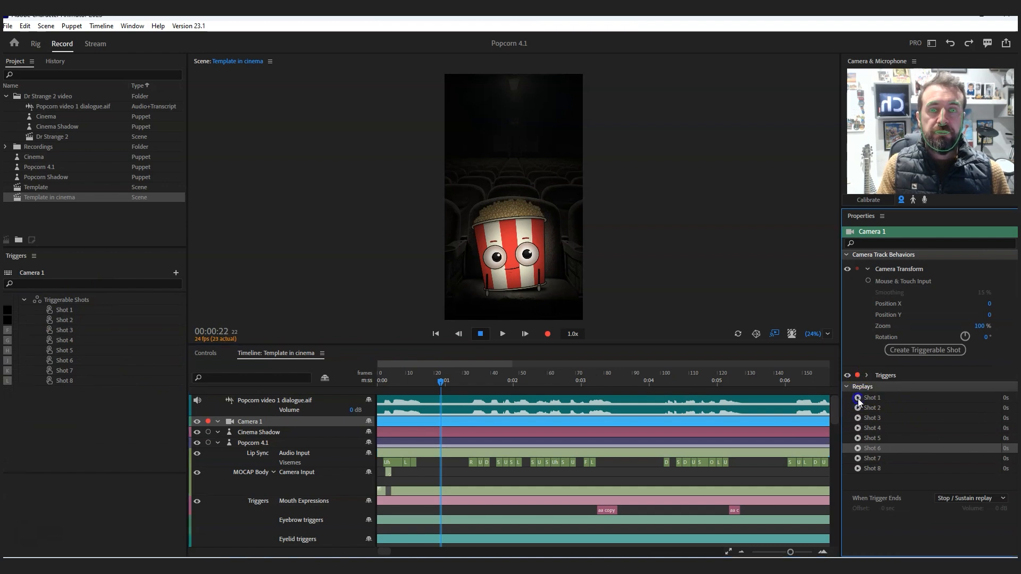
click(285, 422)
click(857, 407)
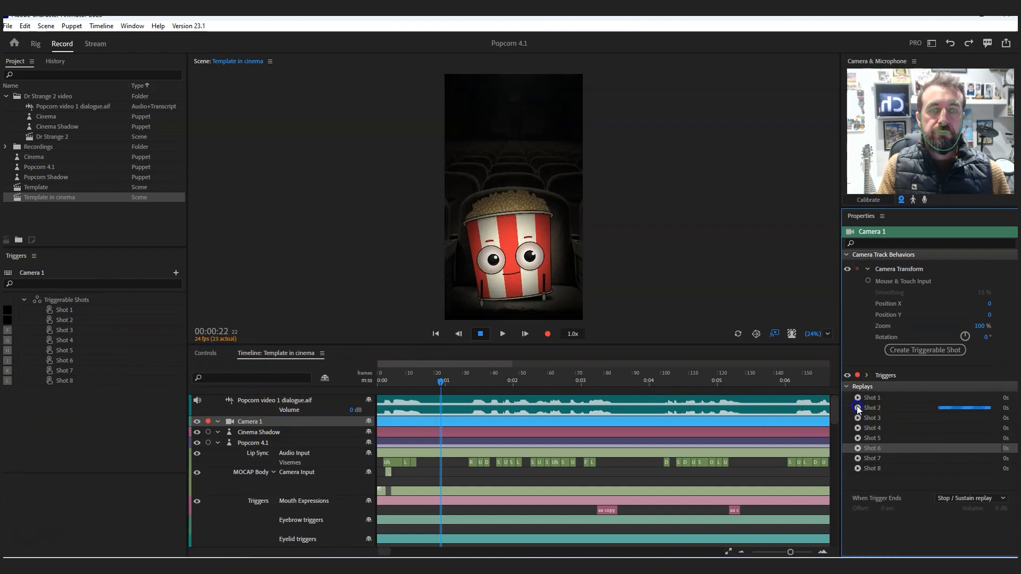
click(877, 399)
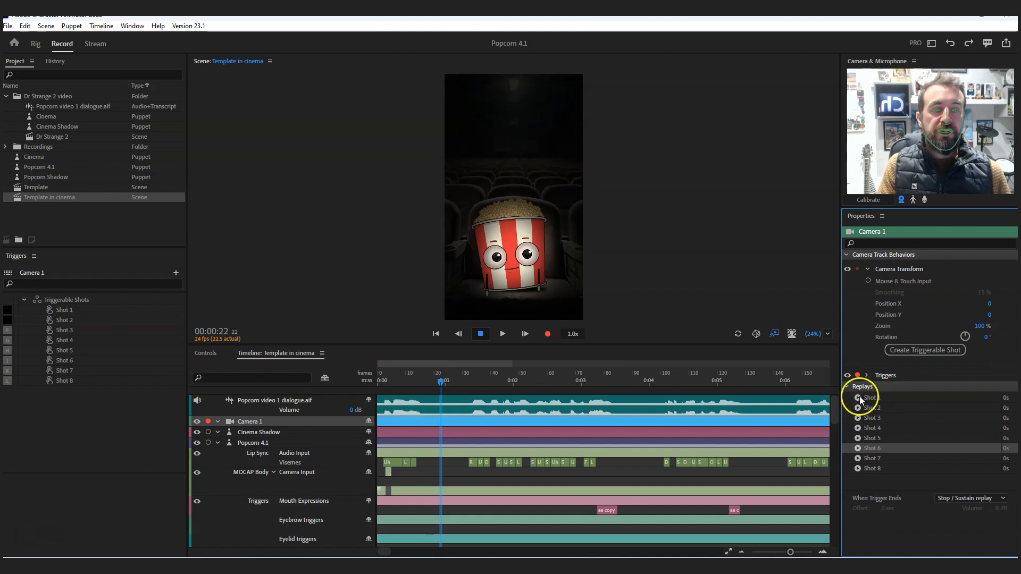
click(858, 407)
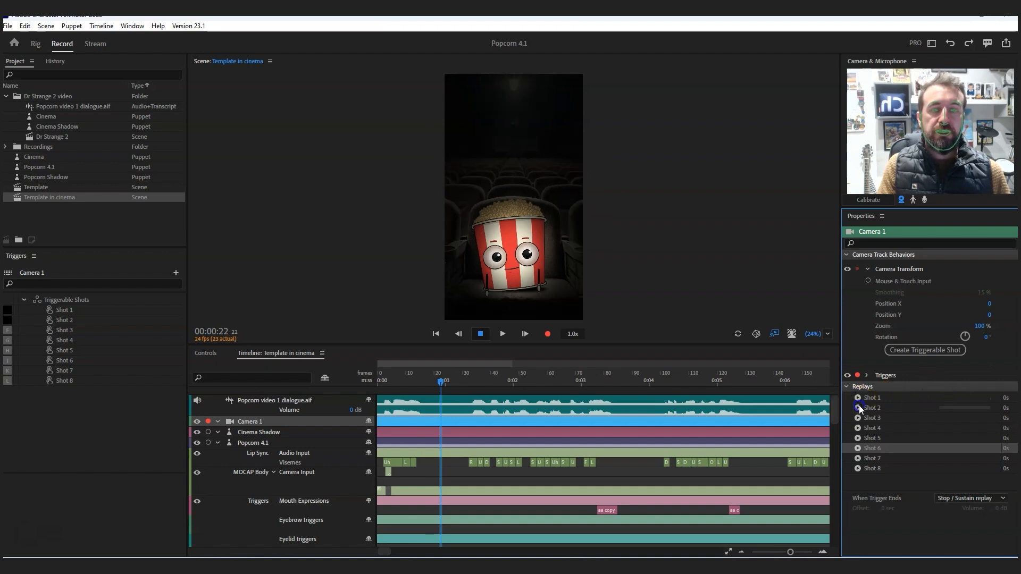
click(858, 418)
click(860, 428)
click(858, 439)
click(857, 451)
click(856, 459)
click(858, 468)
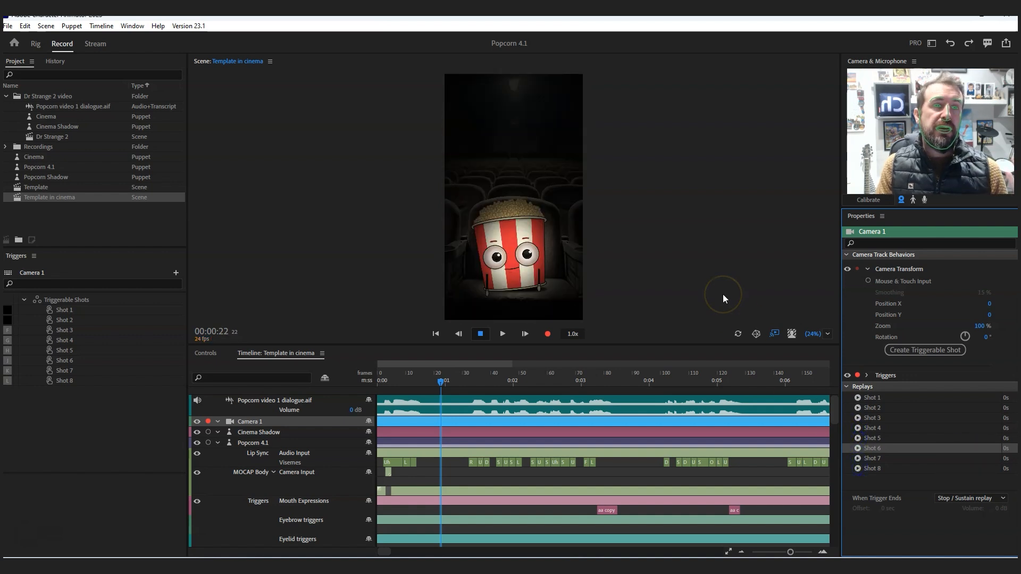
click(604, 302)
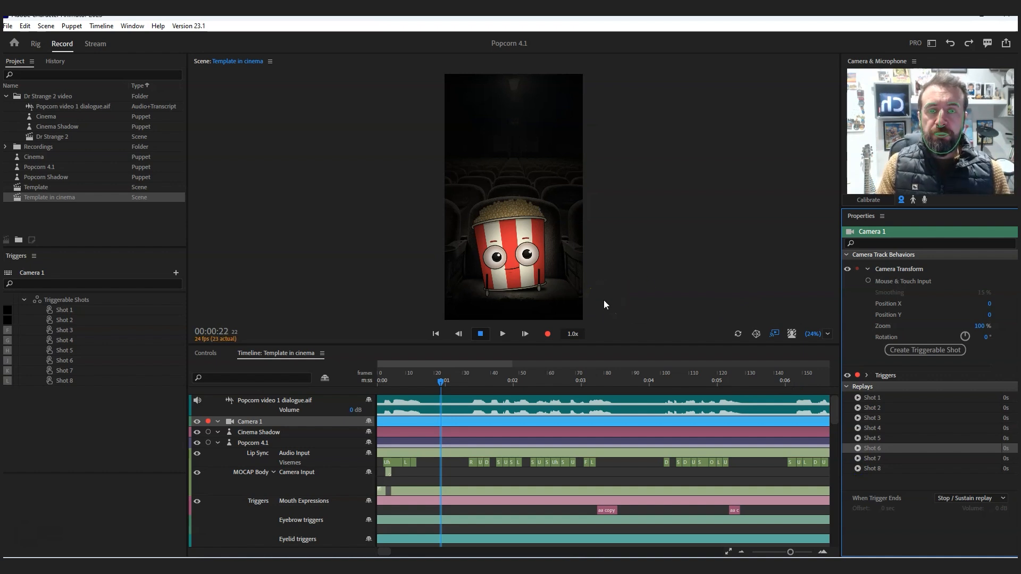
click(505, 342)
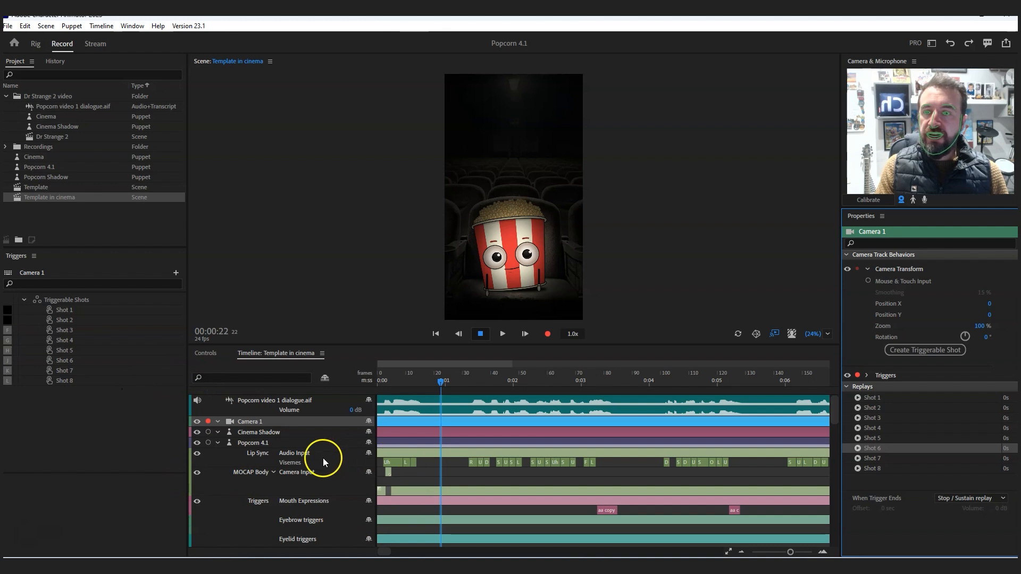
- Record a Camera 1 take from frame 0 to 00:18:00, triggering Shot 4 at about frame 98 and Shot 6 at about frame 350
drag(437, 381, 319, 387)
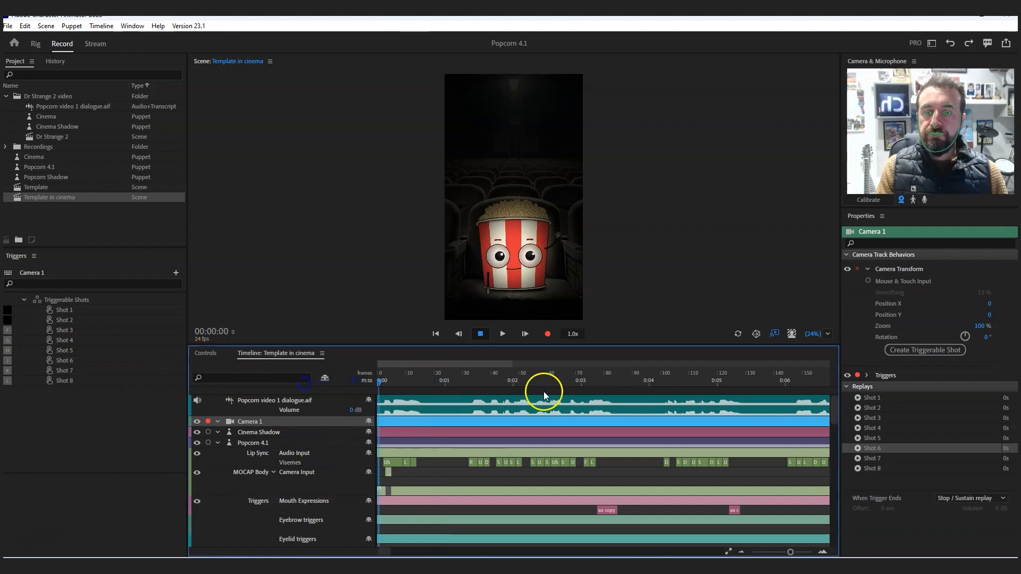
click(547, 333)
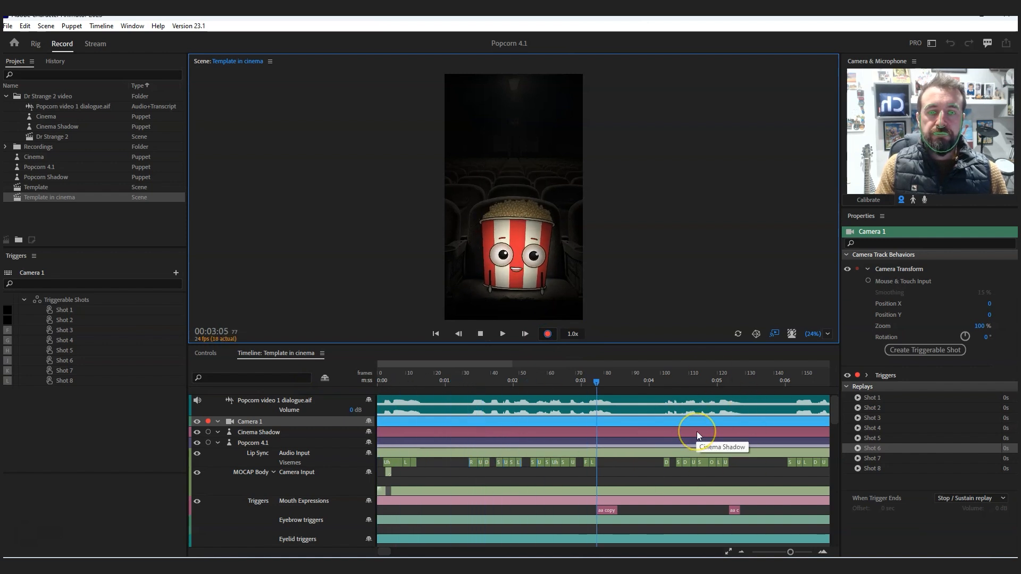
key(g)
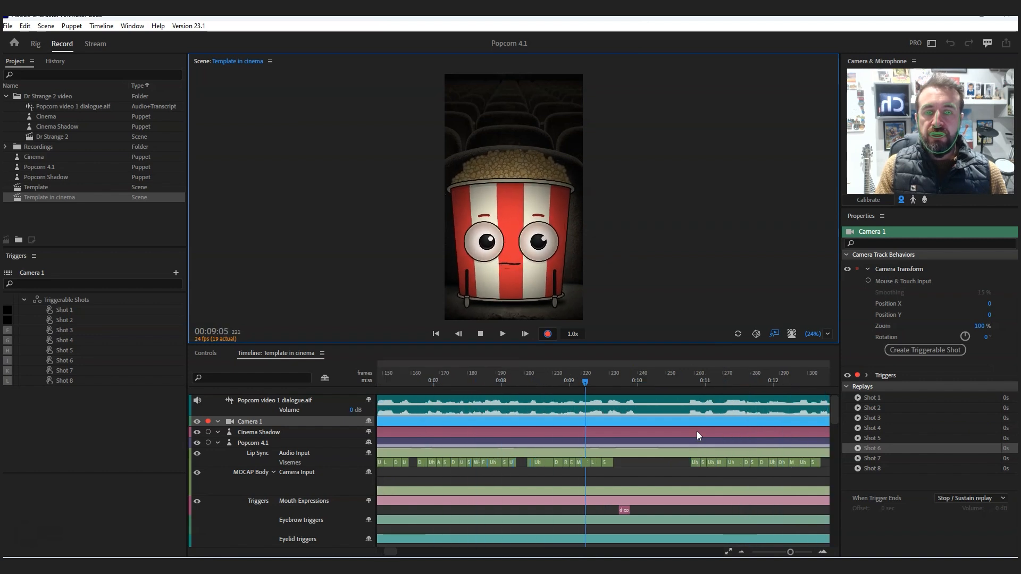
key(s)
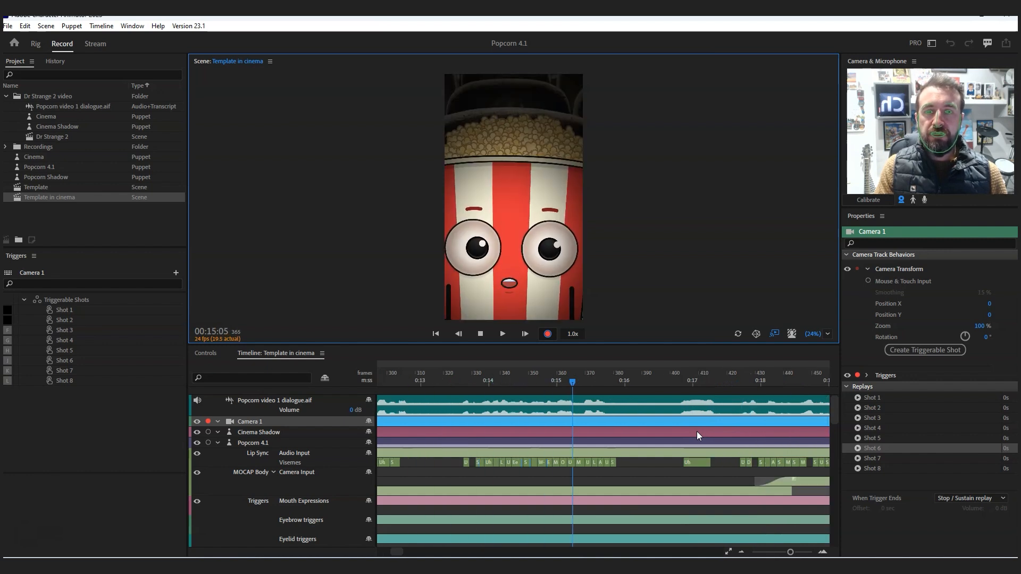
click(478, 333)
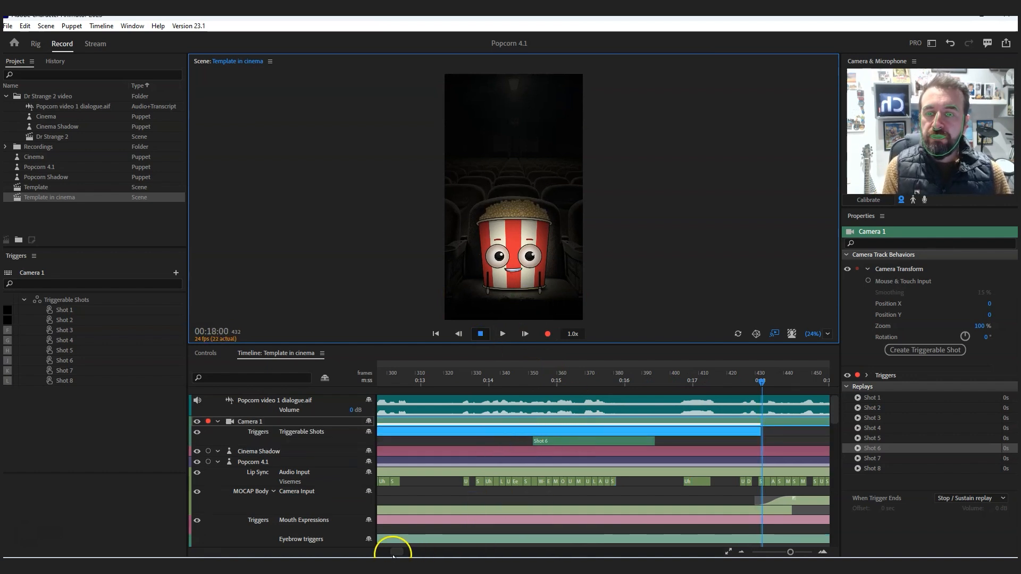
- Retime the Shot 4 trigger to run from about 00:06:00 to about 00:10:04 and place the playhead at 00:05:08
drag(398, 551, 376, 554)
mouse_move(588, 374)
mouse_down()
mouse_move(449, 376)
mouse_move(591, 384)
mouse_up()
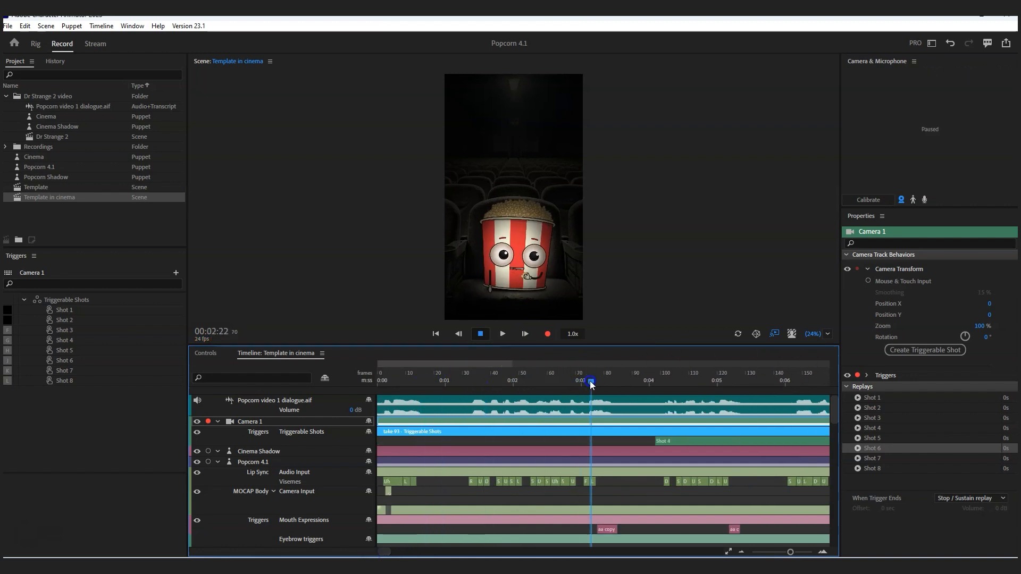
drag(655, 441, 628, 438)
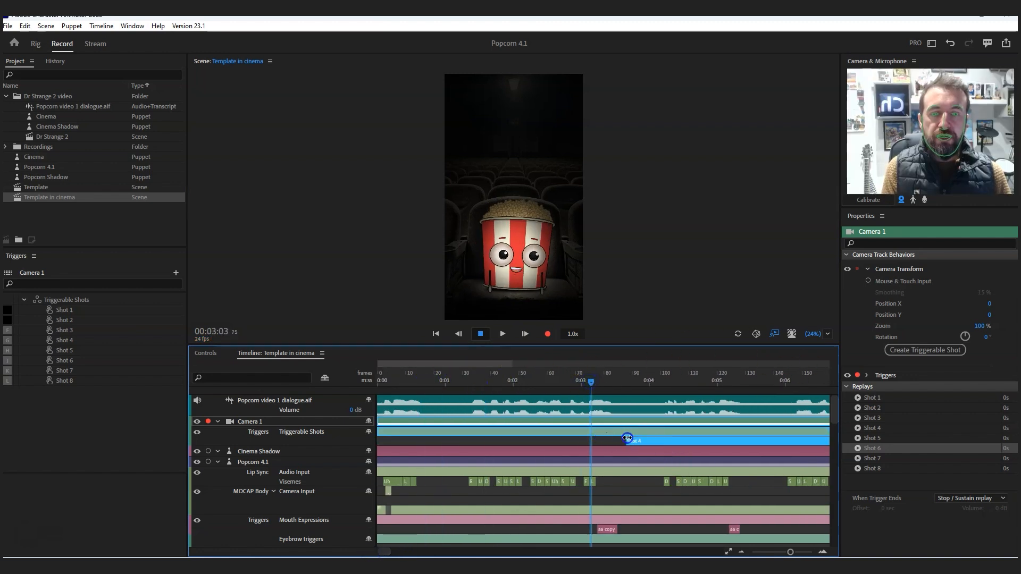
drag(790, 552, 786, 555)
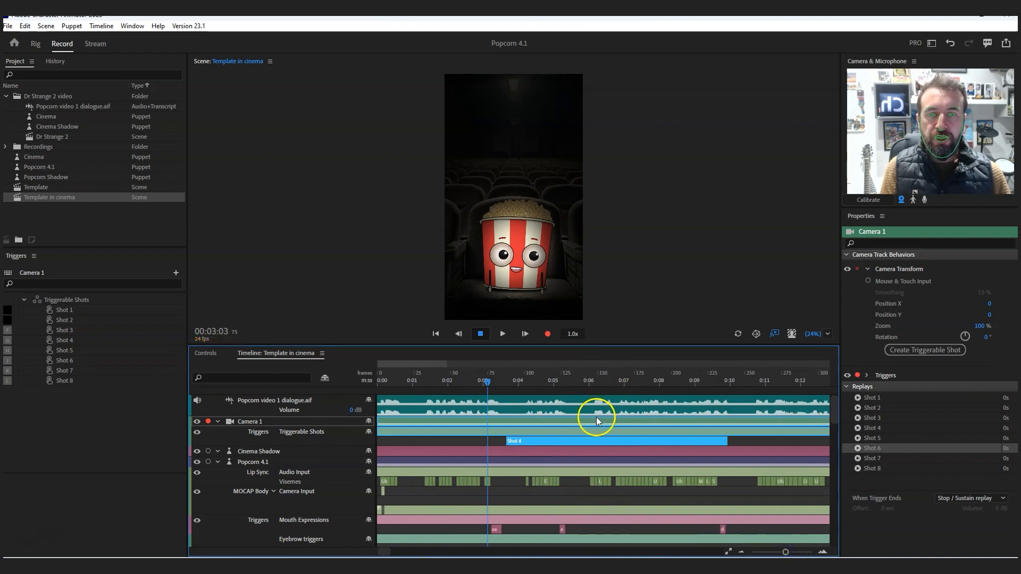
drag(729, 443, 735, 442)
drag(505, 441, 589, 441)
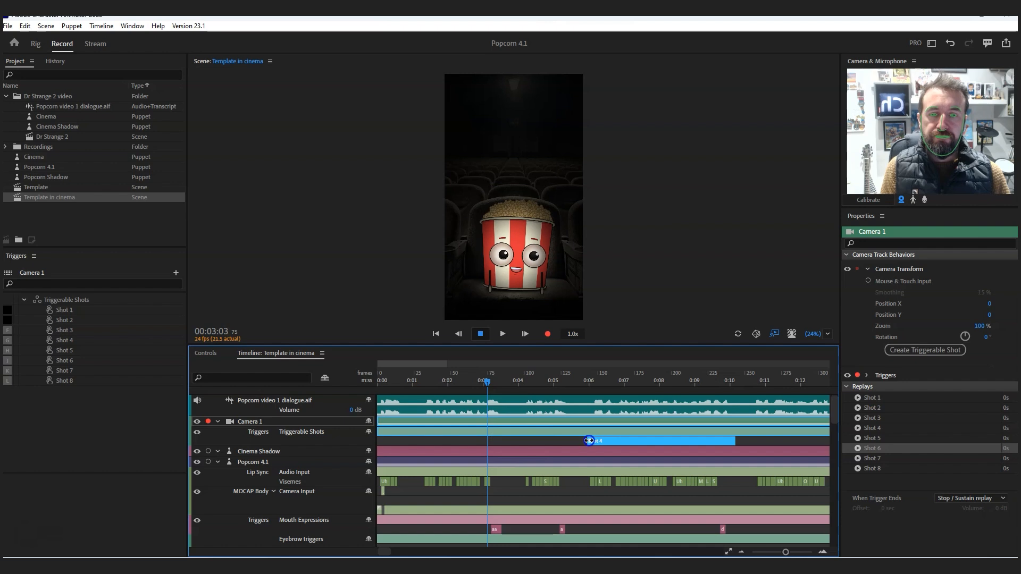
click(590, 381)
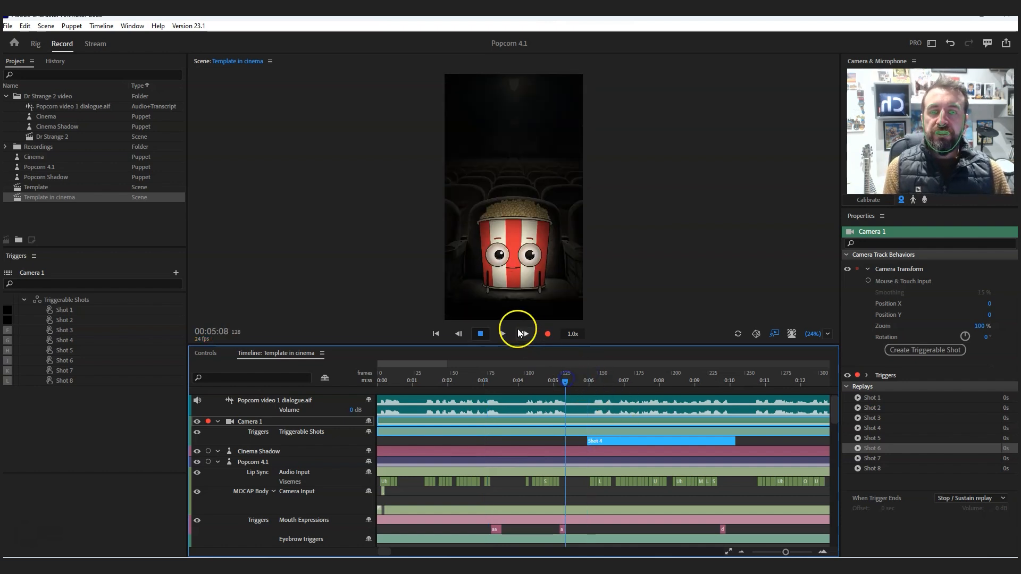
- Play the retimed Shot 4 camera move from 00:05:08 to 00:06:13
click(502, 333)
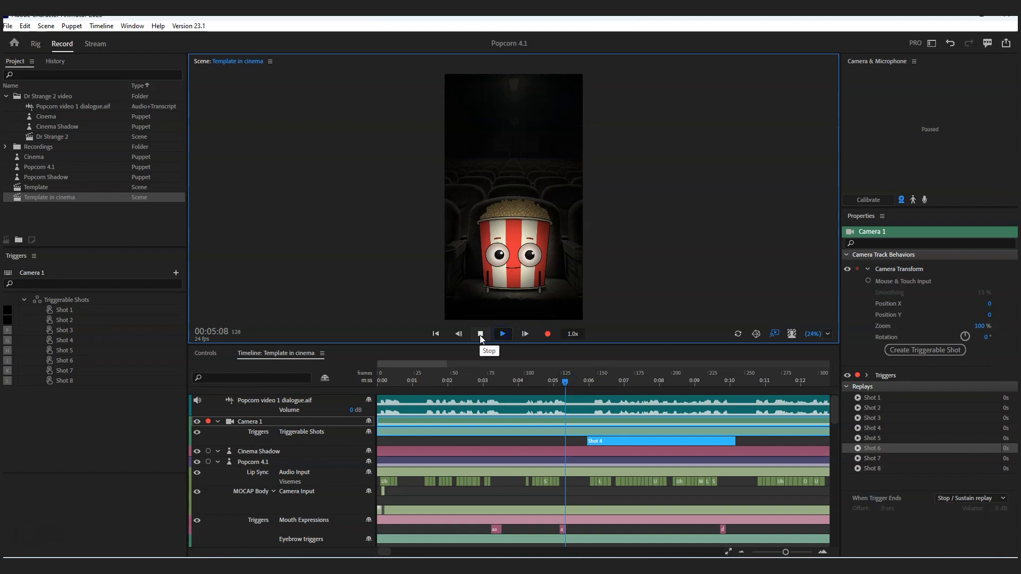
click(480, 335)
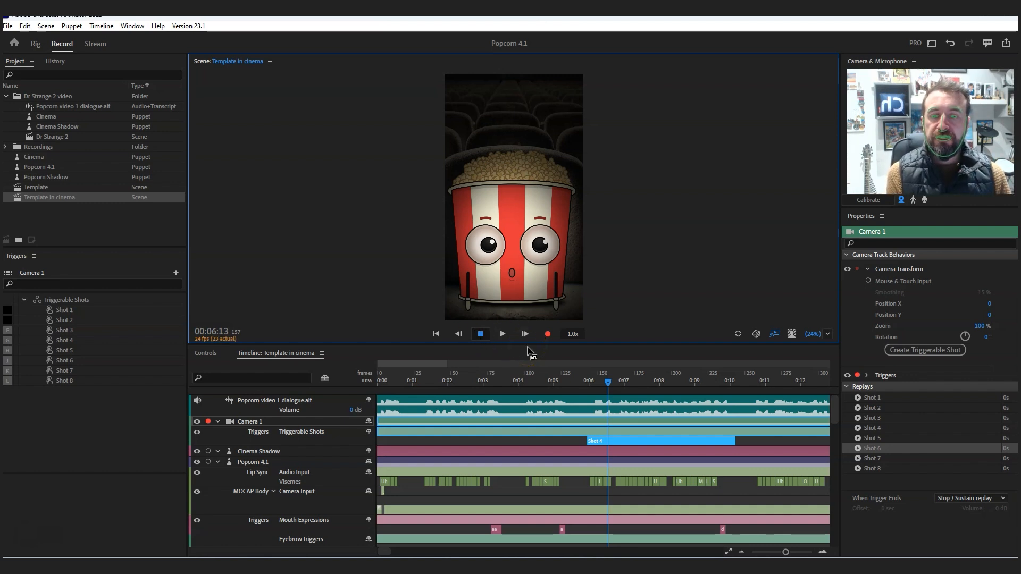
- Turn off Smart Replays in the properties of the Template in cinema scene
click(71, 211)
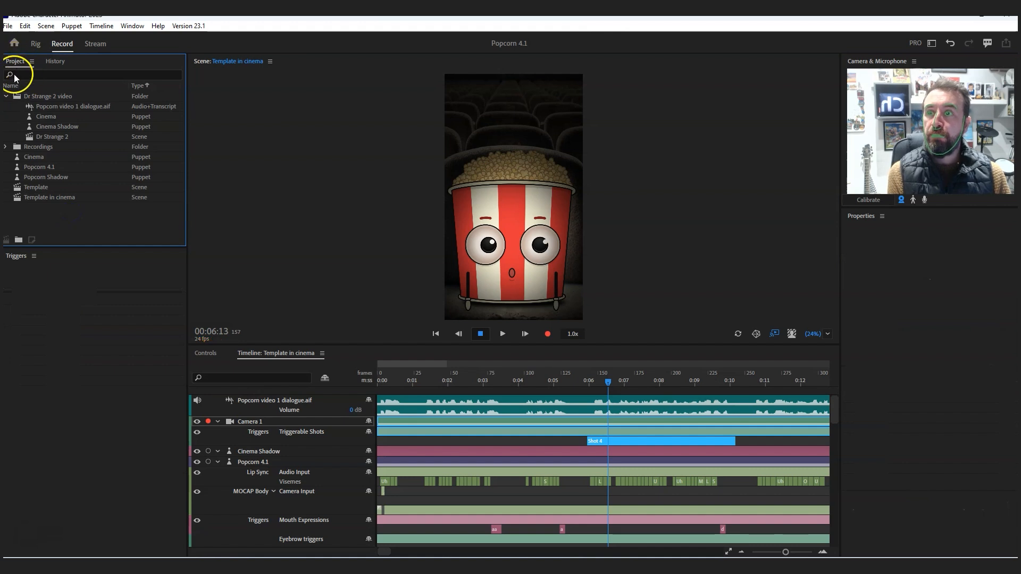
click(57, 193)
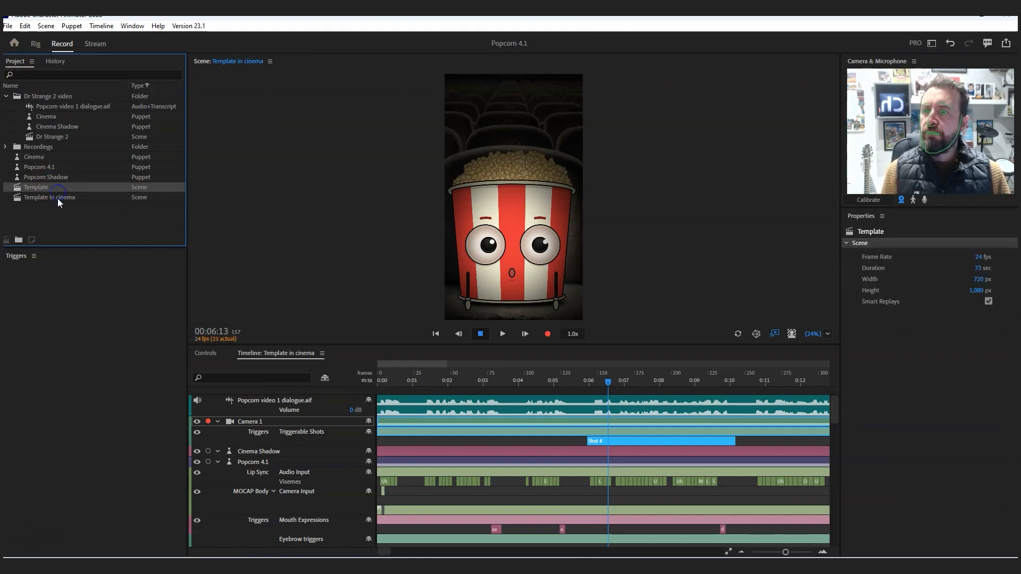
click(58, 199)
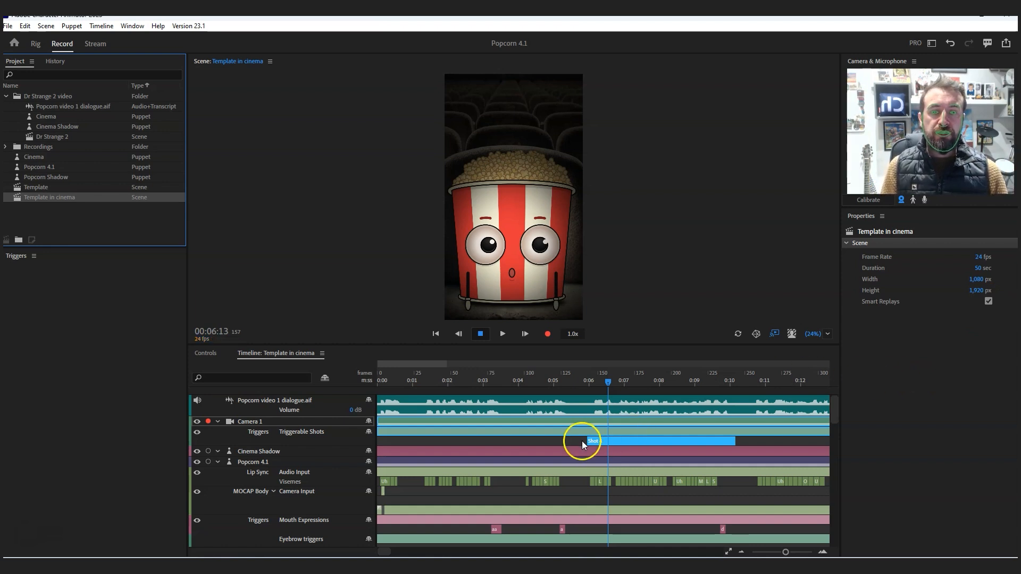
click(751, 441)
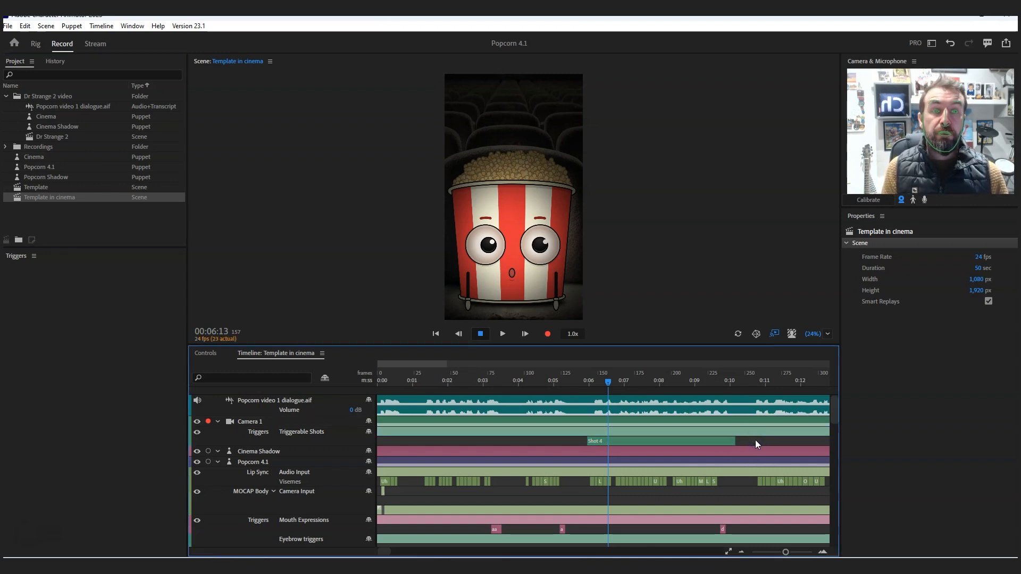
click(989, 302)
click(990, 303)
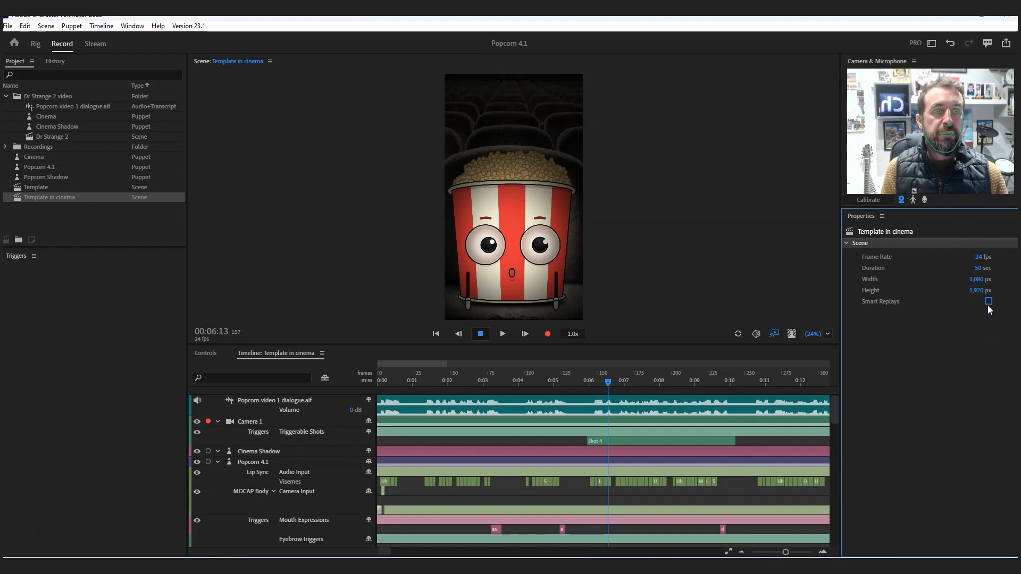
click(963, 353)
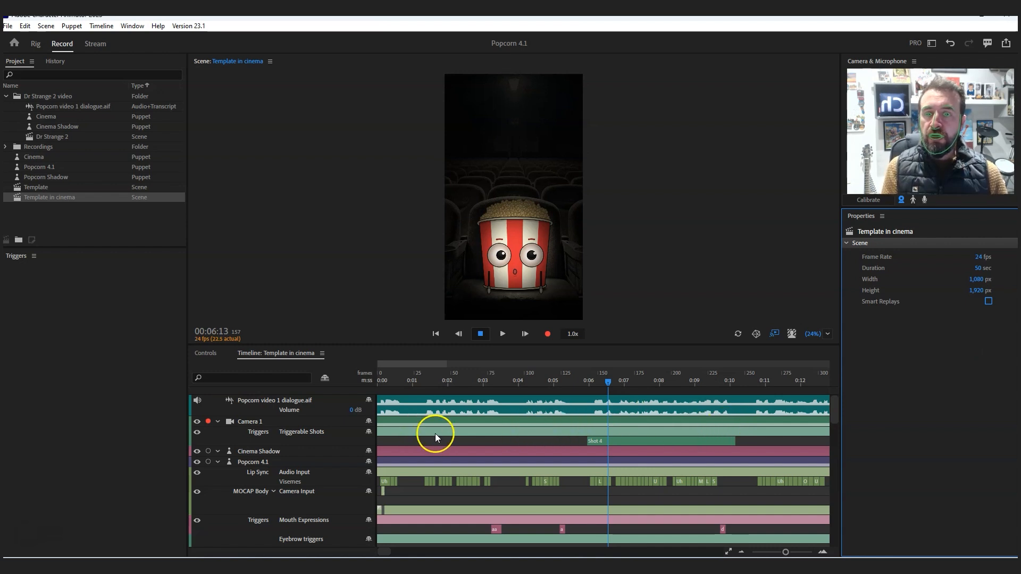
- Revert the project history to the last Set Viseme to Silence entry and turn off Smart Replays for the Template in cinema scene
click(535, 433)
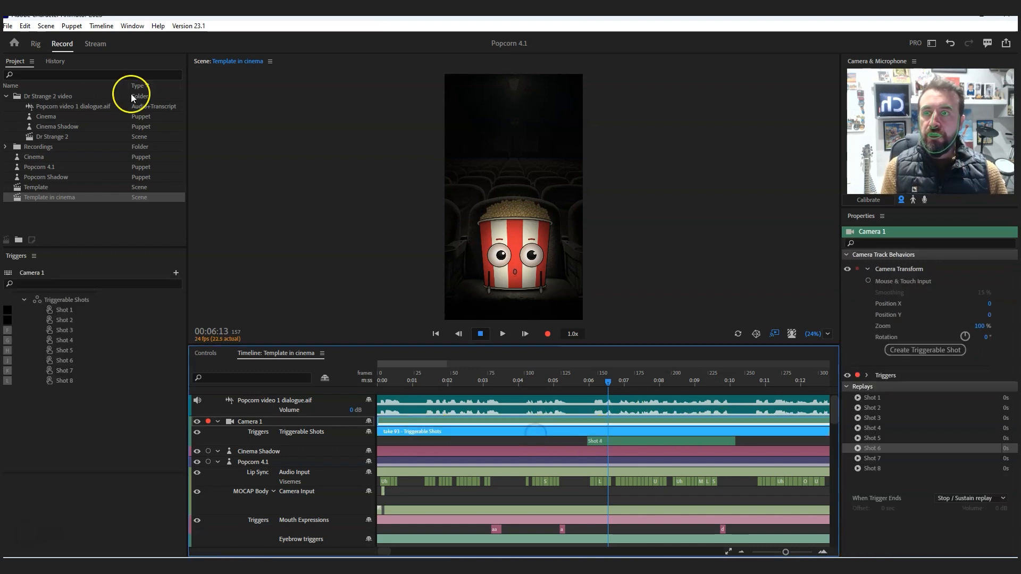
click(52, 62)
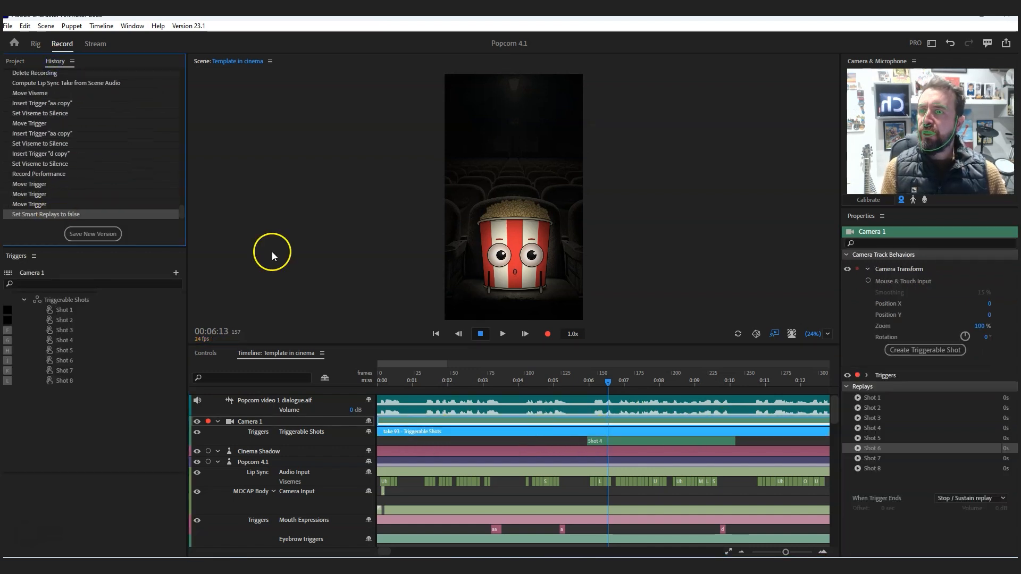
click(30, 164)
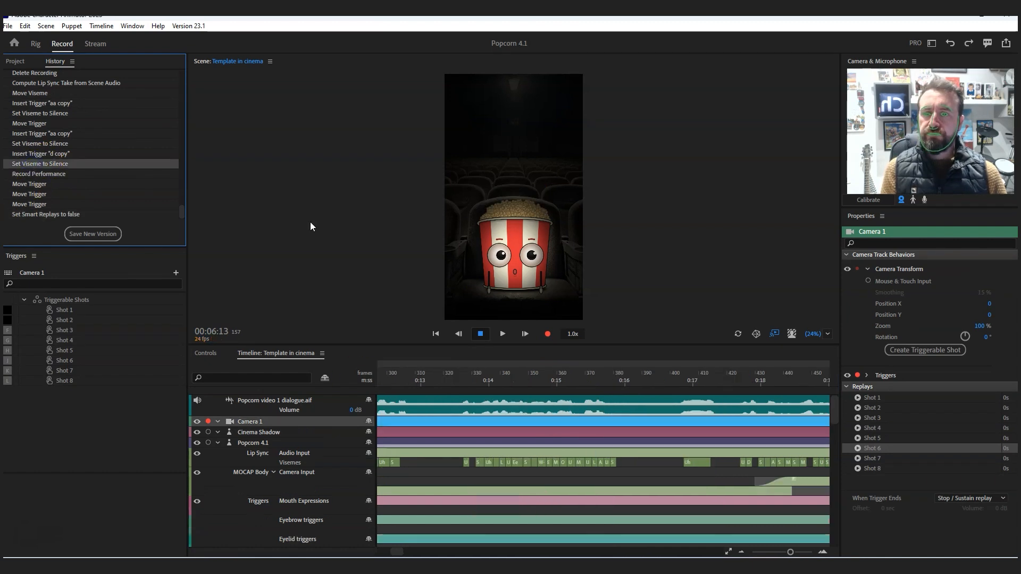
click(15, 61)
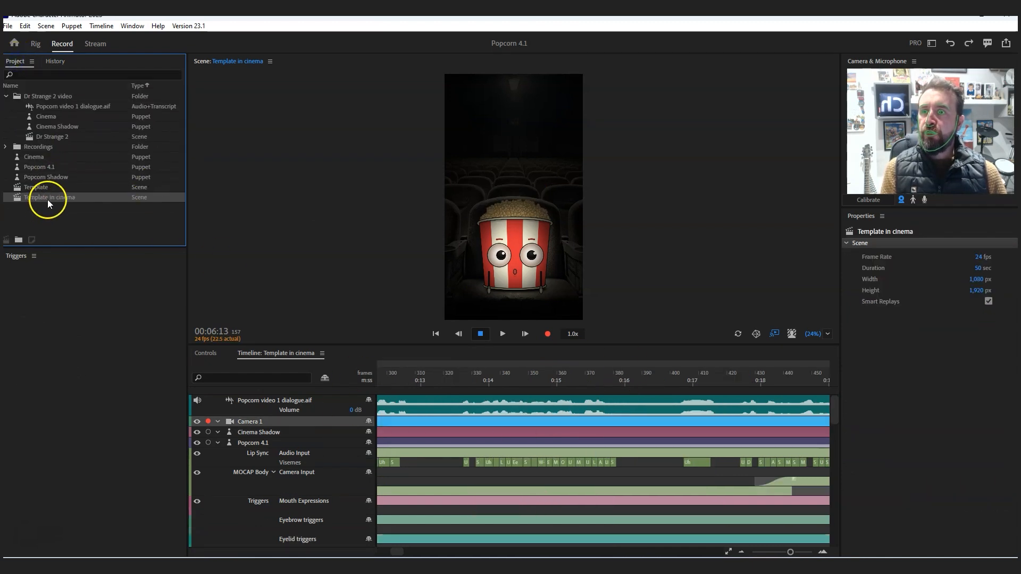
click(989, 301)
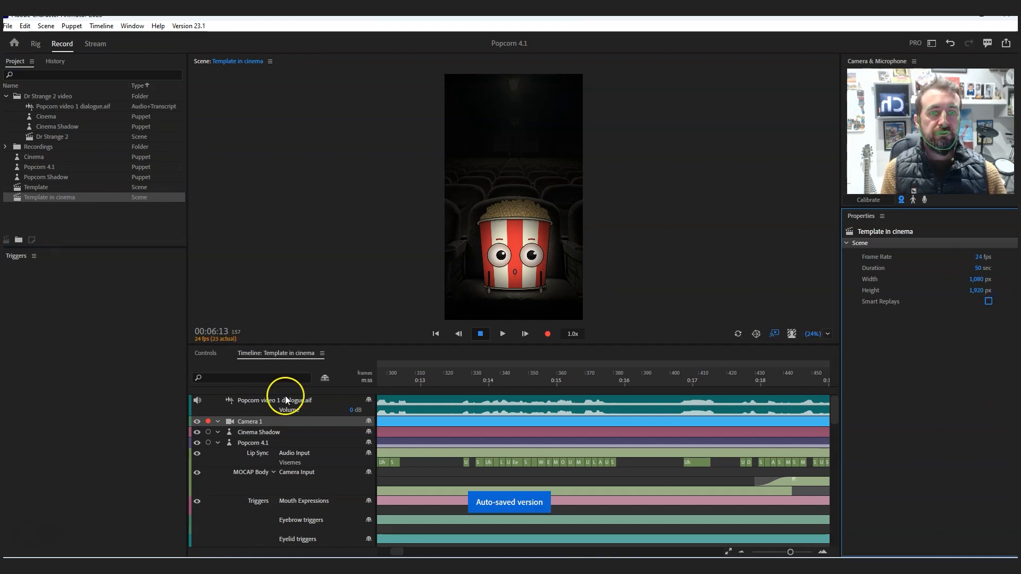
- Record a Camera 1 take from 00:10:04 to 00:23:00, triggering Shot 3 at about 00:10:13 and Shot 5 at about 00:16:13
drag(790, 554, 783, 553)
drag(420, 381, 385, 377)
click(449, 380)
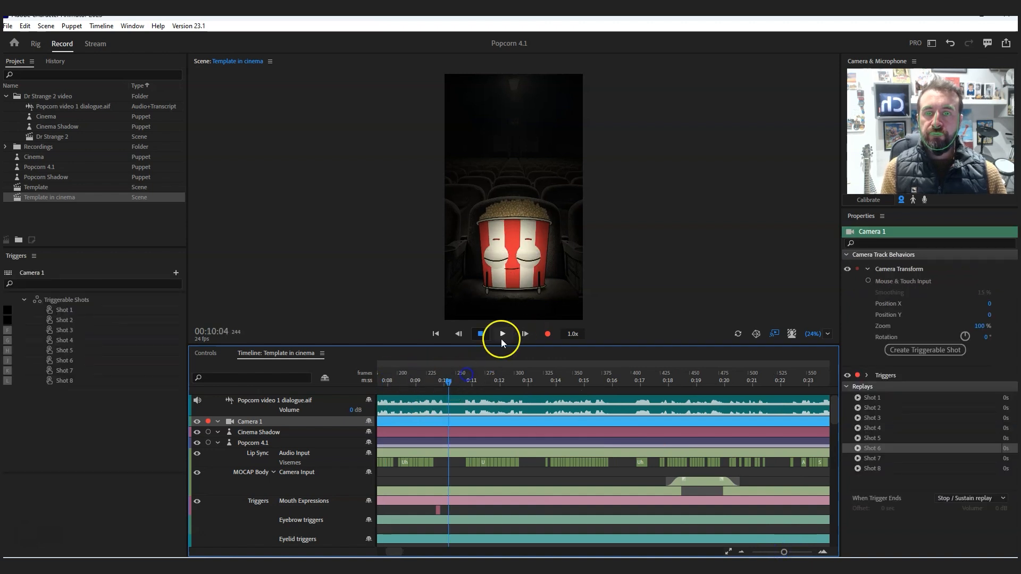
click(547, 334)
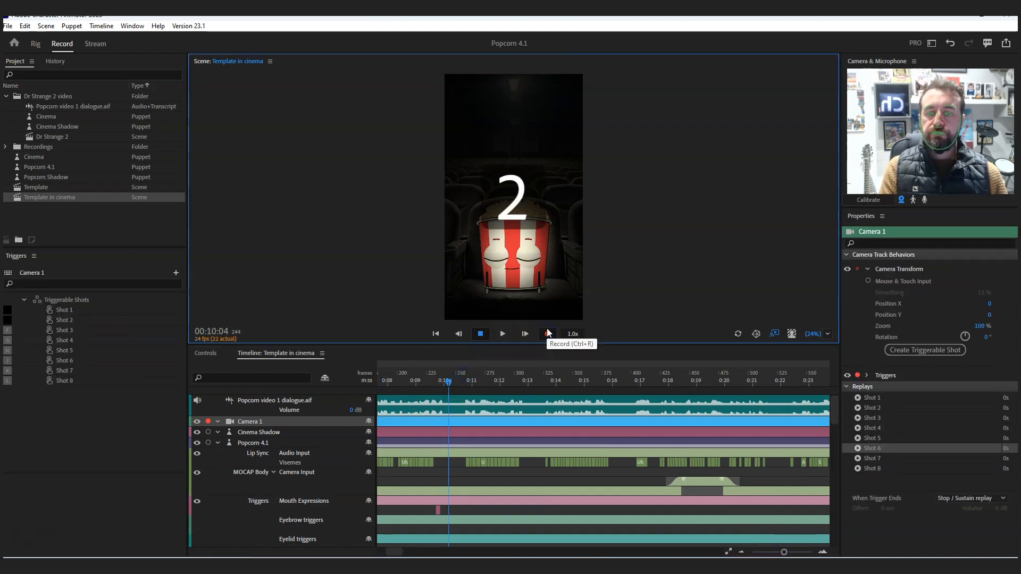
key(f)
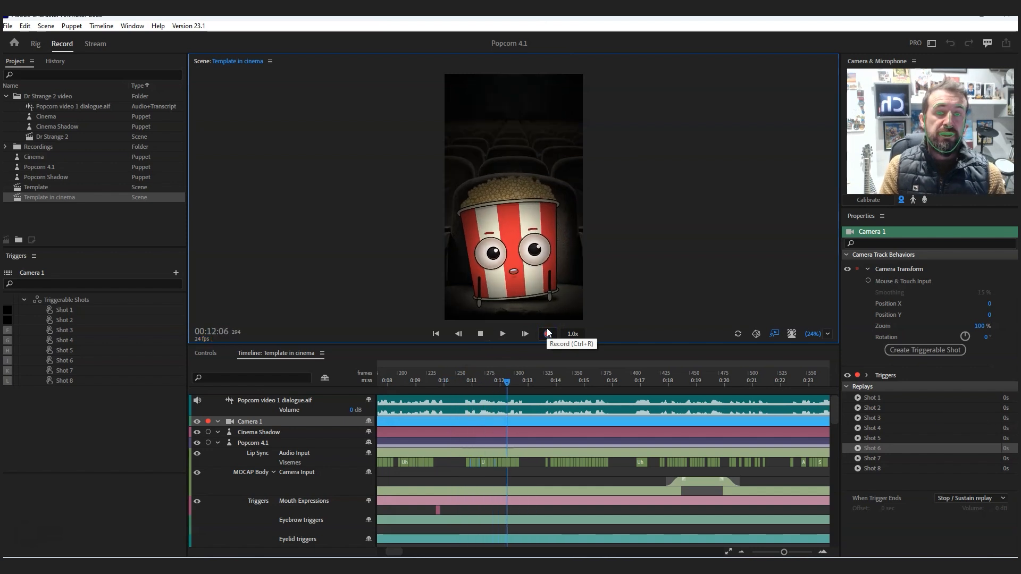
key(g)
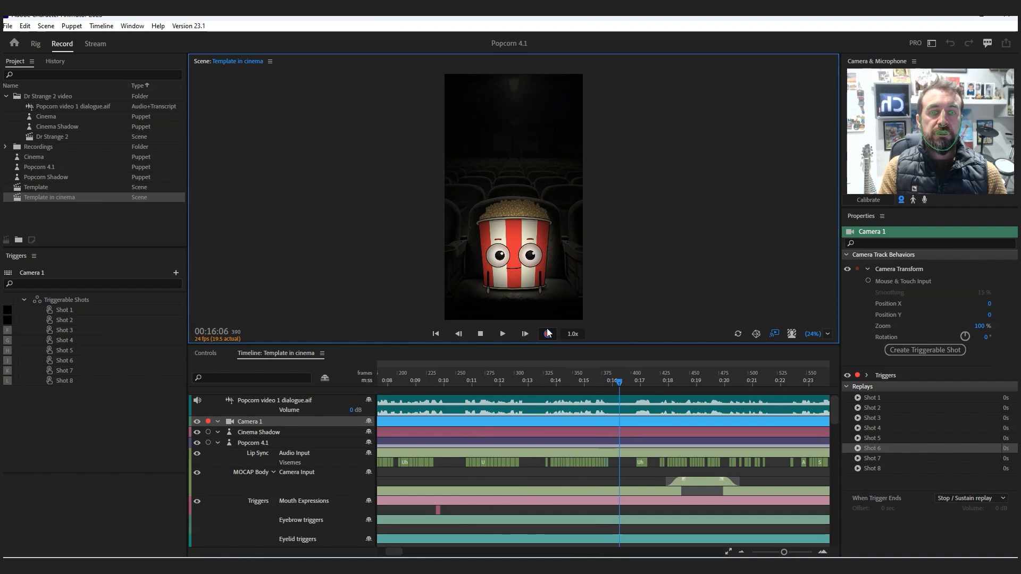
key(h)
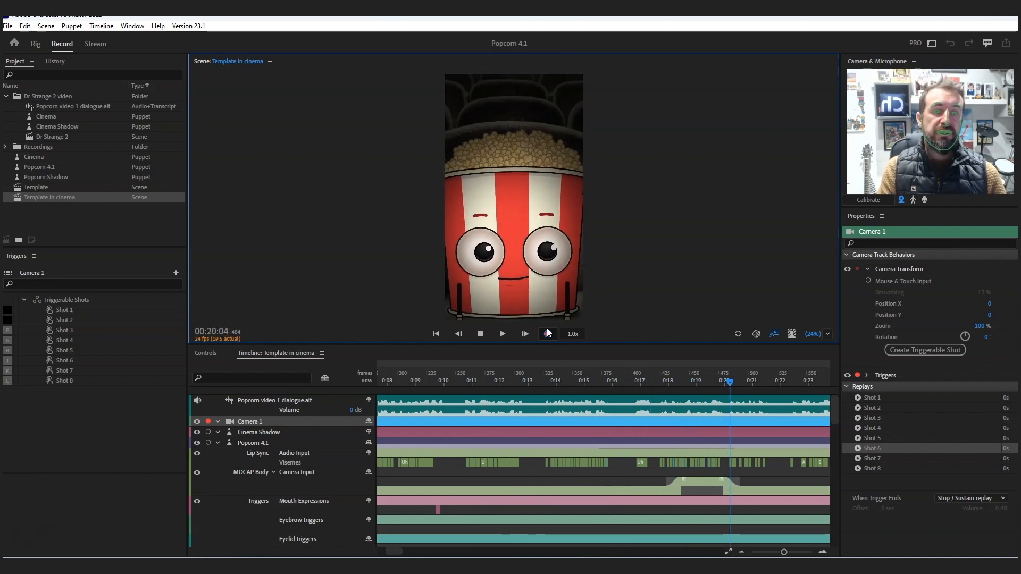
key(s)
click(476, 336)
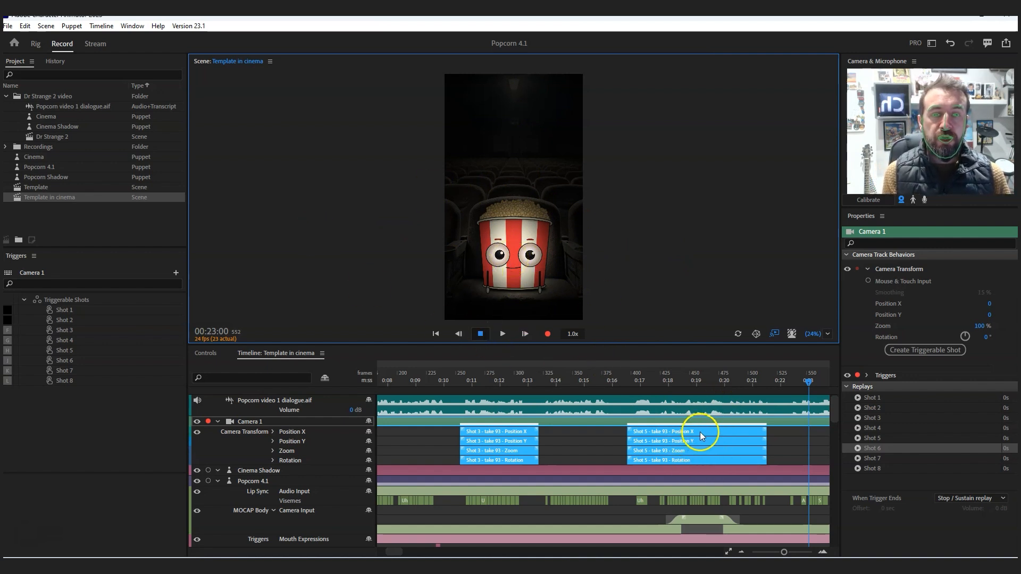
- Extend all four Shot 5 transform takes to about 00:22:00, blending in until about 00:17:10 and out from about 00:21:00
click(614, 436)
click(728, 429)
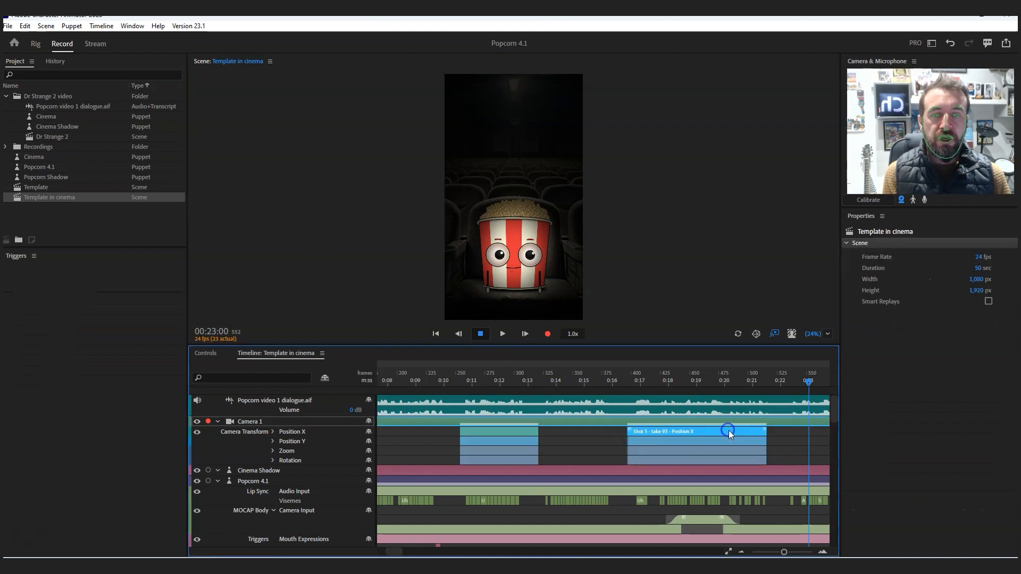
shift+click(760, 450)
shift+click(746, 458)
mouse_move(644, 428)
mouse_down()
mouse_move(657, 429)
mouse_move(596, 429)
mouse_move(708, 433)
mouse_move(658, 430)
mouse_up()
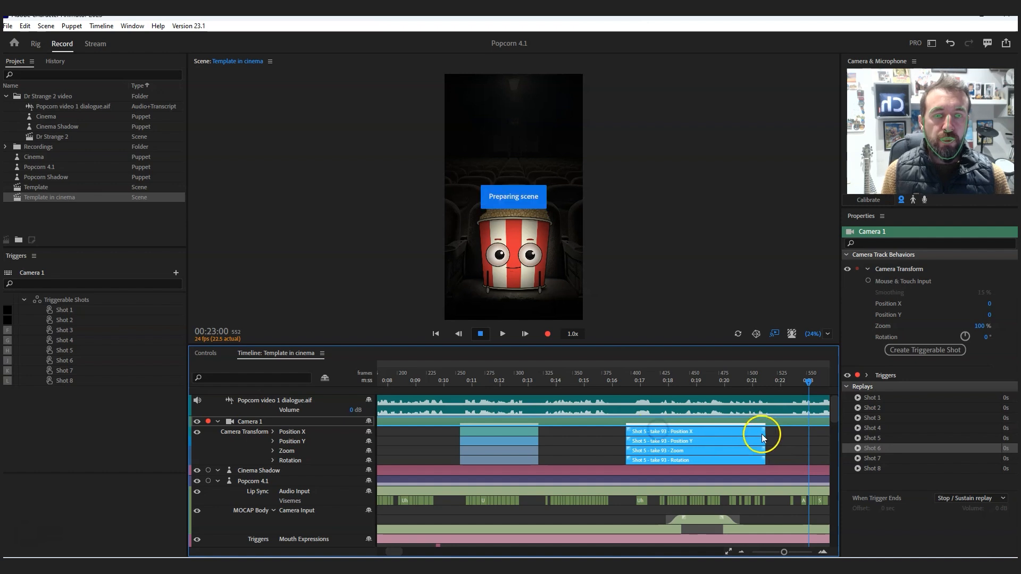
drag(762, 434, 780, 435)
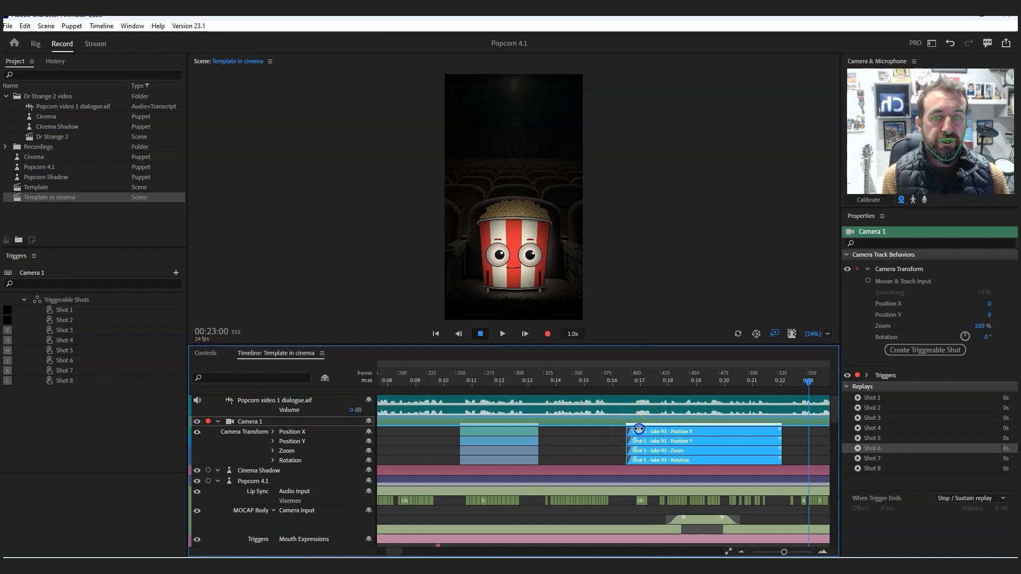
drag(780, 429, 751, 430)
- Play the blended Shot 5 camera move from 00:15:06 to 00:17:13
click(588, 381)
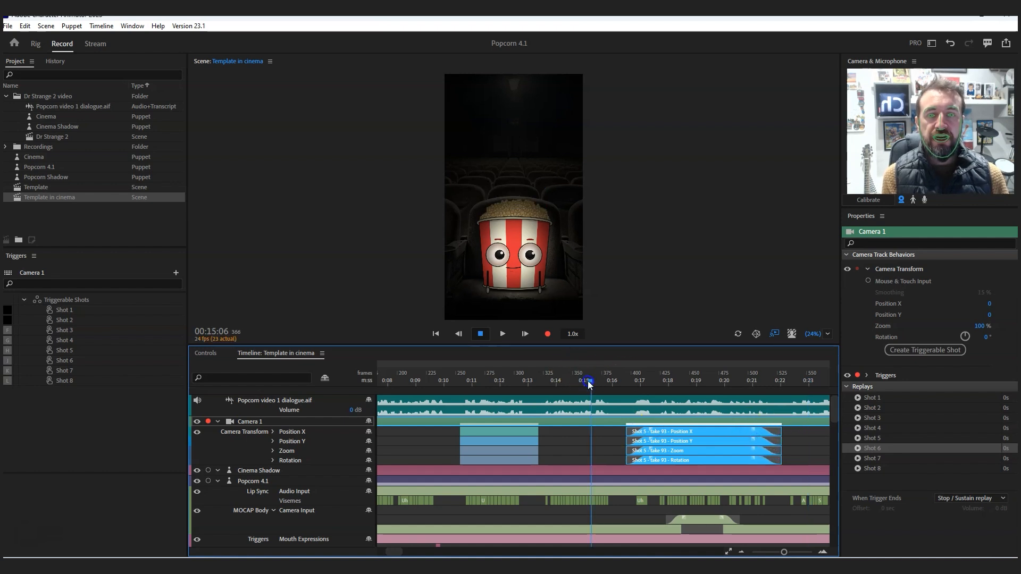
click(497, 334)
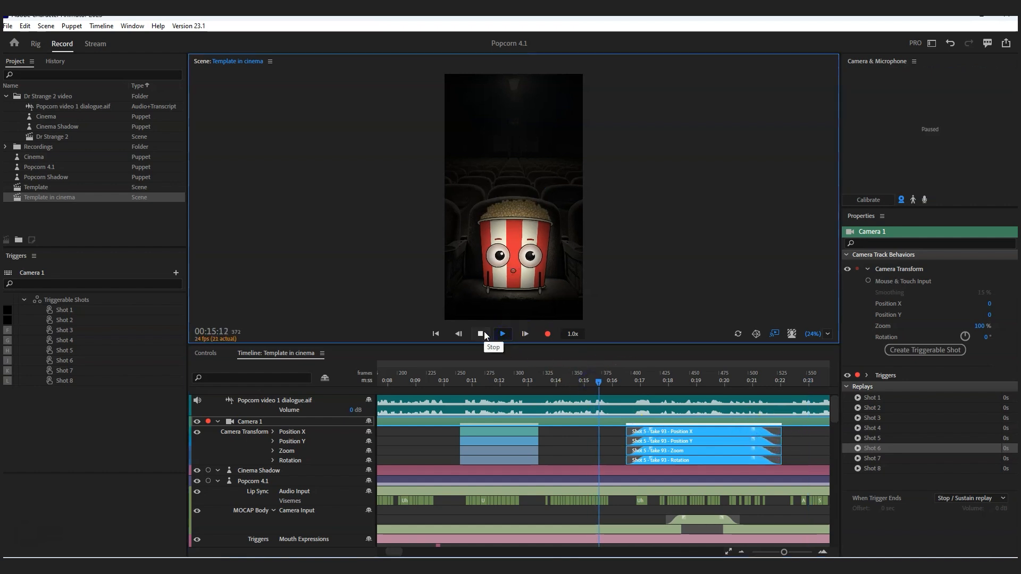
click(483, 334)
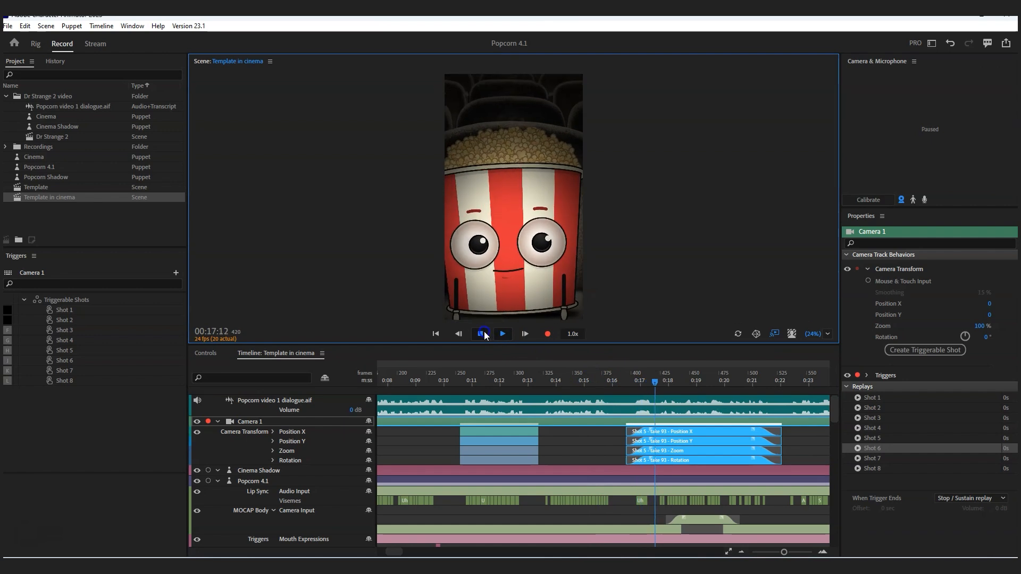
click(483, 334)
- Lengthen the Shot 5 blend-in to about 00:19:06 and play it back from 00:16:03 to 00:18:22
click(616, 410)
click(647, 432)
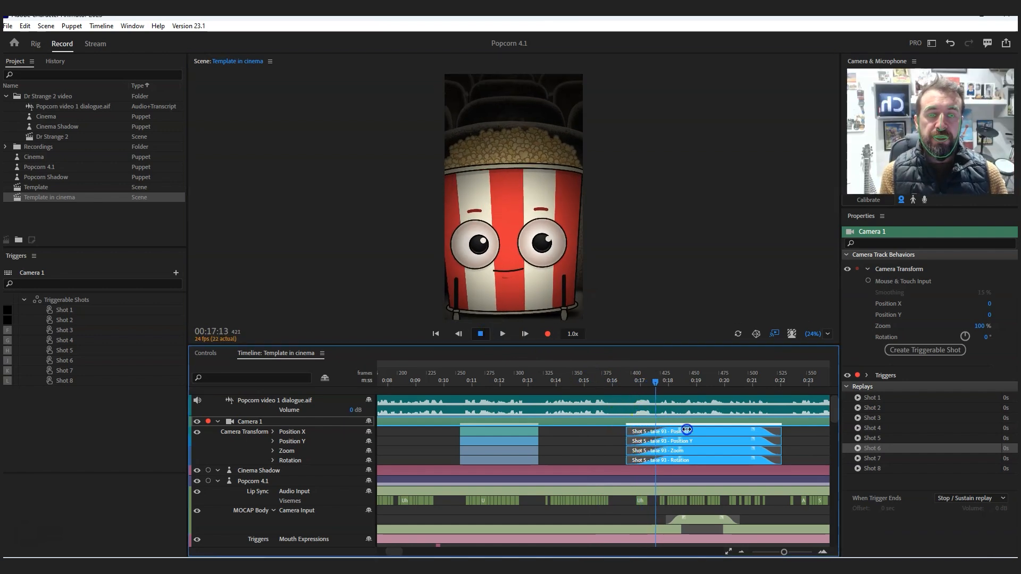
click(616, 382)
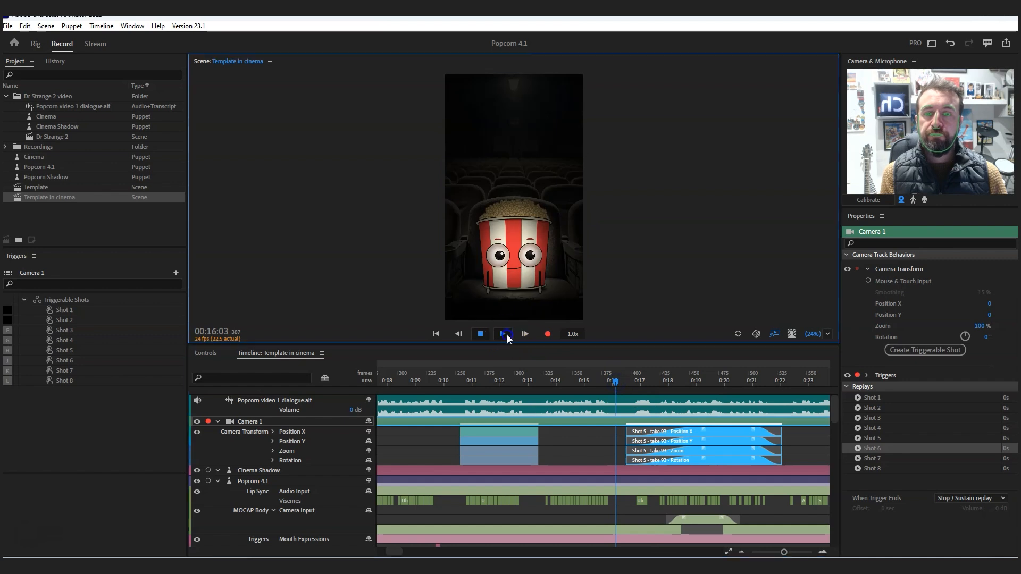
click(483, 333)
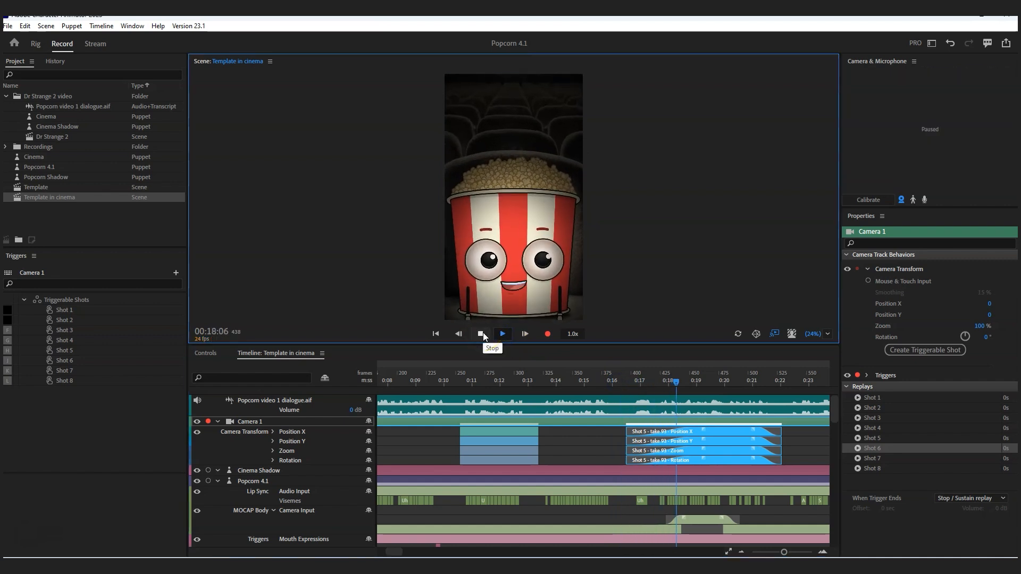
click(483, 333)
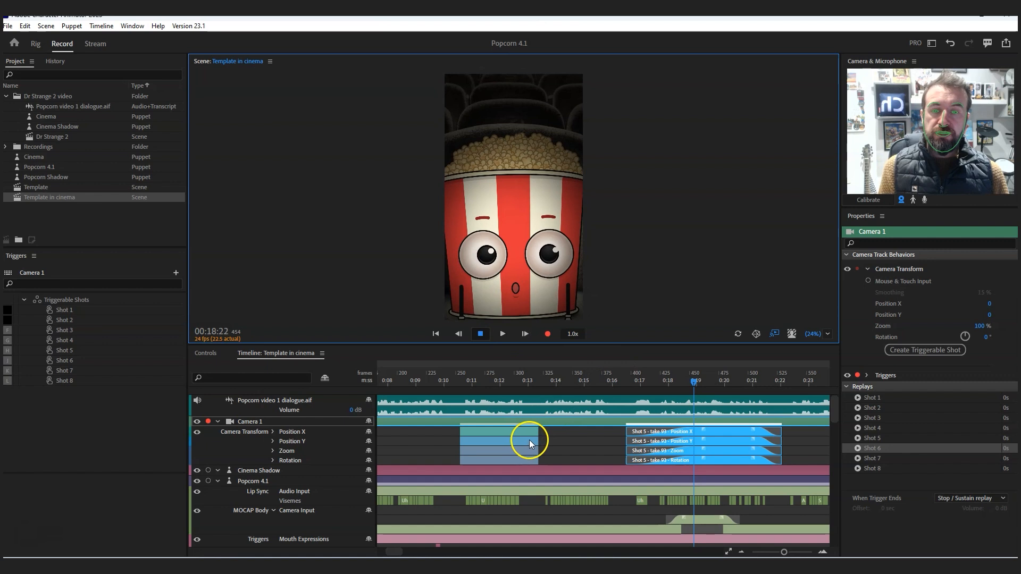
- Delete the Shot 3 transform takes and extend the start of the Shot 5 takes back to frame 0
click(517, 456)
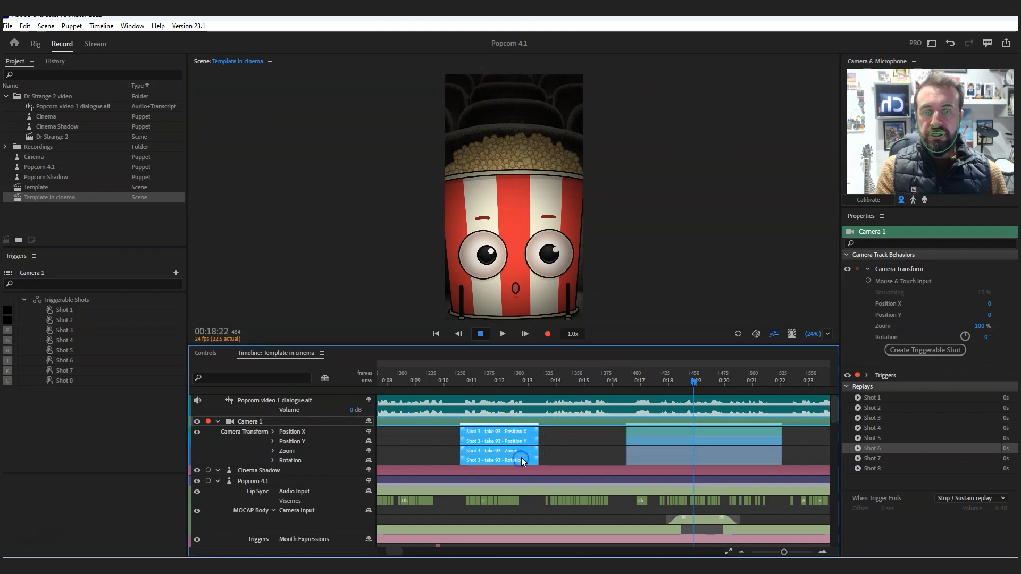
key(Delete)
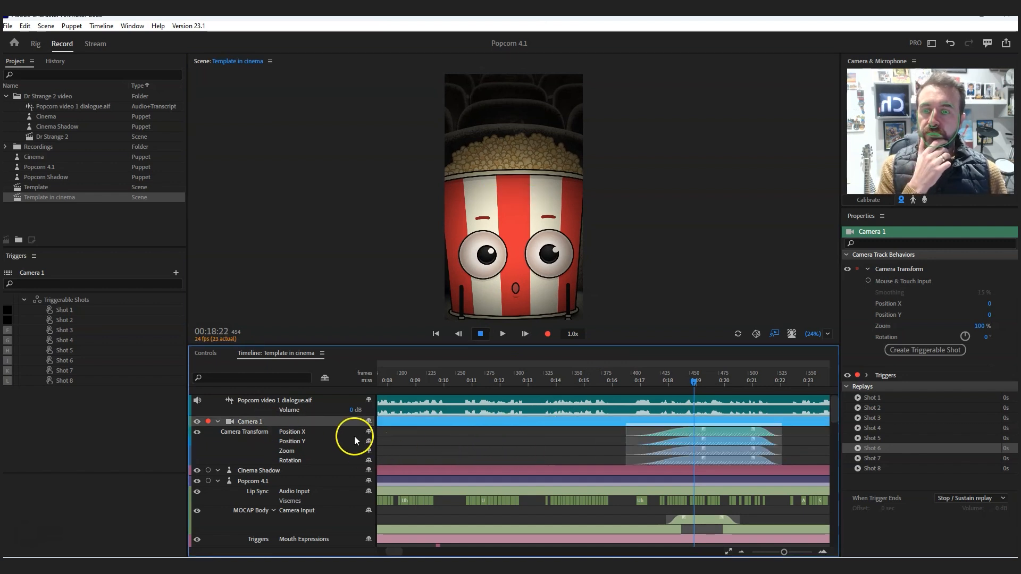
click(679, 428)
drag(619, 432, 397, 435)
drag(329, 439, 381, 440)
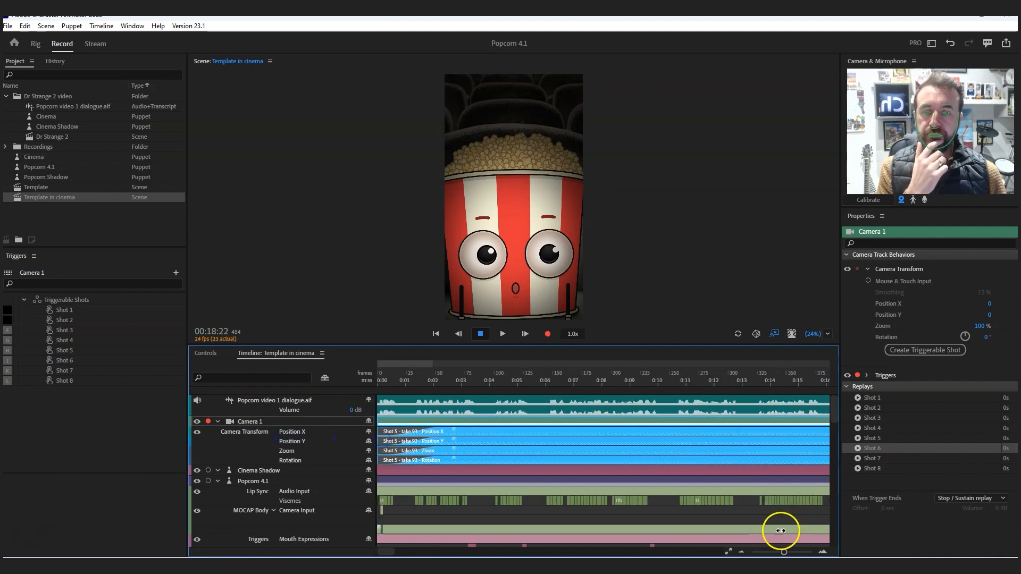
- Extend the Shot 5 takes to about 00:34:00, past the dialogue's end, and stretch their blend-in across nearly the whole length
drag(784, 553, 776, 552)
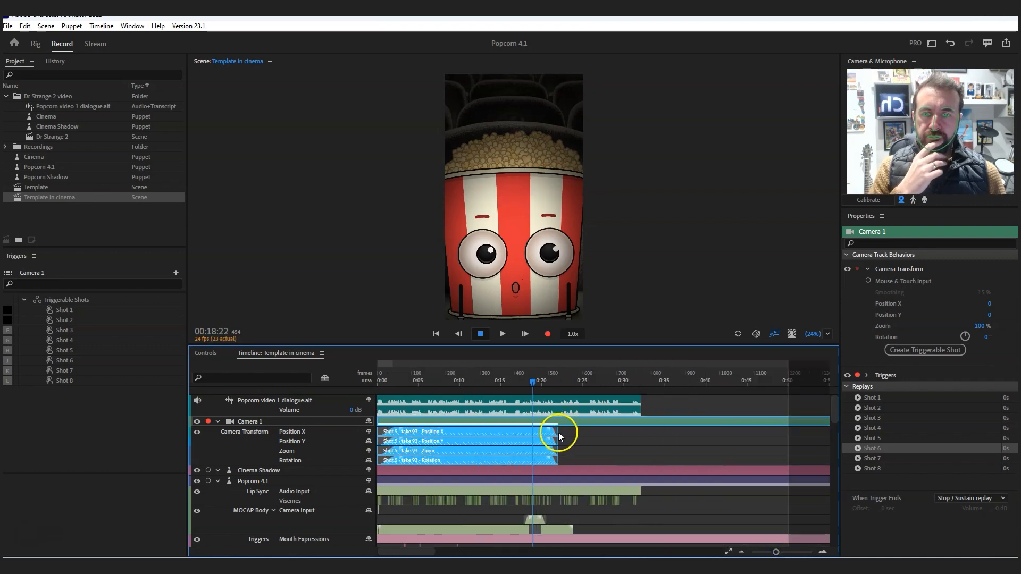
drag(557, 432, 649, 432)
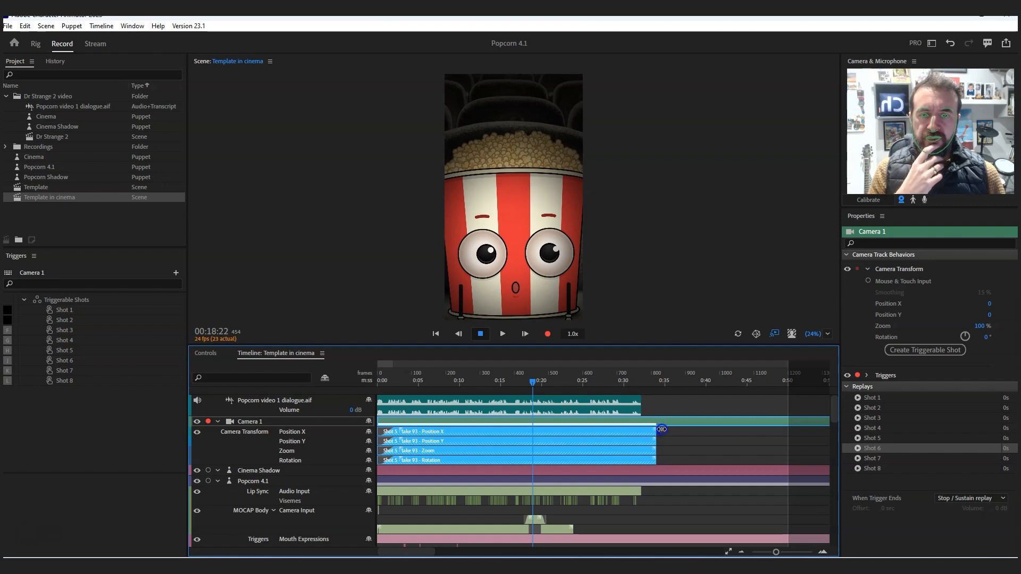
drag(402, 430, 651, 432)
click(554, 429)
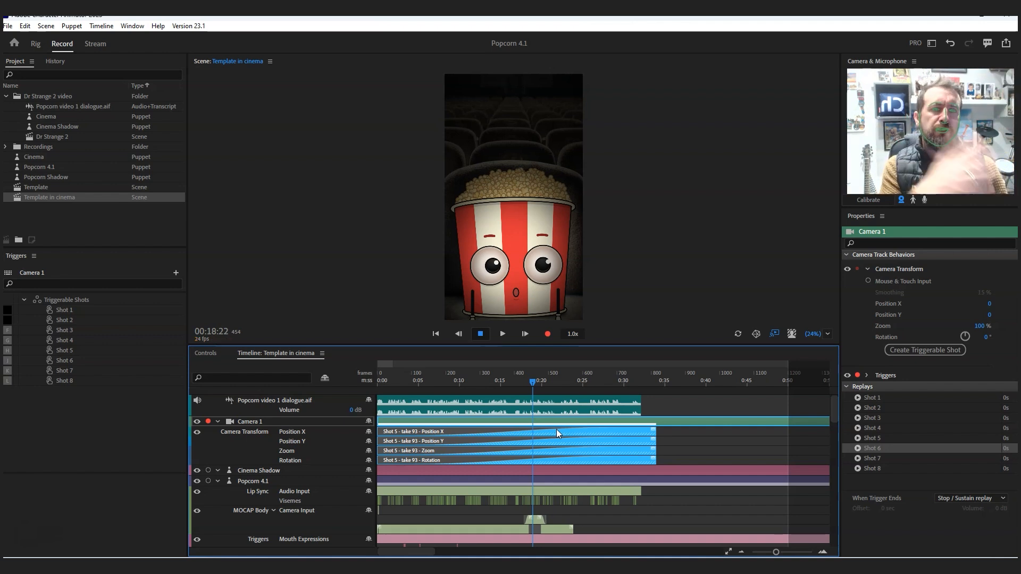
- Set the Shot 5 takes' blend-in curve to No Easing and play the camera move from frame 0 to 00:05:06
right_click(561, 430)
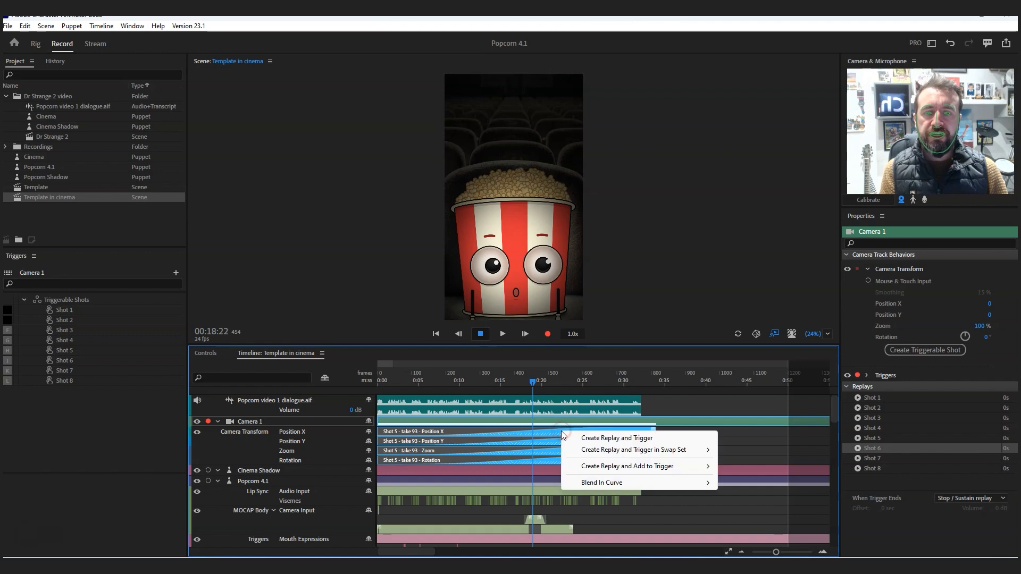
mouse_move(621, 484)
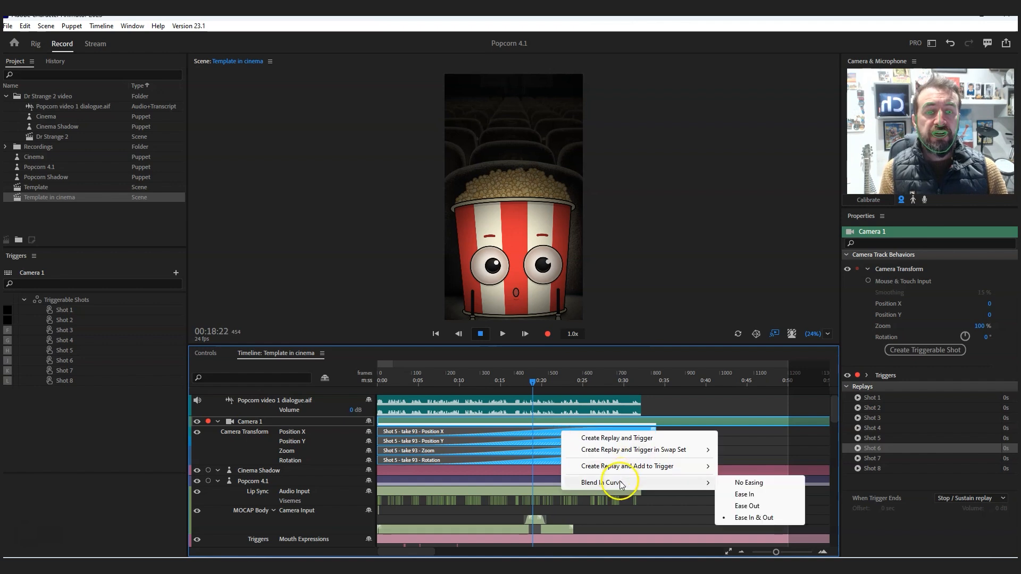
click(733, 483)
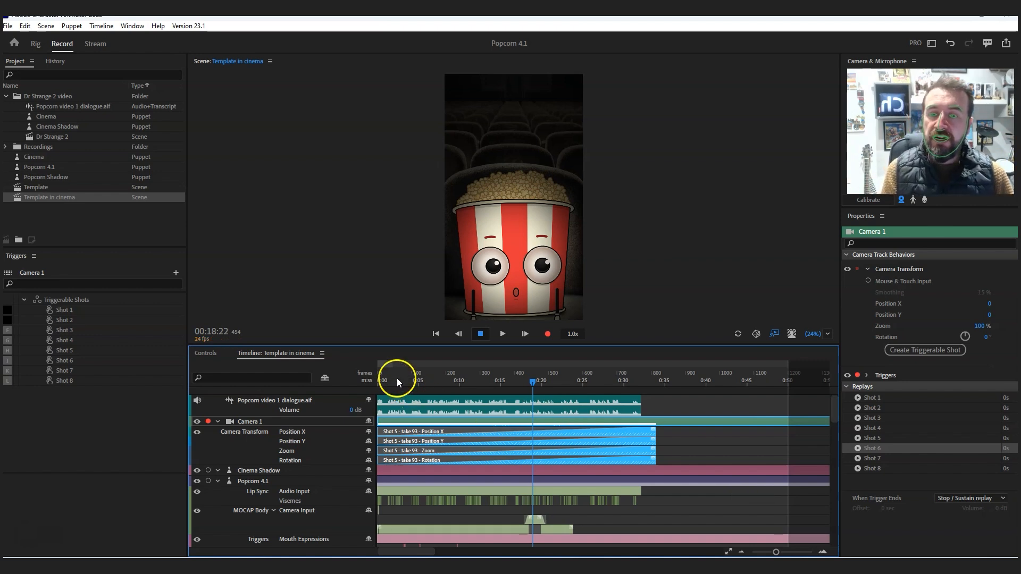
click(382, 380)
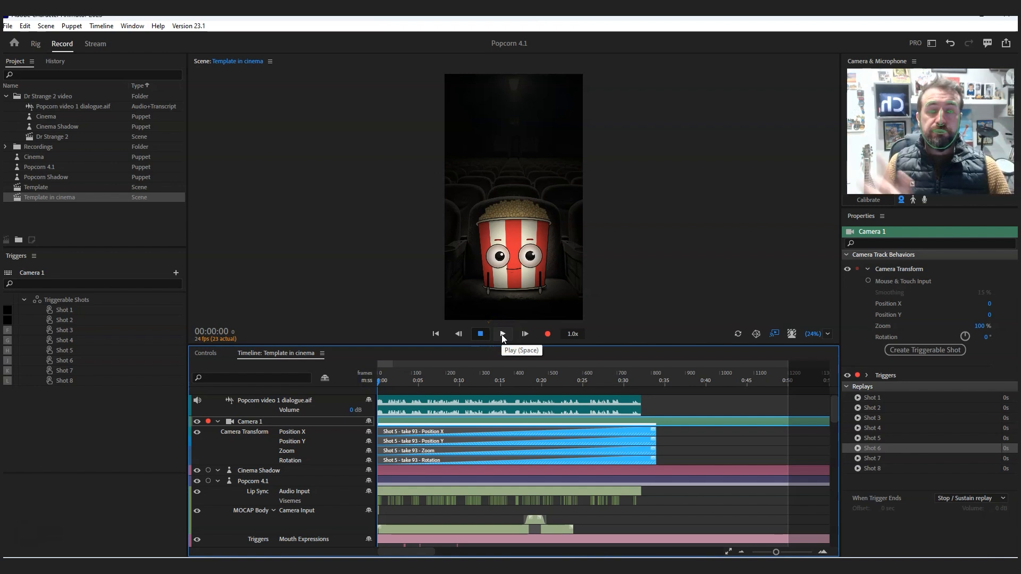
click(502, 334)
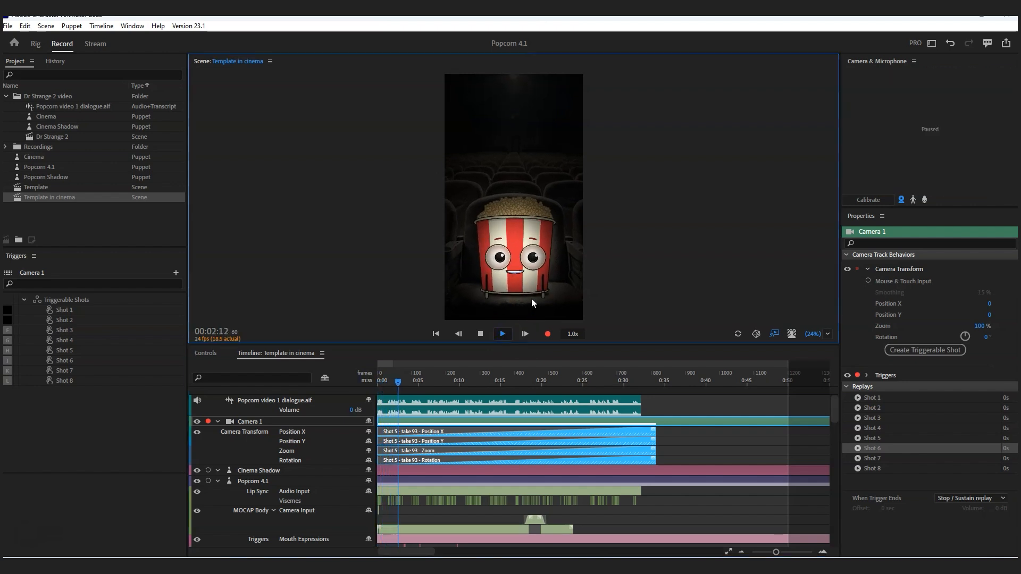
click(480, 334)
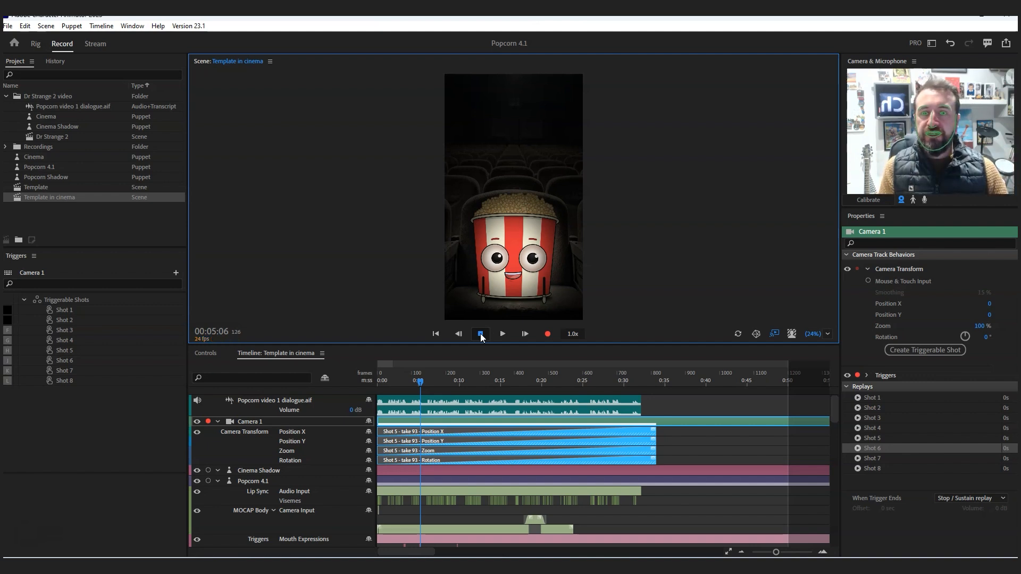
- Record from 00:03:05 to 00:06:13, triggering the Shot 8 close-up of the popcorn's face over the Shot 5 move
mouse_move(418, 382)
mouse_down()
mouse_move(404, 381)
mouse_move(413, 383)
mouse_up()
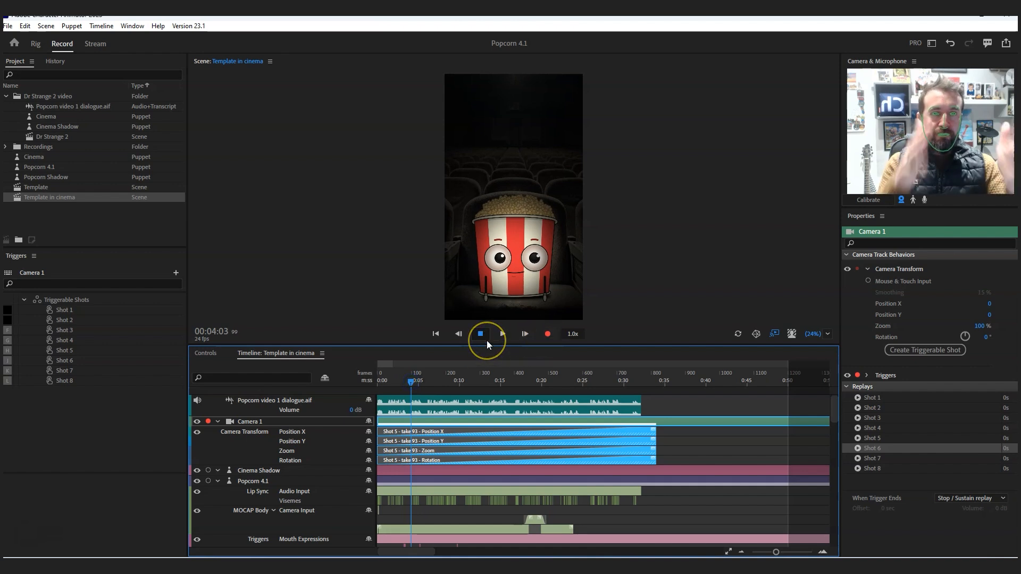
click(403, 380)
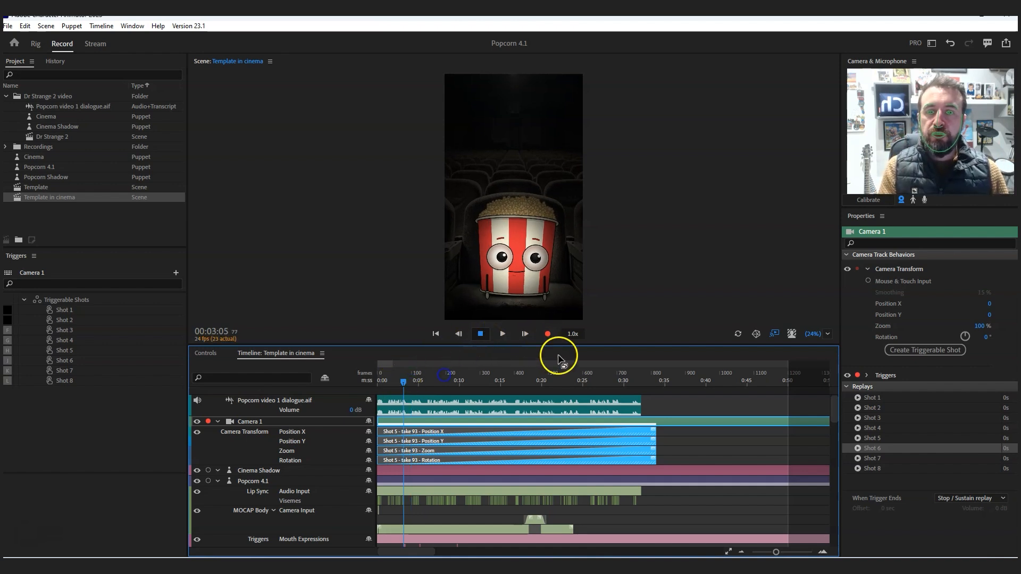
click(548, 334)
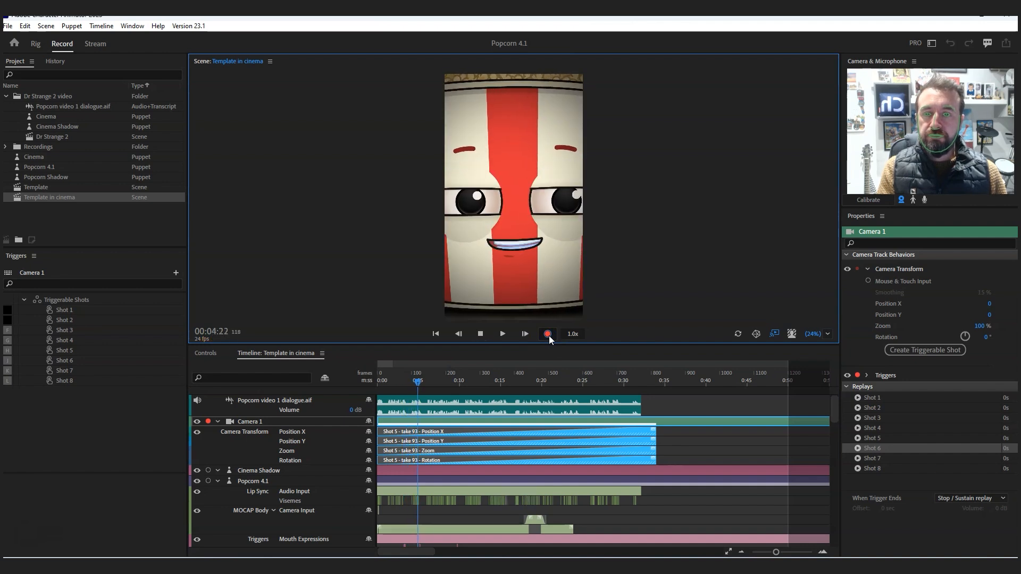
click(480, 334)
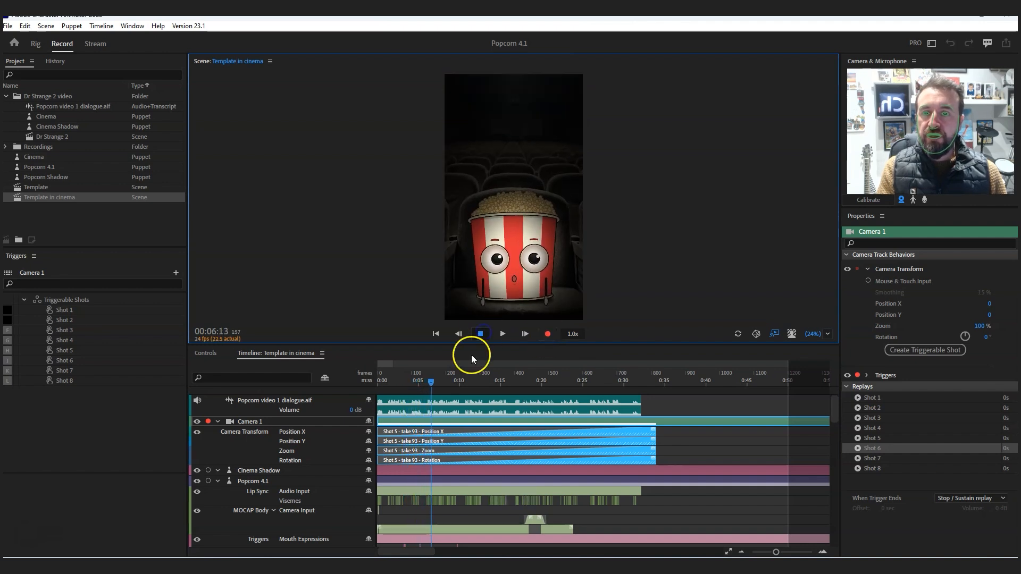
- Expand Camera 1's Position X, Position Y, Zoom and Rotation tracks to show the separate Shot 8 takes around 00:03:04
click(404, 380)
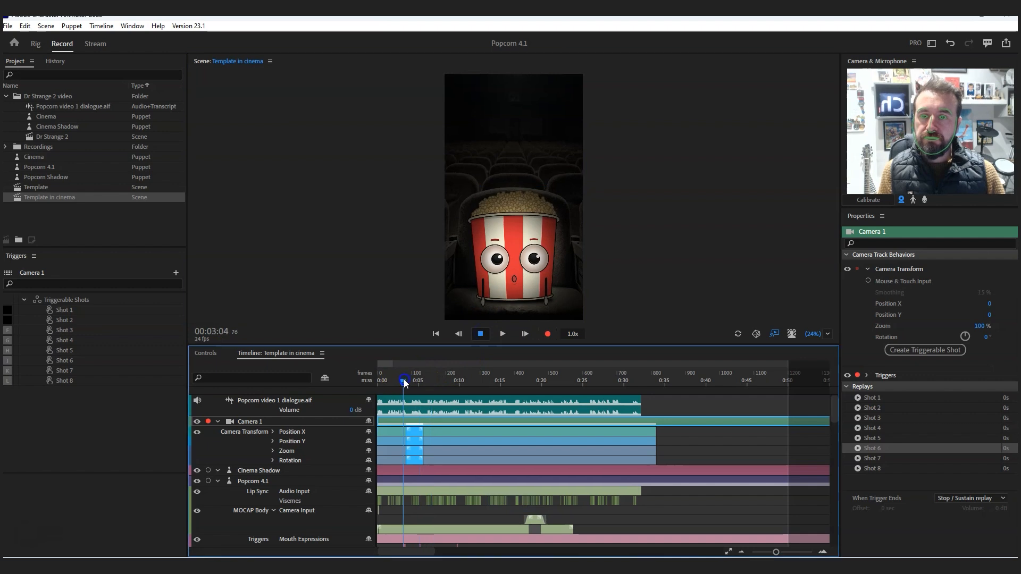
drag(777, 552, 788, 551)
click(296, 432)
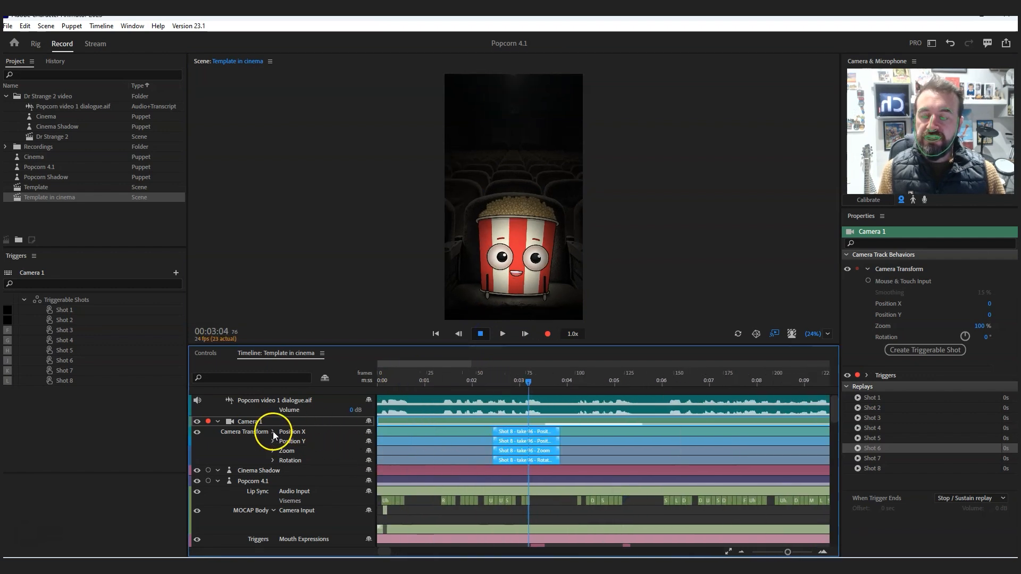
click(273, 432)
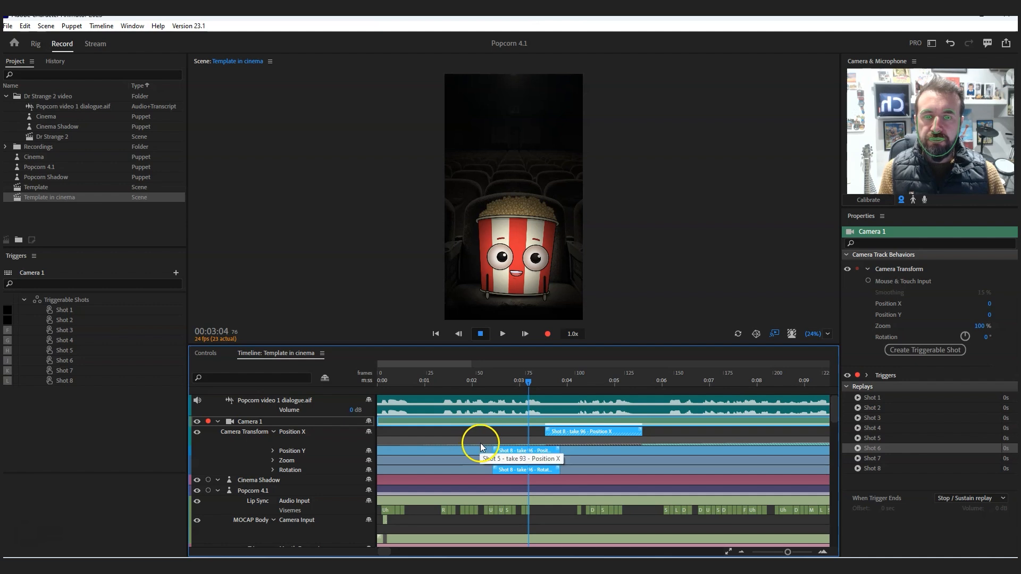
click(273, 451)
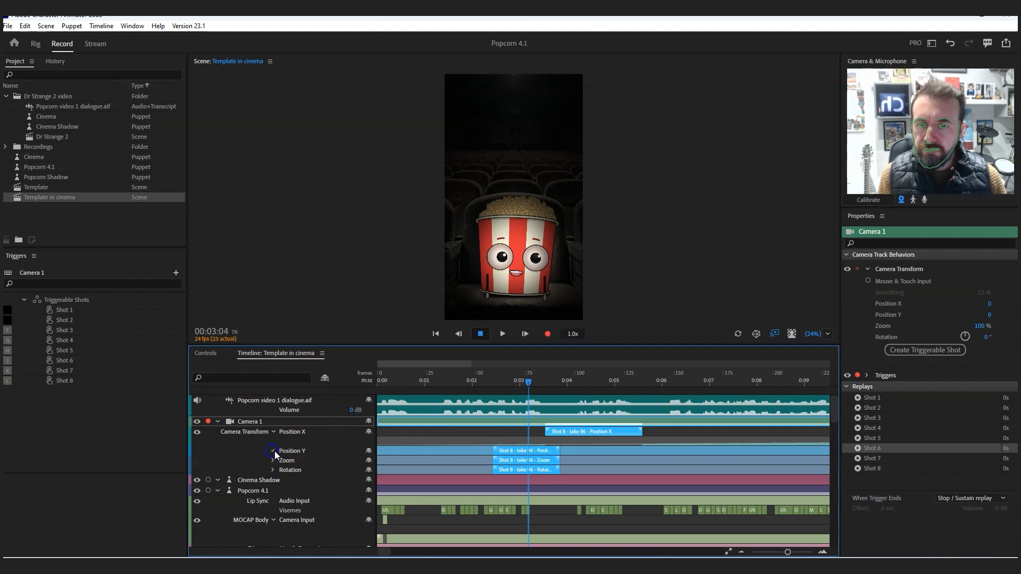
click(273, 470)
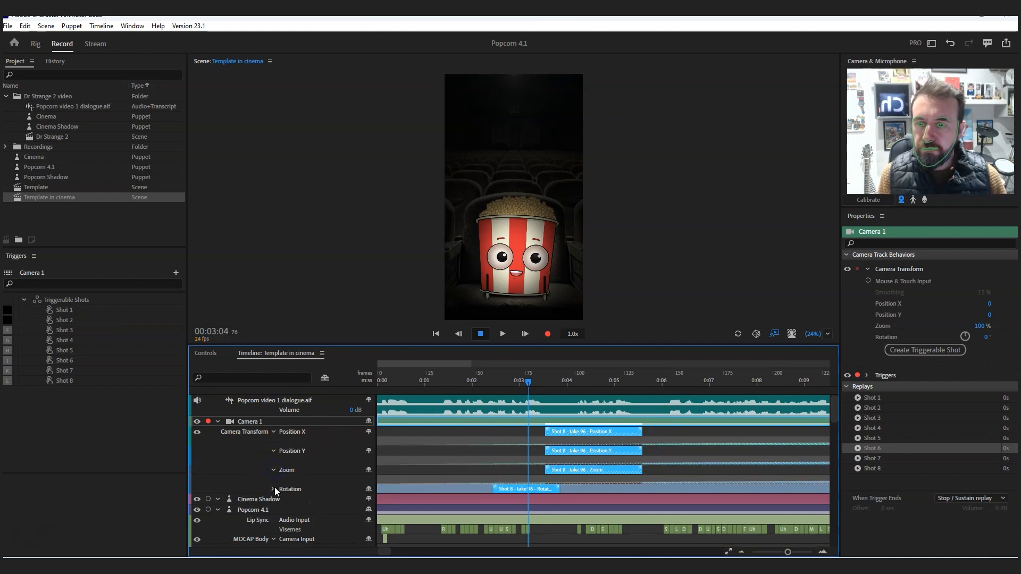
click(274, 489)
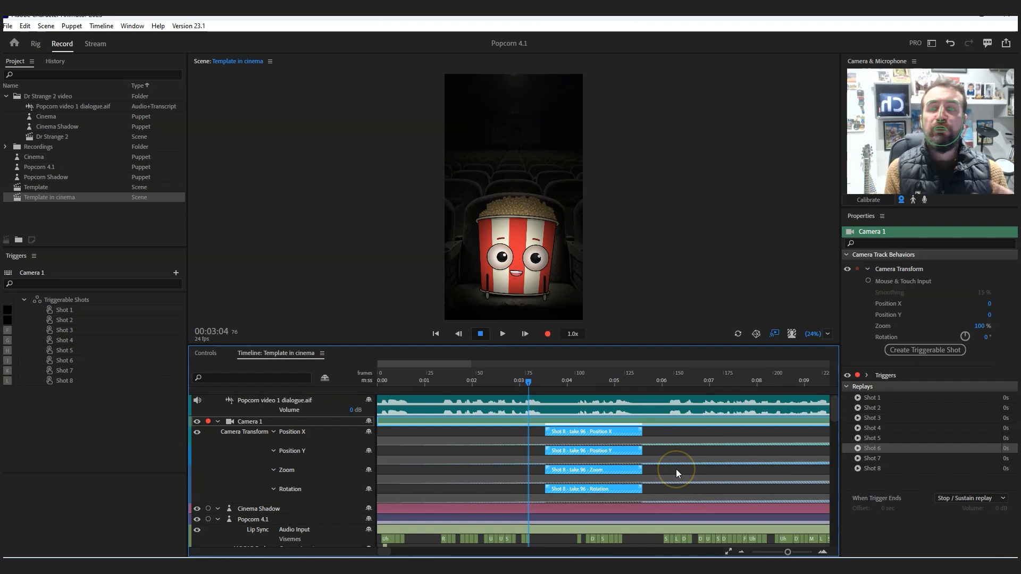
- Turn on Link Recording Selection and select the four Shot 8 transform takes together to test it
click(99, 26)
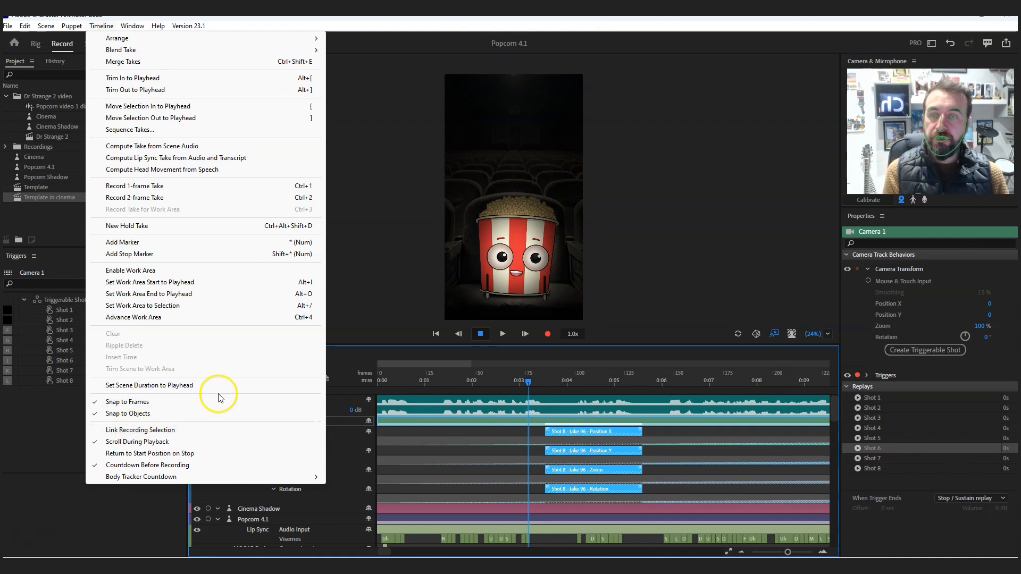
click(118, 431)
click(668, 437)
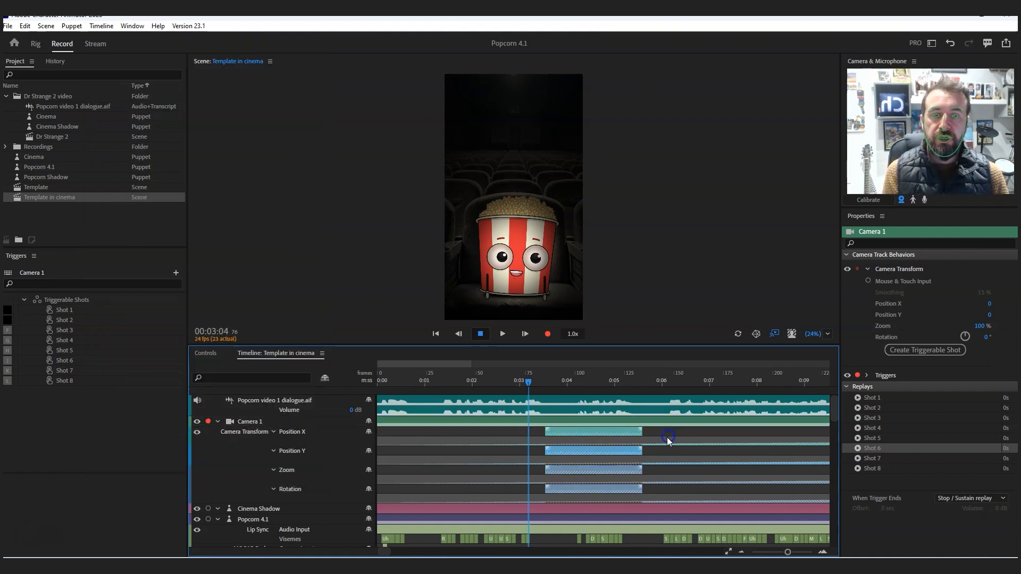
click(605, 433)
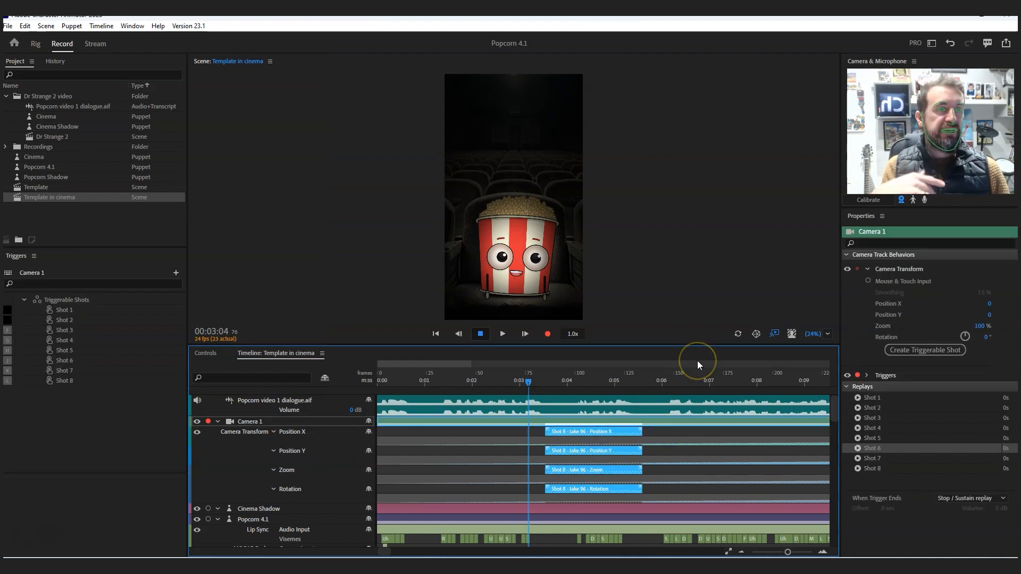
click(653, 433)
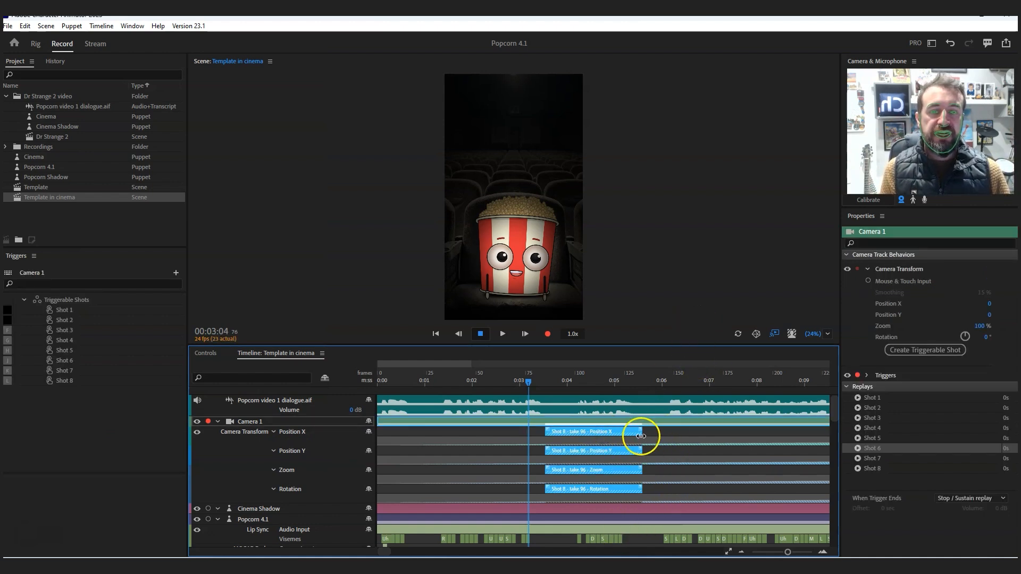
click(631, 426)
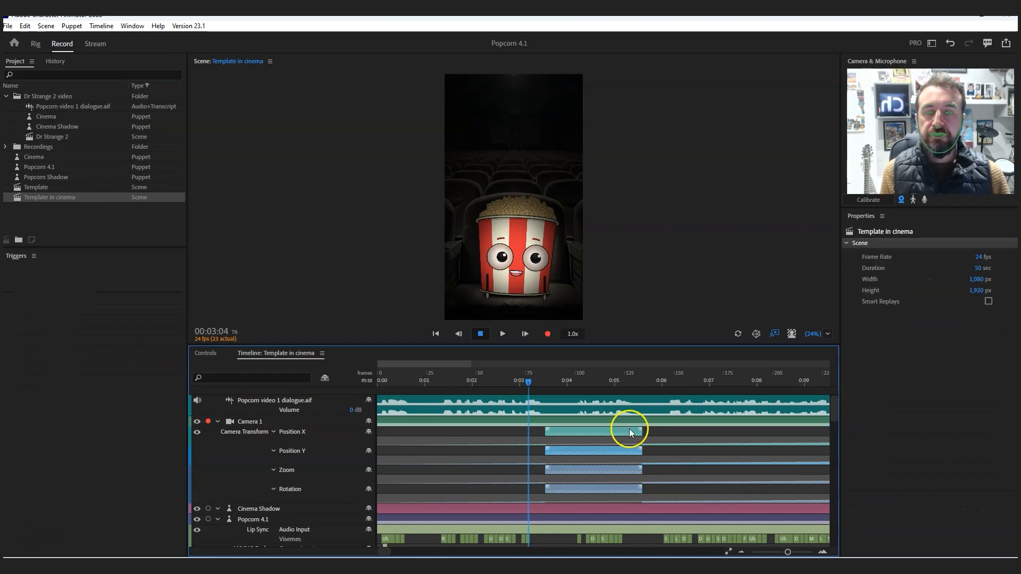
- Add a short blend-in and blend-out to the Shot 8 takes and shift them slightly later in the timeline
click(577, 424)
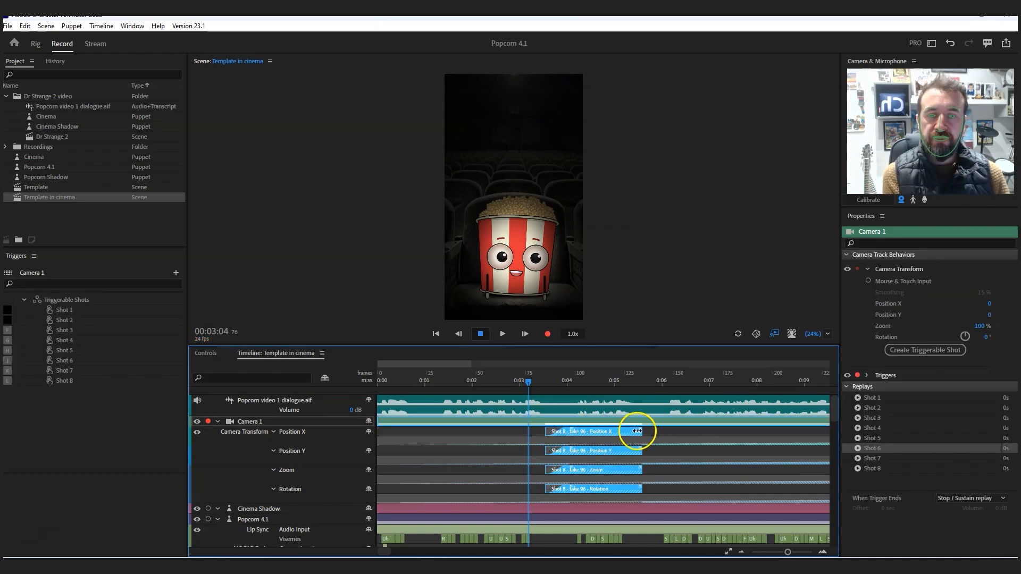
drag(638, 426, 599, 431)
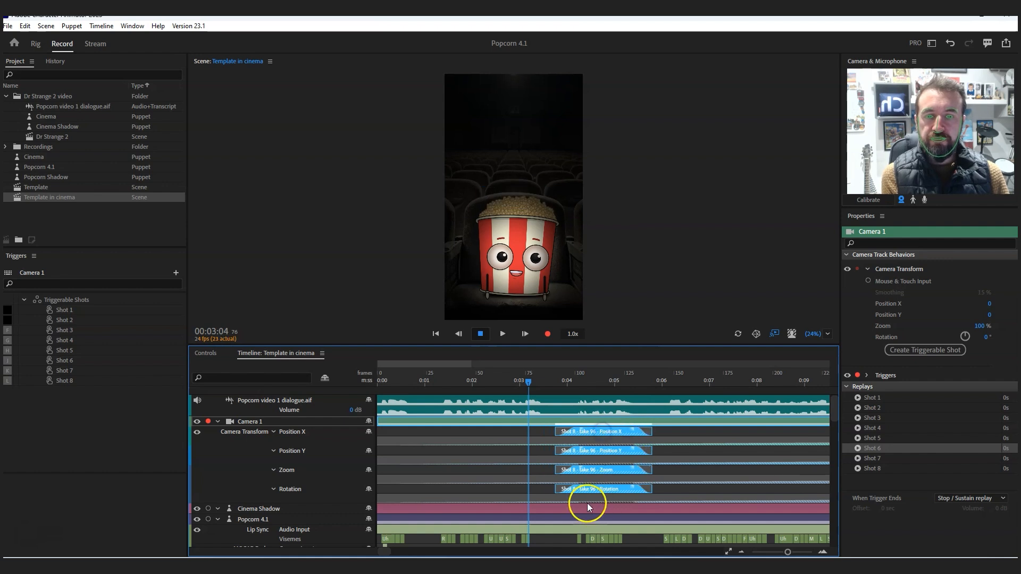
drag(834, 414, 834, 408)
- Play the scene from 00:03:04 to 00:08:19 to review the blended Shot 8 close-up
click(503, 334)
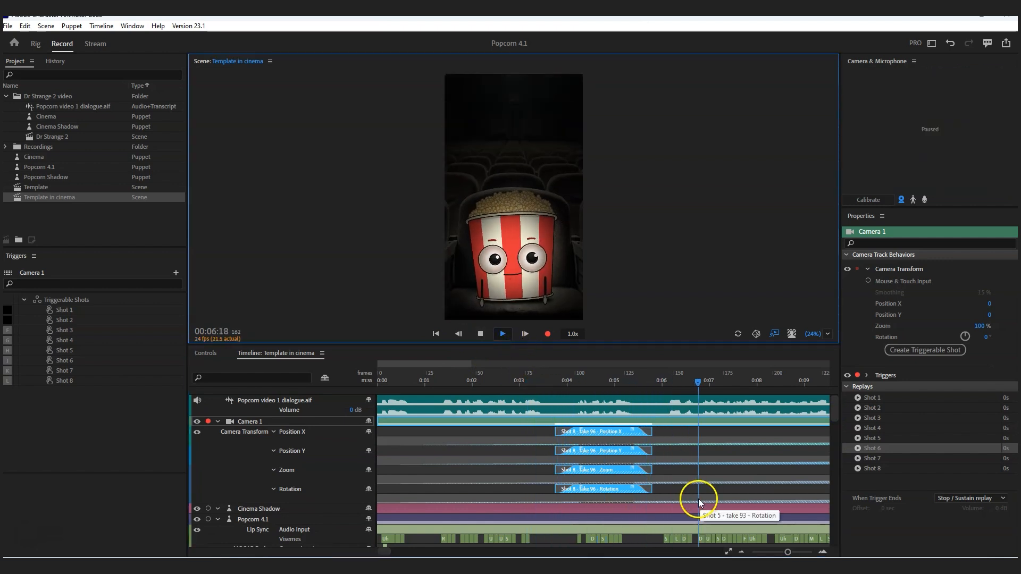
click(481, 334)
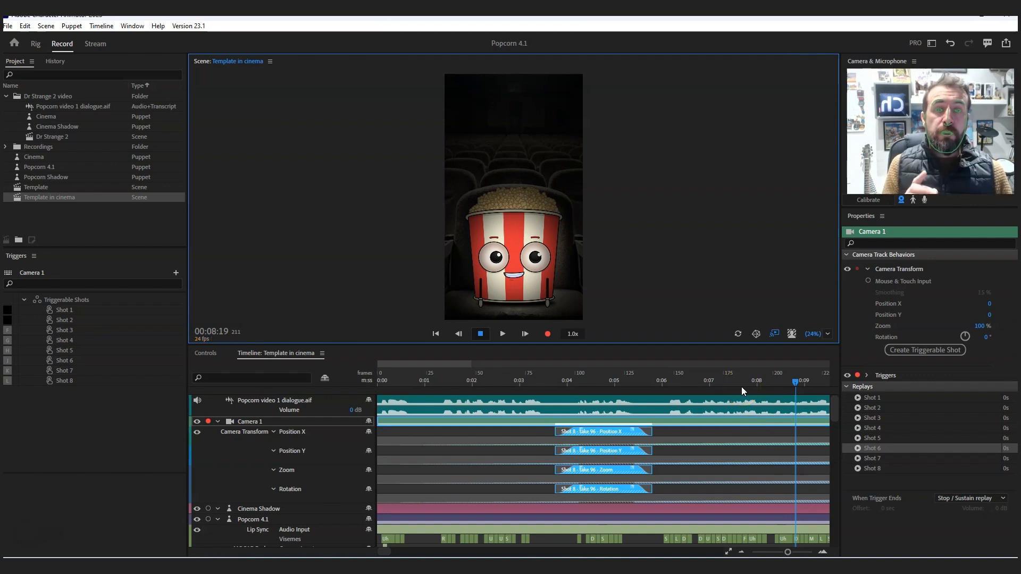
click(740, 404)
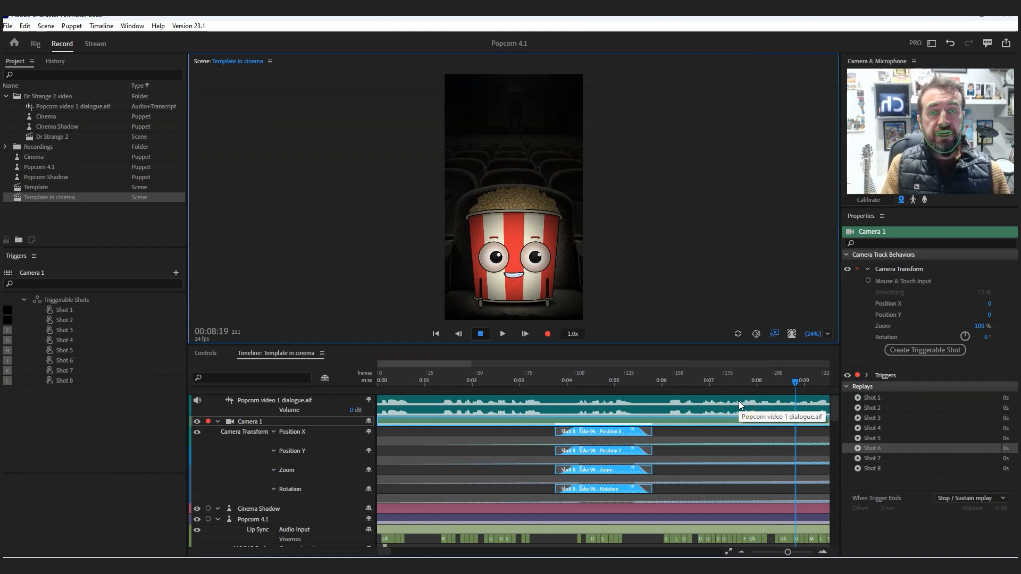
click(563, 450)
click(921, 408)
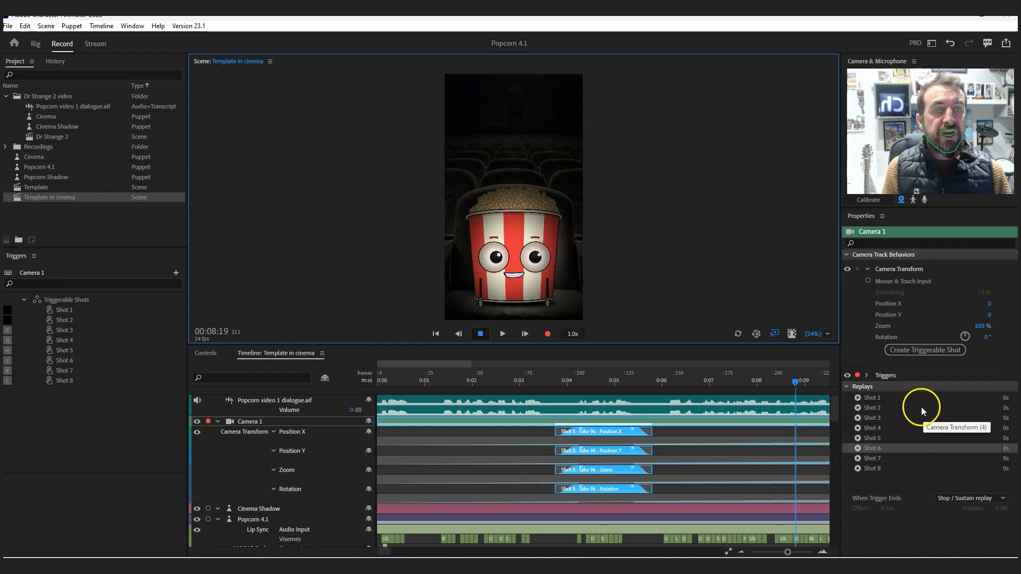
click(597, 410)
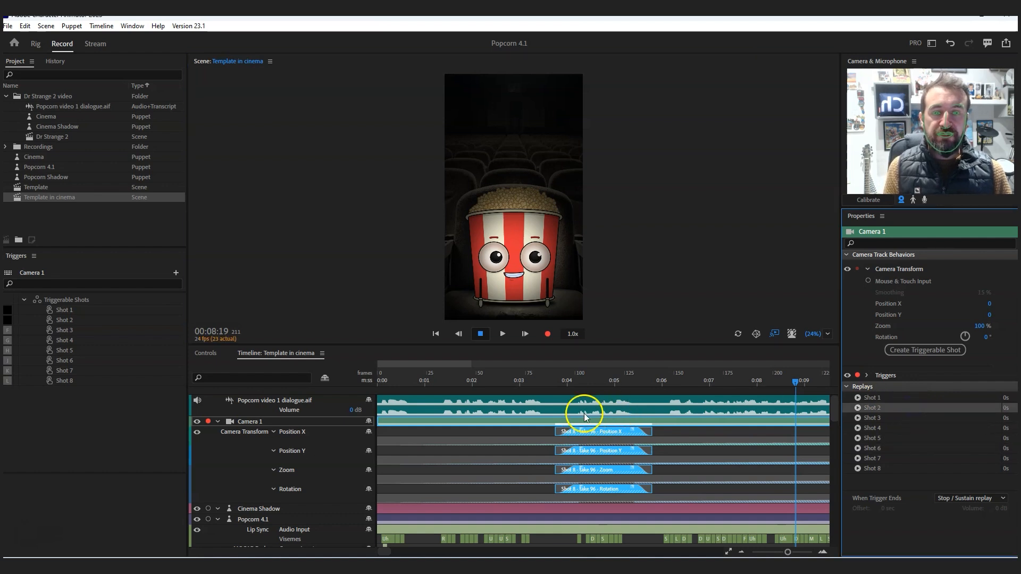
- Preview the Shot 2, Shot 3, Shot 4, Shot 5 and Shot 7 camera replays
click(859, 408)
click(857, 419)
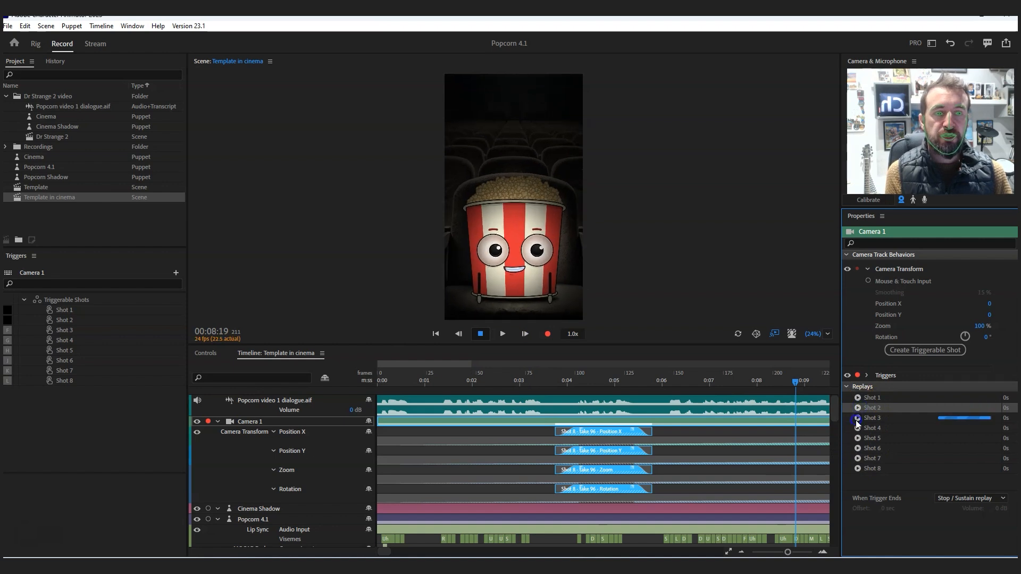
click(857, 429)
click(859, 439)
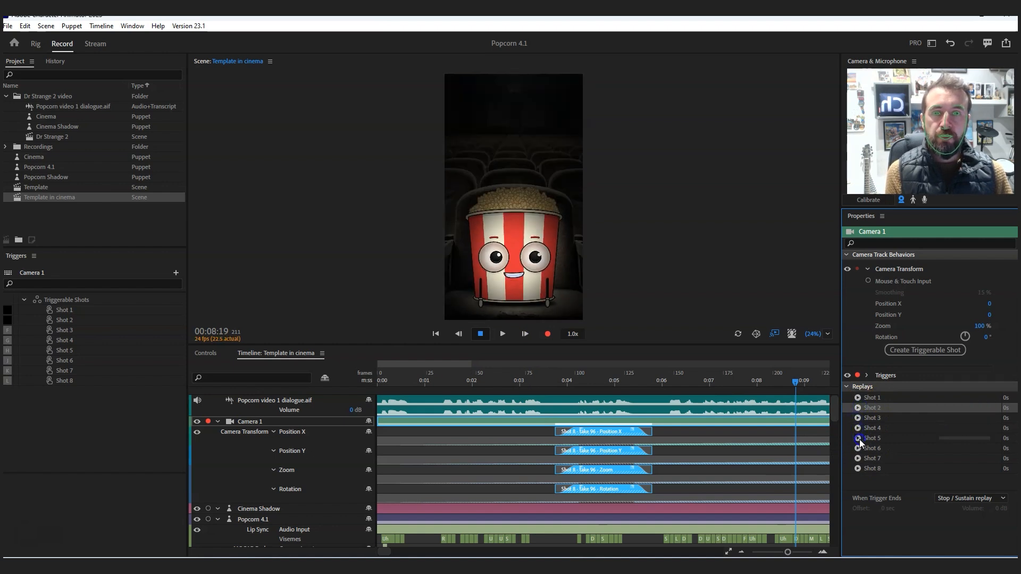
click(859, 456)
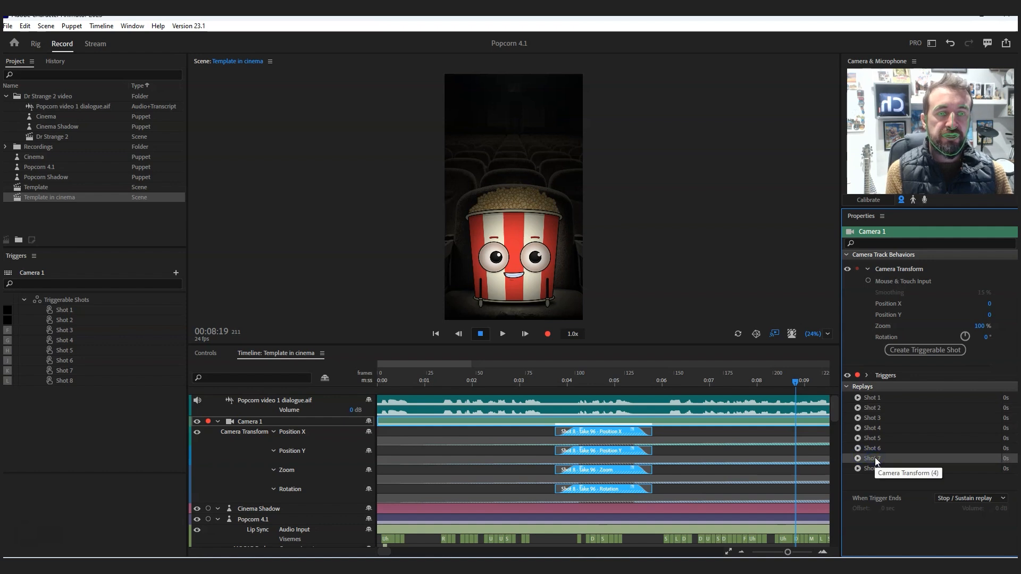
- Copy the Shot 7 replay and paste its camera transform takes at 00:16:13
click(25, 26)
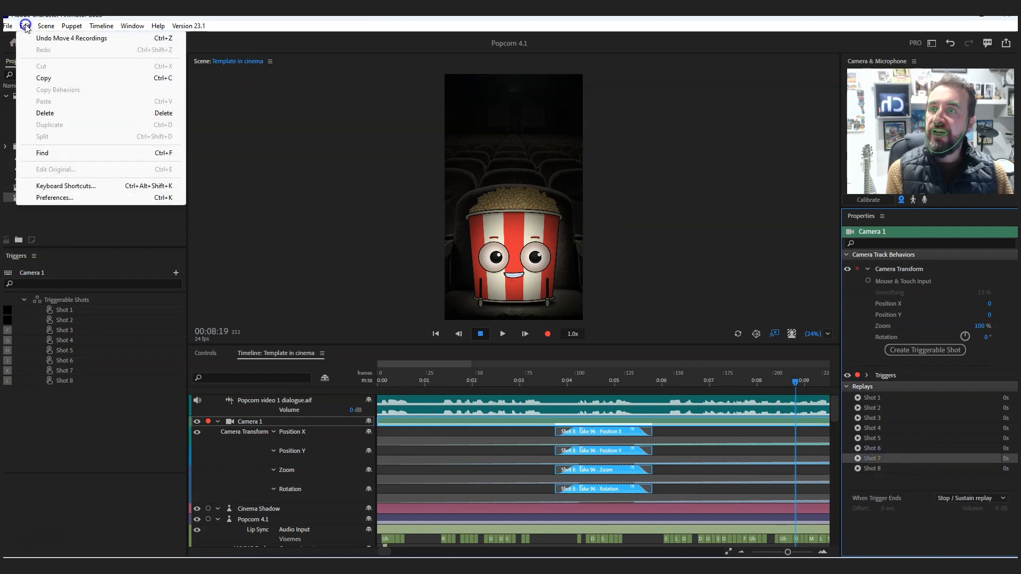
click(43, 78)
drag(382, 554, 391, 553)
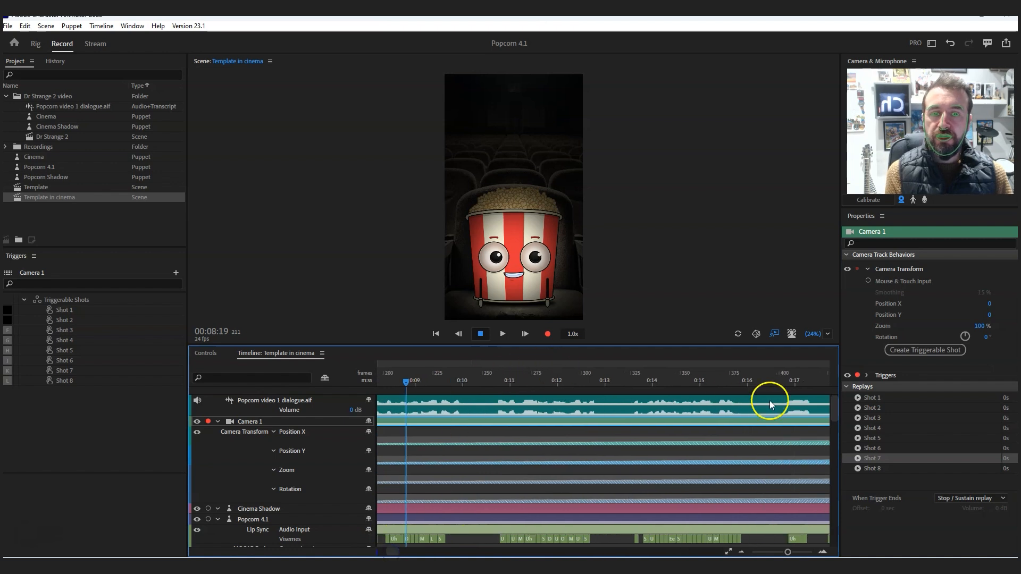
click(774, 376)
click(25, 25)
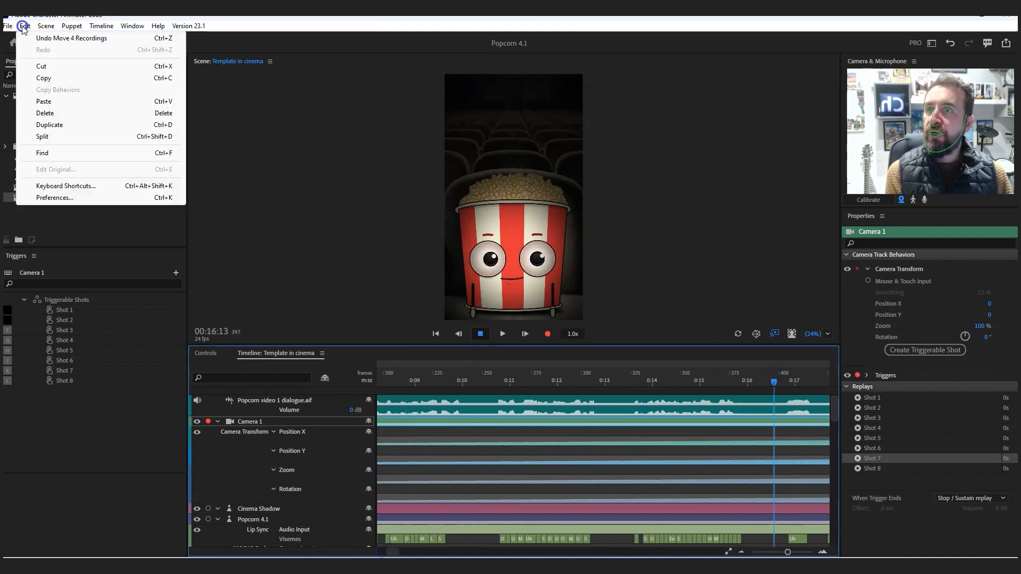
click(53, 101)
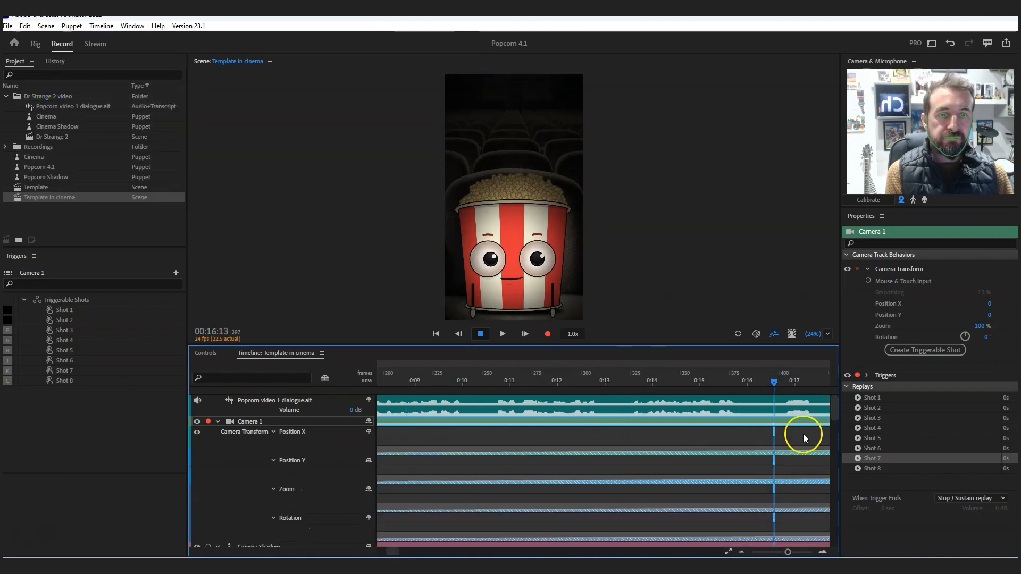
- Shorten the pasted Shot 7 camera takes to end at about 00:17:12 and add a gradual blend-in and blend-out
drag(788, 552, 802, 552)
drag(777, 434, 671, 419)
drag(458, 431, 534, 430)
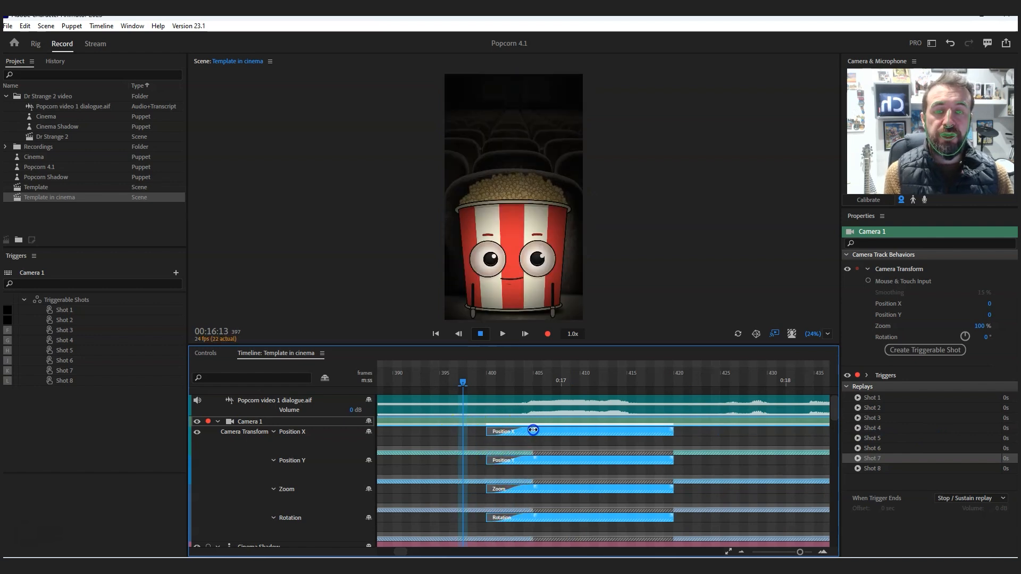
drag(677, 430, 626, 430)
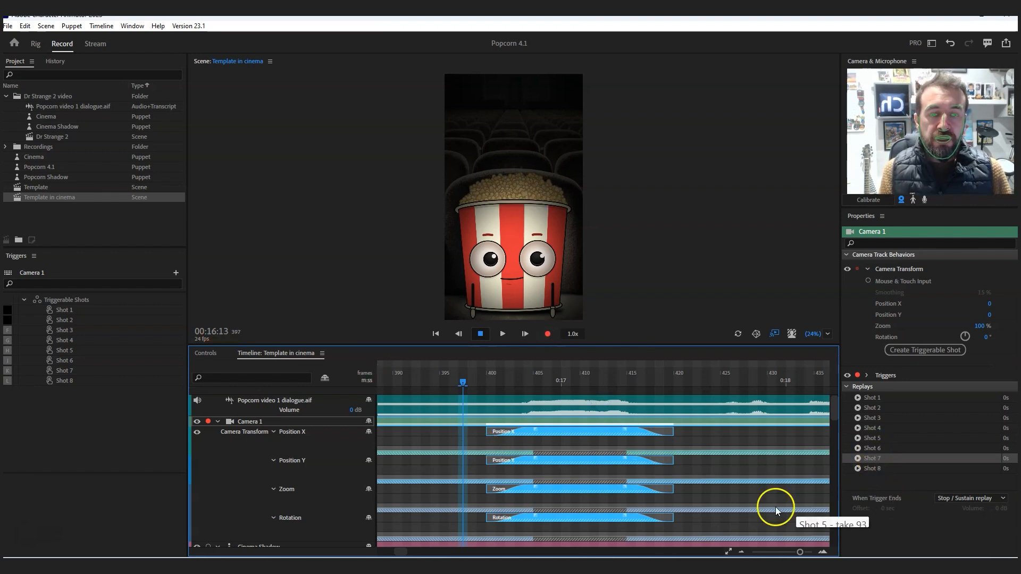
click(742, 551)
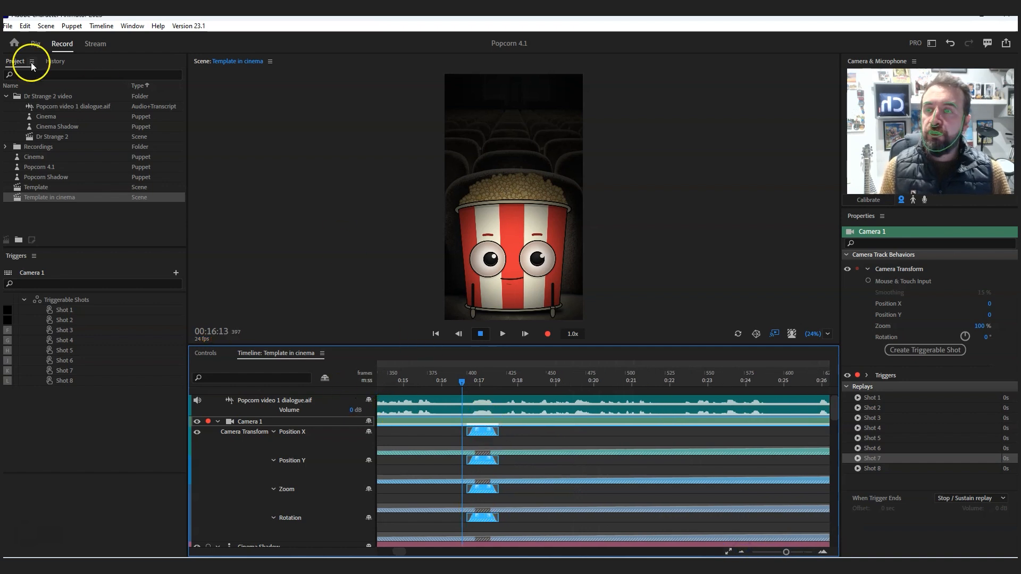
- Duplicate the blended Shot 7 takes and place the copy from about 00:22 to just before 00:25
click(25, 25)
click(55, 79)
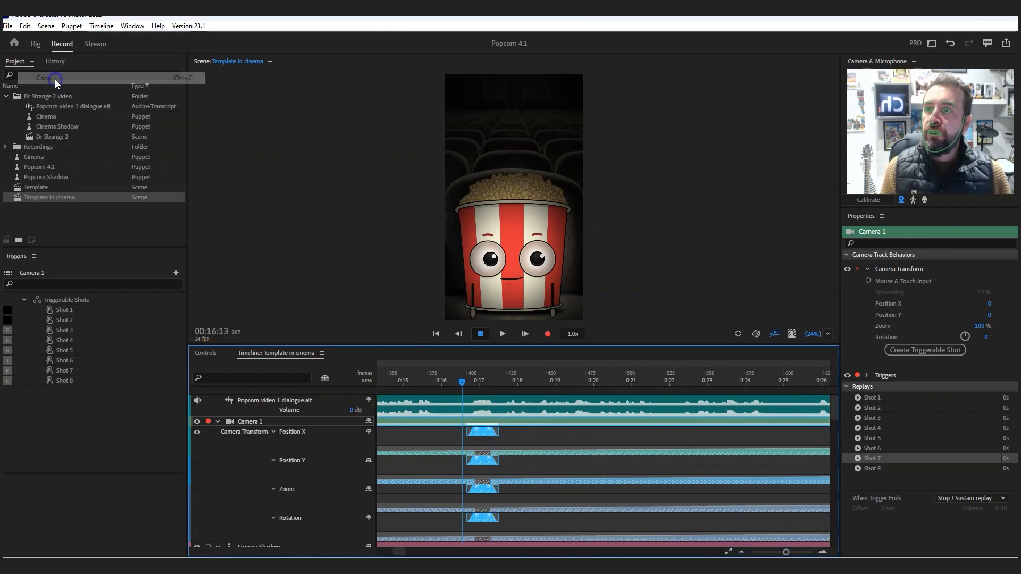
click(26, 24)
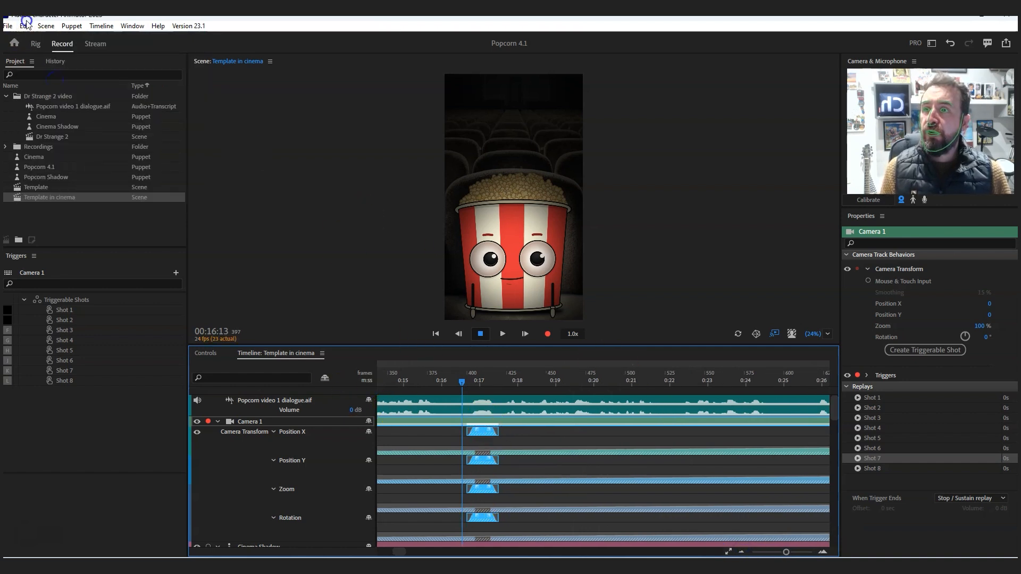
click(61, 126)
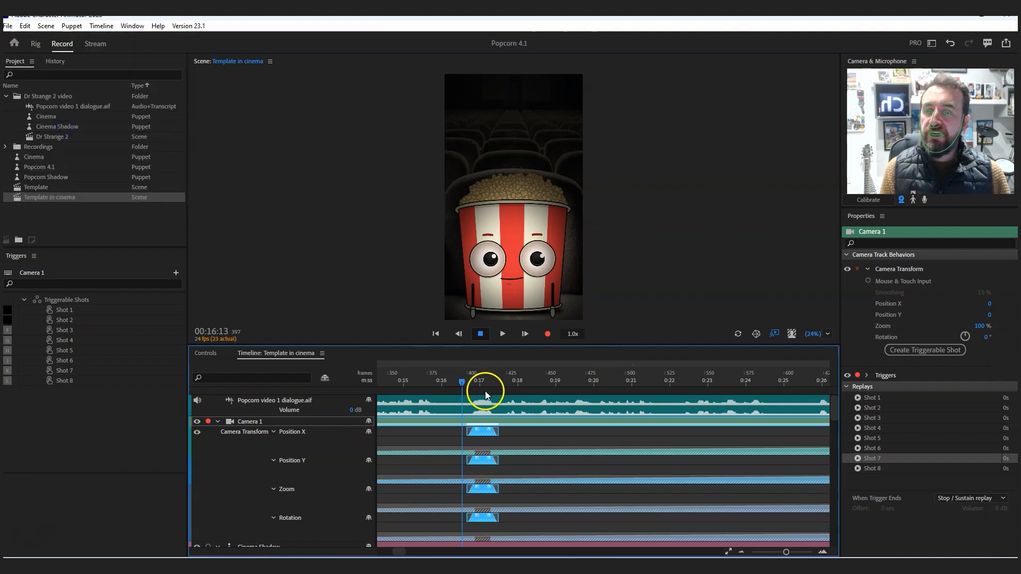
drag(482, 432, 777, 430)
- Play the scene from about 00:16 and again from about 00:22 to review both Shot 7 close-ups
click(454, 379)
click(502, 333)
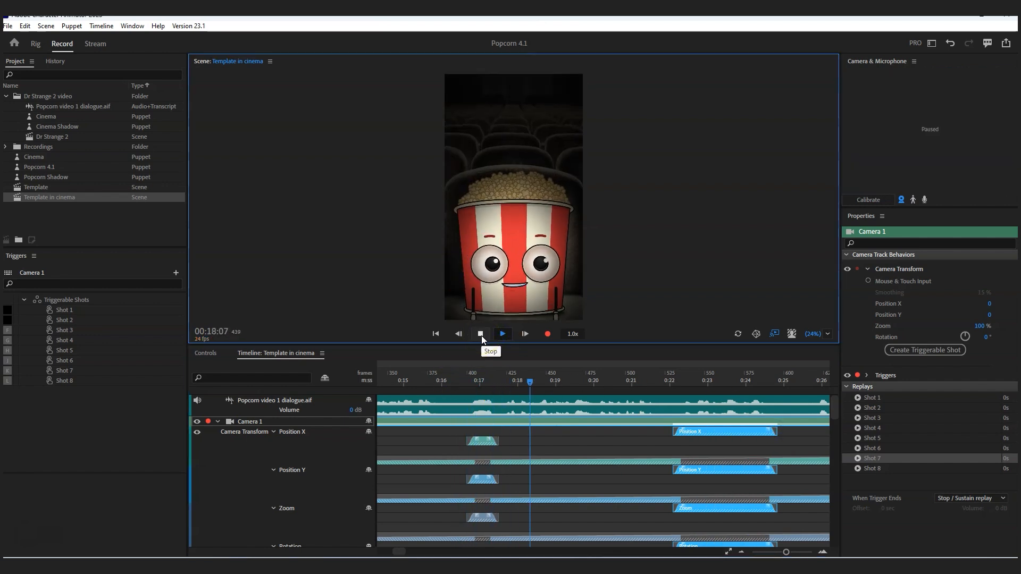
click(481, 334)
click(661, 381)
click(502, 334)
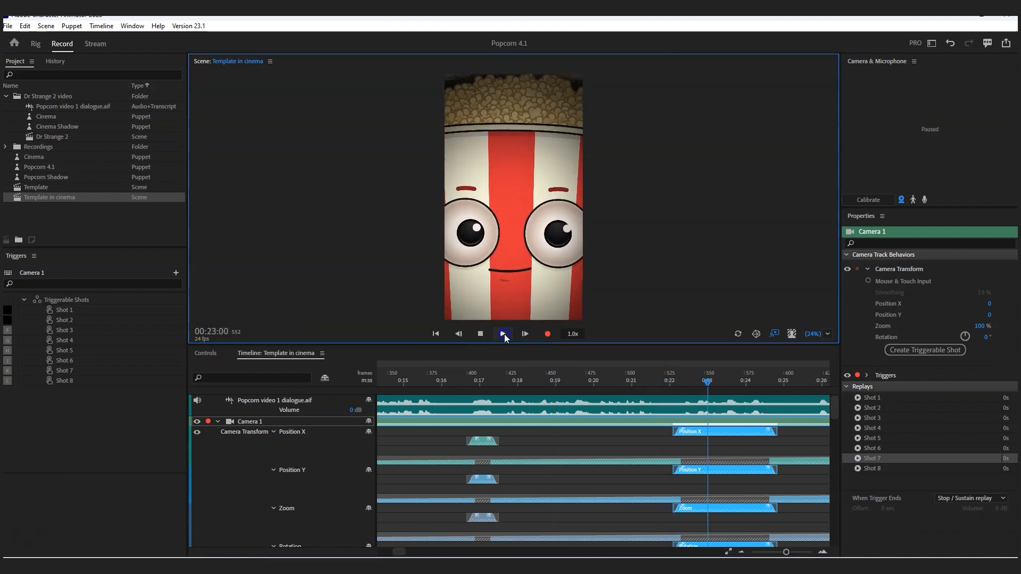
click(504, 334)
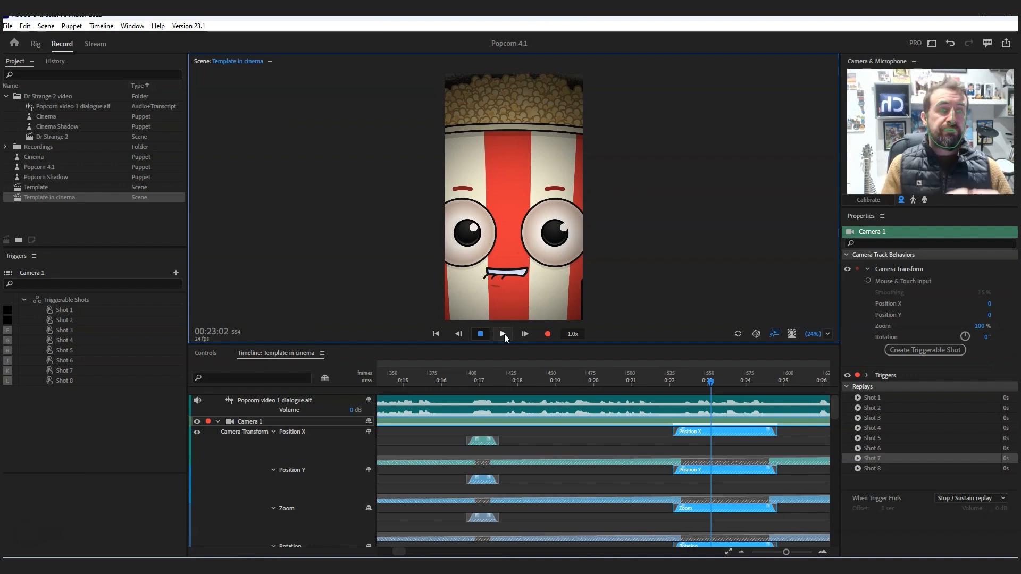
- Collapse the Camera 1 and Popcorn 4.1 tracks, and arm only the Triggers behavior of Popcorn 4.1 for recording
click(217, 421)
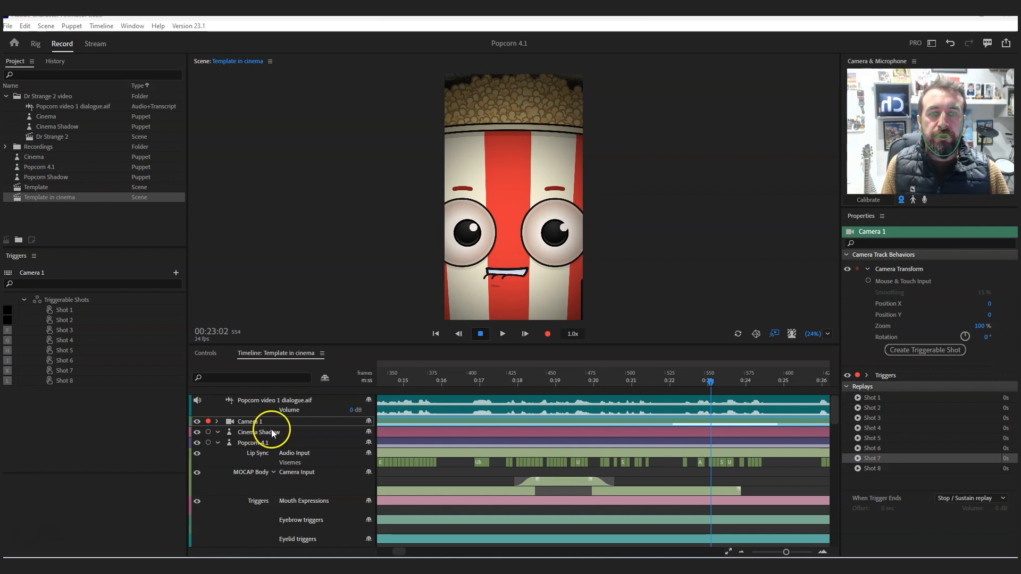
drag(834, 408, 834, 409)
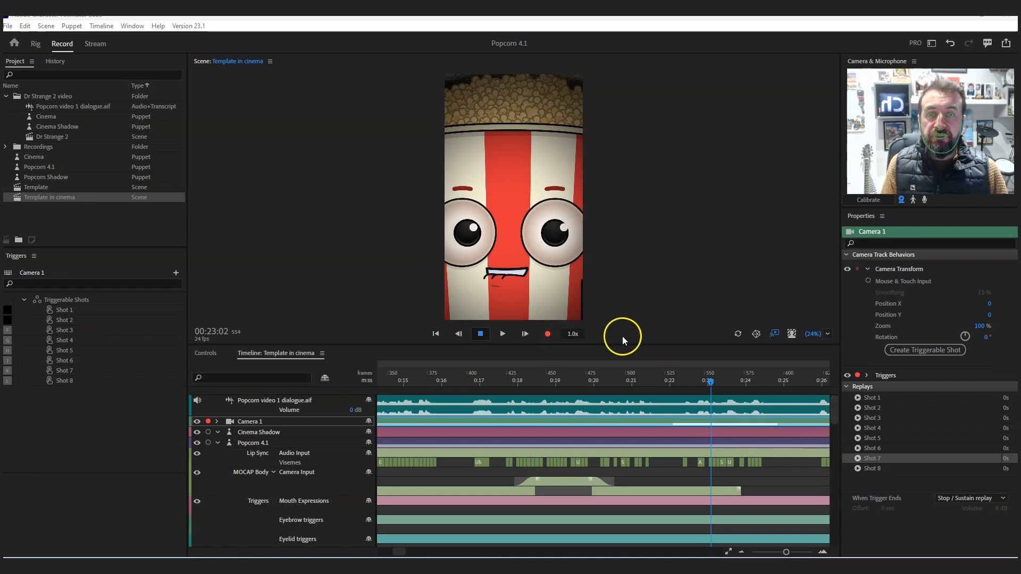
click(461, 381)
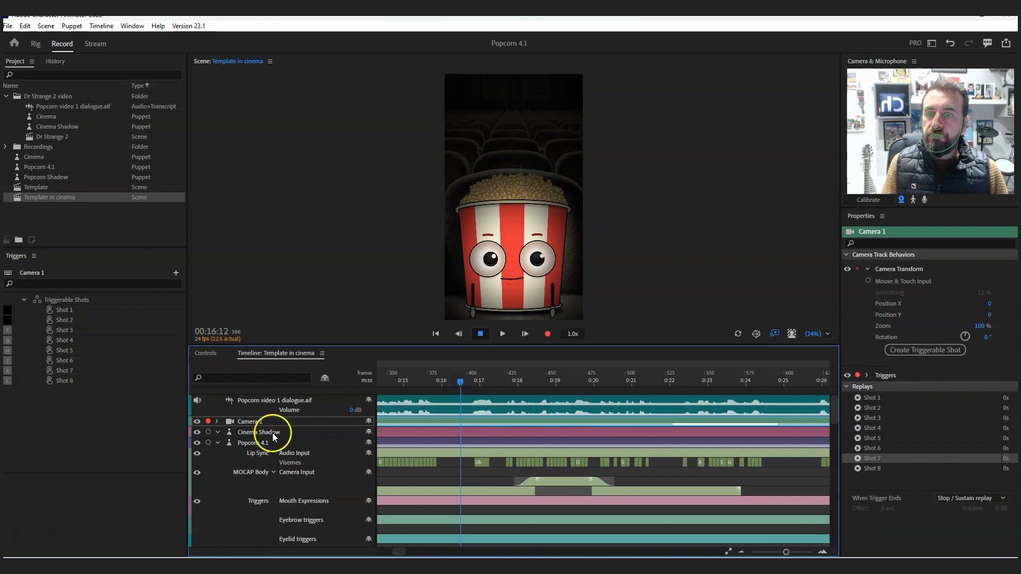
click(218, 444)
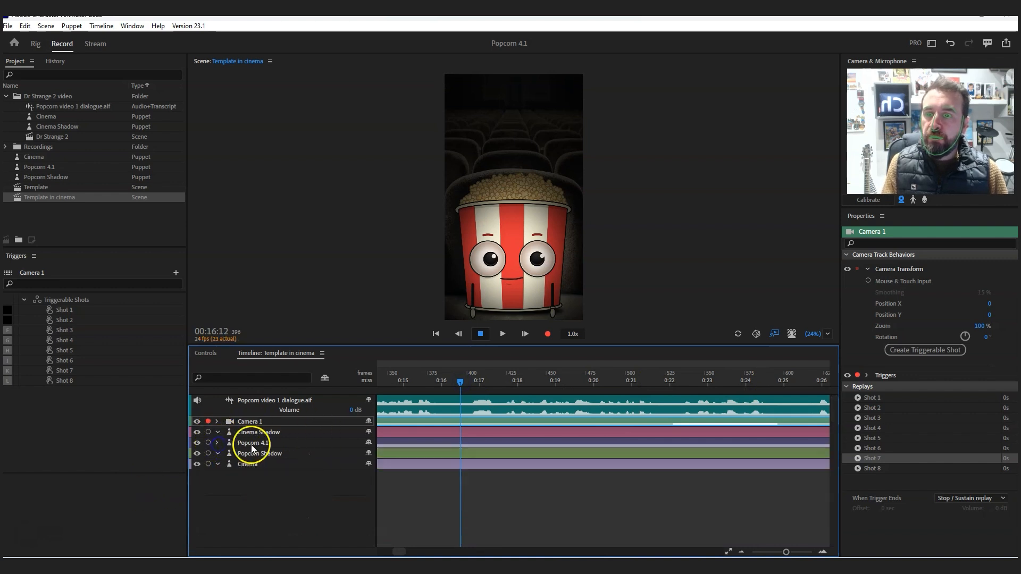
click(251, 445)
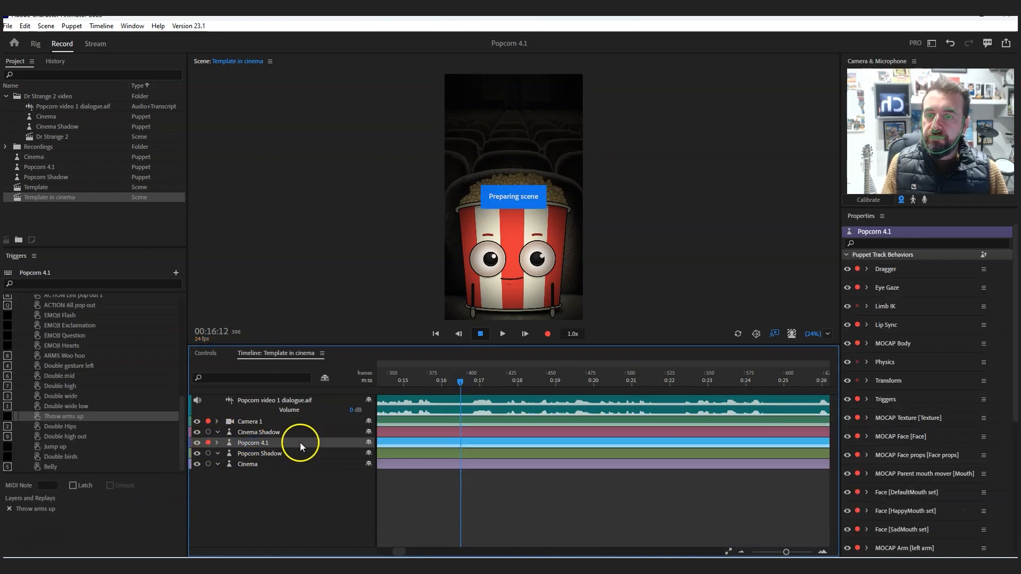
click(858, 269)
click(858, 400)
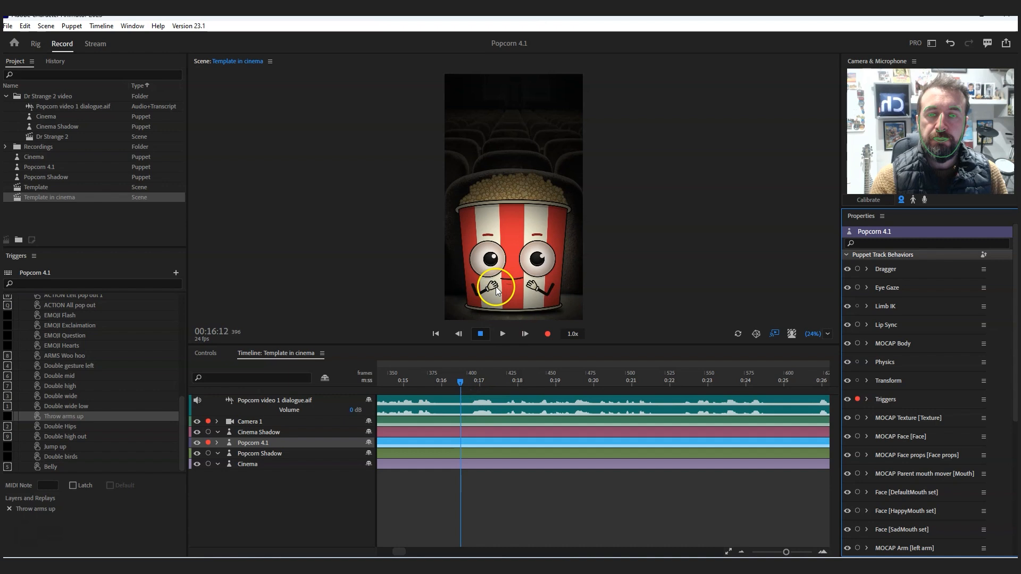
- Record a Belly trigger take on Popcorn 4.1 from 00:16:00 to 00:18:22, dismissing the e-mail login dialog
click(442, 381)
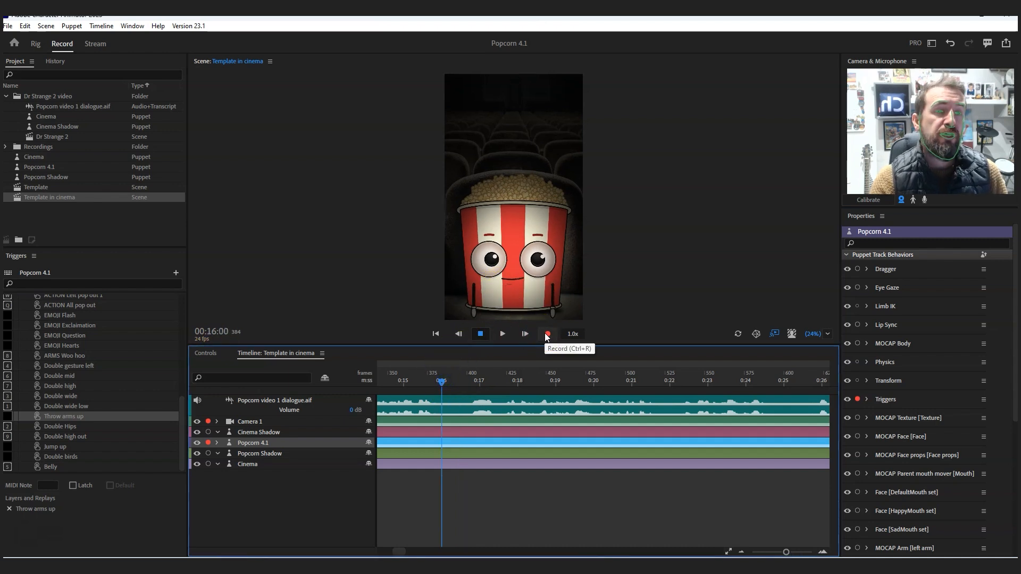
click(548, 335)
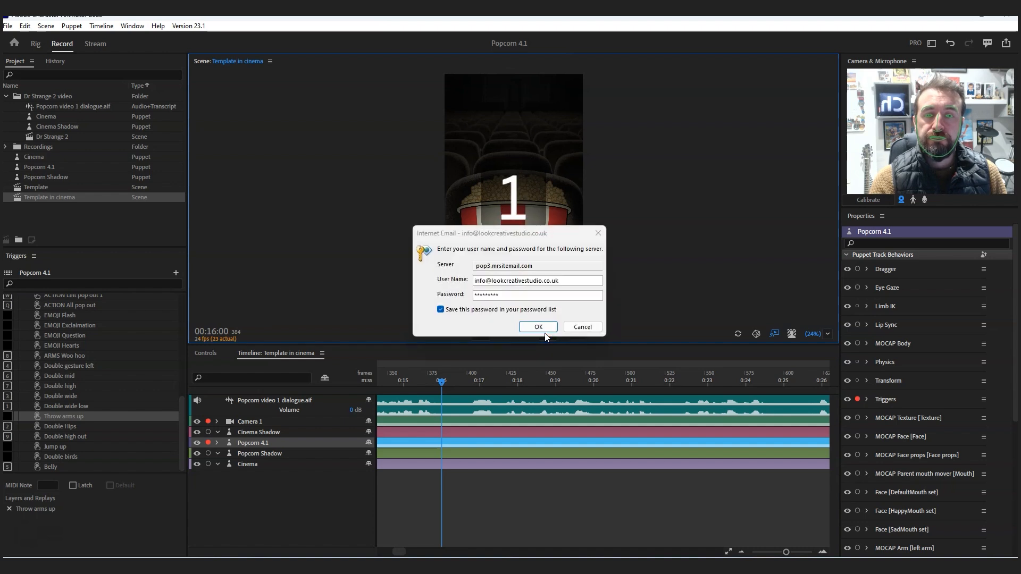
click(599, 229)
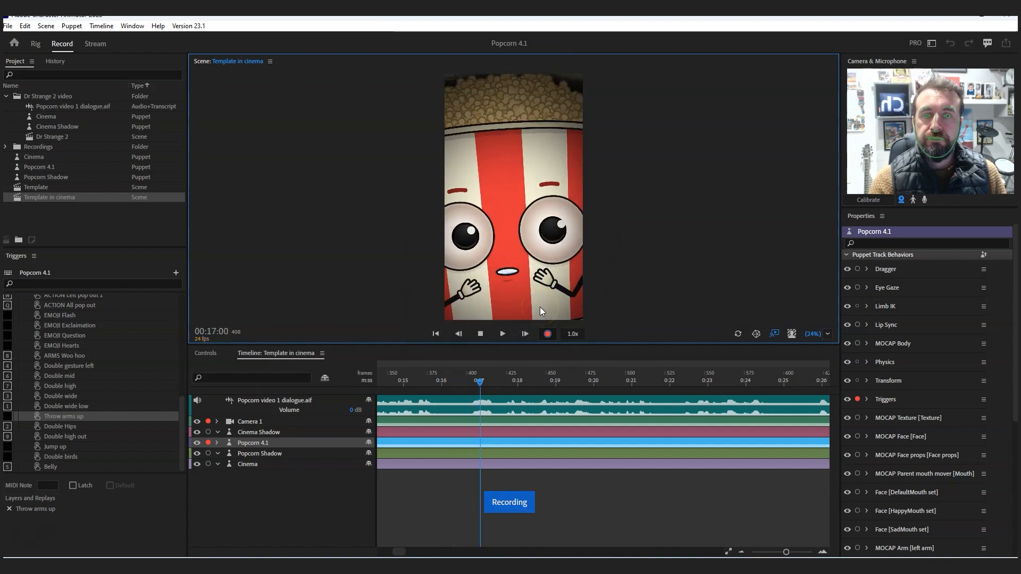
click(484, 333)
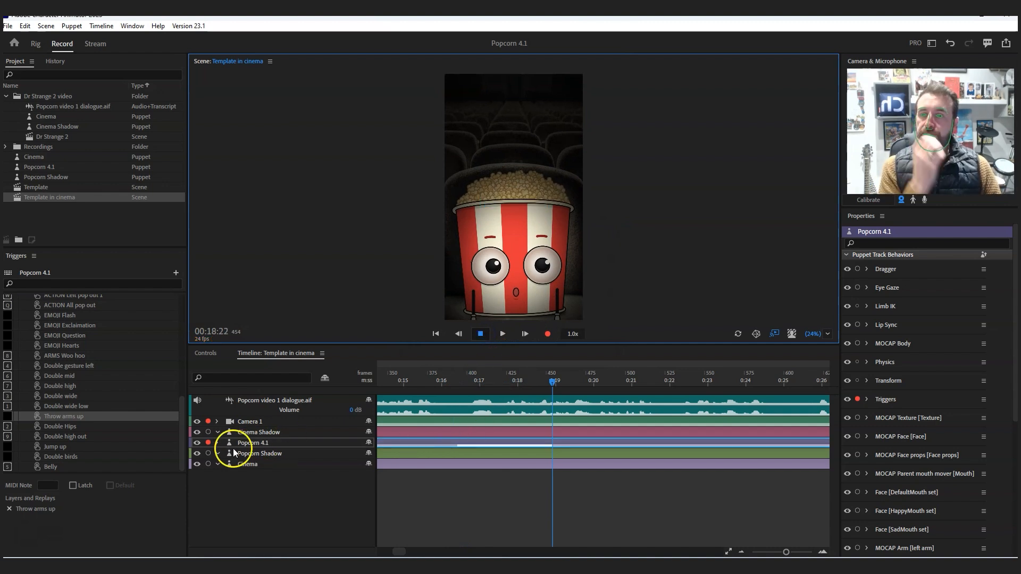
- Expand the Popcorn 4.1 track, try a shorter Belly take, and extend both wrist takes to just before 00:25
click(217, 443)
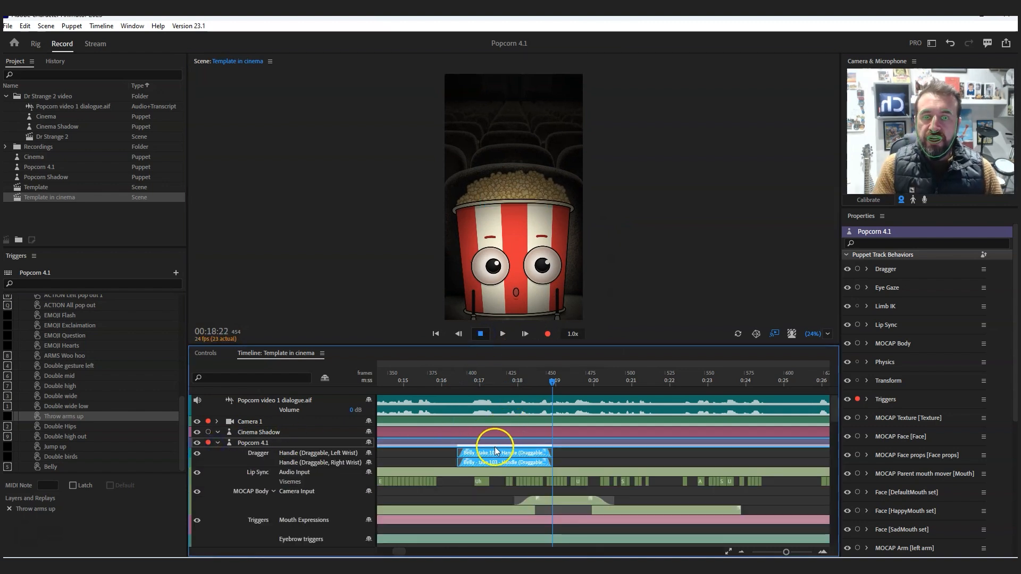
mouse_move(833, 407)
mouse_down()
mouse_move(833, 481)
mouse_move(833, 426)
mouse_move(818, 402)
mouse_up()
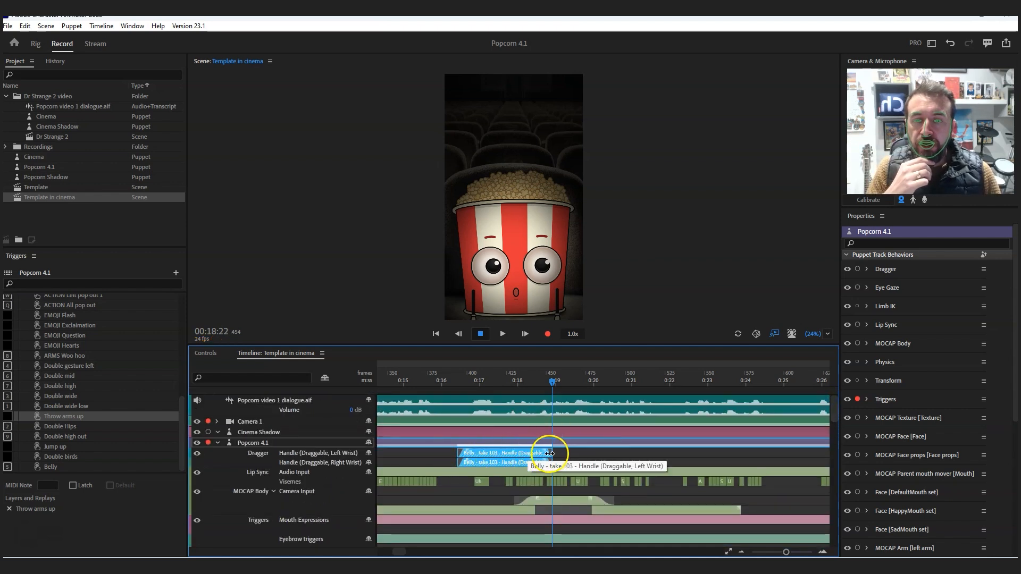
drag(552, 453, 506, 444)
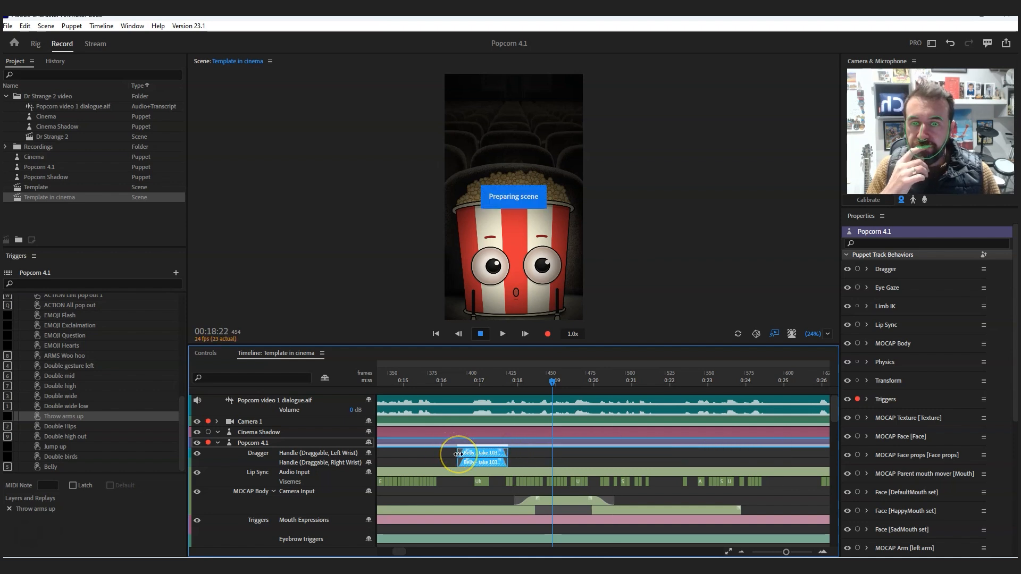
drag(505, 453, 775, 454)
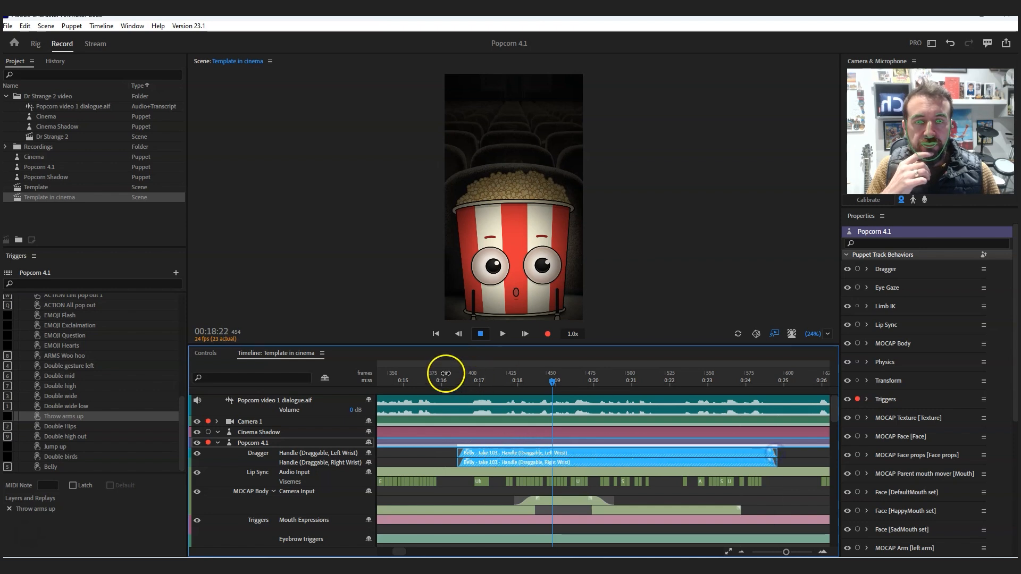
- Play the scene from just after 00:16 to 00:19:22 to review the extended Belly arm pose
click(448, 380)
click(503, 334)
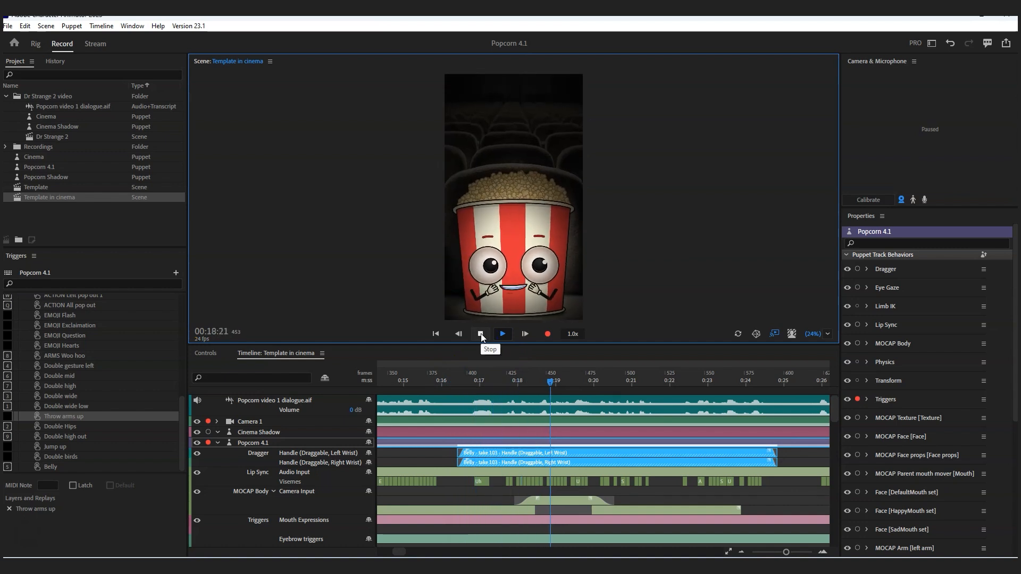
click(481, 334)
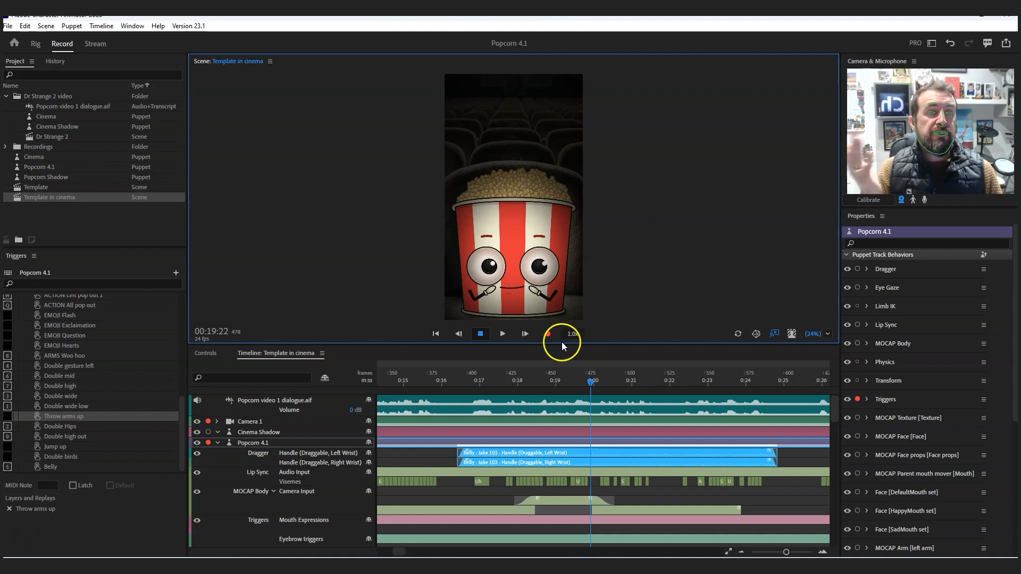
- Select only the Belly replay in the Popcorn 4.1 replays and copy it
scroll(1001, 415, down, 5)
drag(1001, 429, 998, 467)
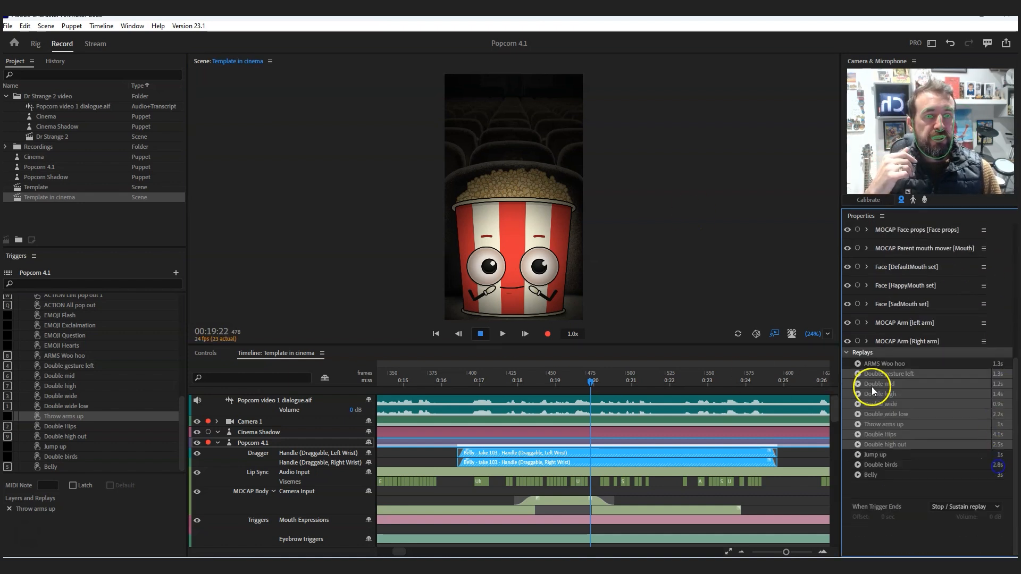
click(891, 486)
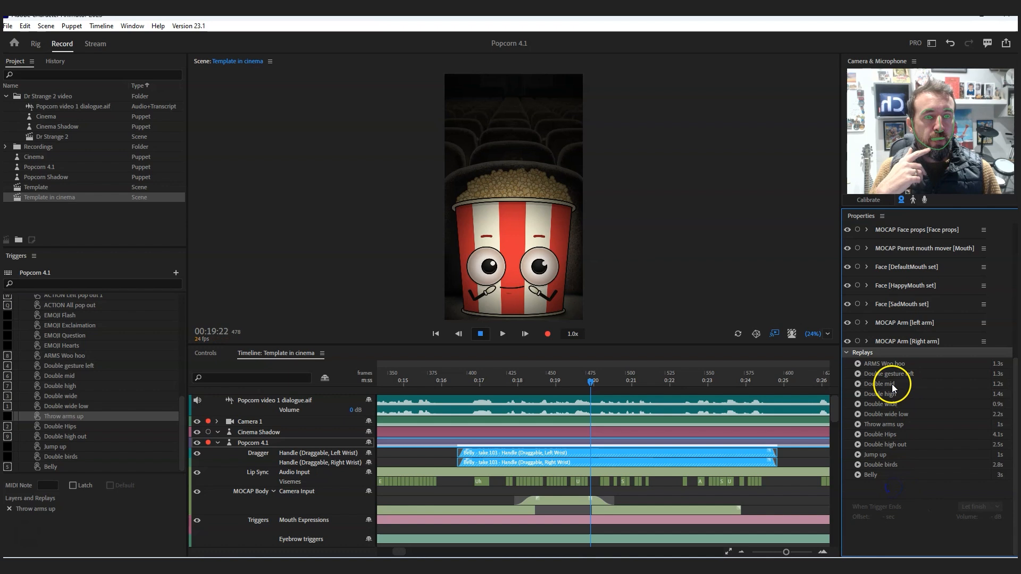
click(862, 476)
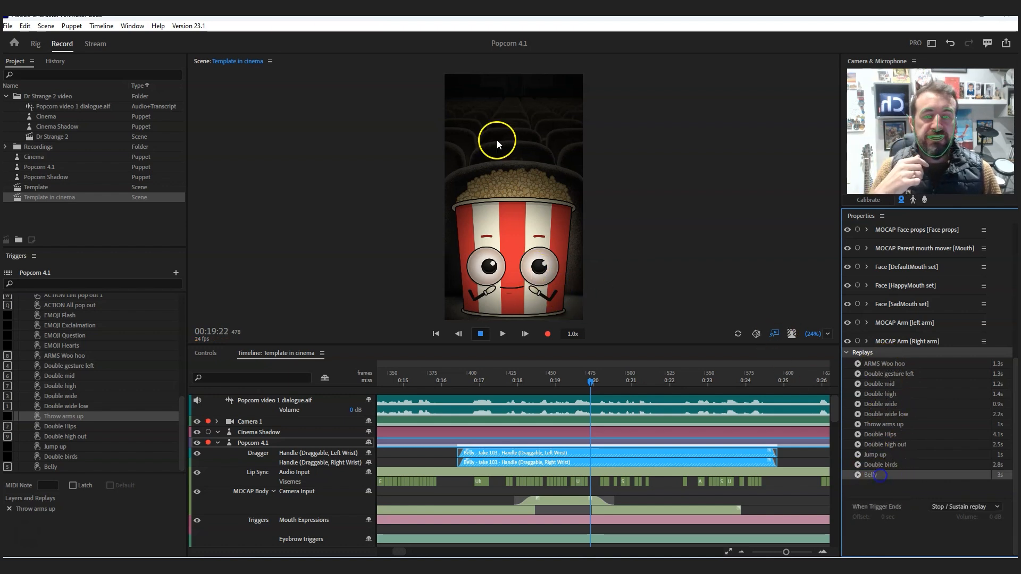
click(25, 26)
click(45, 78)
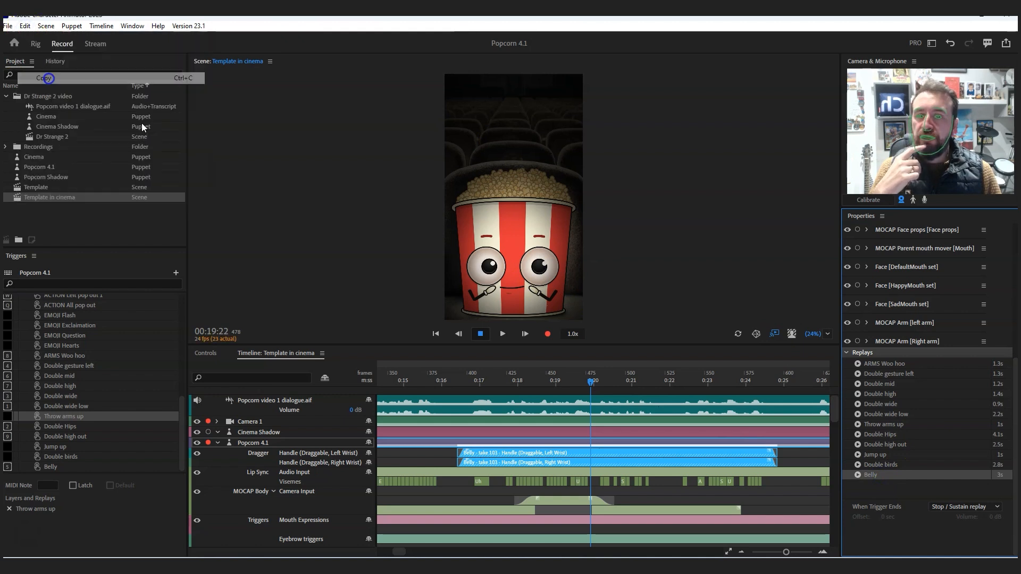
- Paste the Belly replay takes at 00:28:10 and shorten them to end at about 00:29:17
click(681, 381)
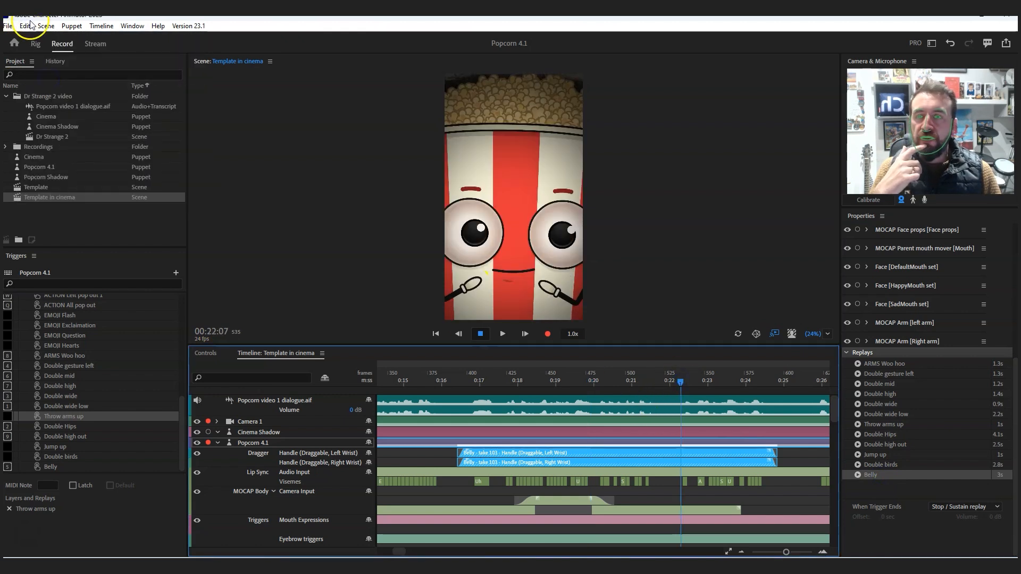
click(685, 381)
drag(886, 388, 594, 383)
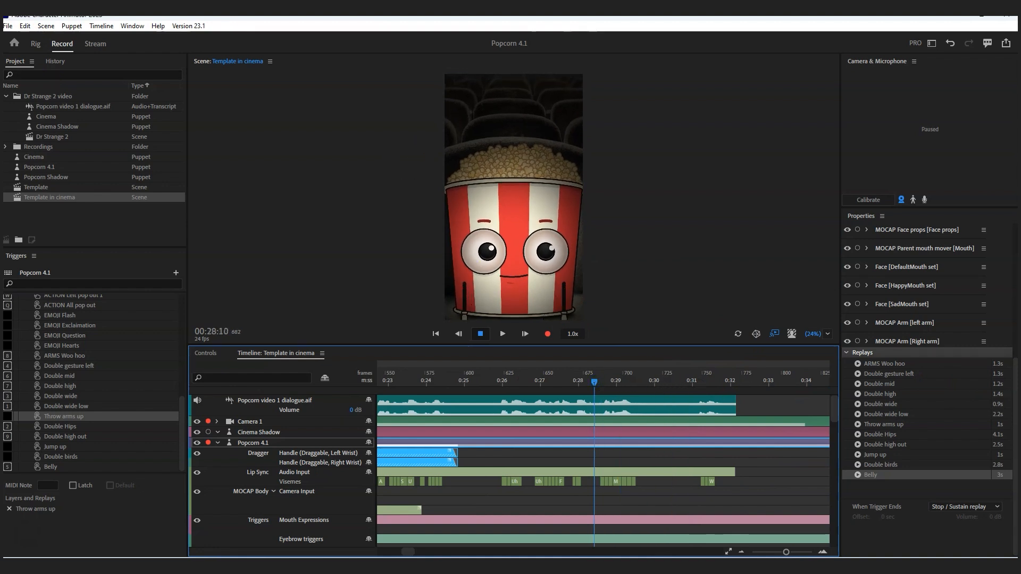
click(25, 26)
click(43, 102)
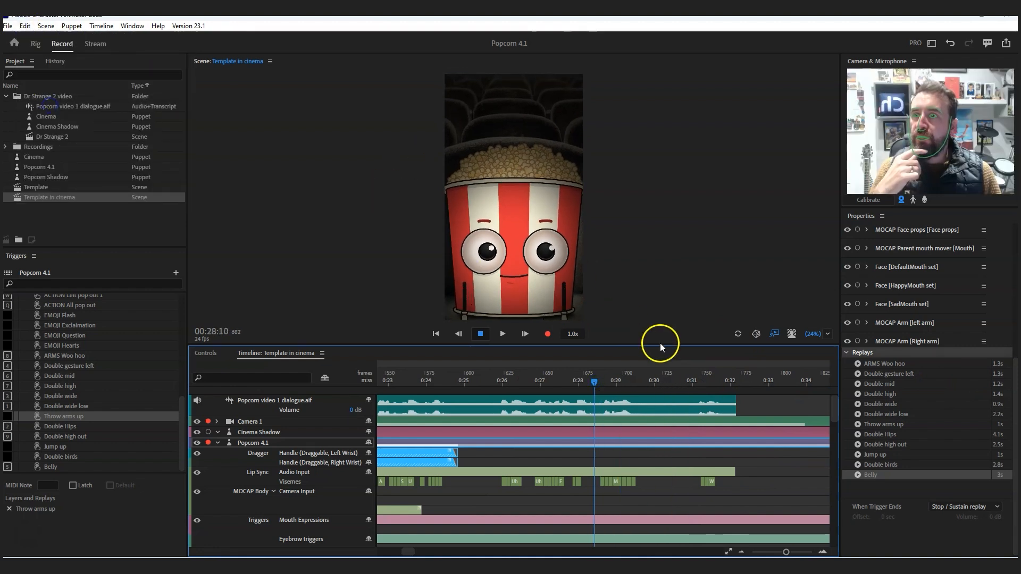
drag(706, 456, 635, 454)
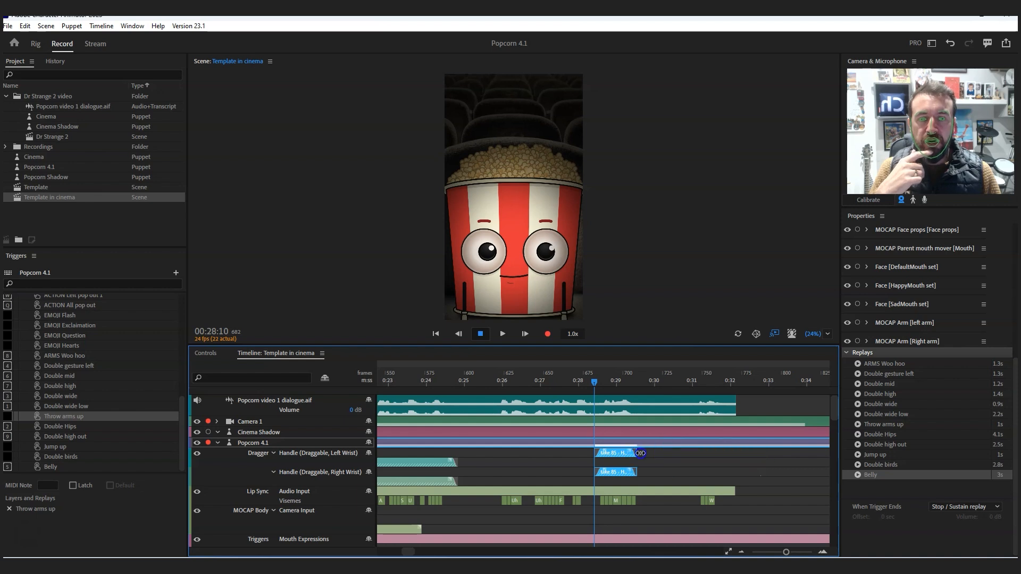
- Play the scene from about 00:28 to 00:29:20 to review the pasted Belly gesture
click(579, 378)
click(503, 335)
click(481, 335)
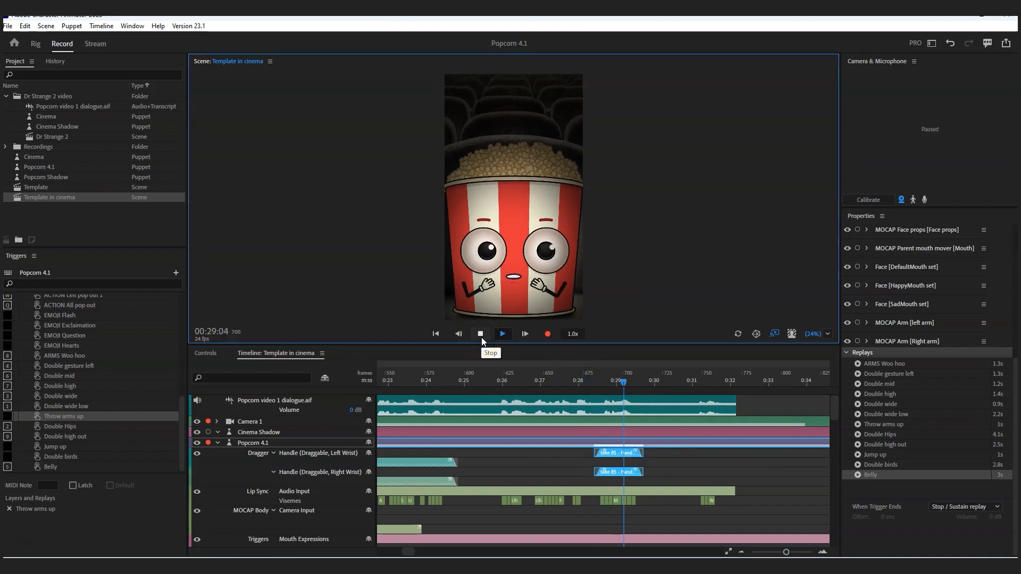
click(481, 336)
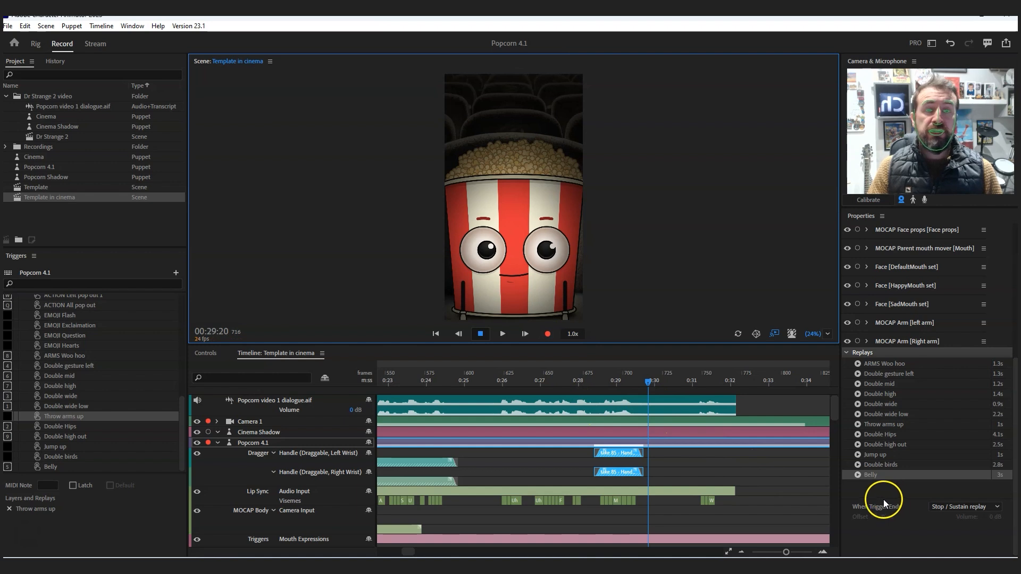
- Show the puppet's Movement gesture controls and dock the Controls panel between the scene view and the timeline
click(207, 353)
scroll(535, 477, down, 10)
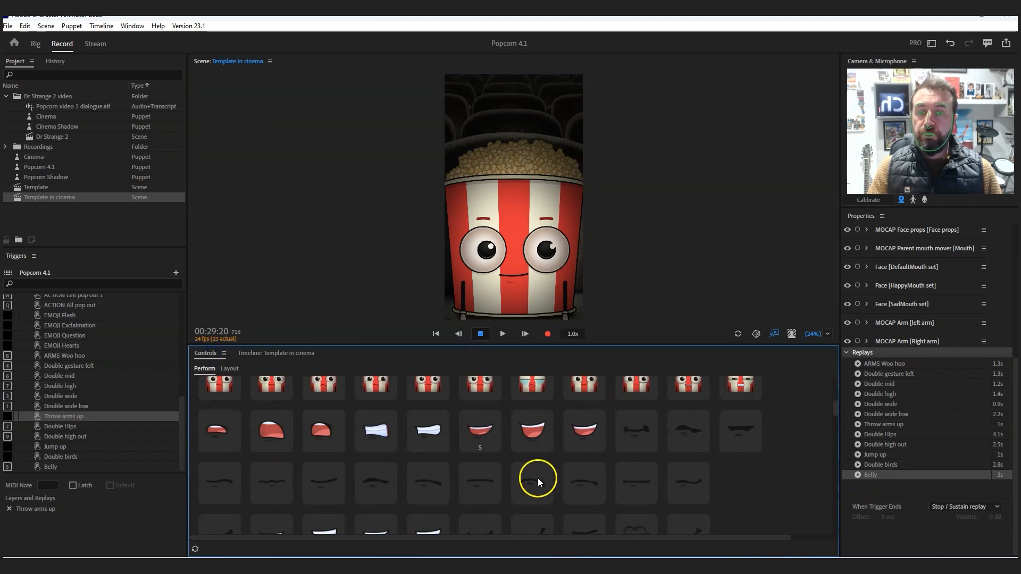
scroll(505, 484, down, 5)
scroll(426, 479, up, 3)
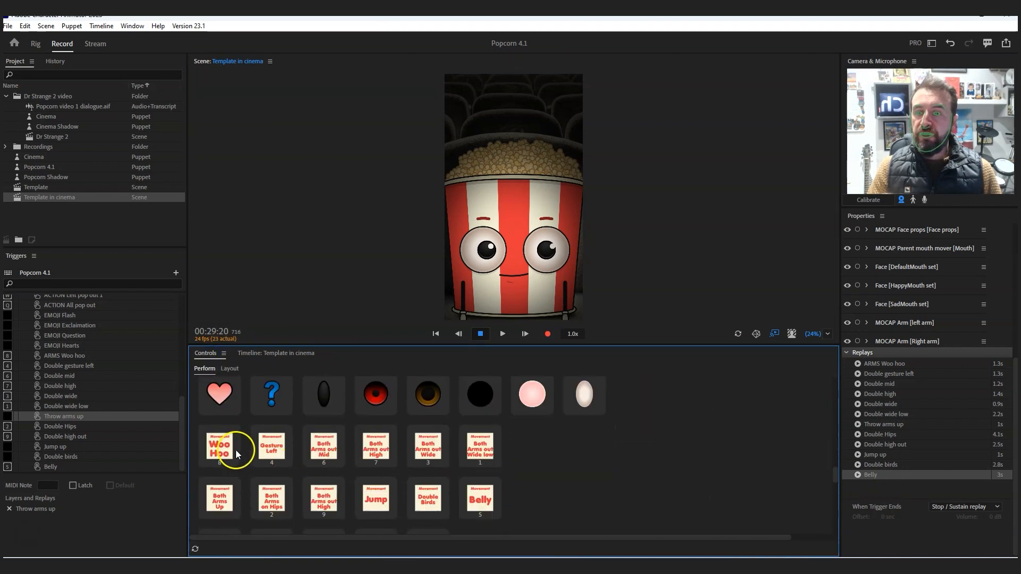
click(209, 448)
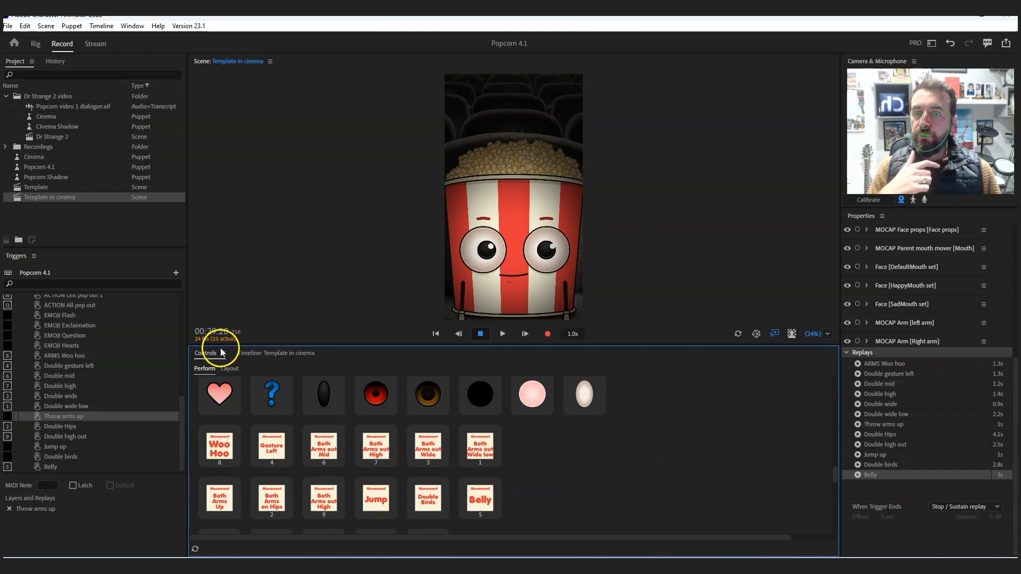
drag(203, 357, 278, 343)
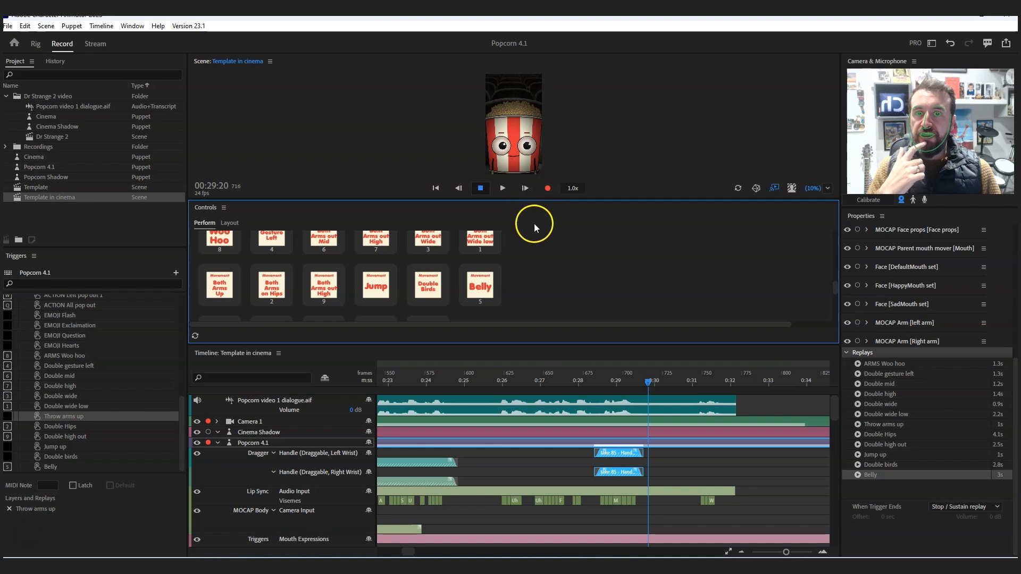
- Record a performance from 00:25:10 to 00:27:19, triggering the ARMS Woo hoo movement and other arm gestures during it
click(497, 379)
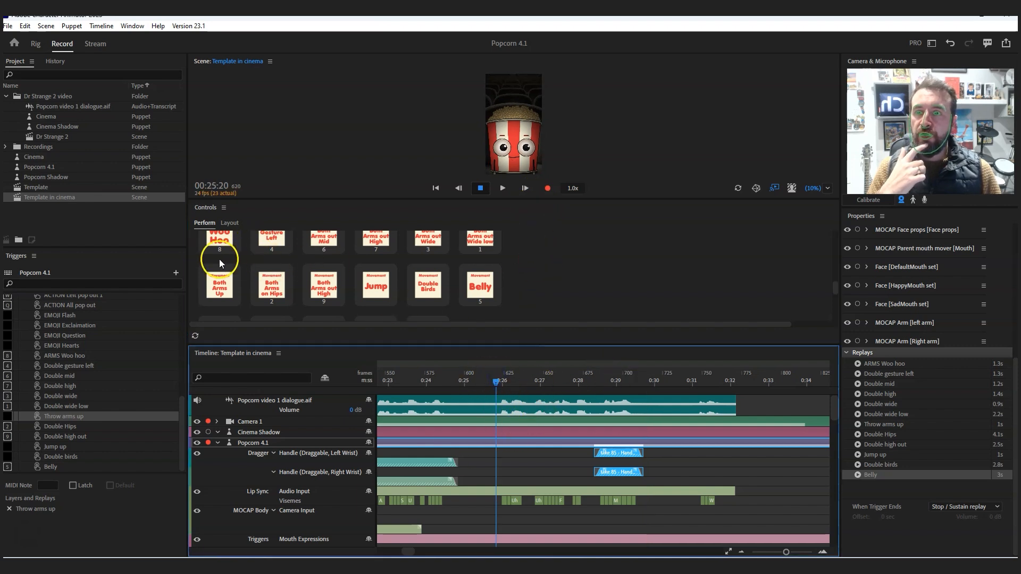
scroll(219, 260, up, 1)
click(480, 378)
click(547, 188)
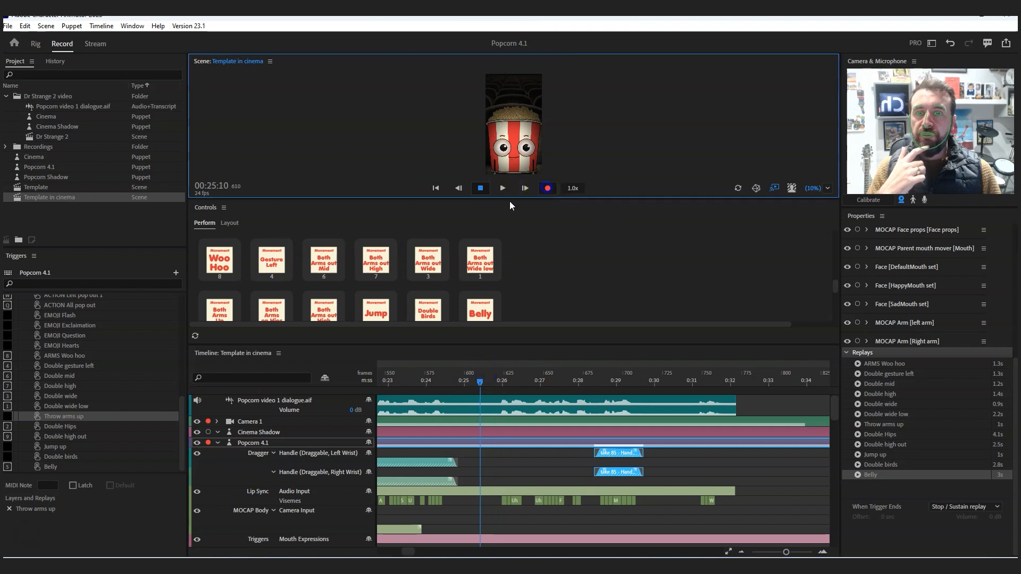
click(226, 264)
click(479, 186)
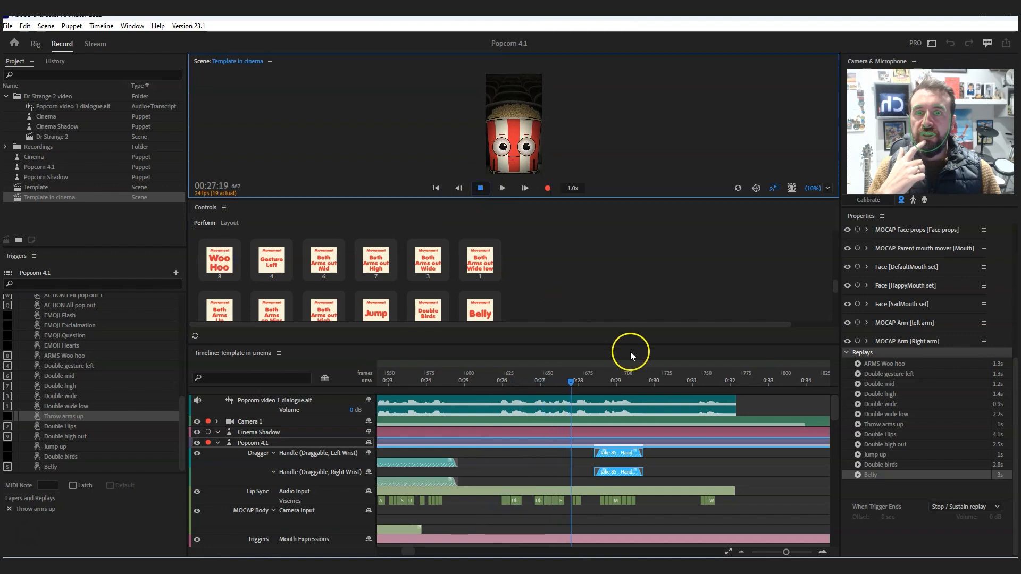
- Play the scene from 00:25:15 to 00:27:02 to review the recorded arm gestures
click(488, 378)
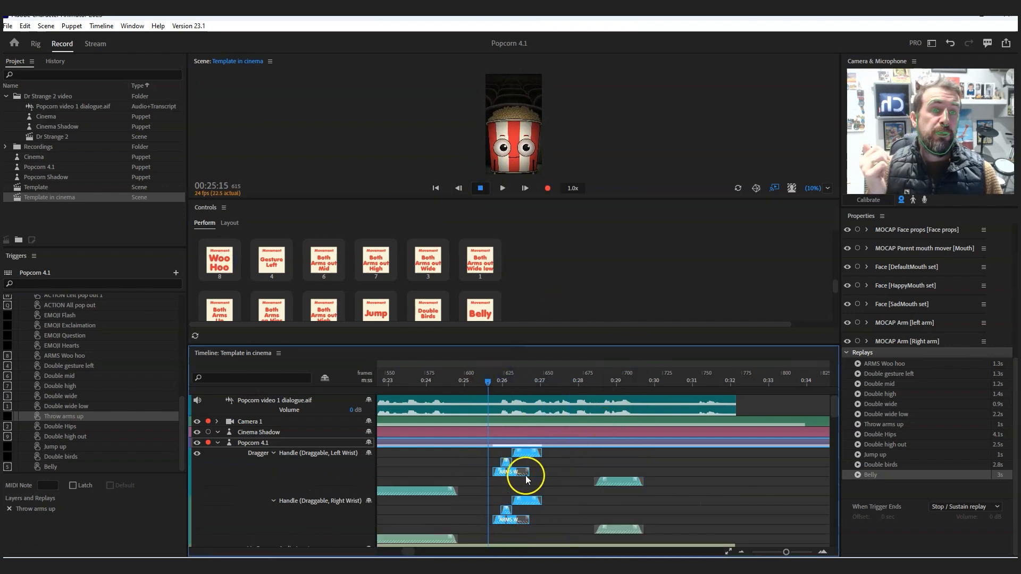
click(509, 192)
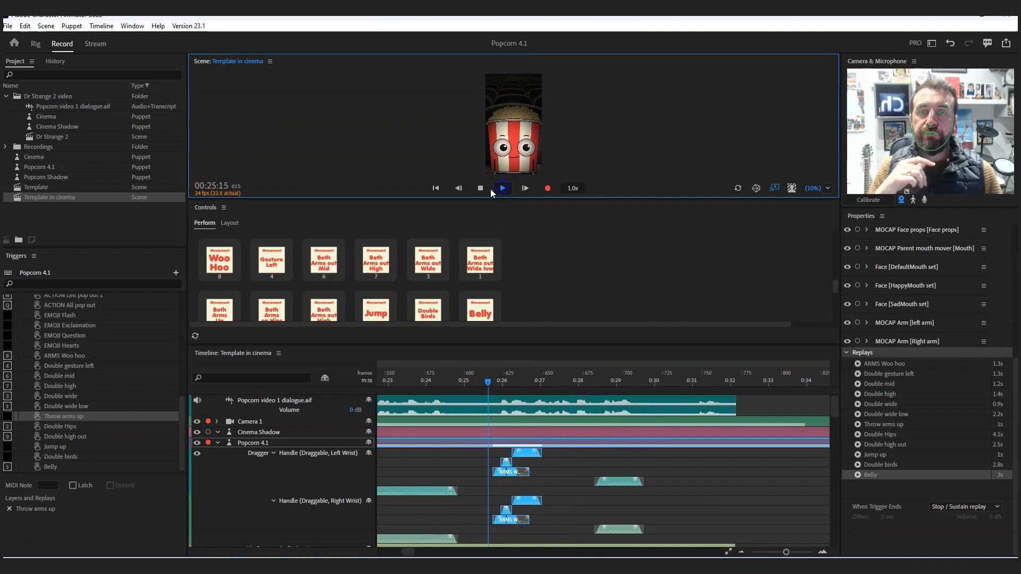
click(487, 190)
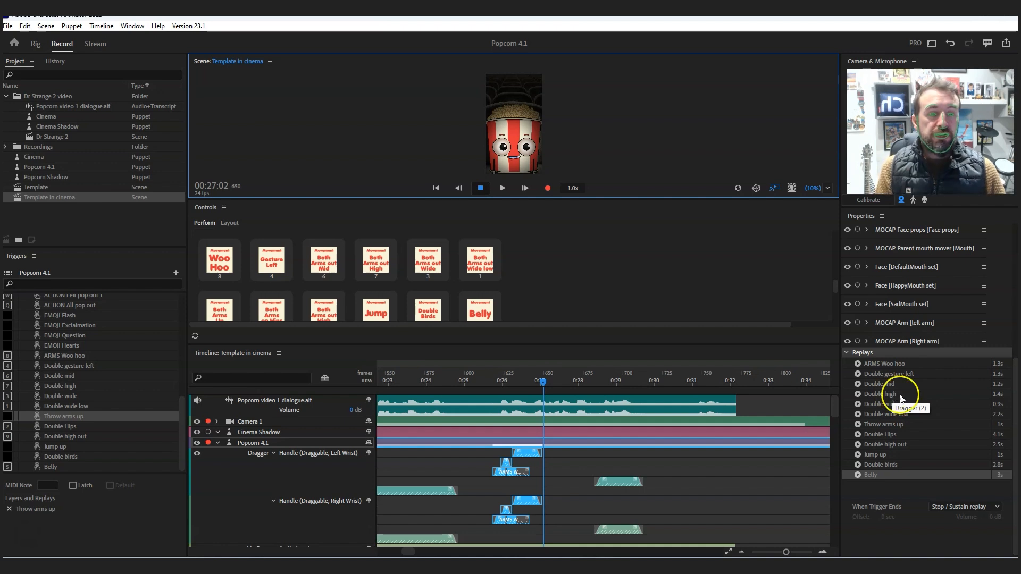
click(884, 364)
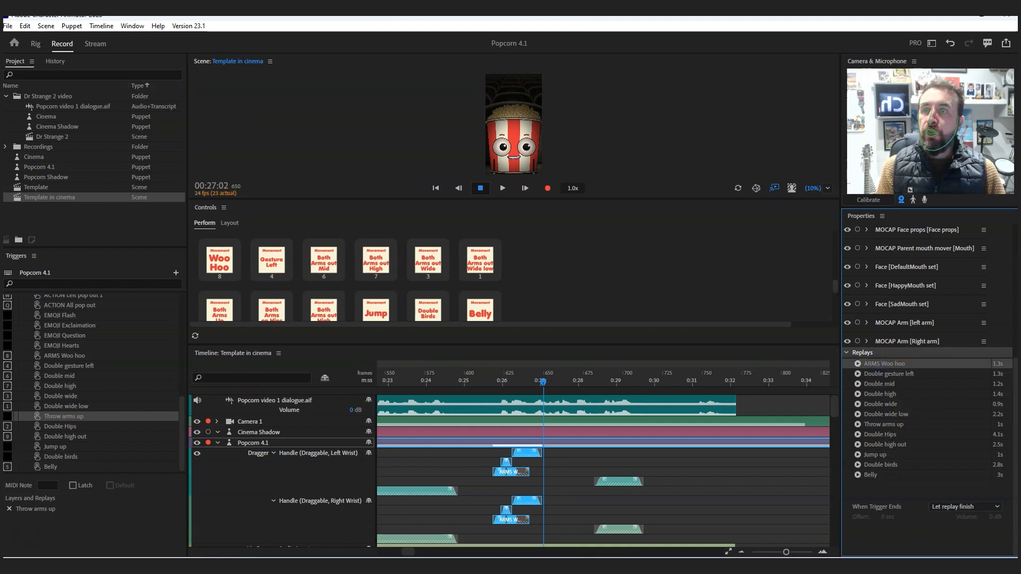
click(24, 26)
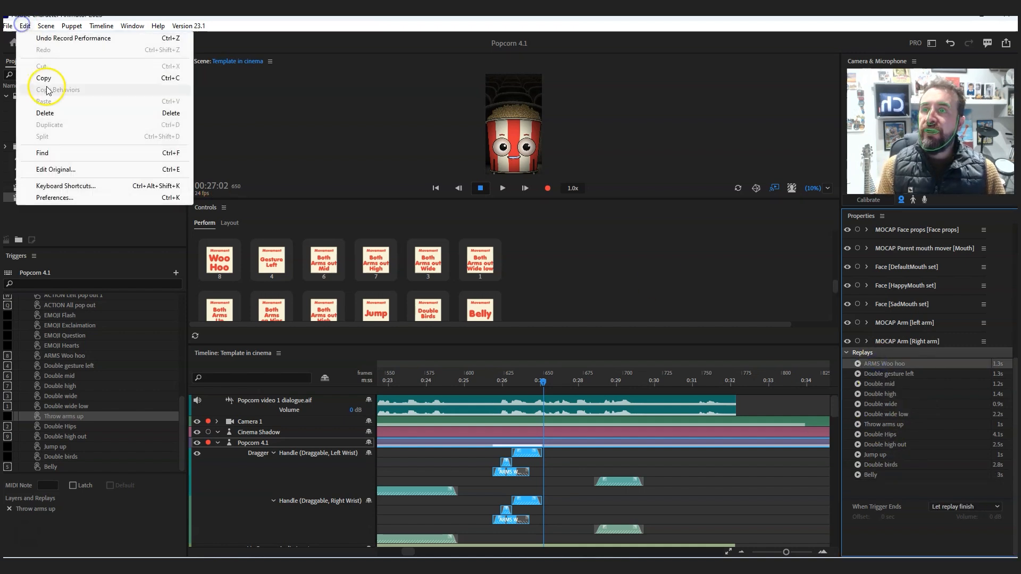
click(566, 382)
click(586, 469)
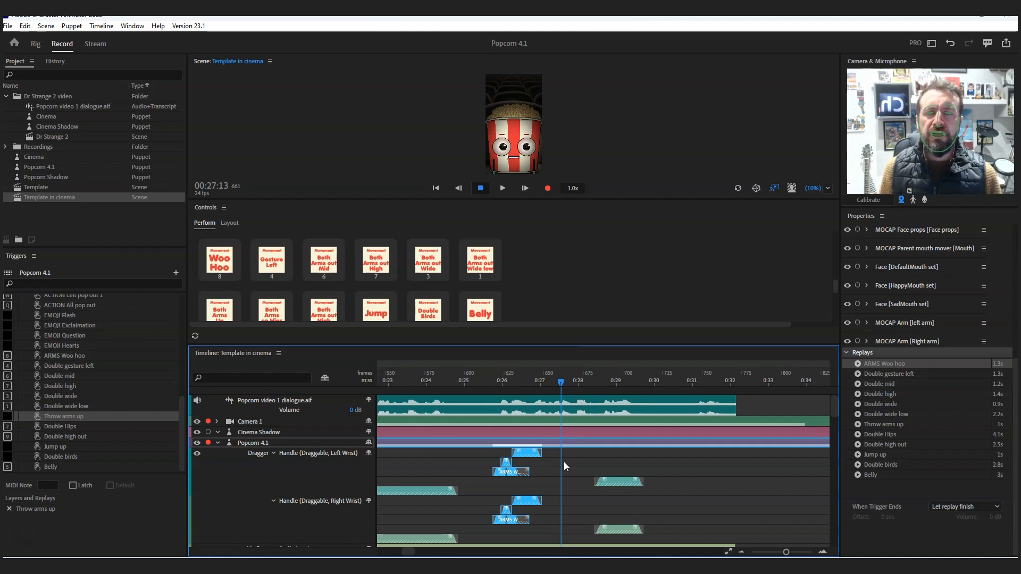
- Dock the Controls alongside the Triggers and shrink the timeline to enlarge the scene view
drag(440, 349, 440, 347)
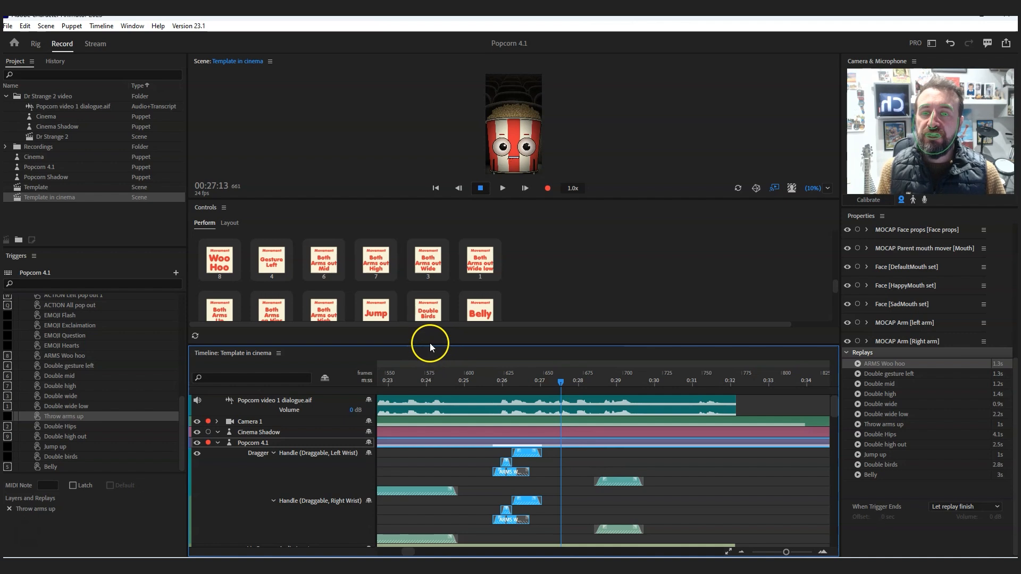
drag(432, 344, 302, 354)
click(490, 154)
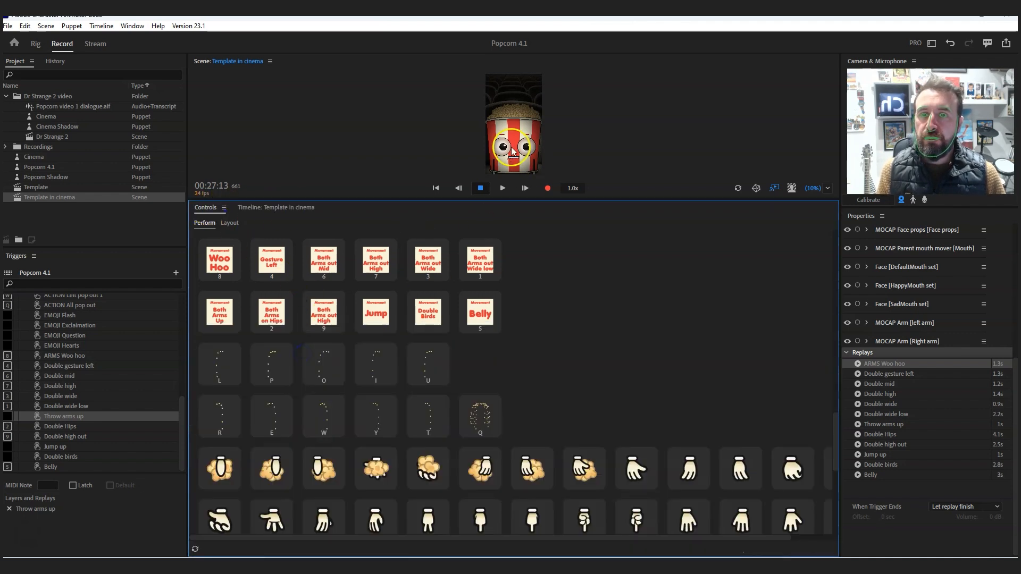
click(276, 208)
drag(338, 200, 341, 361)
drag(205, 369, 99, 255)
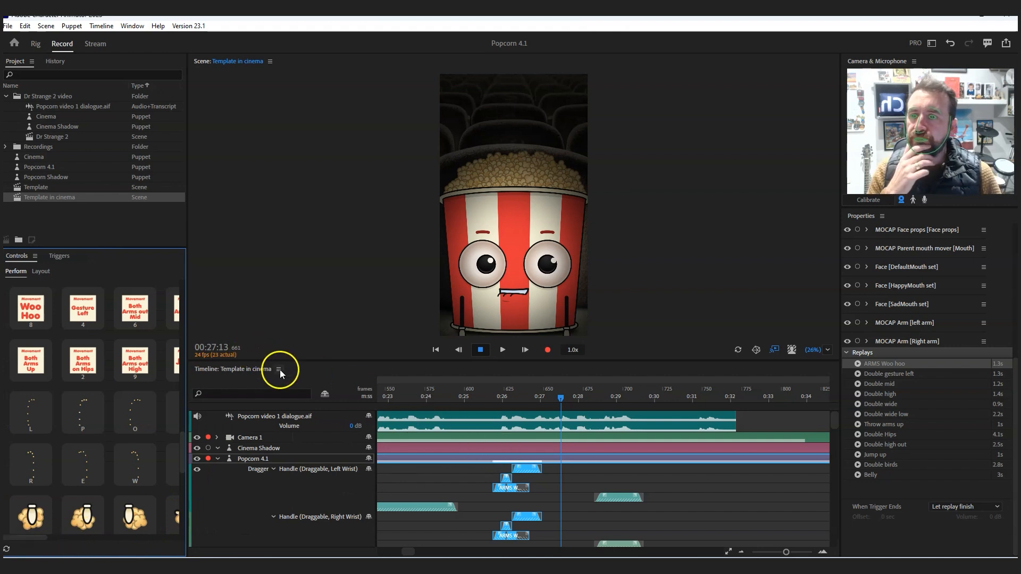
- At 00:31:04, arm the Dragger behavior for recording and pull both wrists up in front of the bucket
drag(690, 396, 699, 403)
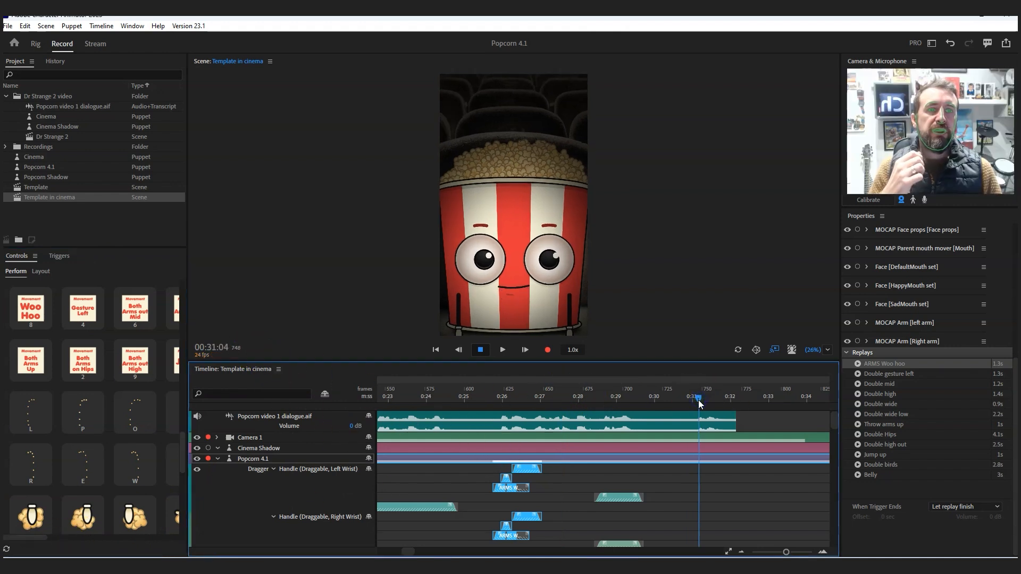
click(456, 331)
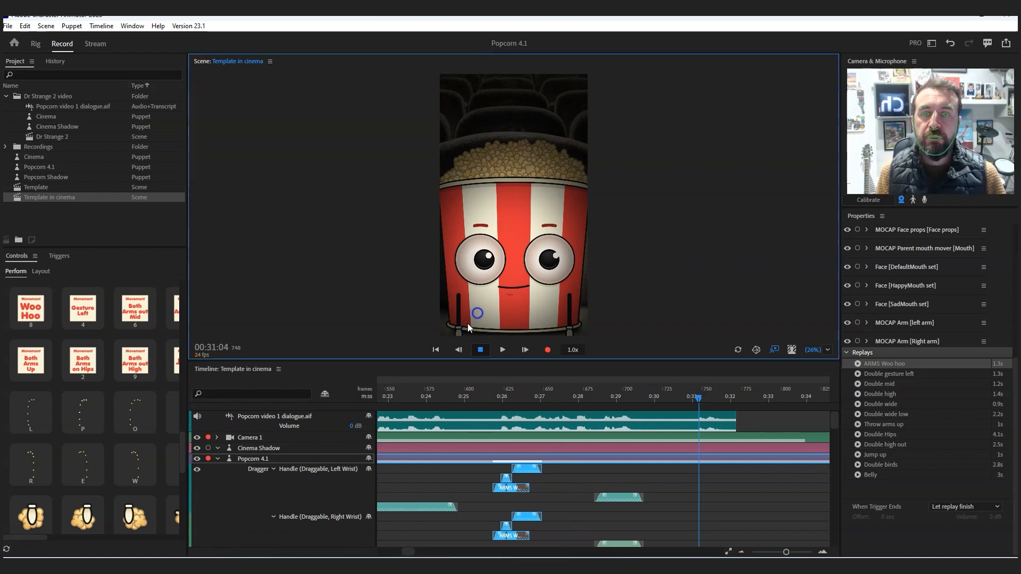
scroll(887, 292, up, 5)
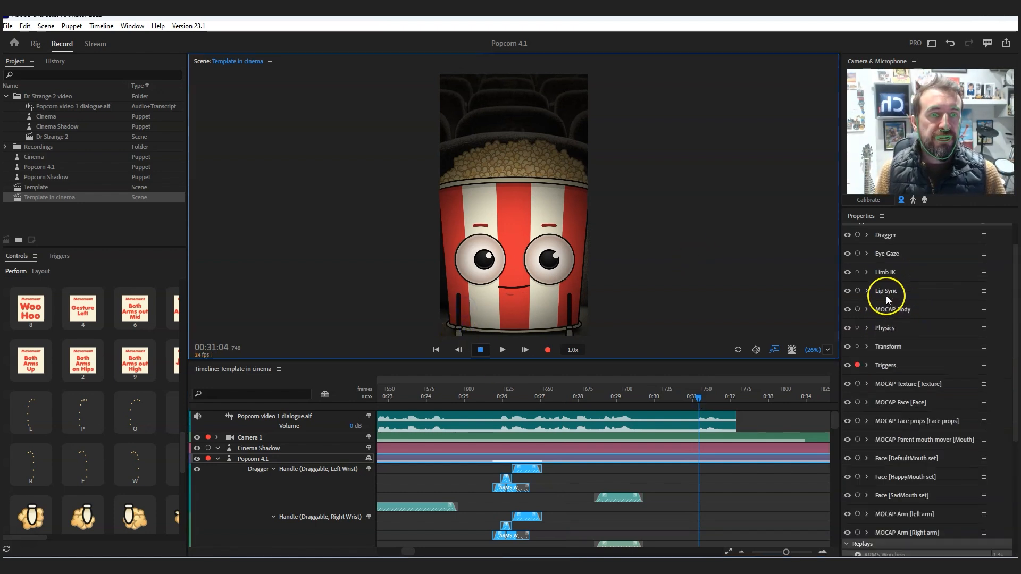
click(859, 270)
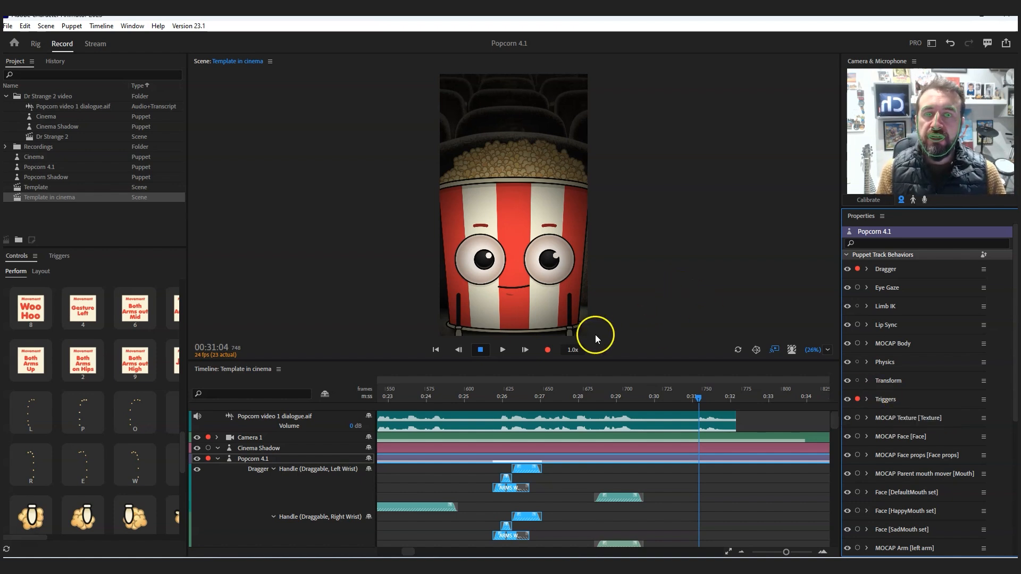
drag(454, 330, 485, 301)
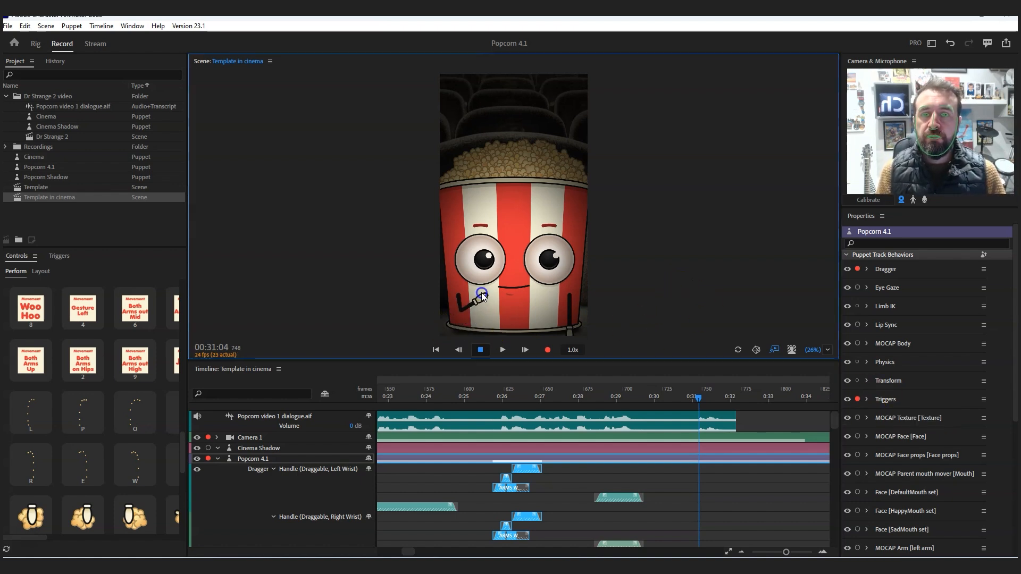
drag(568, 331, 544, 294)
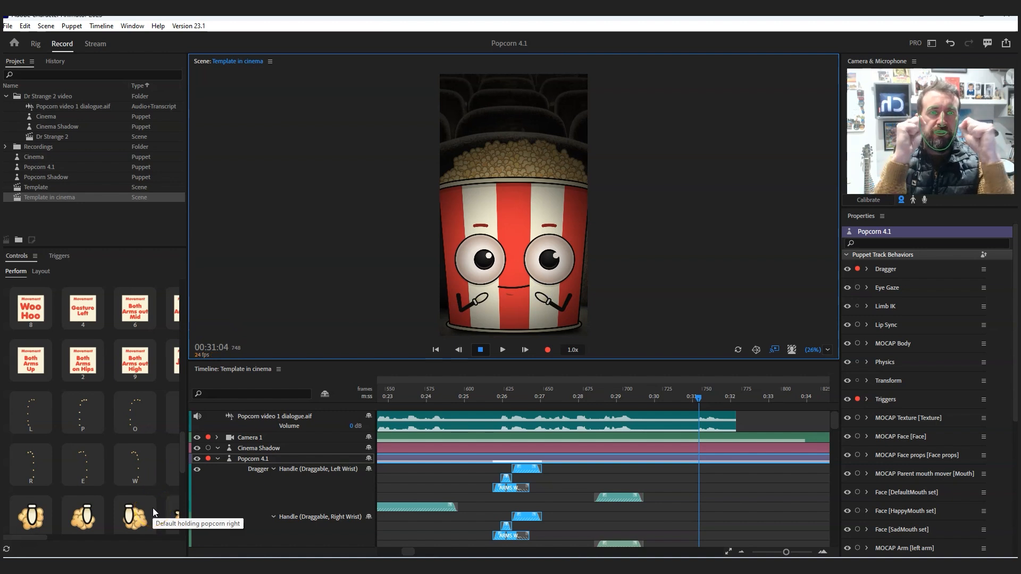
- Widen the Controls panel and set both the left and right hands to the H_ip2 shape
click(68, 513)
drag(182, 441, 183, 468)
drag(186, 372, 236, 371)
click(101, 517)
click(88, 523)
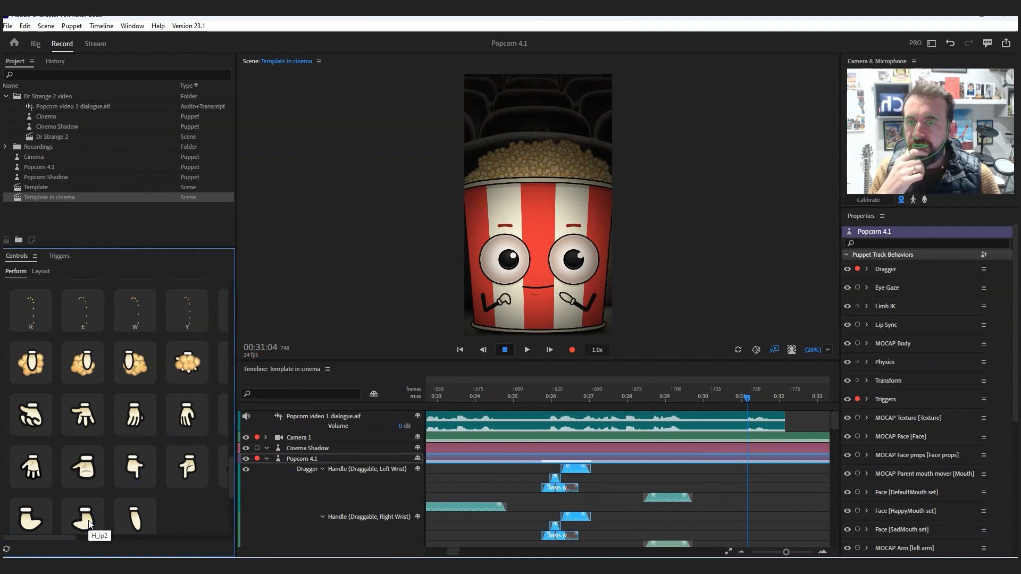
drag(232, 470, 232, 516)
click(80, 492)
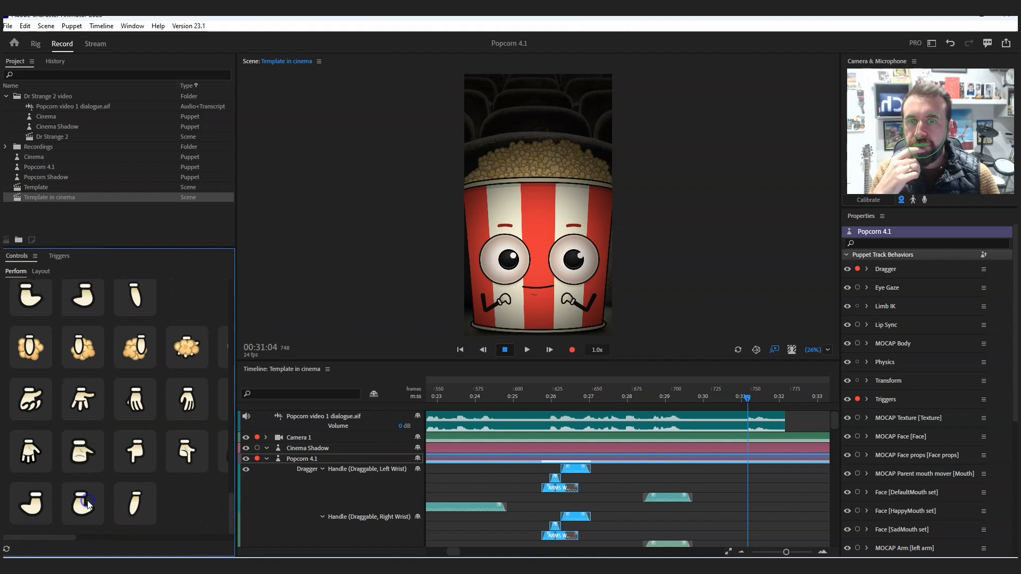
- Bring both hands in close beneath the eyes, either side of the mouth, and record the pose as a 2-frame take
drag(503, 301, 507, 284)
drag(505, 290, 507, 291)
mouse_move(572, 300)
mouse_down()
mouse_move(573, 287)
mouse_move(563, 297)
mouse_up()
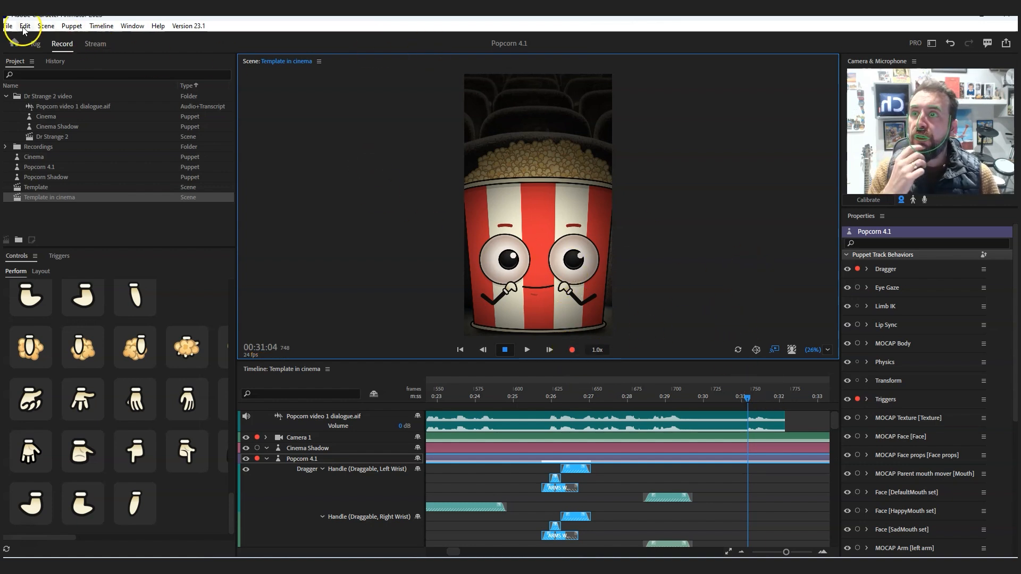
click(42, 25)
mouse_move(72, 26)
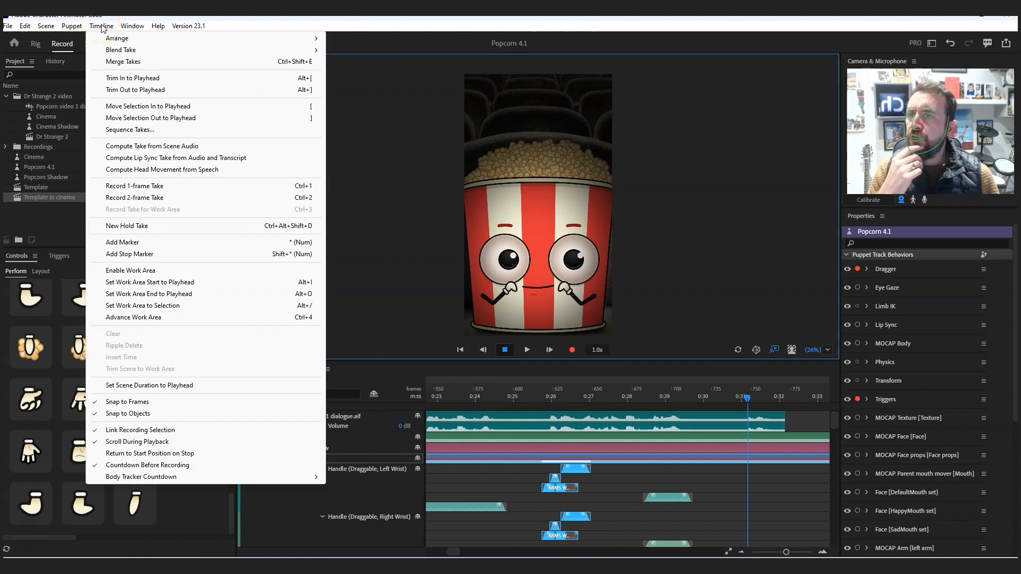
click(148, 198)
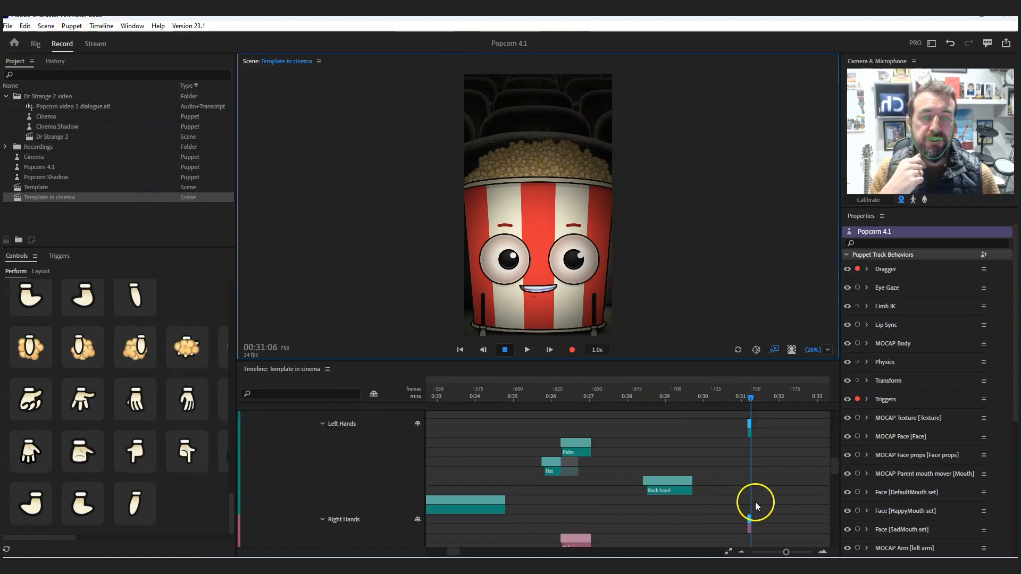
- Extend the new wrist takes to run from about frame 743 to 754 and add a blend at each end
drag(786, 552, 806, 553)
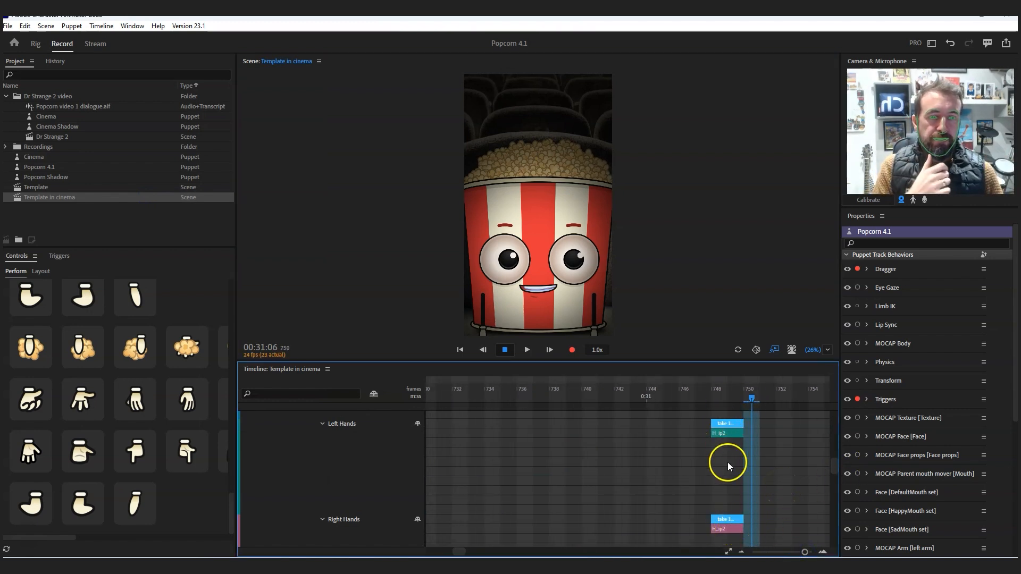
drag(834, 469, 836, 428)
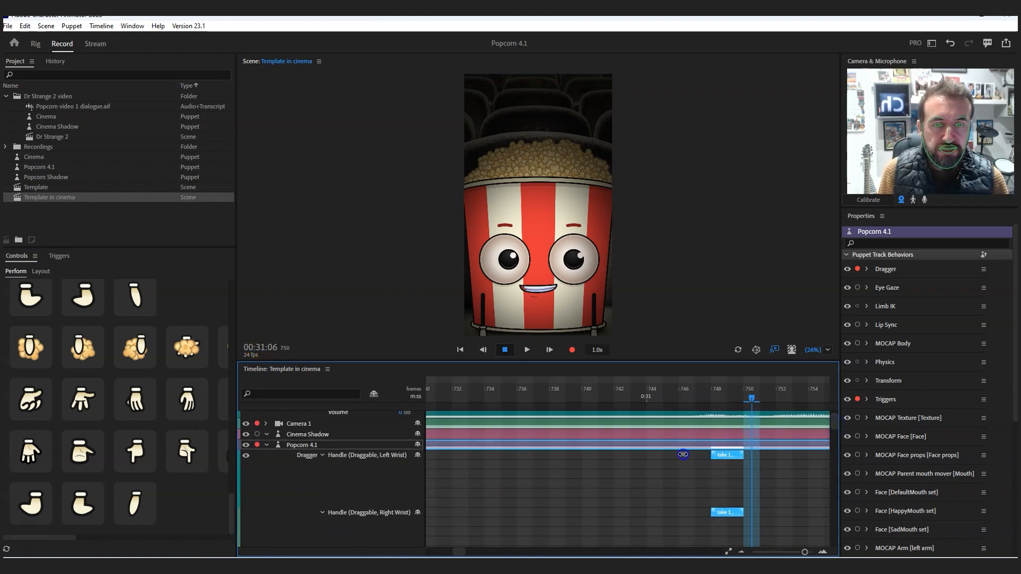
drag(713, 456, 630, 456)
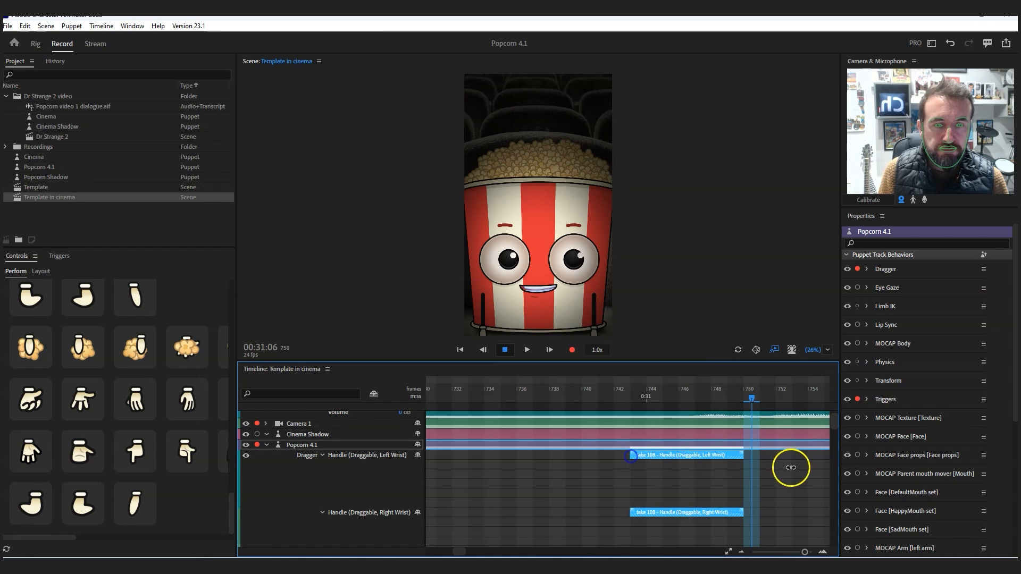
drag(742, 459, 808, 456)
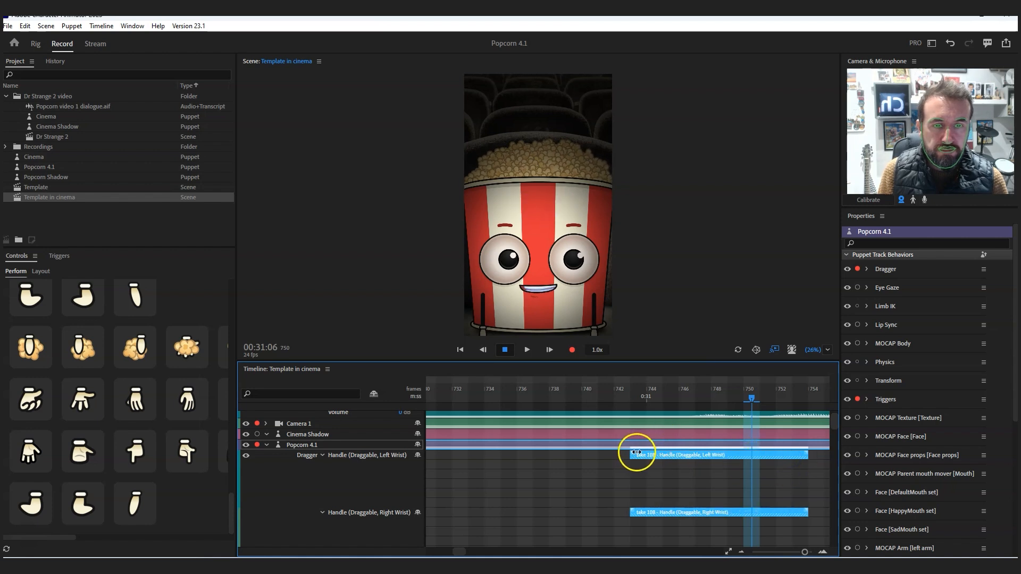
click(658, 453)
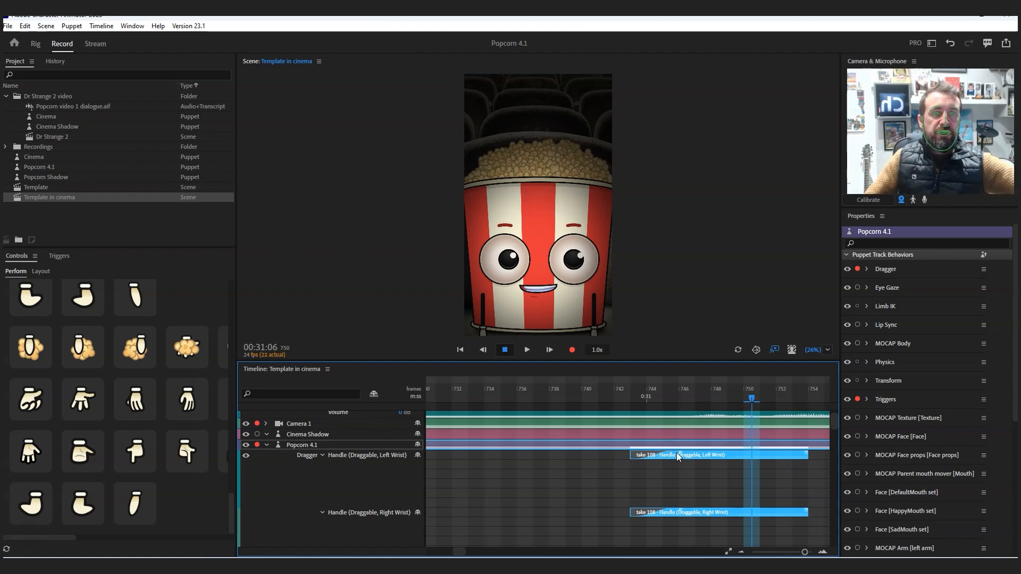
drag(808, 453, 758, 451)
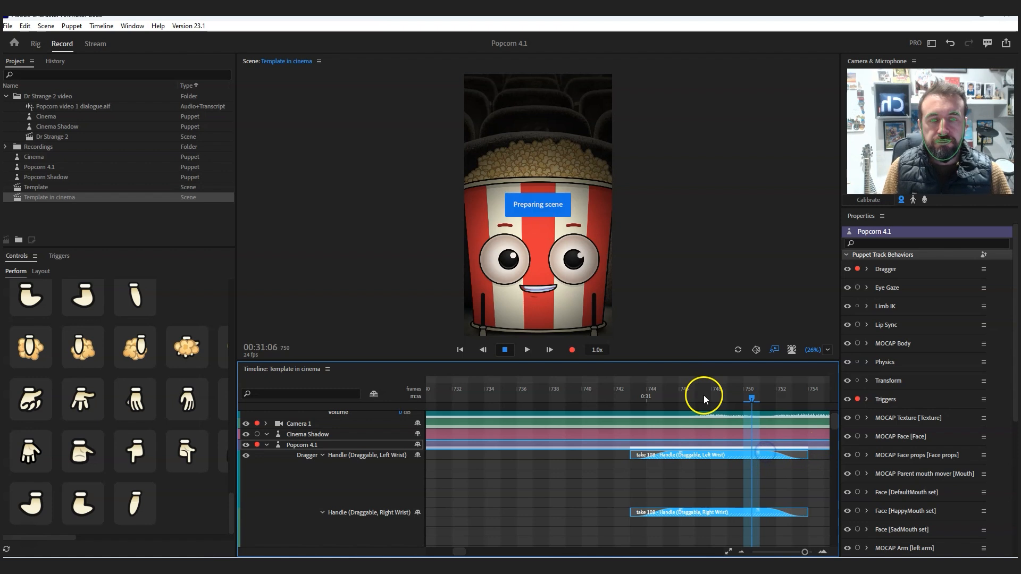
- Extend the H_ip2 triggers on the Left Hands and Right Hands tracks back to the start of their takes, at about frame 743
scroll(839, 437, down, 10)
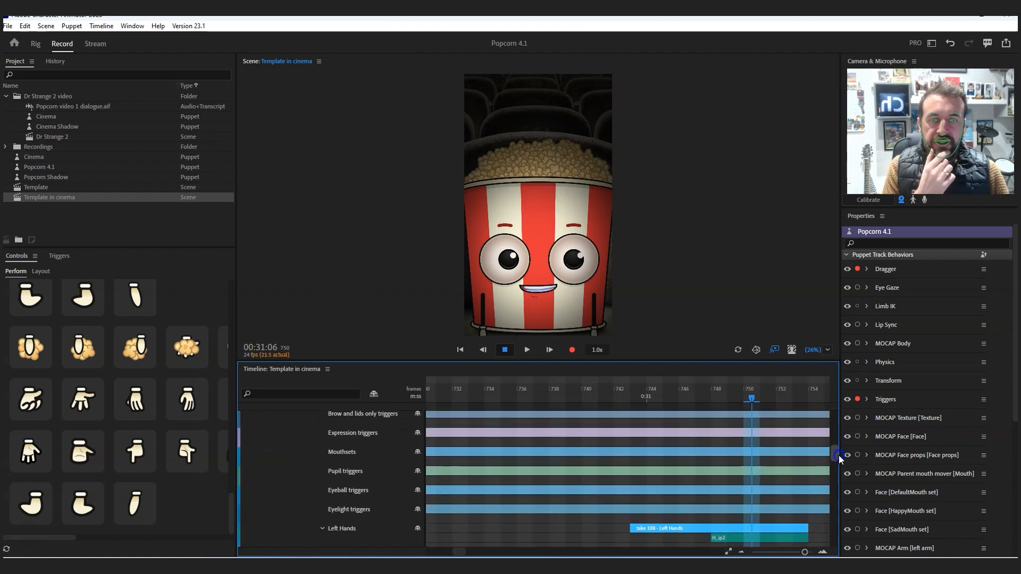
click(718, 498)
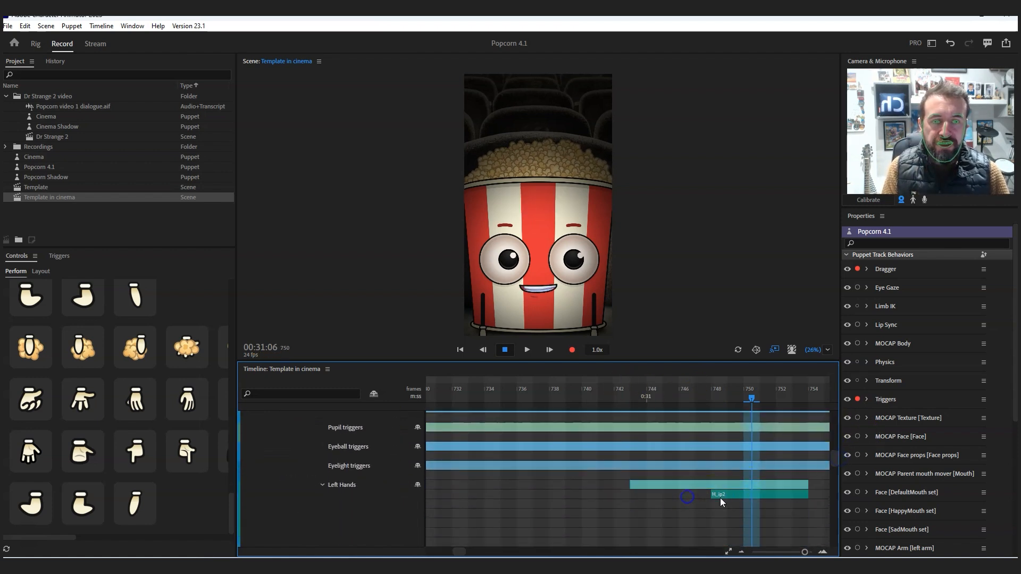
drag(713, 494, 635, 494)
drag(835, 458, 837, 470)
drag(715, 503, 636, 505)
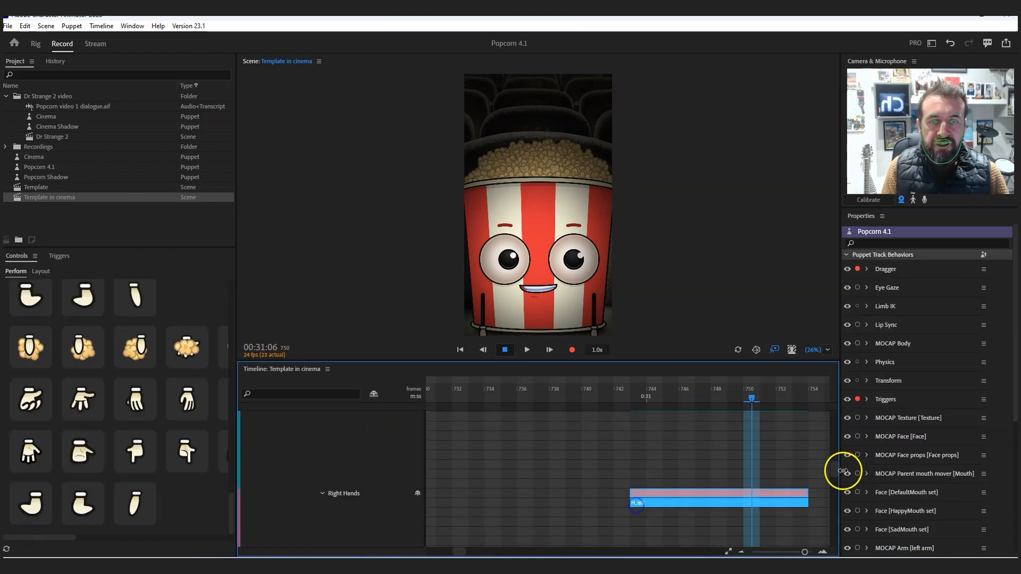
- Try the BH Bird shape on both the left-hand and right-hand triggers and check the pose at frame 748
drag(836, 472, 836, 457)
right_click(668, 467)
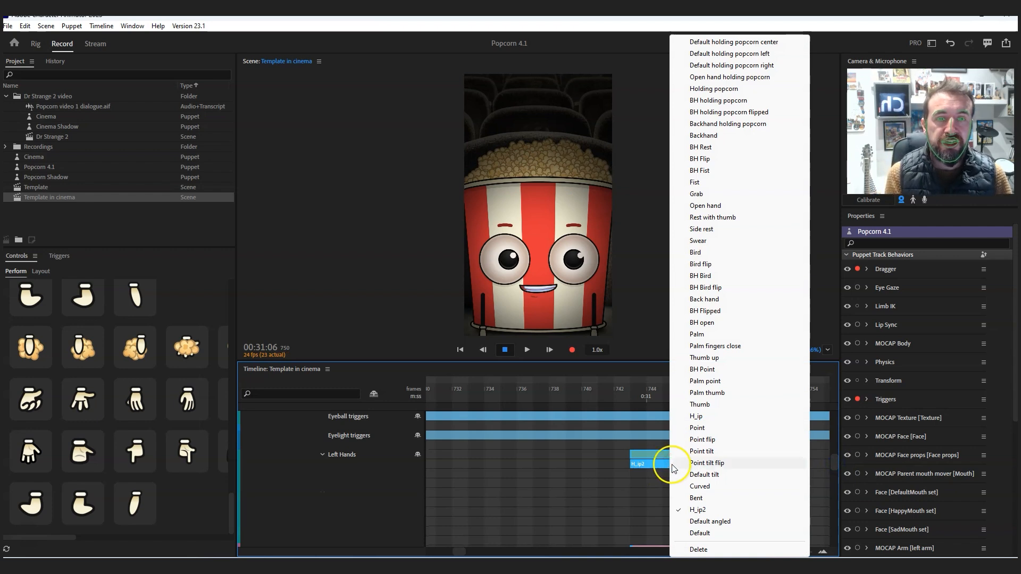
click(716, 270)
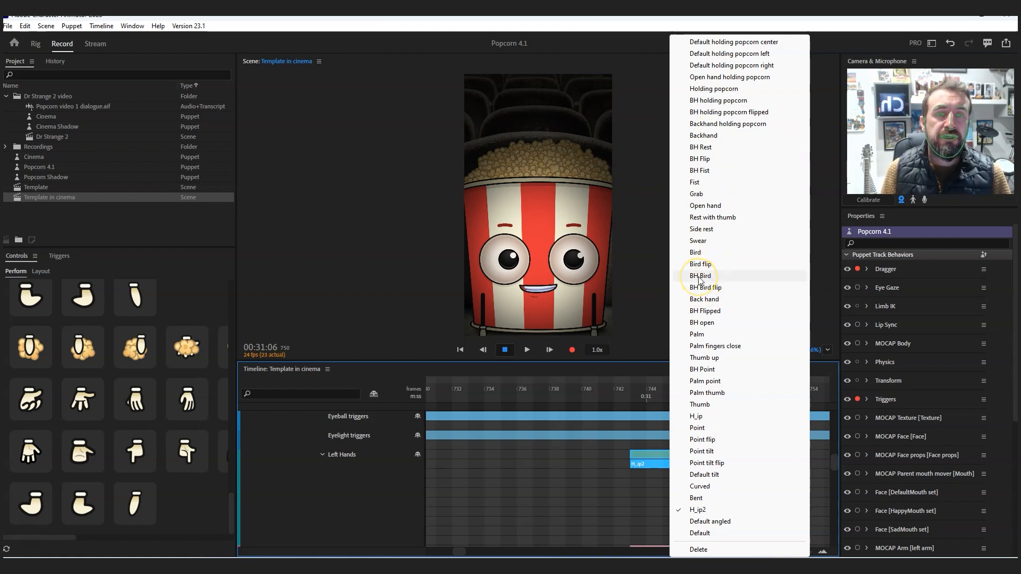
click(700, 276)
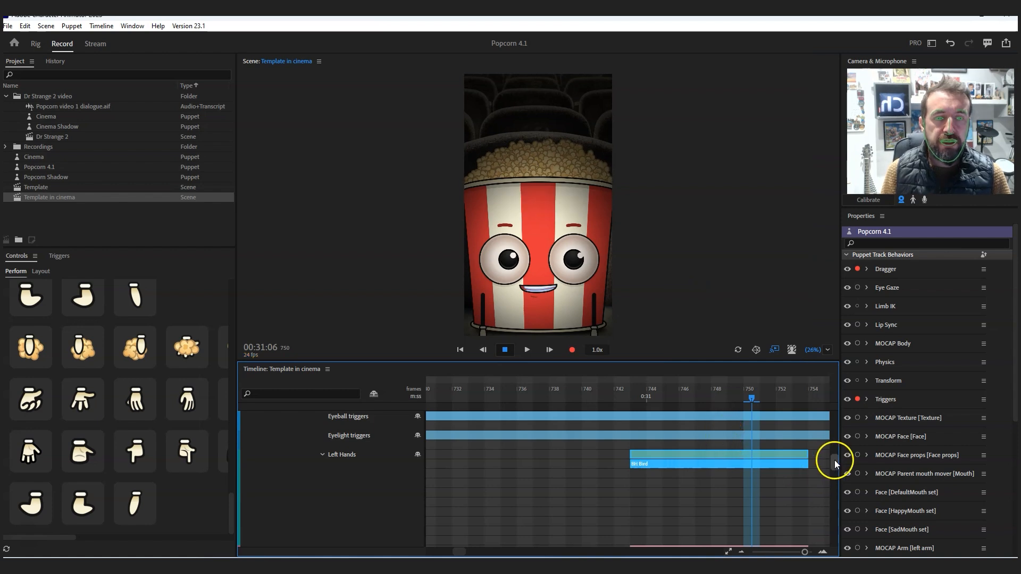
drag(837, 463, 835, 473)
right_click(709, 481)
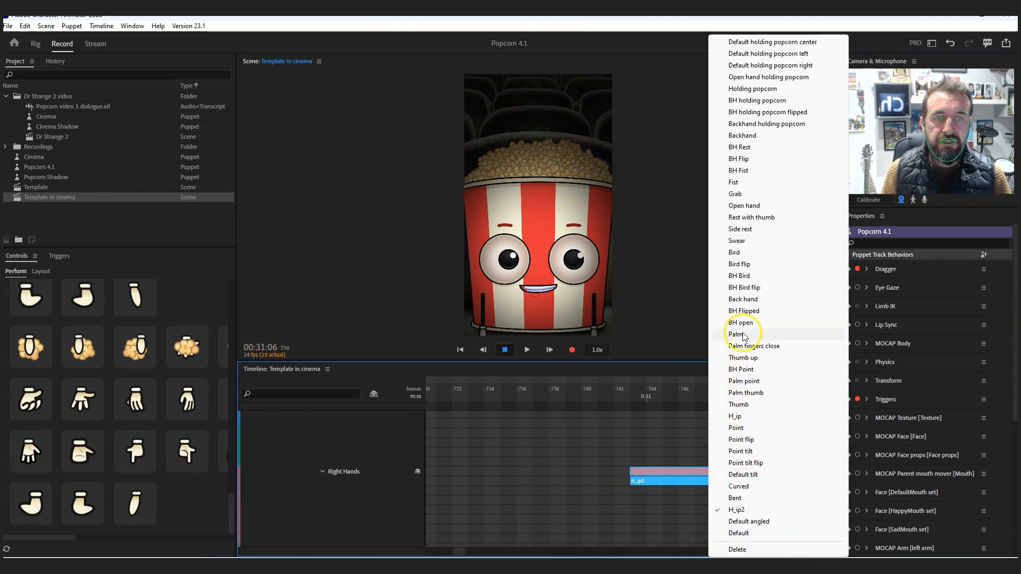
click(748, 275)
click(609, 422)
drag(608, 390, 714, 392)
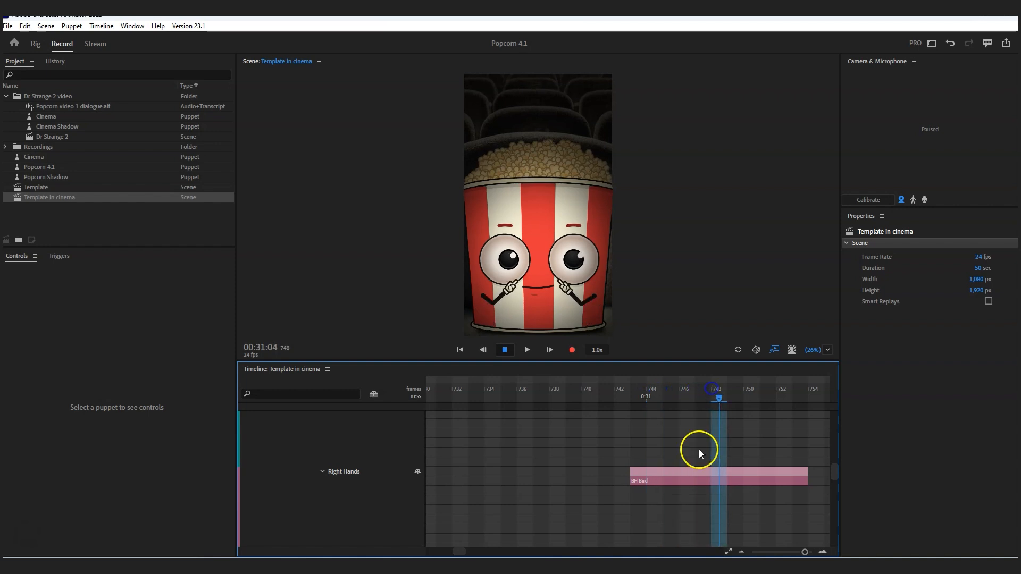
- Set both the right-hand and left-hand triggers to Bird flip and check the pose at frame 747
right_click(691, 480)
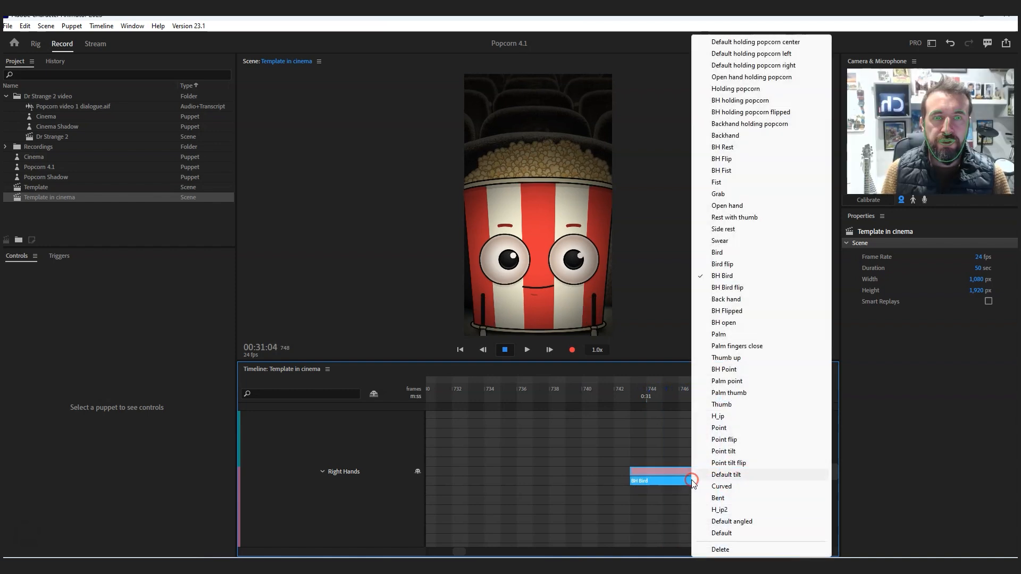
click(731, 265)
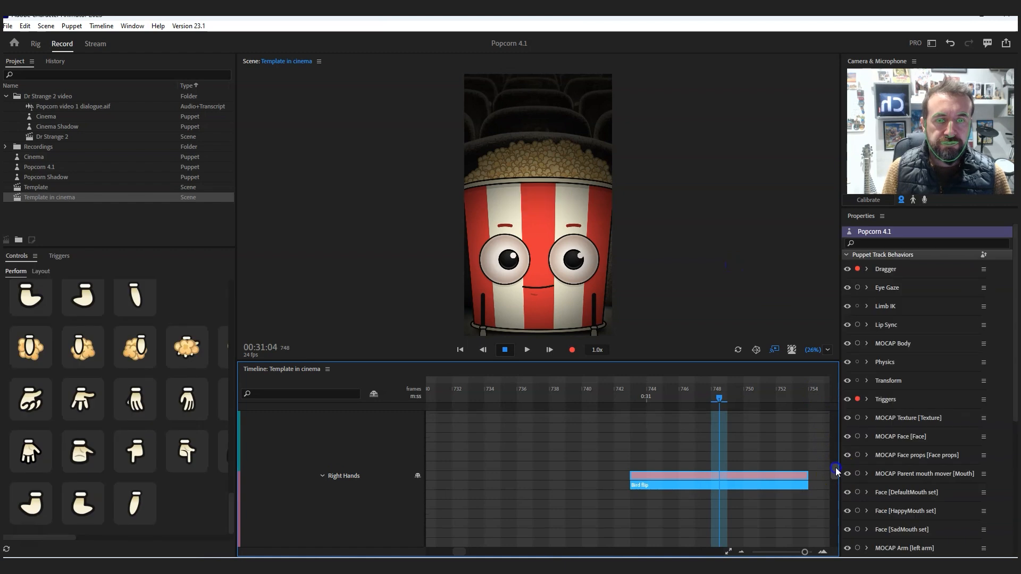
scroll(835, 471, up, 2)
right_click(664, 446)
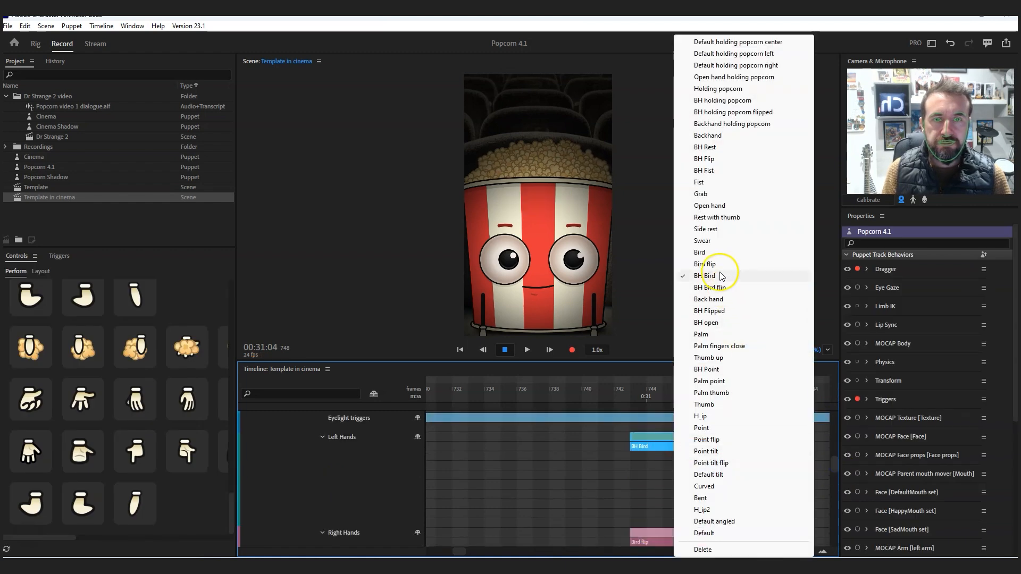
click(718, 264)
click(620, 393)
drag(642, 396, 703, 394)
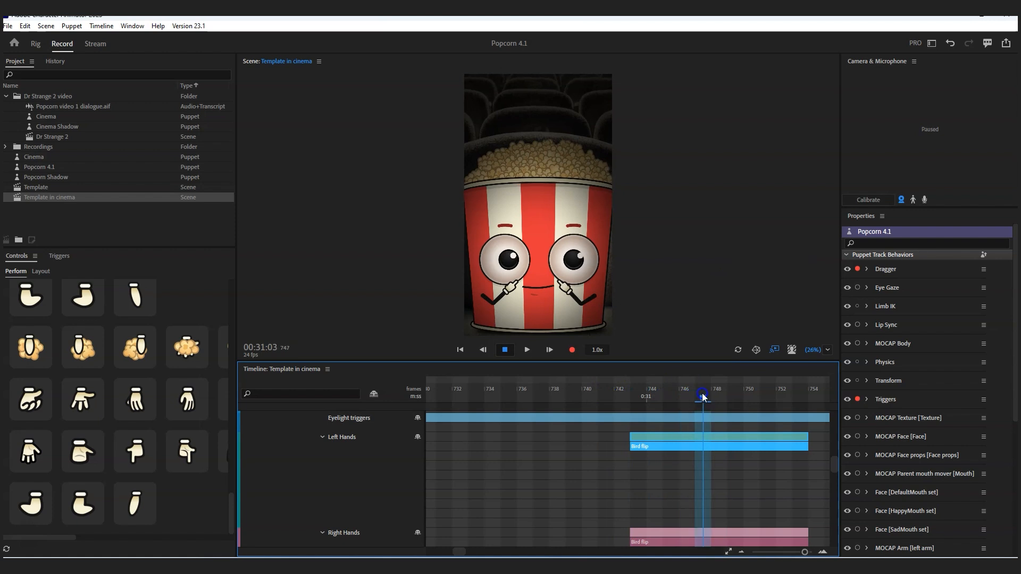
- Create a replay and trigger from the selected left and right wrist takes together with the hand trigger takes
click(704, 533)
drag(834, 478, 835, 419)
click(106, 26)
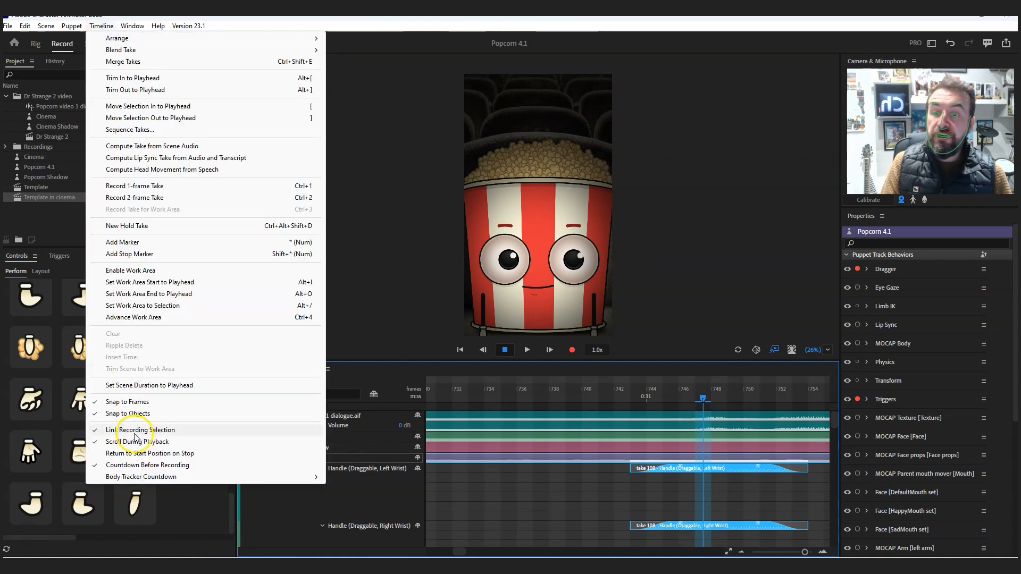
click(718, 476)
click(716, 465)
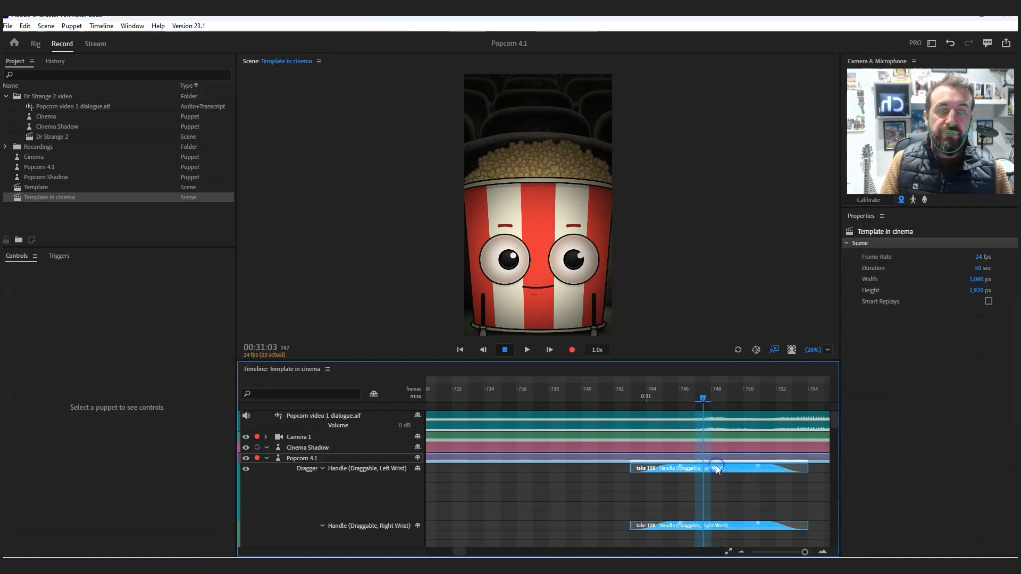
mouse_move(835, 415)
mouse_down()
mouse_move(839, 459)
mouse_move(839, 420)
mouse_up()
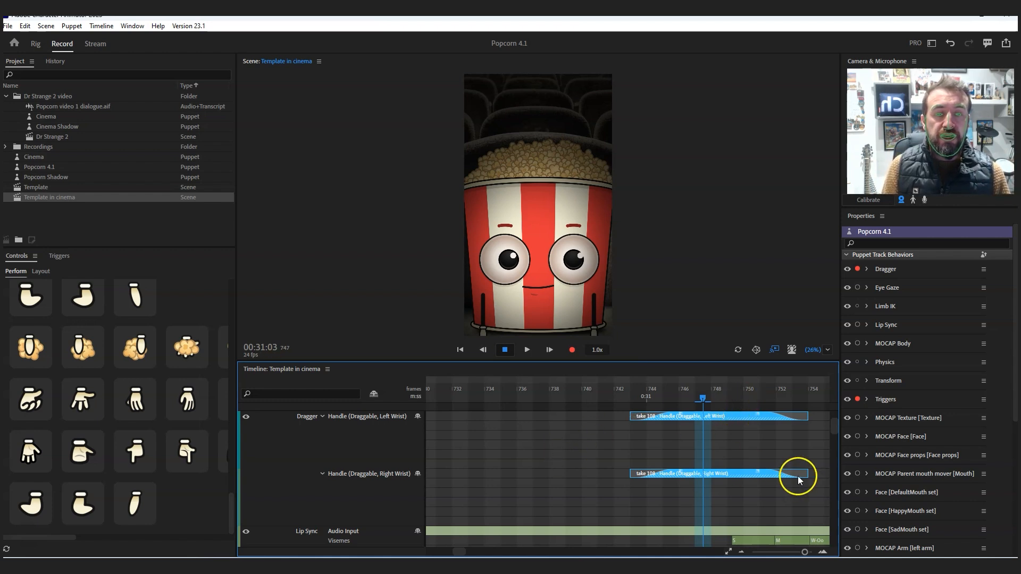
right_click(734, 412)
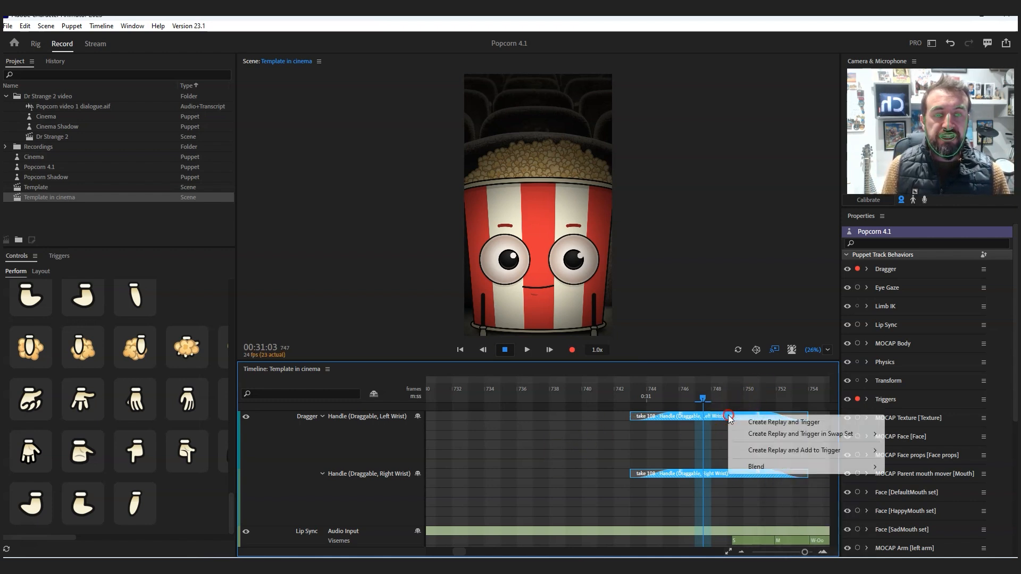
click(773, 424)
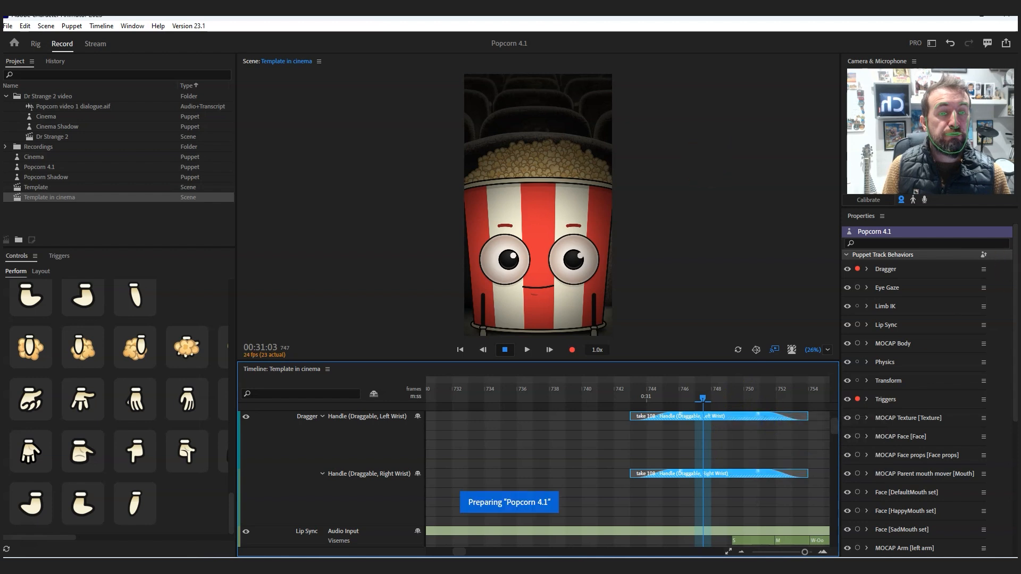
- Rename the newly created replay as "rude gesture" in the puppet's replay list
drag(1015, 268, 1004, 408)
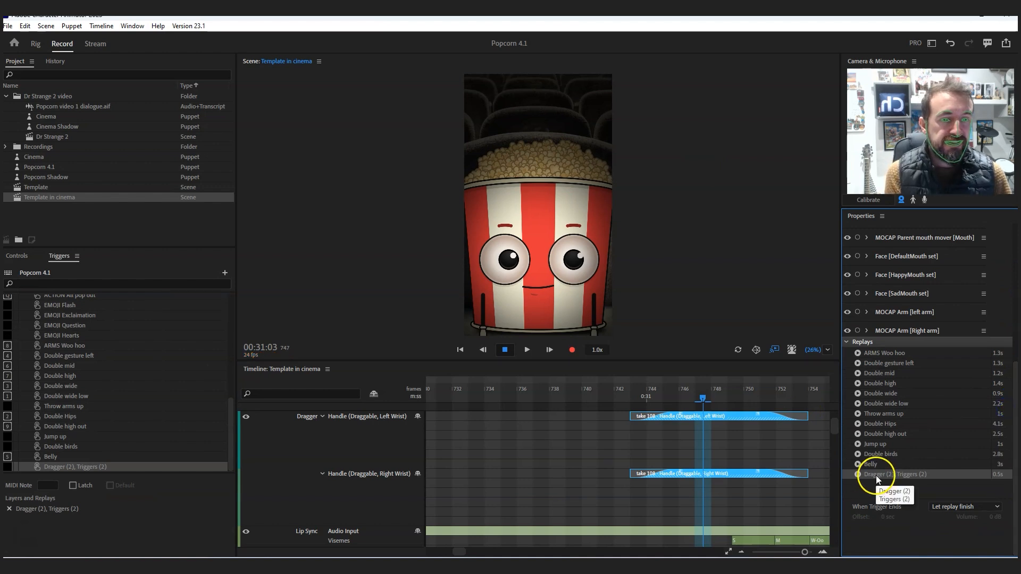
double_click(911, 475)
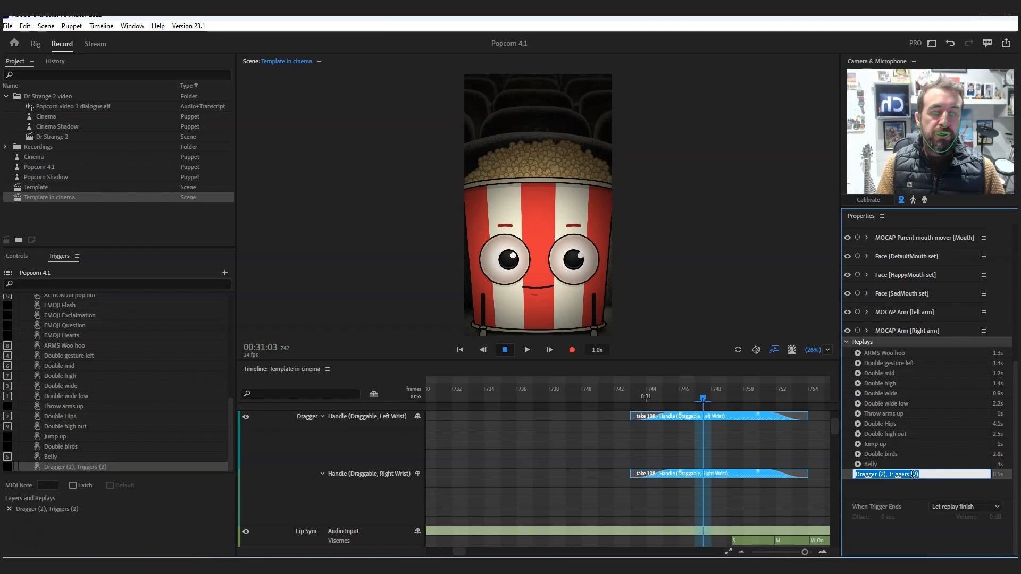
text(rude gesture)
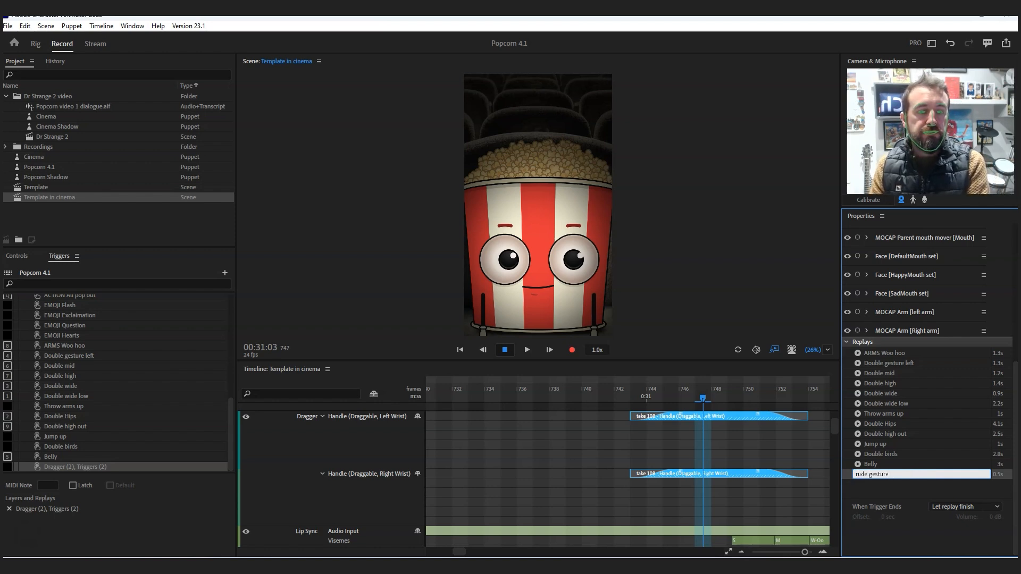
key(Return)
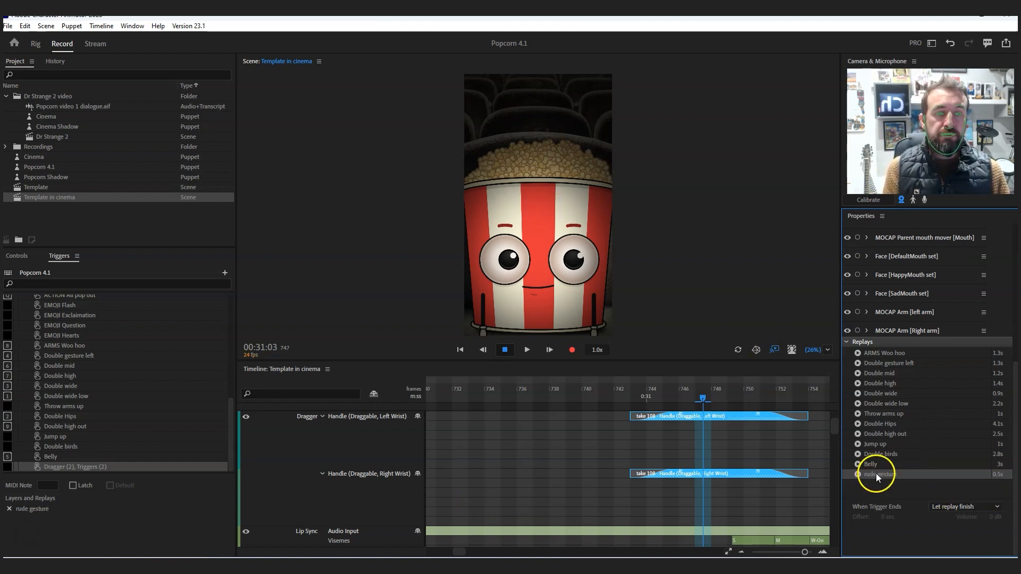
- On the Popcorn 4.1 track, set the rude gesture replay to Stop / Sustain replay when its trigger ends, and preview it at frame 736
click(790, 487)
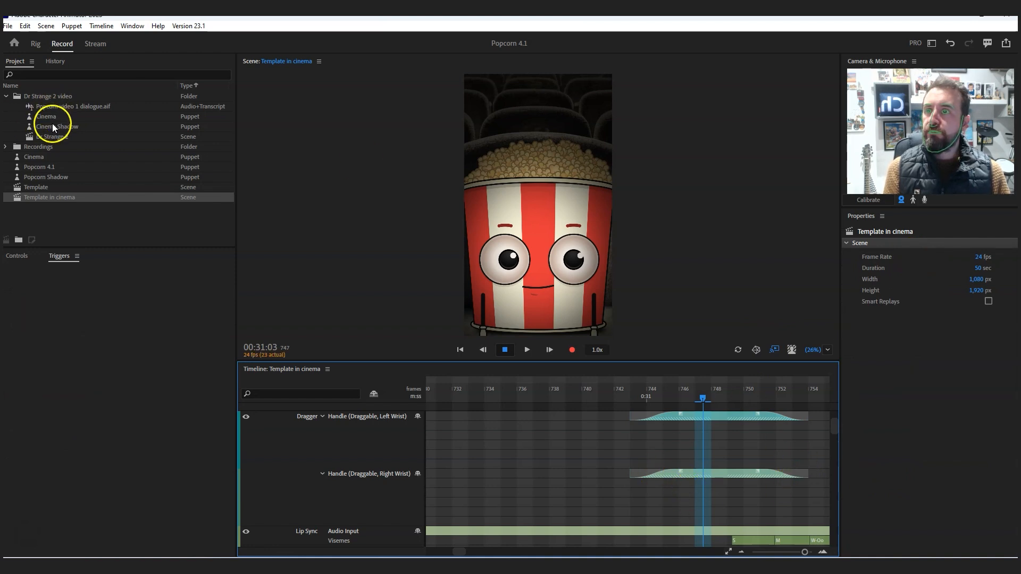
click(37, 168)
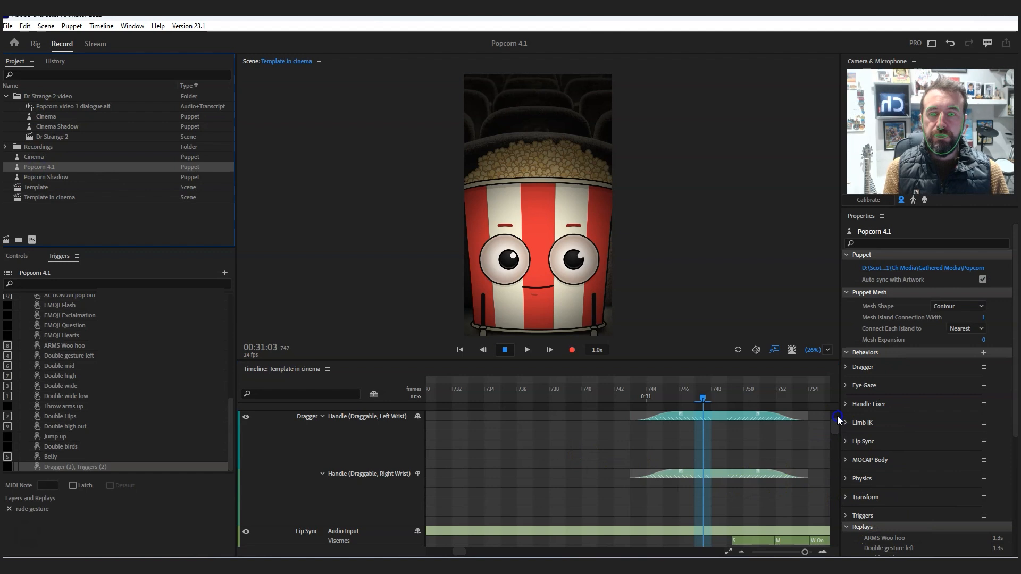
drag(833, 428, 835, 415)
click(314, 458)
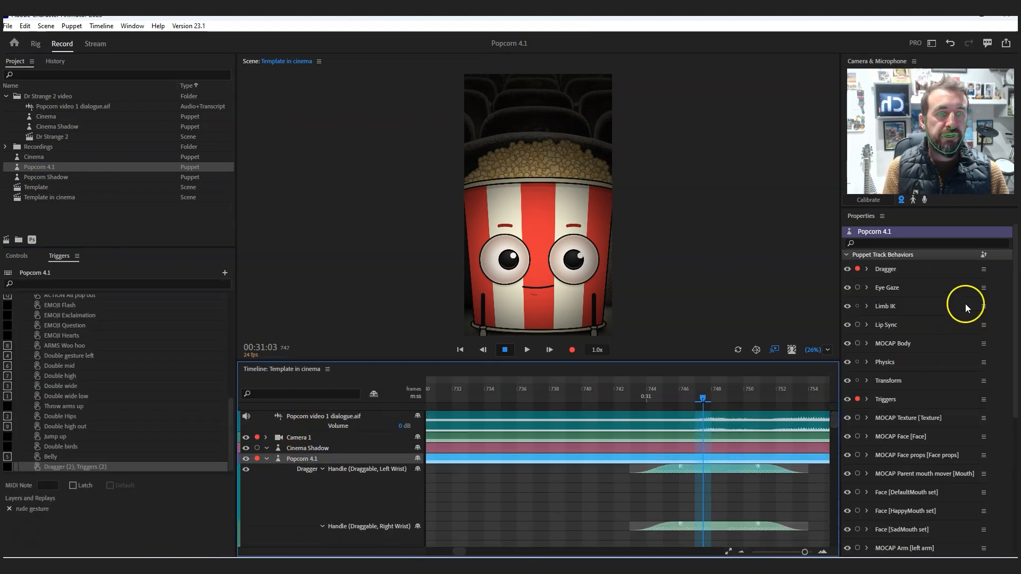
drag(1011, 274, 1011, 412)
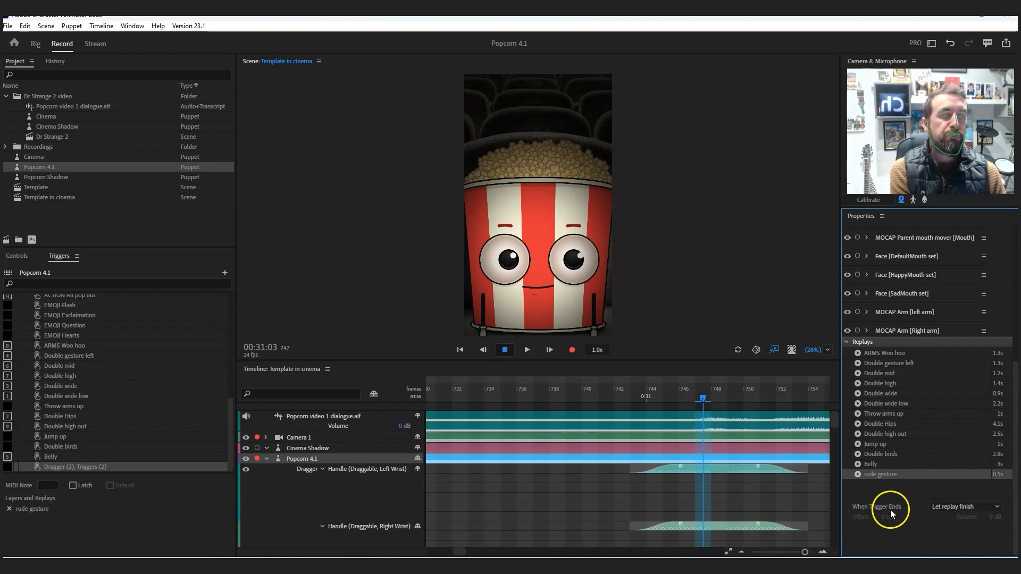
click(954, 508)
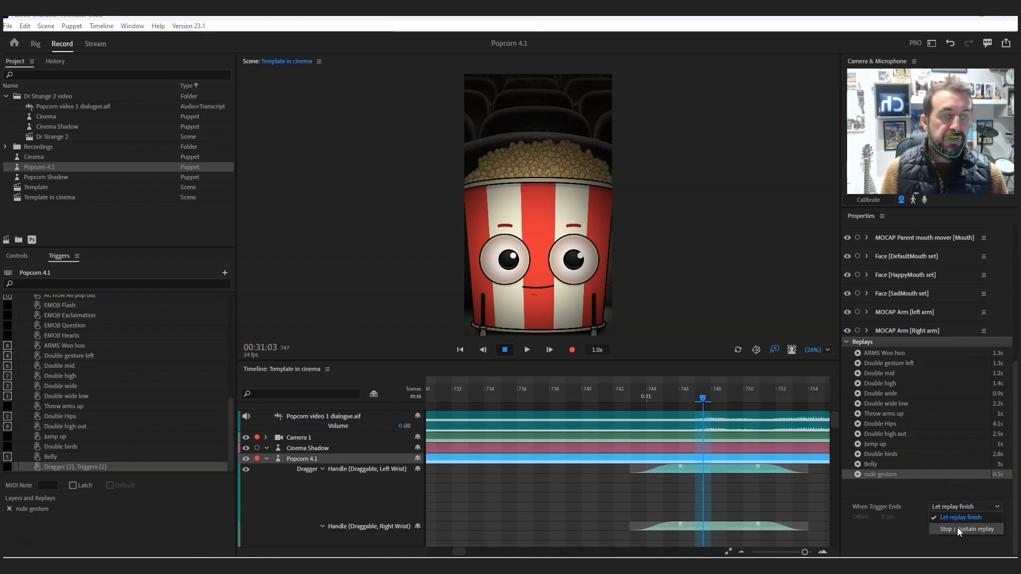
click(958, 530)
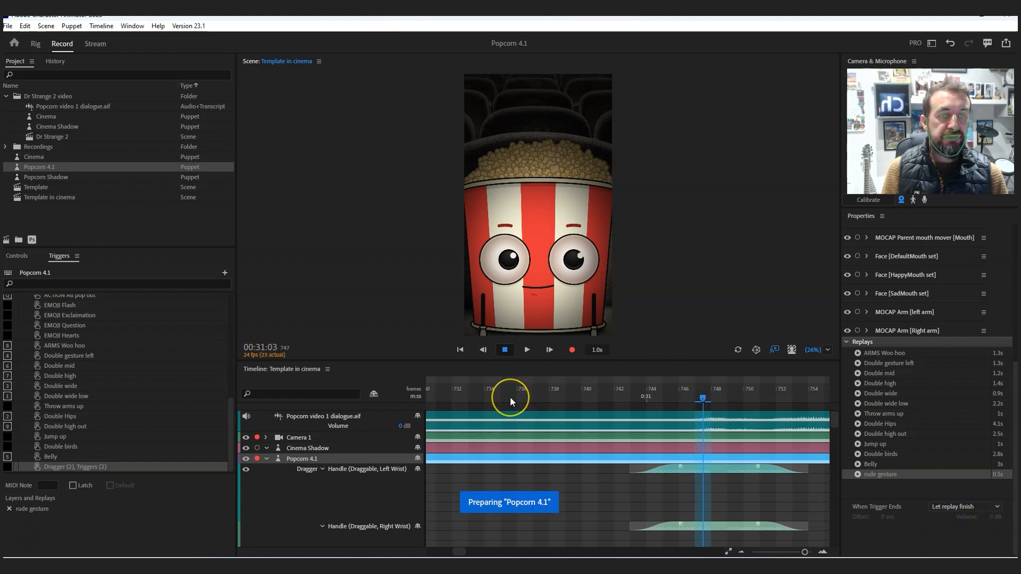
click(525, 394)
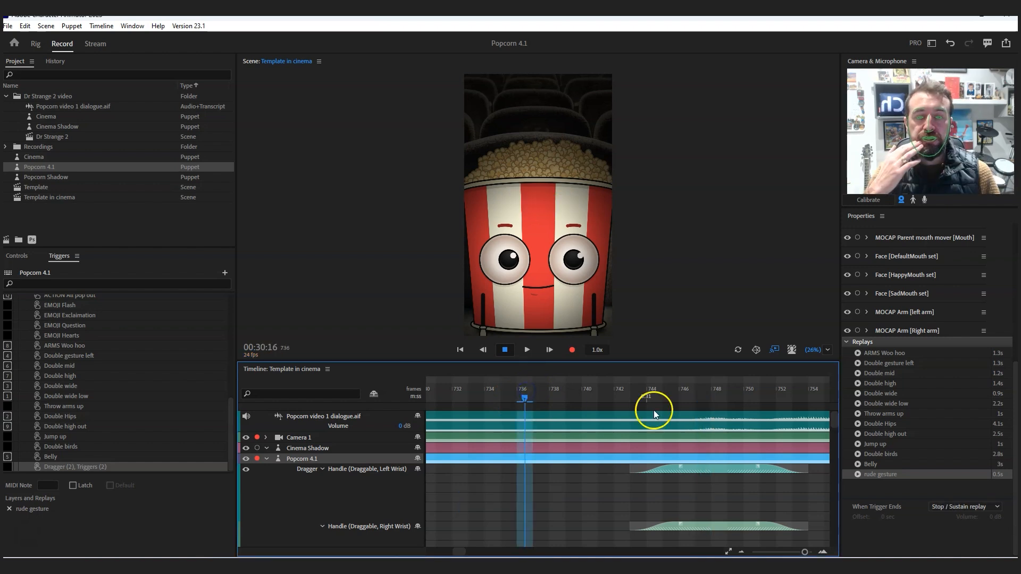
click(858, 474)
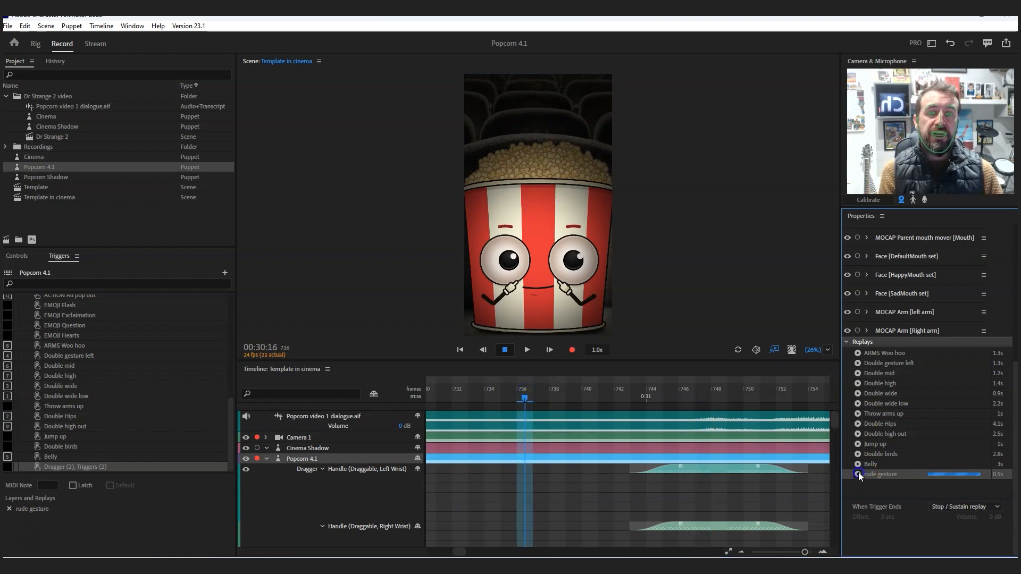
- Preview the rude gesture replay several times with Let replay finish, and set it back to Stop / Sustain replay
click(985, 507)
click(964, 521)
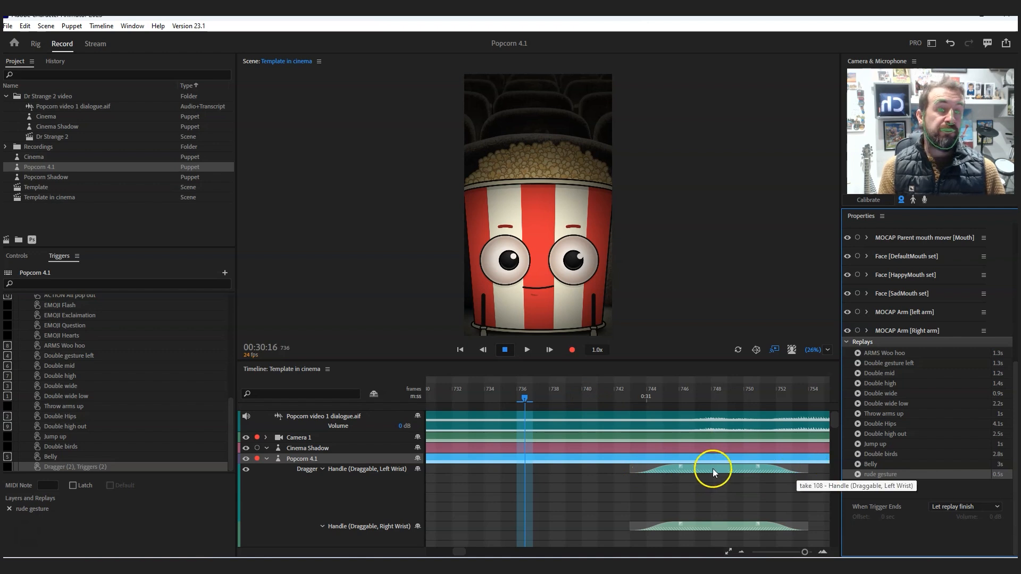
click(857, 475)
click(857, 475)
click(858, 475)
click(858, 475)
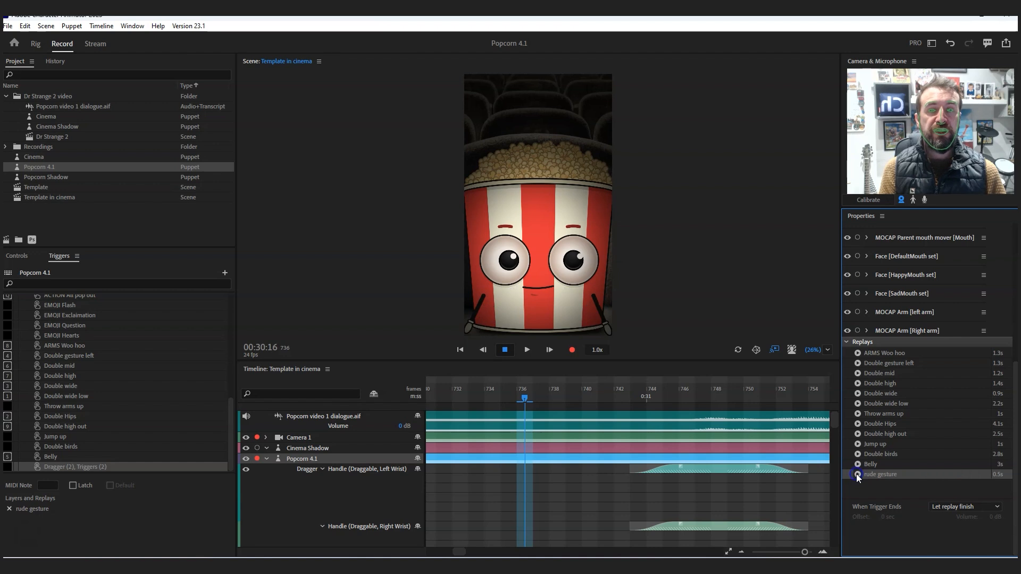
click(652, 469)
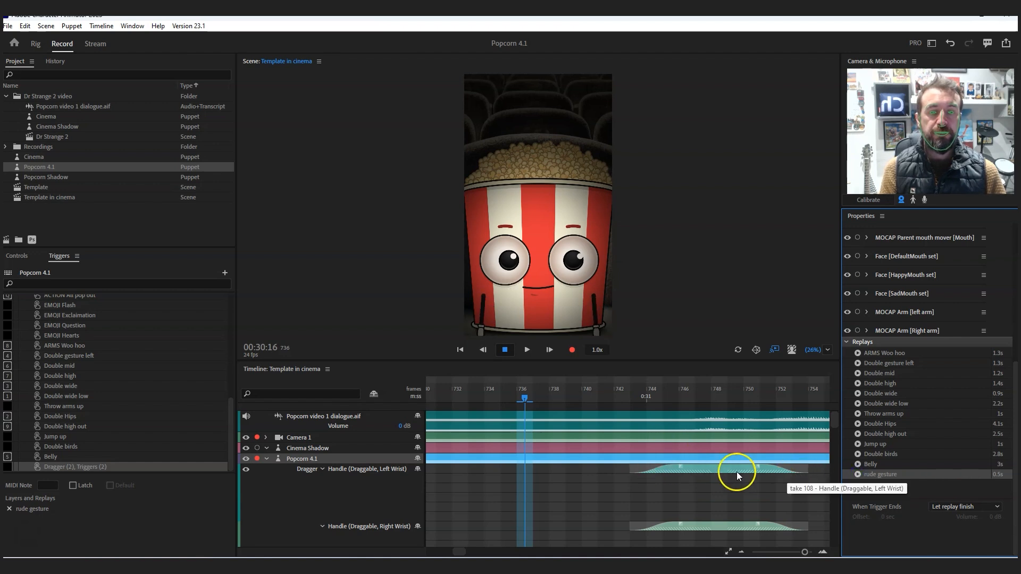
click(951, 508)
click(957, 529)
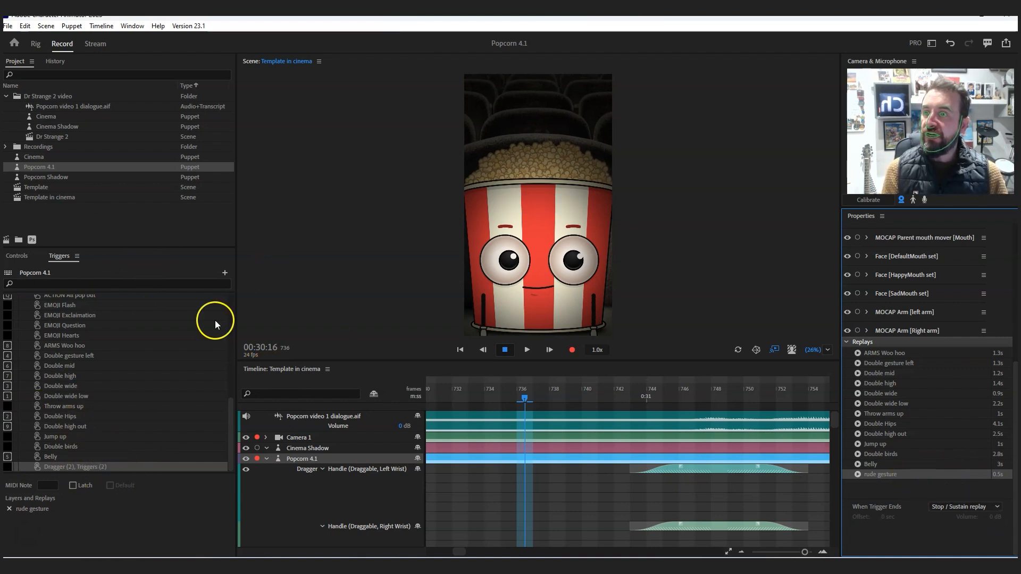
- Rename the newly created Dragger and Triggers trigger of Popcorn 4.1 as "Rude gesture"
click(71, 467)
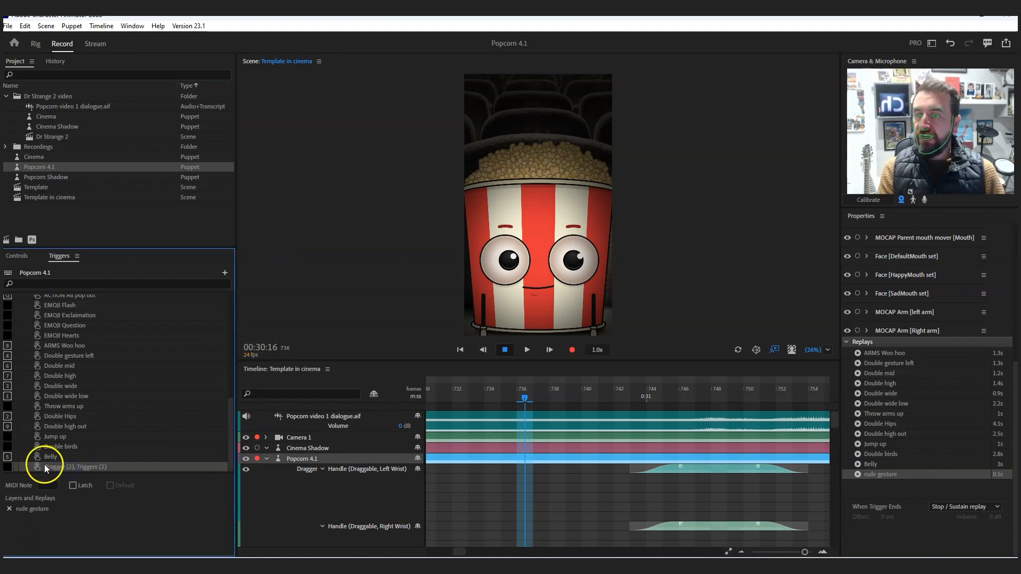
double_click(48, 467)
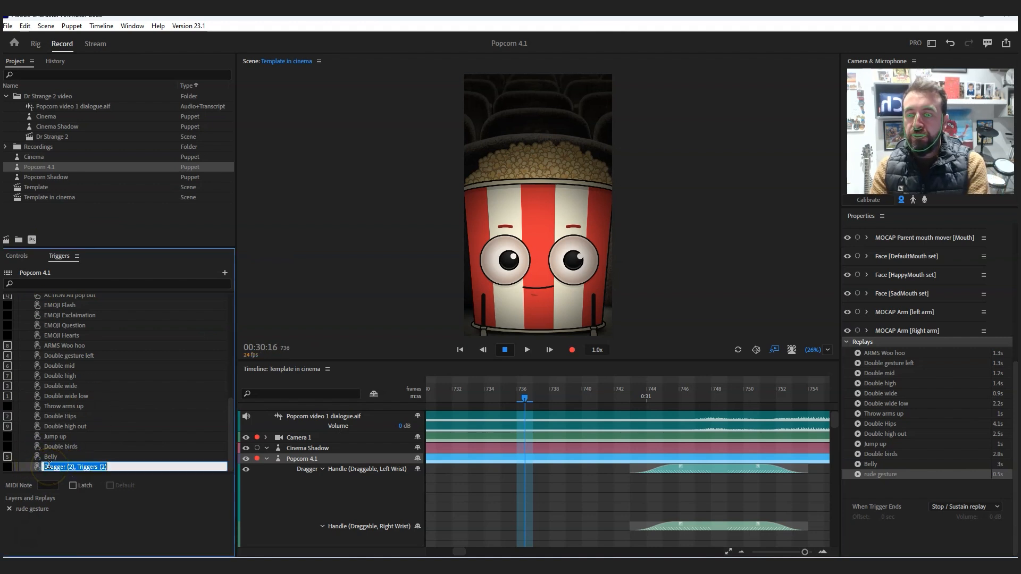
text(Rude gesture)
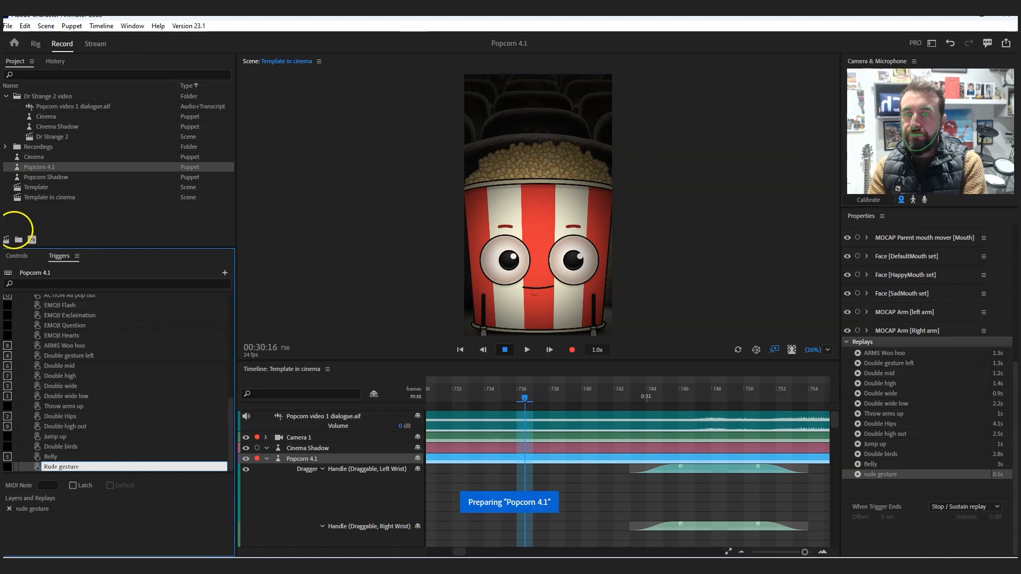
- Dock the puppet's Controls between the scene preview and the timeline, and add the Rude gesture trigger after the hand controls in Perform mode
click(20, 256)
drag(20, 256, 337, 350)
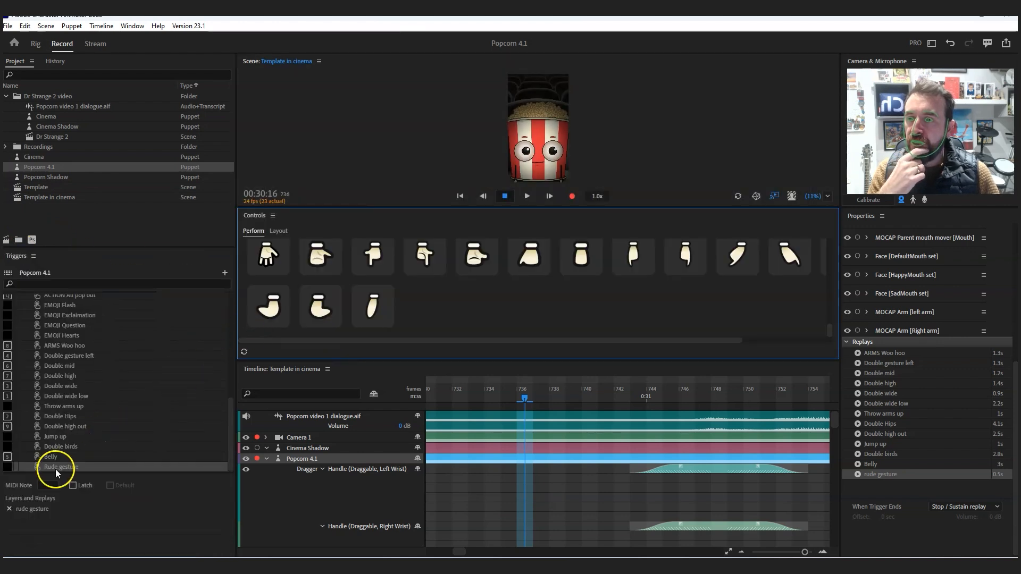
drag(51, 467, 424, 304)
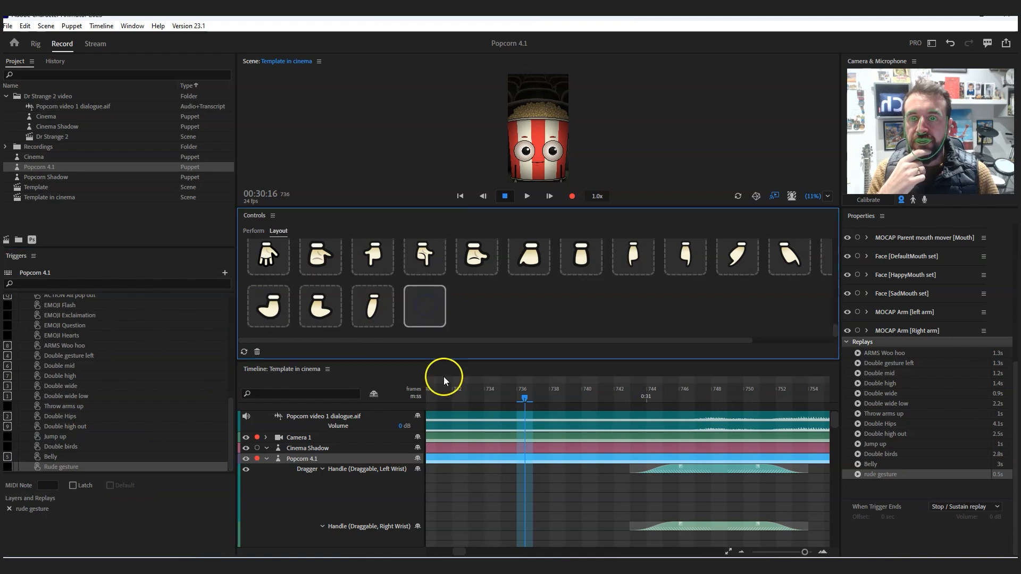
click(253, 231)
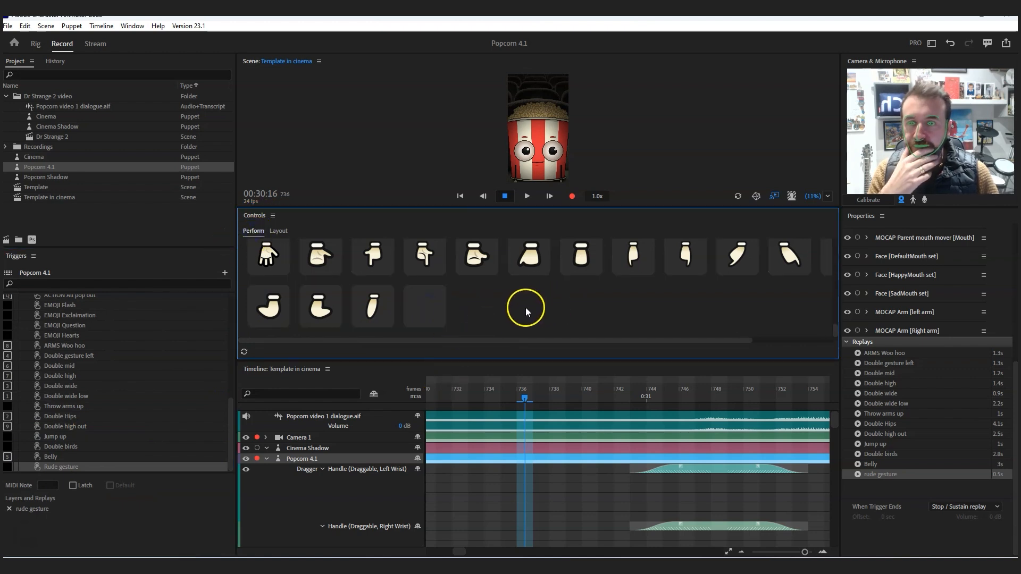
- Fire the new Rude gesture control several times to preview the replay on the puppet
click(432, 309)
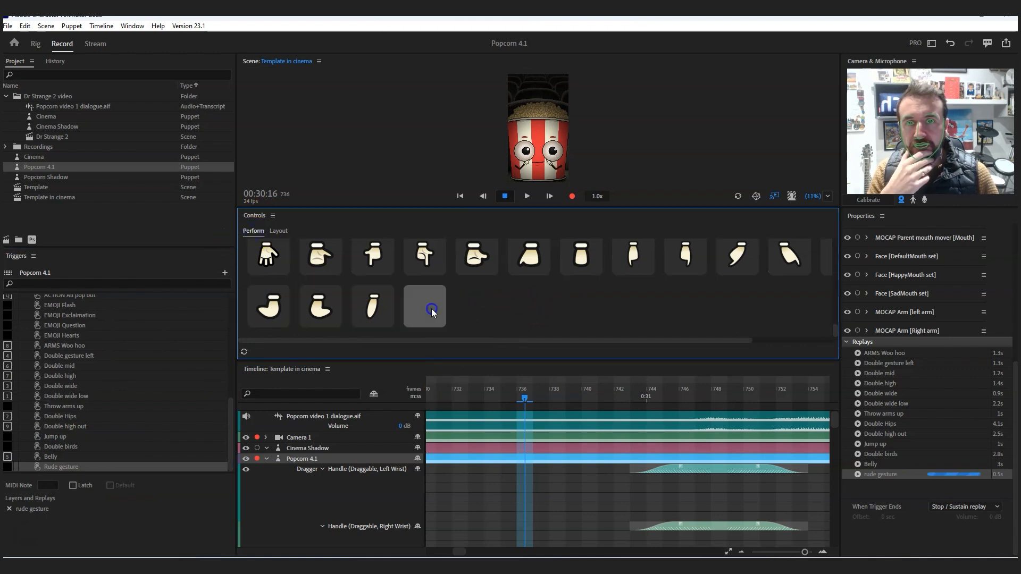
click(432, 310)
click(432, 310)
click(433, 310)
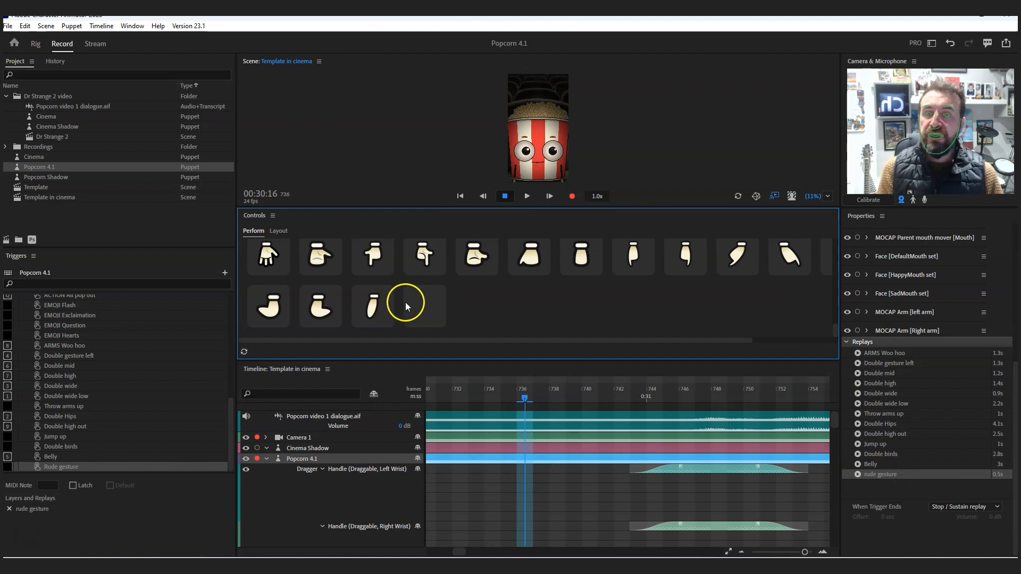
- Enlarge the scene preview and the timeline by shrinking the Controls area between them to its heading
drag(835, 424, 843, 404)
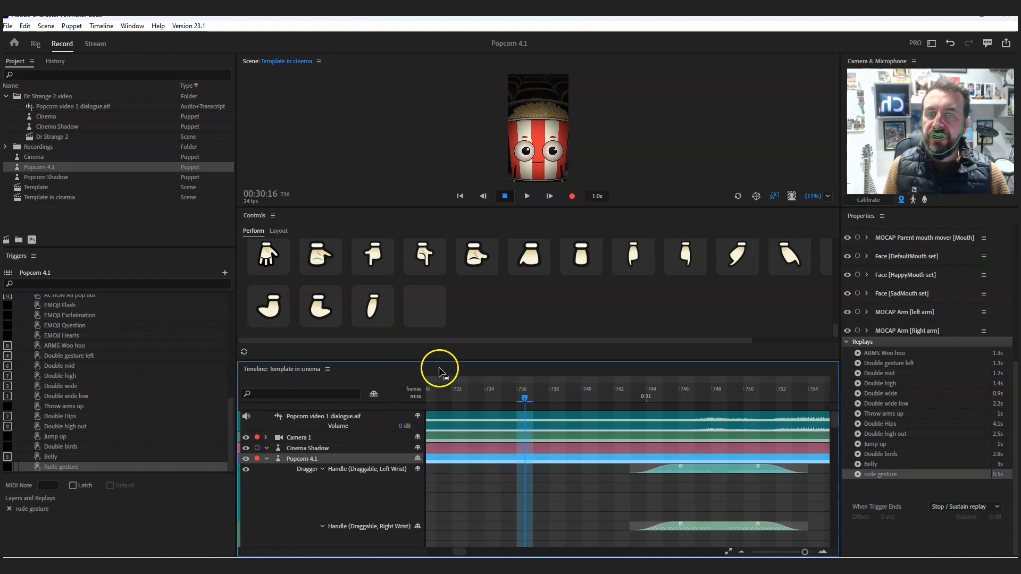
drag(452, 360, 448, 429)
drag(448, 203, 467, 325)
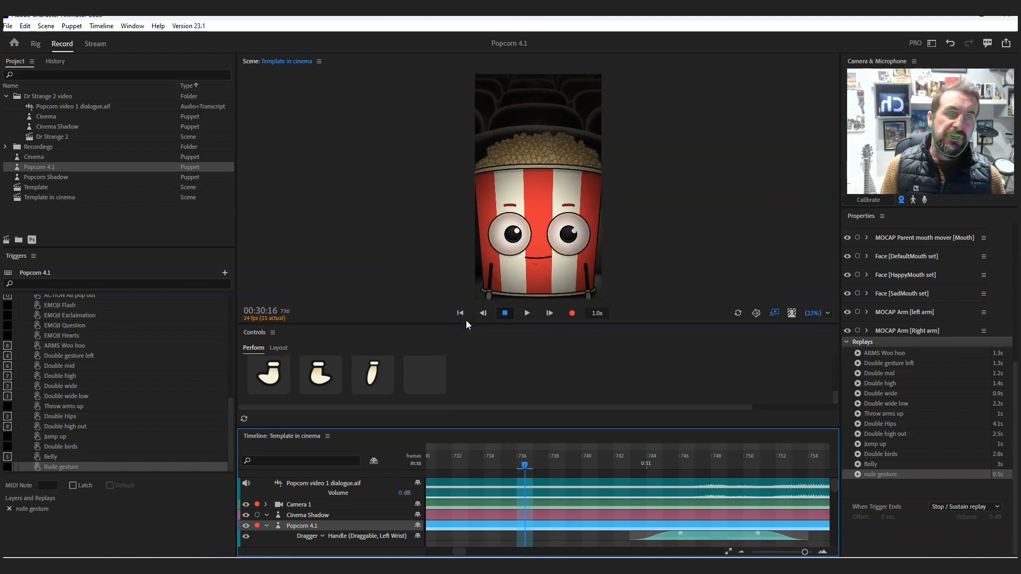
drag(514, 424, 556, 343)
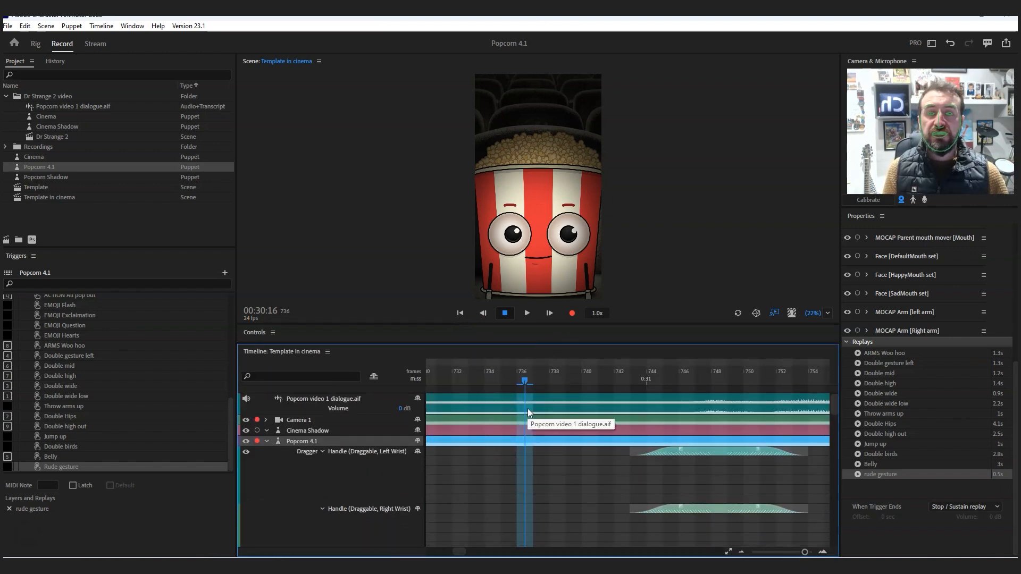
- Move the playhead to frame 732 and back to frame 0 at the start of the scene
drag(512, 378, 468, 388)
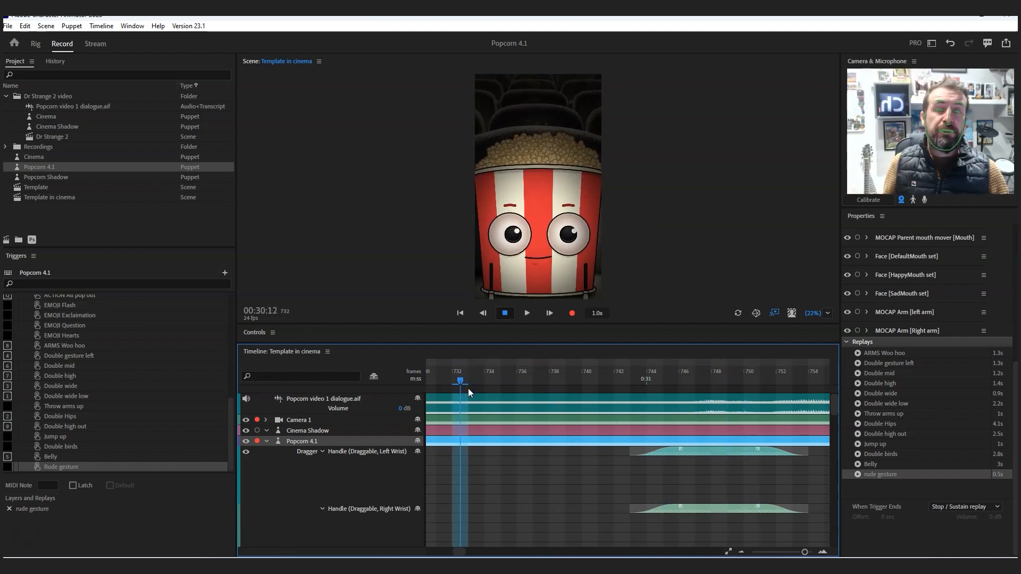
click(428, 552)
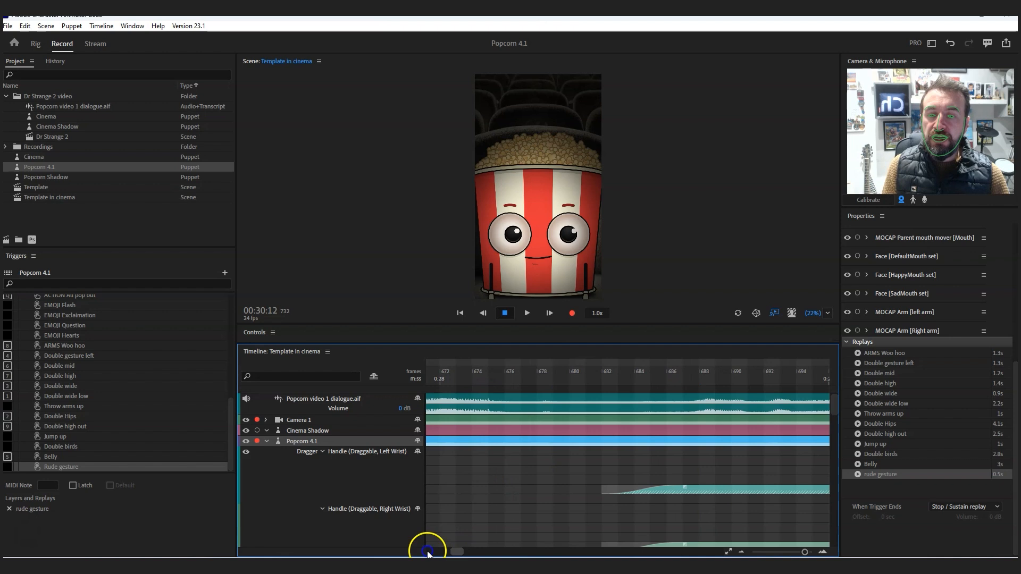
click(428, 552)
click(438, 380)
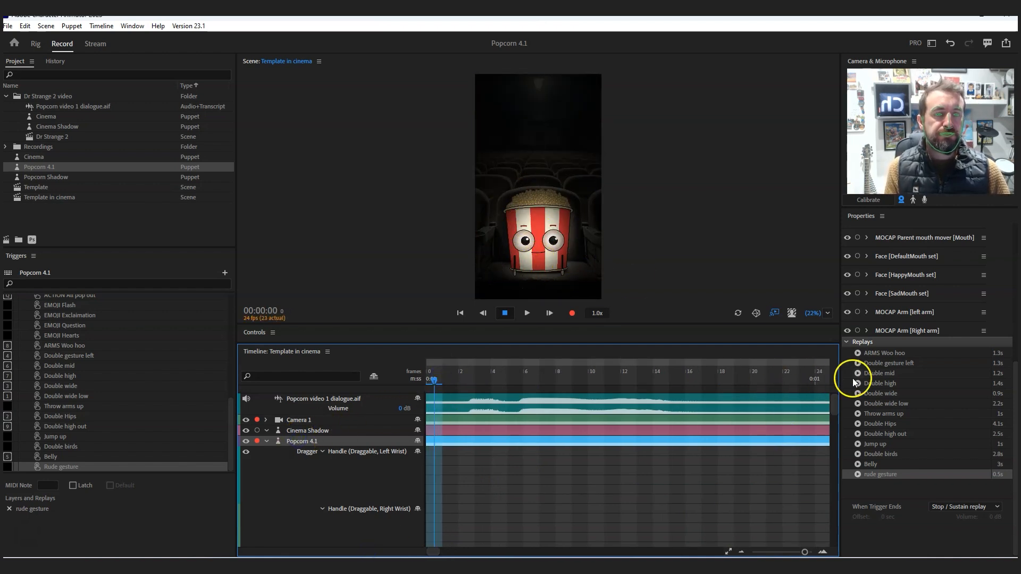
- Set the Popcorn 4.1 track's Transform to scale 23%, rotation -1°, Position X -157 and Position Y -133
drag(1016, 391, 683, 187)
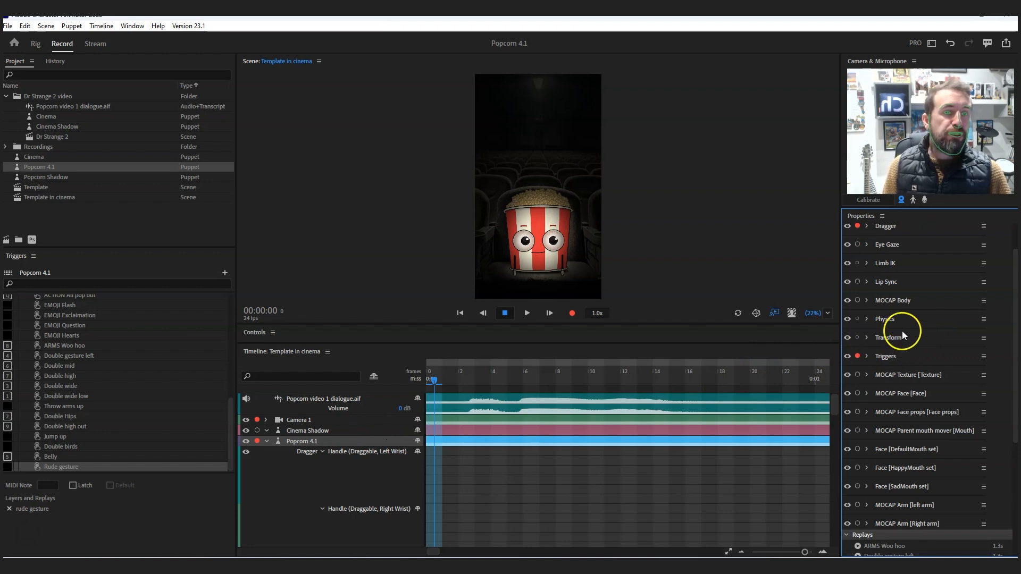
click(868, 337)
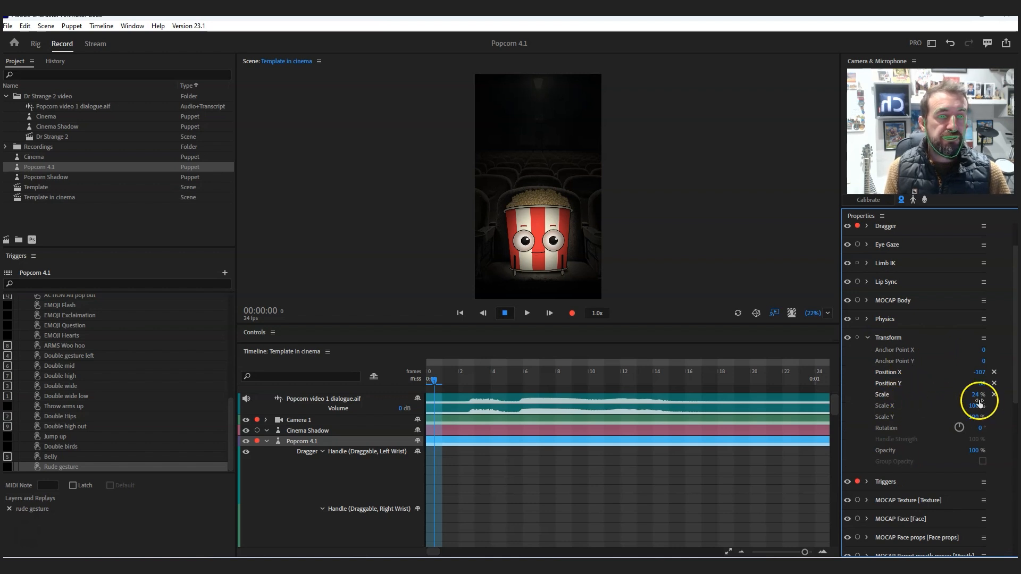
drag(976, 398, 1008, 452)
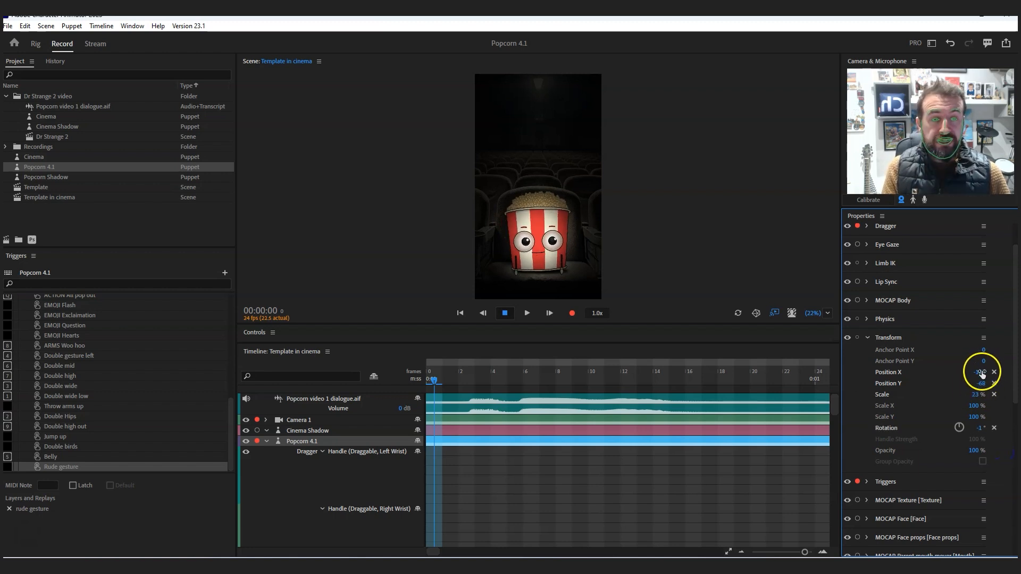
drag(981, 371, 942, 417)
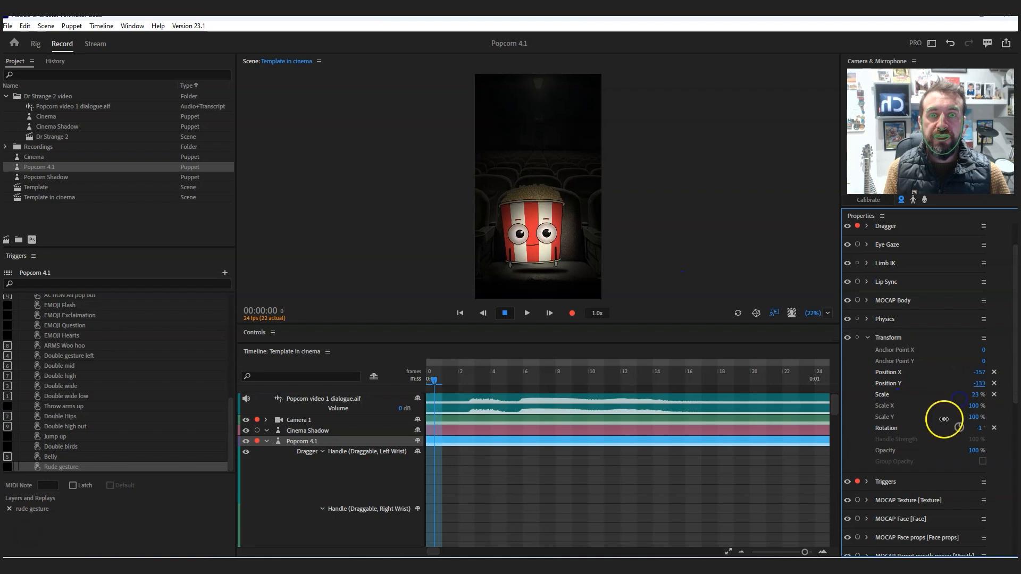
- Roll the history back to Add Trigger to Controls Panel, and reapply the changes up to Set Position X to -157
click(54, 61)
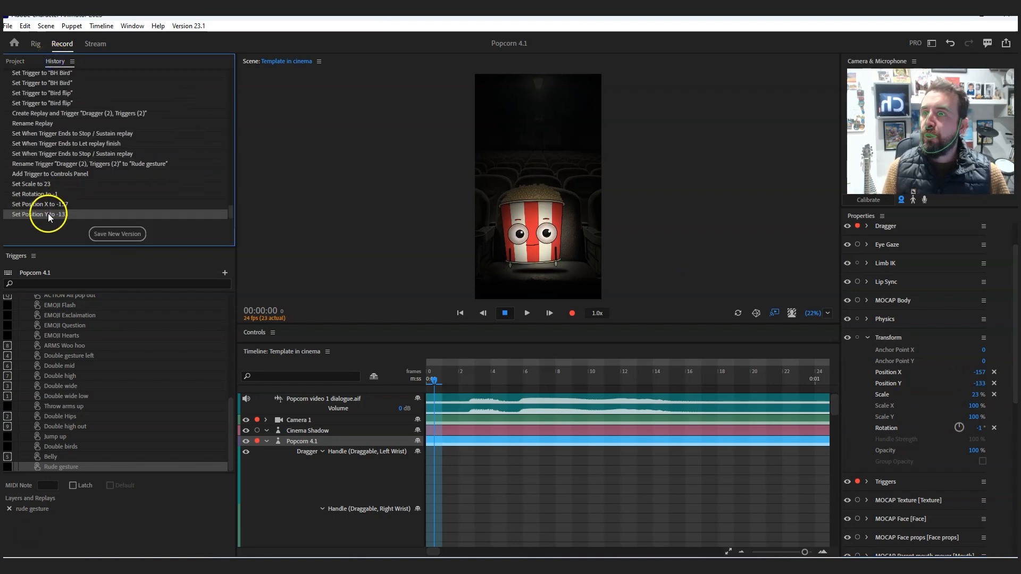
click(44, 176)
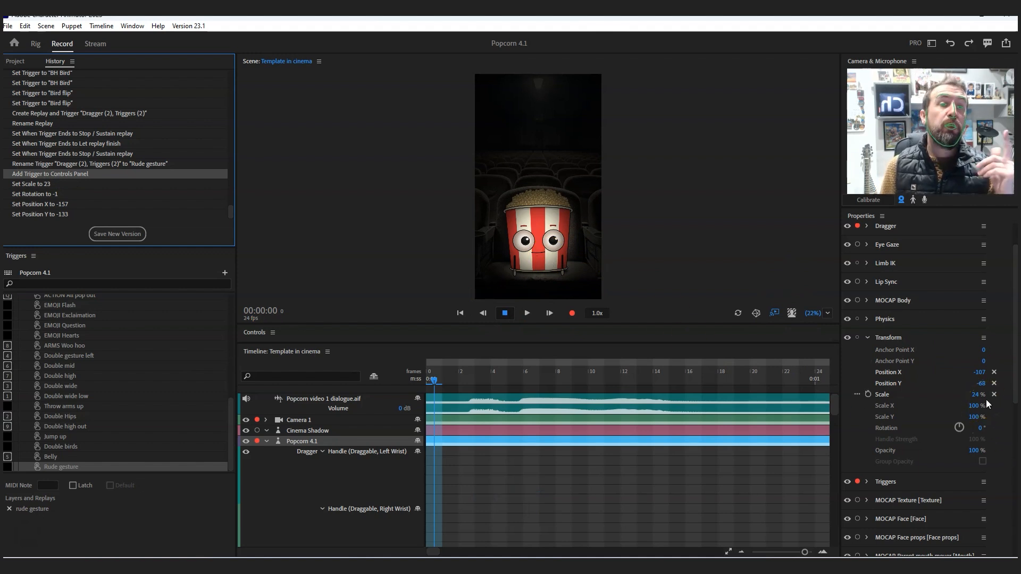
click(8, 26)
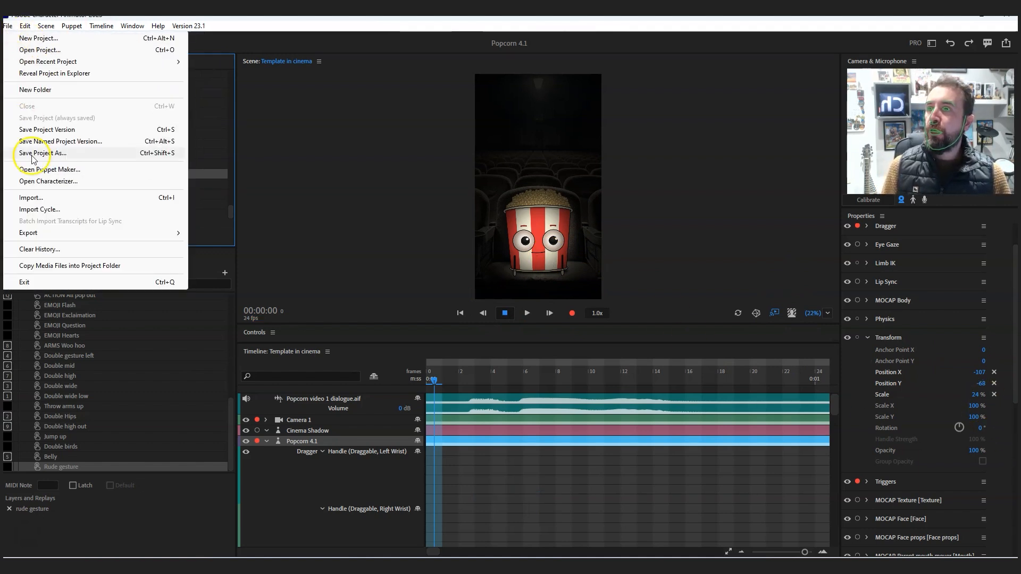
click(206, 212)
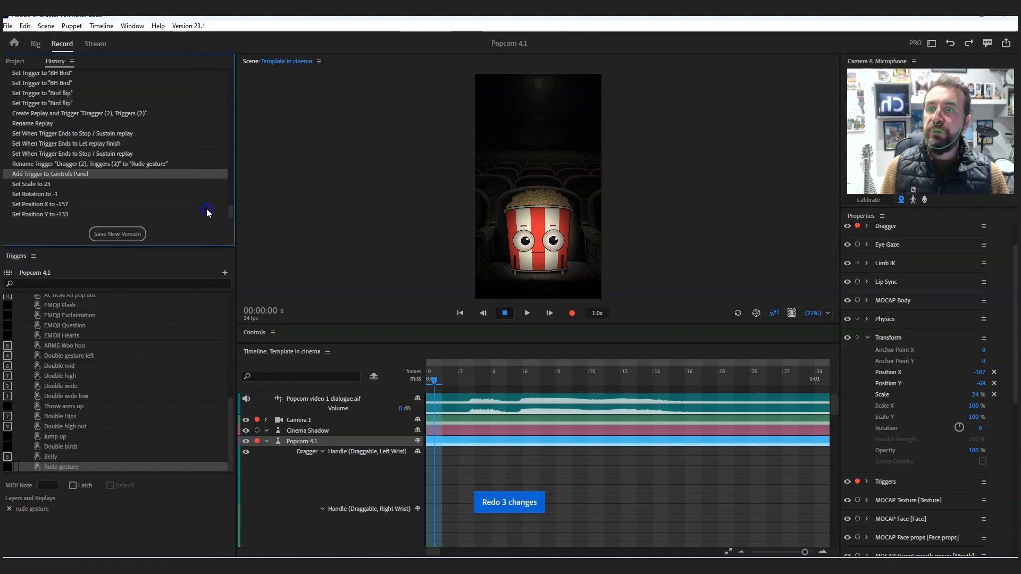
click(15, 61)
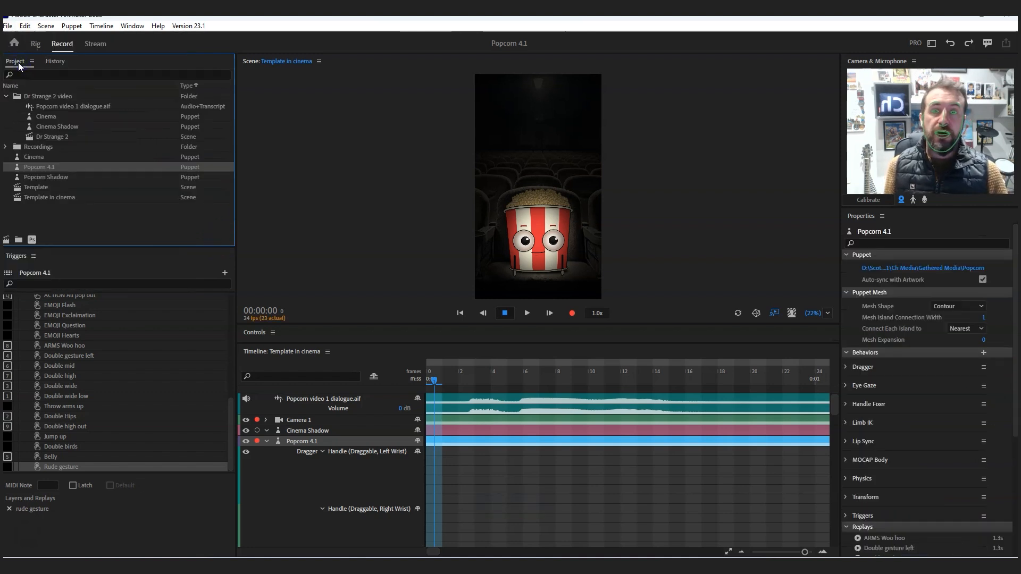
- Collapse the Popcorn 4.1 track in the timeline to hide its recorded takes
click(266, 442)
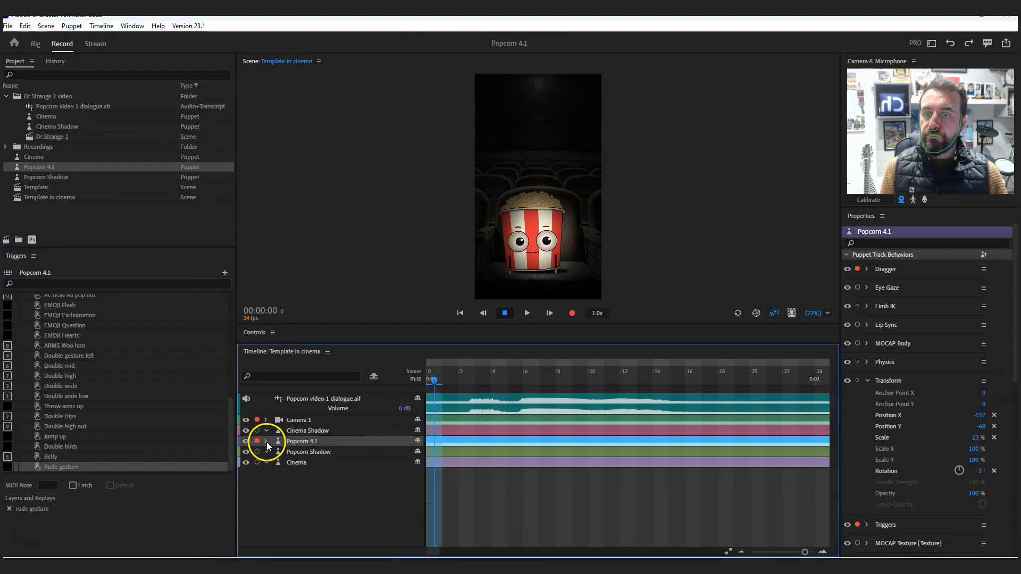
click(267, 441)
click(266, 442)
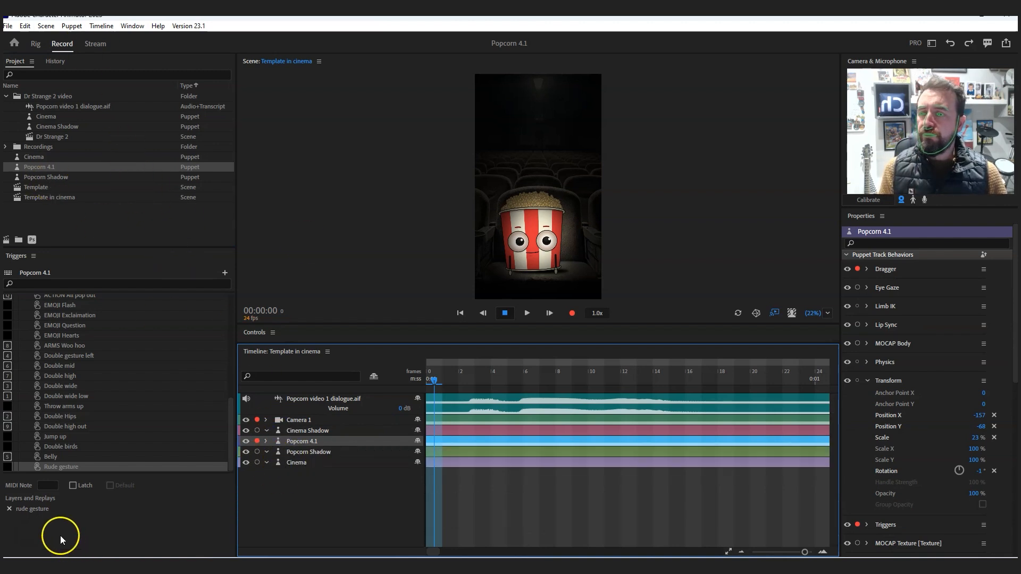
- Import the "Dark blue" background image from the BG folder into the project
key(ctrl+i)
click(234, 119)
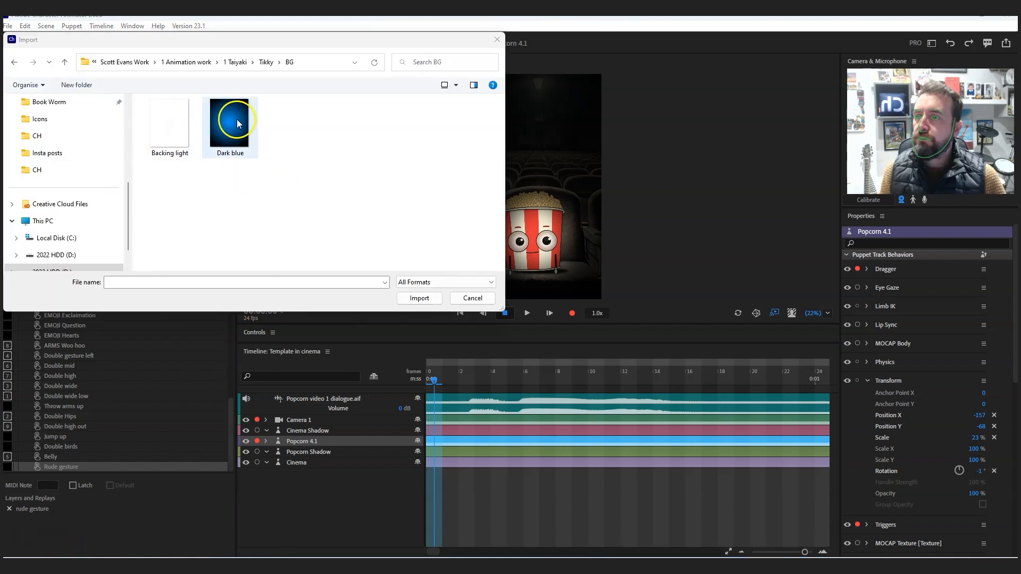
click(419, 298)
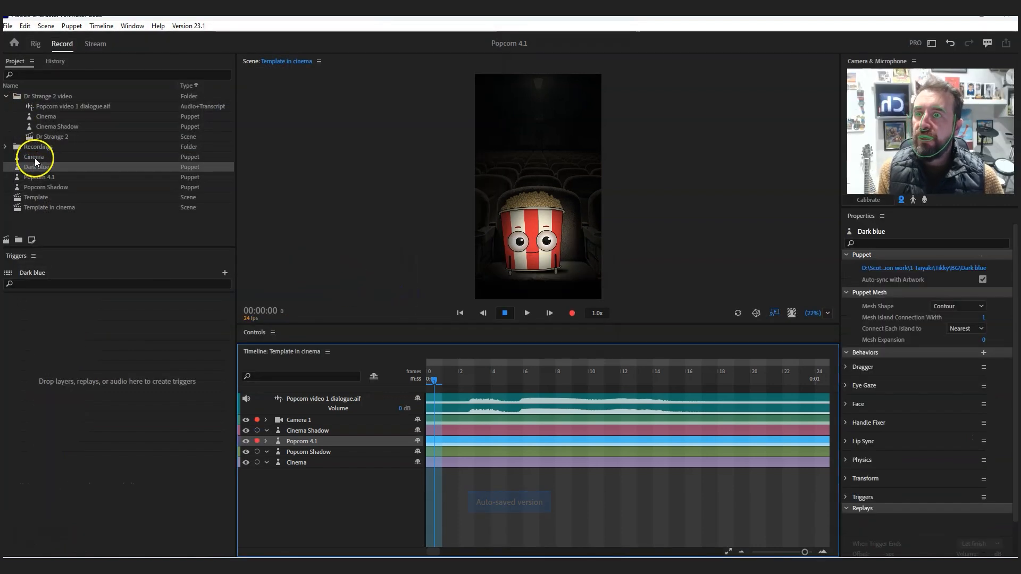
- Insert the Dark blue background between the Popcorn Shadow and Cinema tracks, and set its scale to 61% and position to X -103, Y -12
drag(59, 166, 319, 461)
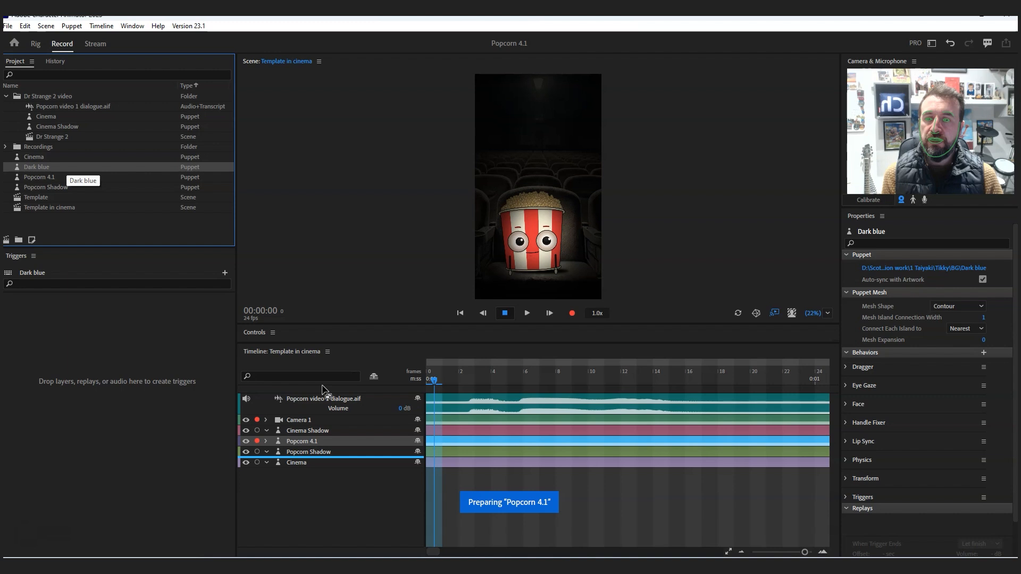
click(279, 446)
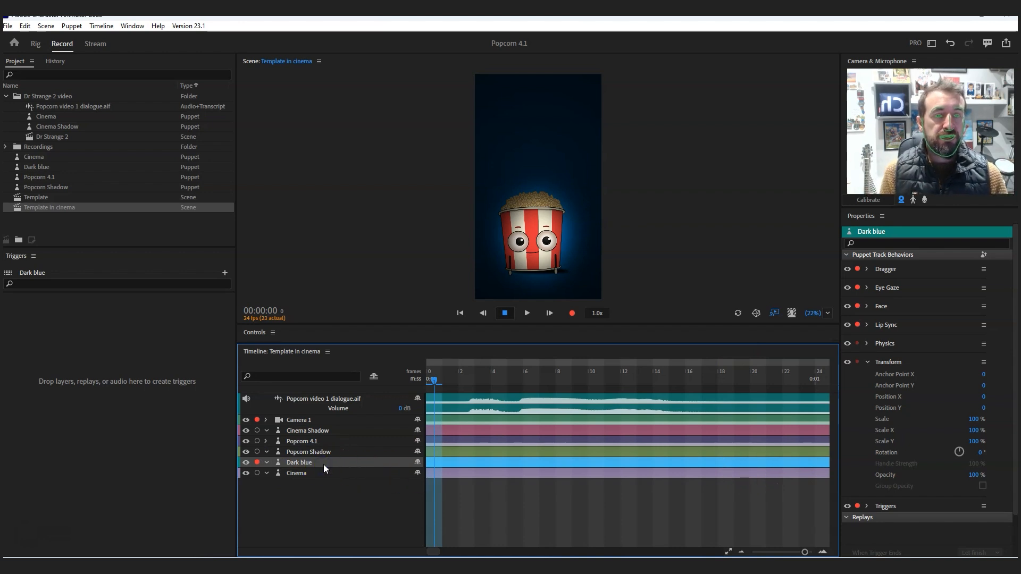
drag(969, 424, 774, 282)
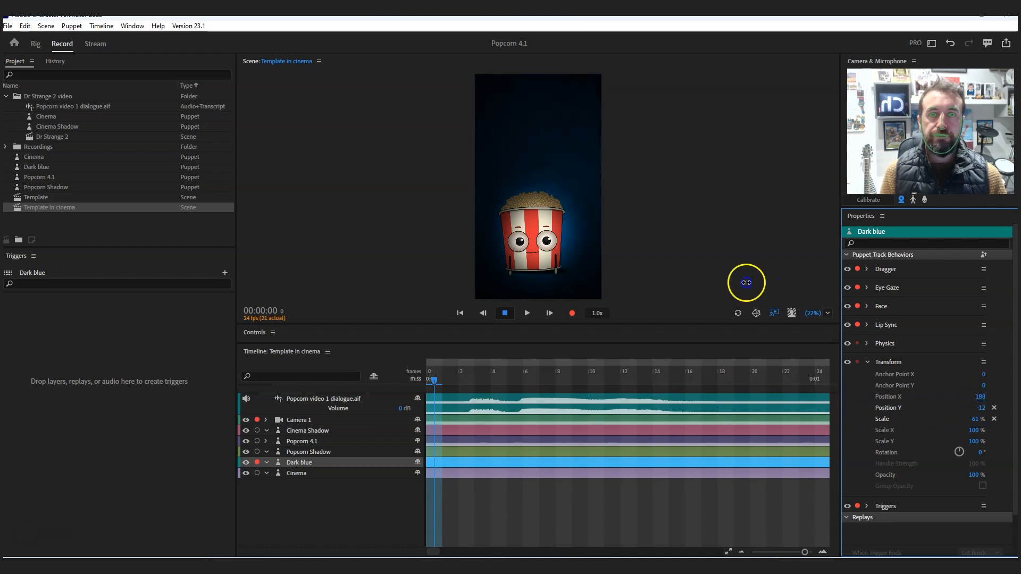
drag(933, 421, 955, 422)
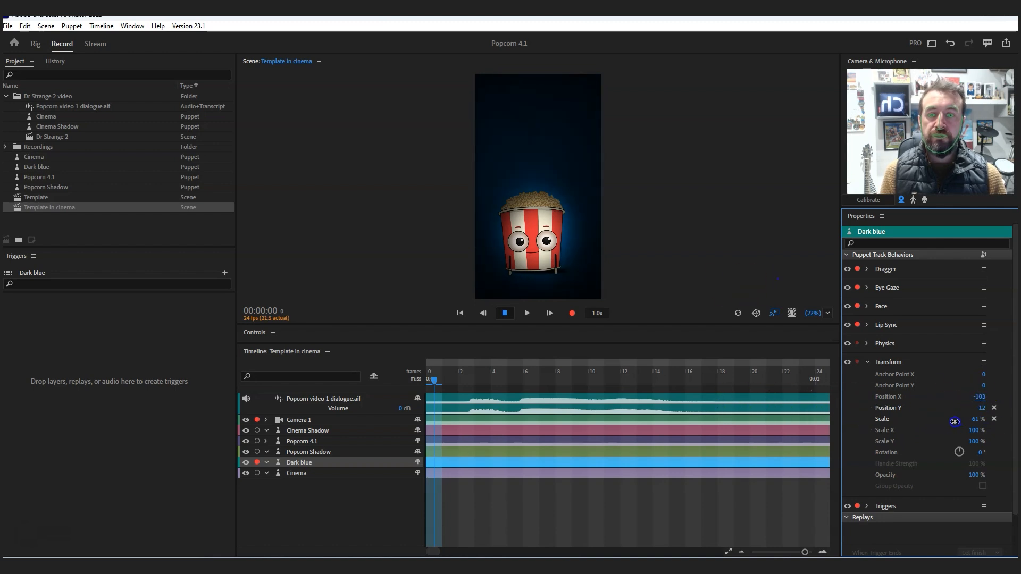
- Hide and delete the Cinema track from the scene, and collapse the Transform properties of the Dark blue track
click(245, 473)
click(309, 474)
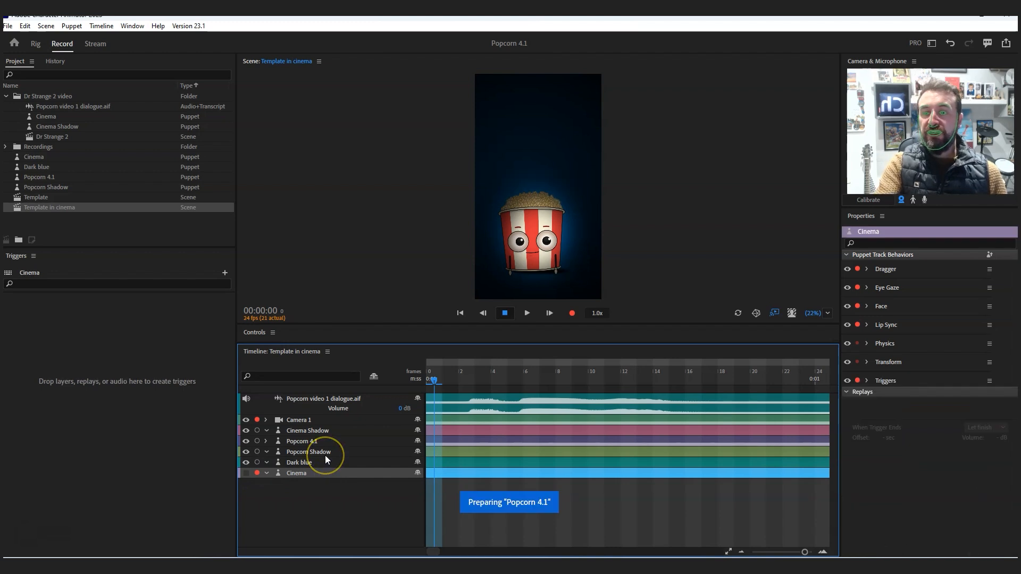
key(Delete)
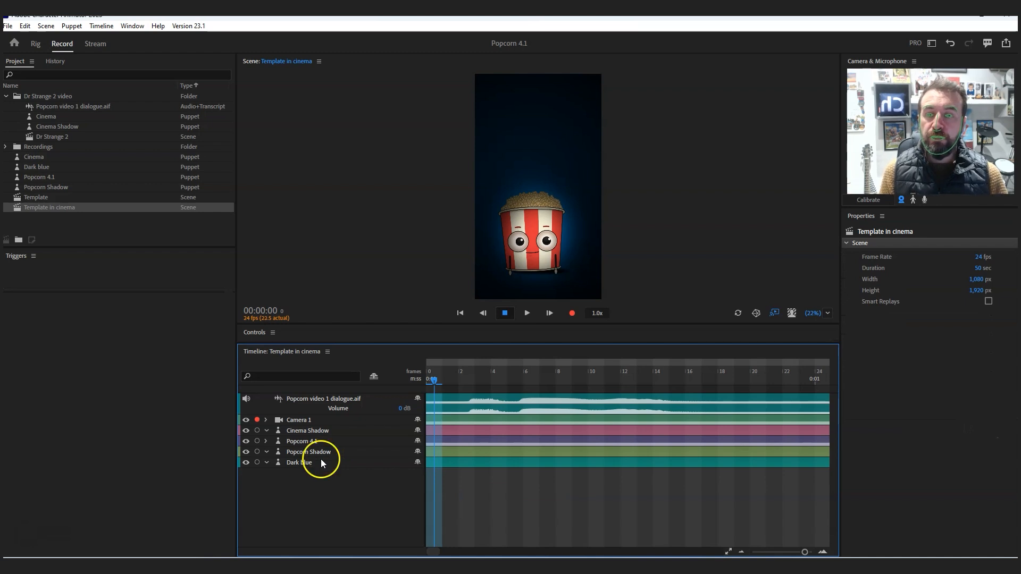
click(324, 458)
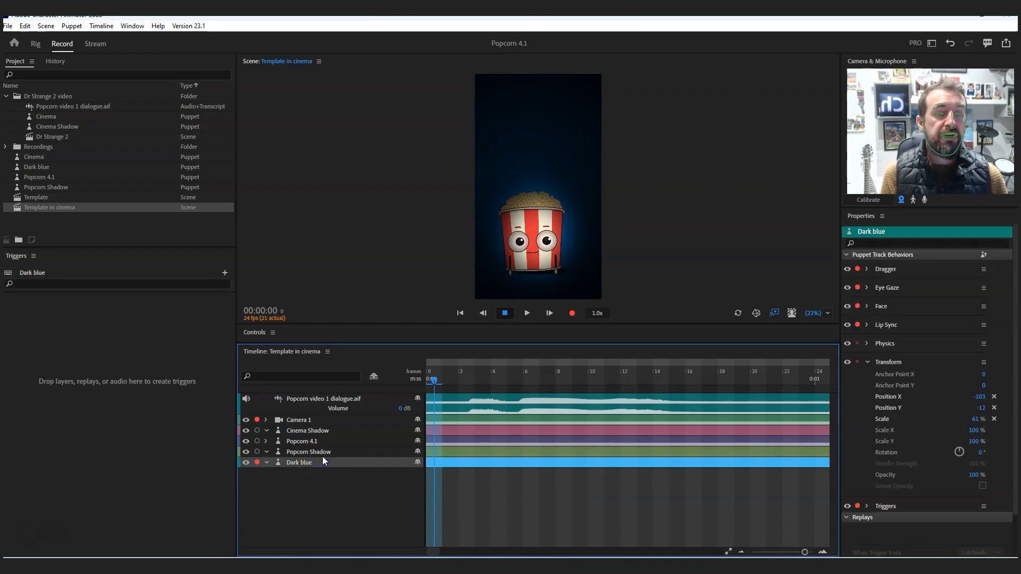
click(866, 362)
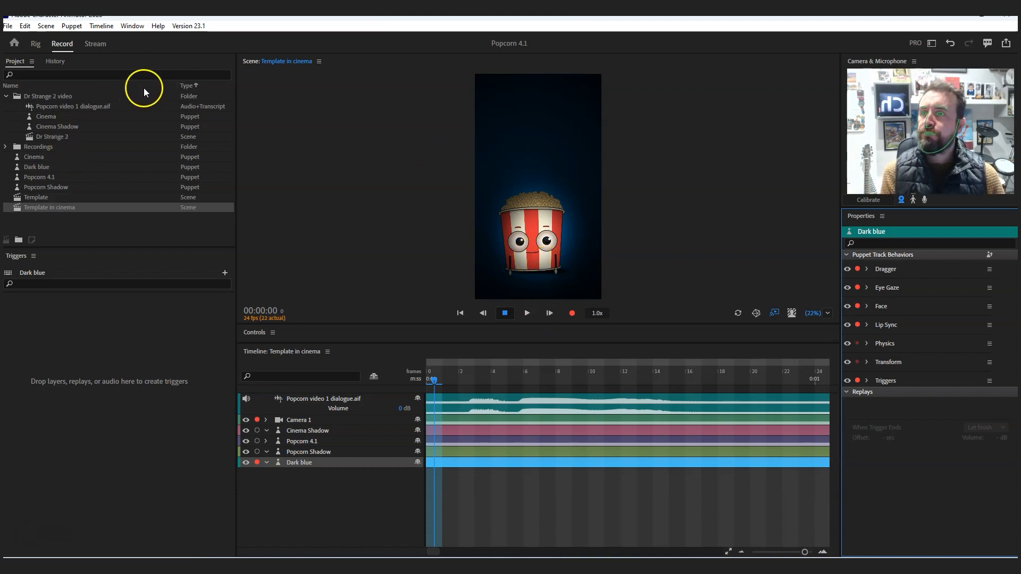
- Start a file import and browse to the Popcorn folder inside 1 Taiyaki
click(10, 27)
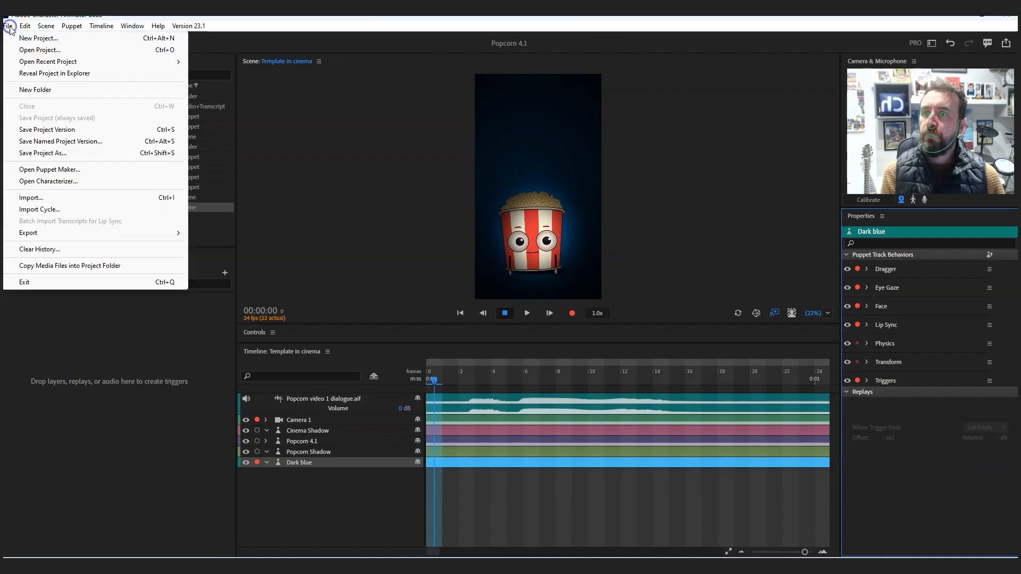
click(44, 199)
click(231, 64)
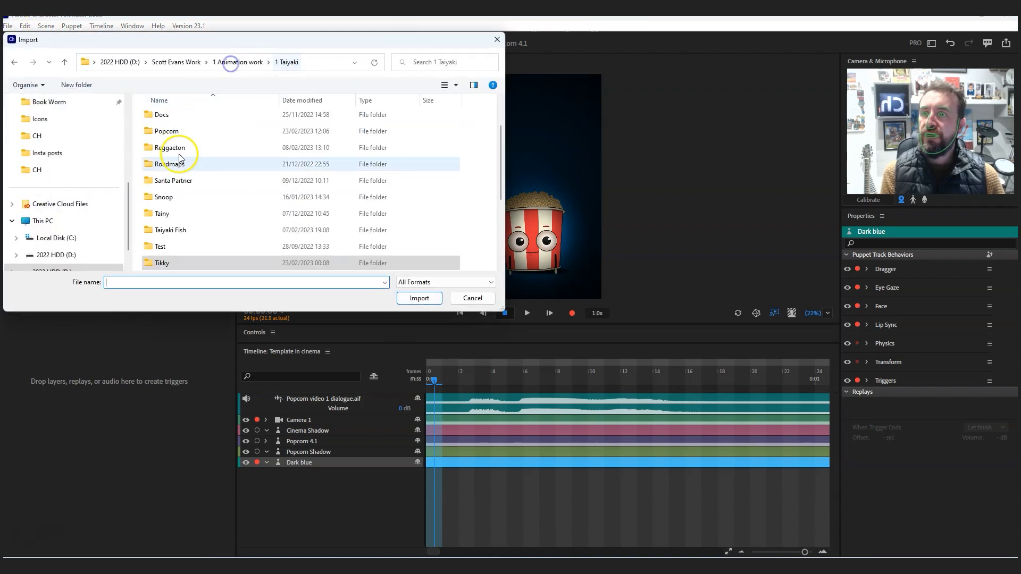
scroll(181, 226, up, 1)
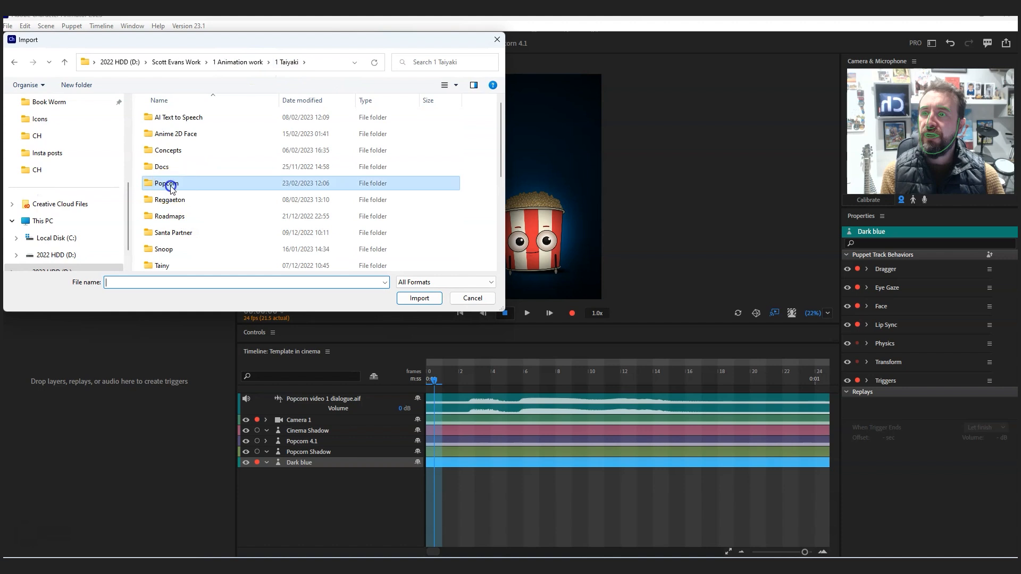
double_click(190, 182)
double_click(233, 129)
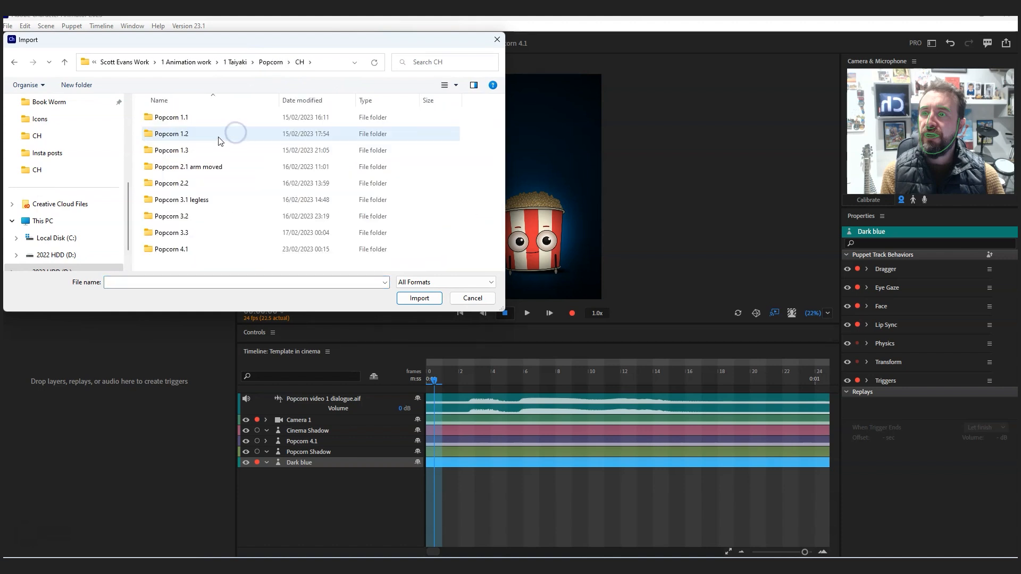
click(272, 63)
scroll(372, 213, down, 1)
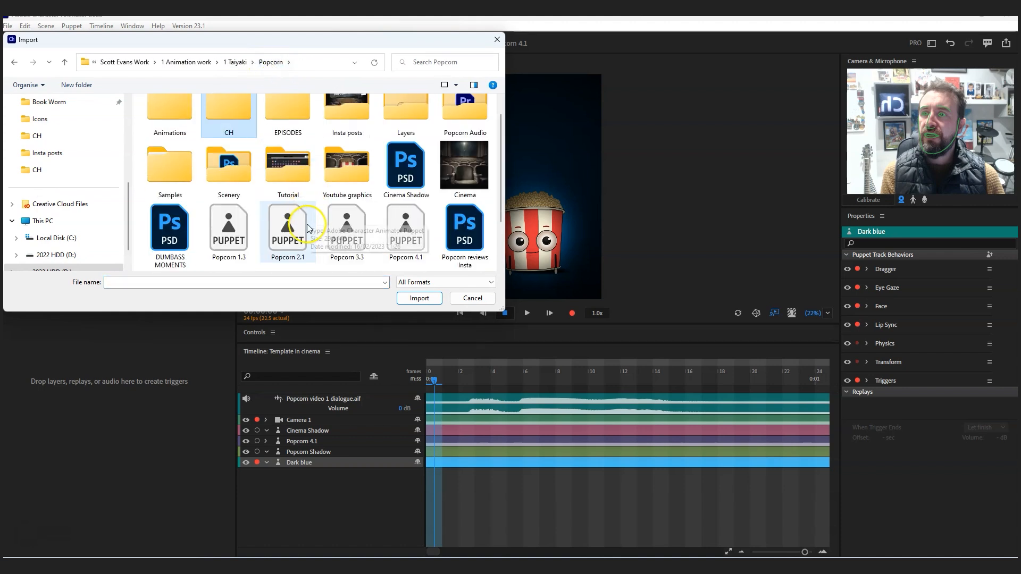
- Copy the Popcorn 4.1 puppet file from the Popcorn folder into its CH > Popcorn 4.1 subfolder
click(404, 227)
right_click(404, 227)
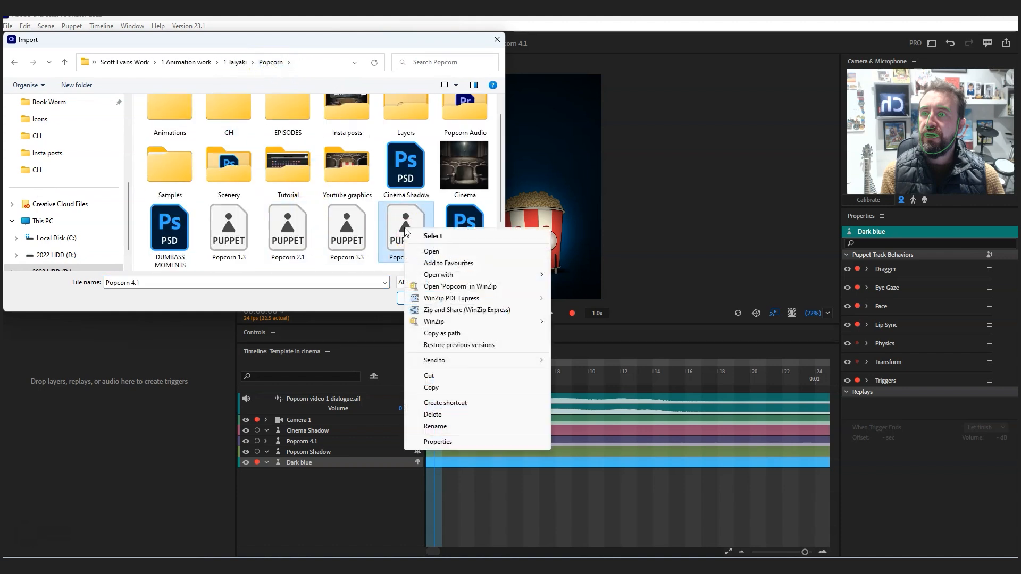
key(Escape)
scroll(235, 122, up, 1)
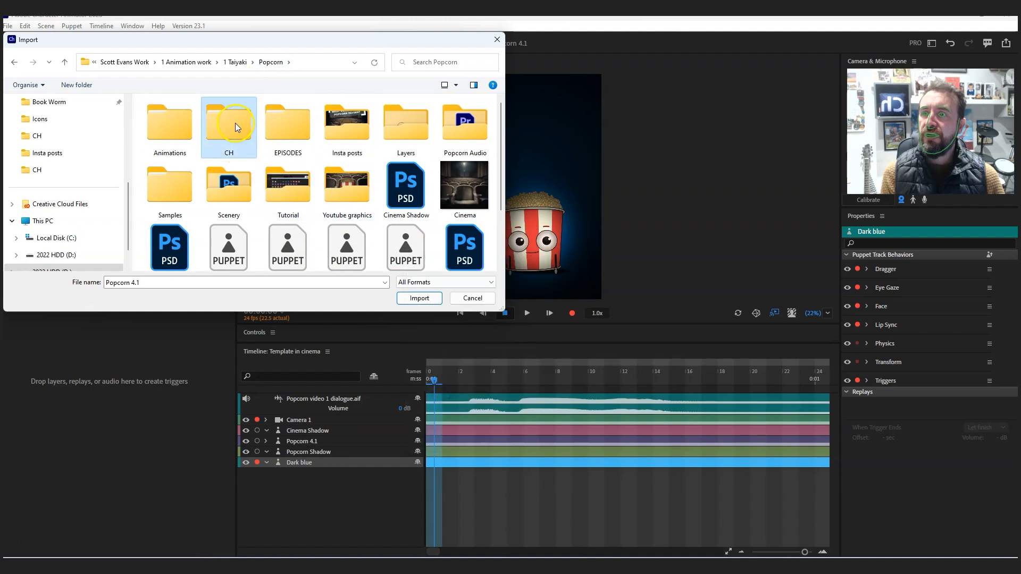
double_click(235, 123)
double_click(201, 249)
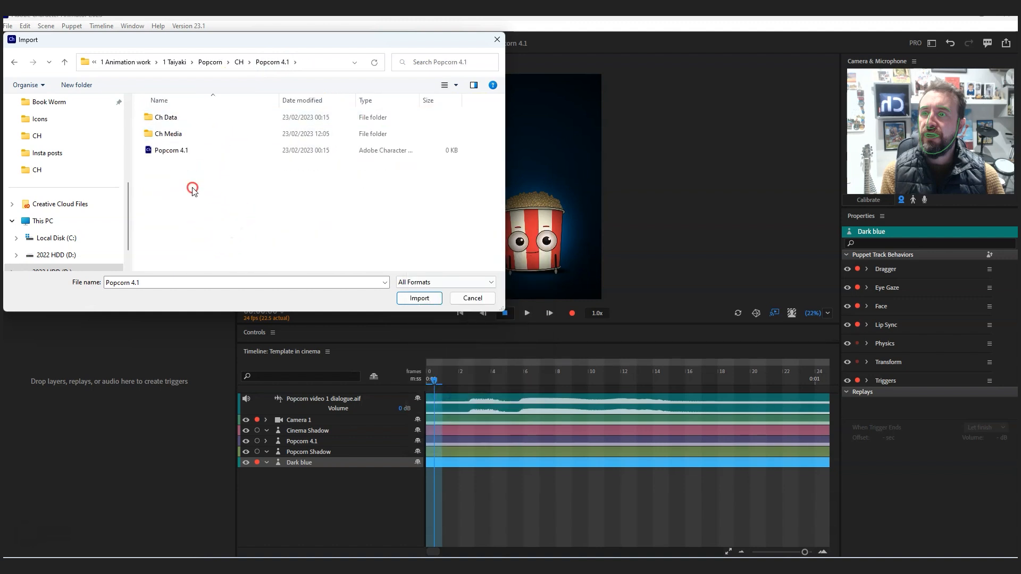
right_click(193, 189)
click(224, 245)
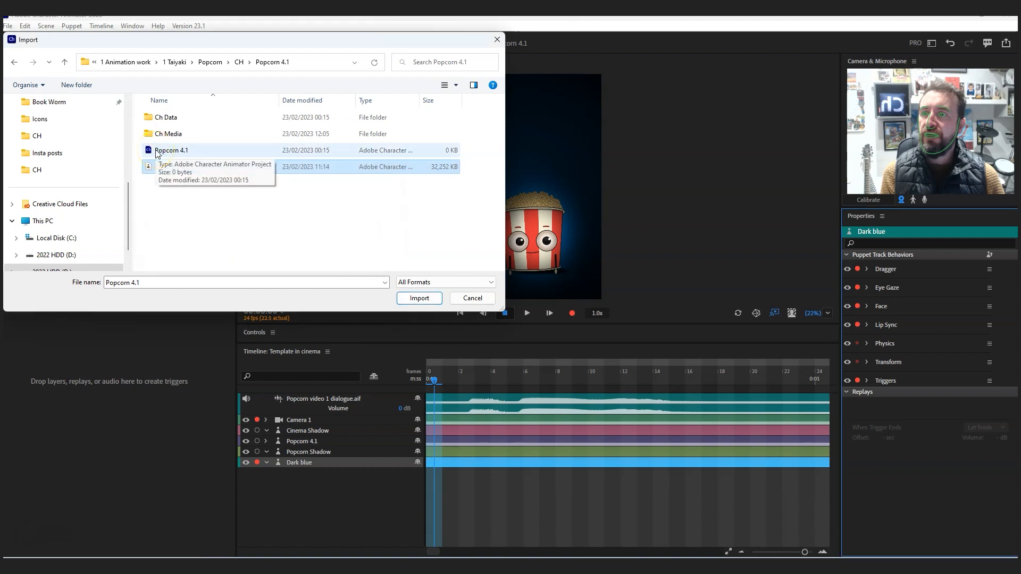
- Import the Popcorn 4.1 puppet file from the CH > Popcorn 4.1 folder into the project
click(178, 193)
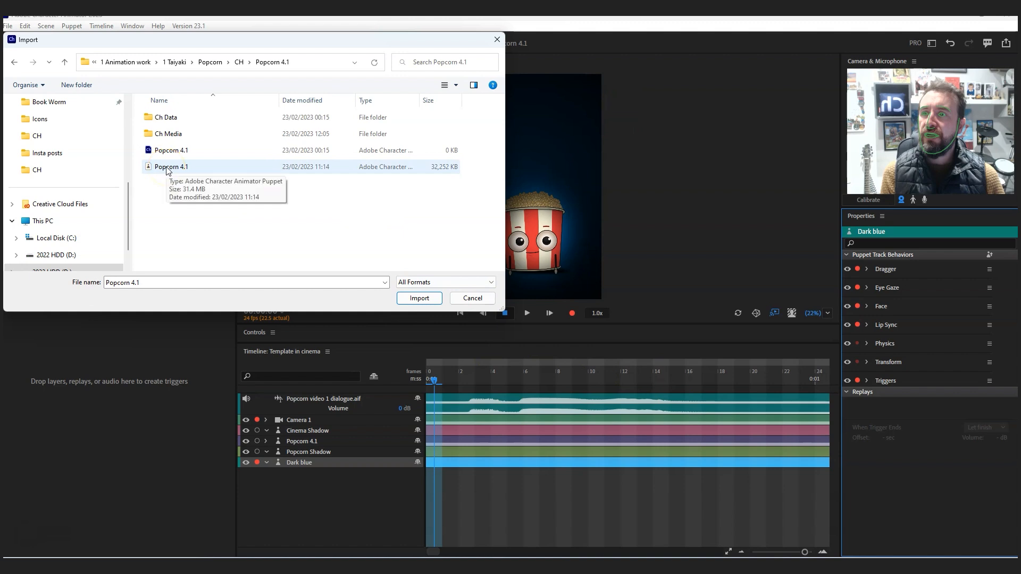
click(201, 198)
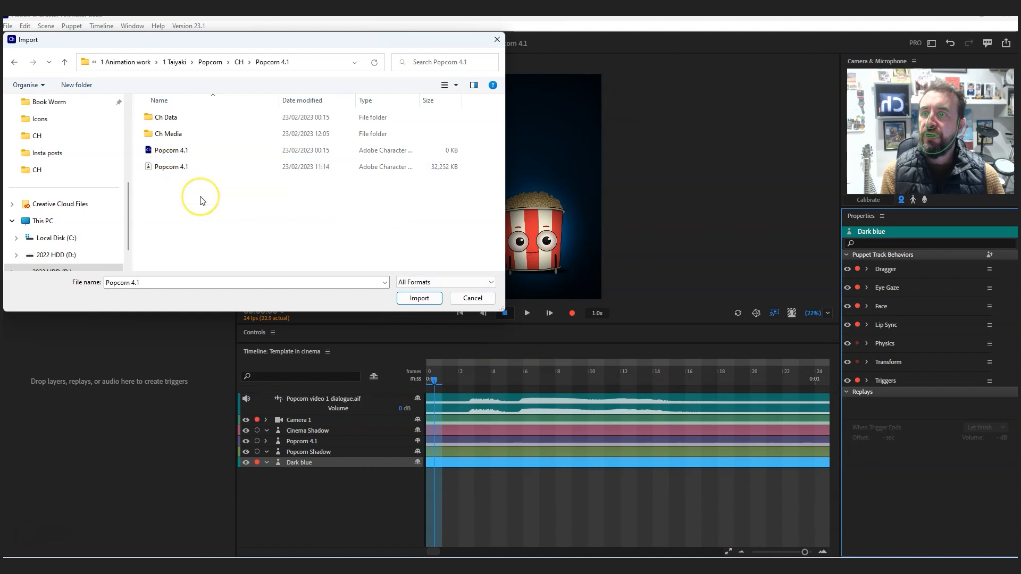
click(173, 169)
click(417, 299)
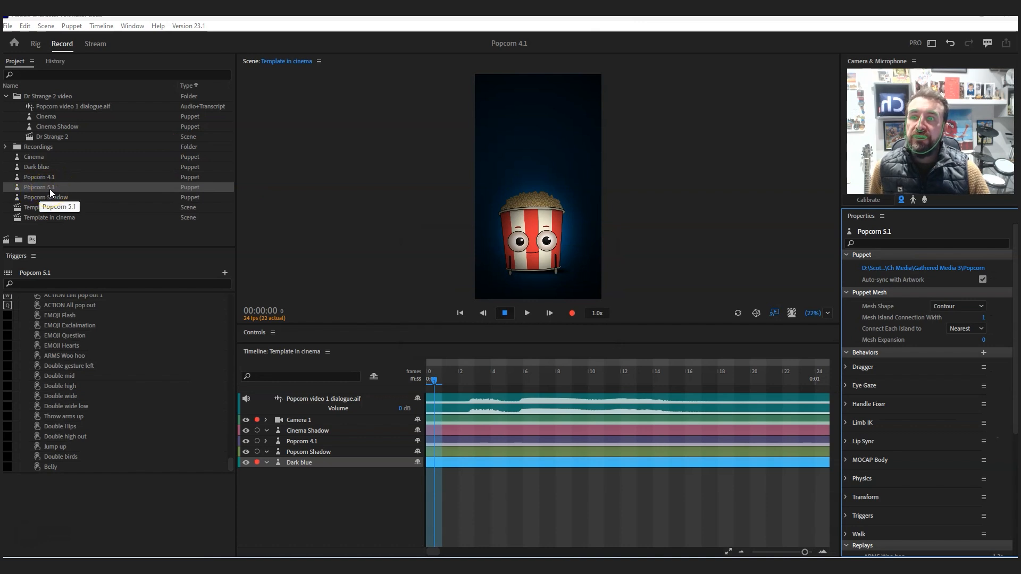
- Replace the puppet on the Popcorn 4.1 timeline track with the Popcorn 5.1 puppet from the project
click(29, 187)
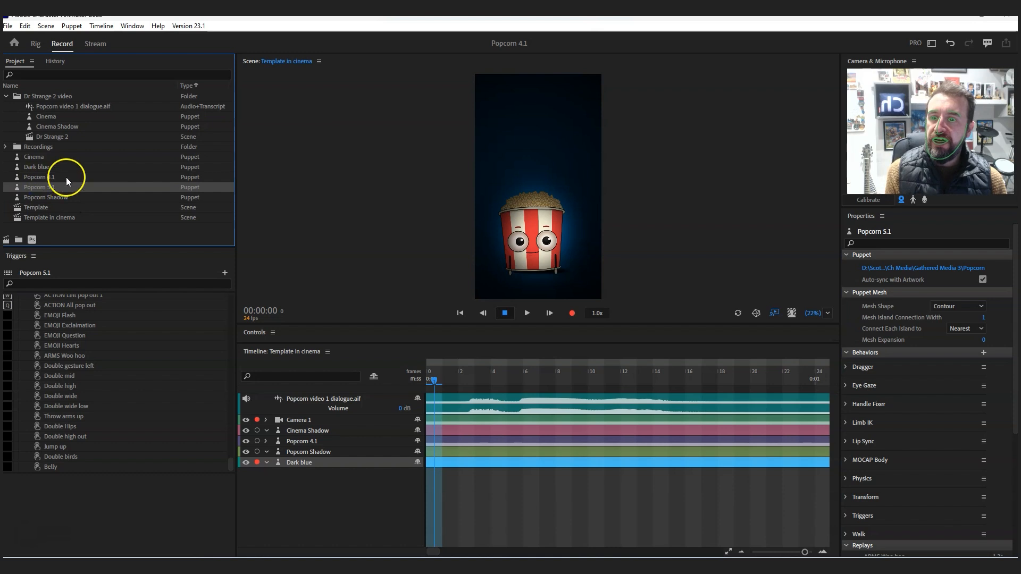
click(307, 443)
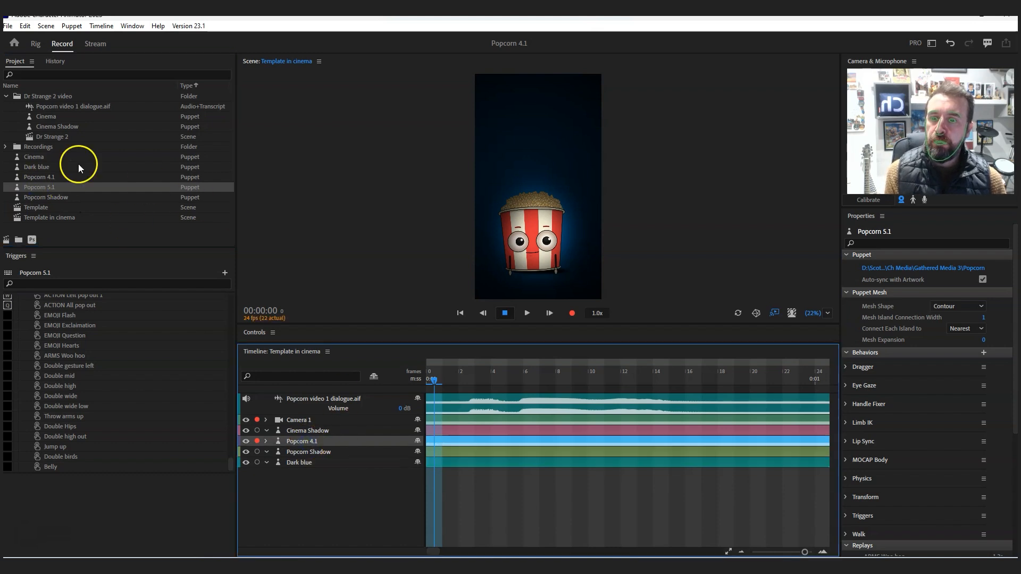
click(296, 441)
right_click(300, 442)
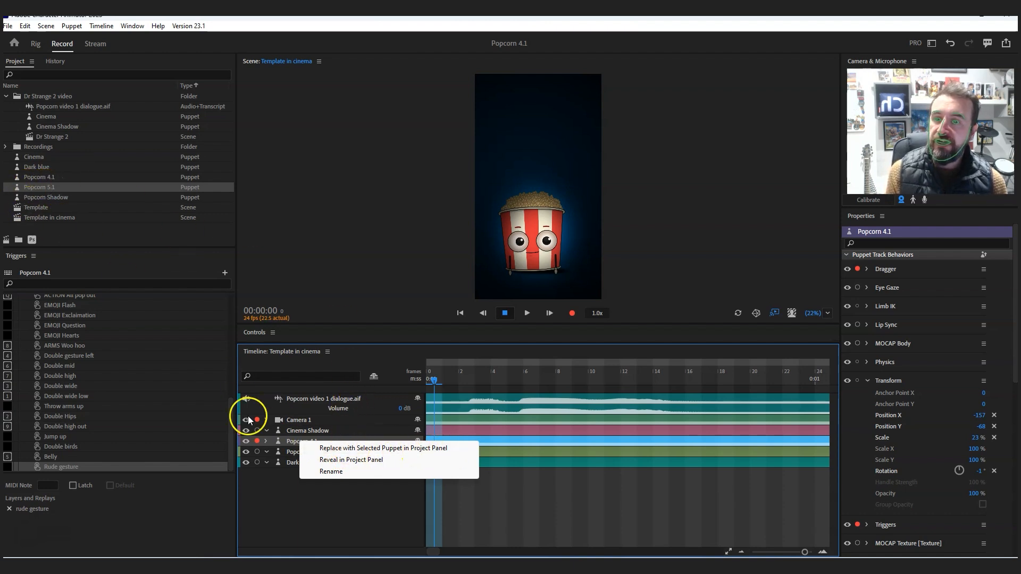
click(354, 451)
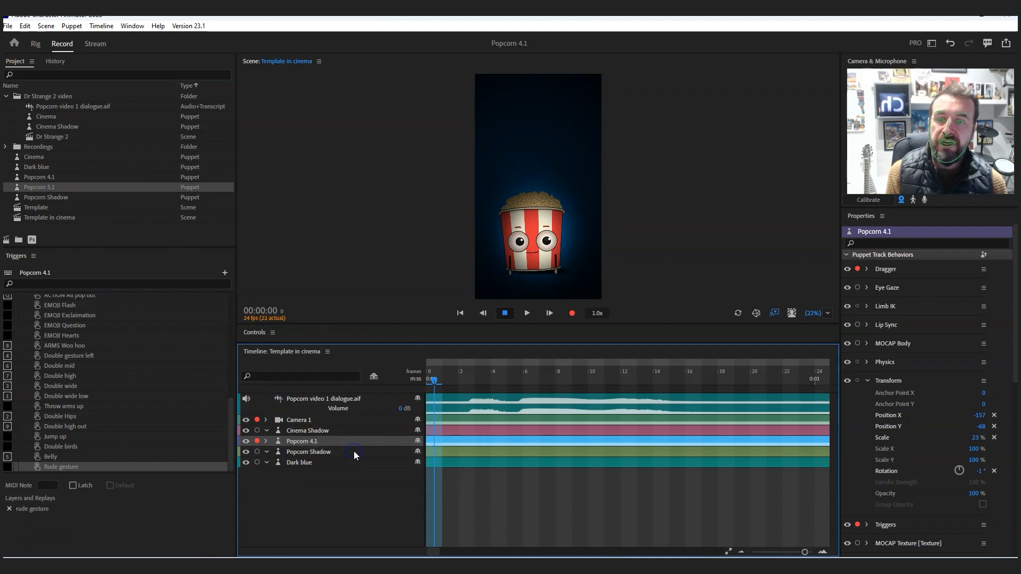
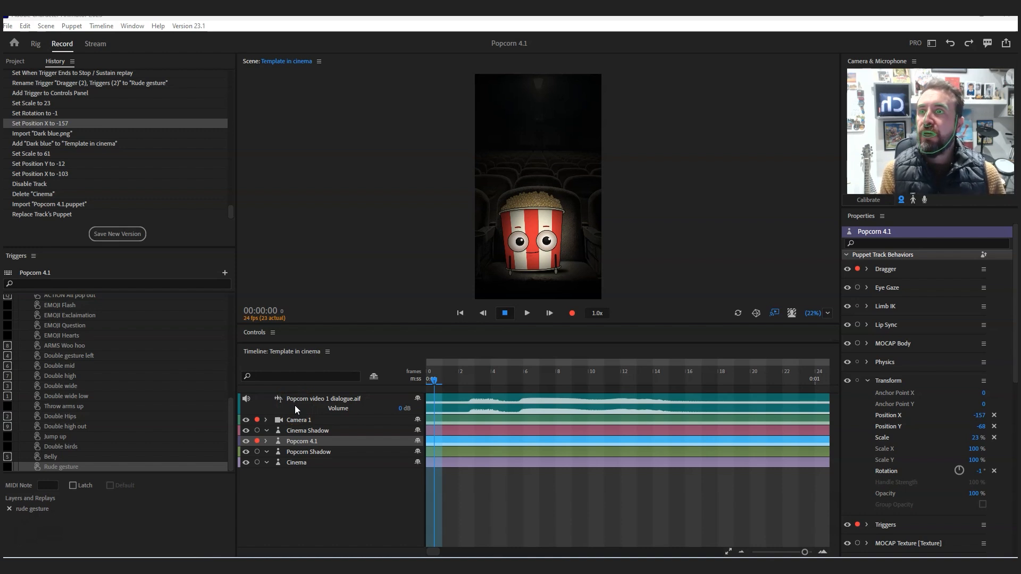
- Hide the Cinema, Popcorn Shadow and Cinema Shadow tracks in the Template in cinema scene
click(16, 61)
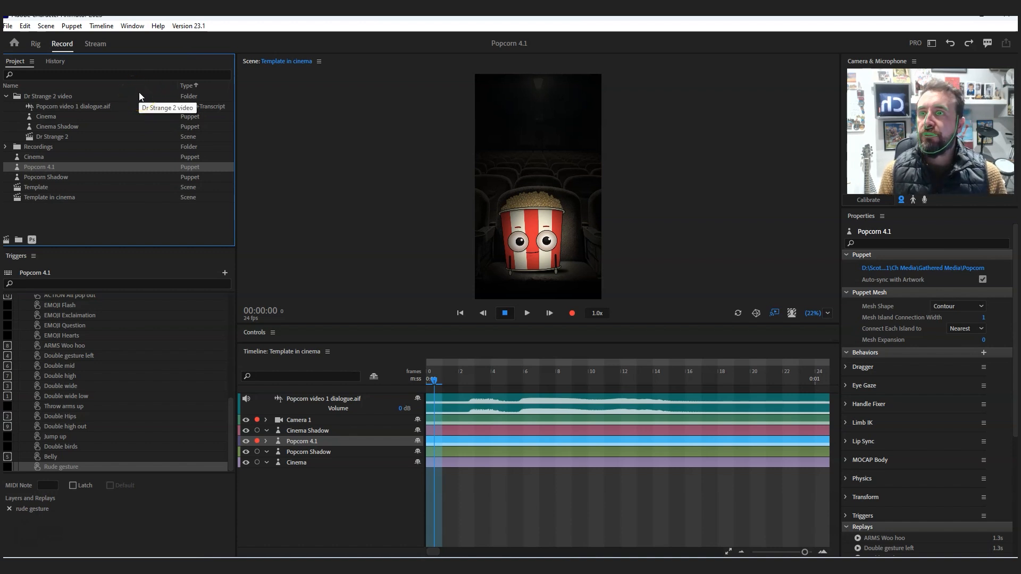
click(15, 62)
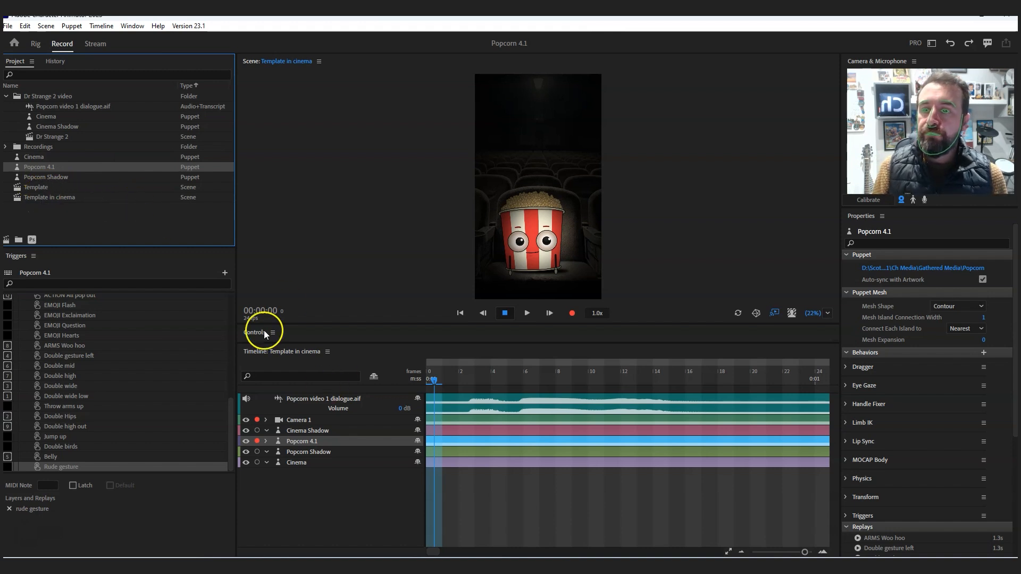
click(60, 200)
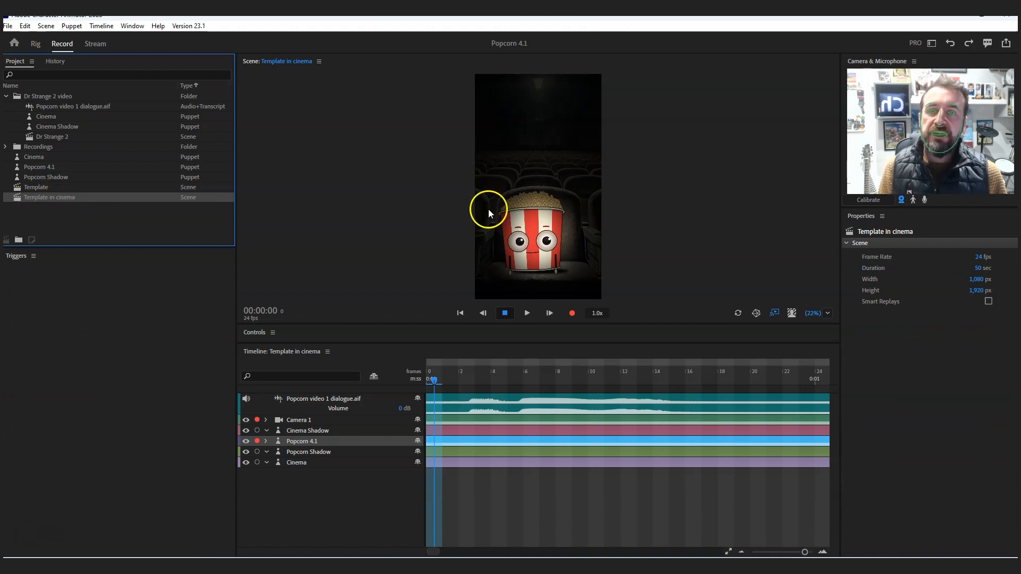
click(46, 214)
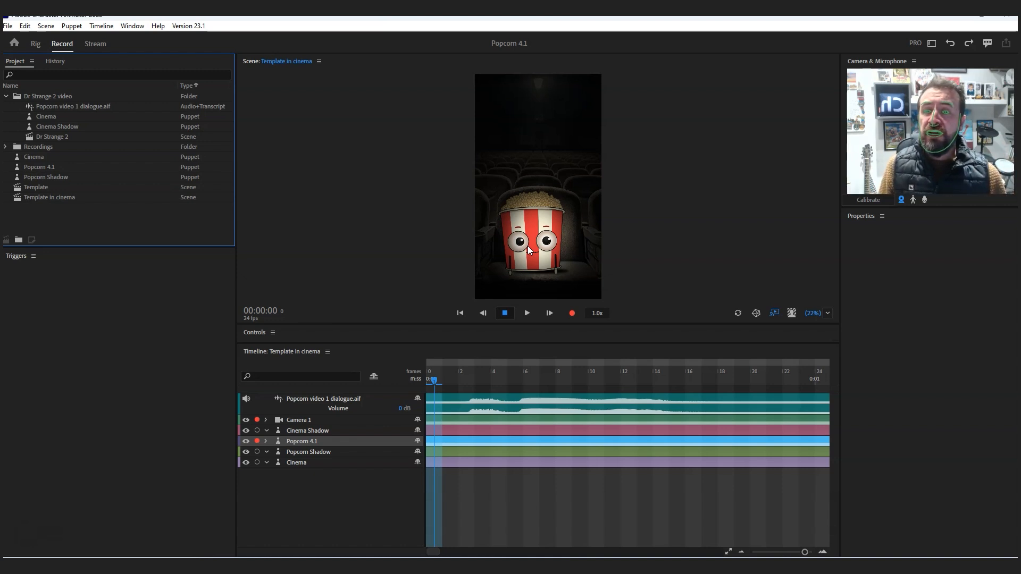
click(246, 463)
click(245, 452)
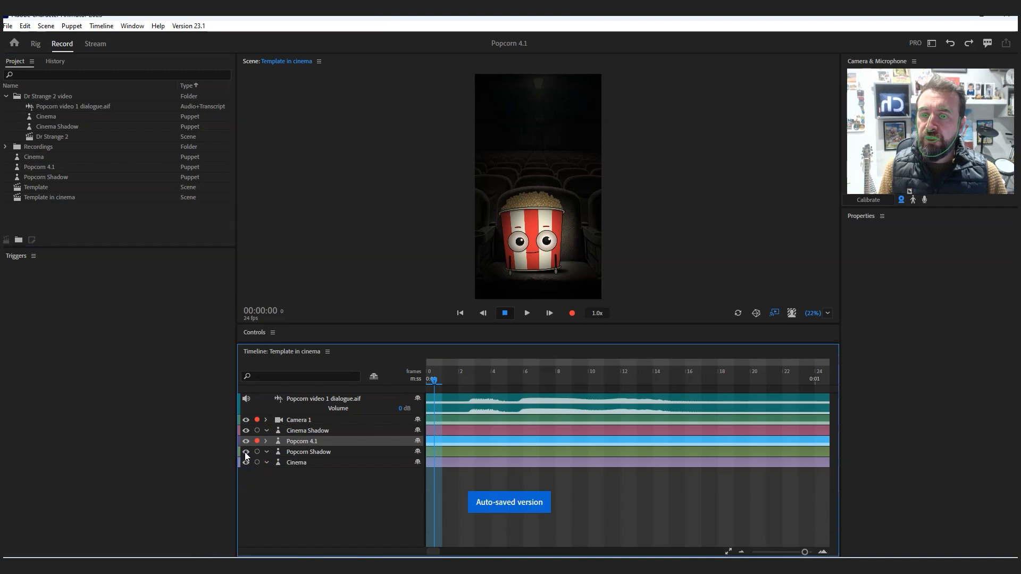
click(598, 186)
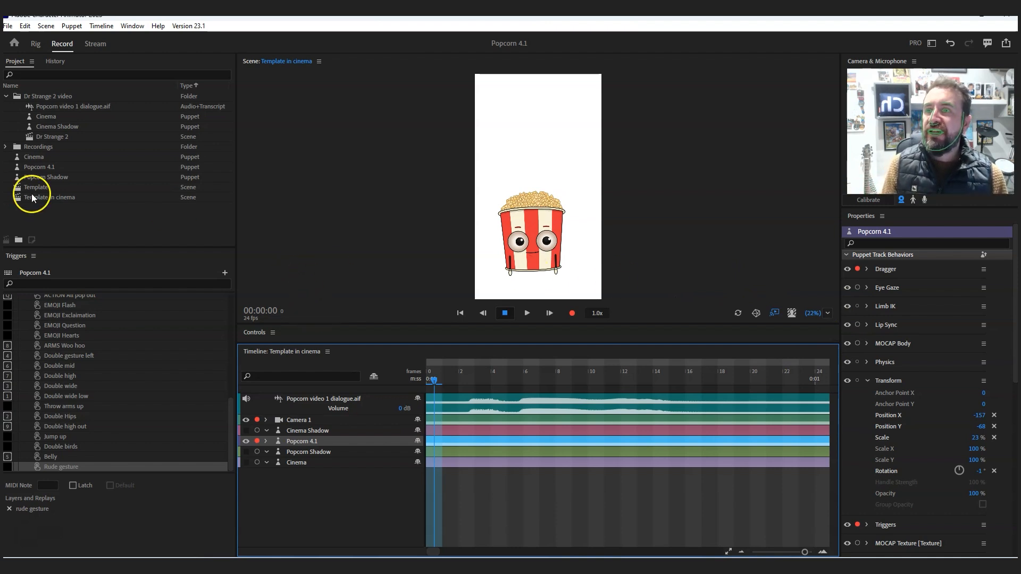
click(758, 87)
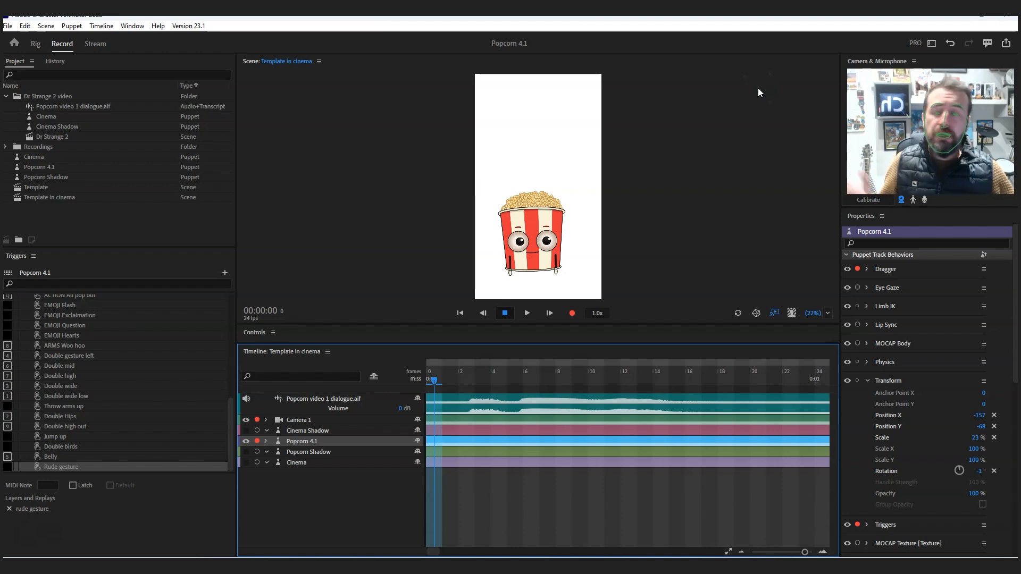
- Create a new scene from the Popcorn 4.1 puppet in the project
click(37, 166)
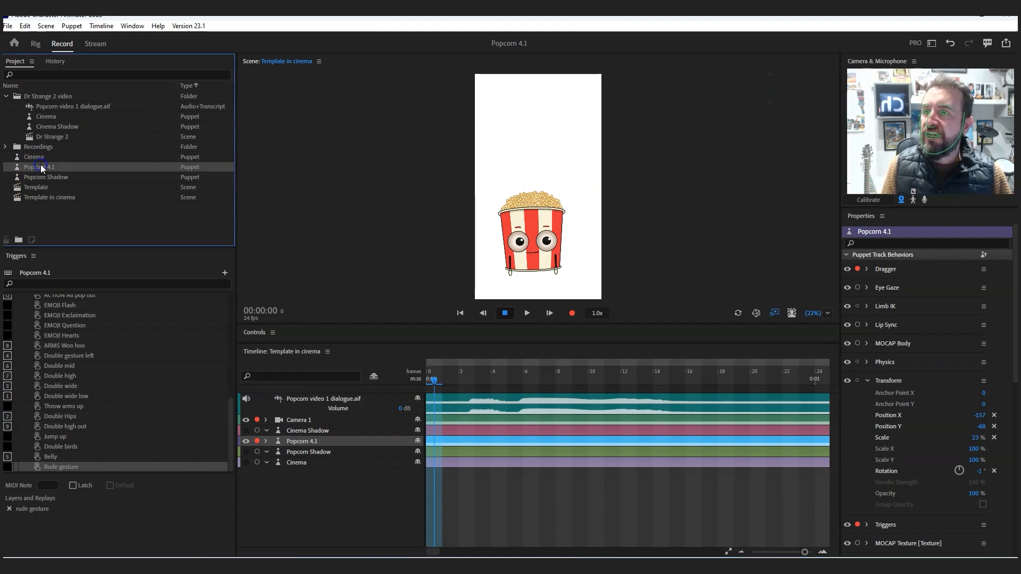
click(7, 241)
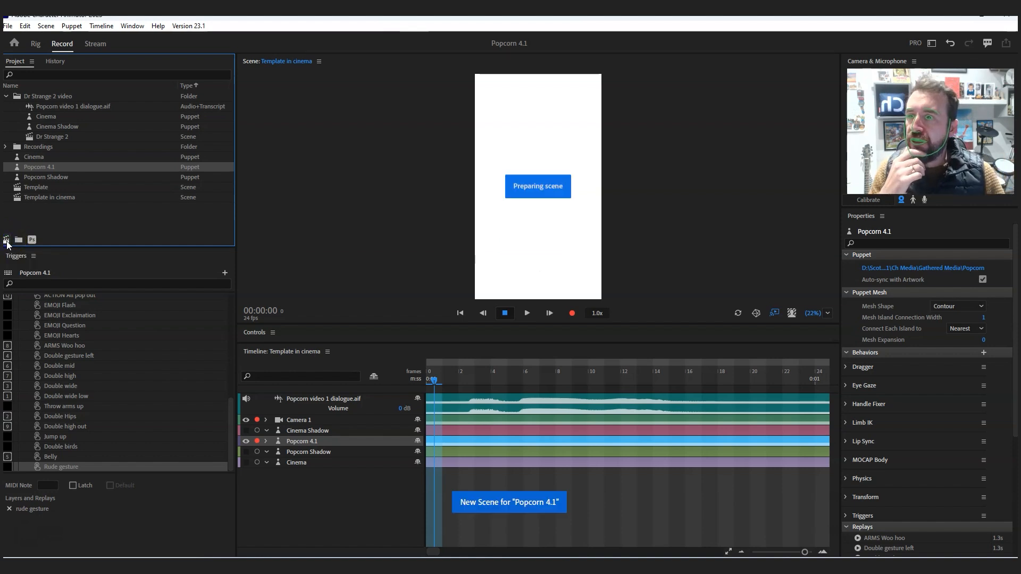
click(18, 241)
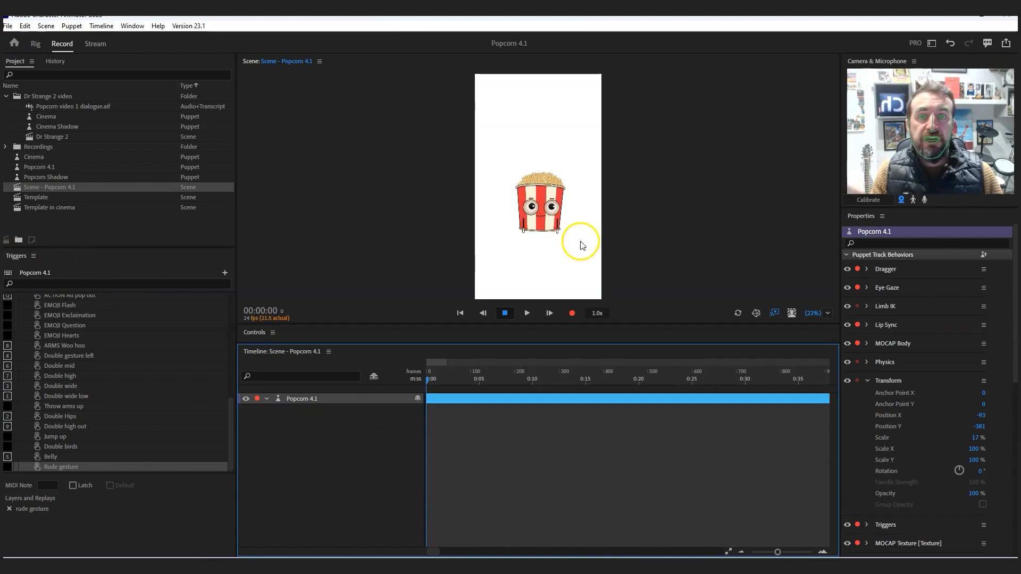
click(318, 399)
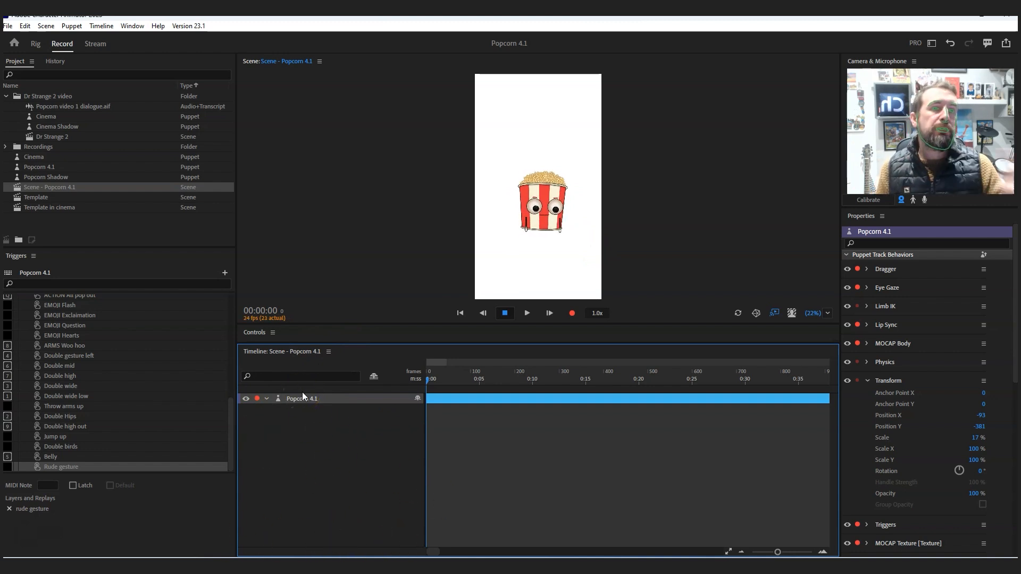
click(87, 225)
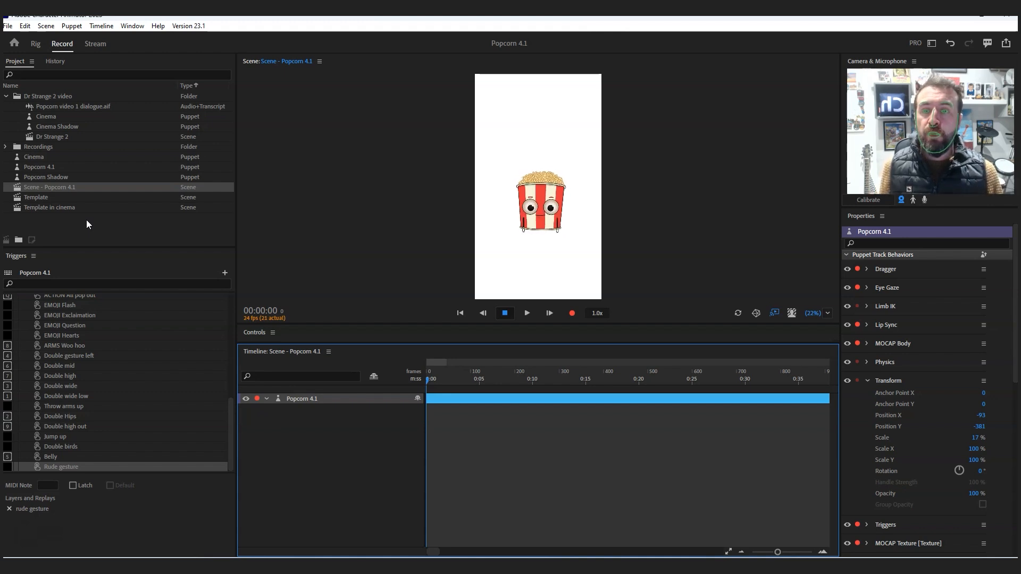
- Enlarge the puppet's trigger controls area and bring its first rows of triggers into view
click(342, 258)
drag(392, 341, 466, 405)
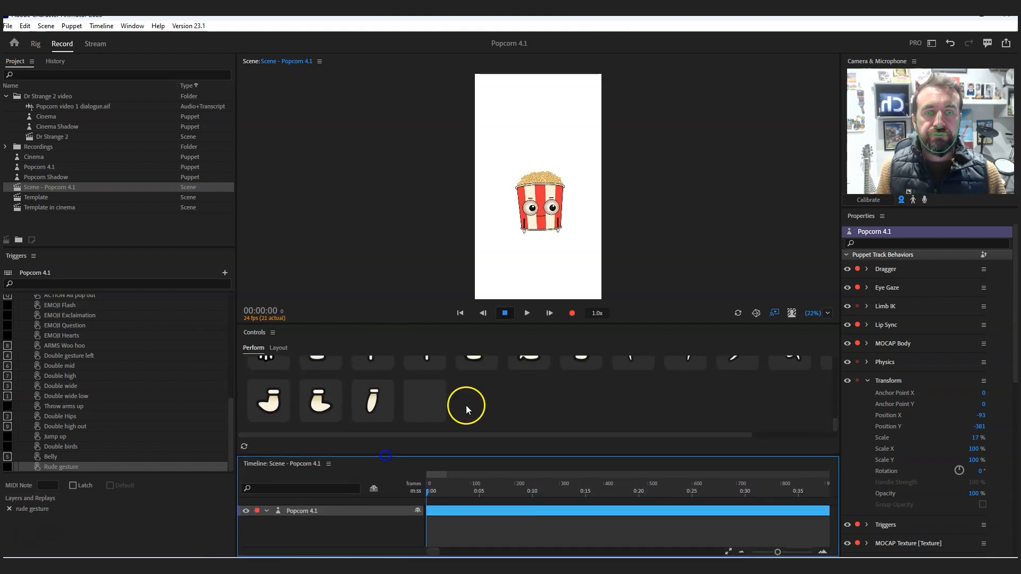
drag(449, 322, 446, 227)
drag(837, 420, 832, 266)
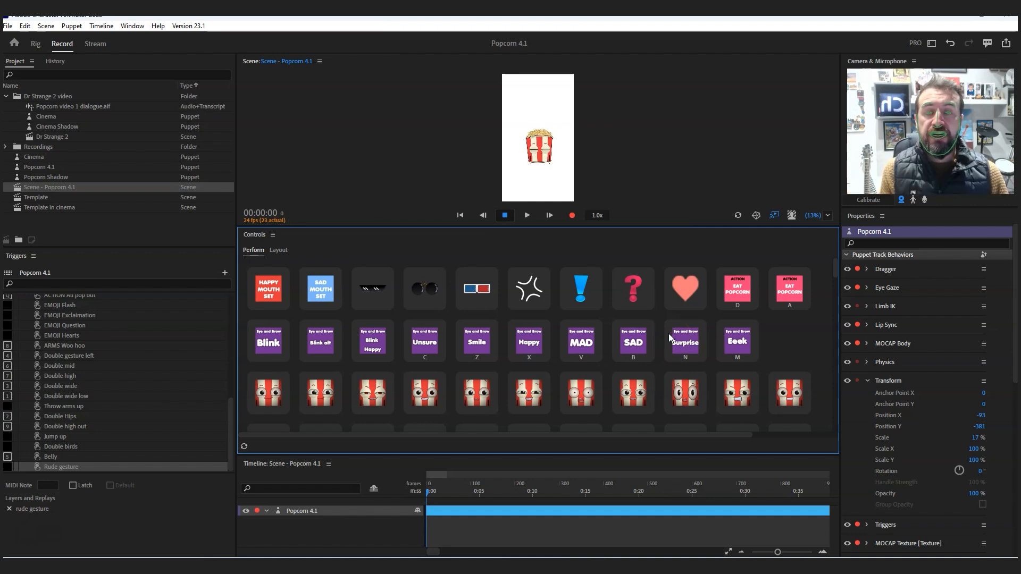
- Start recording a take and trigger Blink Happy, a facial expression, the Sad Mouth Set and the Gangsta glasses
click(572, 214)
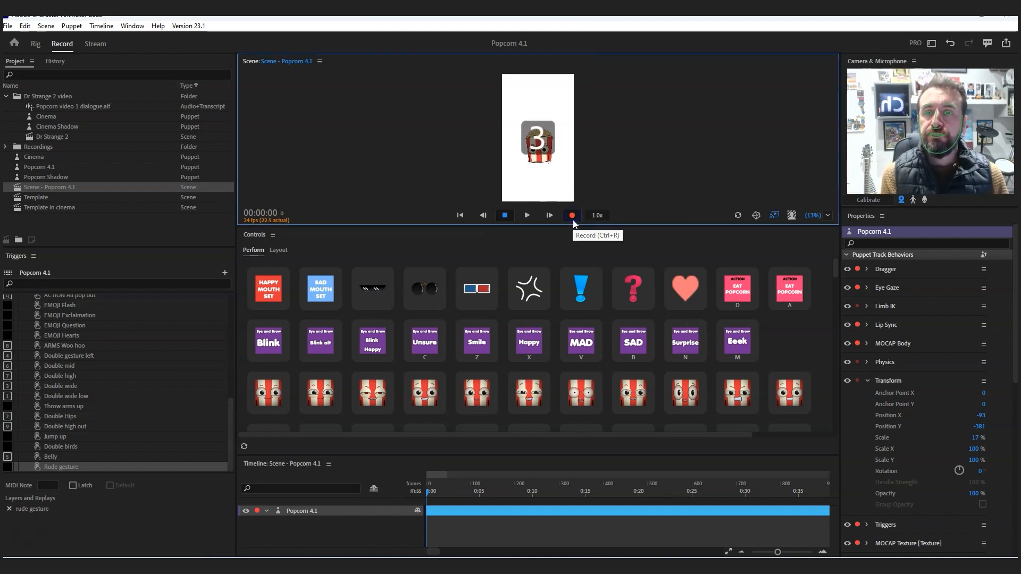
click(379, 346)
click(376, 392)
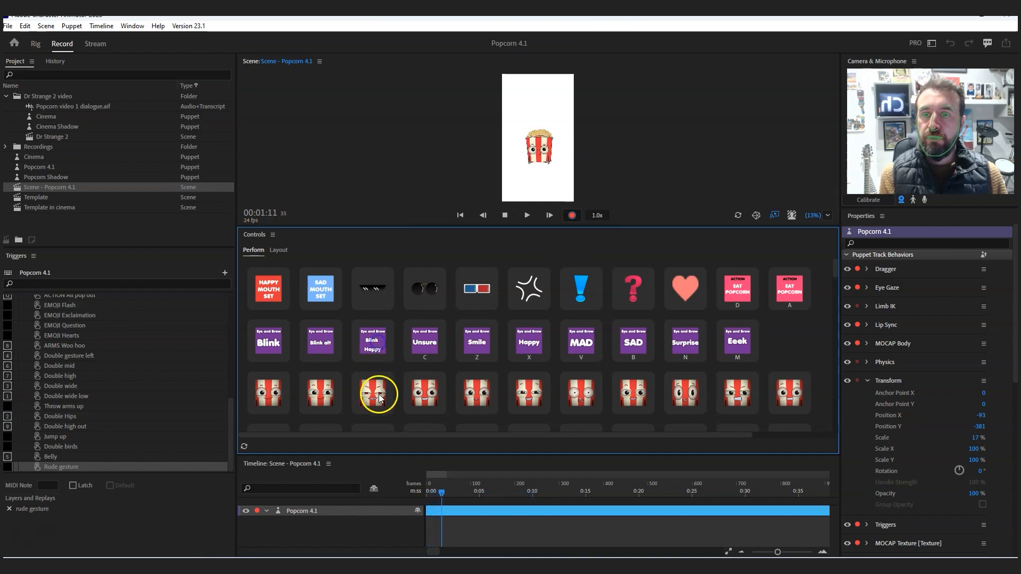
click(328, 273)
click(386, 287)
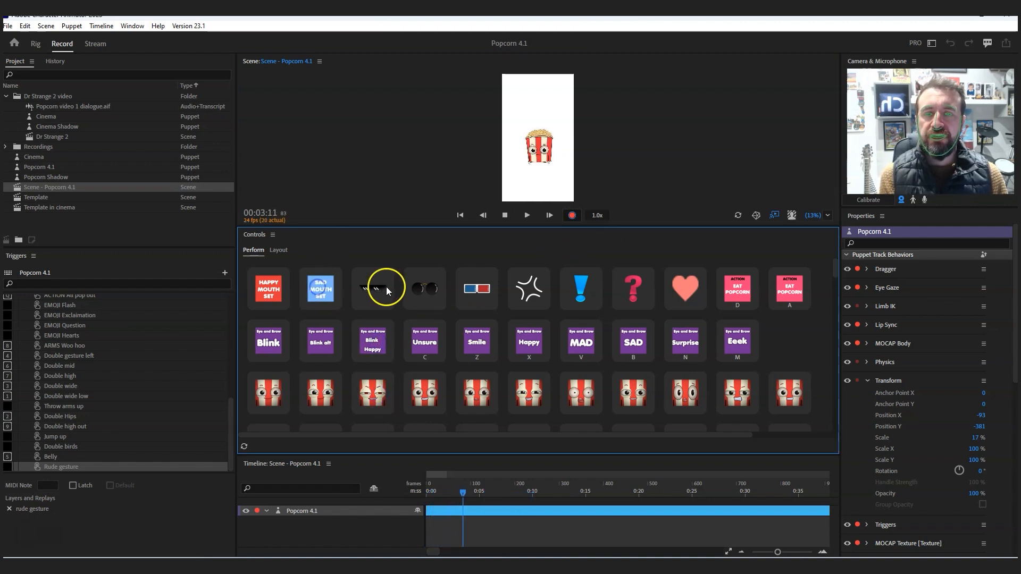
- Perform Eat Popcorn, the heart, question mark and exclamation emojis, and another facial expression during the recording
click(752, 304)
click(687, 289)
click(647, 290)
click(578, 292)
scroll(573, 372, down, 10)
click(538, 289)
- Perform mouth, eyelid, eyebrow and pupil triggers plus the Gesture Left movement during the recording
scroll(441, 319, up, 10)
scroll(441, 318, down, 4)
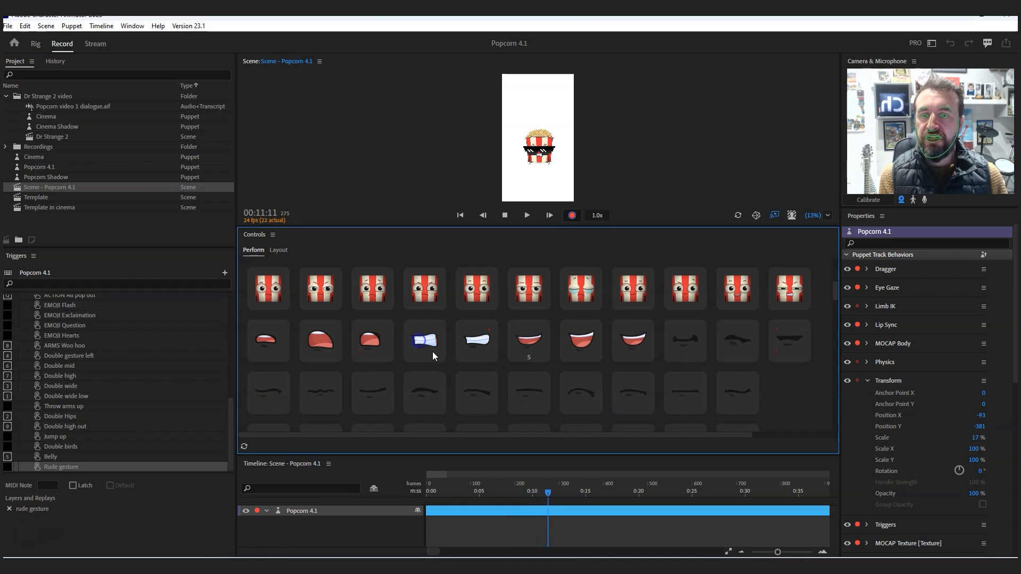
scroll(432, 352, down, 5)
scroll(433, 352, down, 4)
click(427, 305)
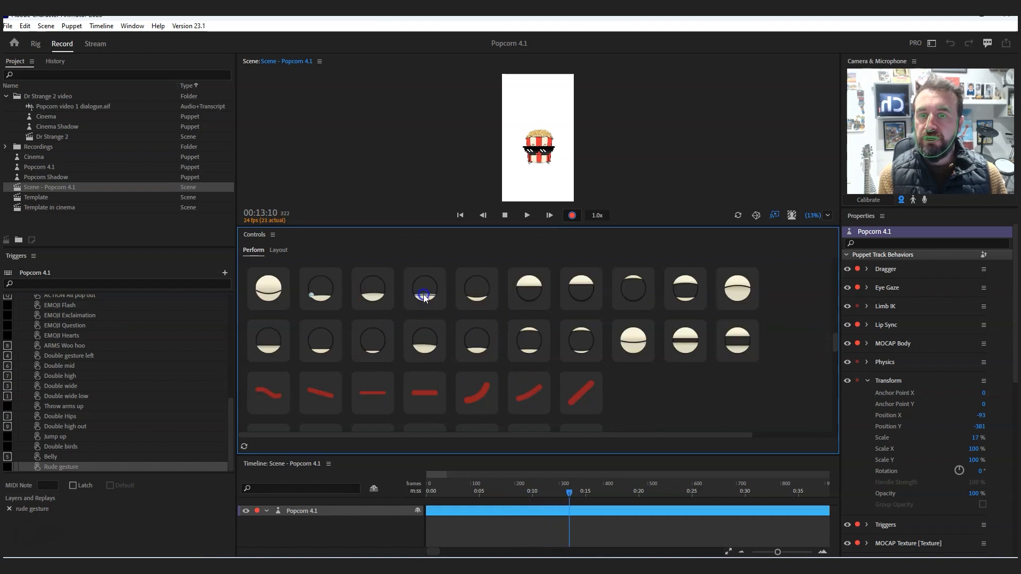
scroll(462, 395, down, 8)
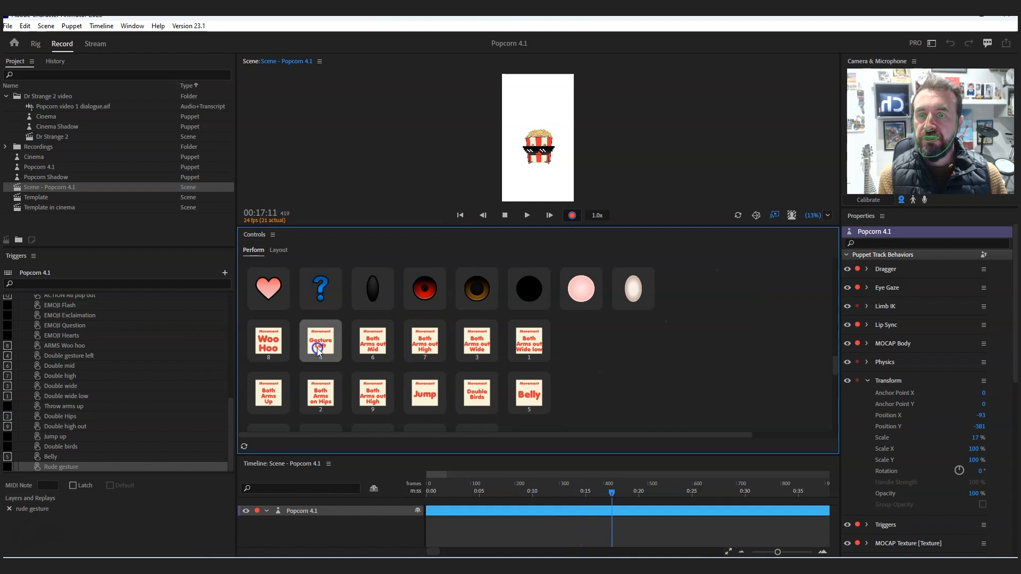
- Perform a popcorn pop-out and right and left hand poses, and stop the recording
scroll(413, 353, down, 5)
click(370, 287)
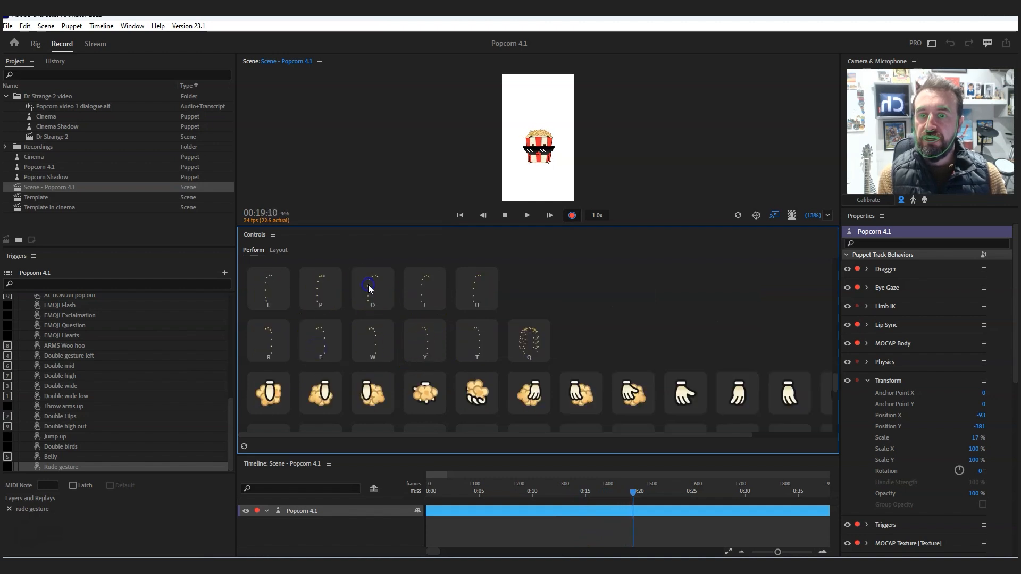
scroll(409, 344, down, 4)
scroll(418, 314, down, 2)
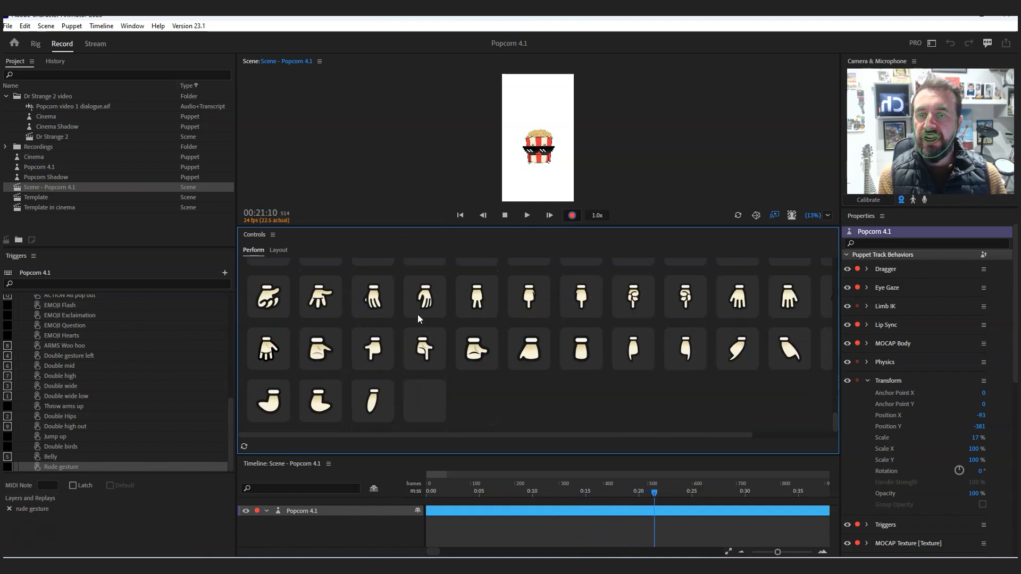
scroll(425, 298, up, 8)
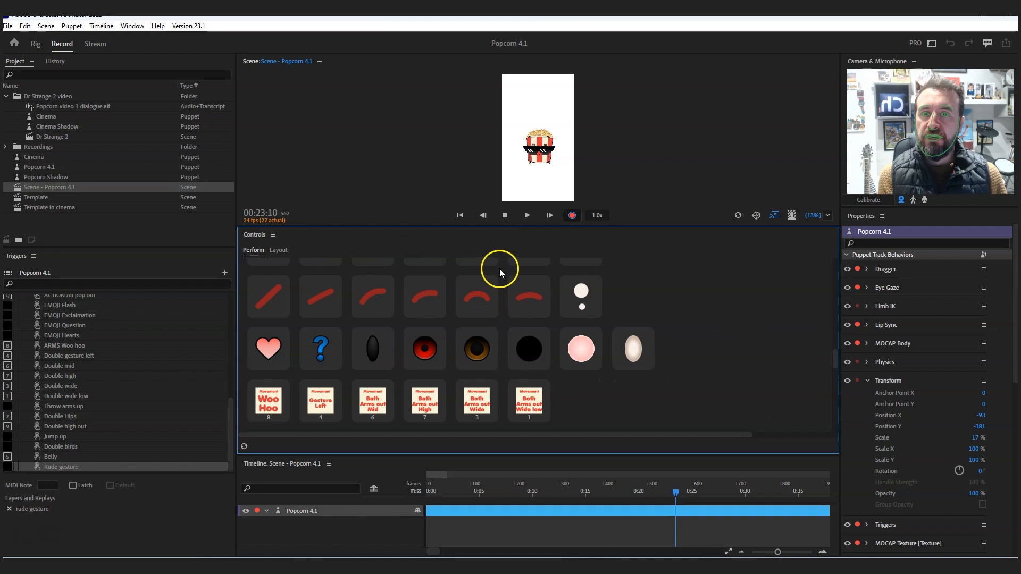
click(502, 218)
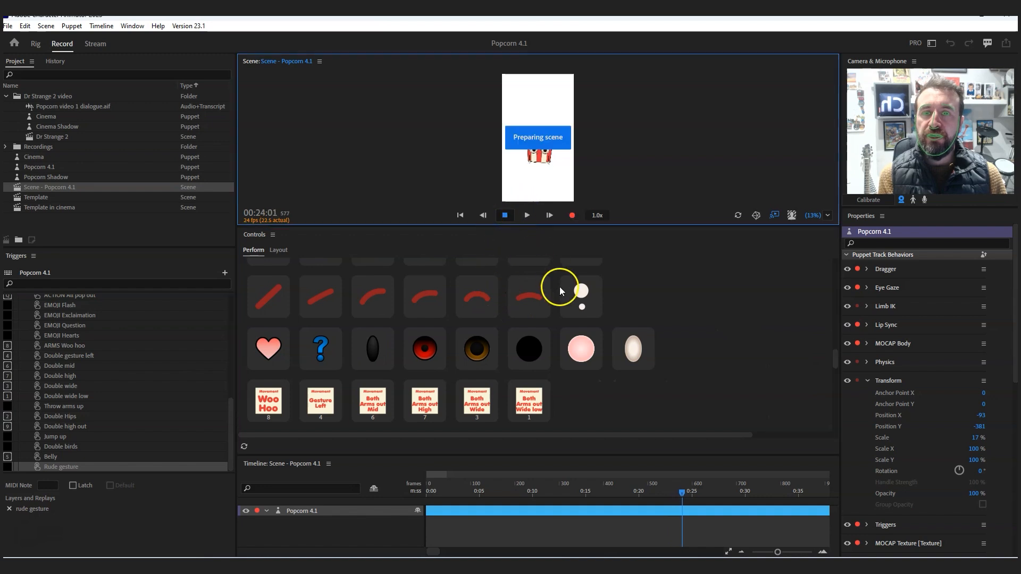
- Enlarge the timeline, deselect the recorded takes and turn off Link Recording Selection
drag(547, 453, 556, 272)
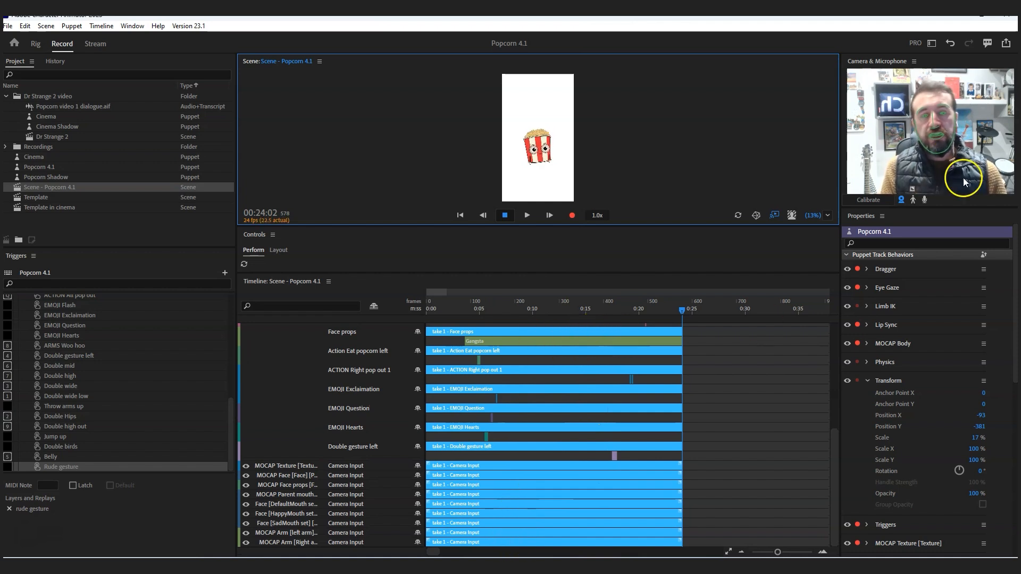
click(735, 420)
click(99, 26)
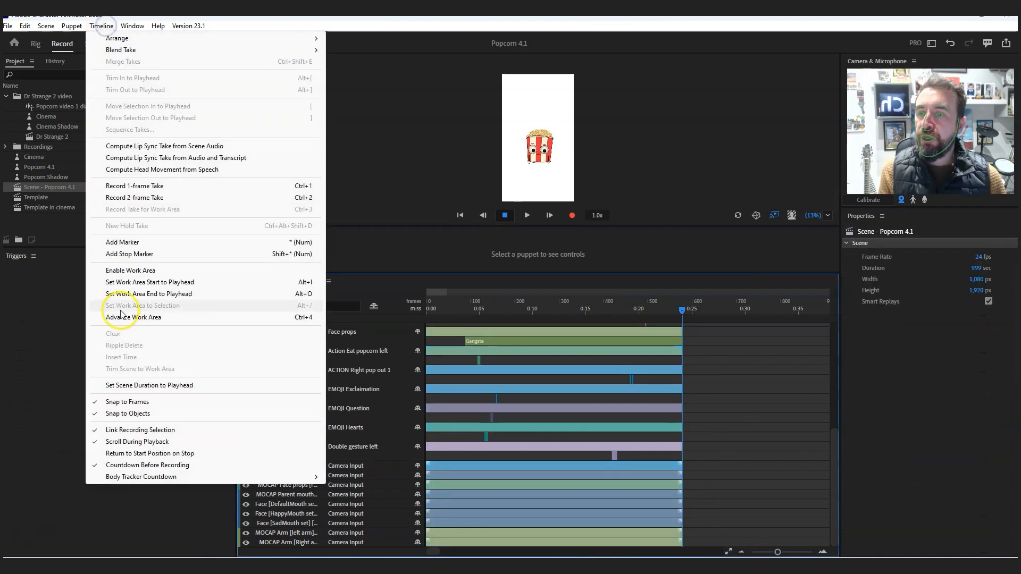
click(127, 431)
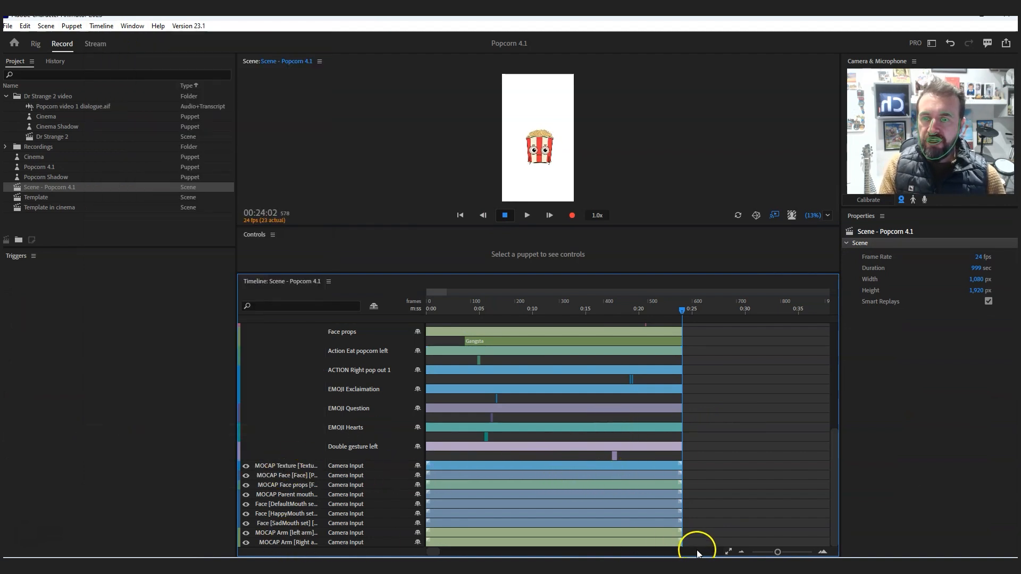
- Delete all recorded Camera Input takes, including the MOCAP, Eye Gaze and MOCAP Body ones, keeping the trigger takes
drag(638, 542, 534, 465)
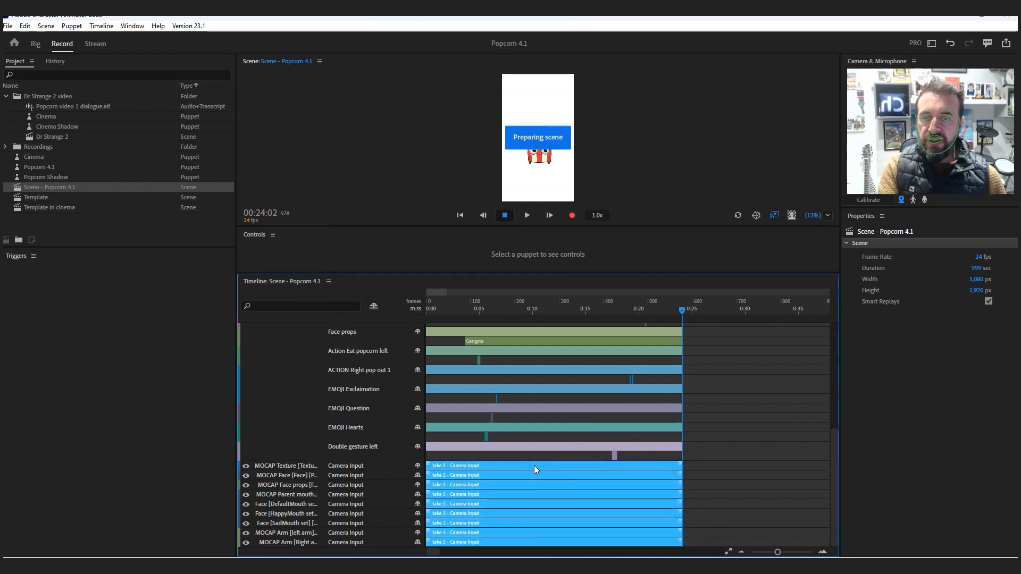
click(534, 465)
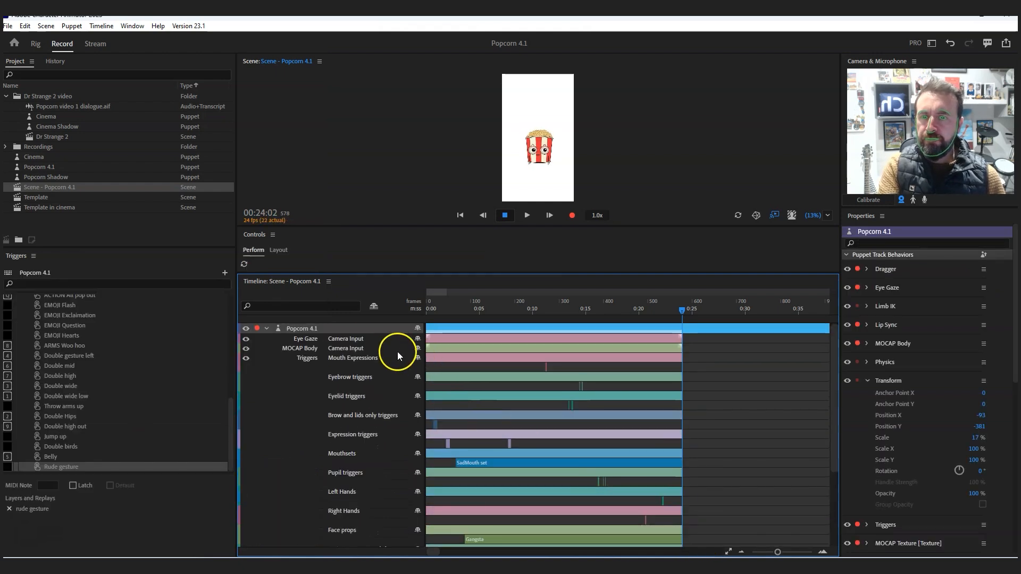
click(445, 349)
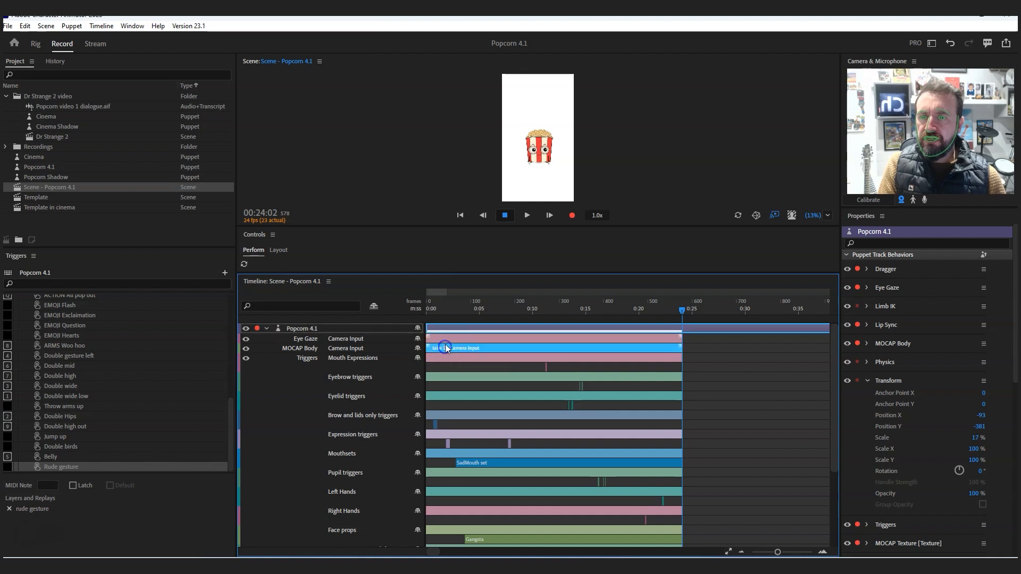
shift+click(446, 338)
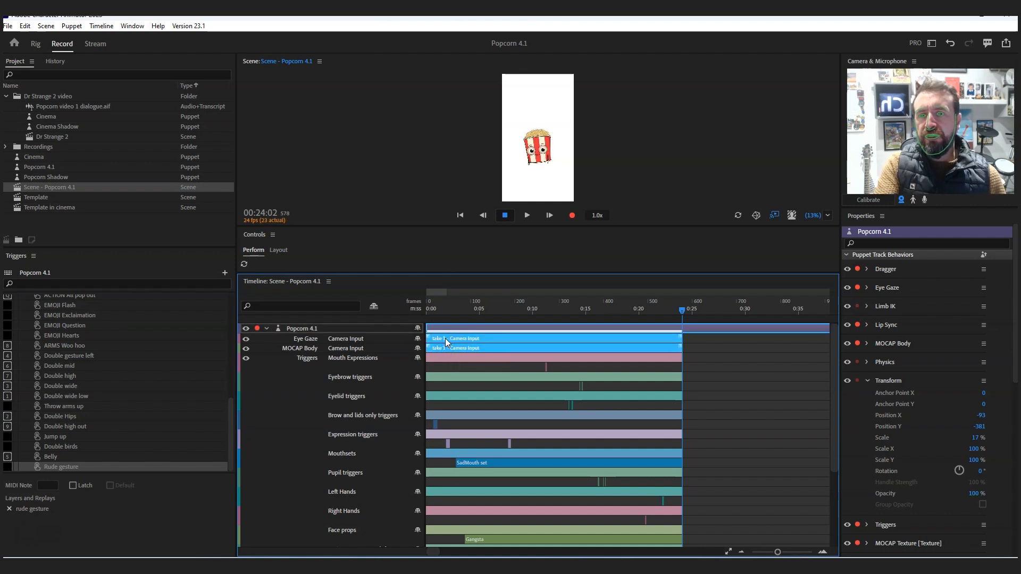
key(Delete)
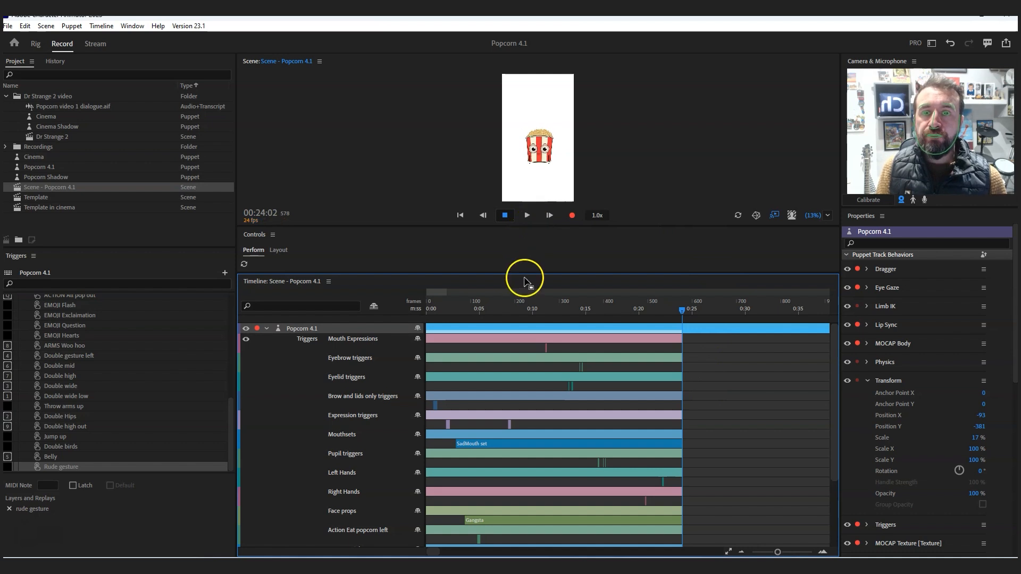
- Enlarge the scene view and arm only Keyboard Input for the puppet's Eye Gaze behavior
drag(526, 274, 525, 389)
drag(548, 221, 558, 307)
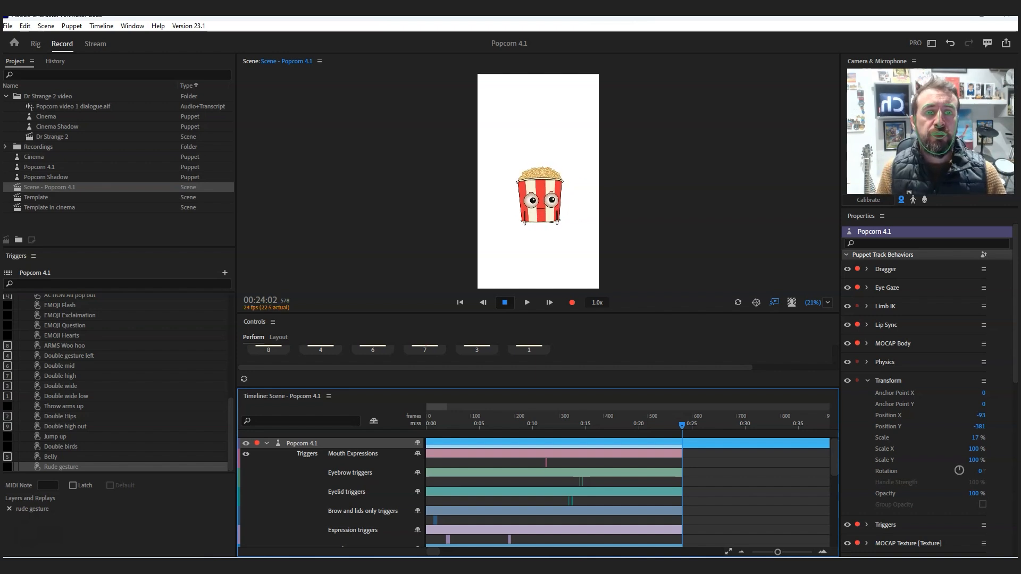
click(867, 288)
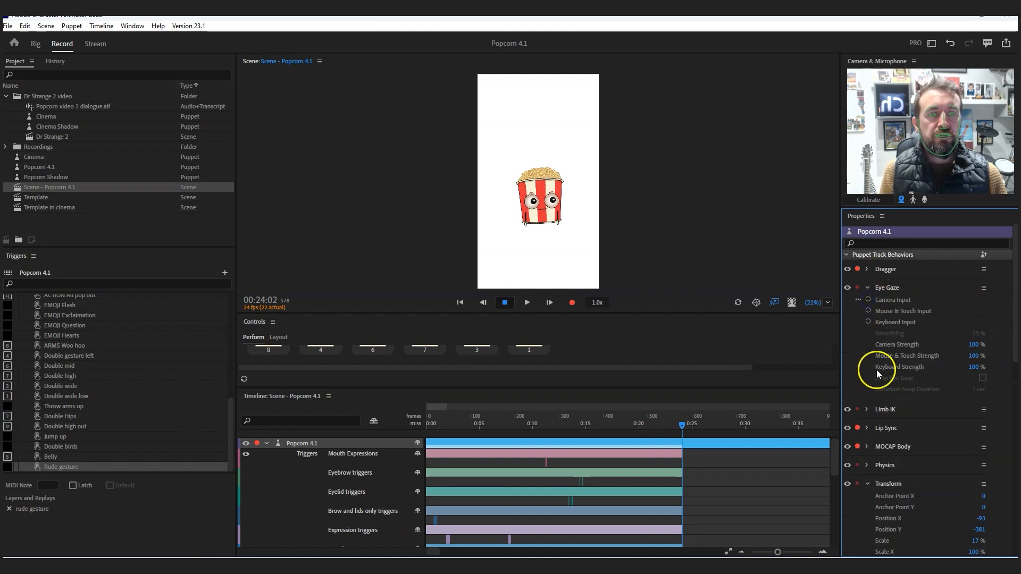
click(868, 322)
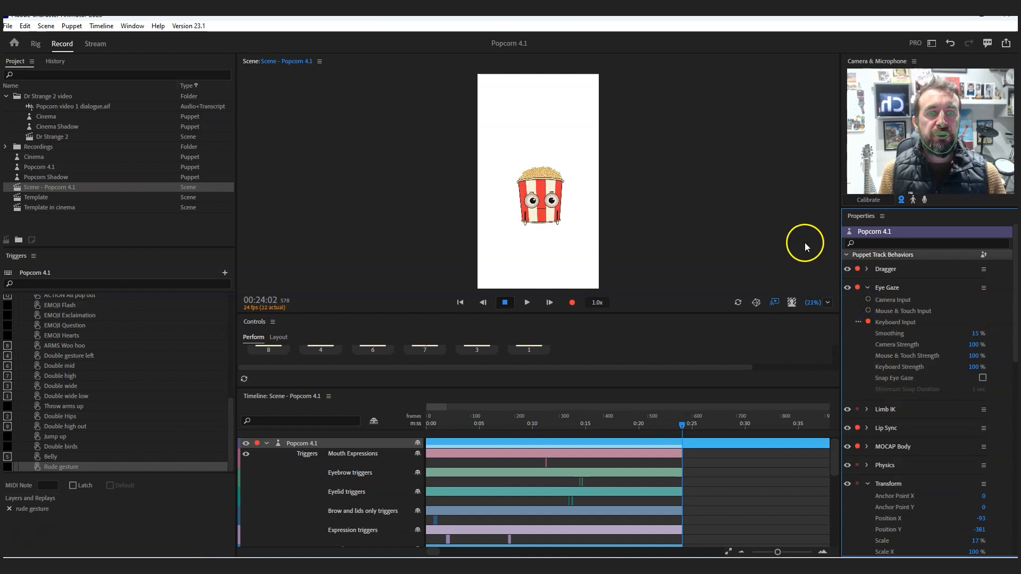
- Arm Mouse & Touch Input for Eye Gaze alongside Keyboard Input and test steering the puppet's pupils around the scene
click(591, 216)
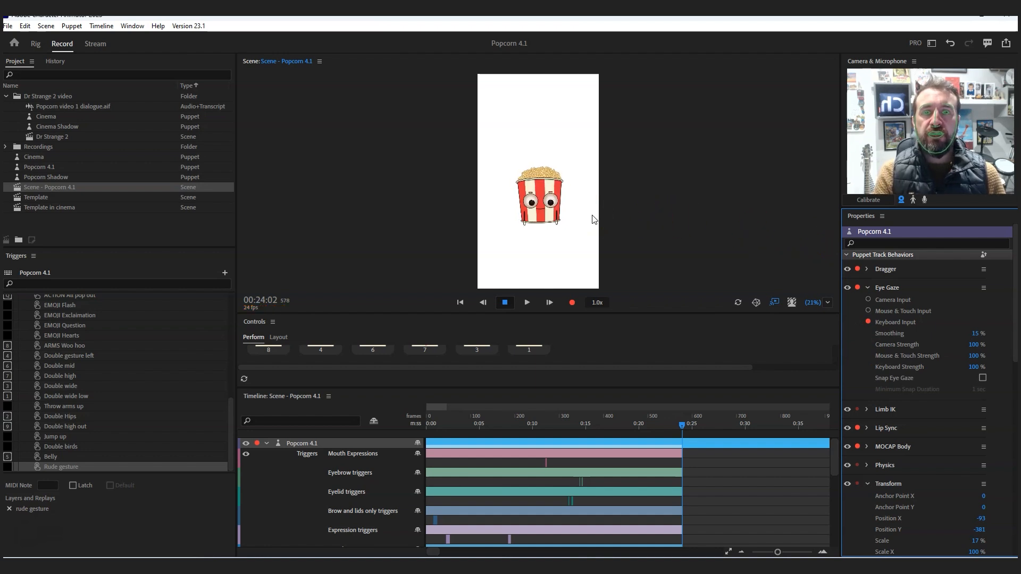
click(869, 312)
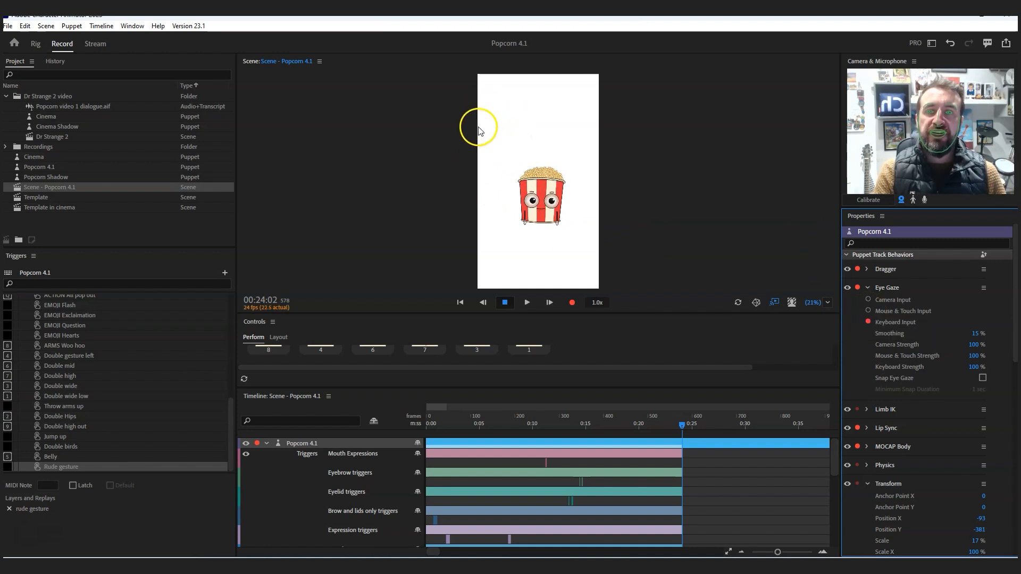
click(886, 312)
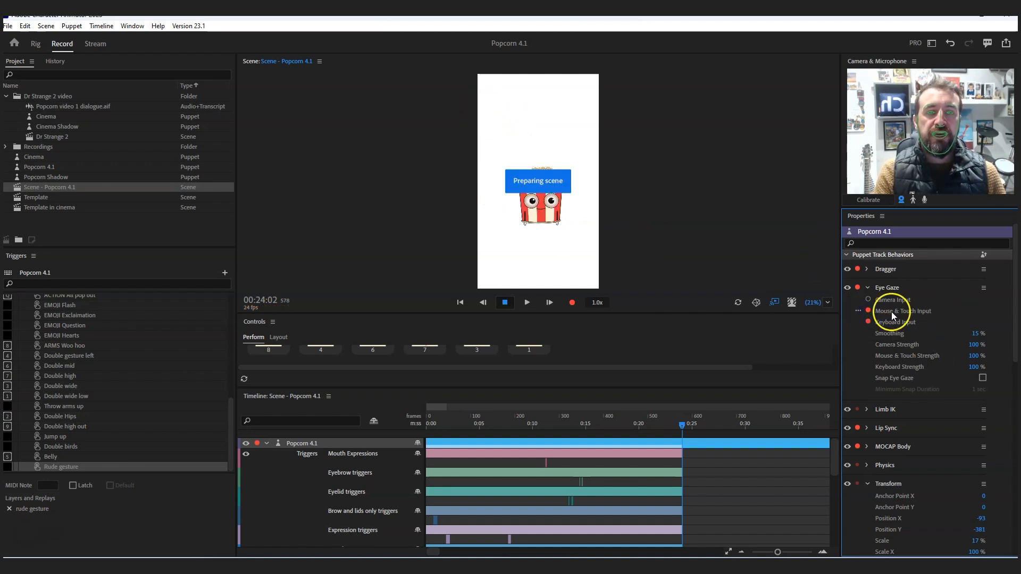
click(486, 143)
mouse_move(587, 135)
mouse_down()
mouse_move(521, 109)
mouse_move(590, 114)
mouse_move(474, 256)
mouse_move(683, 203)
mouse_move(414, 201)
mouse_move(548, 322)
mouse_move(544, 285)
mouse_move(452, 150)
mouse_move(595, 107)
mouse_move(454, 248)
mouse_move(606, 104)
mouse_move(422, 136)
mouse_move(532, 112)
mouse_move(463, 126)
mouse_up()
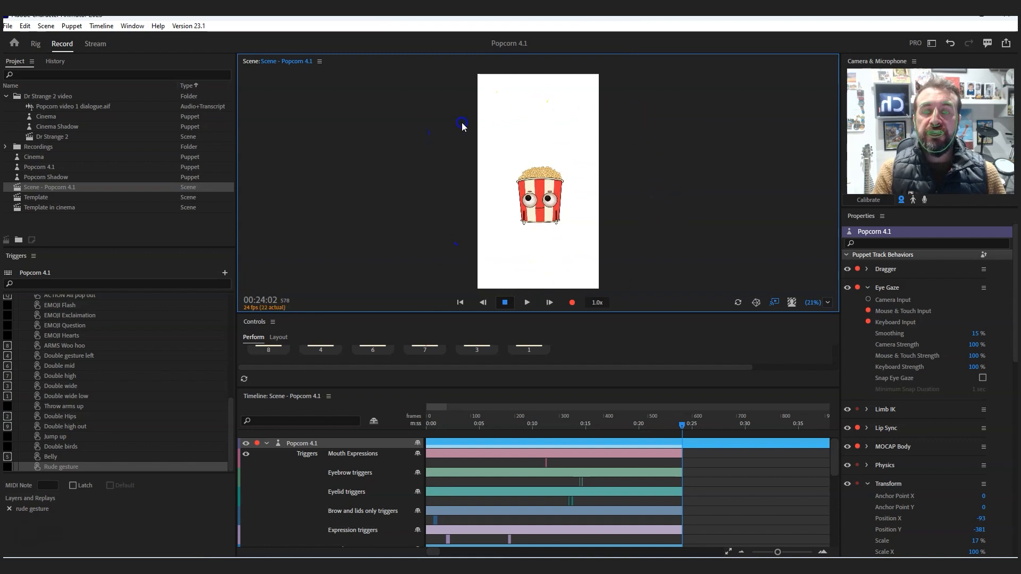
- Arm only the Eye Gaze behavior and record a short take of mouse-driven pupil movement from 0:24
click(858, 287)
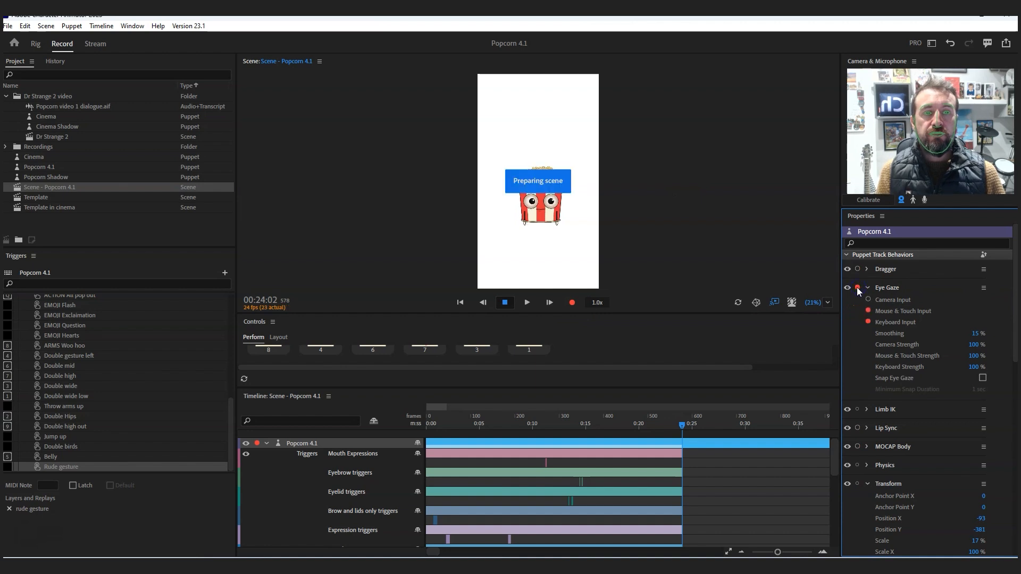
click(575, 305)
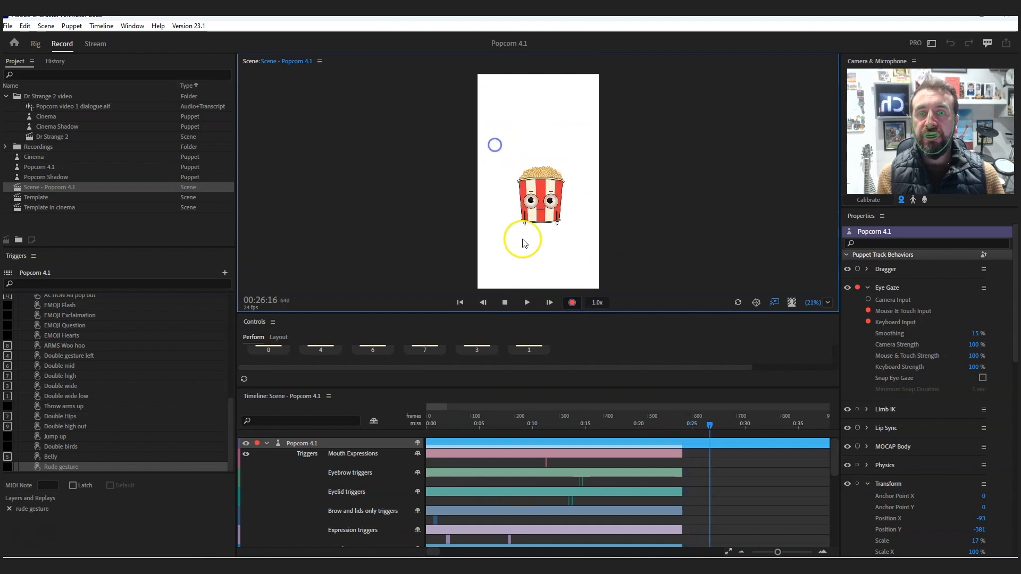
click(506, 302)
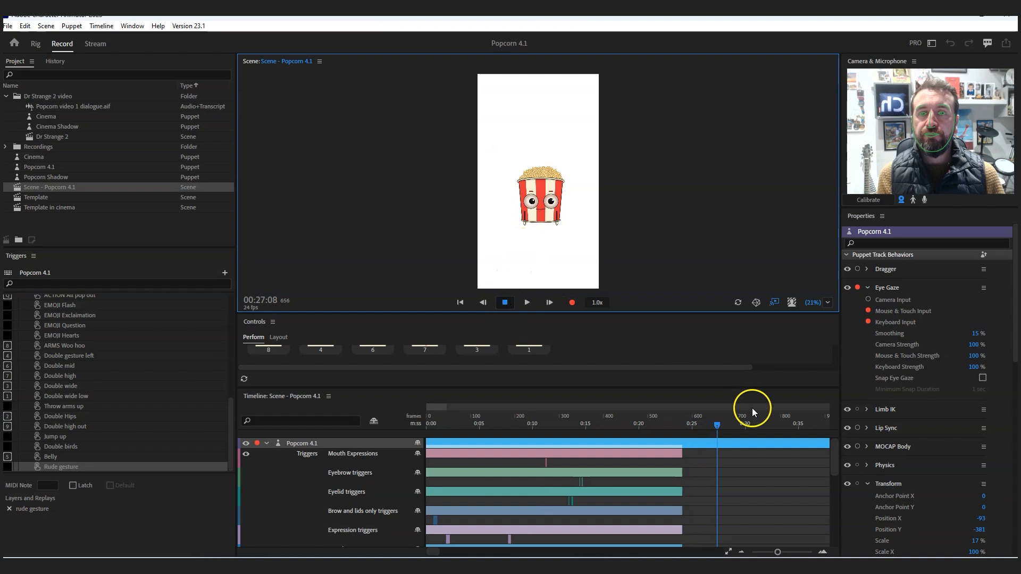
- Play back the recorded Mouse & Touch Input eye gaze take from just before its start
click(691, 452)
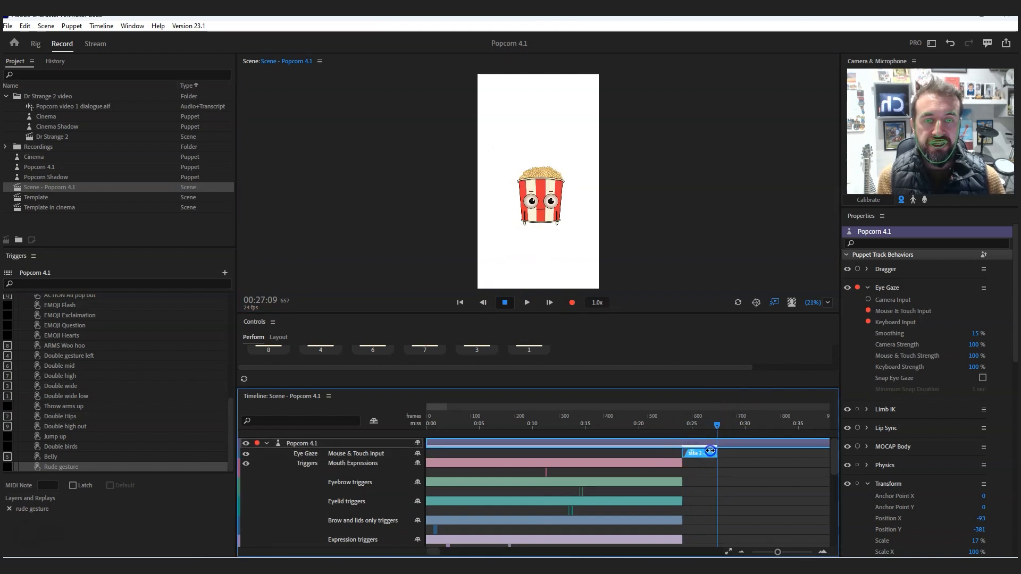
click(678, 423)
click(527, 302)
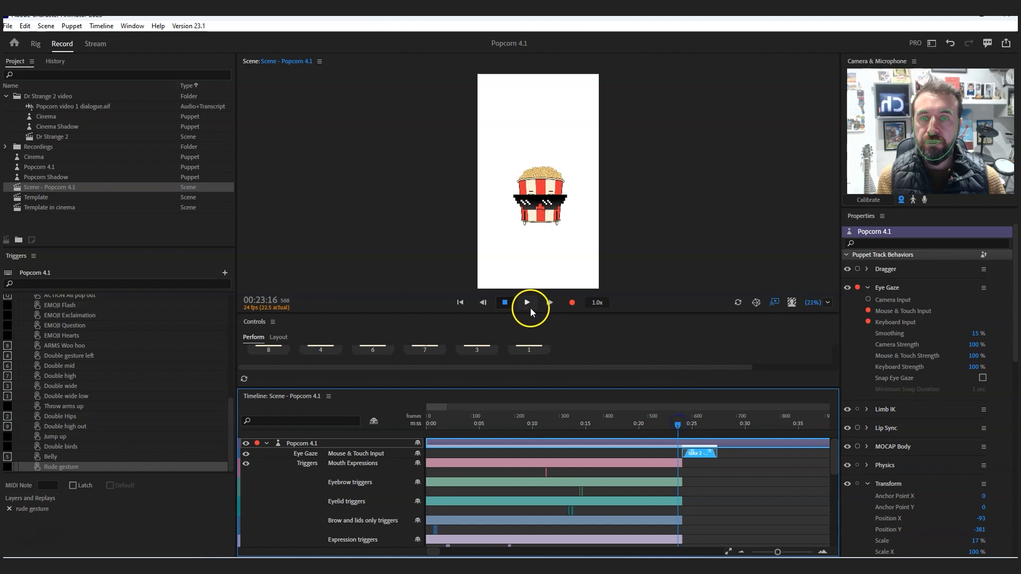
click(506, 302)
click(506, 302)
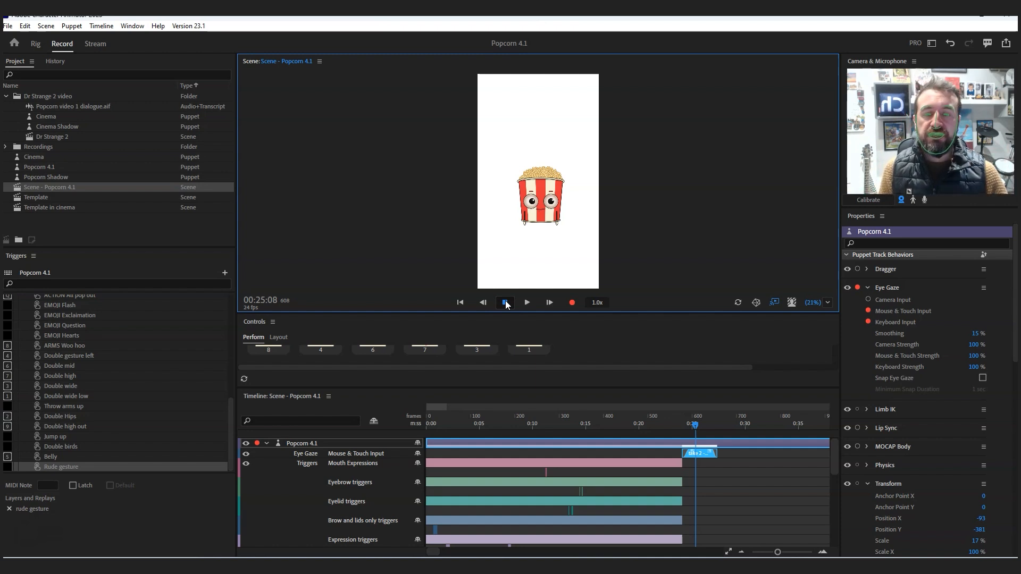
- Clear the visible Mouthsets, Expression and Brow and lids only rows by moving their recorded triggers past the original take's end
drag(835, 447, 836, 474)
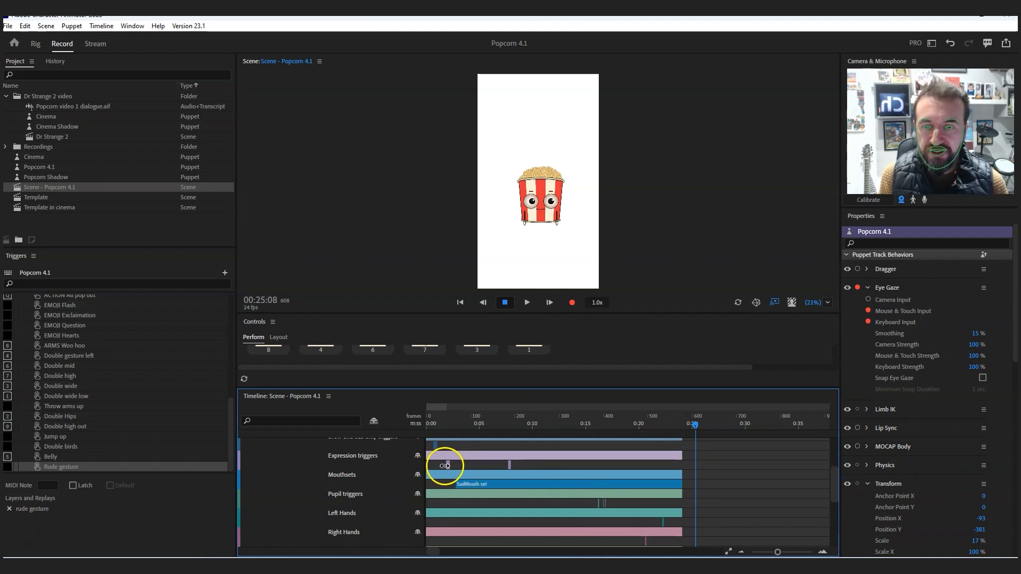
drag(457, 485, 904, 500)
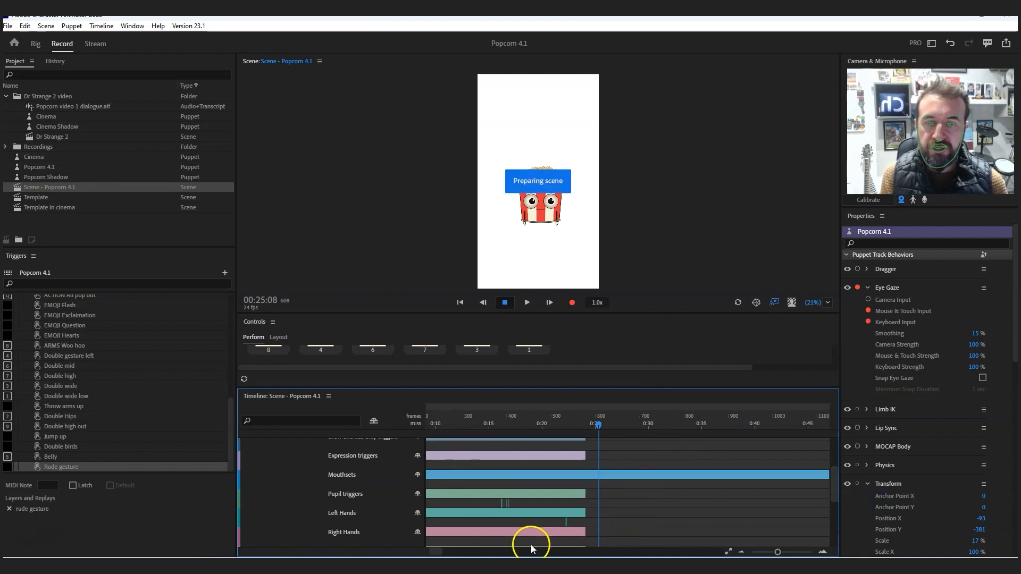
drag(433, 553, 424, 554)
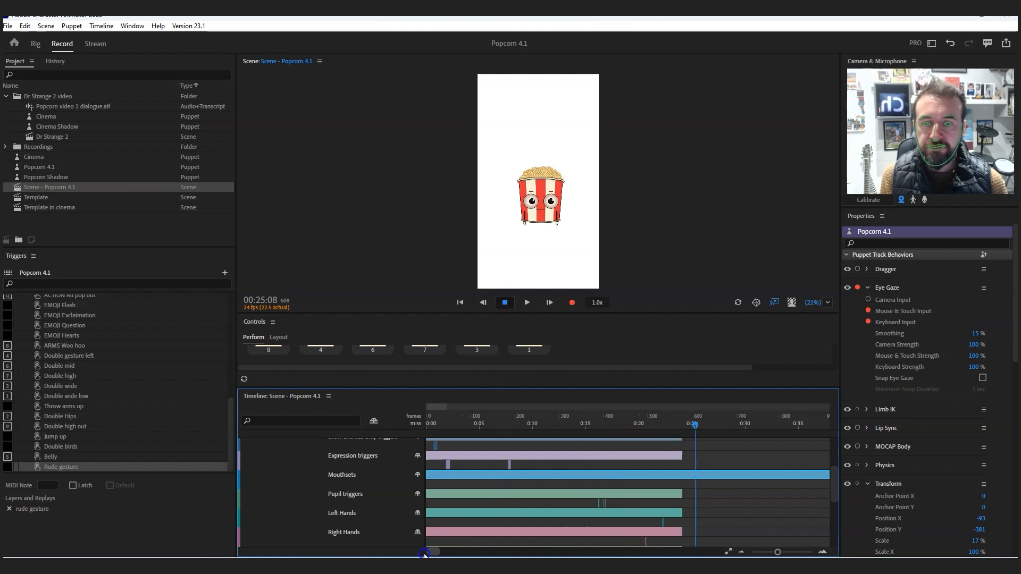
click(446, 465)
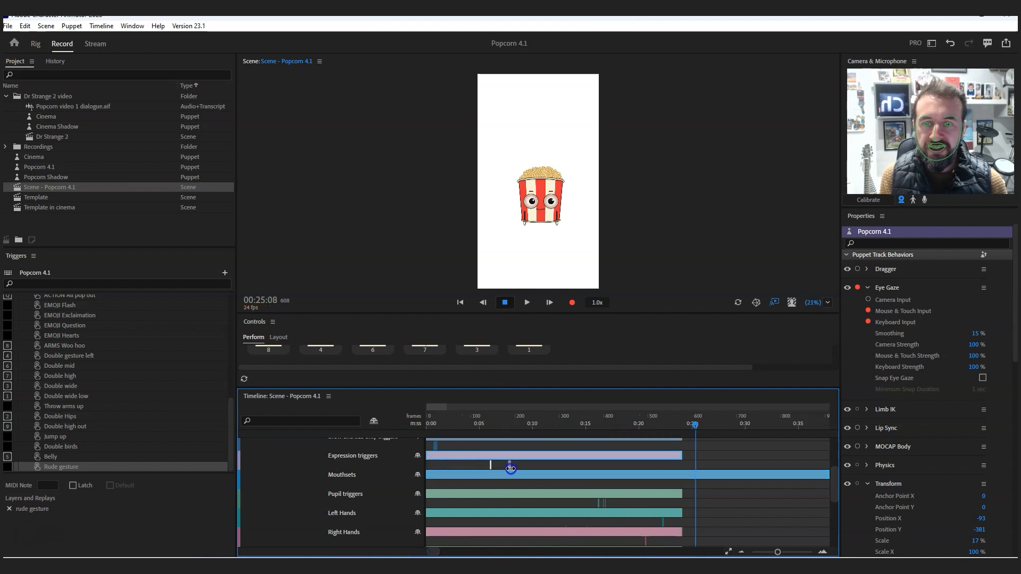
drag(681, 459, 851, 466)
drag(431, 550, 400, 548)
click(431, 445)
drag(682, 444, 828, 445)
- Move the recorded Pupil, Left Hands and Right Hands triggers past the end of the original take
click(596, 503)
drag(744, 503, 836, 505)
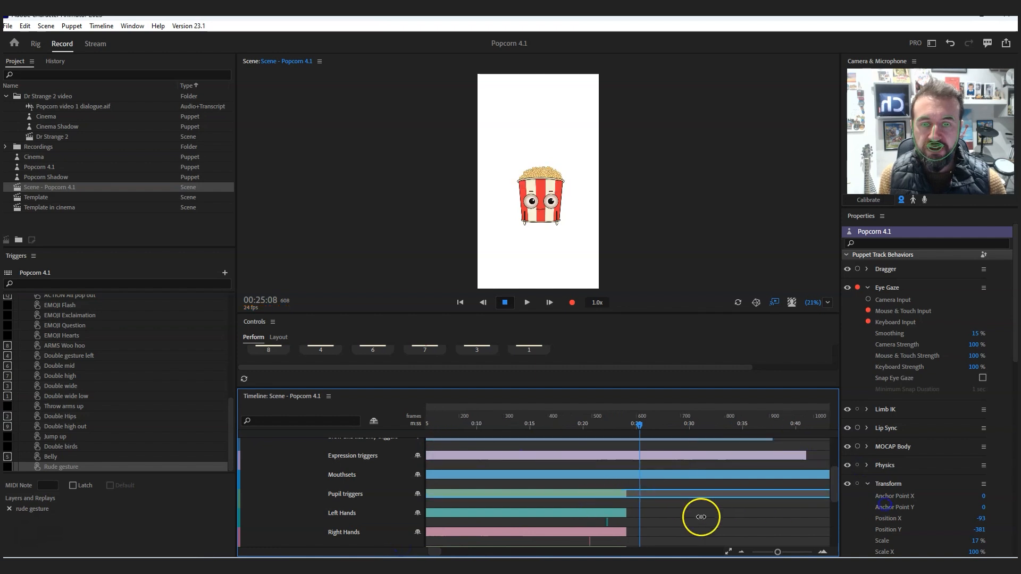
drag(626, 522, 829, 523)
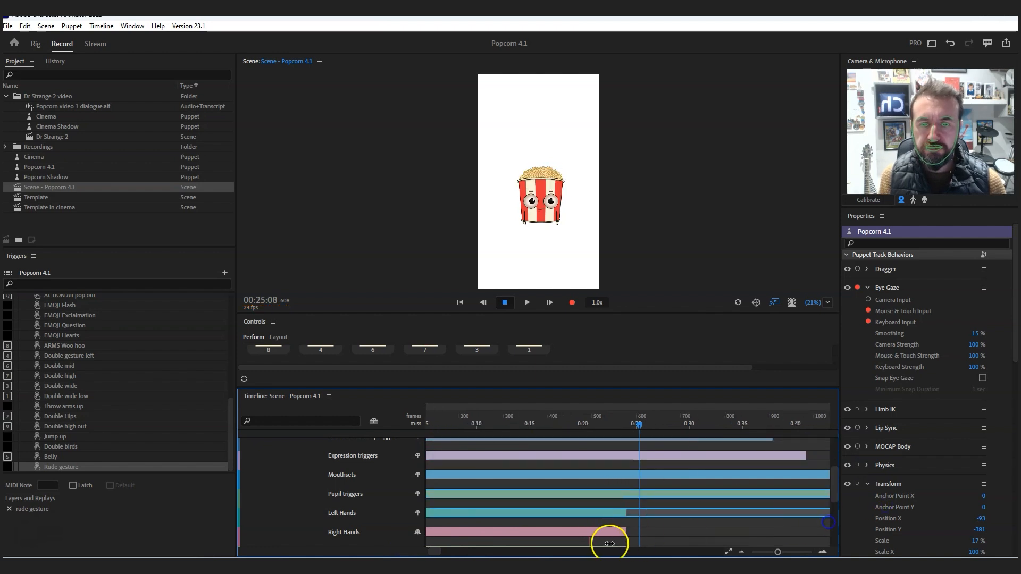
drag(652, 543, 829, 542)
- Move the recorded Eyelid, Eyebrow and Mouth Expressions triggers past the end of the original take
drag(839, 493, 832, 468)
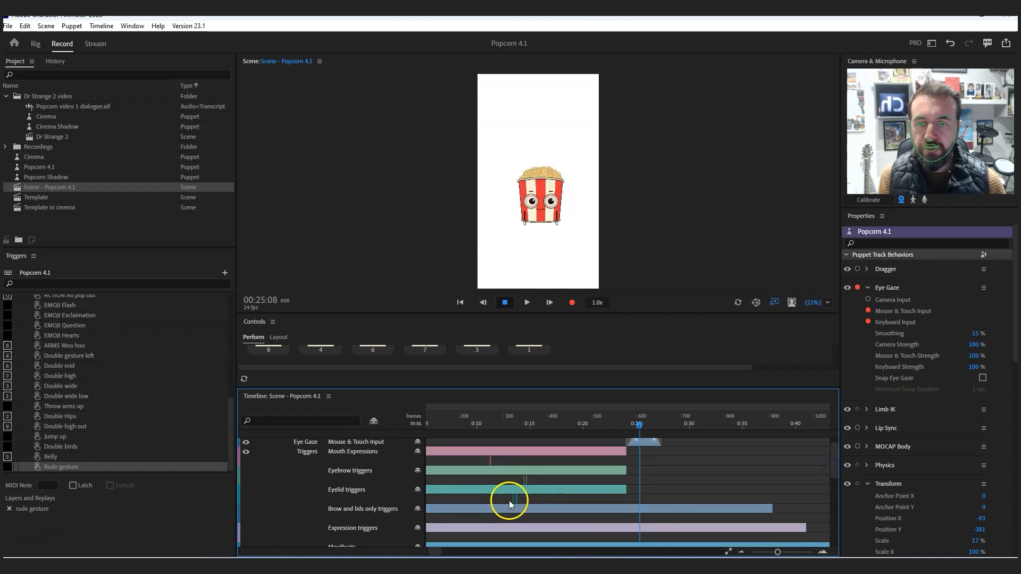
drag(513, 499, 715, 505)
drag(527, 481, 829, 489)
drag(490, 455, 828, 461)
- Examine the triggers available to add on the Mouth Expressions, Eyebrow, Eyelid, Brow and lids only and Expression rows at an empty spot
click(495, 429)
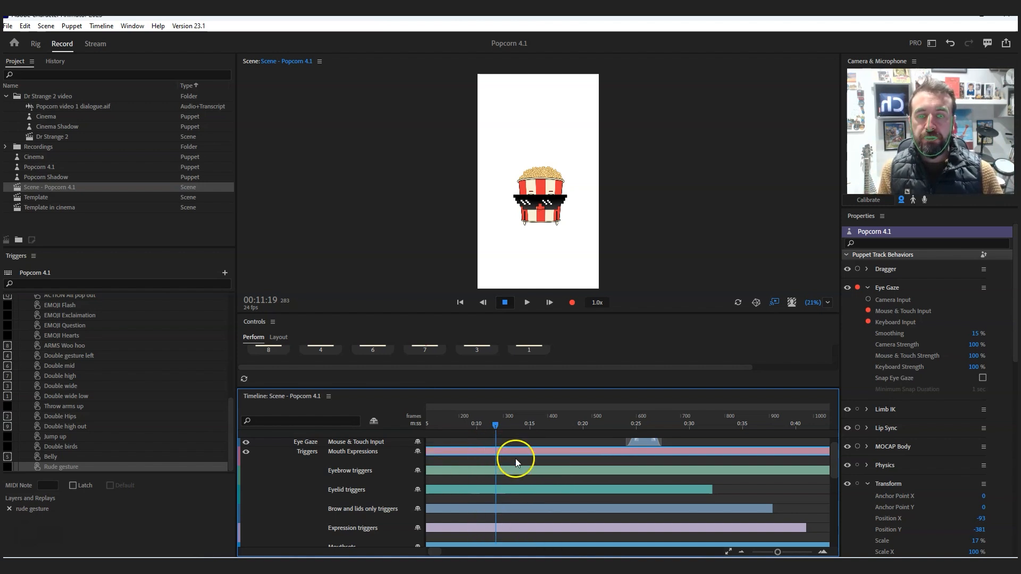
click(468, 458)
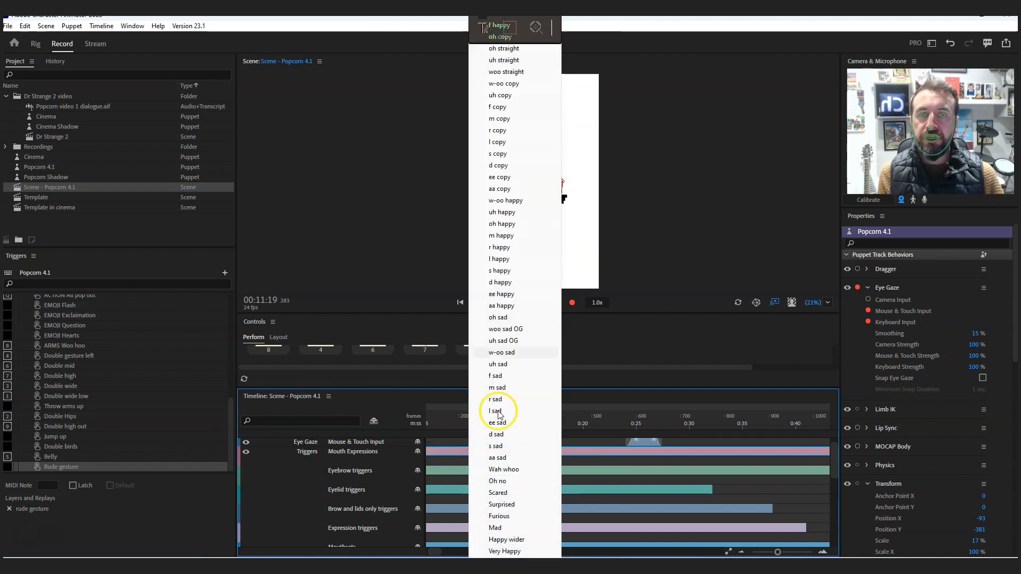
click(461, 474)
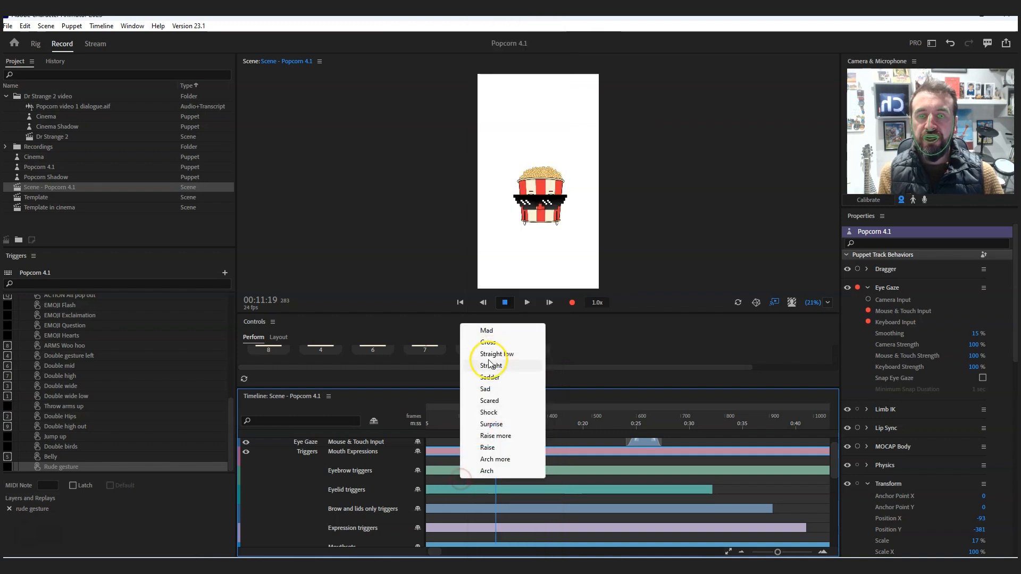
click(460, 487)
click(462, 519)
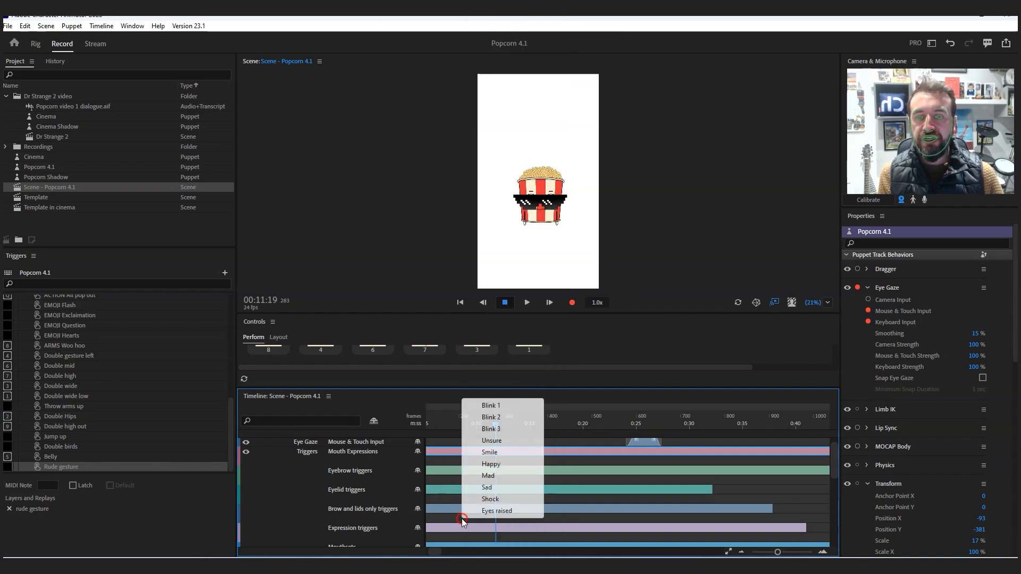
click(462, 537)
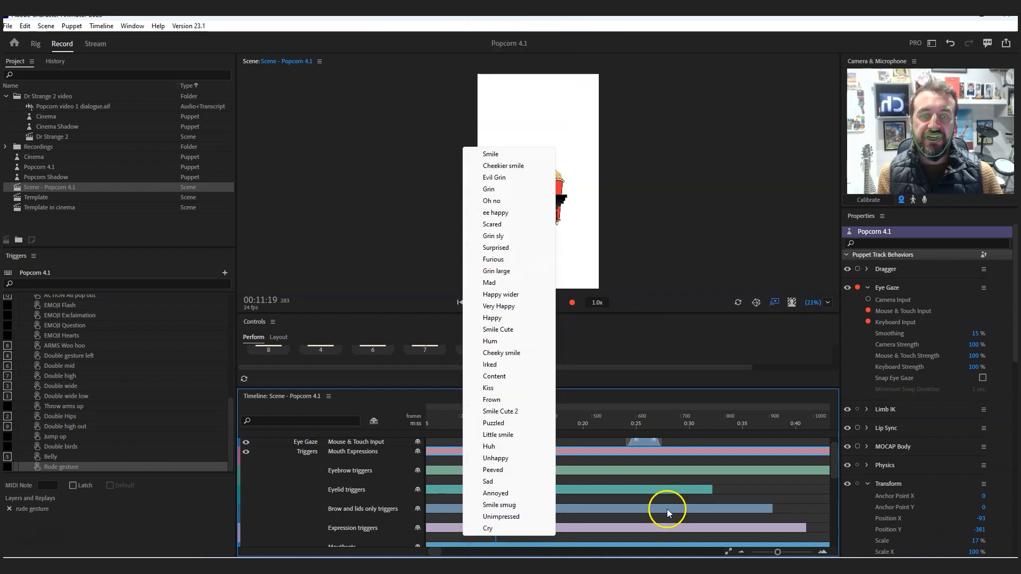
click(628, 484)
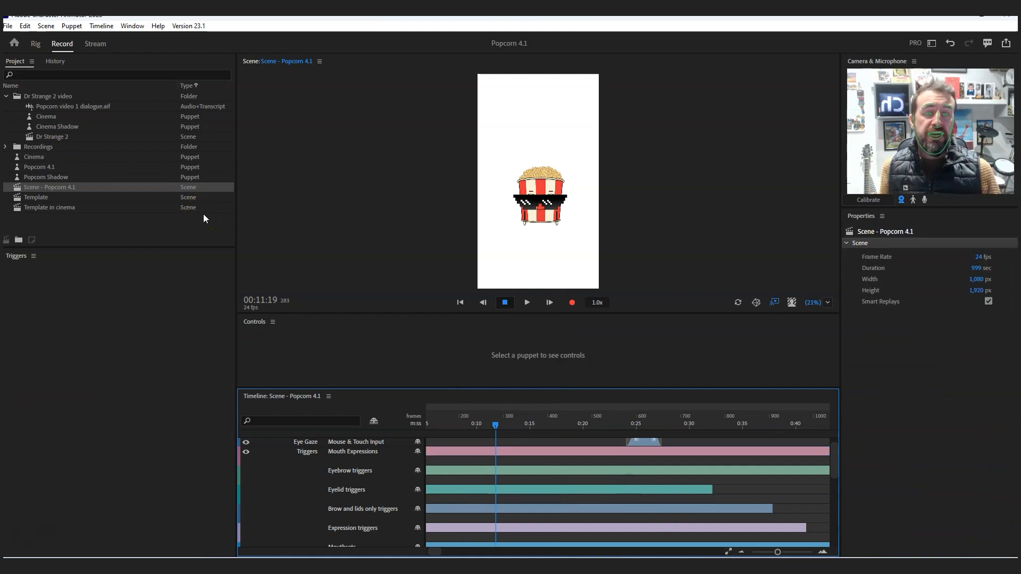
- Trim the Mouse & Touch Input eye gaze take down to its very end and move the Face props triggers later
drag(438, 552, 430, 554)
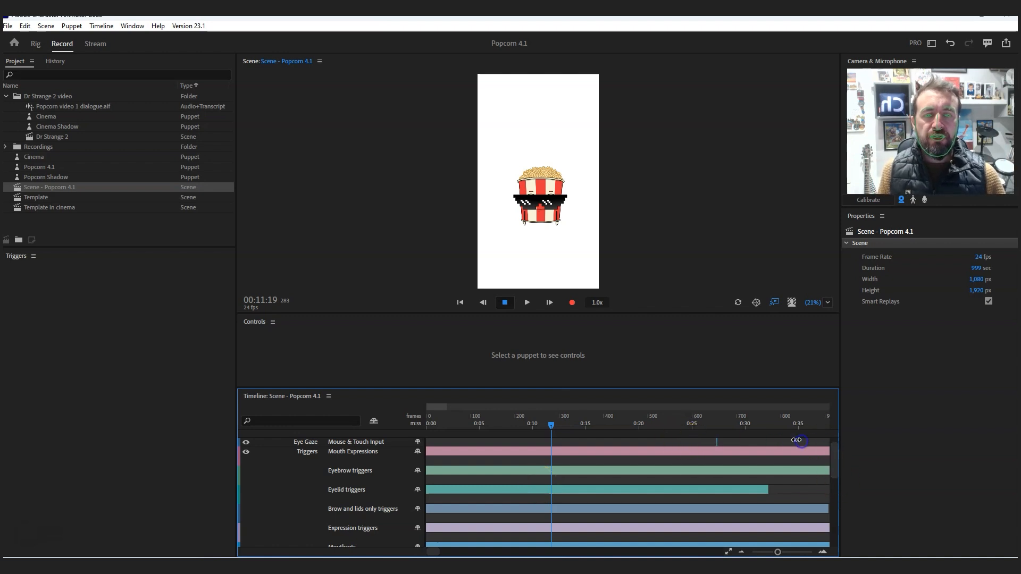
click(717, 442)
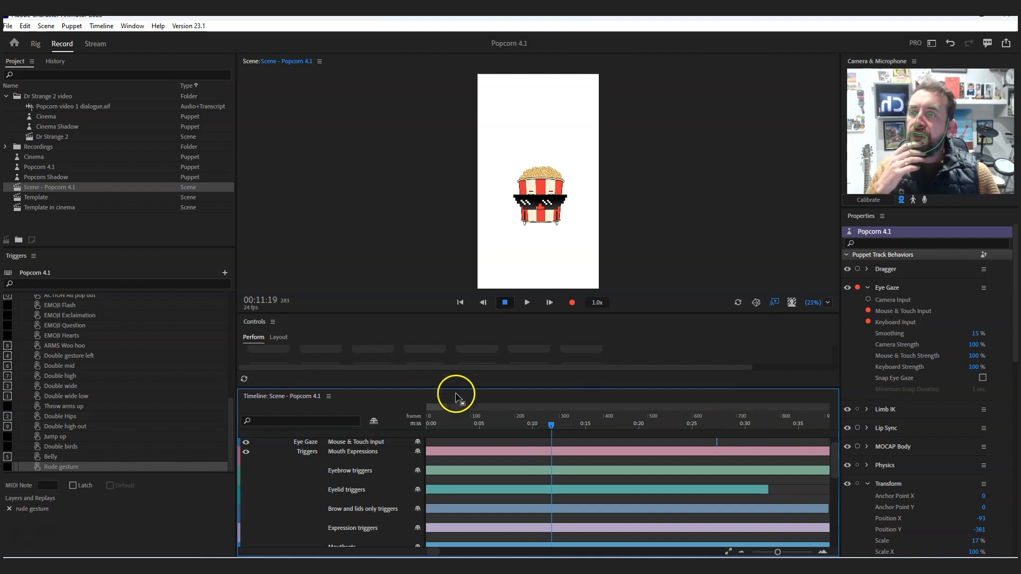
scroll(308, 506, up, 1)
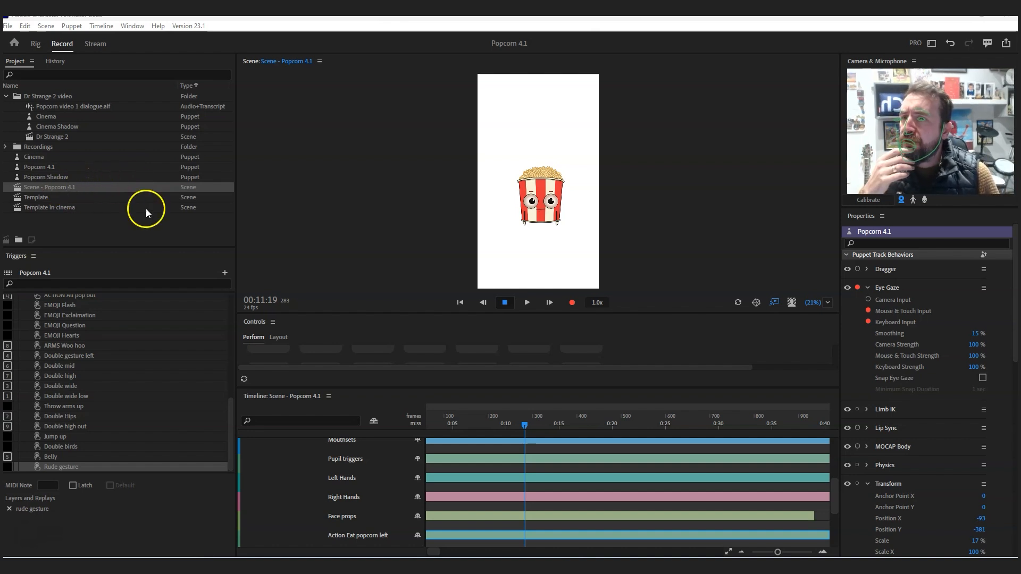
- Change Scene - Popcorn 4.1 to a landscape format 1920 px wide and 1080 px high
click(42, 186)
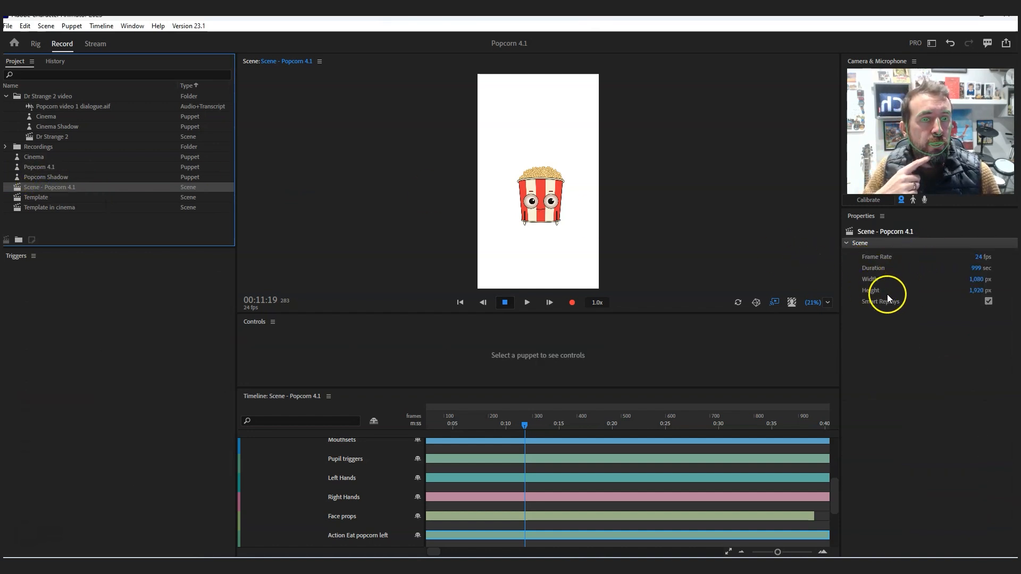
click(978, 280)
text(192)
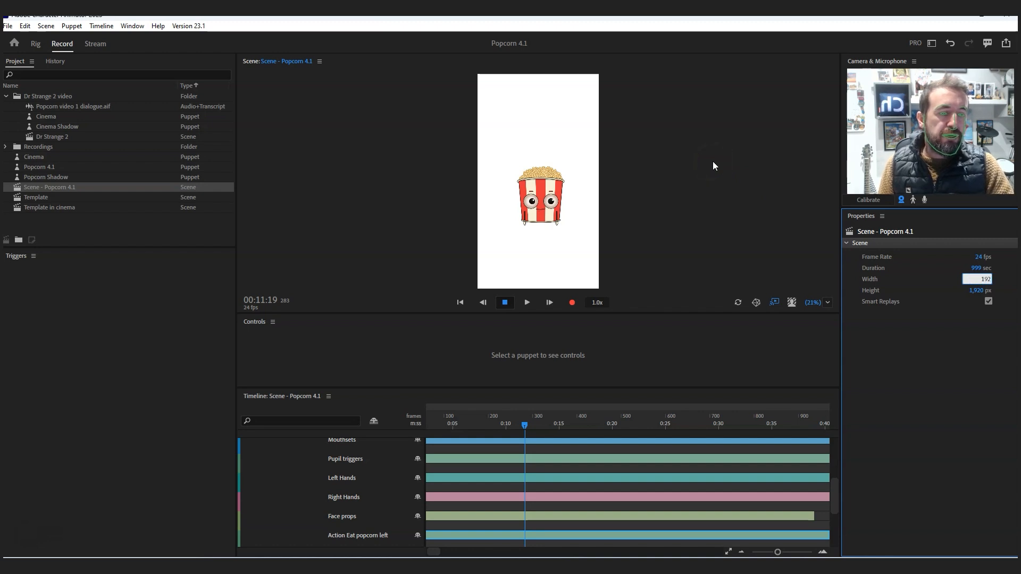
click(979, 291)
text(18)
text(80)
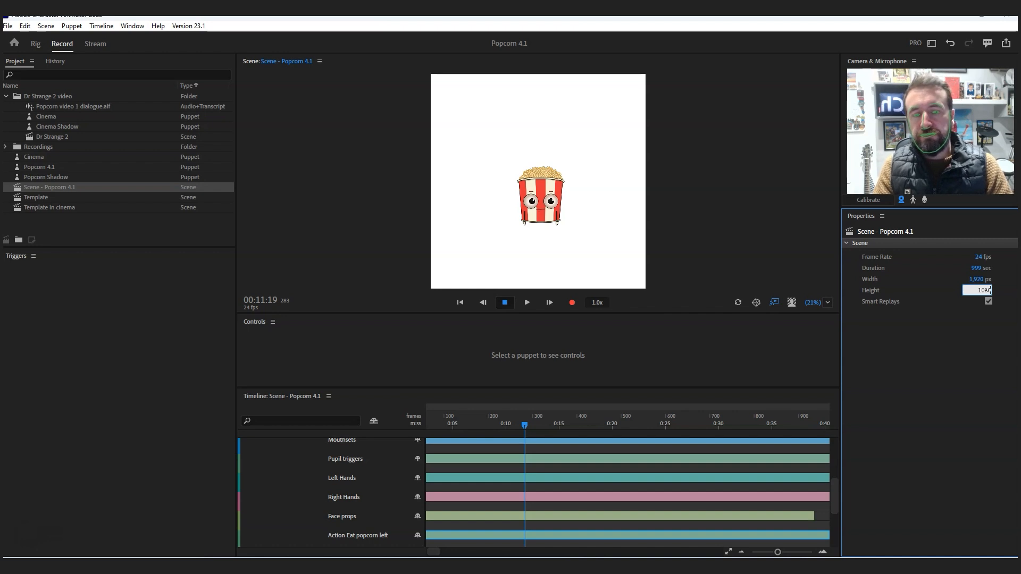
key(Return)
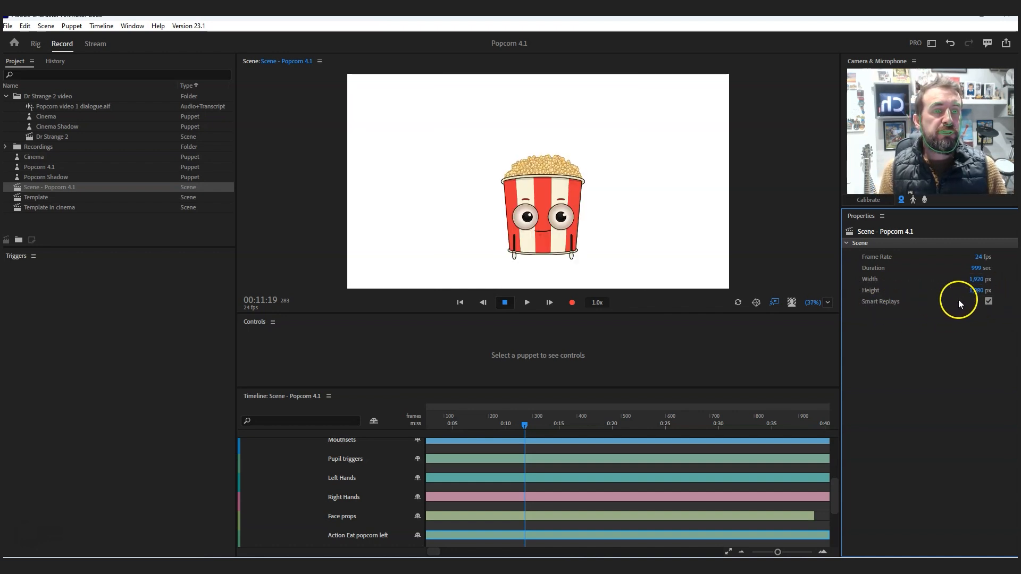
- Turn off Smart Replays for the scene and set its duration to 60 seconds
click(988, 301)
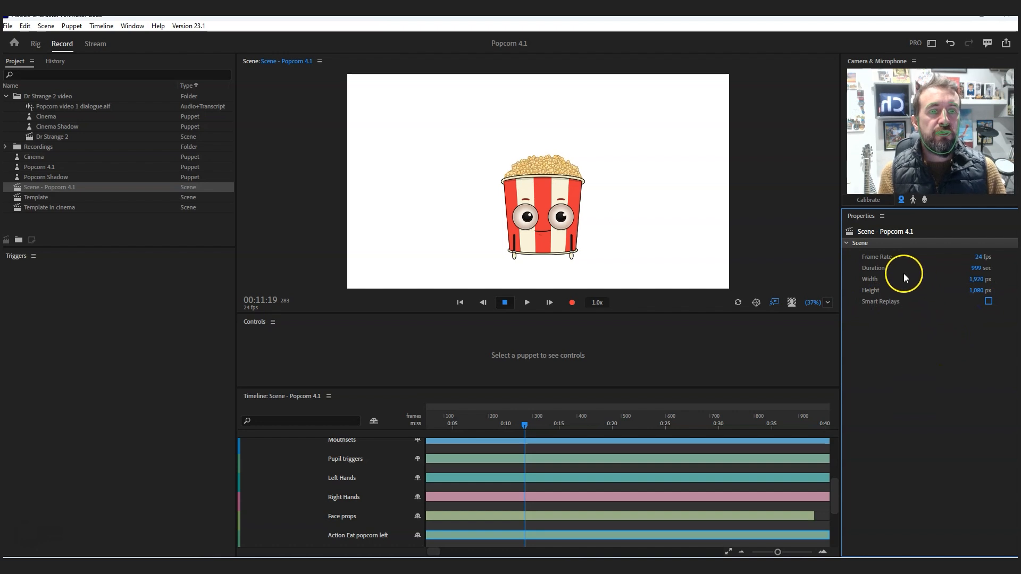
click(979, 269)
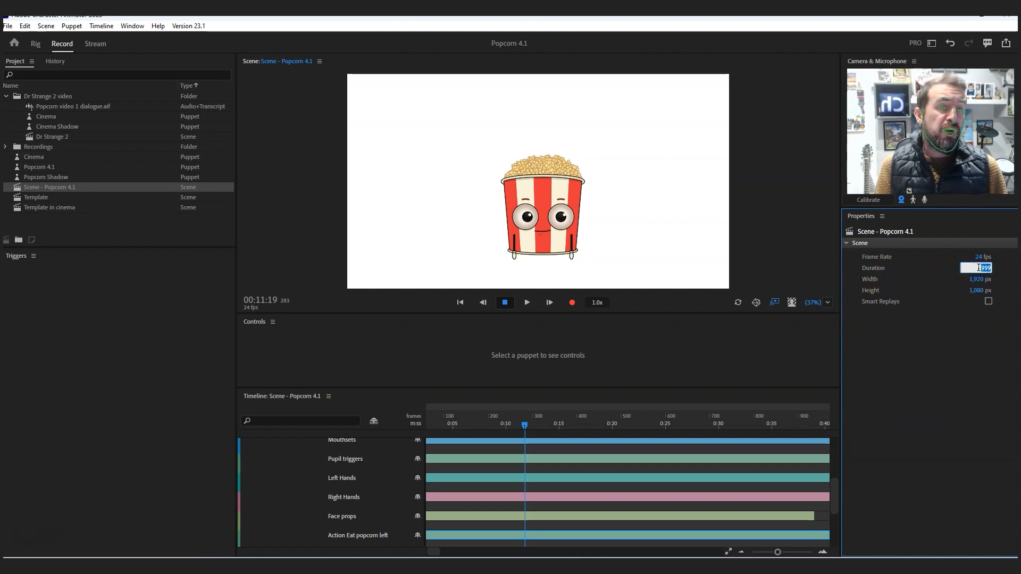
text(60)
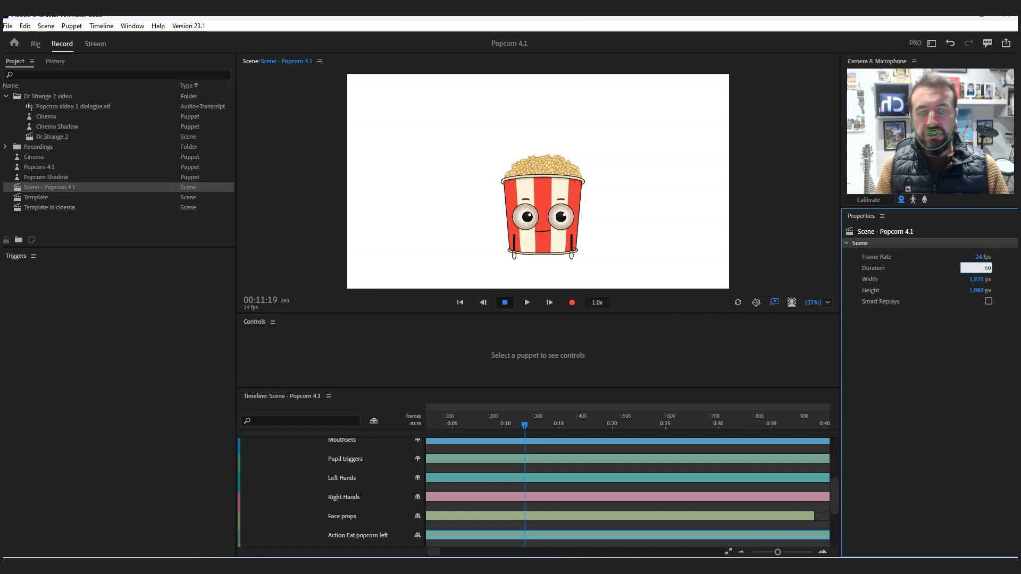
key(Return)
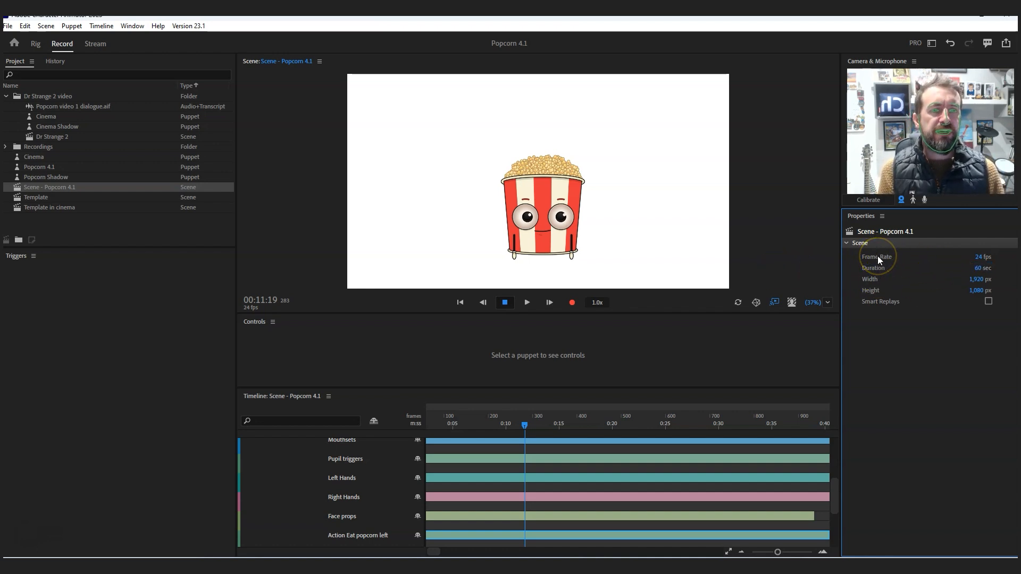
- Set the frame rate of Scene - Popcorn 4.1 to 60 fps
click(973, 261)
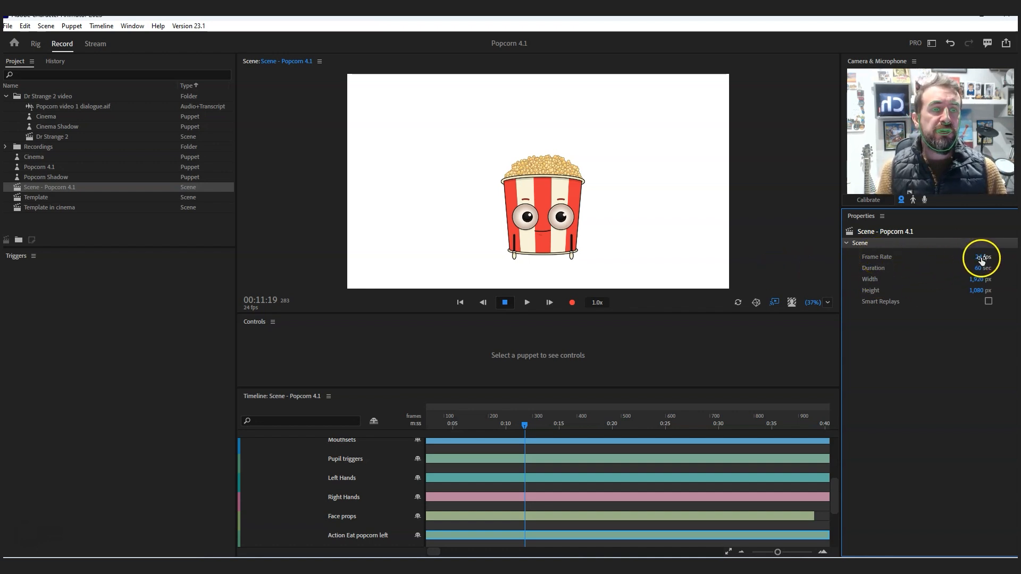
click(927, 439)
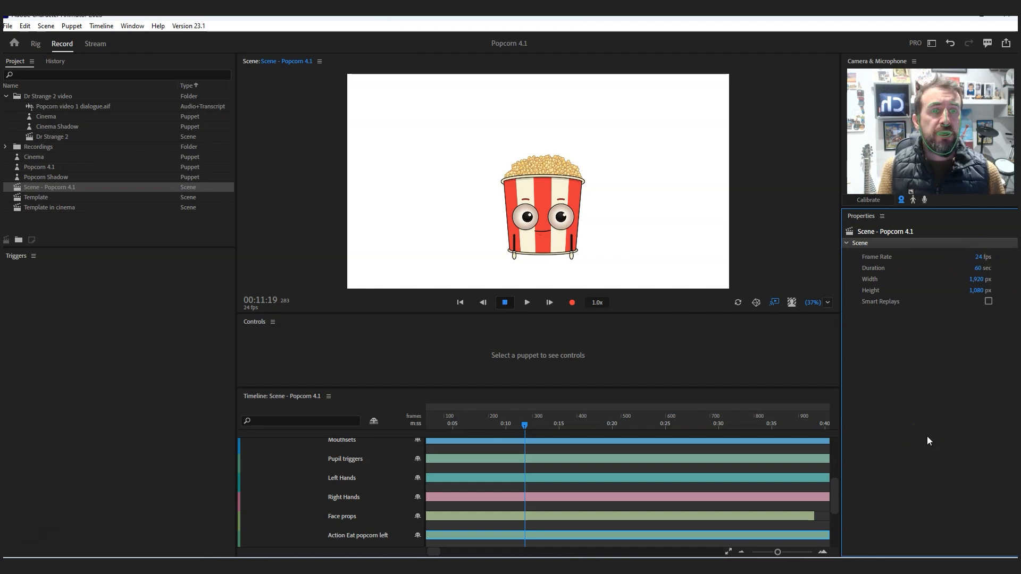
click(932, 415)
mouse_move(983, 257)
mouse_down()
mouse_move(807, 178)
mouse_move(778, 198)
mouse_move(976, 257)
mouse_up()
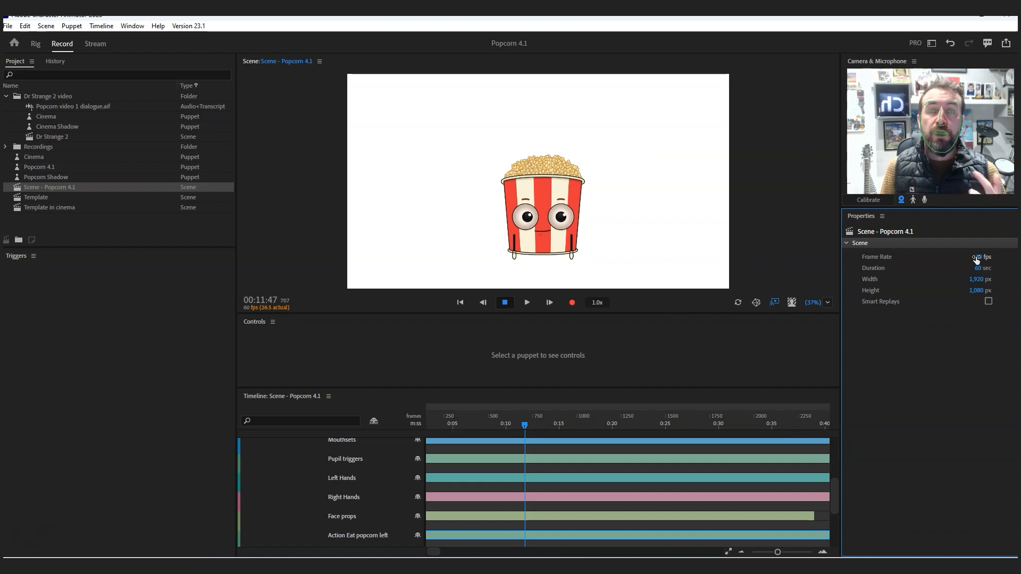
- Return the scene's frame rate to 24 fps
click(977, 257)
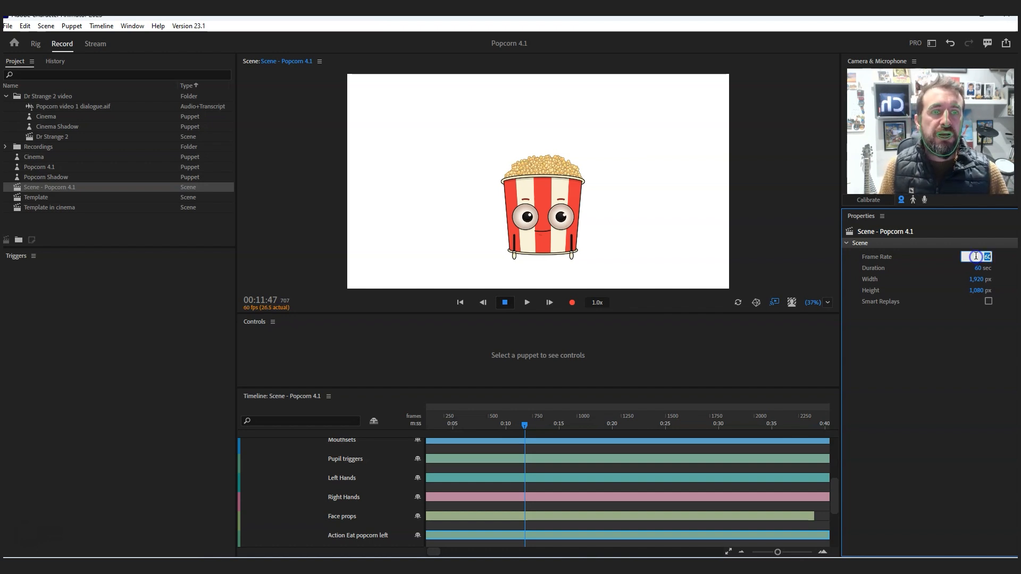
text(24)
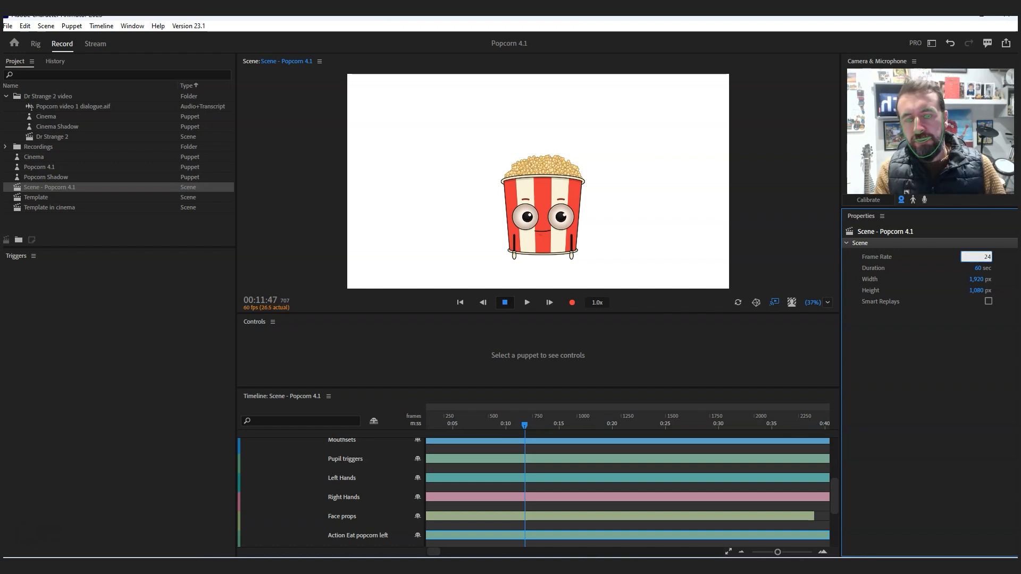
key(Return)
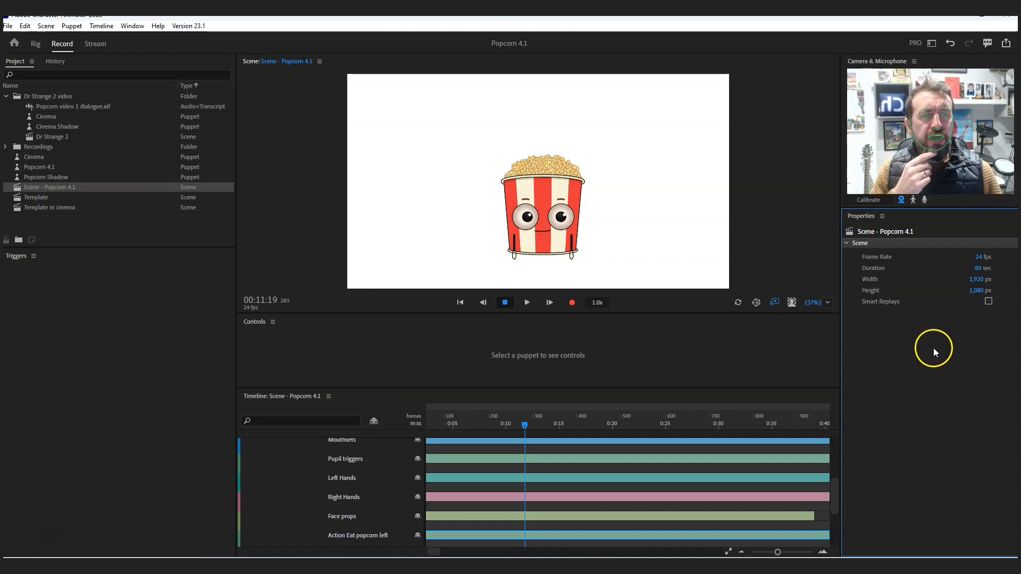
click(40, 548)
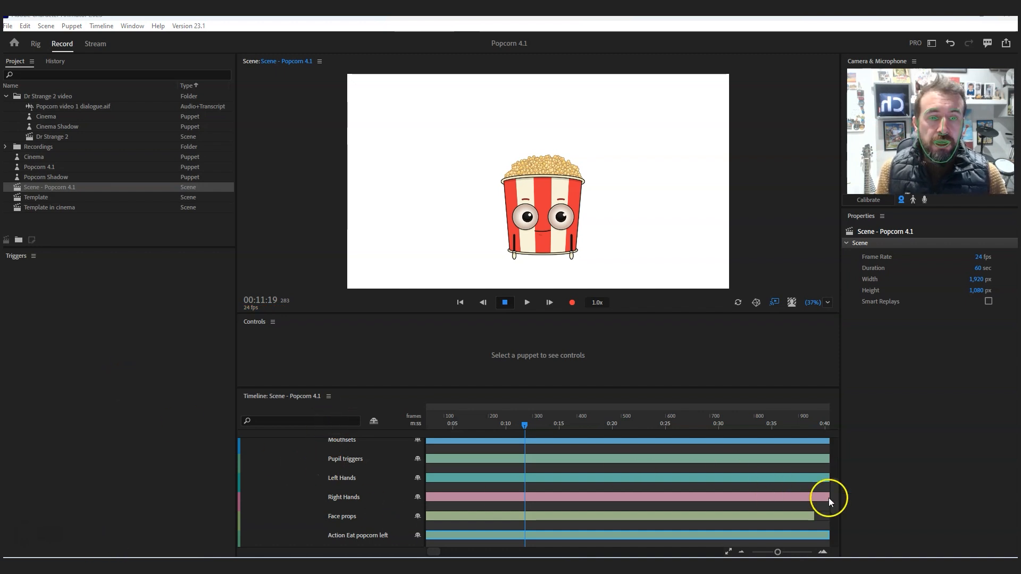
- Select the Popcorn 4.1 puppet track, enable microphone input and arm all its behaviors, including Lip Sync
drag(838, 498, 825, 442)
click(308, 444)
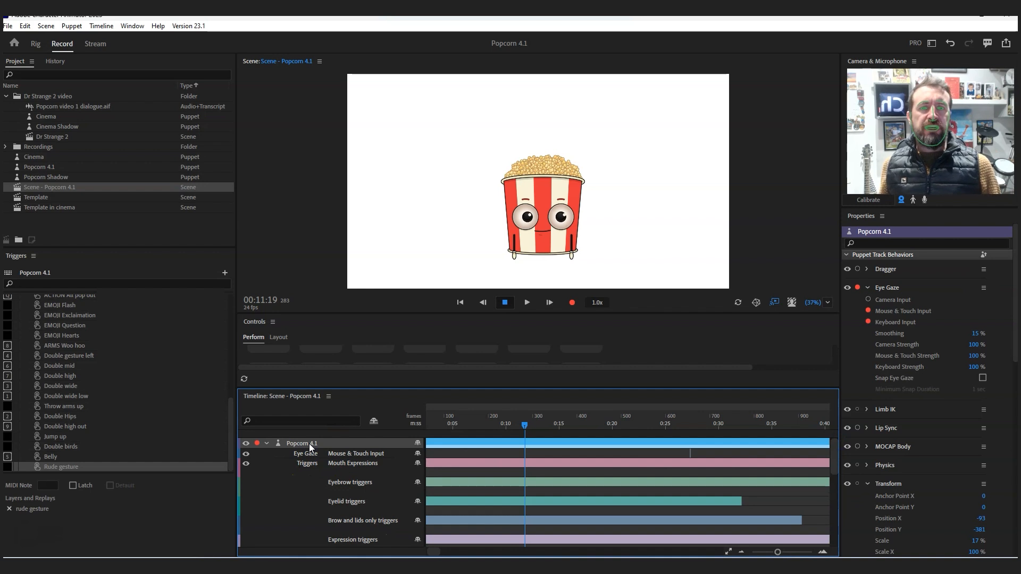
click(925, 200)
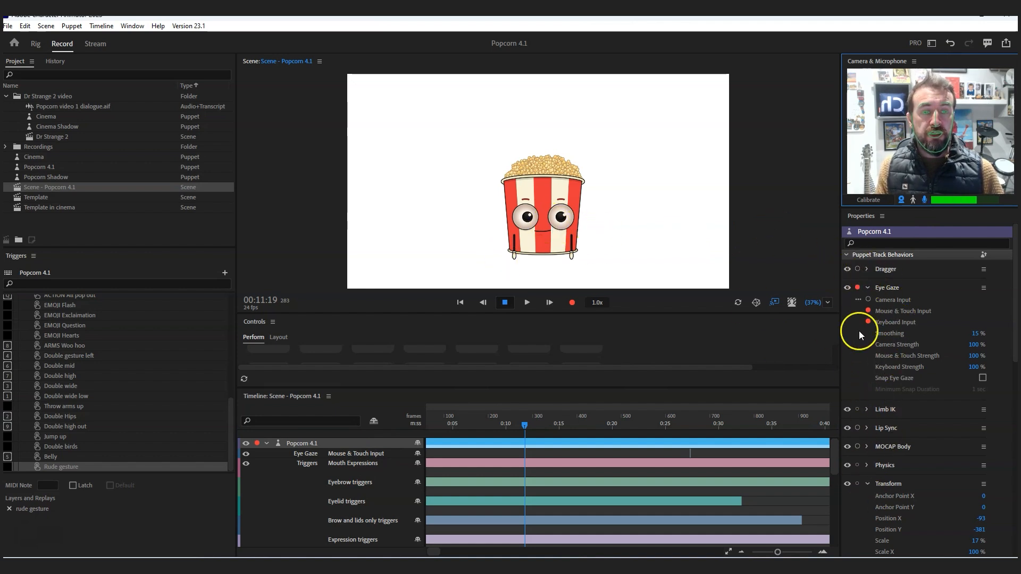
click(858, 429)
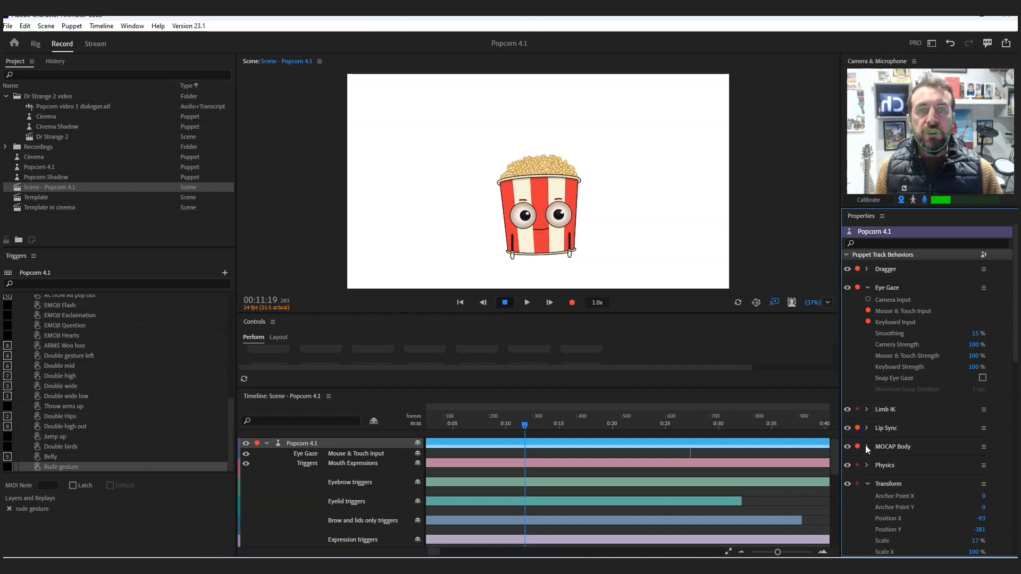
- Preview the HappyMouth and SadMouth set triggers on the puppet while it performs live lip sync
click(541, 244)
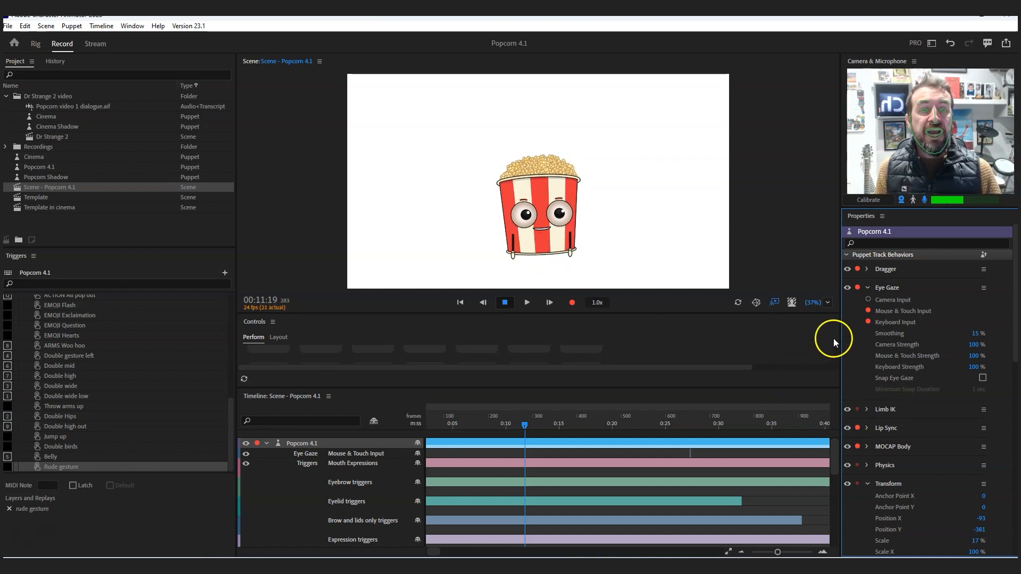
drag(601, 388, 604, 460)
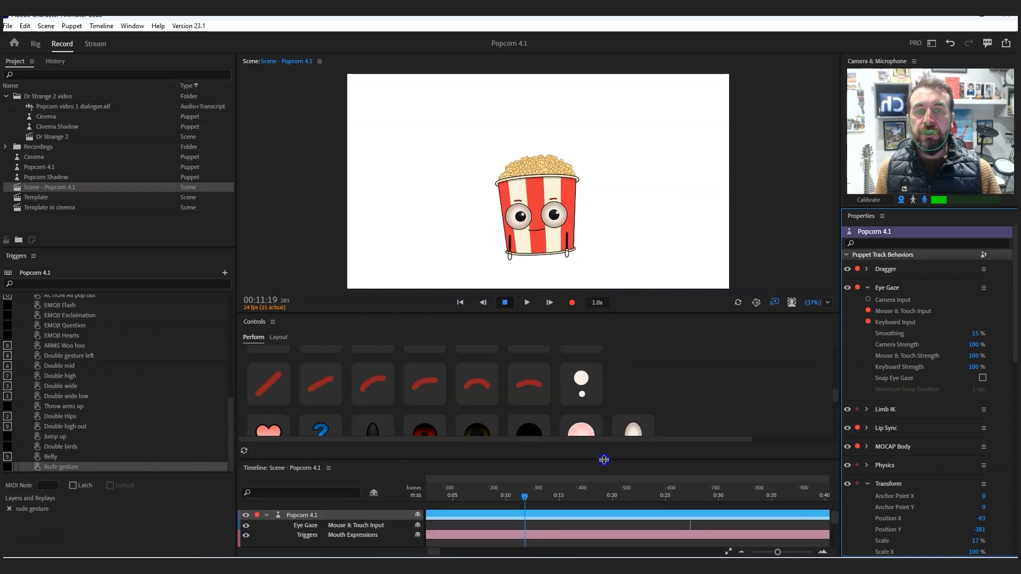
scroll(503, 382, down, 3)
scroll(502, 381, up, 5)
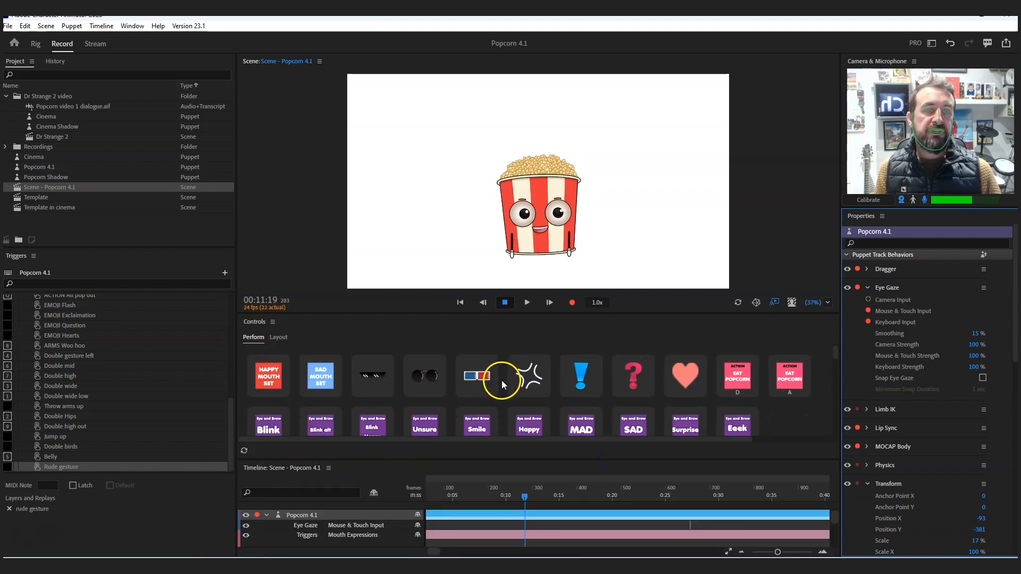
click(527, 373)
click(326, 377)
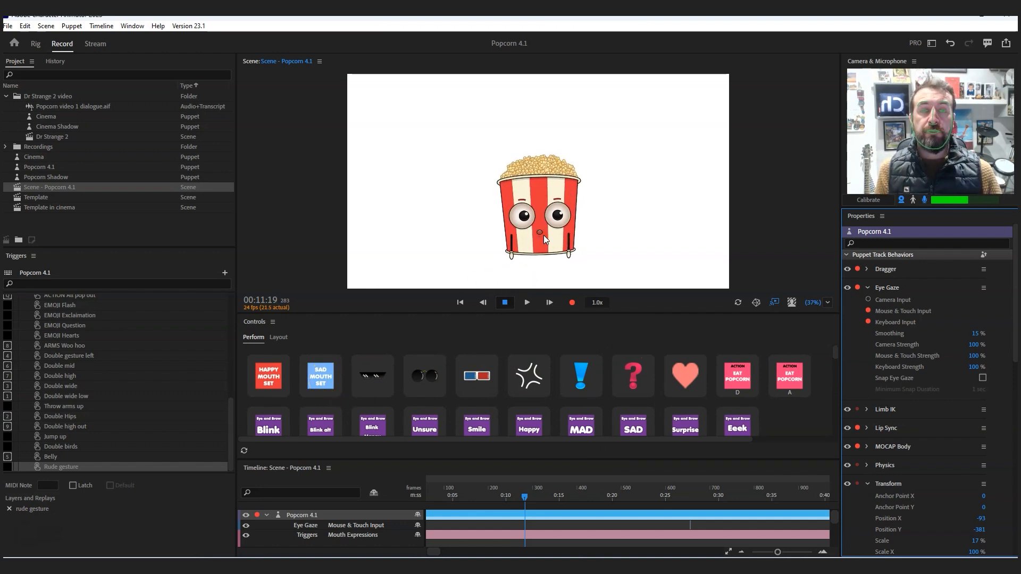
click(331, 370)
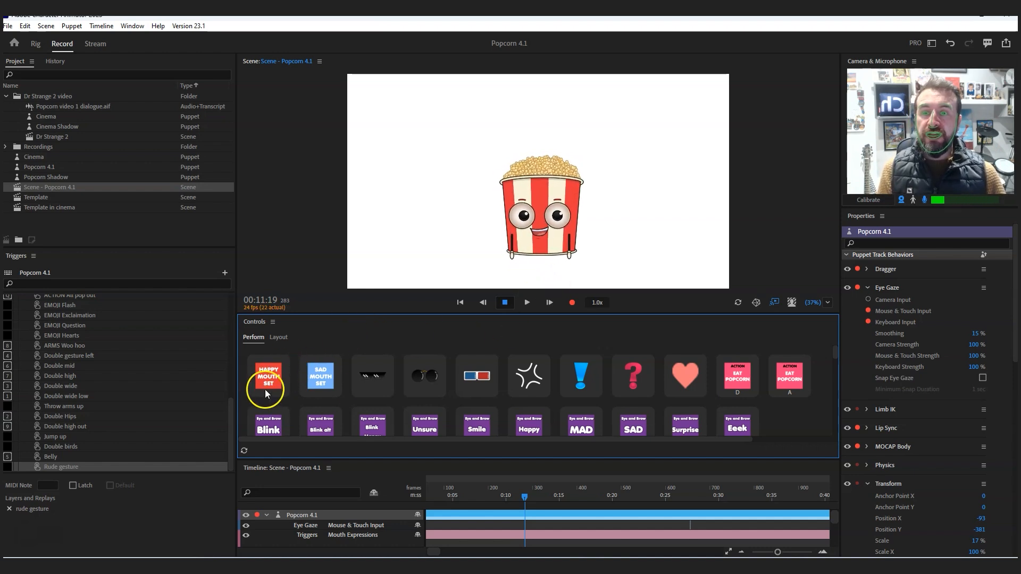
drag(444, 459, 444, 383)
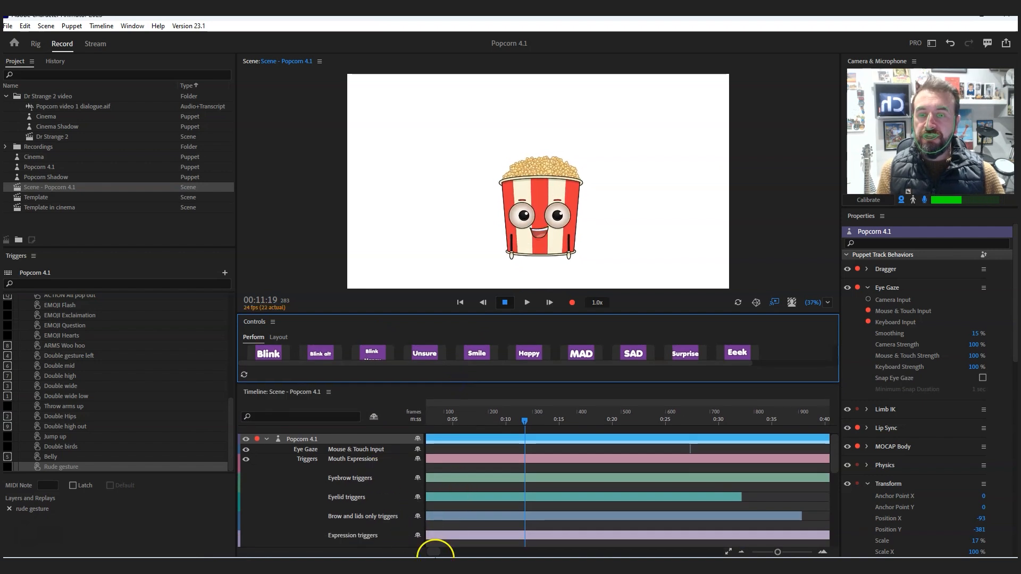
click(418, 557)
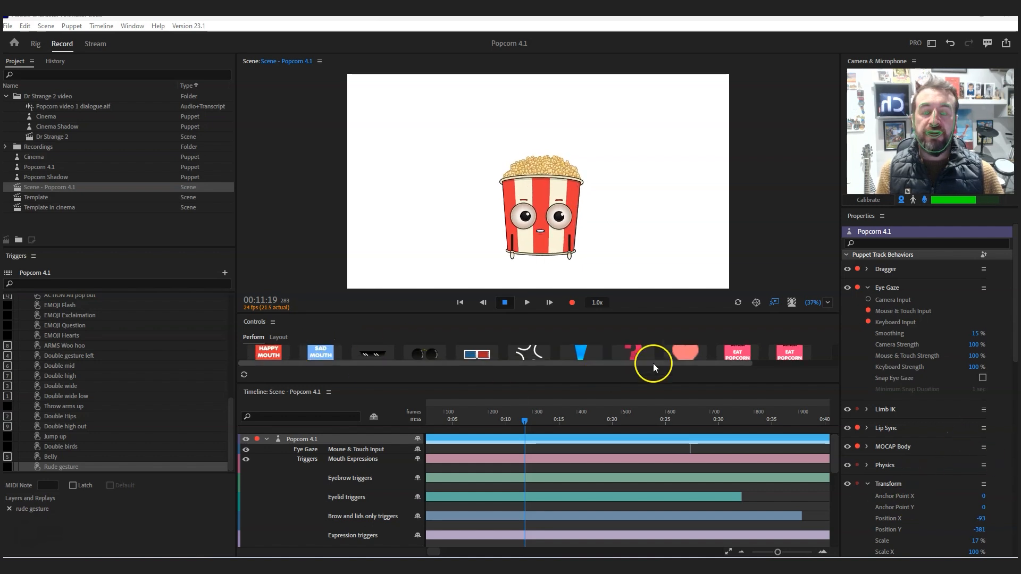
- Disarm the puppet's other behaviors and arm only Triggers for recording
click(857, 448)
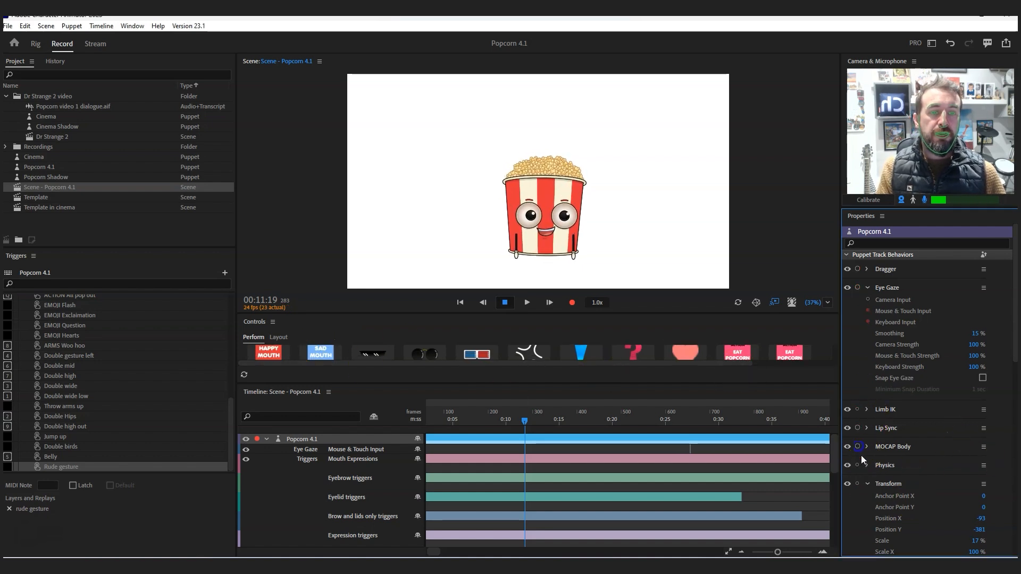
scroll(895, 423, down, 10)
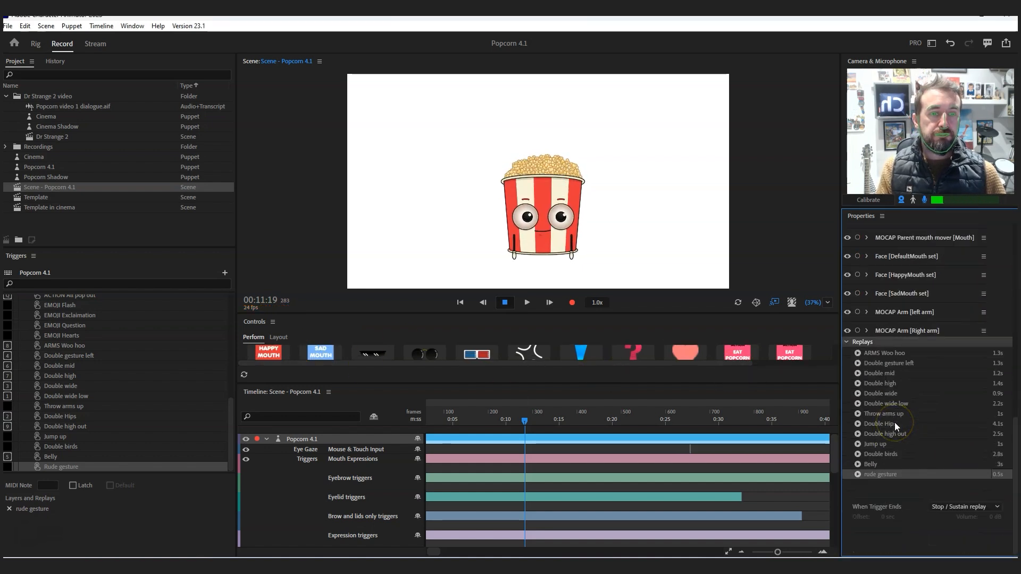
scroll(873, 361, up, 2)
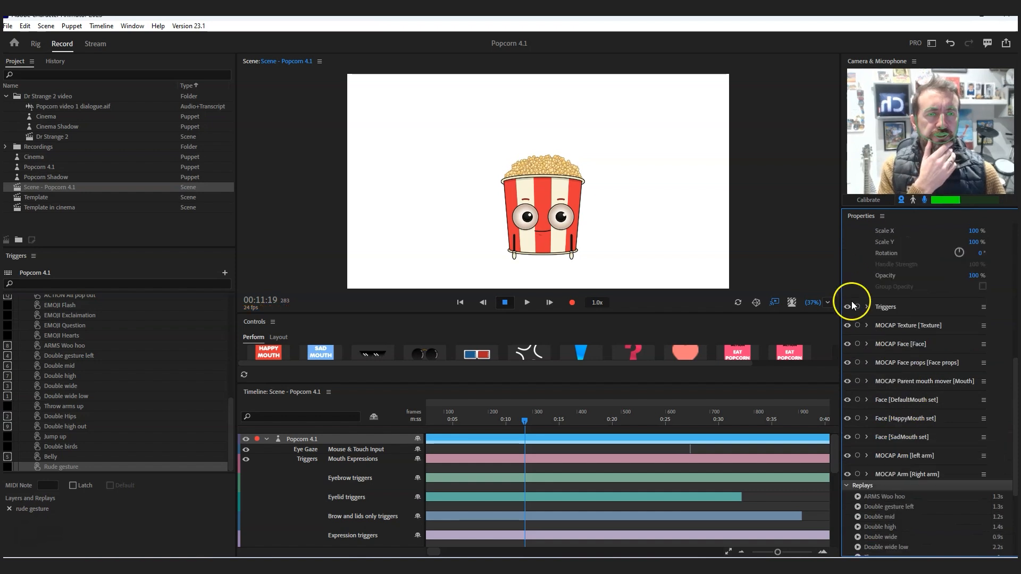
- Record a take starting at 00:04:01 that performs the HappyMouth set trigger
click(442, 418)
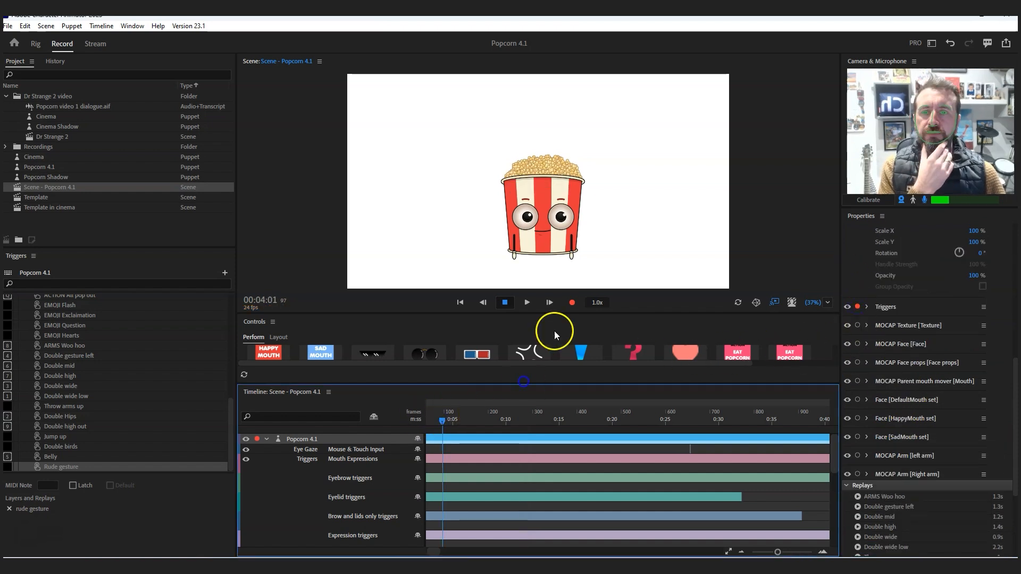
click(573, 302)
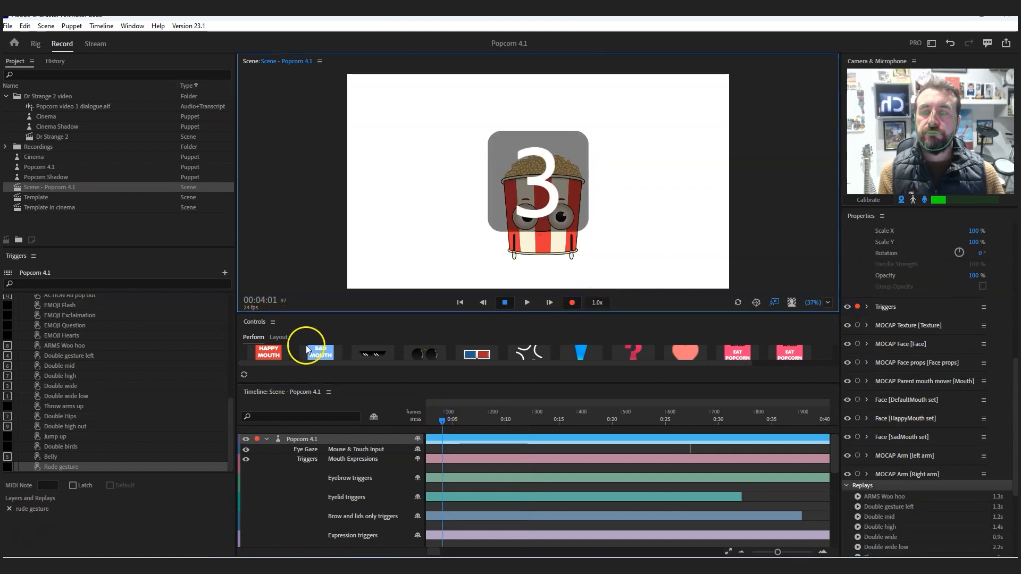
click(266, 354)
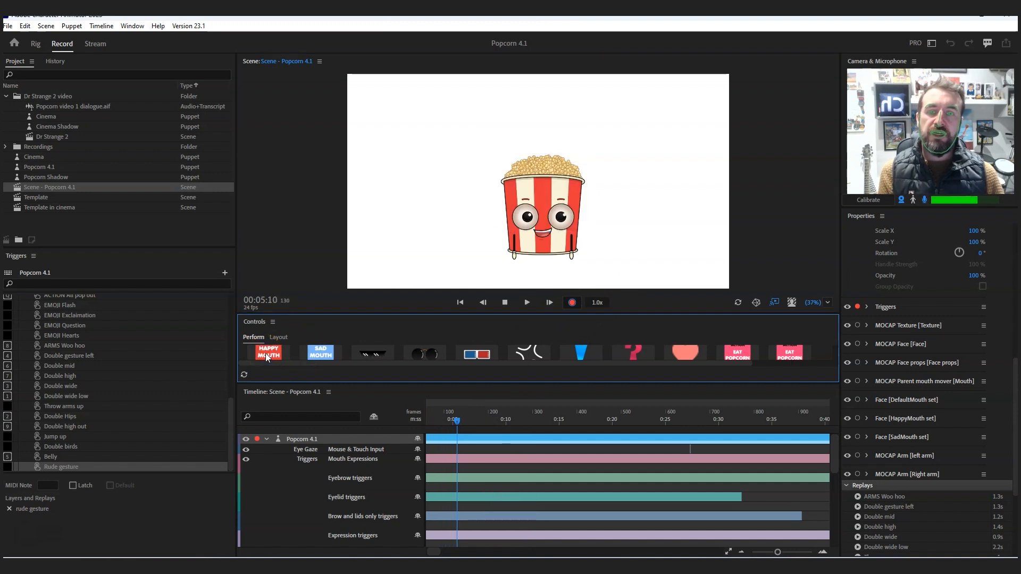
click(505, 302)
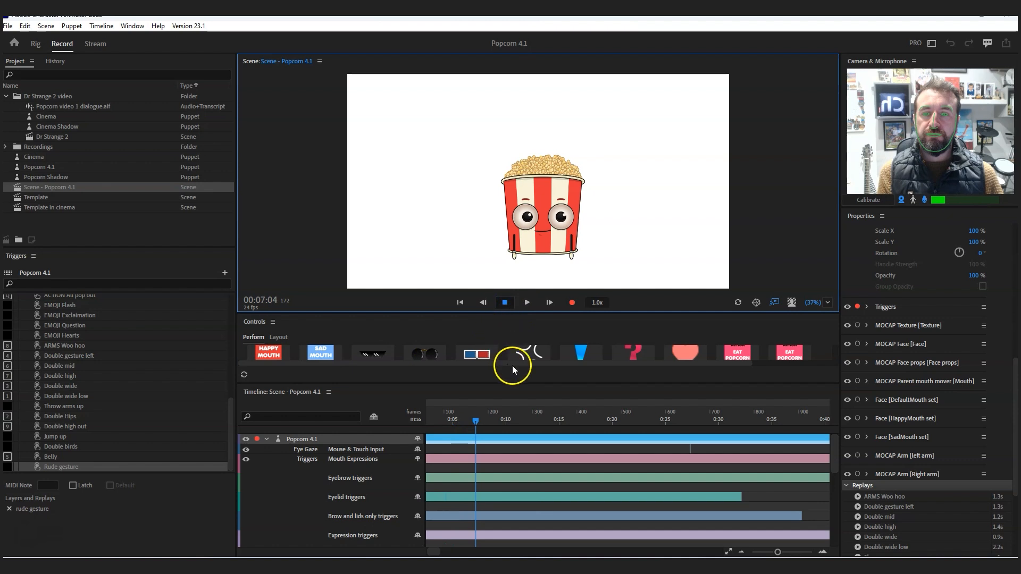
- Try to stretch the recorded HappyMouth take on the Mouthsets row and remove the take
drag(474, 447, 692, 442)
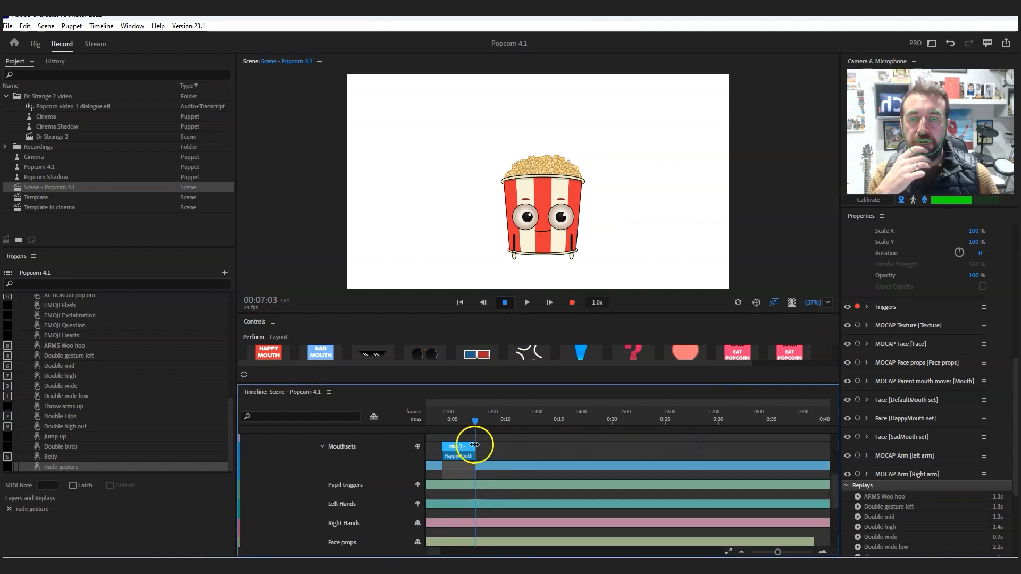
click(503, 448)
right_click(506, 476)
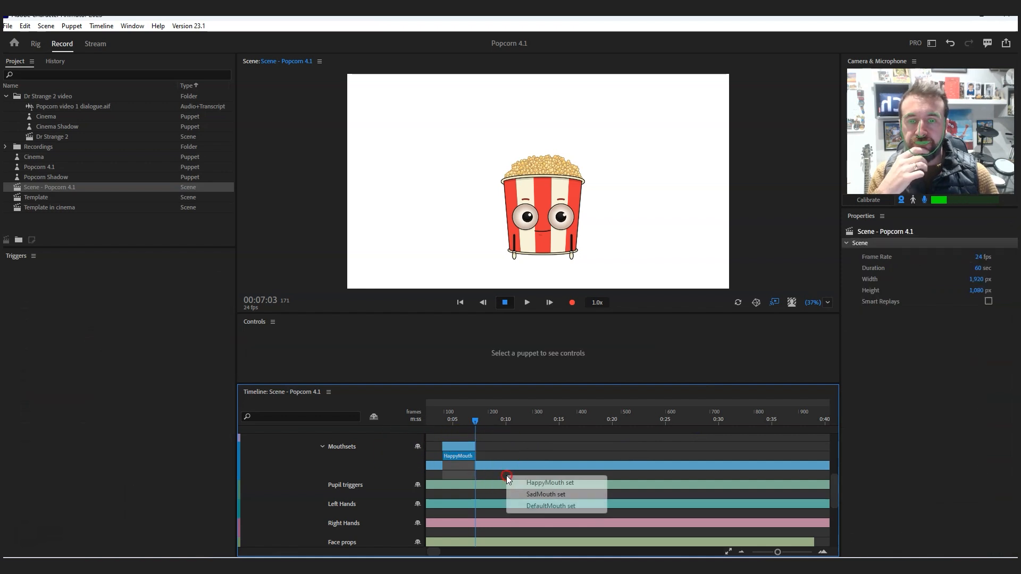
click(455, 445)
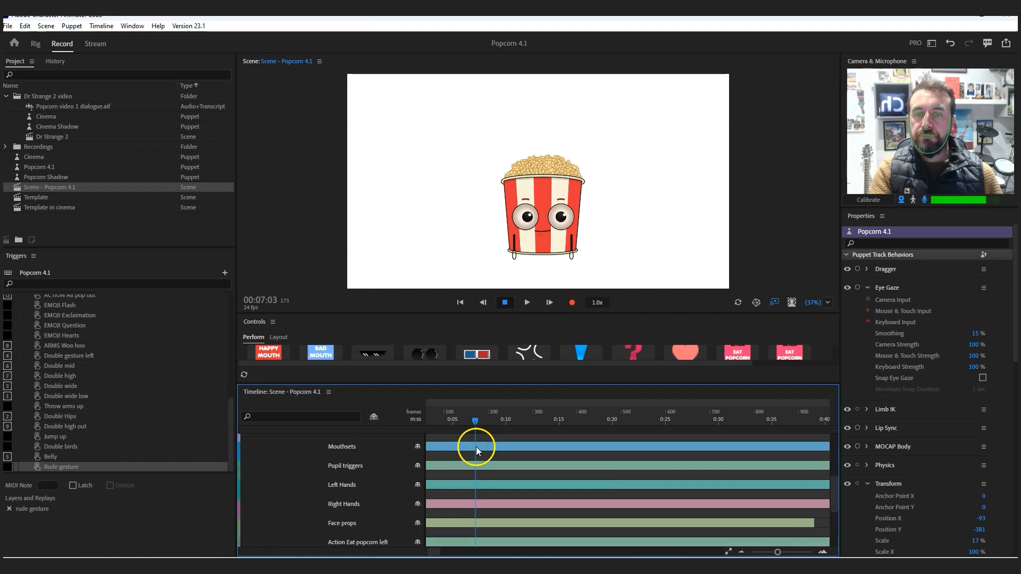
- Add a SadMouth set trigger to the Mouthsets row, running from near the timeline's start to about 7 seconds
right_click(469, 455)
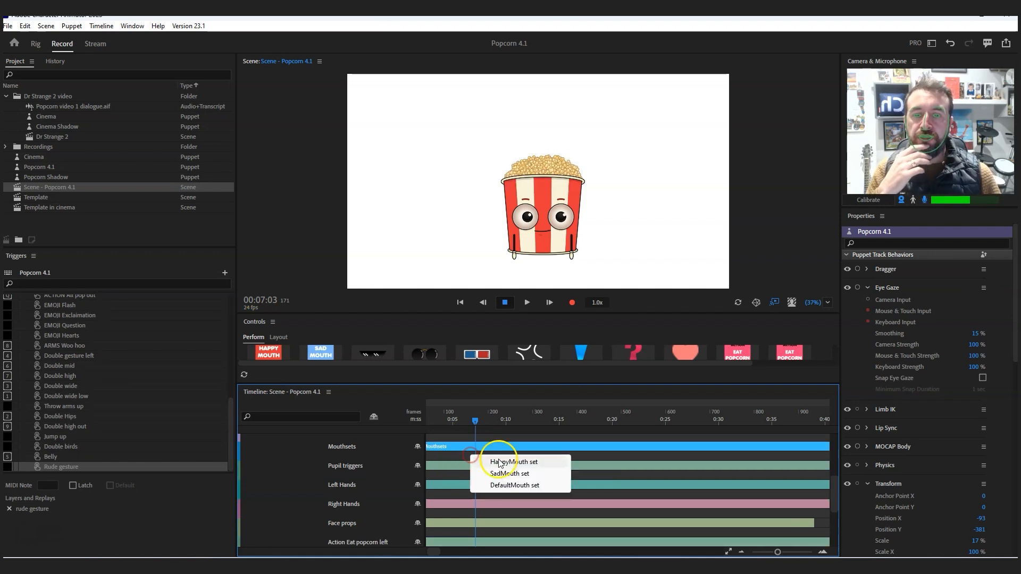
click(506, 473)
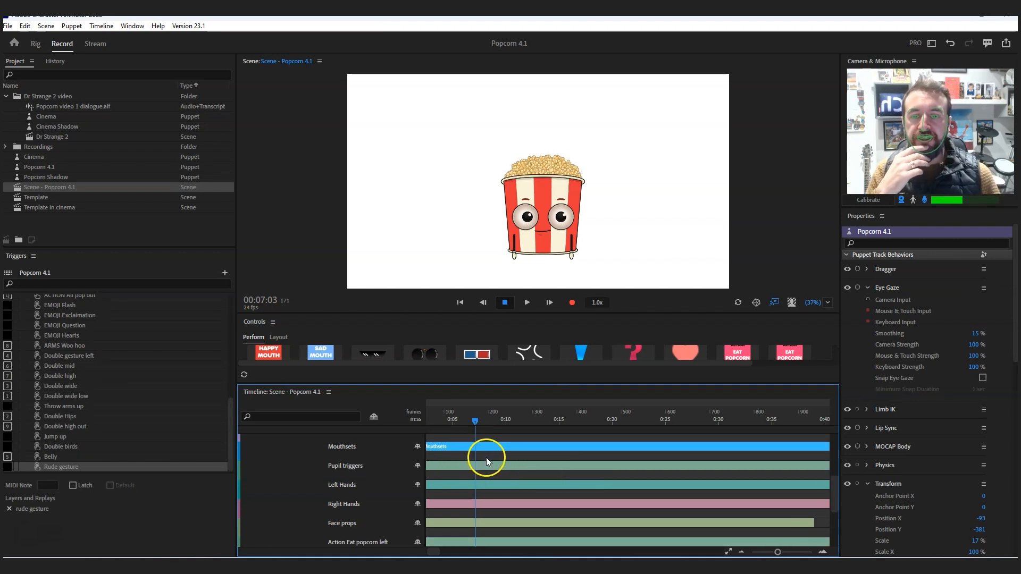
click(476, 456)
drag(472, 456, 434, 457)
- Split the SadMouth set trigger at 00:03:12 and switch its second part to the HappyMouth set
click(464, 419)
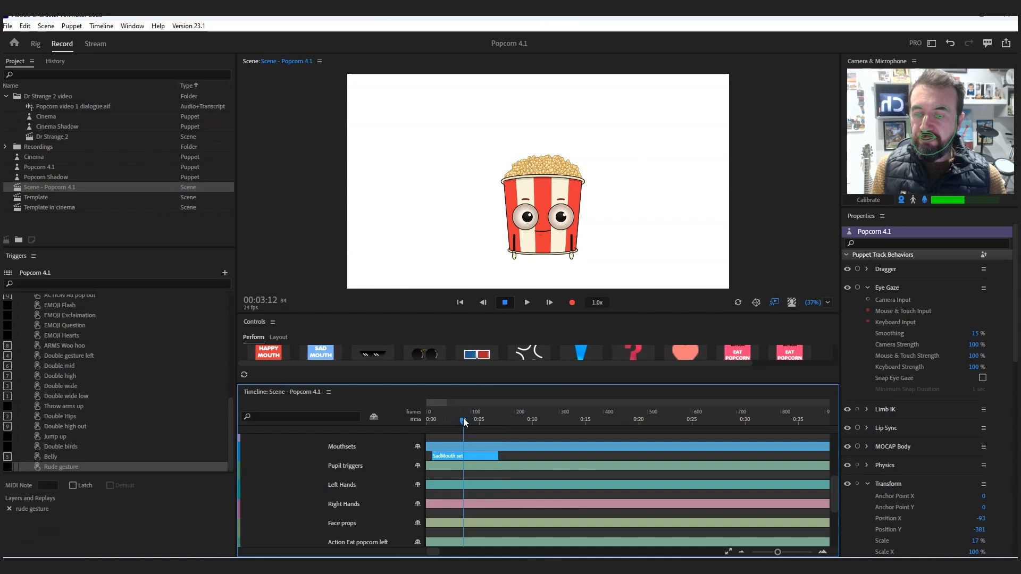
click(456, 458)
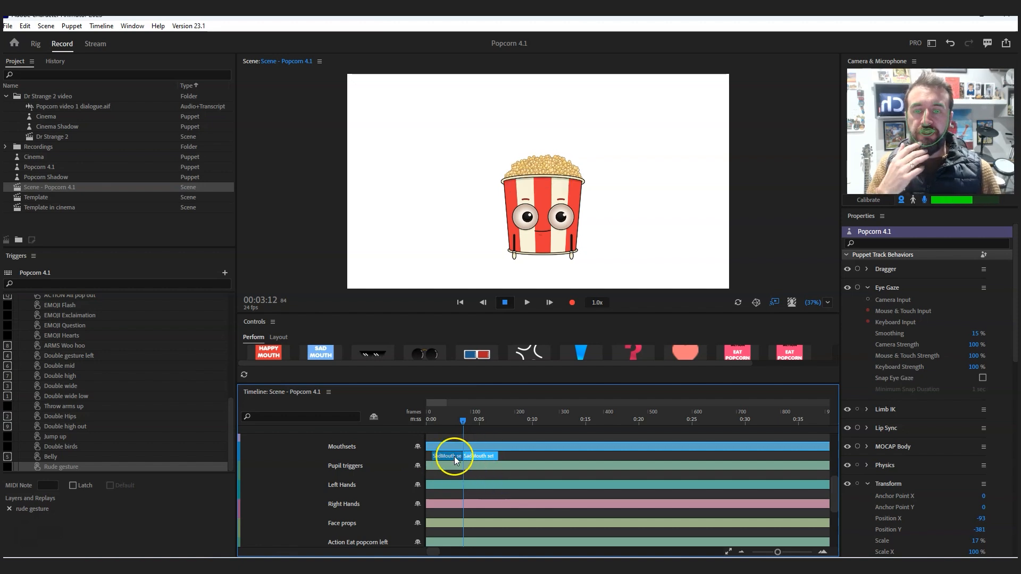
right_click(480, 450)
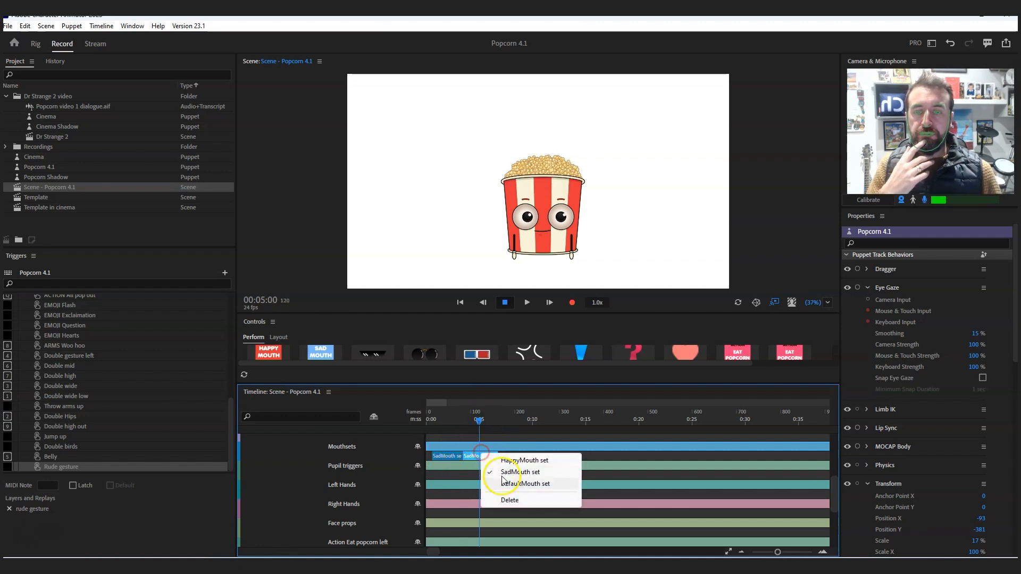
click(514, 462)
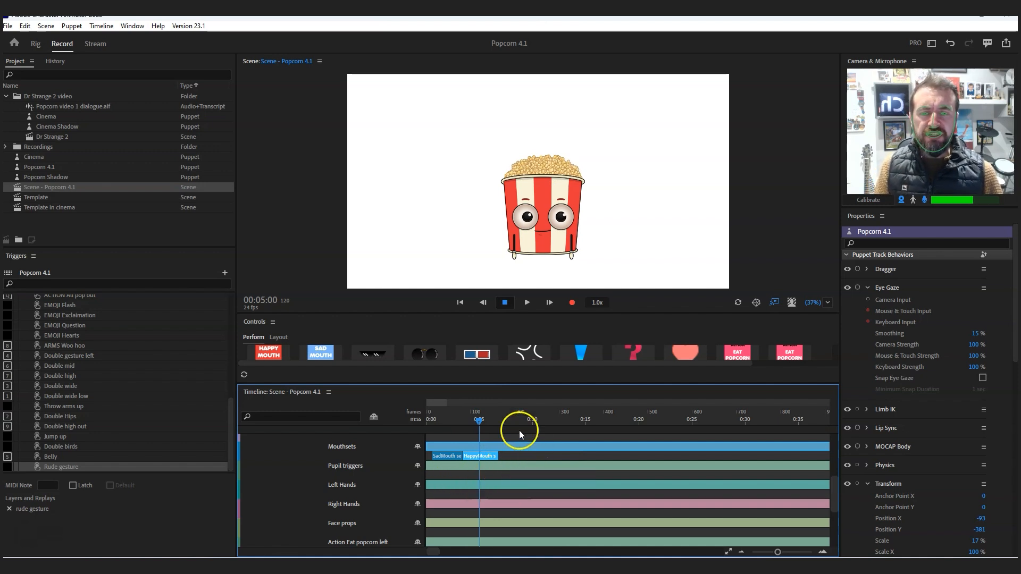
- Add a Smile trigger to the Brow and lids only triggers row, running from 00:08:00 to about 33 seconds
drag(832, 491, 834, 466)
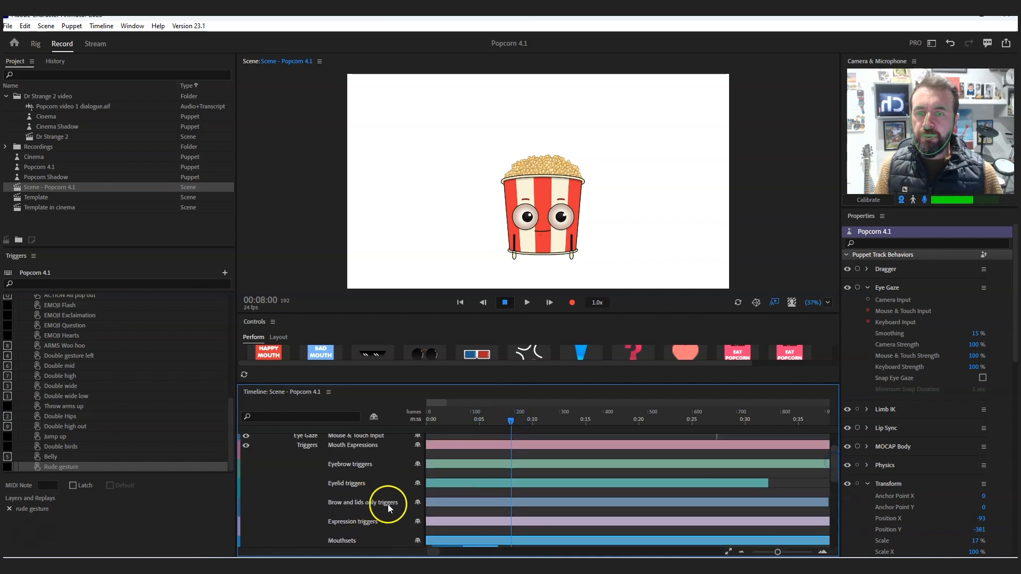
right_click(510, 509)
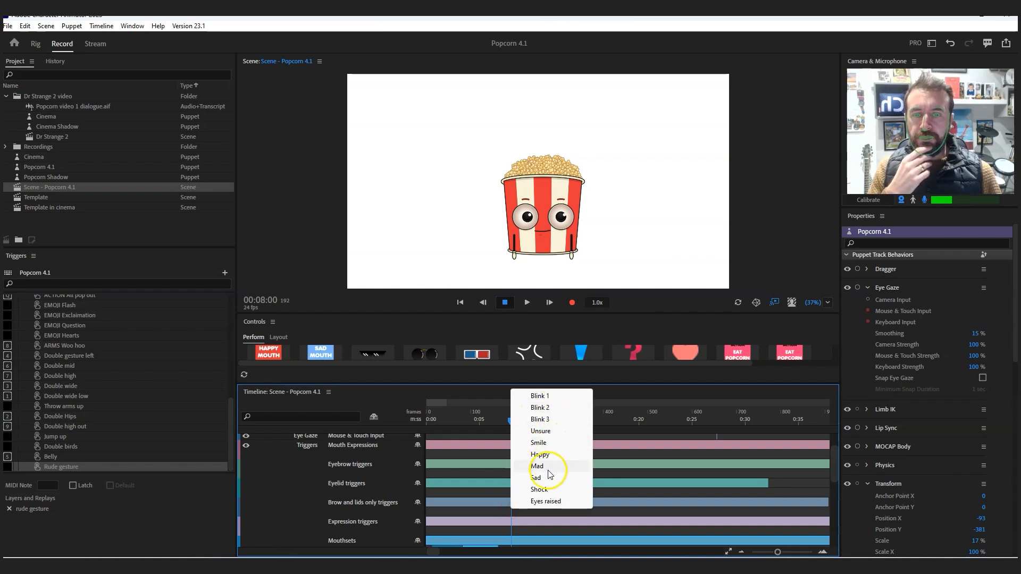
click(545, 446)
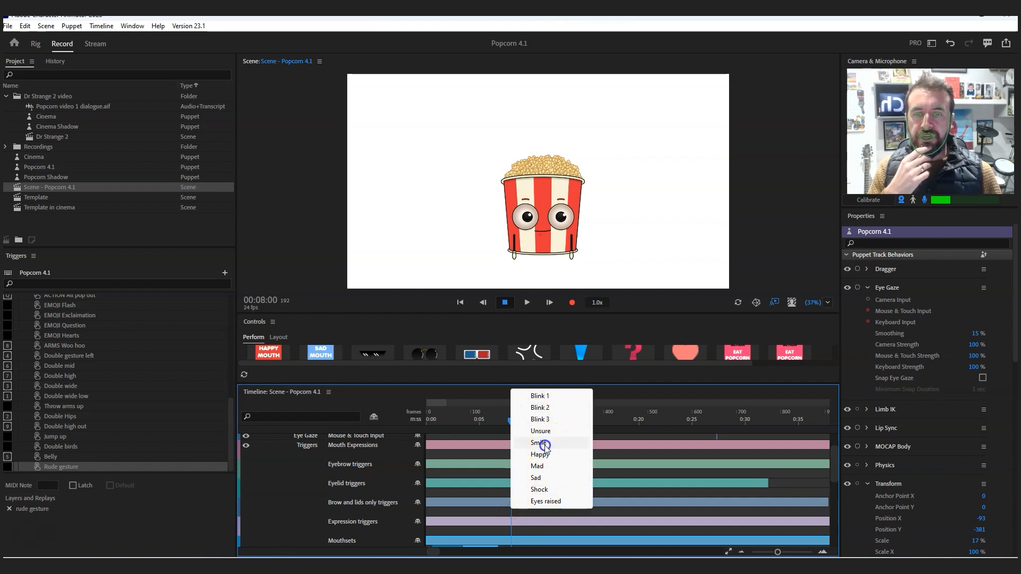
click(527, 511)
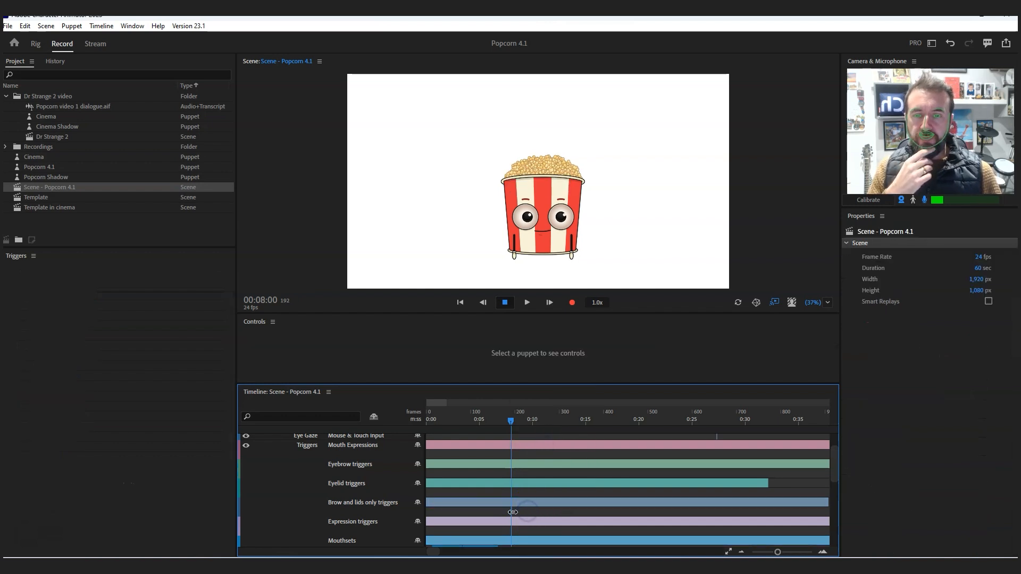
drag(527, 511, 778, 511)
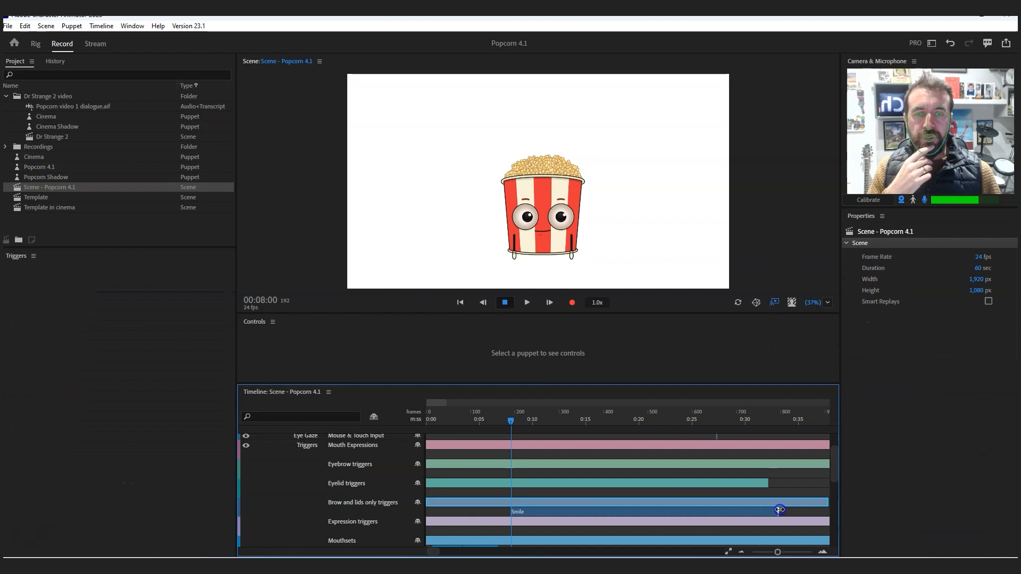
- Split the Smile trigger into six parts, cutting at about 10, 12, 19, 20 and 28 seconds
click(547, 512)
alt+click(551, 512)
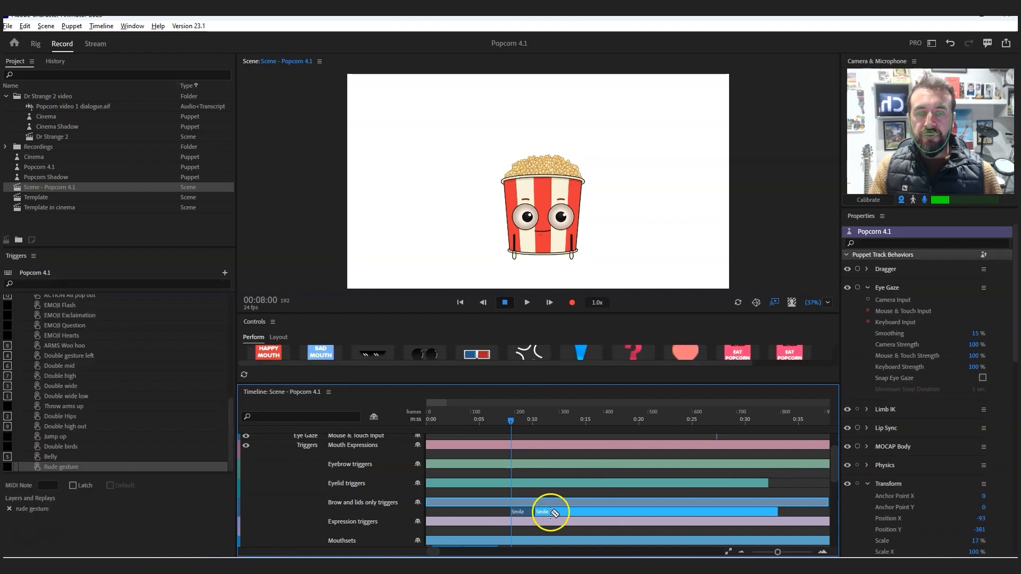
alt+click(643, 510)
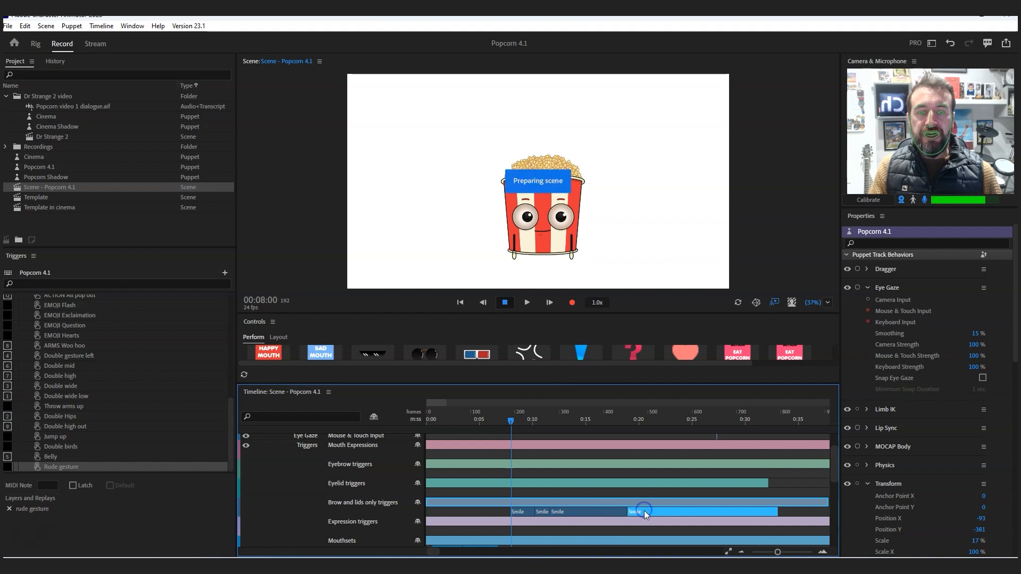
alt+click(729, 512)
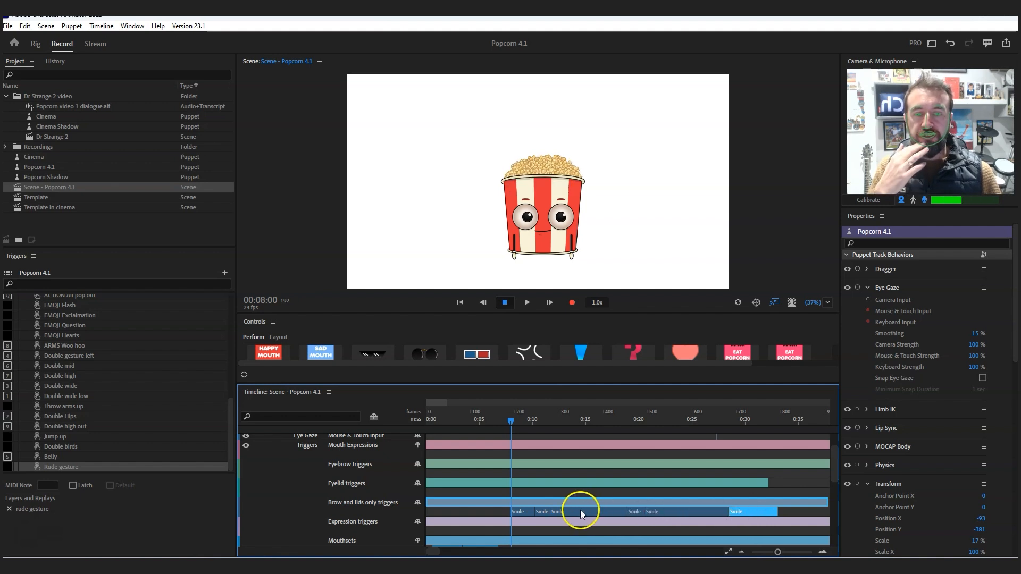
- Switch the second part of the Smile trigger to Blink 1, the fourth to Blink 2 and the last to Sad
right_click(544, 512)
click(573, 381)
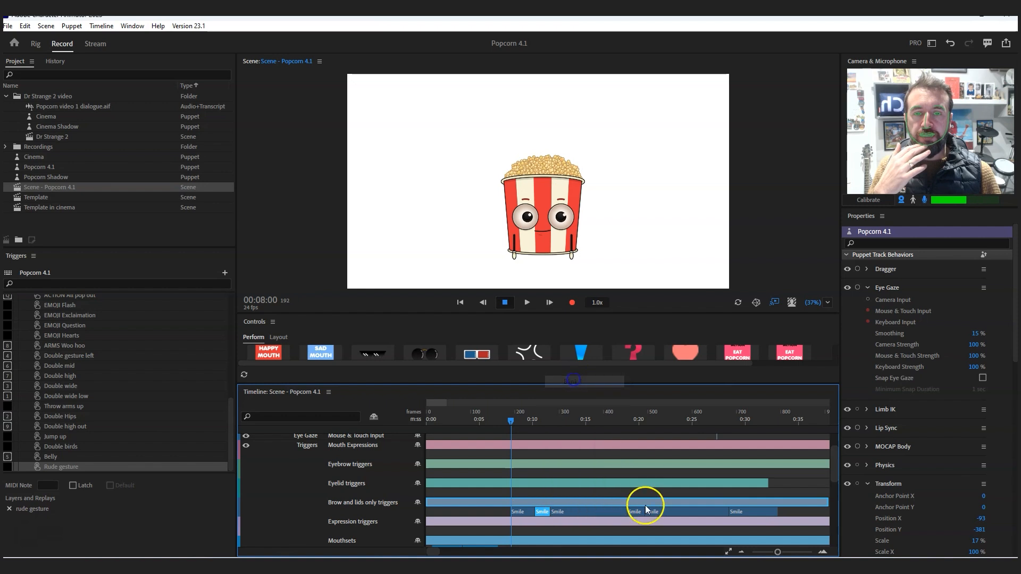
right_click(639, 511)
click(665, 394)
right_click(747, 511)
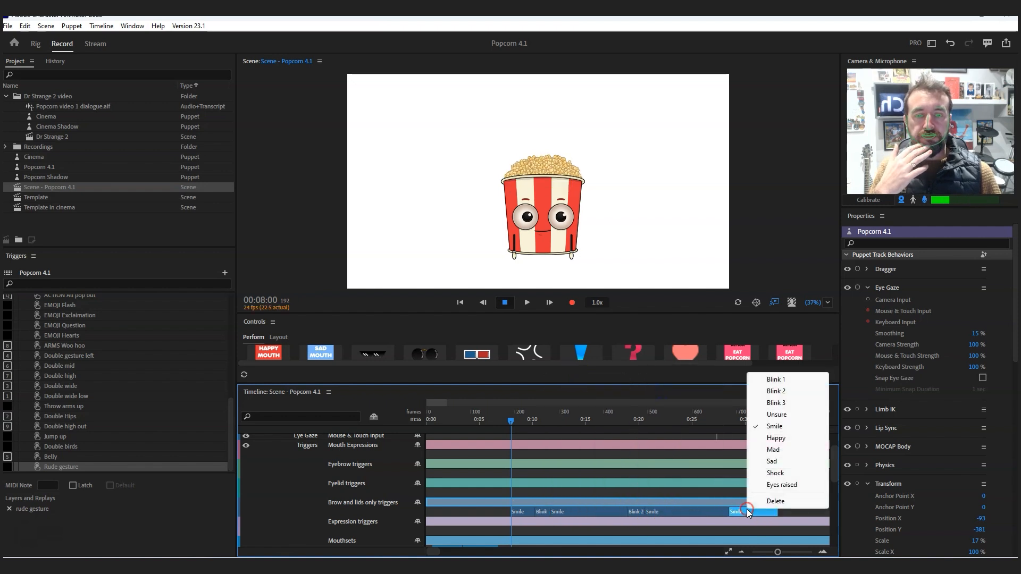
click(776, 462)
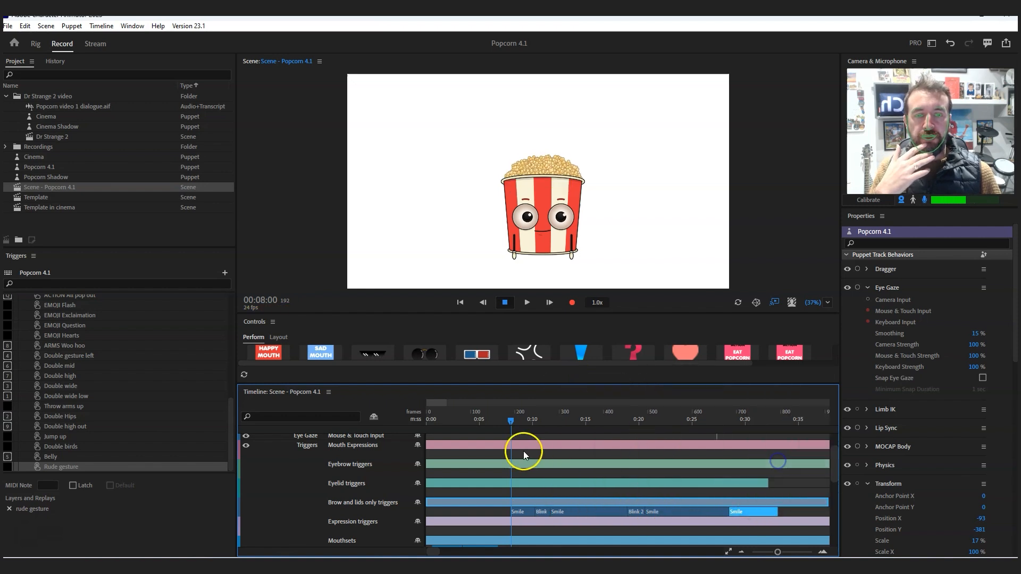
- Play the scene from just before the Smile trigger past the first blink to check the eye animation
click(506, 420)
click(532, 303)
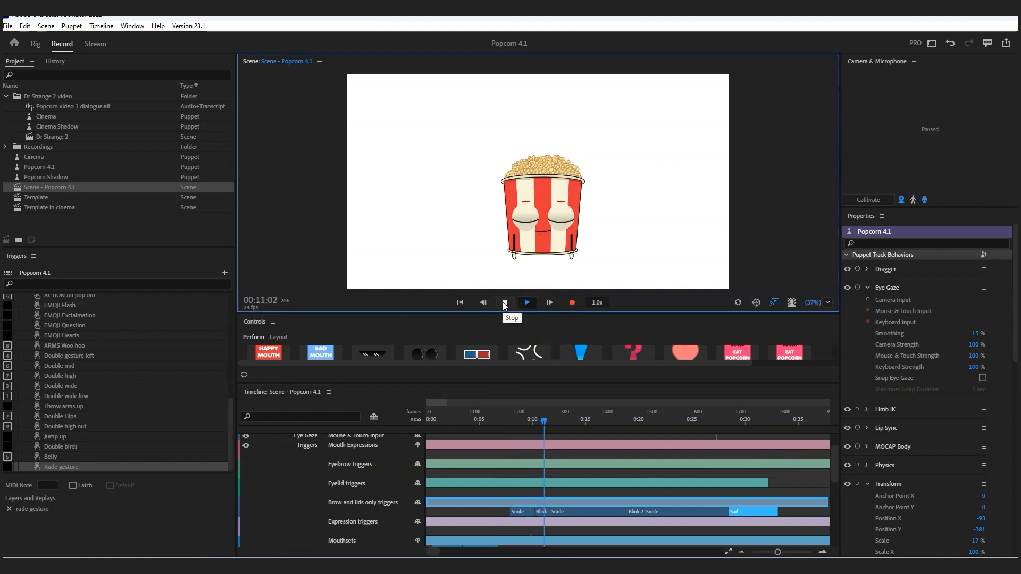
click(505, 304)
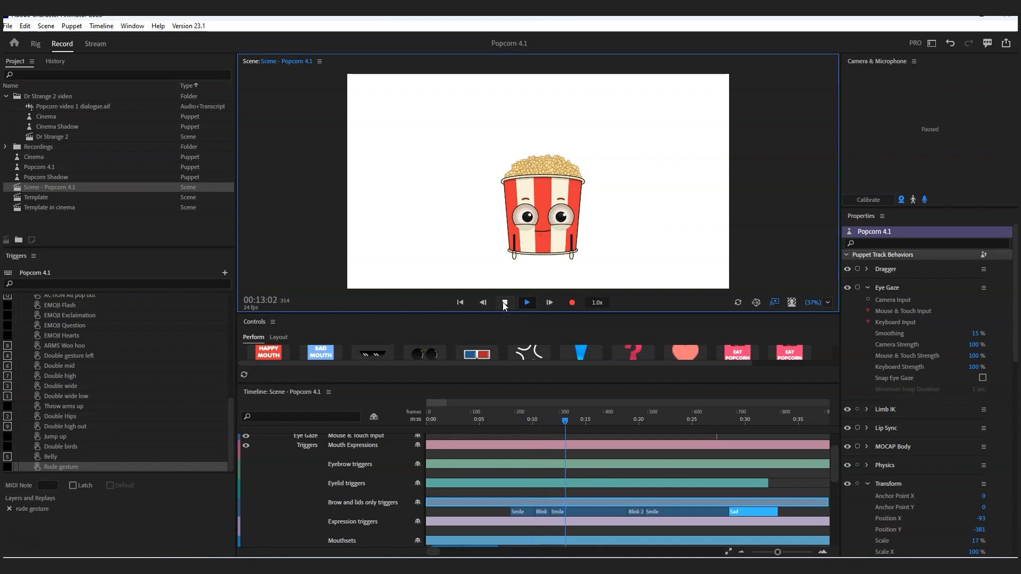
- Shorten both blinks by extending the Smile part after each one earlier, and move the playhead to 00:06:03
click(548, 511)
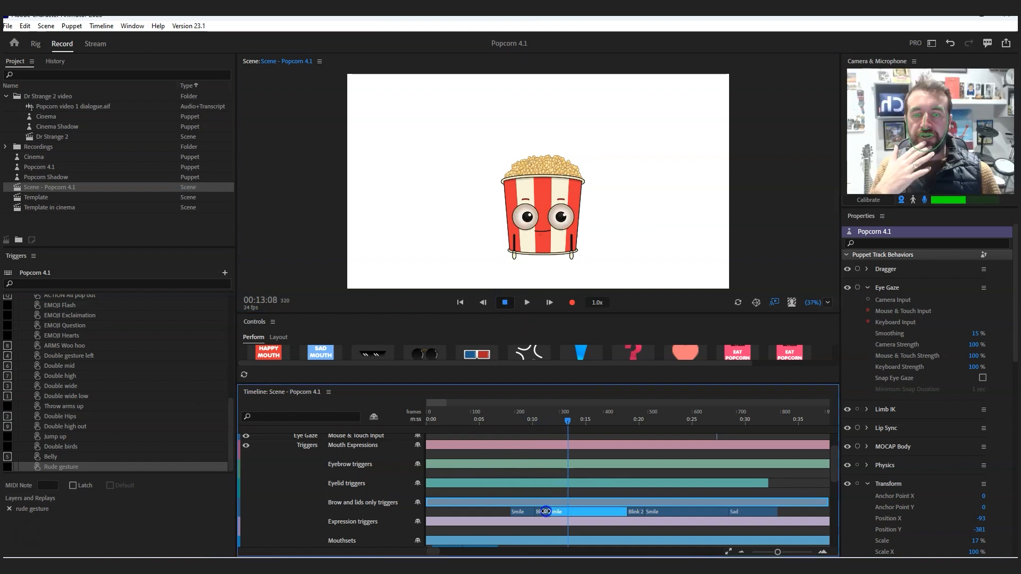
drag(543, 512, 639, 512)
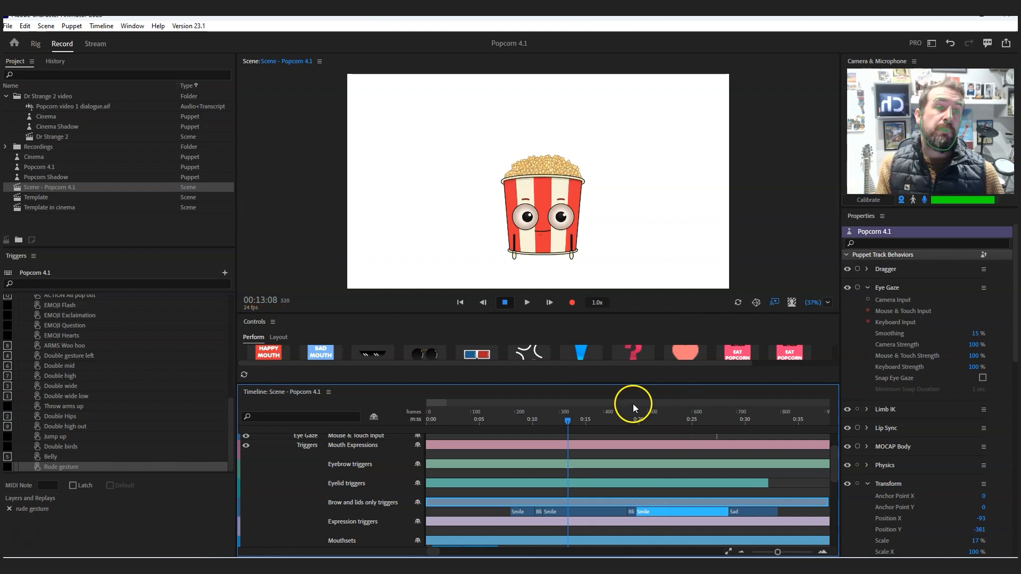
click(492, 417)
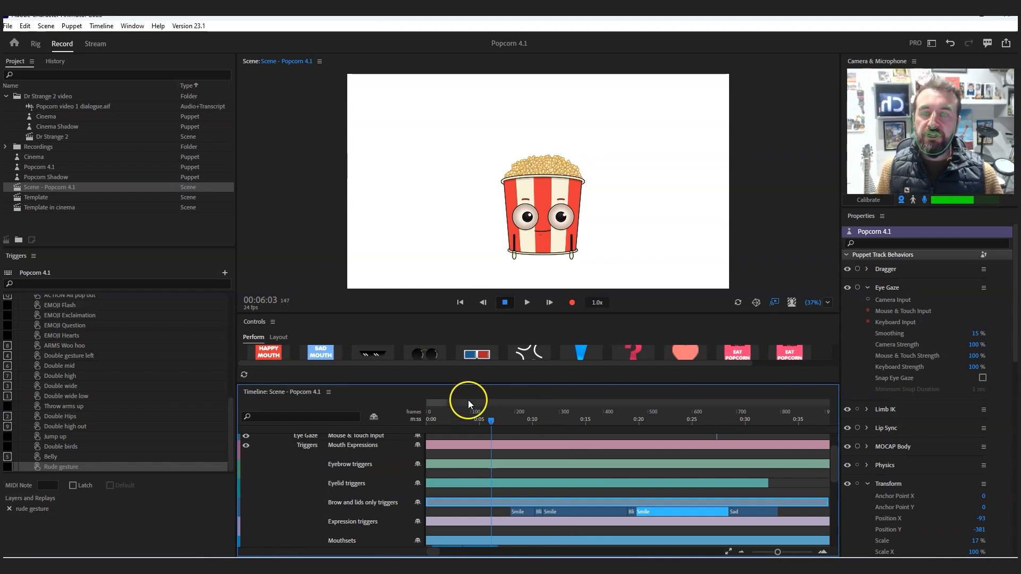
- Open the Template in cinema scene and enlarge the timeline until all its tracks fit
drag(468, 383, 472, 443)
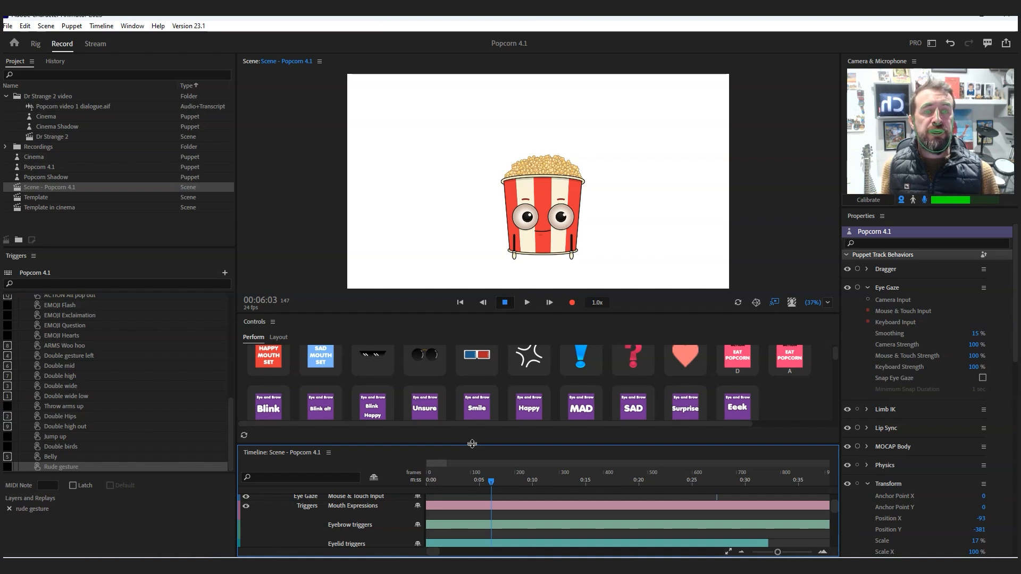
click(454, 444)
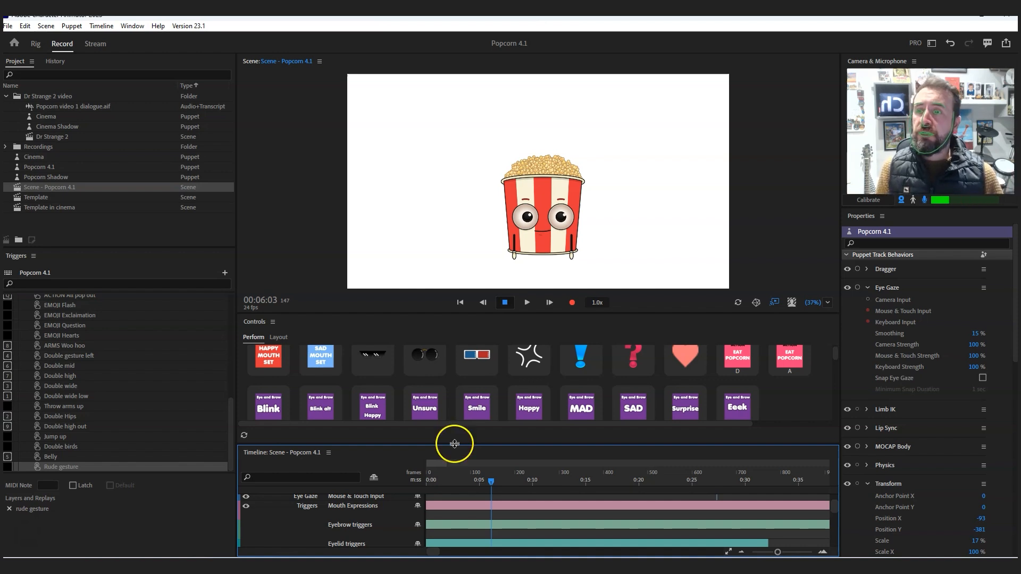
double_click(63, 205)
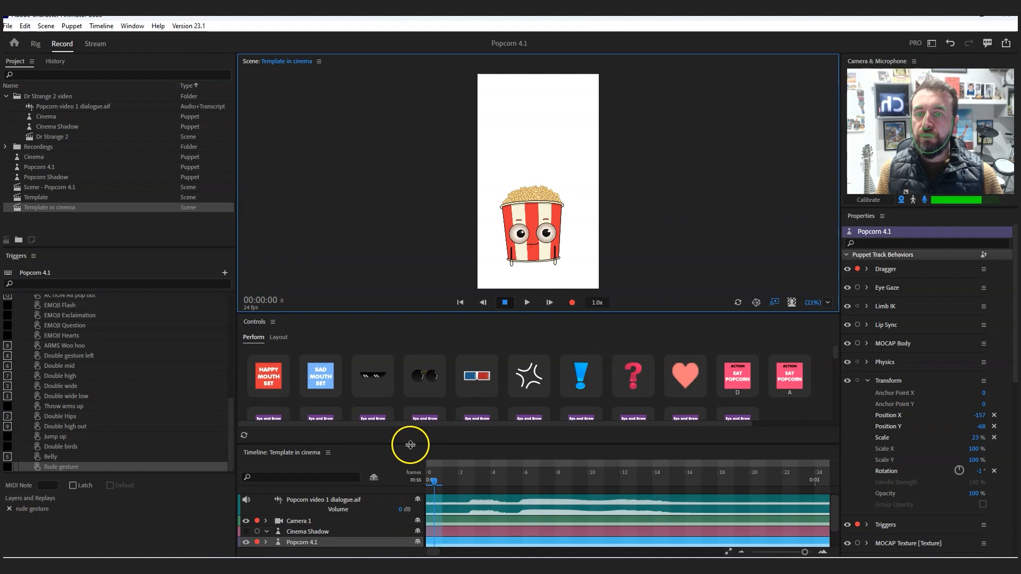
drag(410, 445, 417, 348)
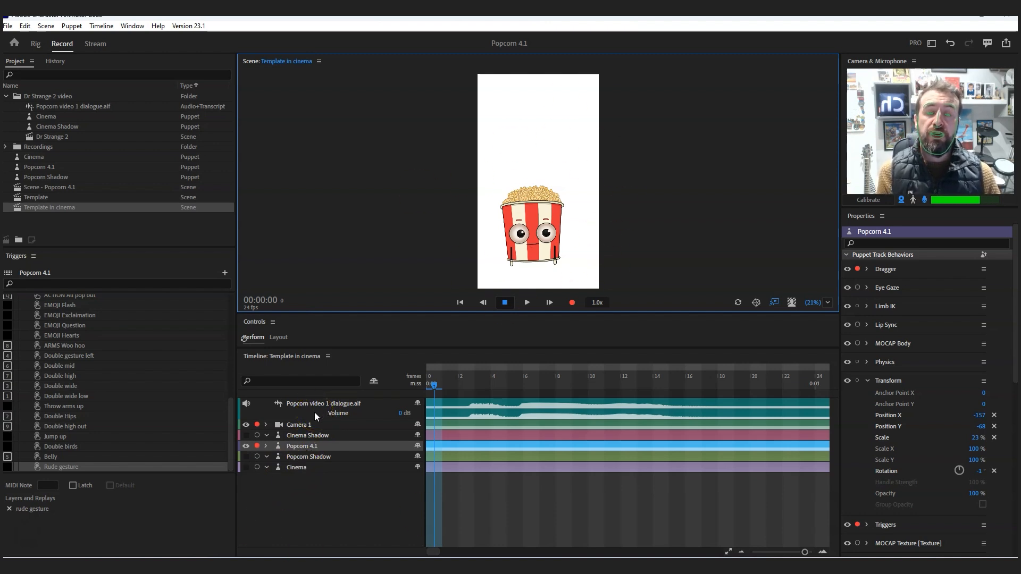
- Mute the Popcorn video 1 dialogue.aif track and unmute it again
click(246, 404)
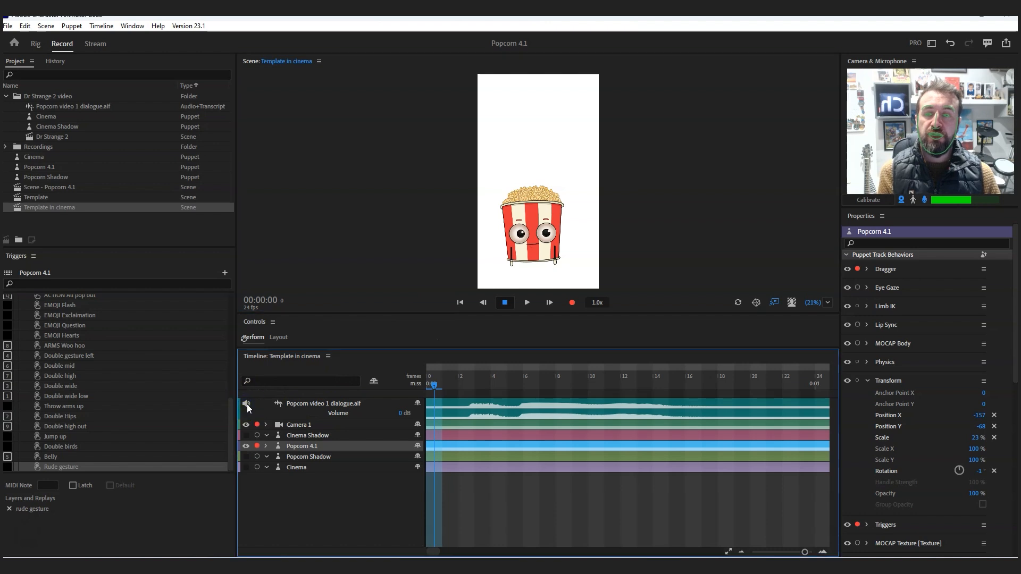
click(247, 404)
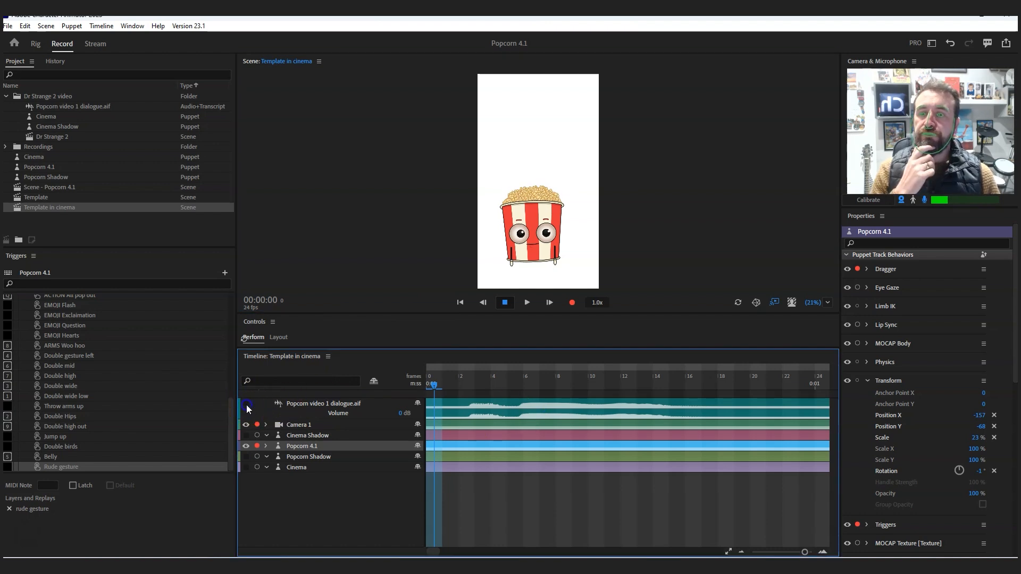
click(245, 405)
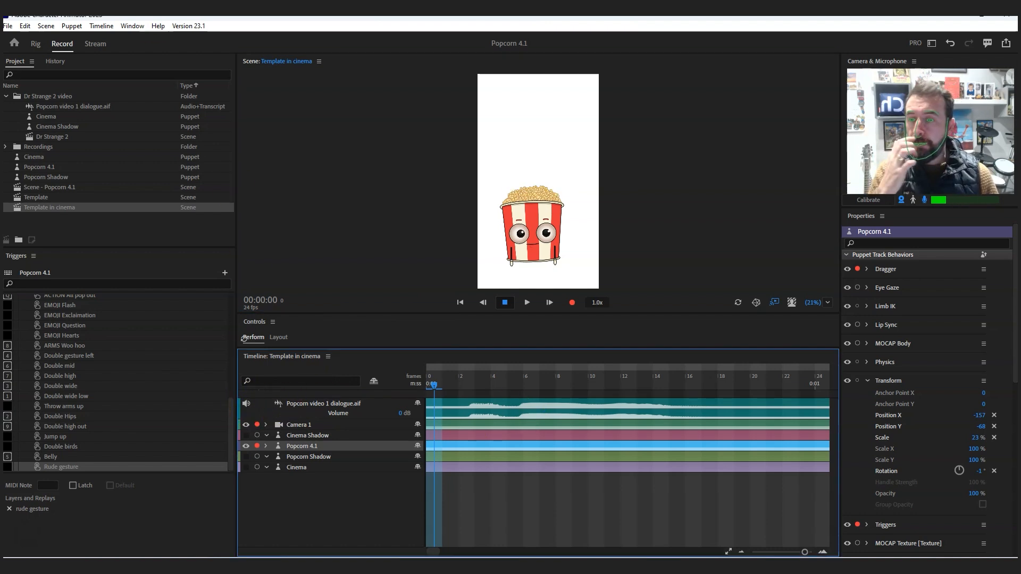
- Make the Popcorn Shadow and Cinema tracks visible in the scene
click(7, 26)
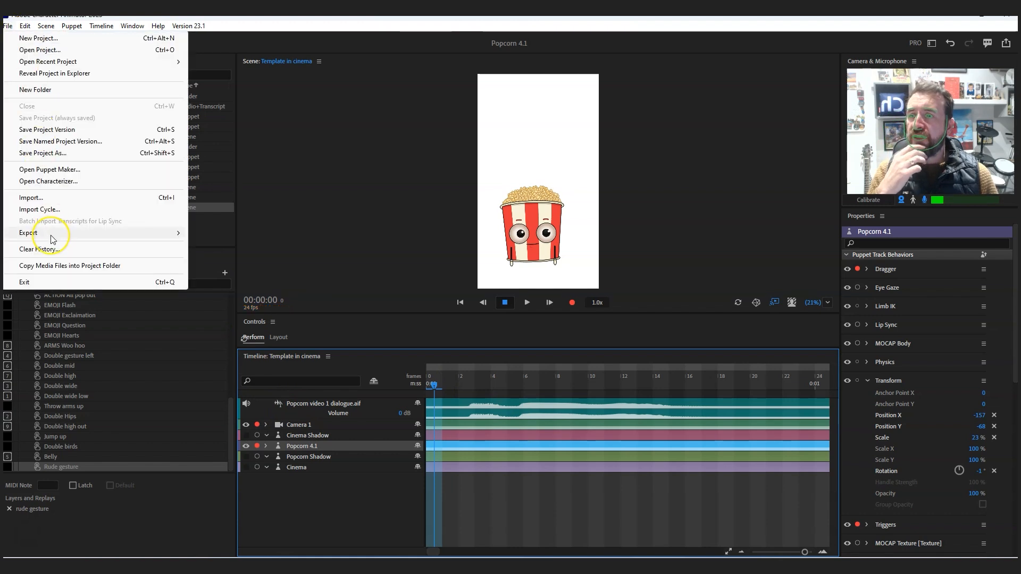
mouse_move(52, 236)
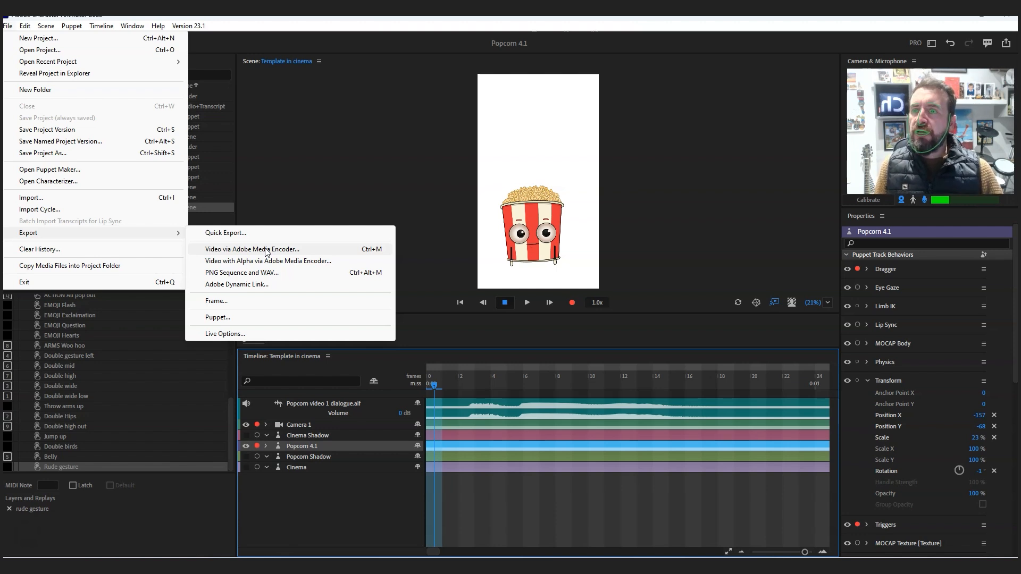
click(245, 457)
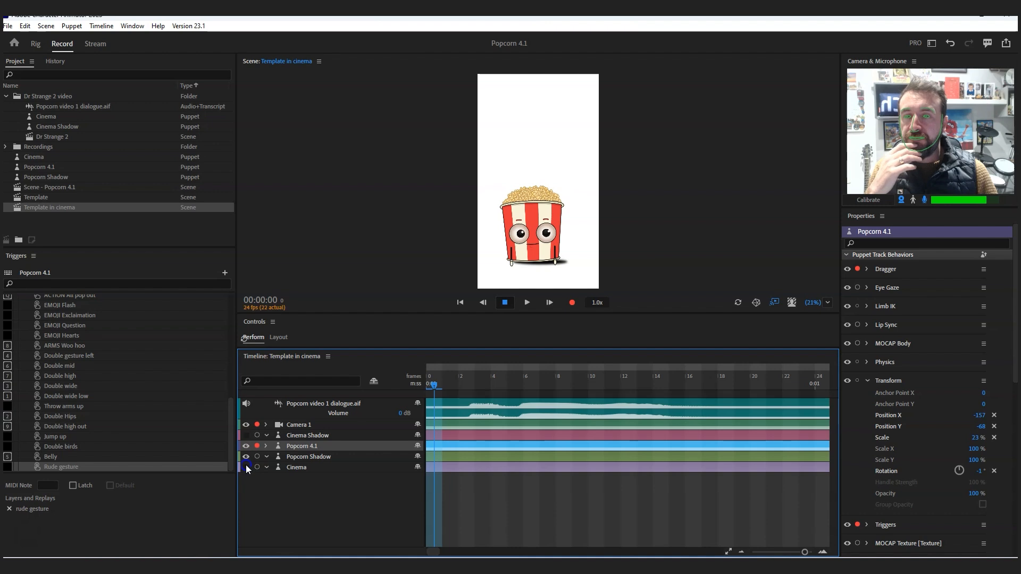
click(245, 466)
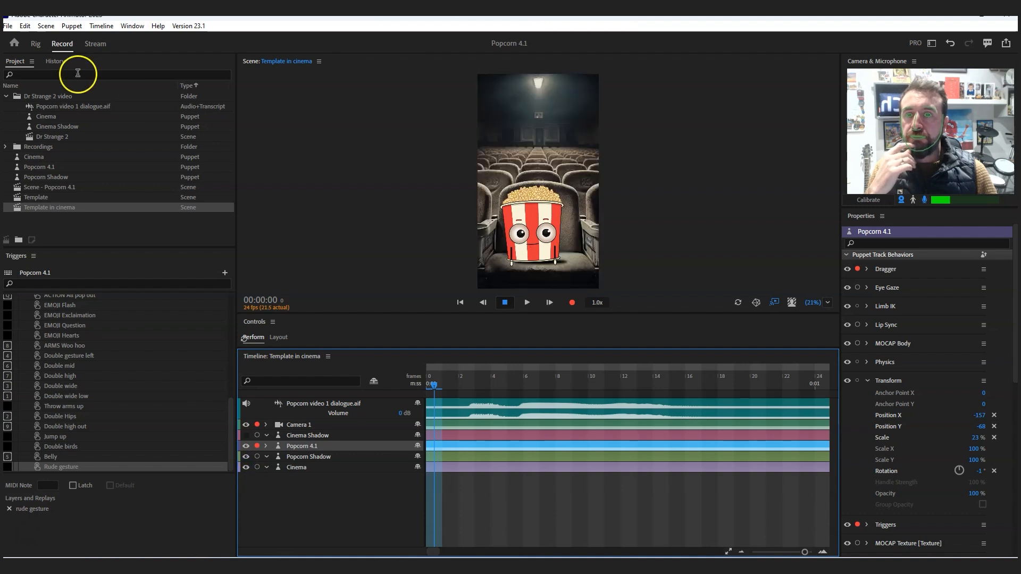
- Export the Template in cinema scene as video via Adobe Media Encoder, with sample popcorn.mp4 as the output file
click(8, 25)
mouse_move(46, 233)
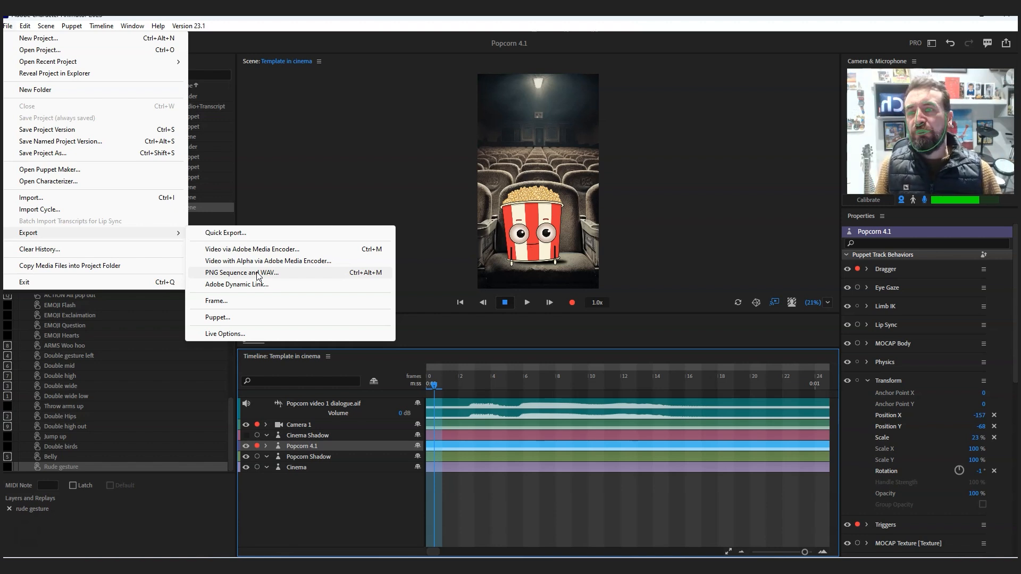
click(257, 288)
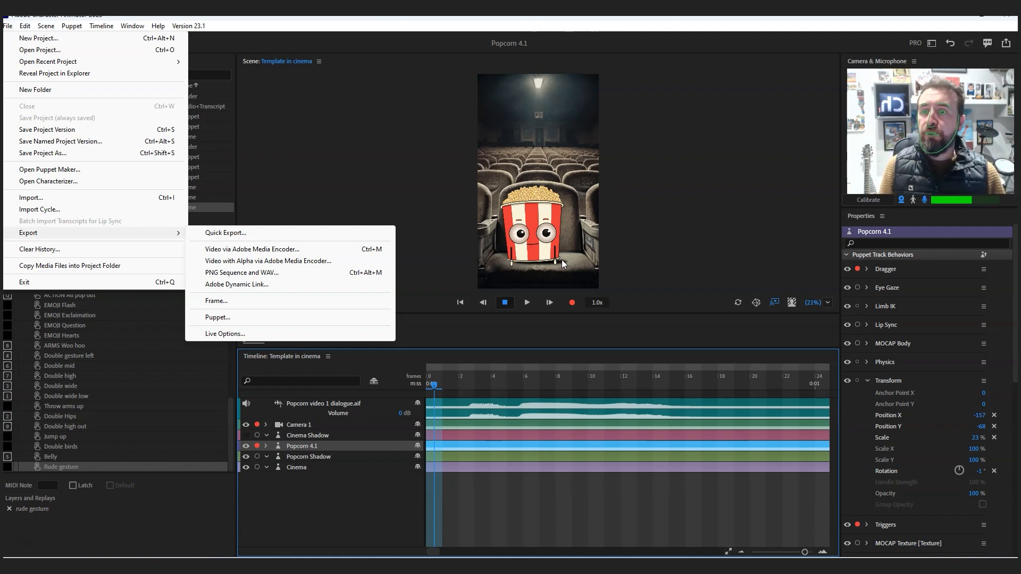
click(261, 254)
click(353, 164)
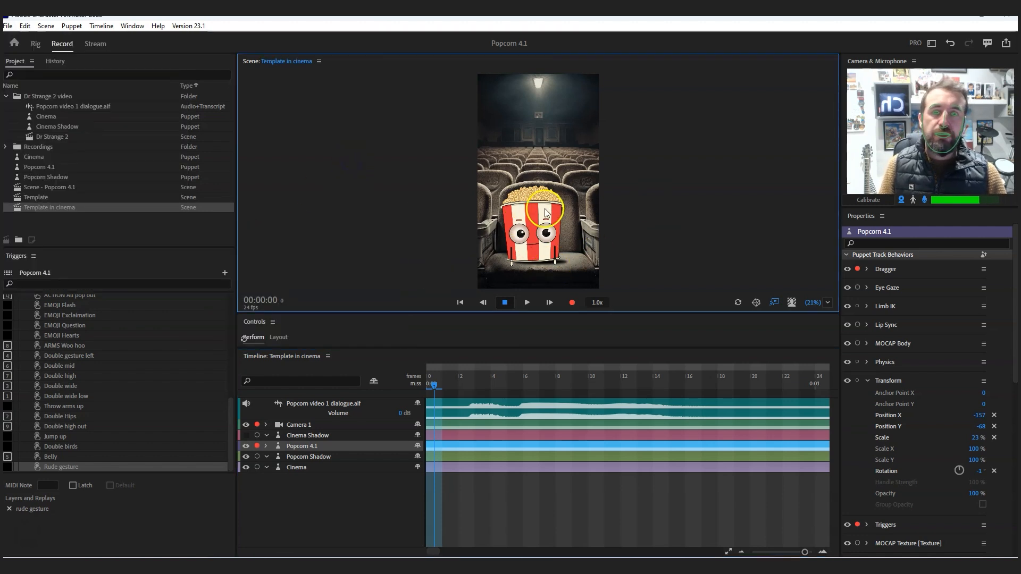
click(8, 26)
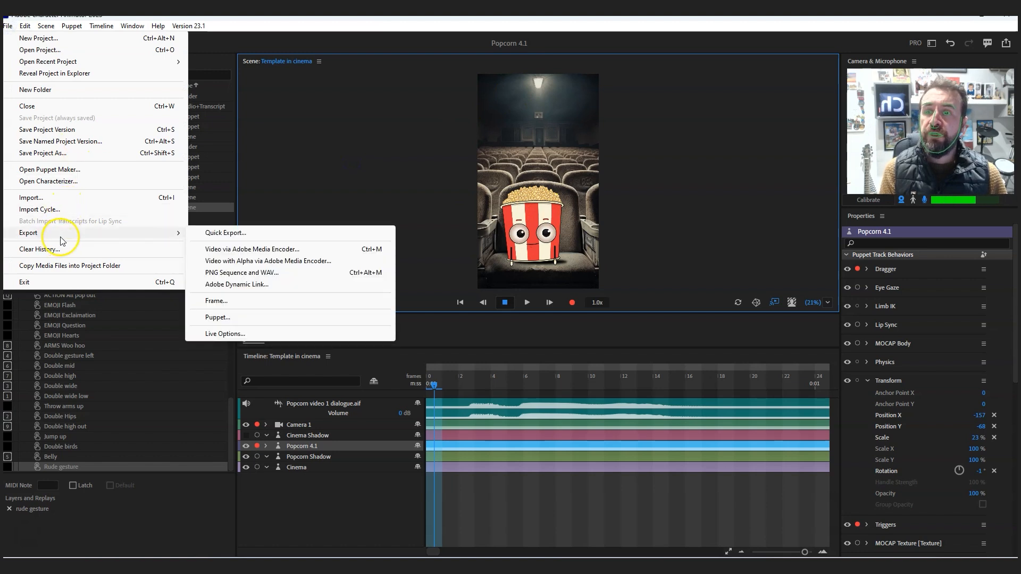
click(260, 250)
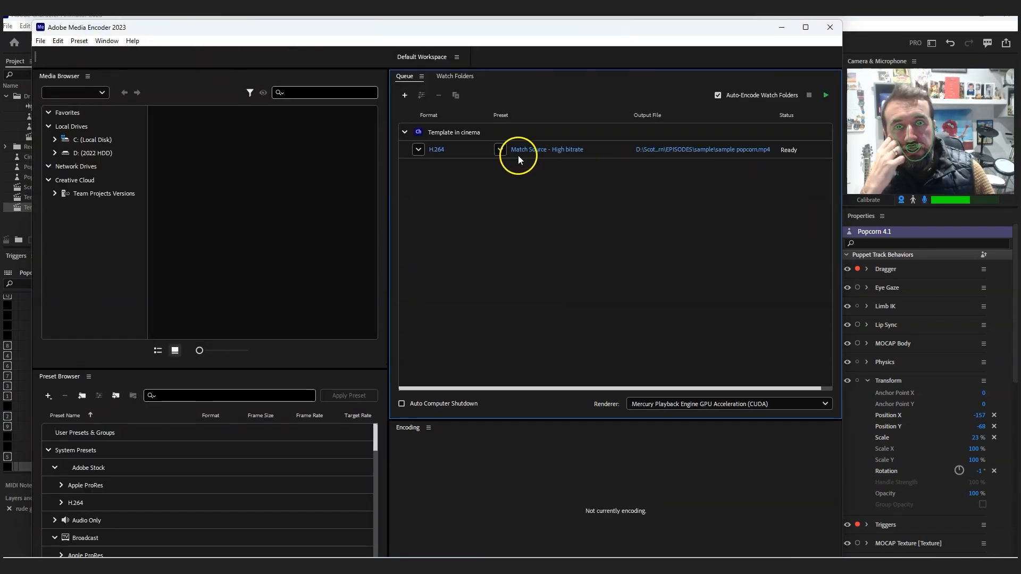
- Examine the format and preset choices for the queued Template in cinema export, leaving H.264 and Match Source - High bitrate selected
mouse_move(554, 151)
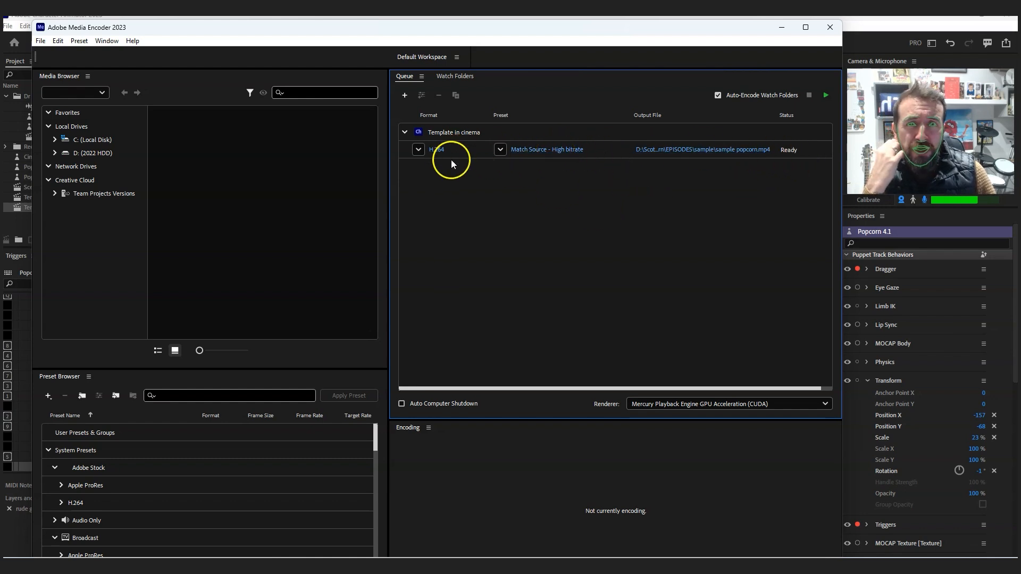
click(419, 150)
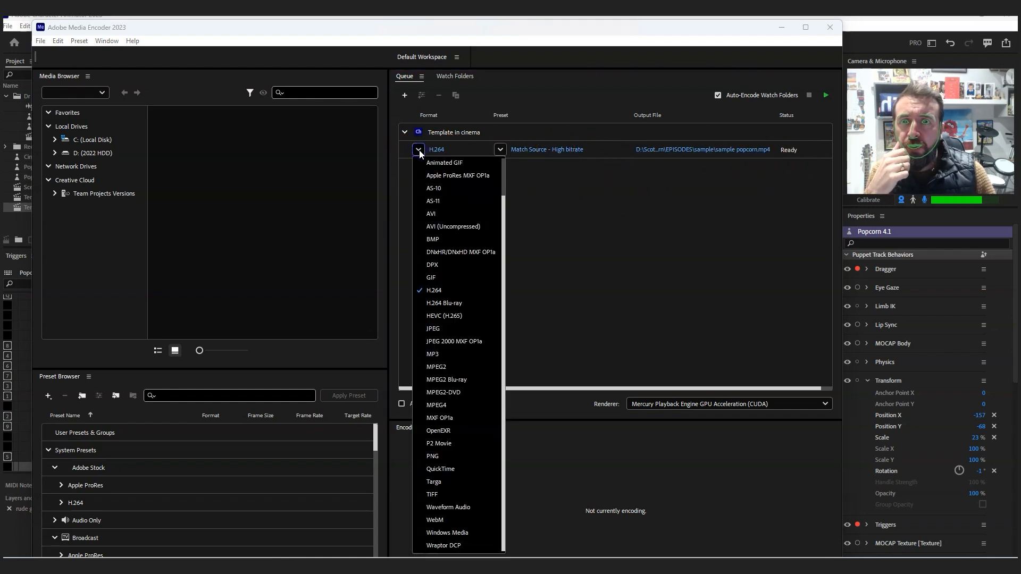
click(484, 148)
click(500, 150)
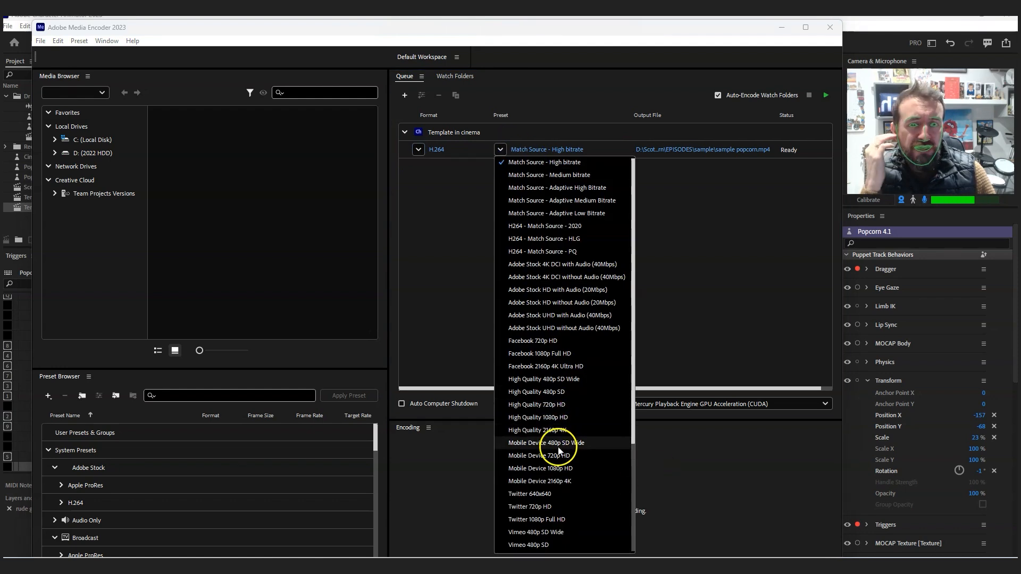
click(694, 231)
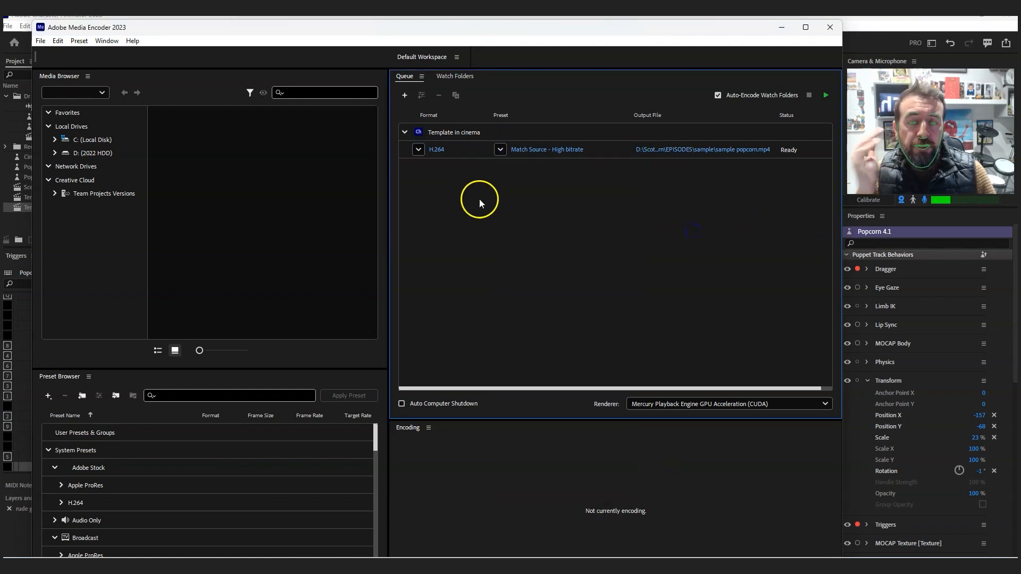
click(813, 150)
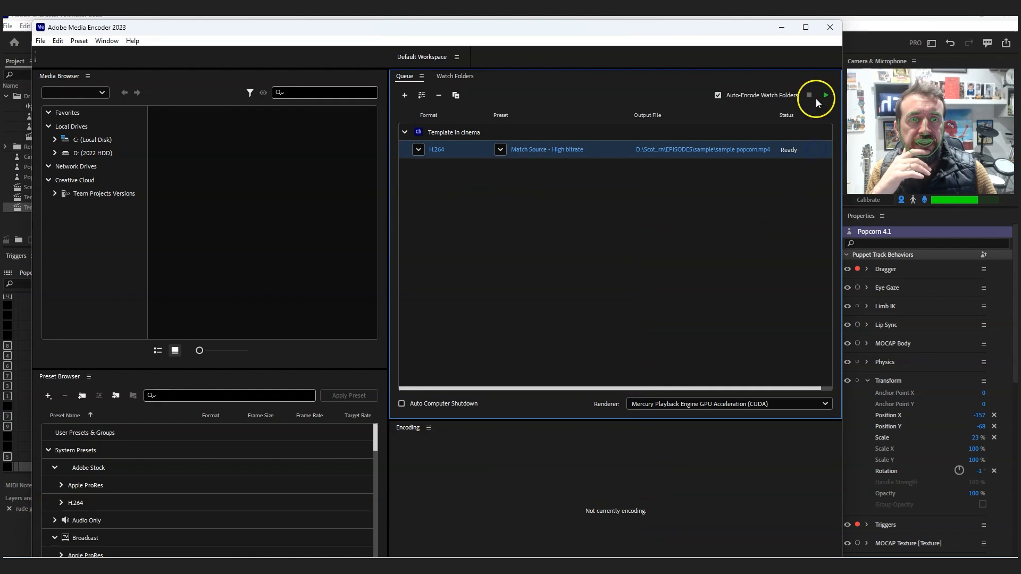
- Switch back to Character Animator and run a Quick Export of the Template in cinema scene with the High Quality (larger file) preset
click(780, 27)
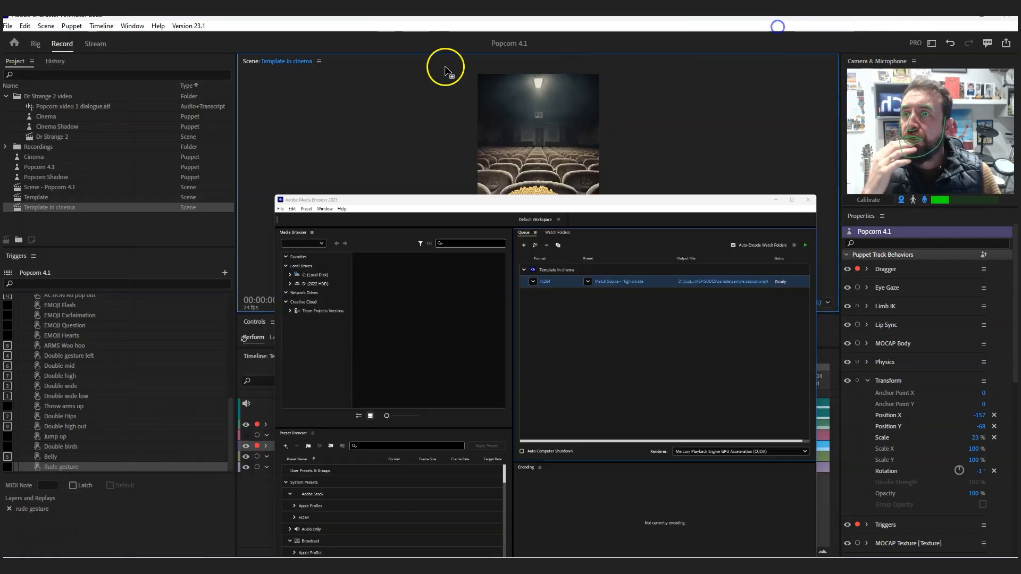
click(7, 26)
mouse_move(63, 232)
click(247, 232)
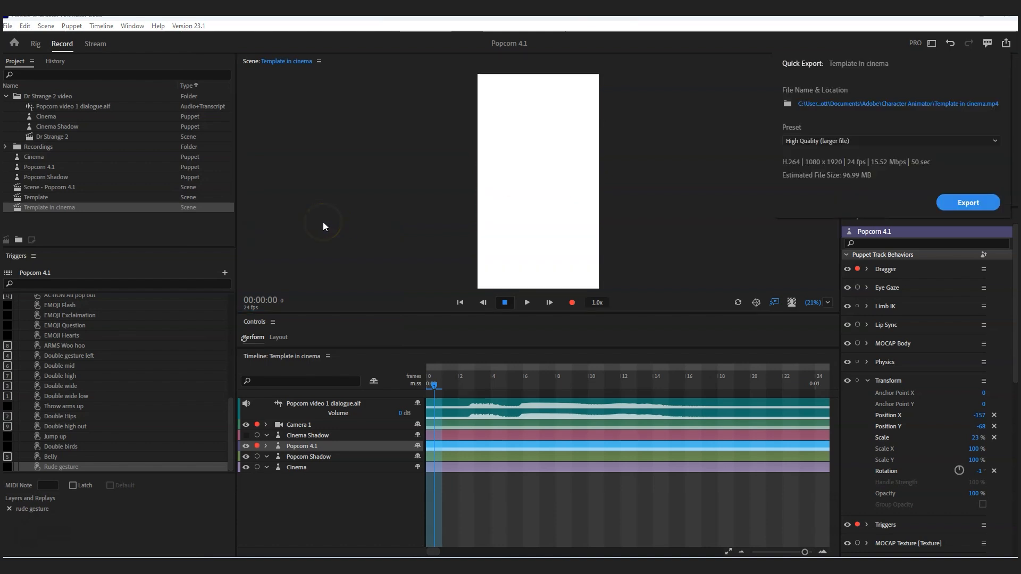
click(883, 140)
click(811, 151)
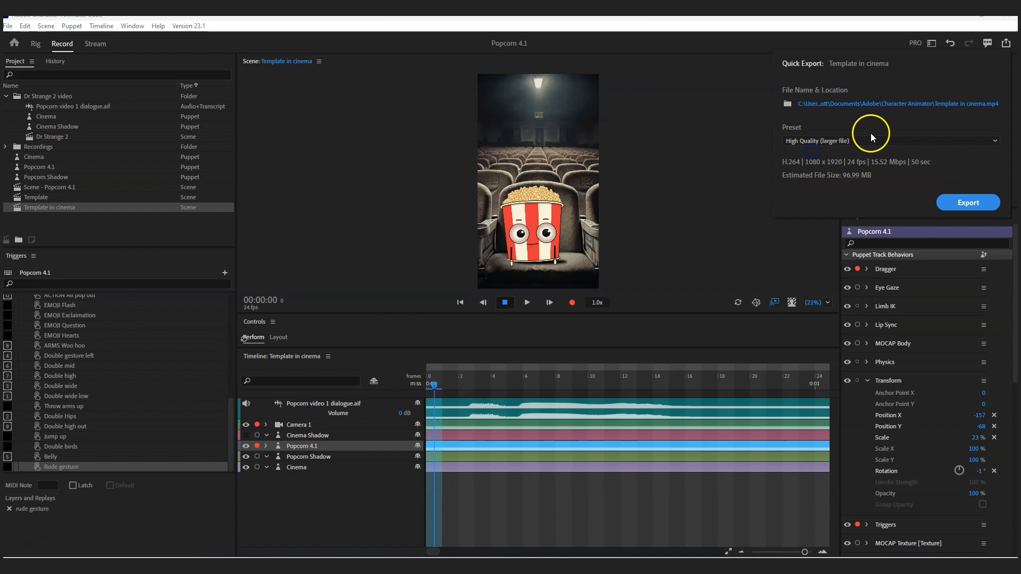
click(853, 104)
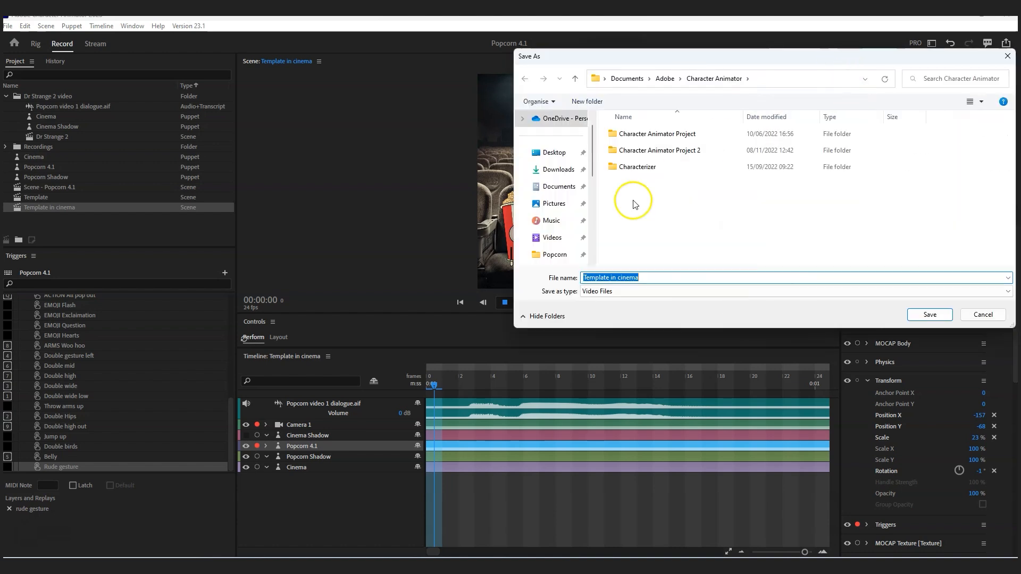
click(1008, 55)
click(958, 201)
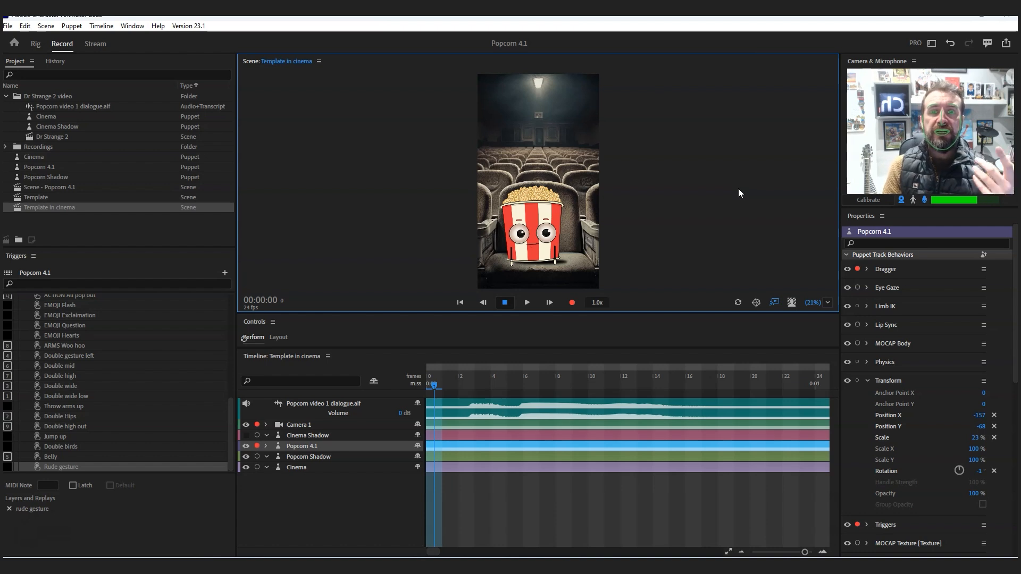
- Import the What could popcorn watch next artwork and add it as the uppermost track of the Template in cinema scene
click(438, 547)
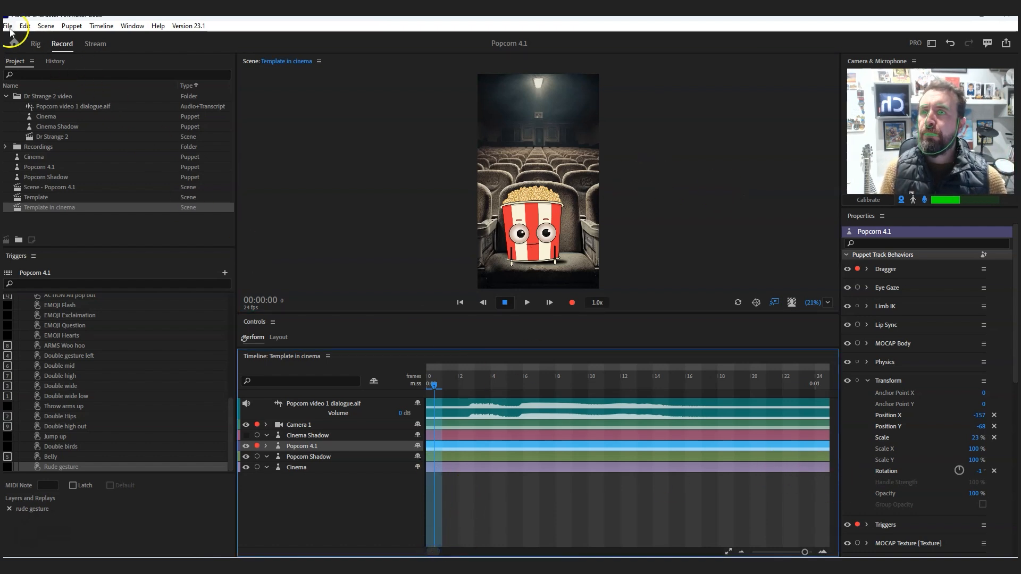
click(472, 371)
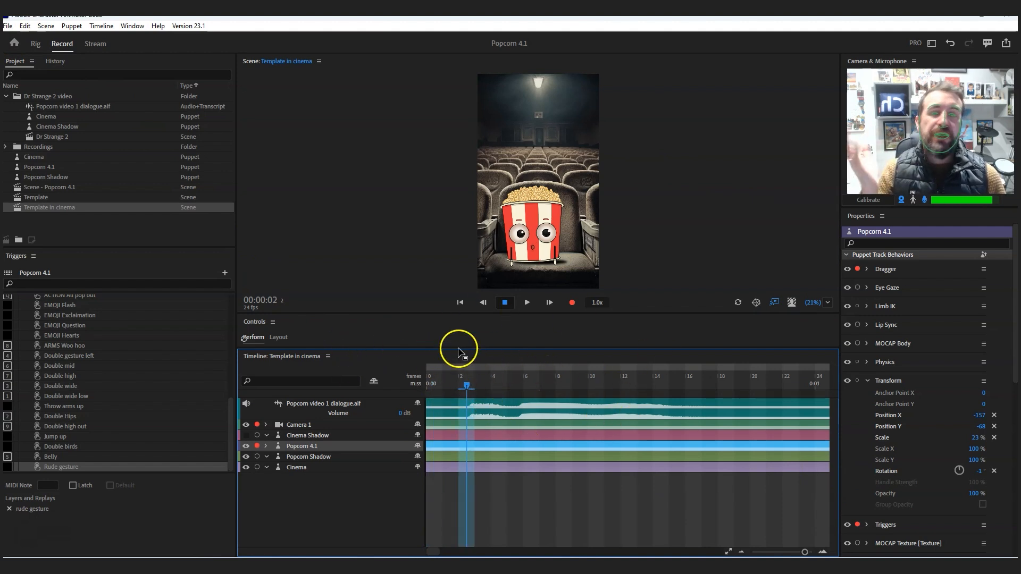
drag(228, 422, 229, 305)
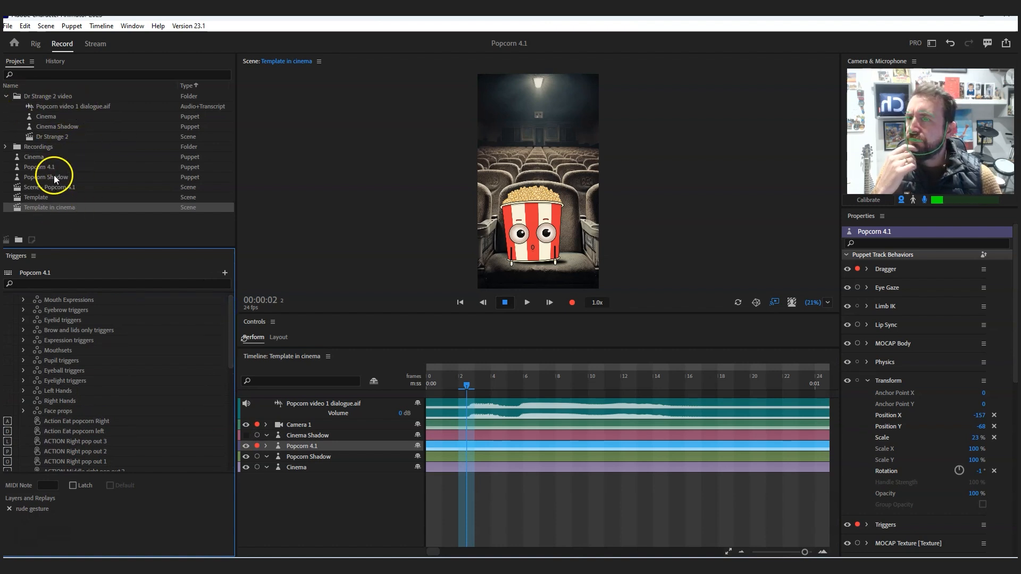
key(ctrl+i)
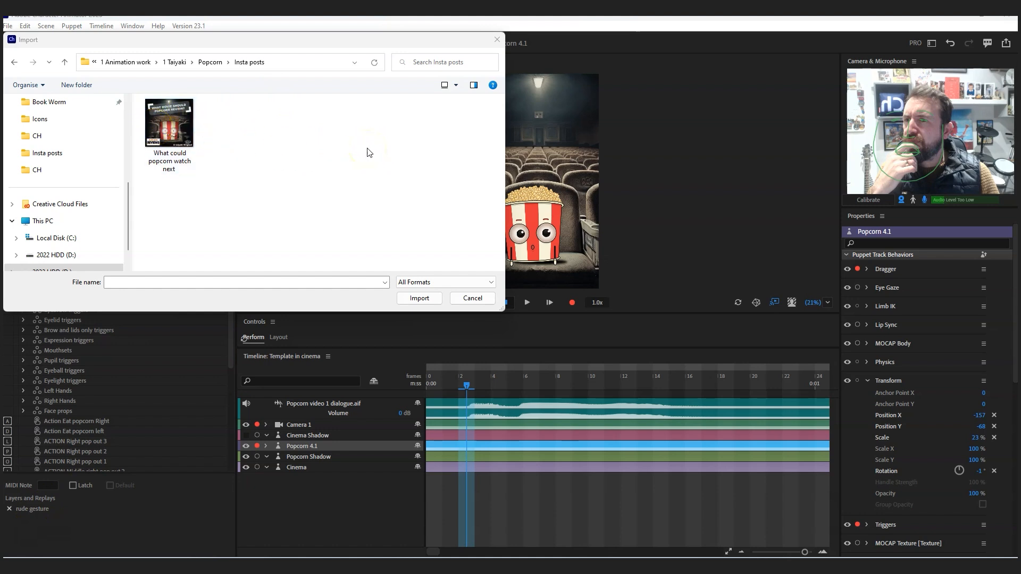
click(169, 128)
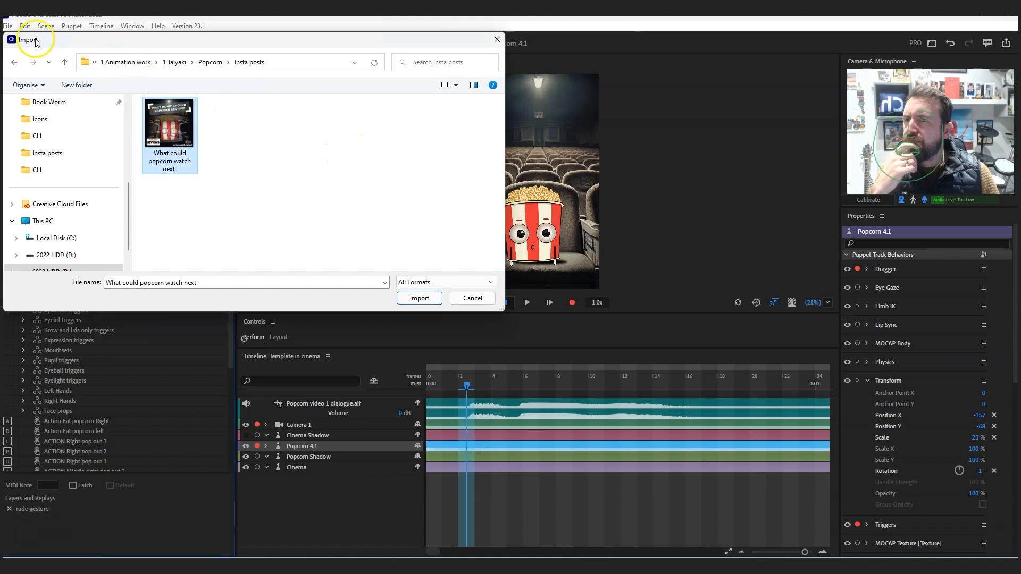
click(419, 298)
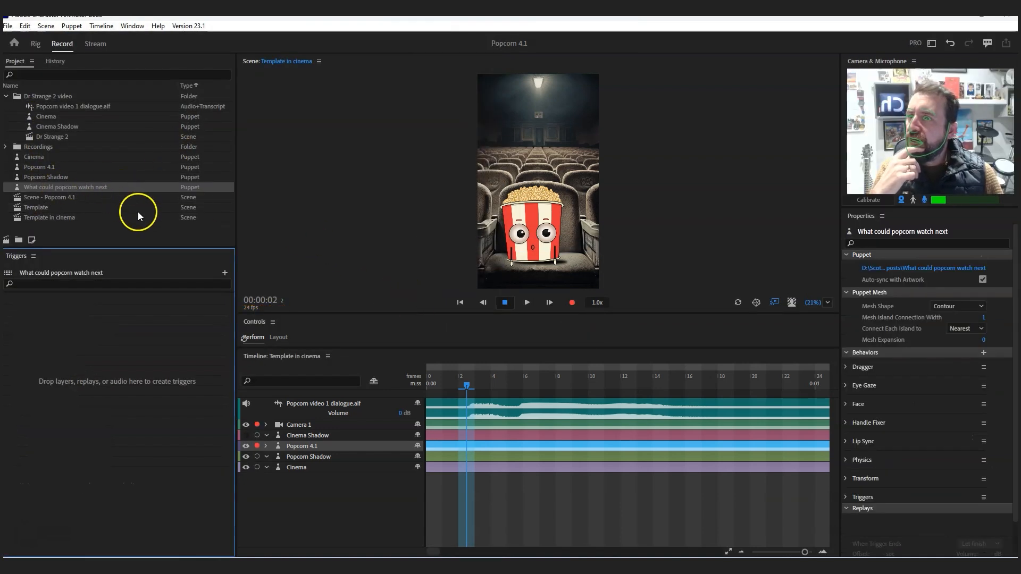
drag(60, 187, 335, 404)
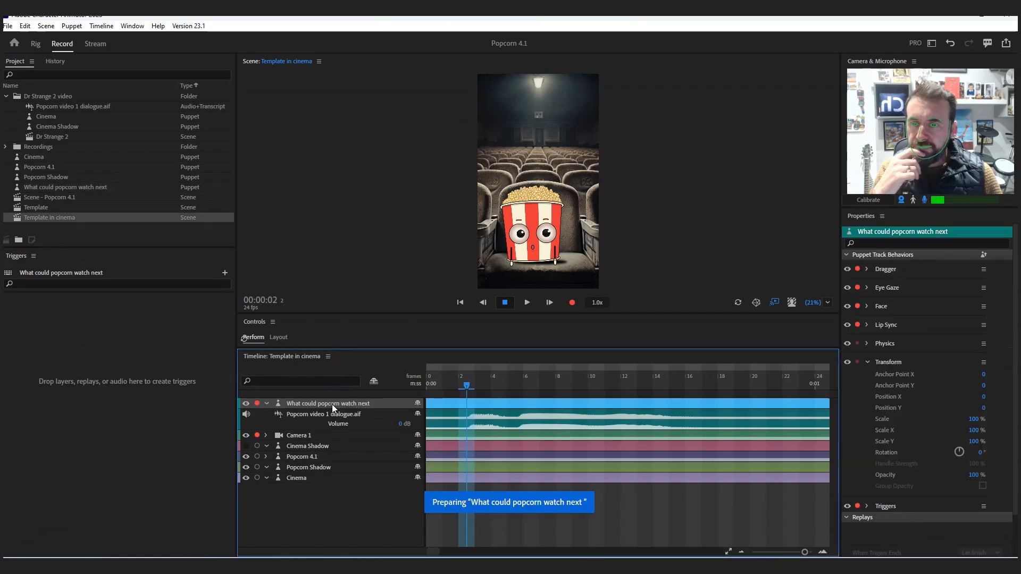
click(428, 403)
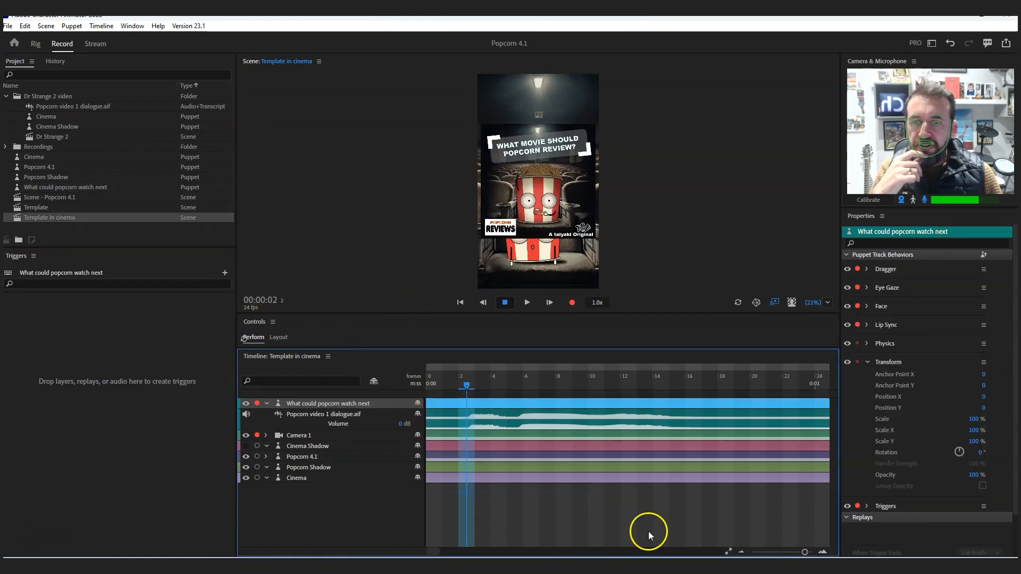
- Make the What could popcorn watch next clip start at about frame 16 on the timeline
drag(805, 552, 793, 554)
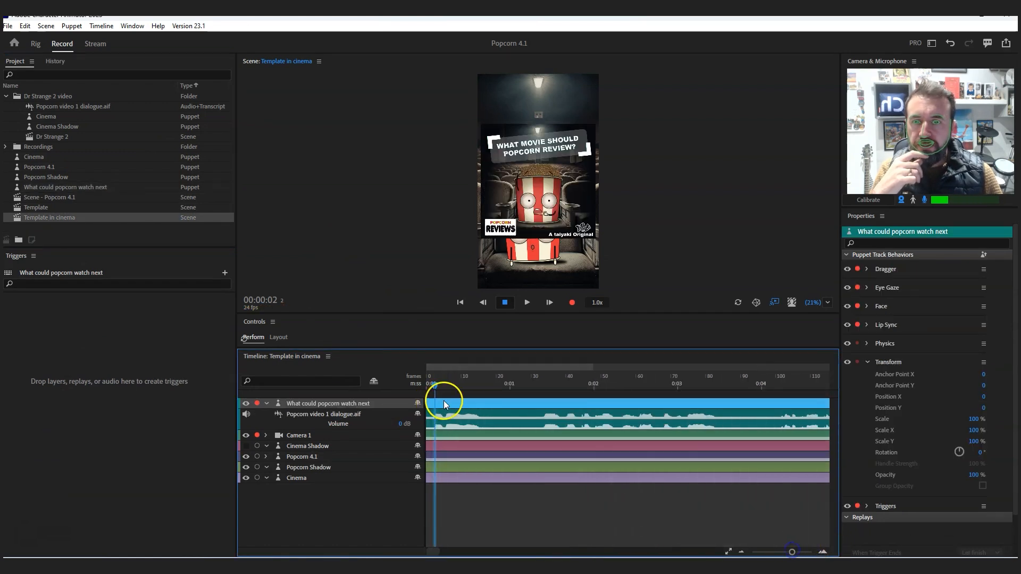
drag(431, 404, 489, 413)
drag(466, 414, 515, 404)
- Split the What could popcorn watch next clip at frame 26 and delete the part after the split
click(519, 382)
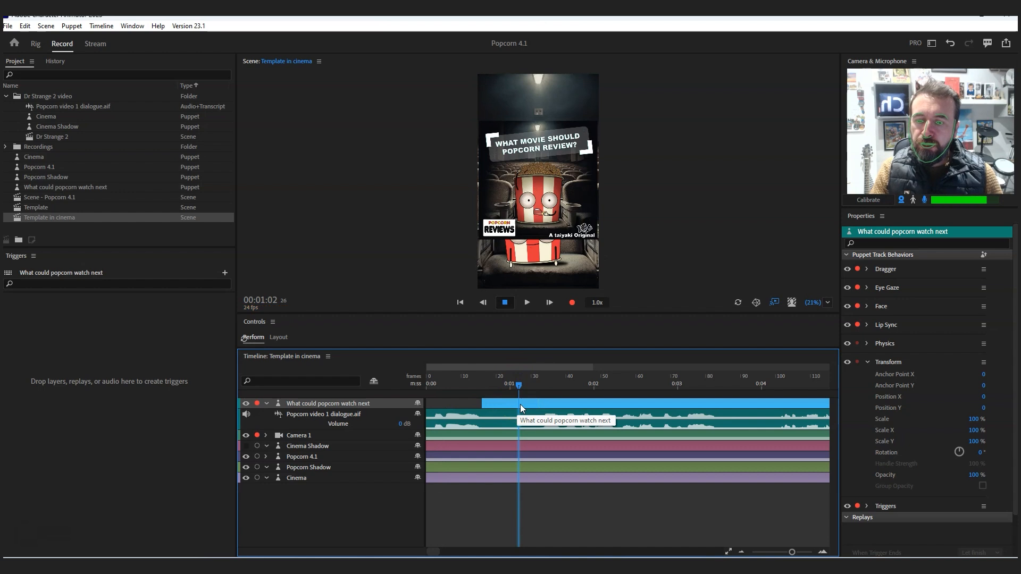
key(ctrl+shift+d)
click(530, 404)
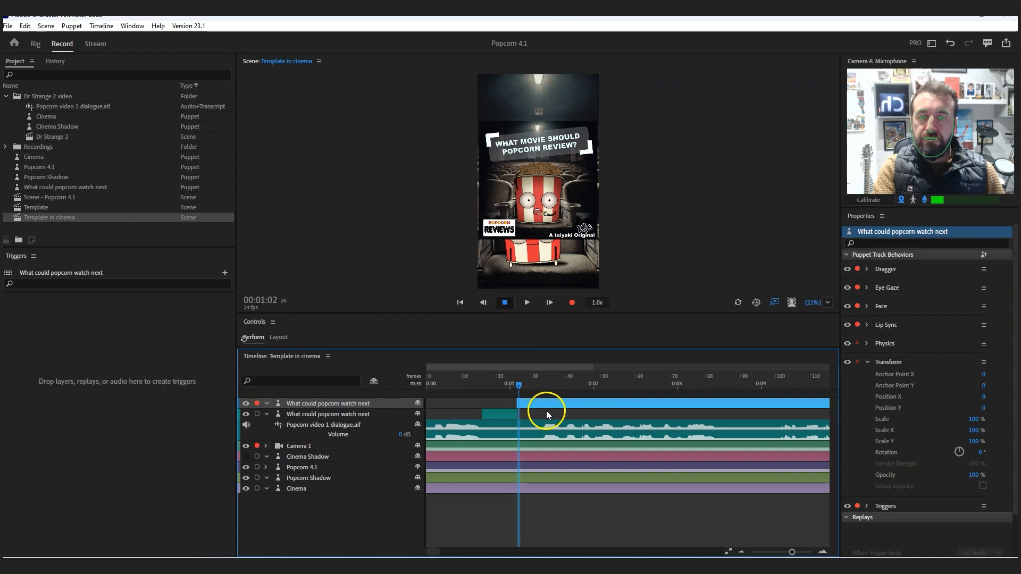
click(545, 412)
click(542, 402)
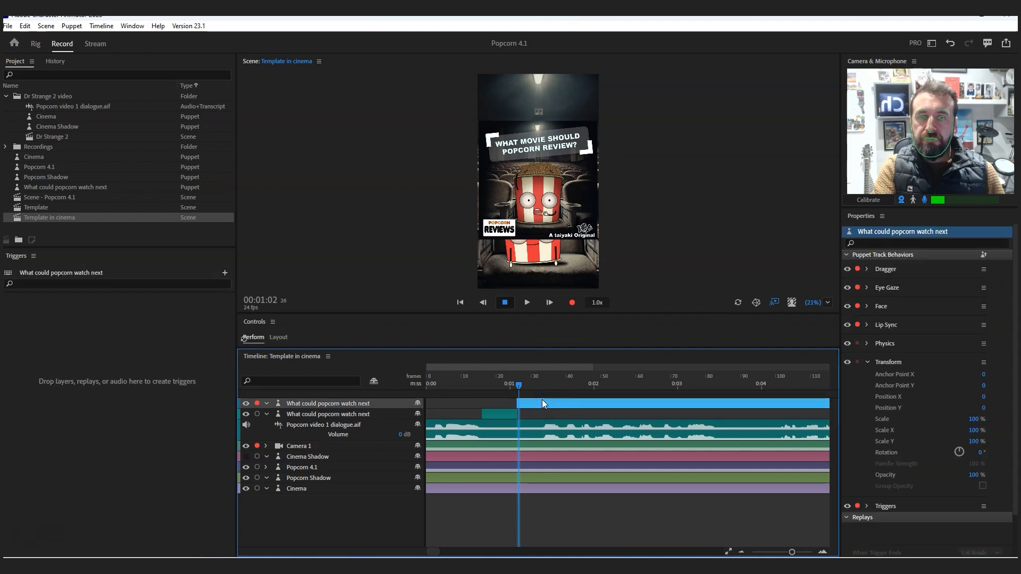
key(Delete)
click(504, 403)
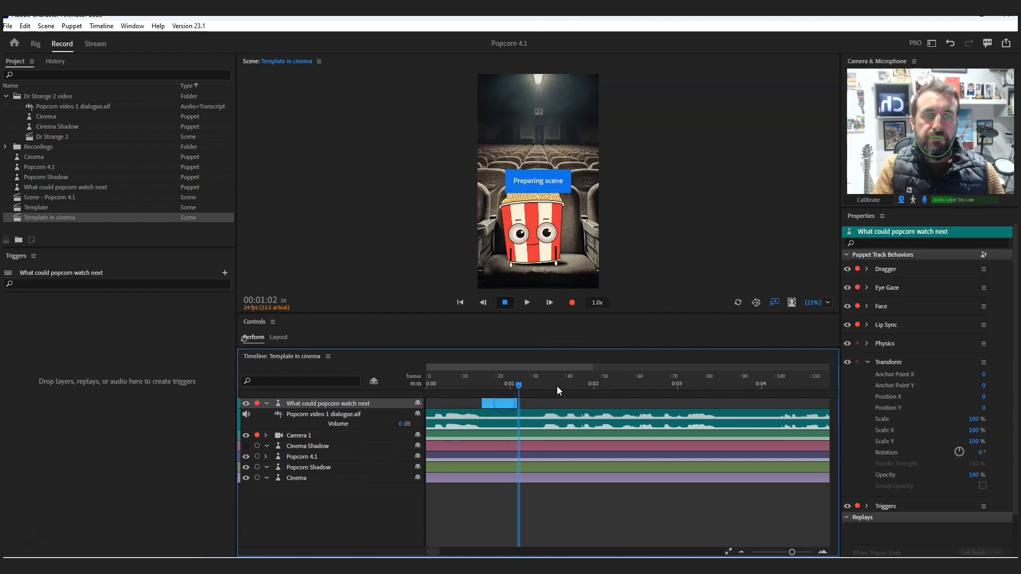
- Scale the What could popcorn watch next clip up to about 288% and scrub the timeline to preview it
drag(971, 422, 983, 419)
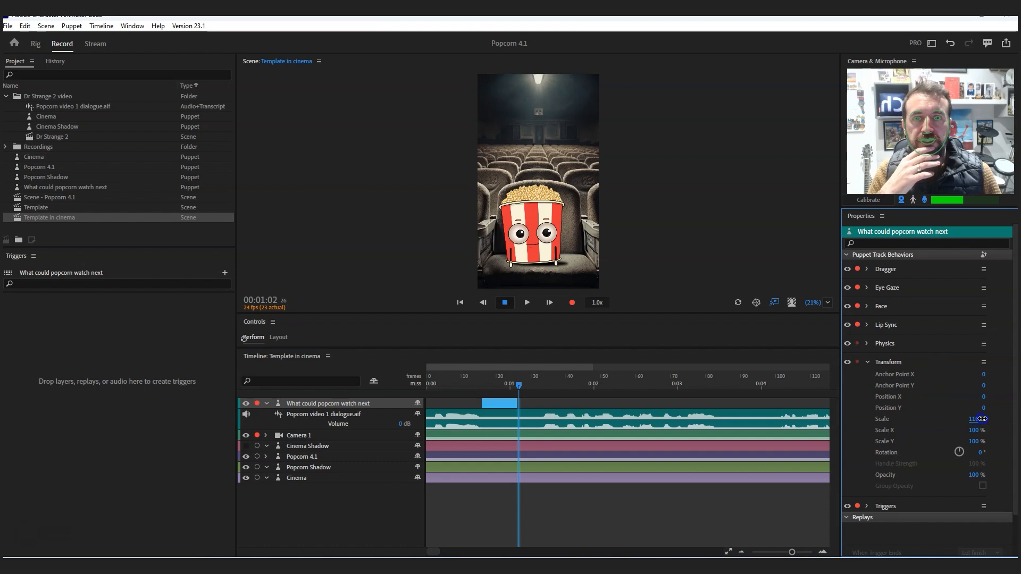
click(502, 386)
click(506, 405)
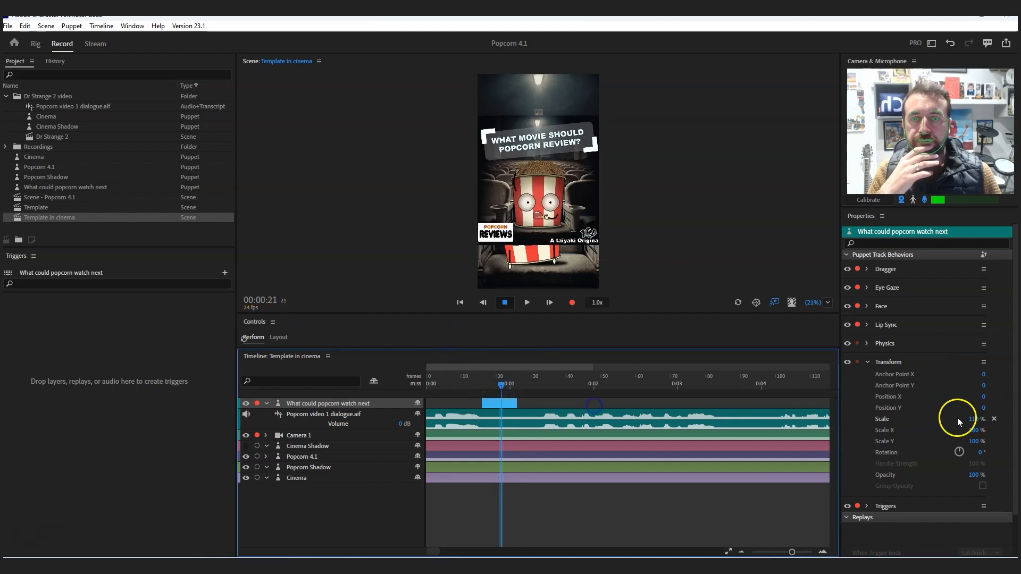
drag(976, 423, 711, 278)
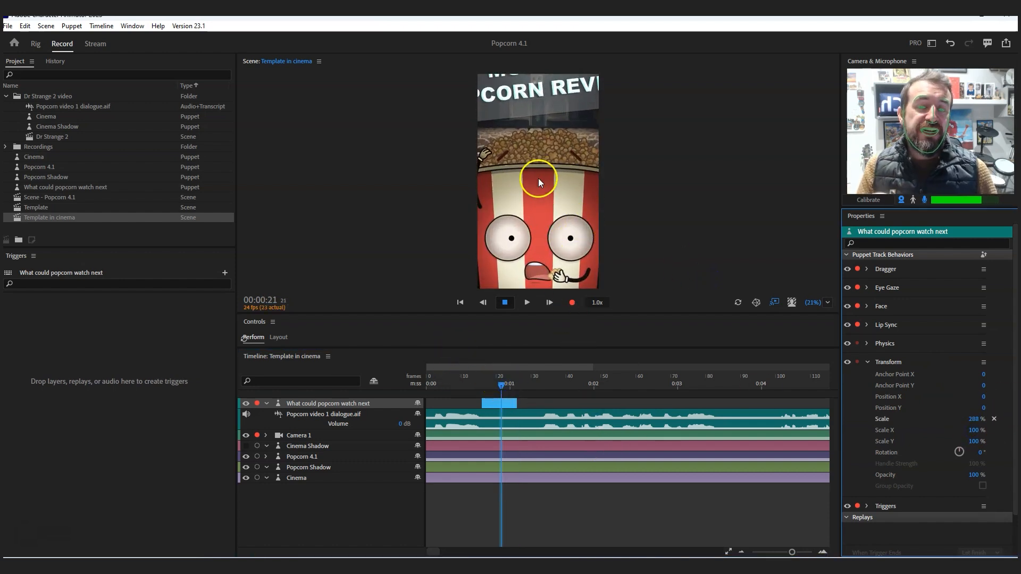
drag(449, 384, 504, 388)
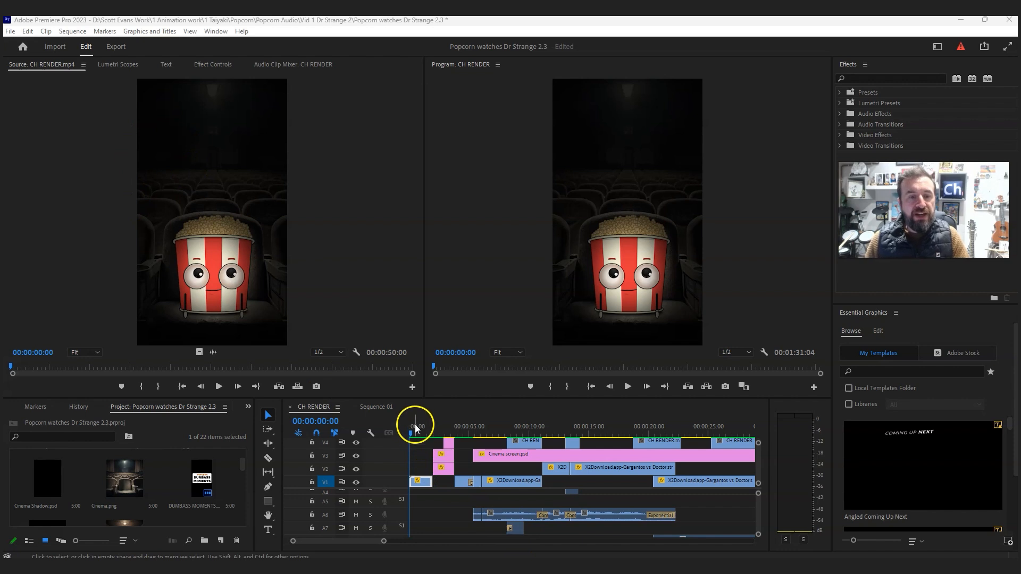
- Scrub through the opening of the CH RENDER sequence and view Cinema screen.psd in the Source monitor
drag(417, 426, 462, 430)
drag(554, 427, 441, 429)
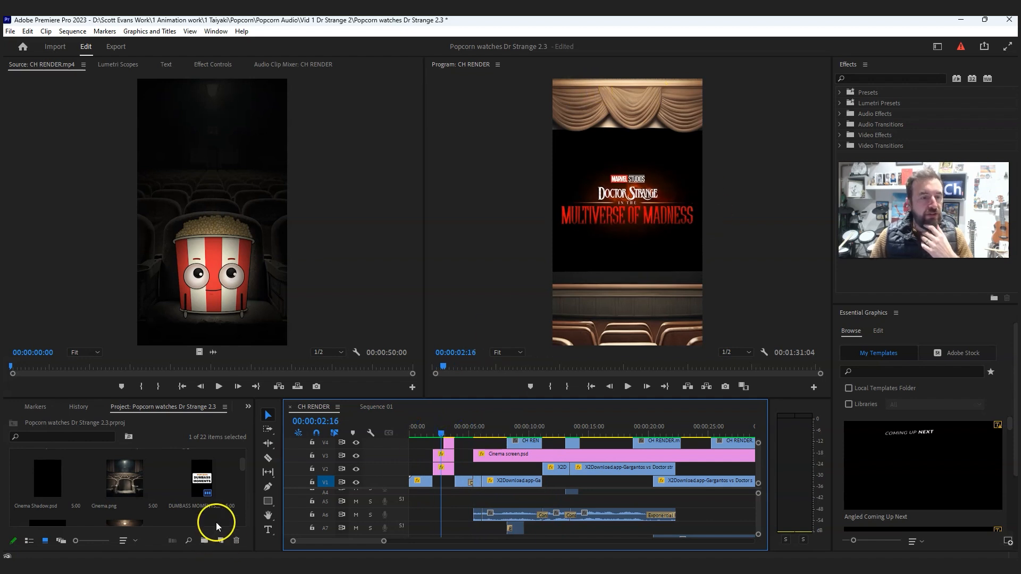
scroll(174, 483, down, 1)
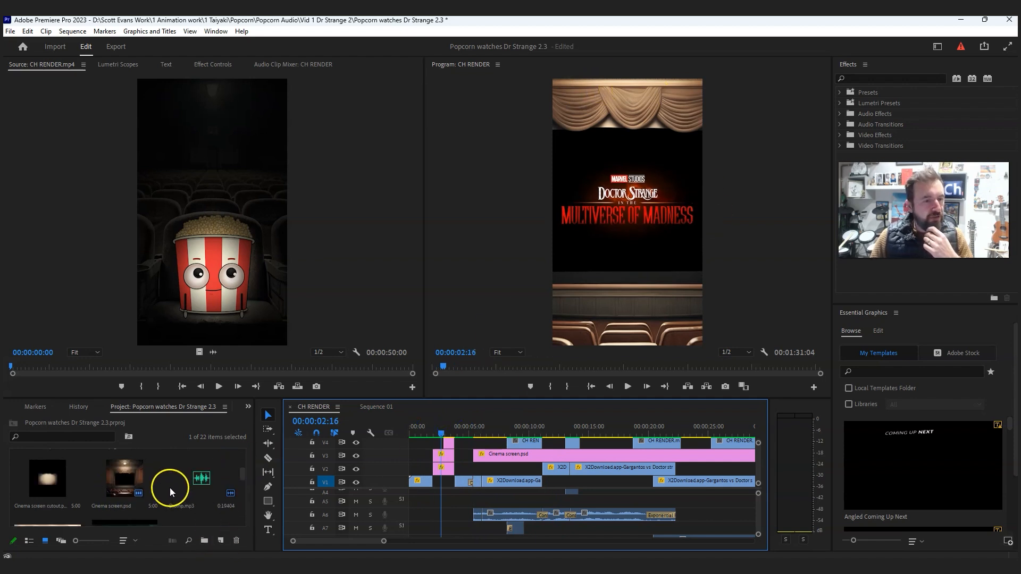
double_click(117, 480)
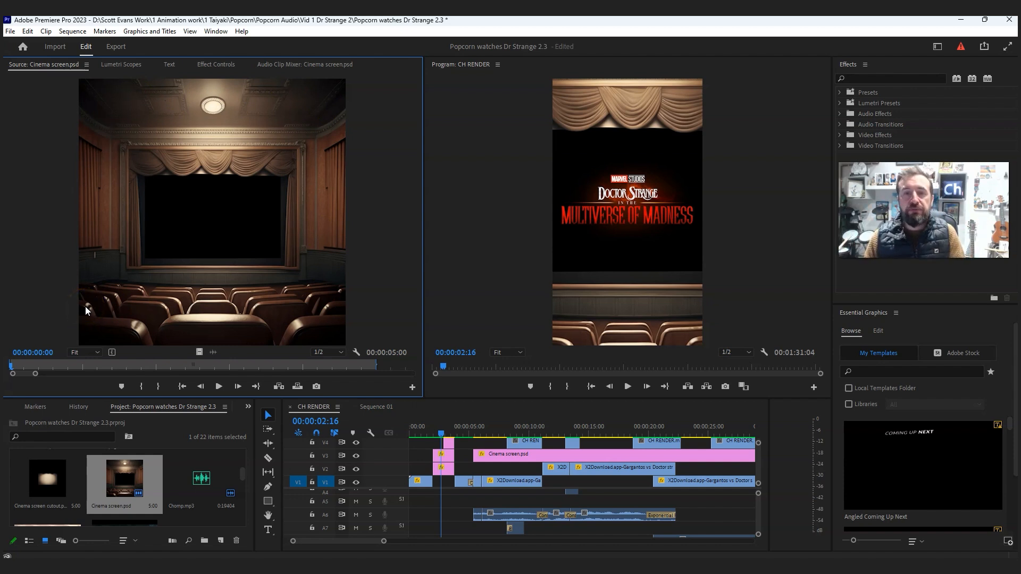
drag(496, 395, 515, 414)
- Open Sequence 01 and place CH RENDER.mp4 at its start on V1, keeping the existing sequence settings
click(382, 407)
click(291, 460)
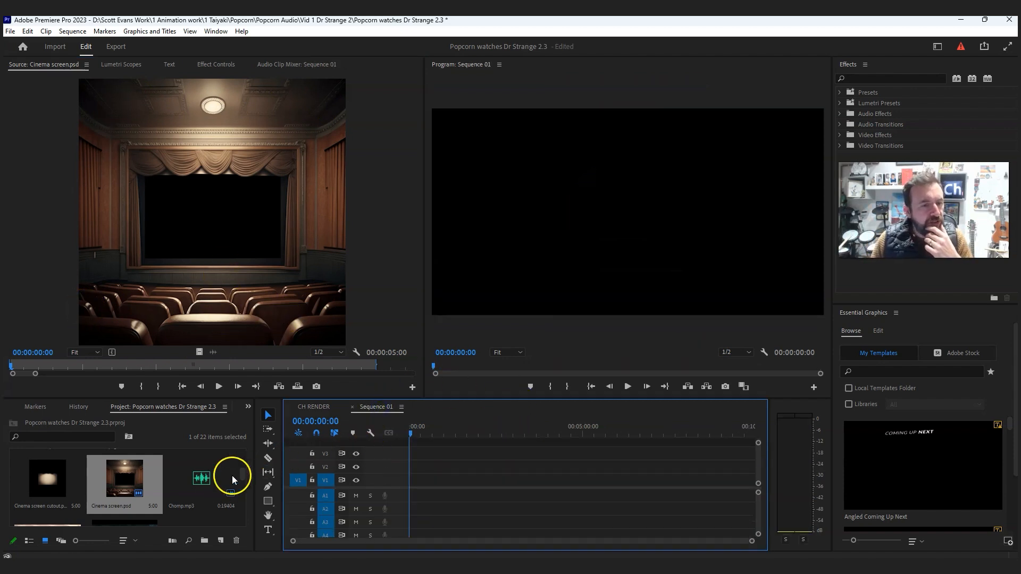
scroll(225, 481, up, 5)
click(46, 470)
drag(46, 470, 421, 480)
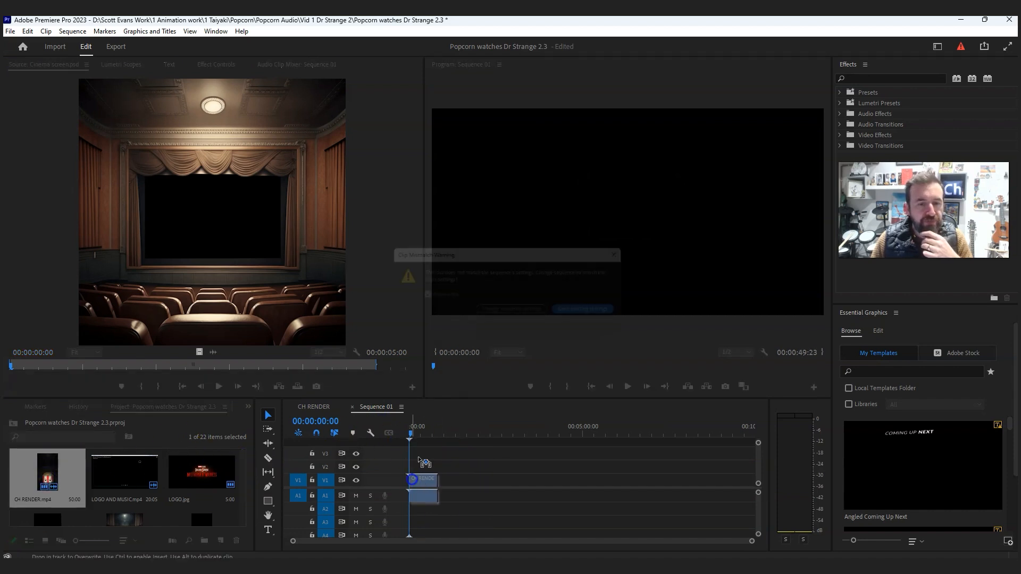
click(585, 316)
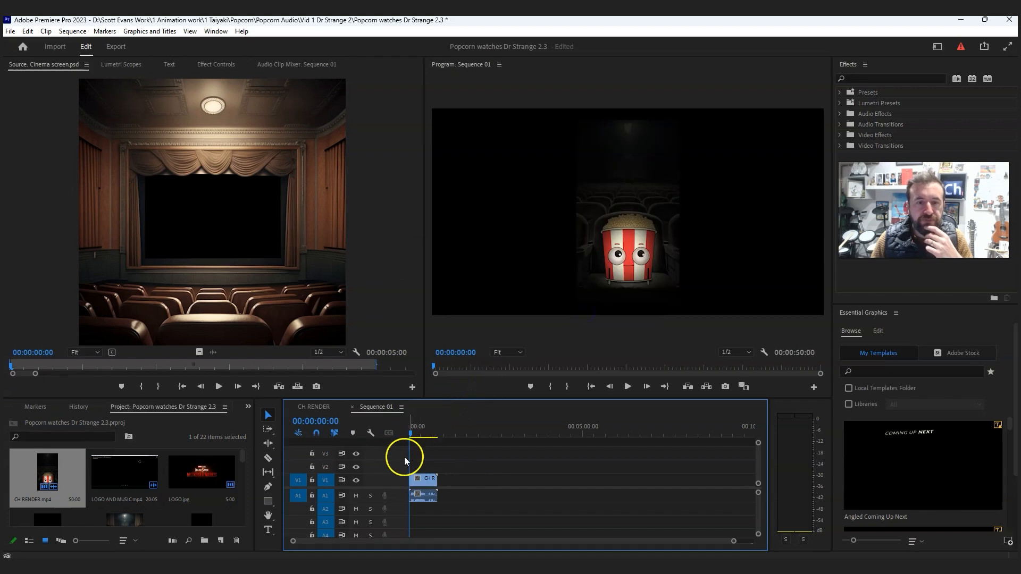
- Delete the CH RENDER.mp4 clip from Sequence 01 and place it there again, changing the sequence settings to match the clip
click(430, 480)
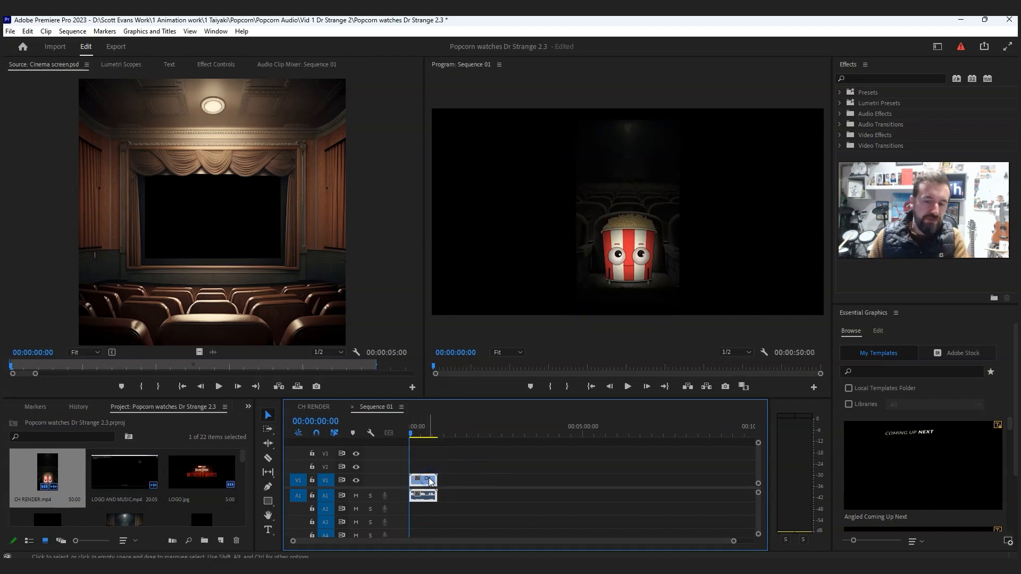
key(Delete)
drag(50, 472, 416, 485)
click(506, 317)
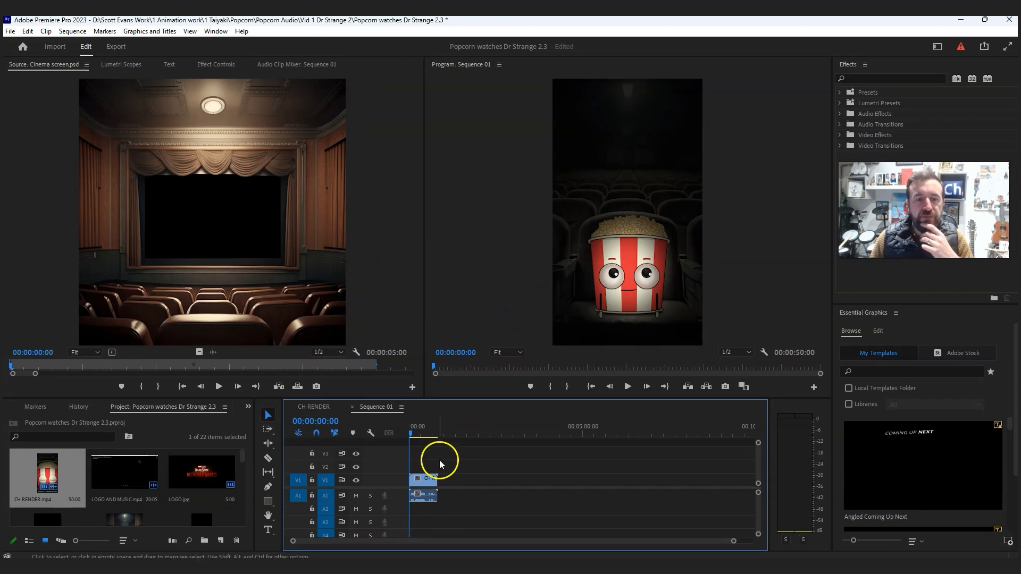
- Scrub through and play back the opening seconds of Sequence 01
drag(412, 436, 416, 436)
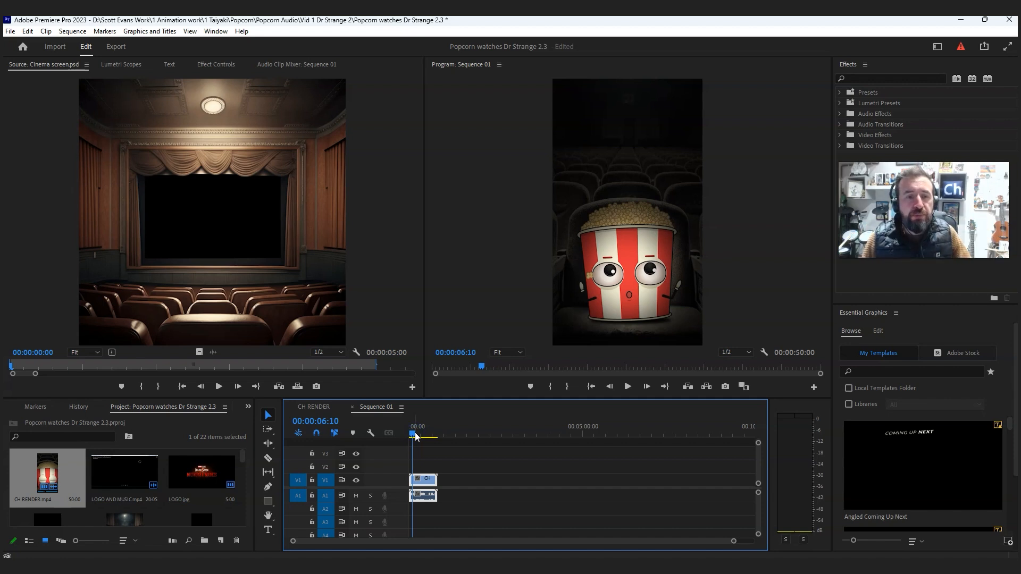
drag(417, 436, 411, 437)
click(591, 387)
click(628, 387)
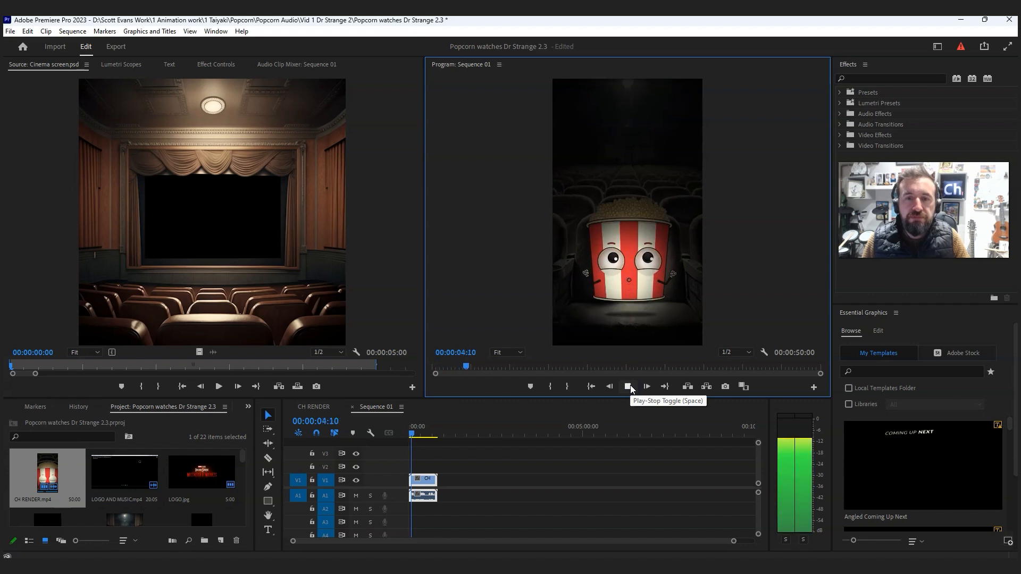
click(629, 387)
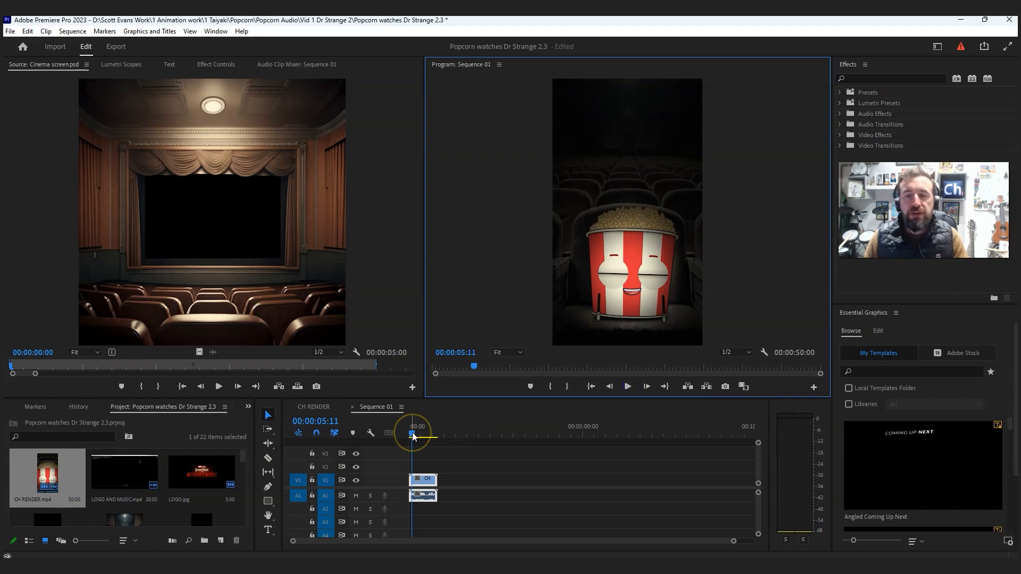
- Place Cinema screen.psd on V2 above CH RENDER.mp4 at about 00:00:05:11
scroll(163, 492, down, 2)
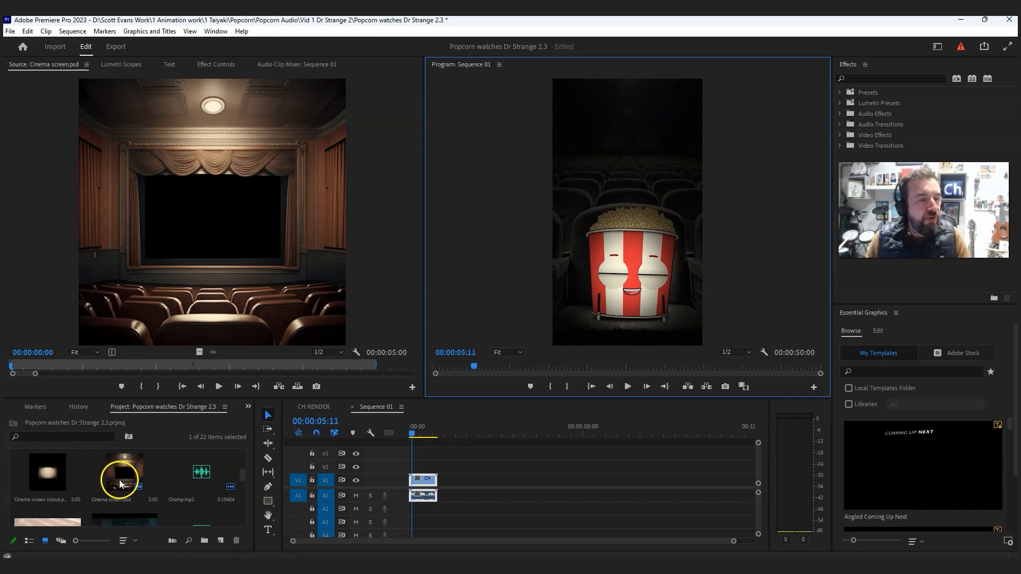
click(10, 32)
click(342, 51)
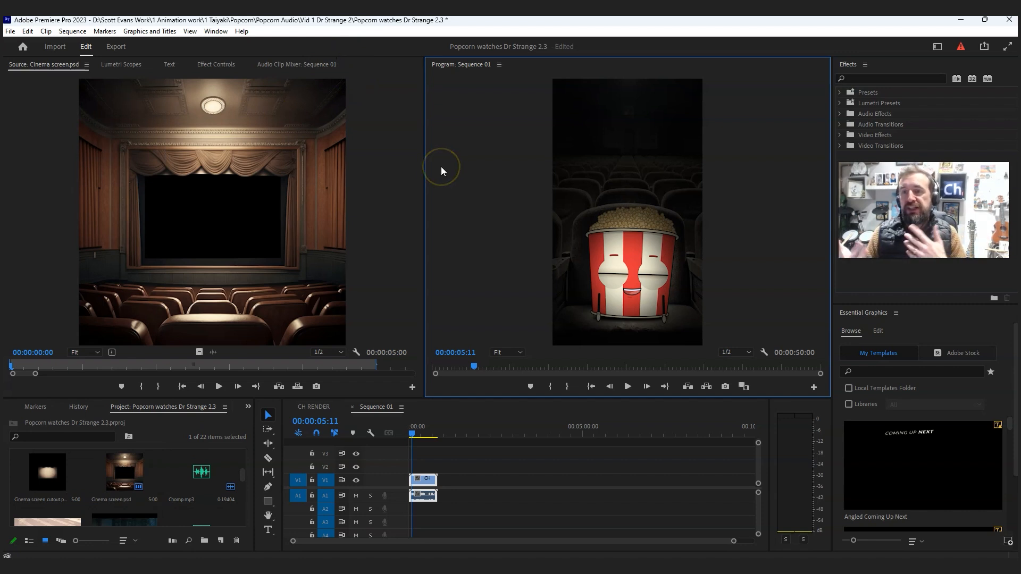
drag(115, 474, 419, 467)
click(553, 493)
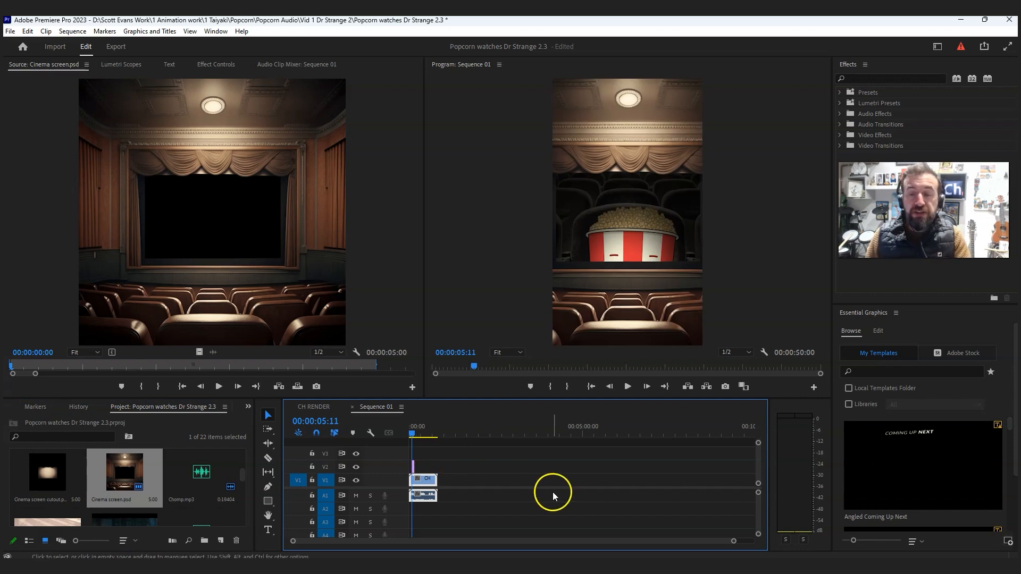
- Scale the Cinema screen.psd clip down to 93% with the playhead at 00:00:06:17
key(equal)
key(equal)
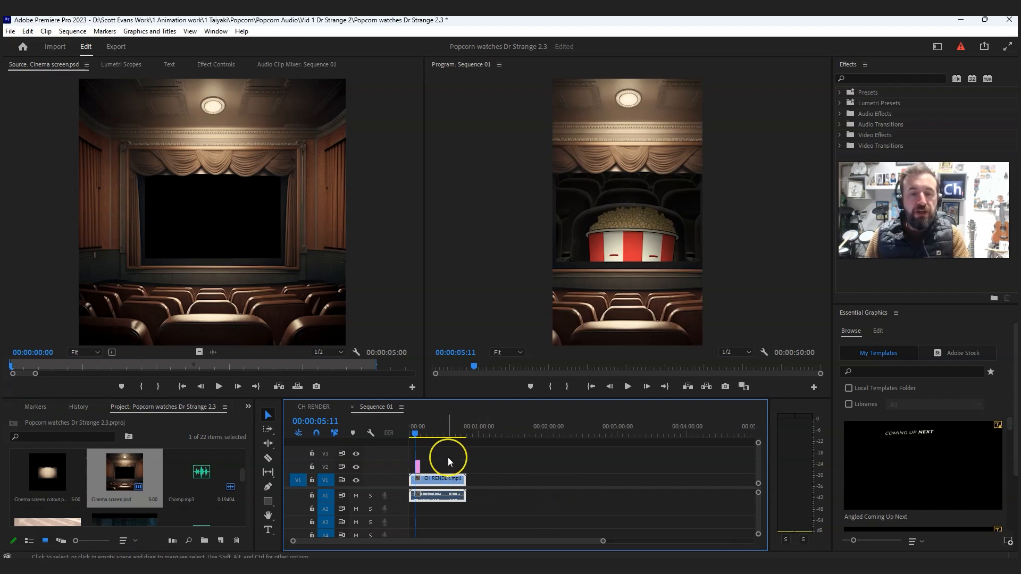
key(equal)
key(equal)
key(equal)
drag(515, 431, 533, 433)
click(552, 465)
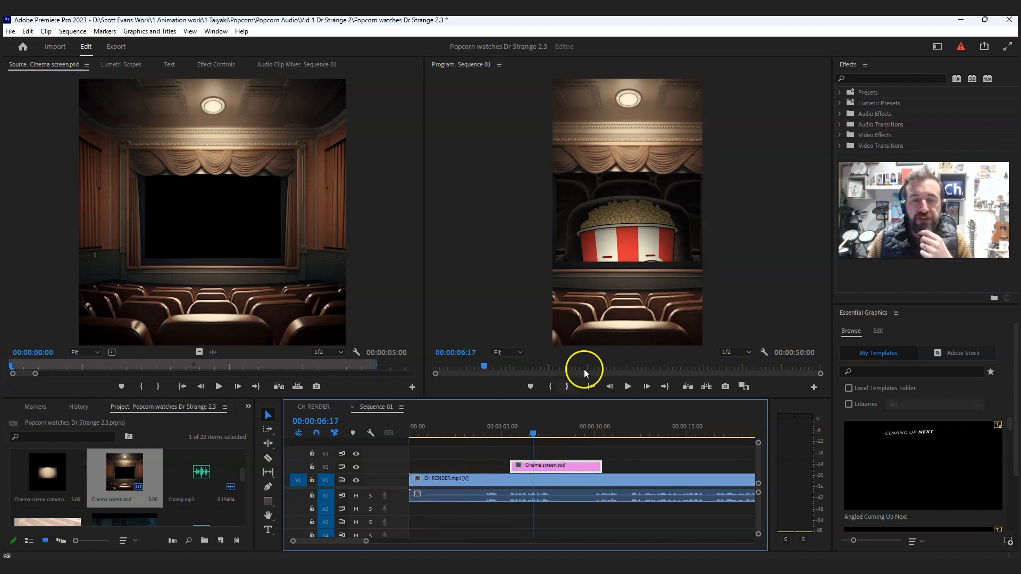
click(553, 471)
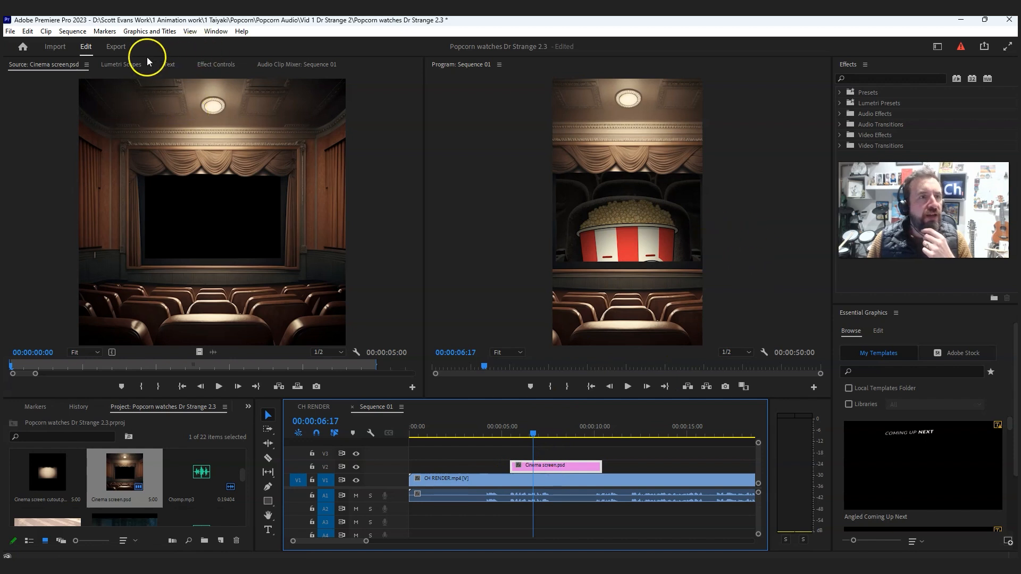
click(215, 65)
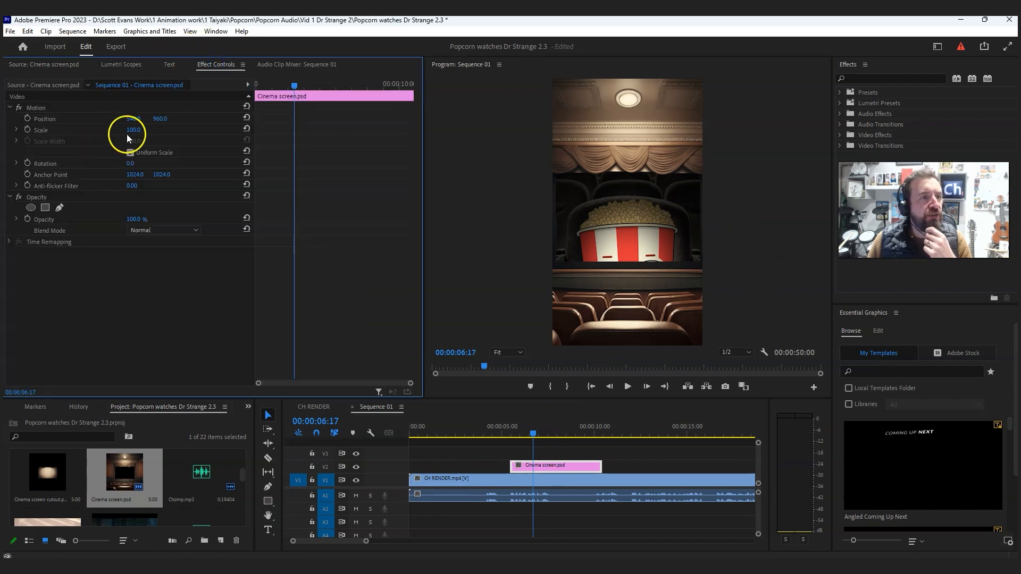
drag(120, 130, 119, 132)
- Place LOGO.jpg on V2 beneath Cinema screen.psd on V3, and scale the logo up to fill the cinema screen opening
drag(553, 467, 554, 453)
drag(243, 471, 538, 476)
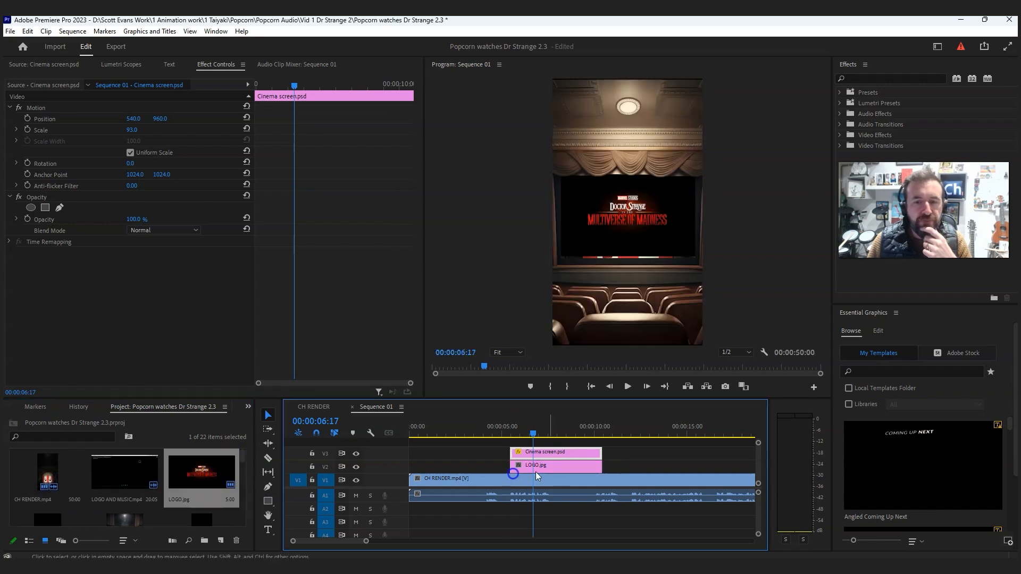
click(551, 473)
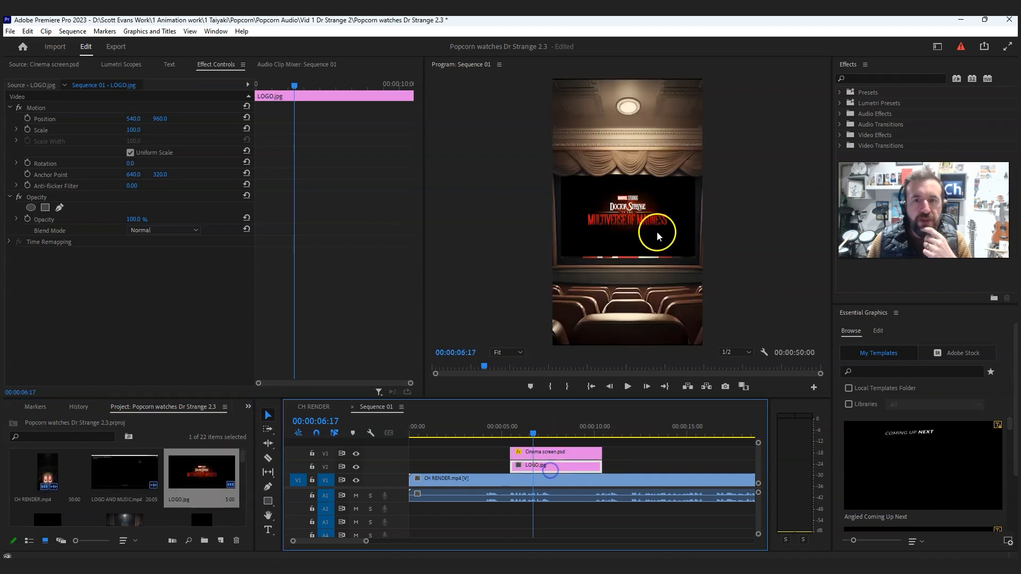
click(133, 130)
drag(154, 129, 206, 154)
- Move the Cinema screen.psd and LOGO.jpg clips together to the start of the sequence and preview the opening
drag(619, 455, 478, 474)
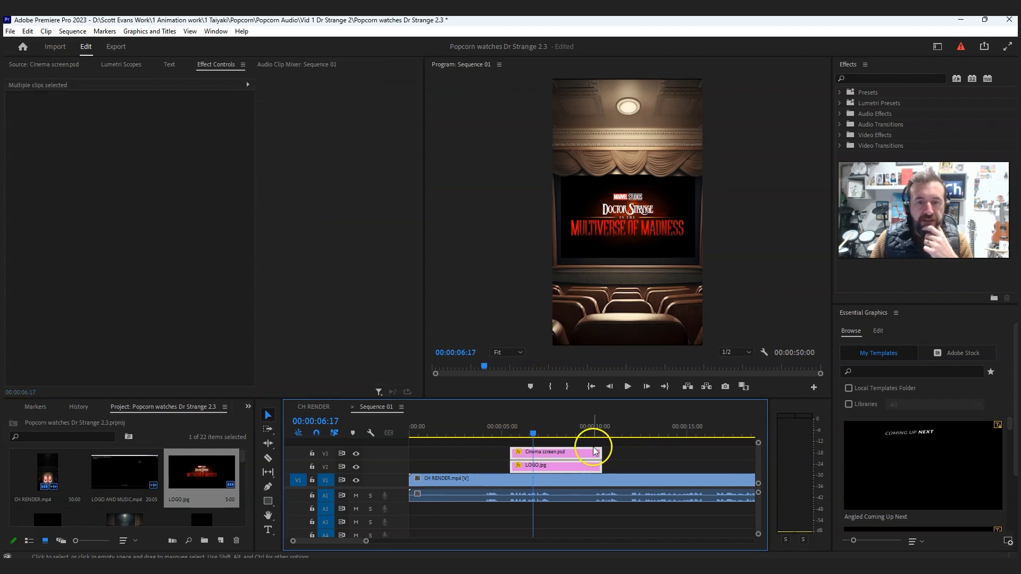
drag(586, 456, 483, 455)
click(410, 430)
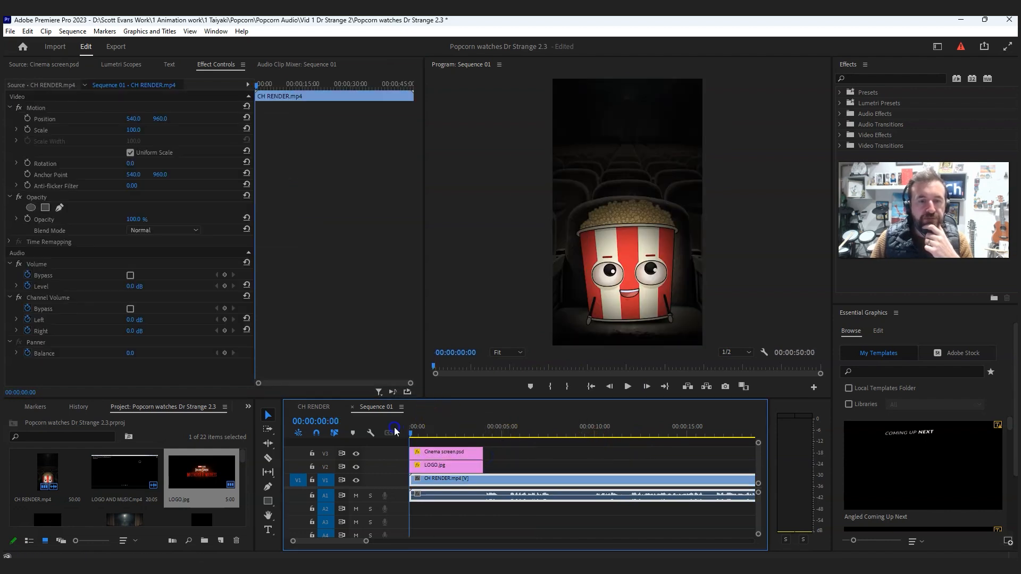
click(627, 387)
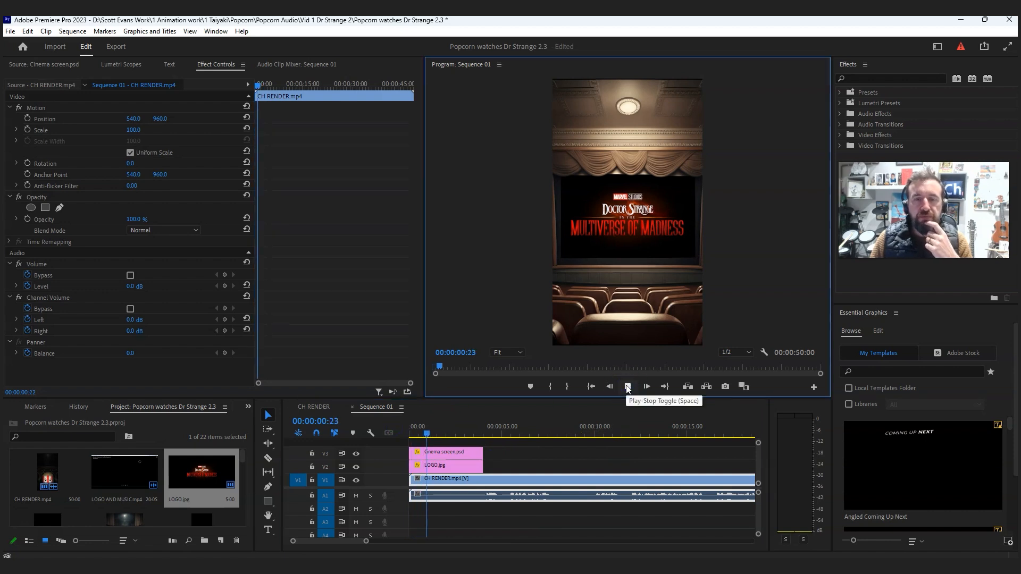
click(628, 387)
- Trim the Cinema screen.psd and LOGO.jpg clips to end at about 2 seconds and play back the result
drag(481, 455, 444, 465)
click(422, 426)
click(628, 386)
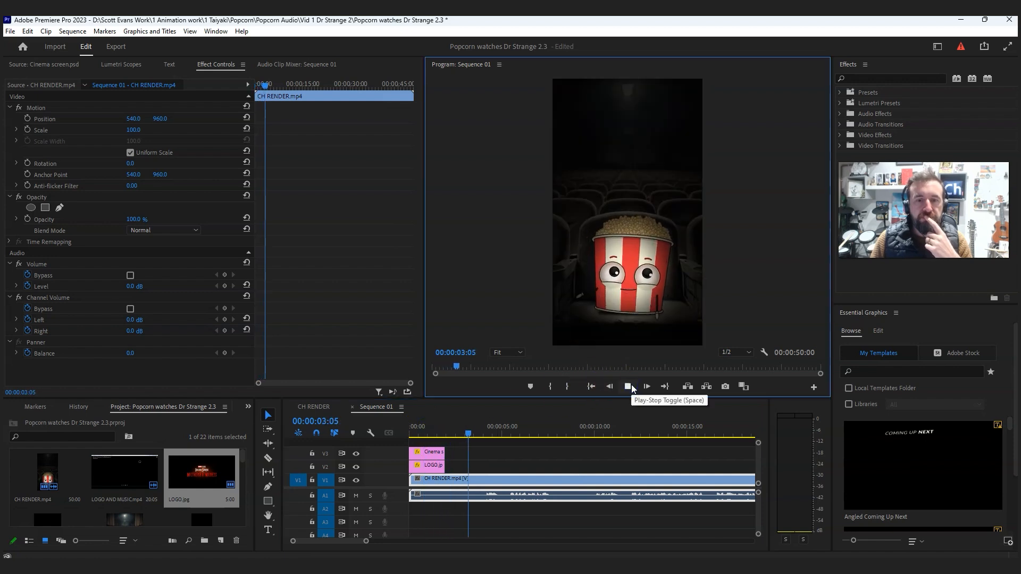
click(633, 389)
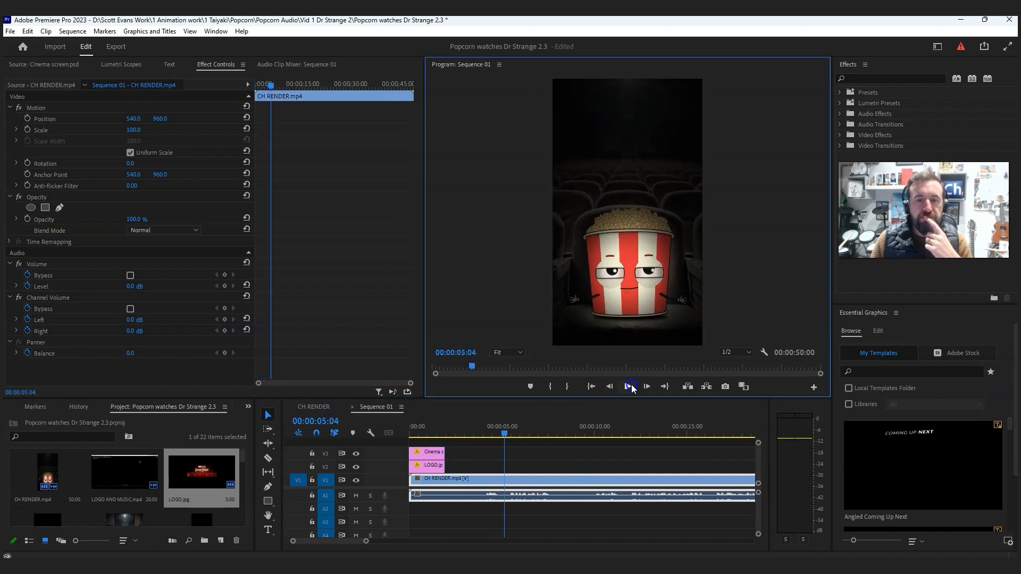
- Duplicate the Cinema screen.psd clip on V3 to start at about 5 seconds, and move the playhead to 00:00:05:18
click(470, 463)
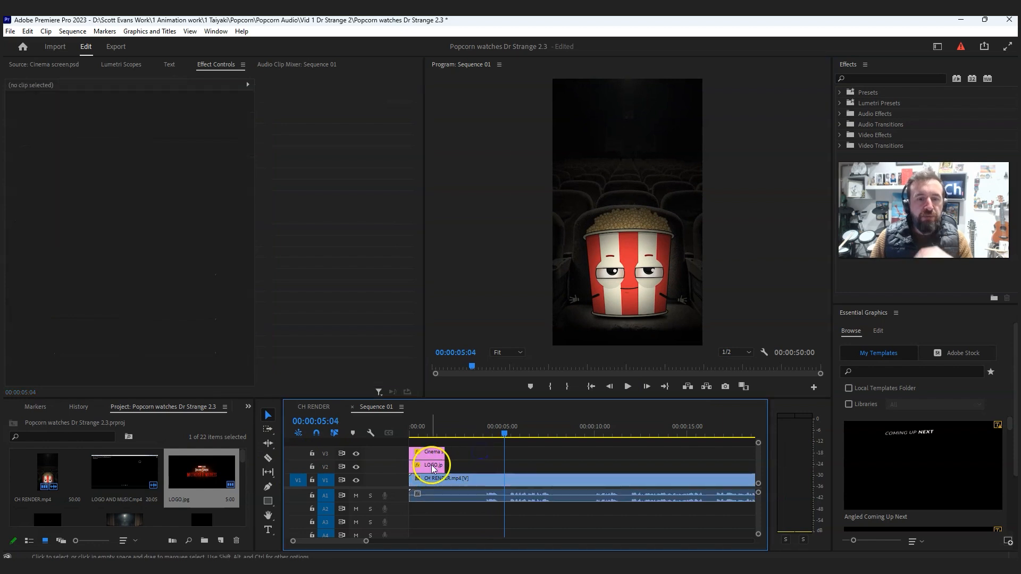
click(434, 467)
click(433, 452)
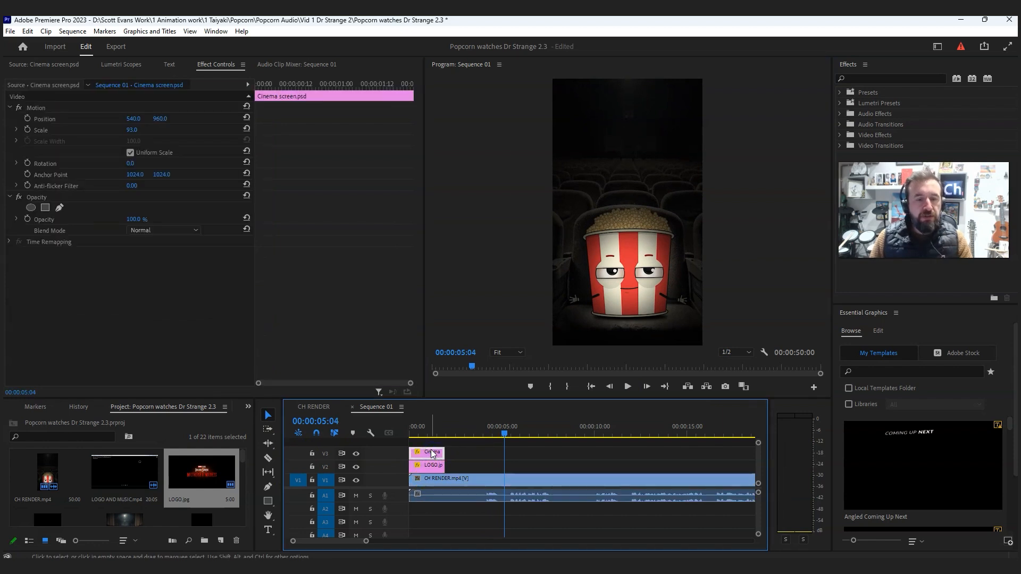
drag(433, 452, 525, 453)
click(515, 428)
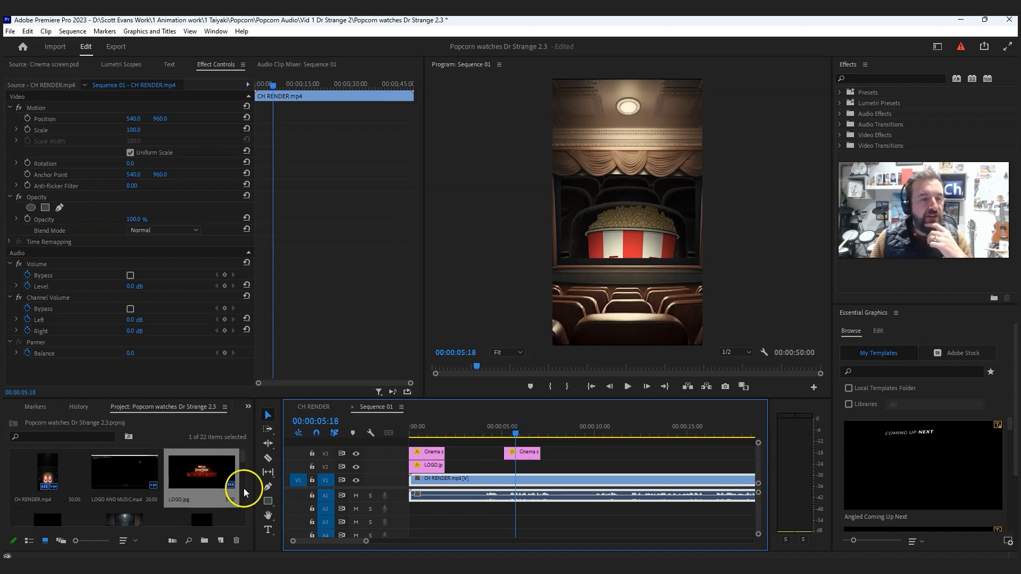
- Open the Doctor Strange third eye scene clip in the Source monitor and scrub through its footage
scroll(244, 492, down, 5)
drag(245, 497, 246, 488)
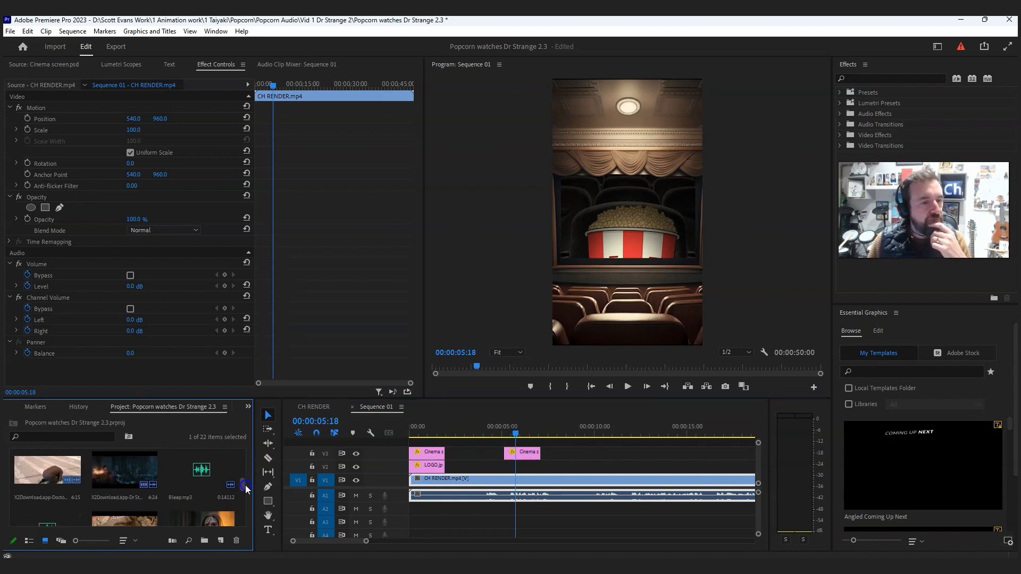
double_click(60, 466)
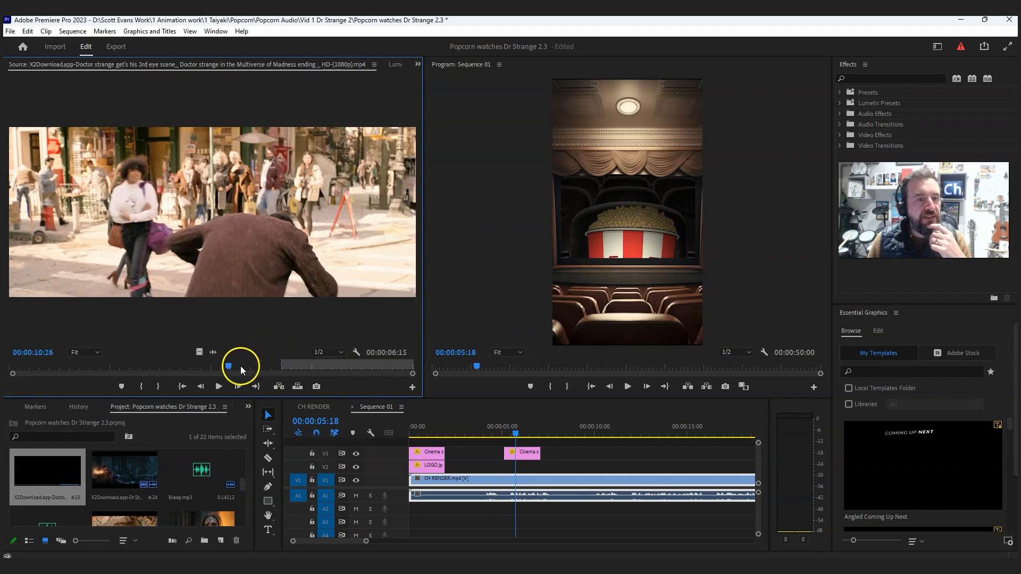
drag(228, 365, 279, 365)
mouse_move(304, 365)
mouse_down()
mouse_move(388, 364)
mouse_move(286, 362)
mouse_up()
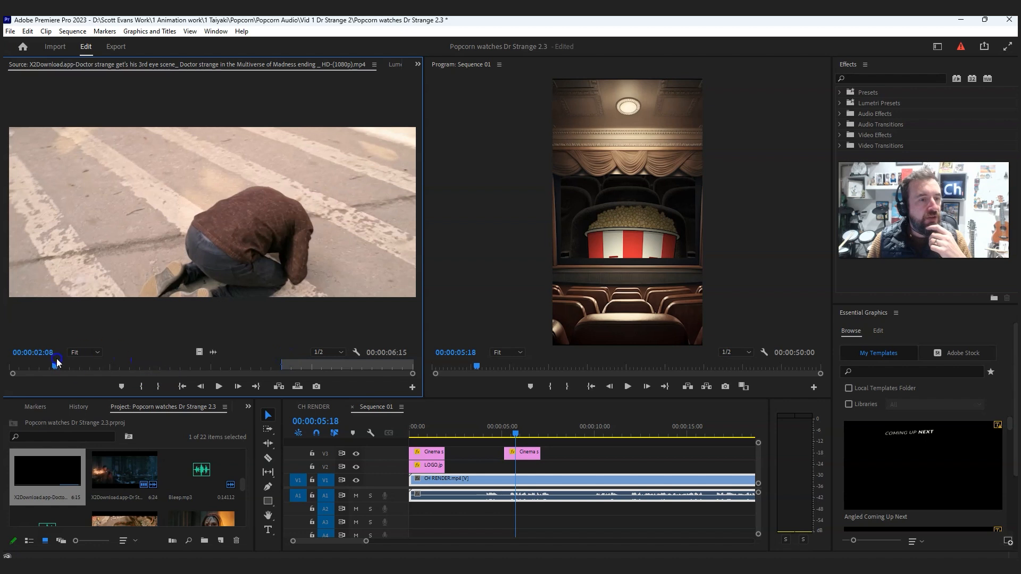
drag(132, 363, 218, 365)
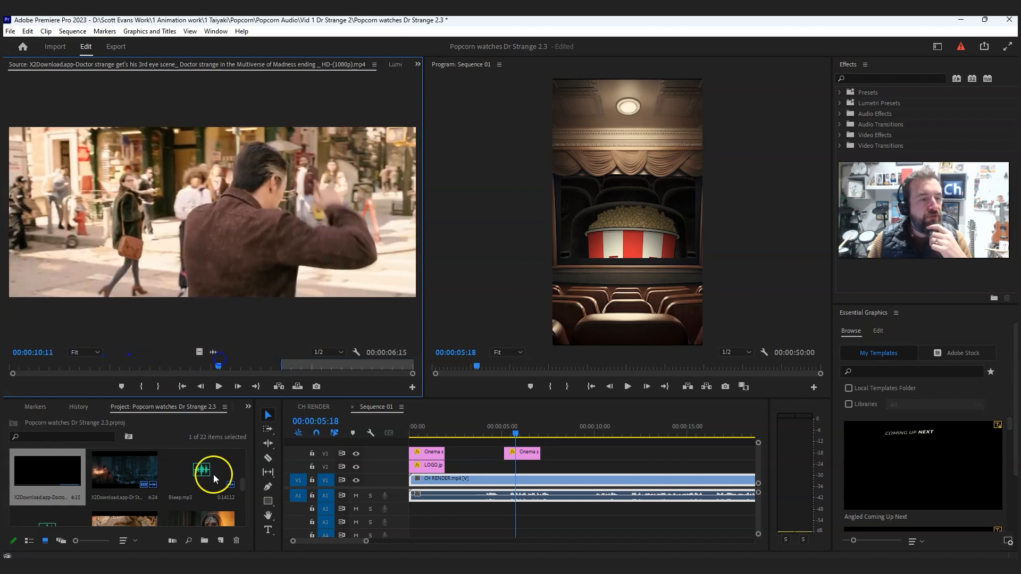
double_click(40, 466)
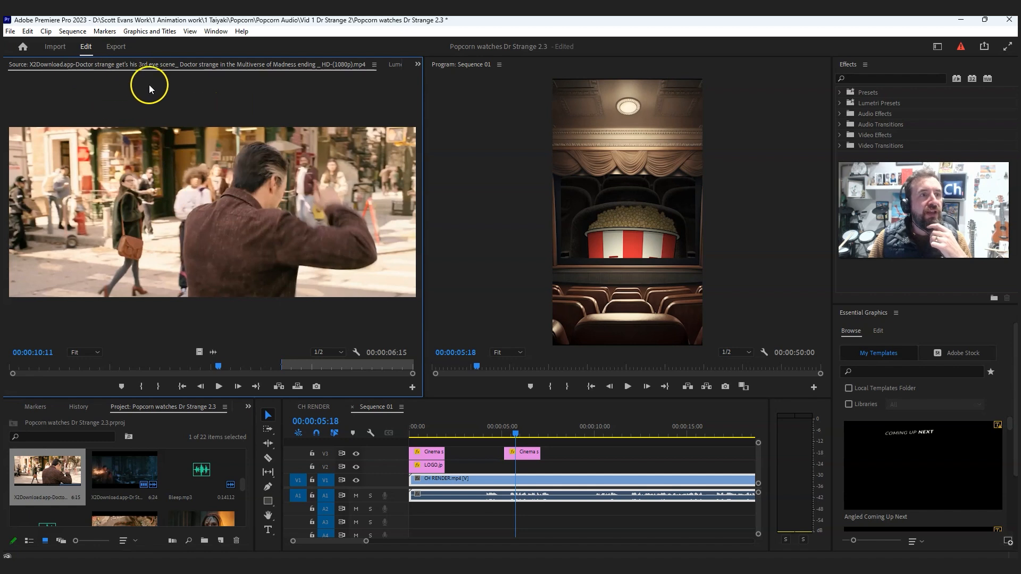
- Switch to the Editing workspace and bring the Doctor Strange clip back up in the Source monitor
click(937, 47)
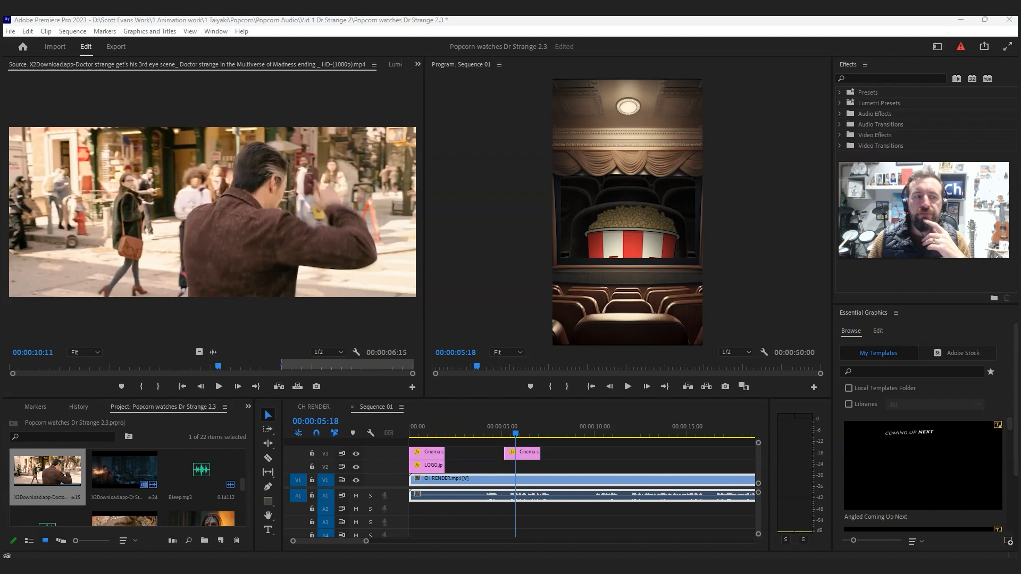
click(937, 47)
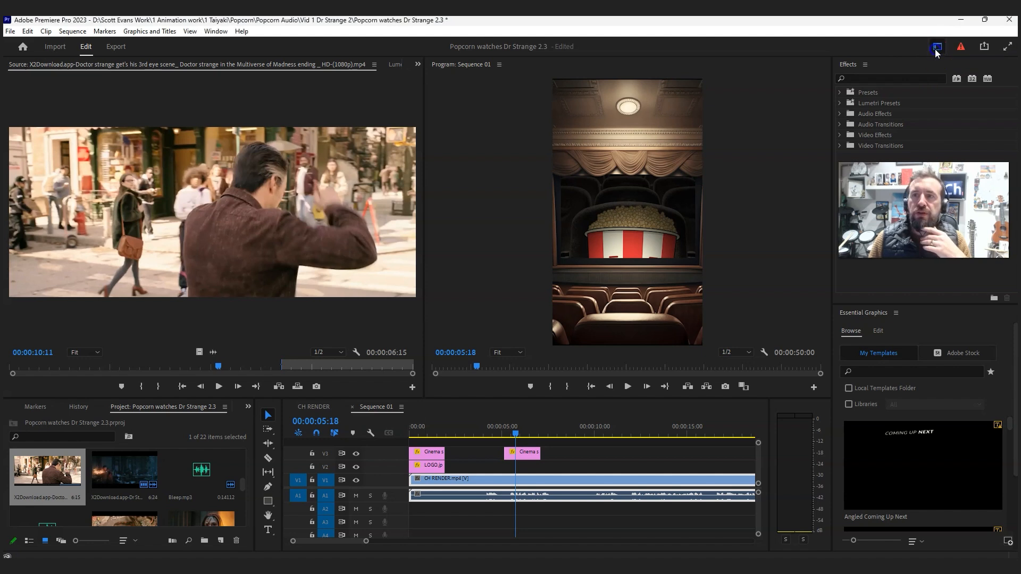
click(937, 48)
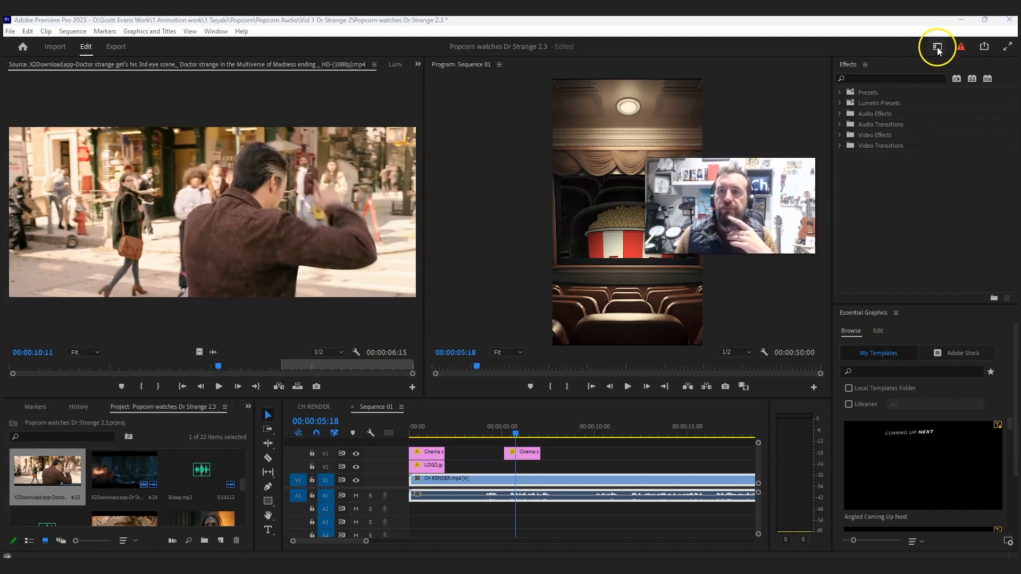
click(938, 48)
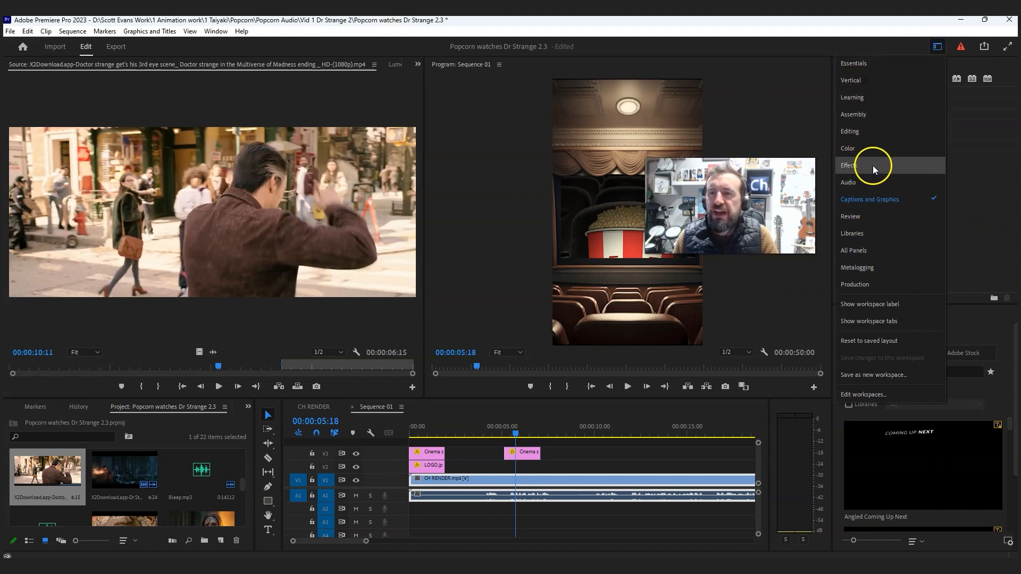
click(867, 137)
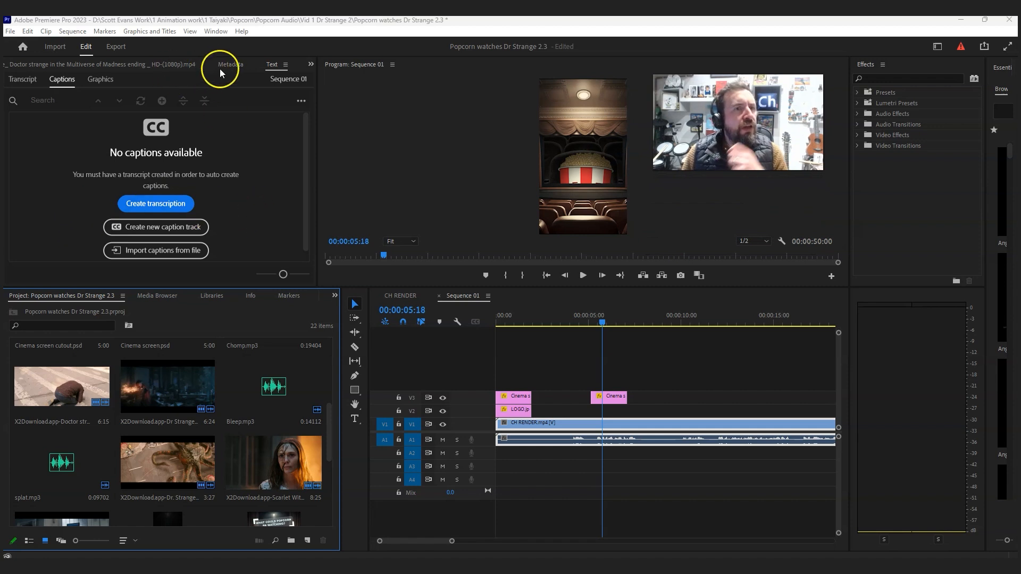
click(311, 66)
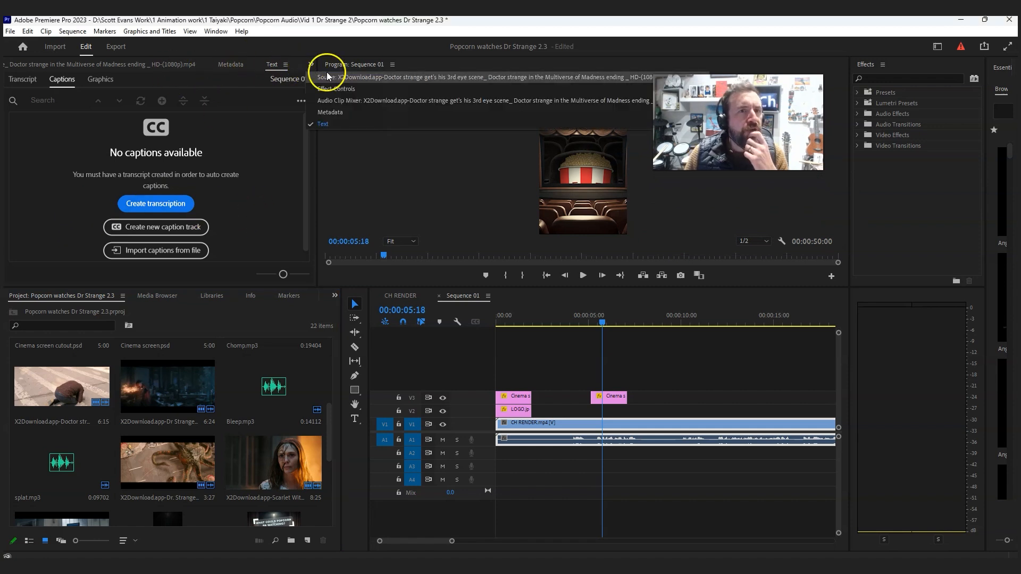
click(330, 74)
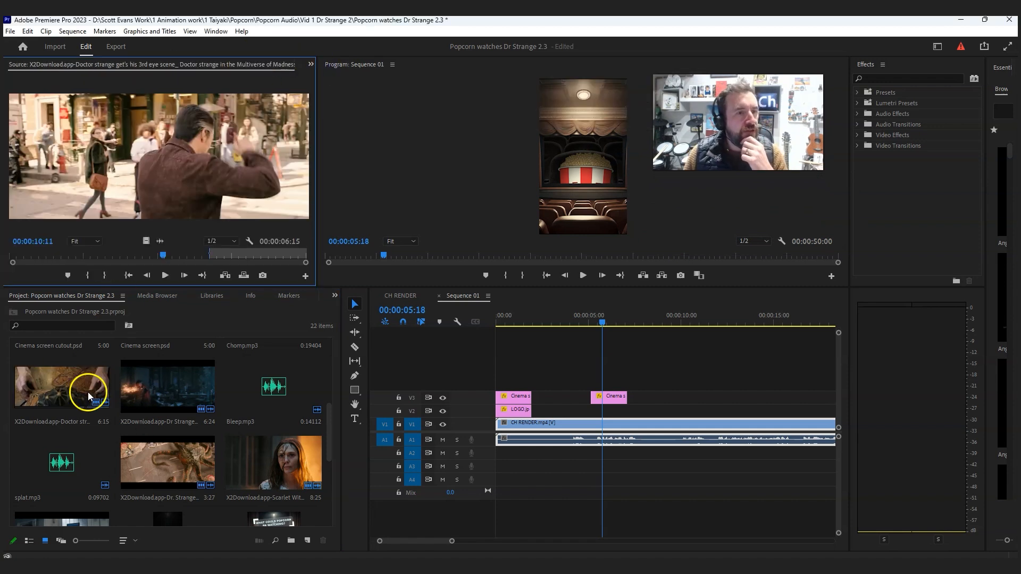
- Mark a 5:22 range of the Doctor Strange third eye clip, with its out point at 00:00:19:03
click(66, 379)
click(216, 219)
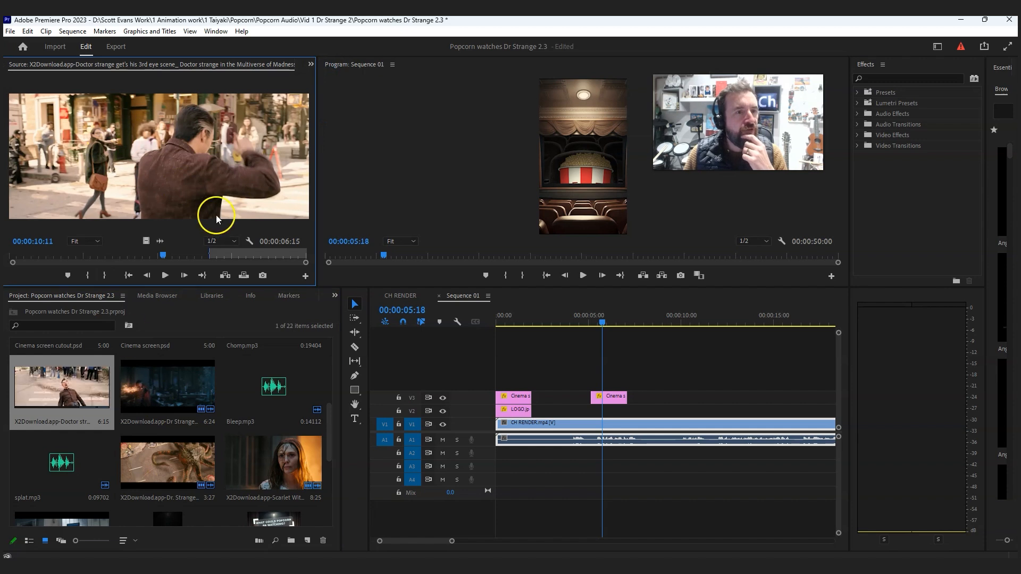
click(101, 277)
drag(163, 255, 295, 257)
click(86, 275)
click(105, 275)
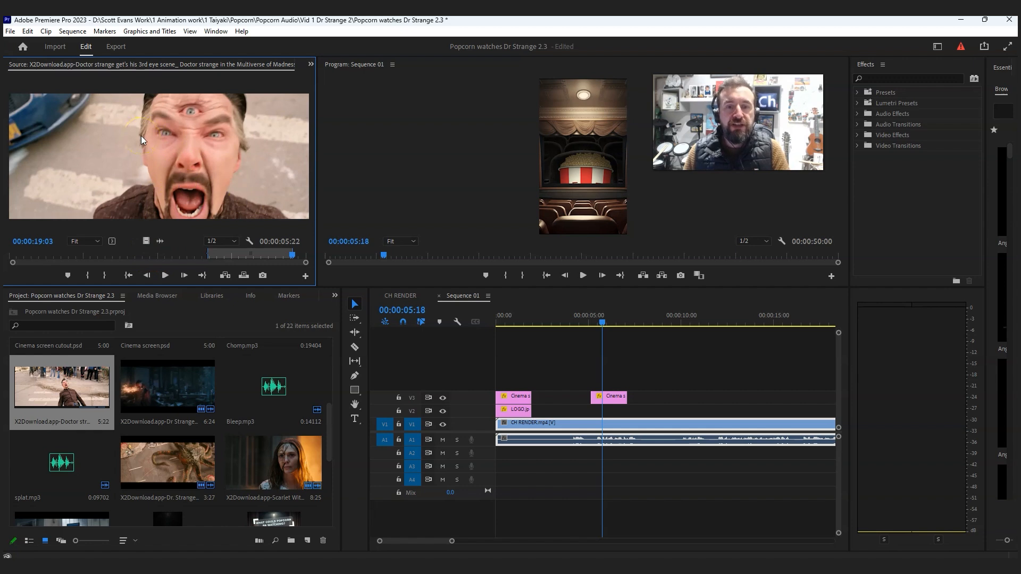
- Place the marked Doctor Strange clip on V2 beneath the second Cinema screen.psd clip and view it at 00:00:05:14
drag(142, 135, 595, 417)
drag(591, 320, 599, 326)
click(640, 406)
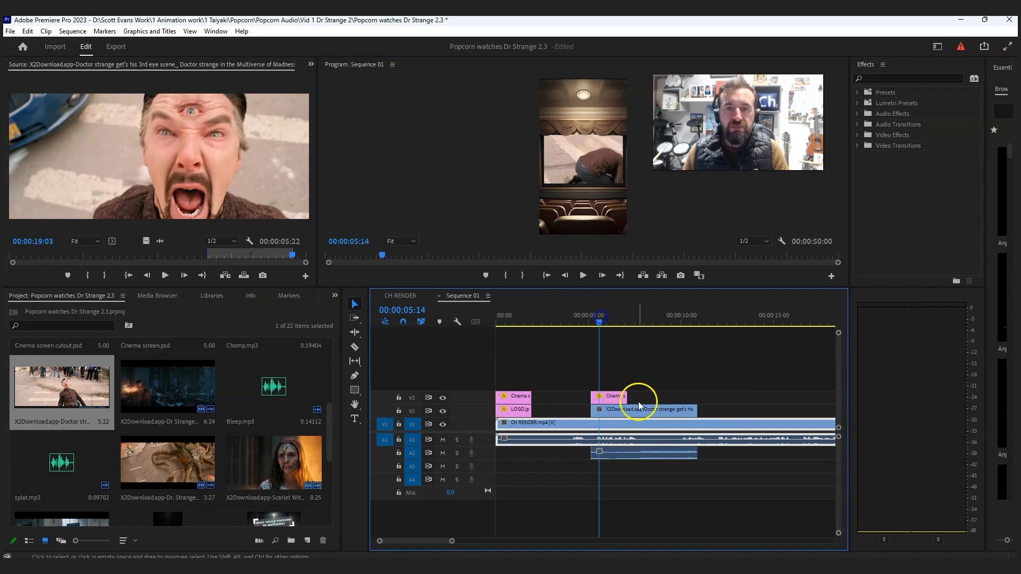
- Extend the second Cinema screen.psd clip on V3 to the end of the Doctor Strange clip and enlarge the preview area
drag(626, 396, 697, 396)
drag(598, 320, 691, 325)
click(670, 398)
drag(640, 288, 675, 411)
- Scale the Doctor Strange clip on V2 up to 144 in its Motion effect settings
click(663, 410)
click(675, 458)
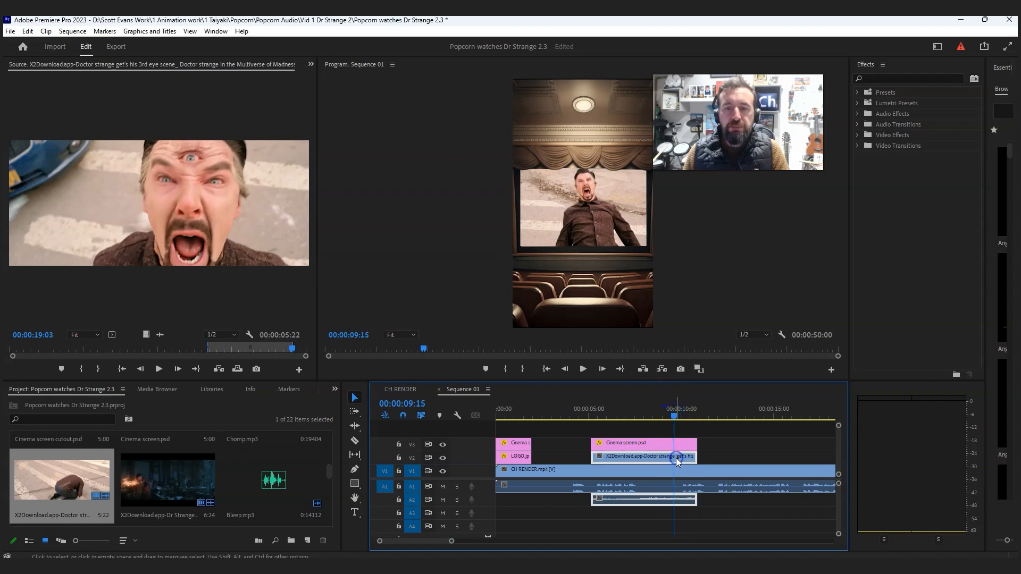
click(312, 65)
click(326, 91)
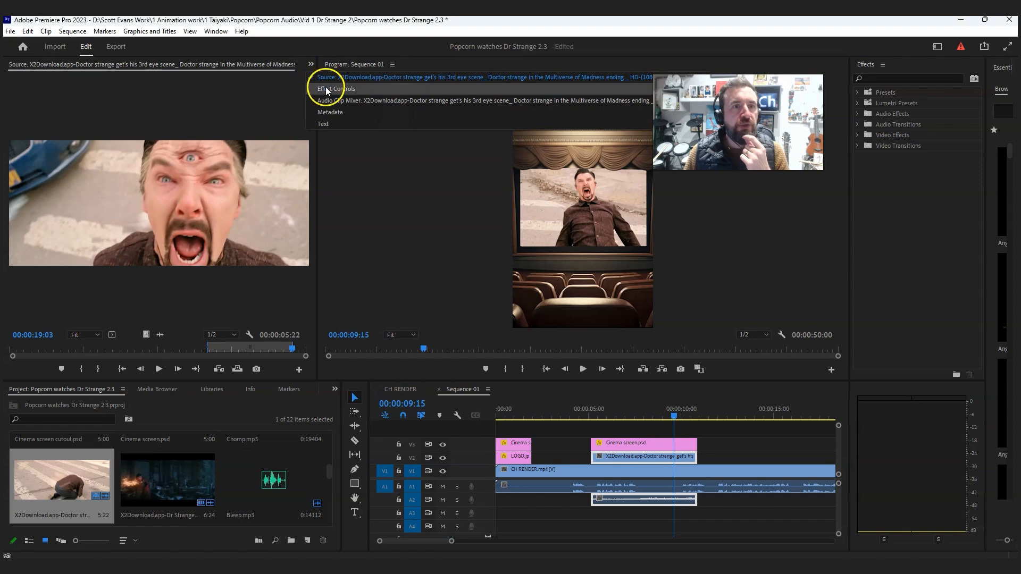
click(640, 460)
click(745, 455)
click(640, 462)
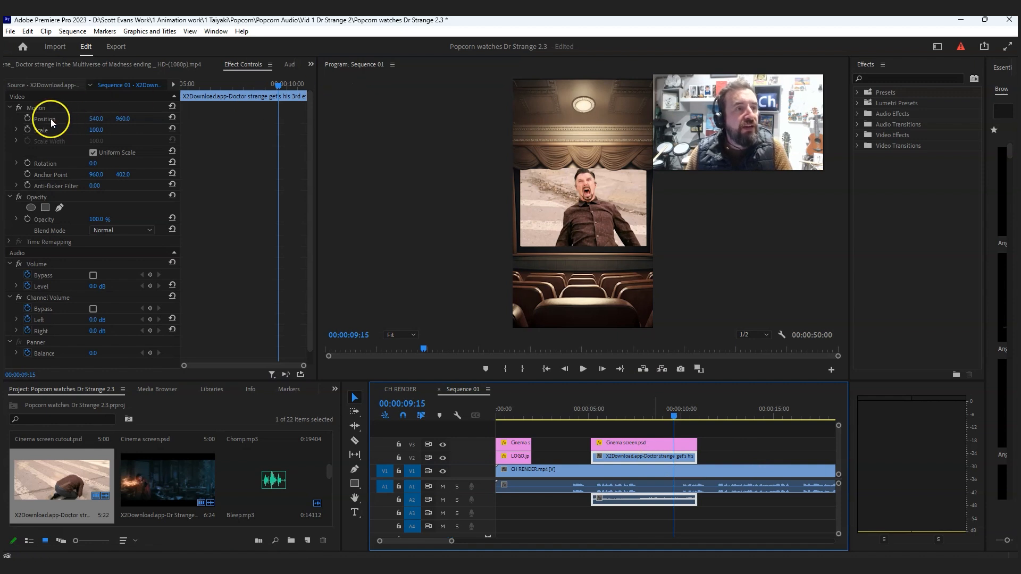
drag(99, 130, 118, 139)
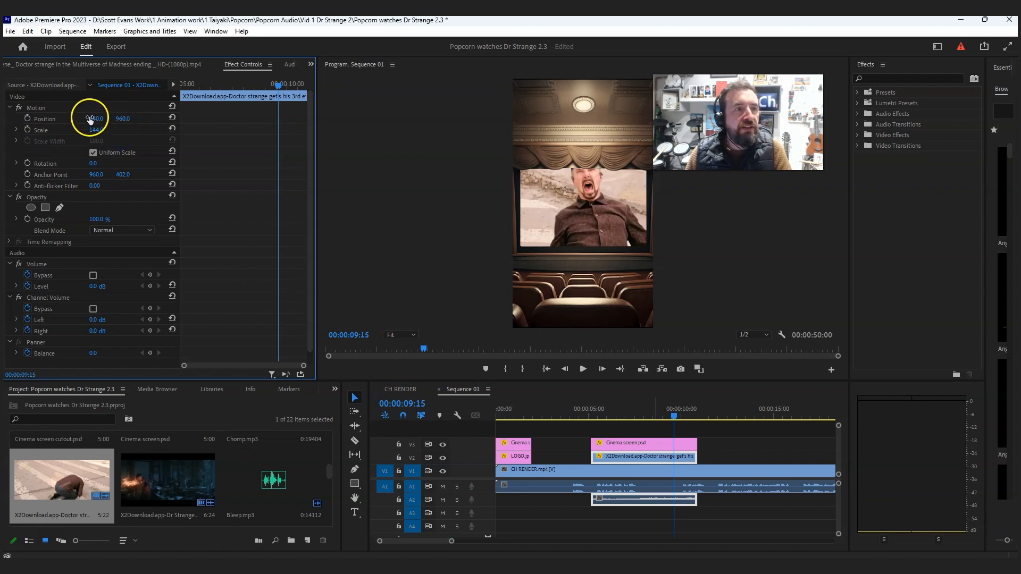
- Adjust the vertical and horizontal position of the enlarged Doctor Strange clip to reframe it inside the cinema screen
click(126, 121)
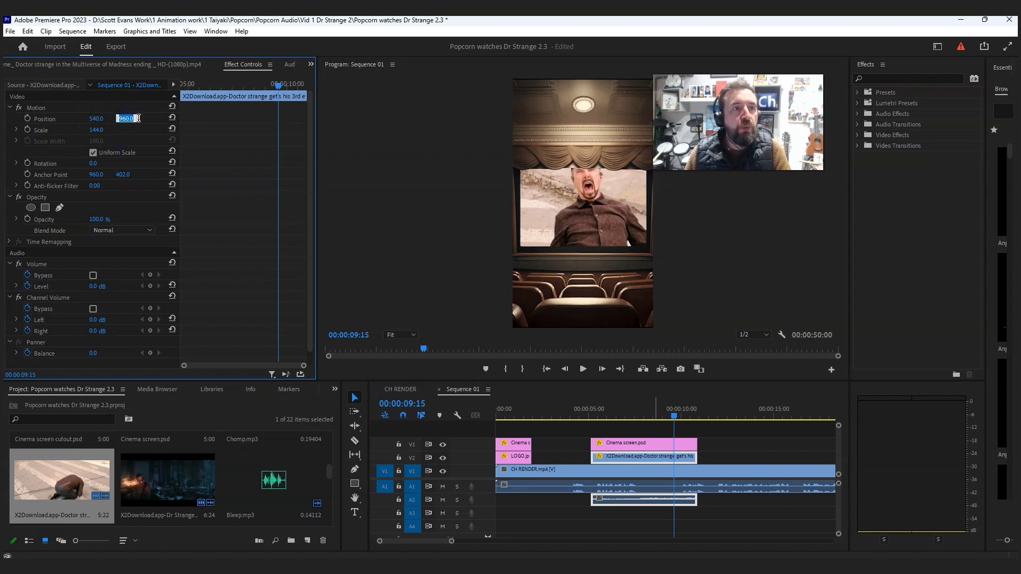
drag(125, 121, 244, 138)
drag(96, 118, 144, 124)
- Play the sequence from just after the Doctor Strange cutaway and review the cutaway again around 00:00:07:05
drag(682, 415, 705, 416)
click(583, 370)
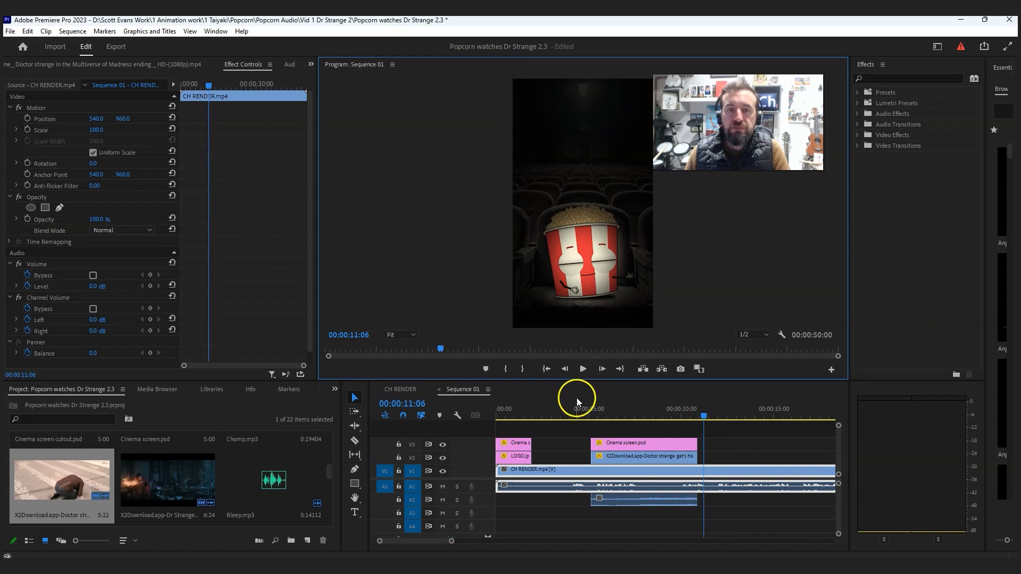
click(583, 368)
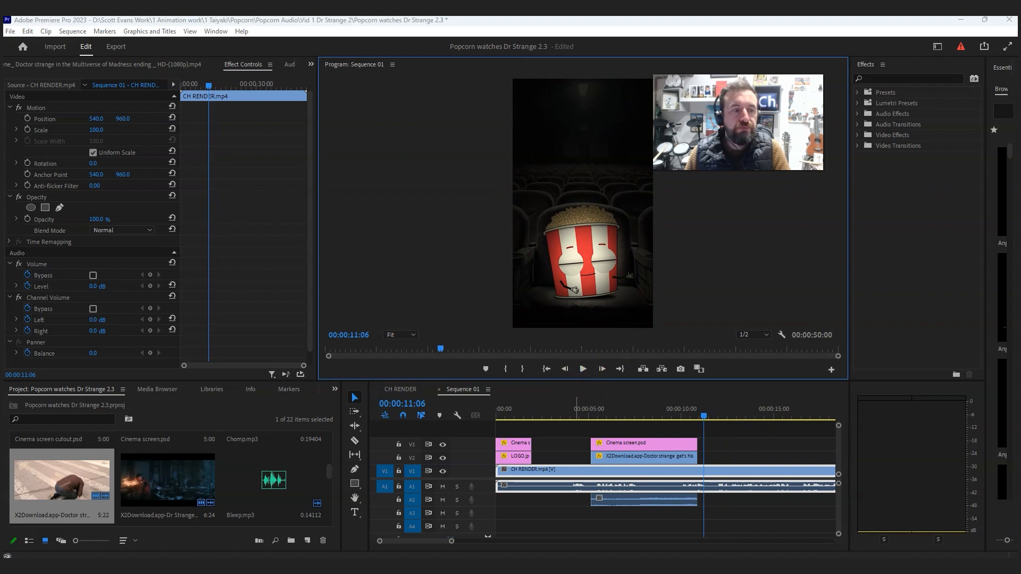
click(583, 369)
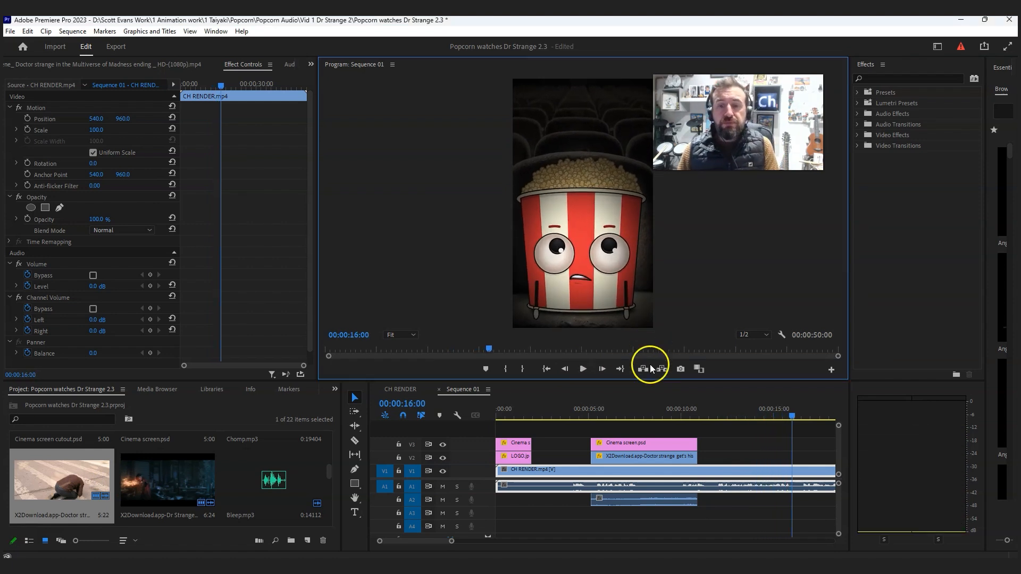
click(631, 411)
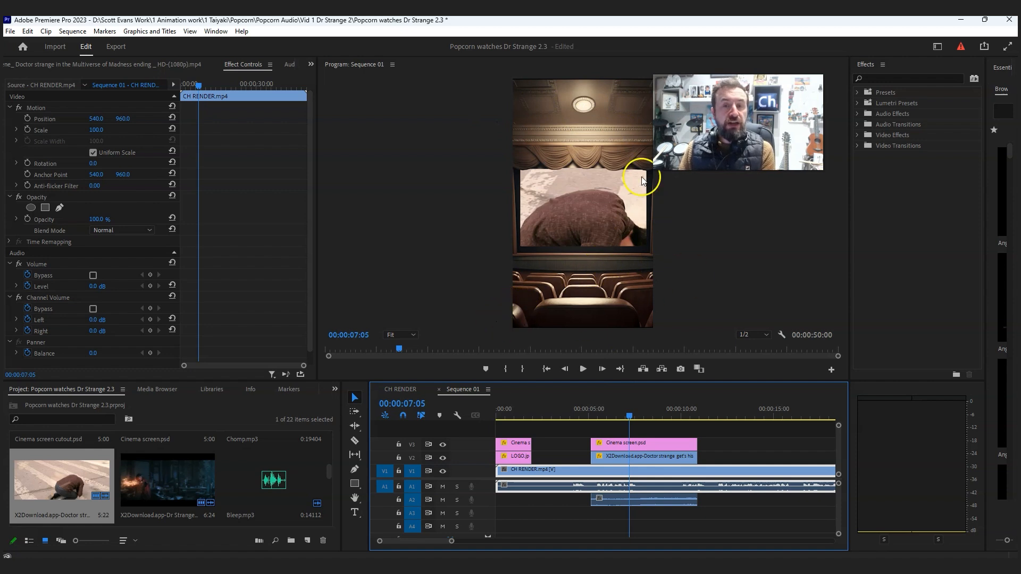
drag(587, 413, 628, 407)
click(619, 460)
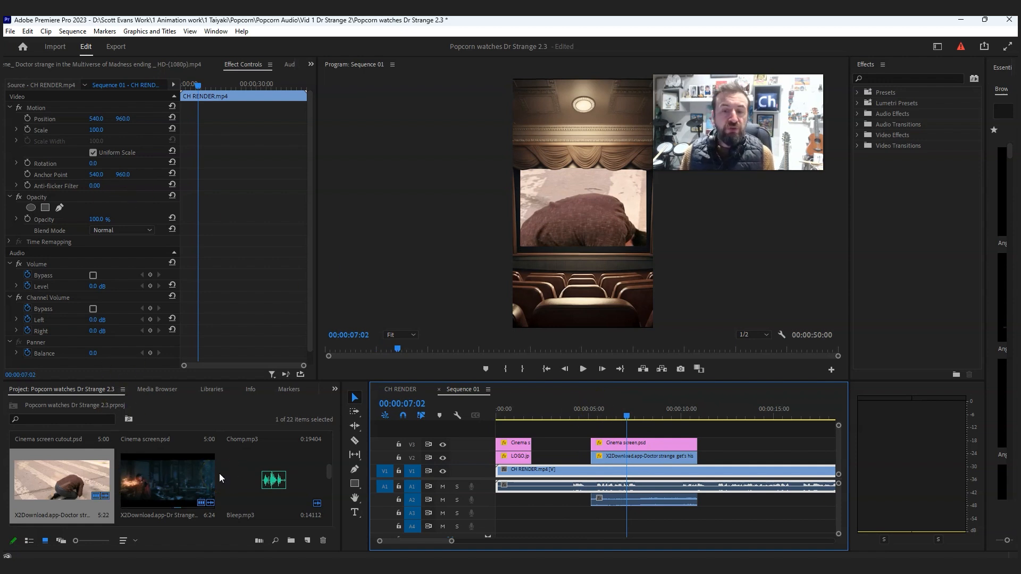
- Place the marked part of Chomp.mp3 on audio track A3 at about 00:00:02:17, where the popcorn eats
drag(583, 406, 550, 409)
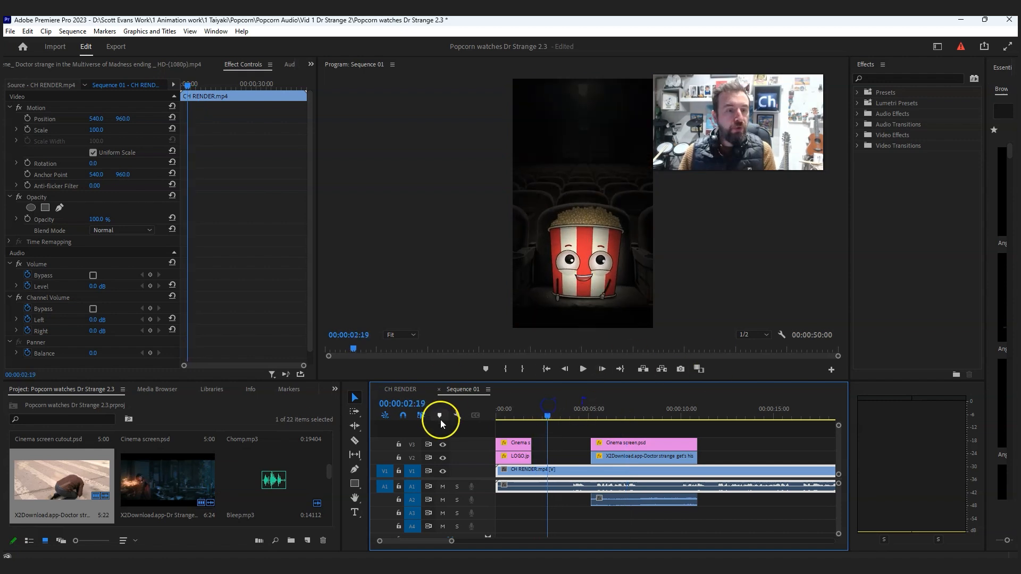
scroll(276, 492, down, 2)
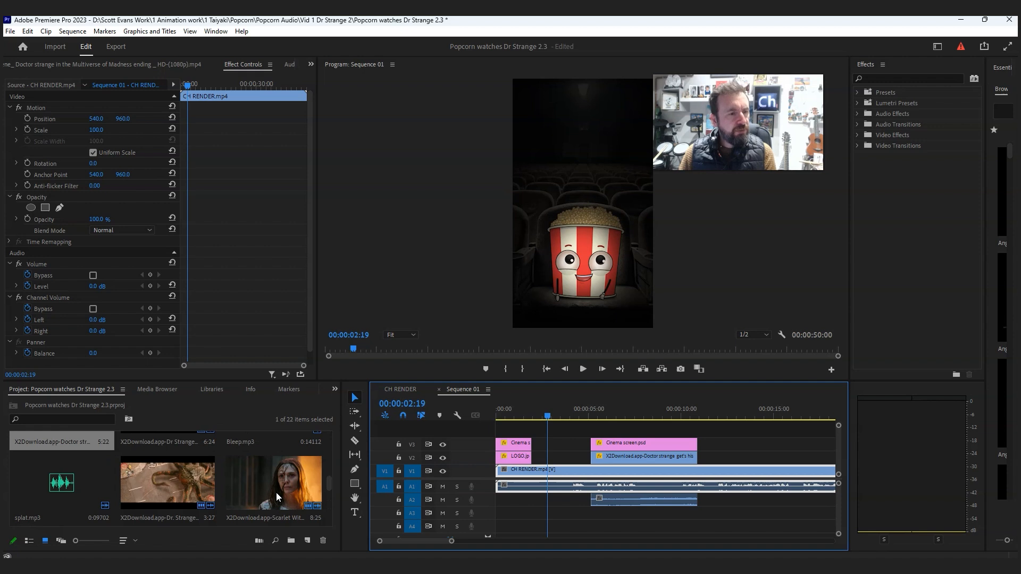
scroll(138, 482, up, 3)
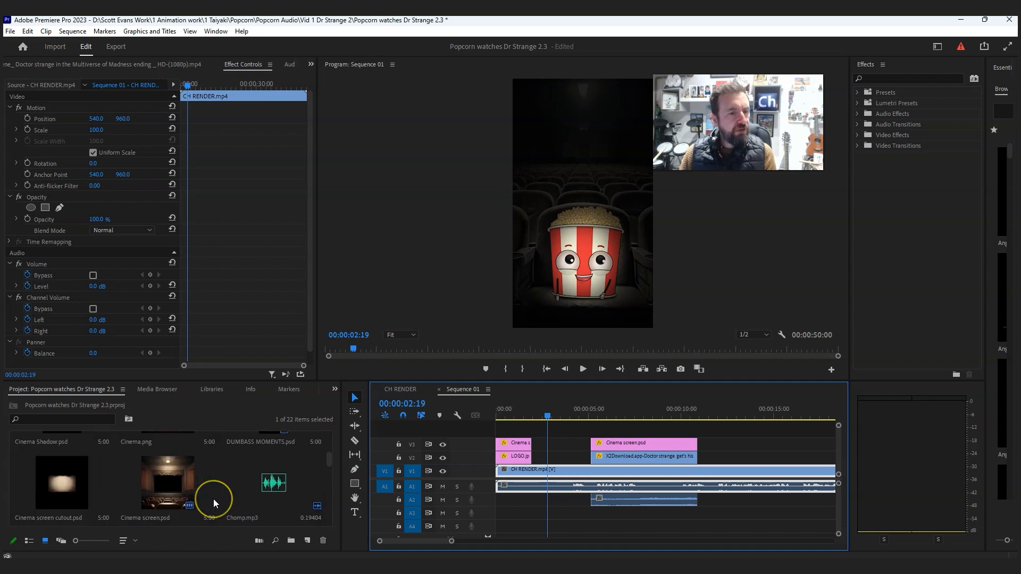
double_click(261, 496)
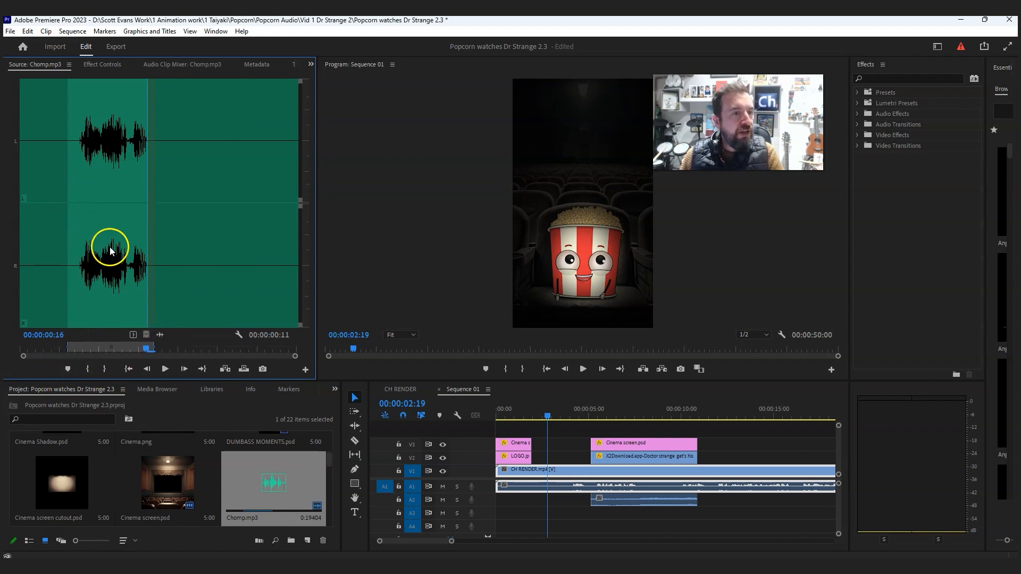
drag(149, 244, 156, 244)
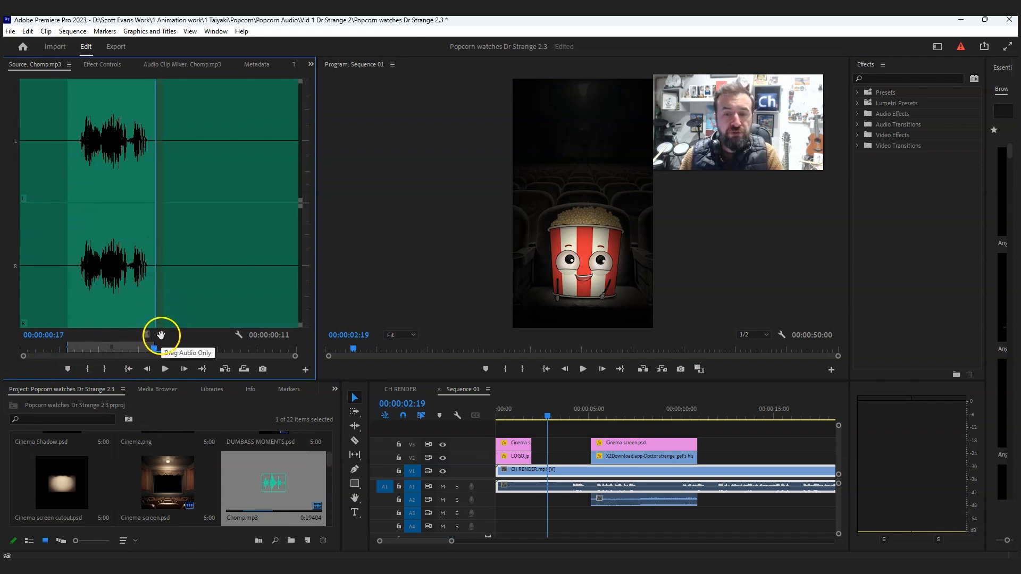
drag(160, 336, 181, 330)
drag(421, 384, 545, 512)
drag(547, 419, 546, 418)
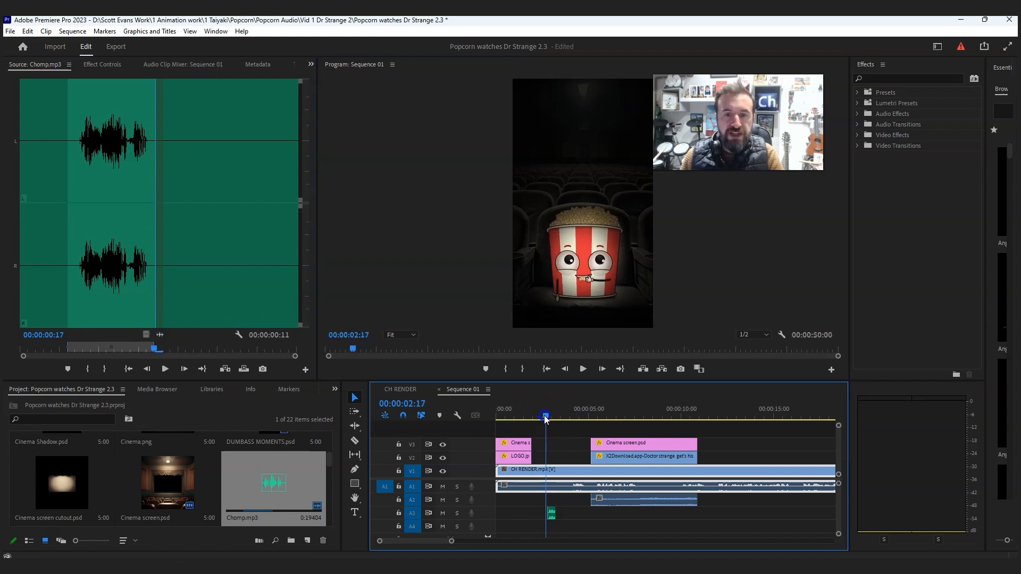
click(550, 512)
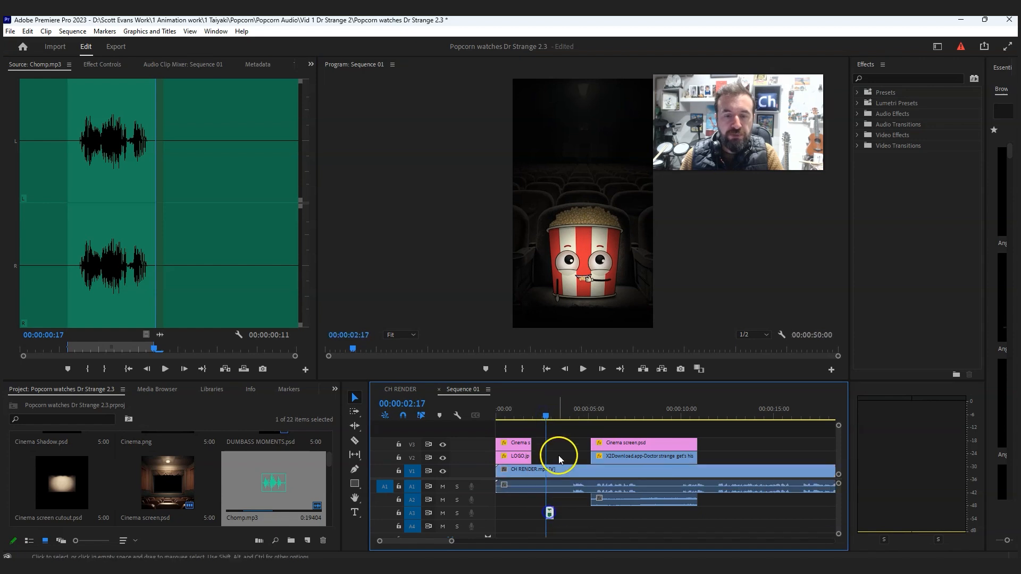
- Play back the chomp sound around 00:00:02:17 to check its timing against the popcorn's eating animation
click(537, 412)
click(584, 368)
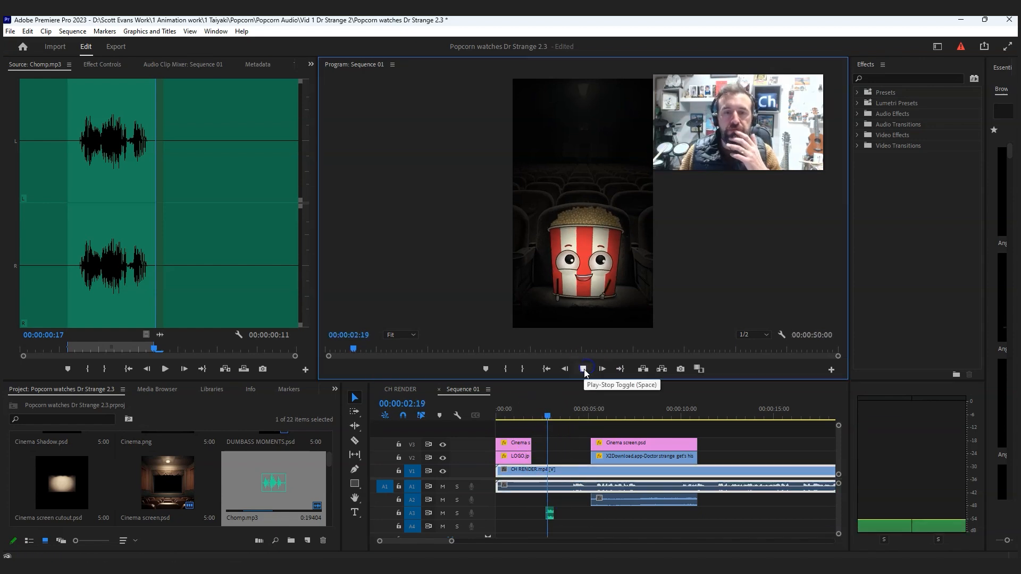
click(549, 414)
click(549, 414)
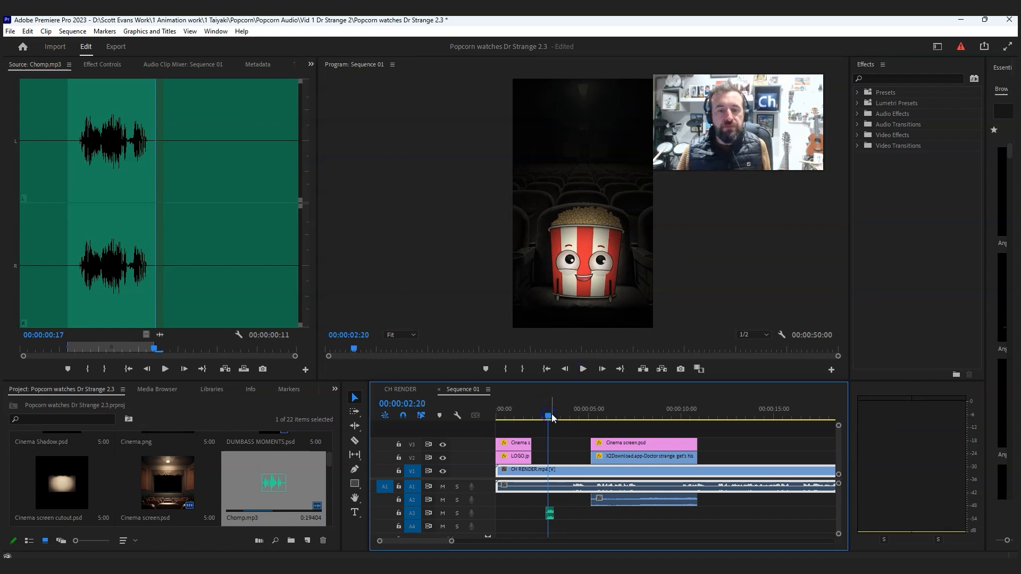
key(equal)
key(equal)
click(584, 369)
click(654, 412)
drag(655, 412, 632, 414)
click(583, 368)
click(585, 370)
- Shift the Chomp.mp3 clip on A3 slightly later to about 00:00:02:20, checking its sync with playback
drag(671, 513, 686, 514)
click(643, 414)
click(585, 370)
click(585, 370)
drag(687, 512, 681, 512)
click(644, 414)
click(584, 369)
click(584, 369)
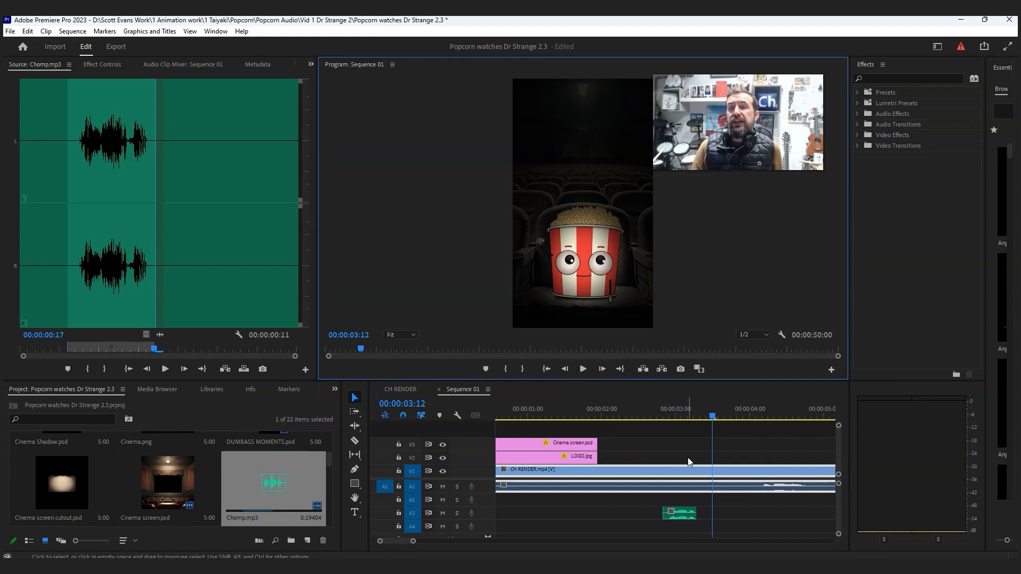
drag(766, 104, 771, 106)
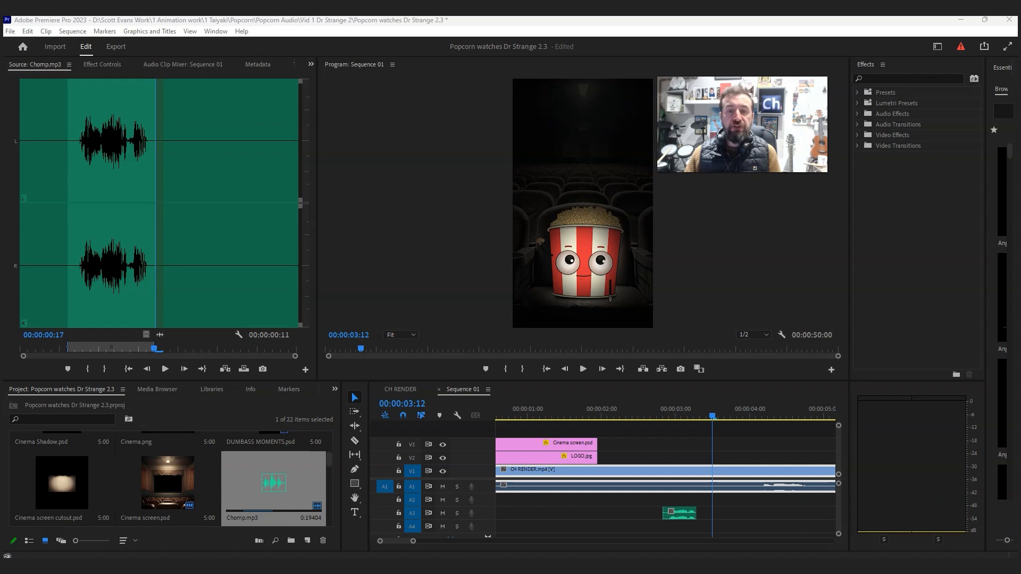
- Add a new horizontal text layer at 00:00:02:12 and move it into the dark area above the popcorn
click(639, 410)
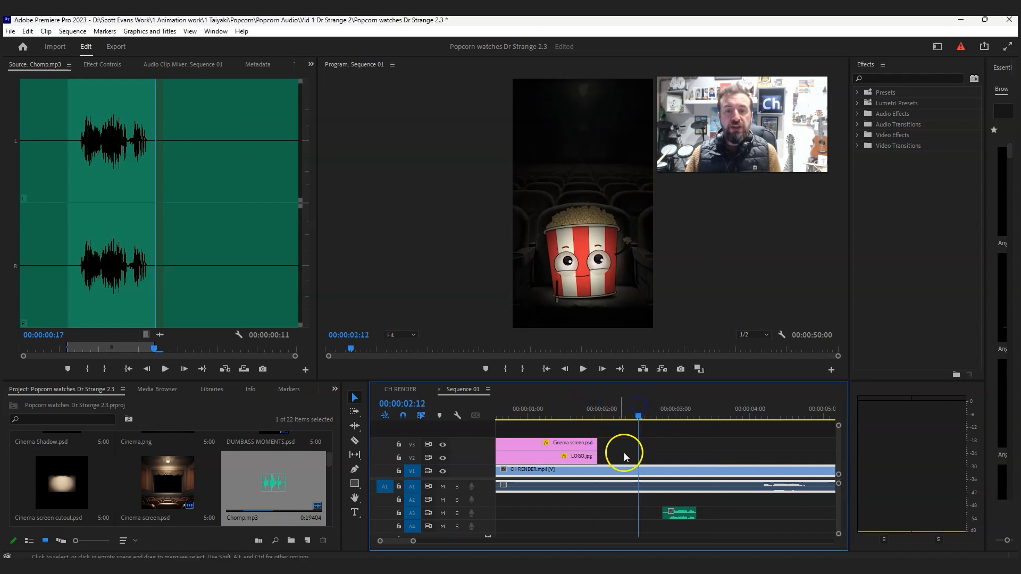
click(156, 32)
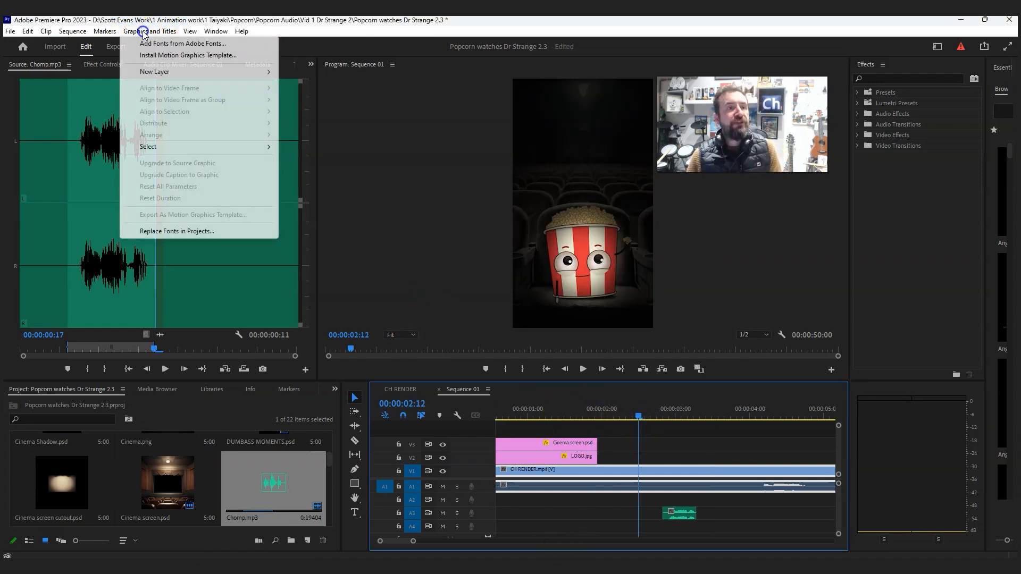
mouse_move(154, 78)
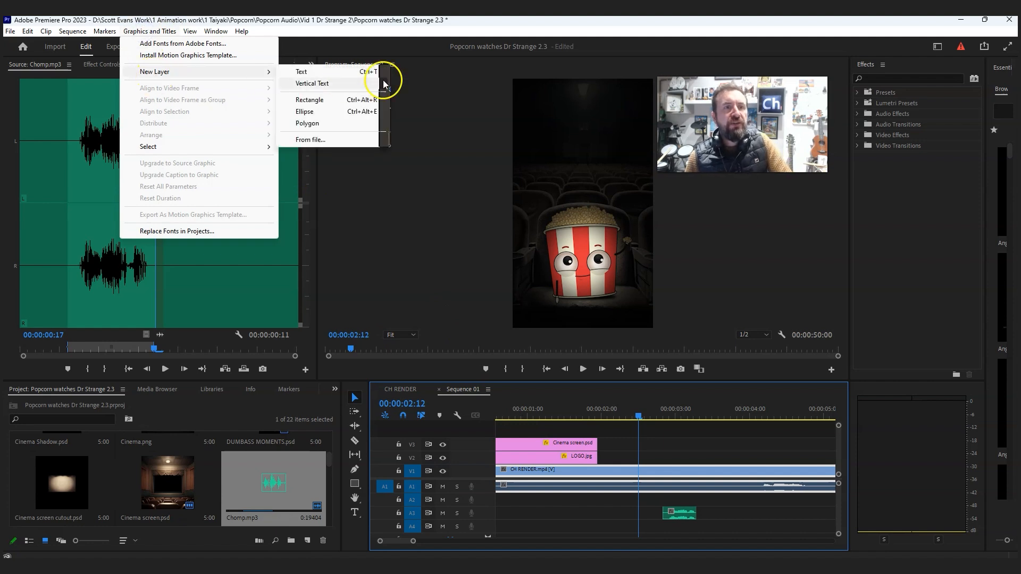
click(307, 73)
drag(599, 193, 554, 110)
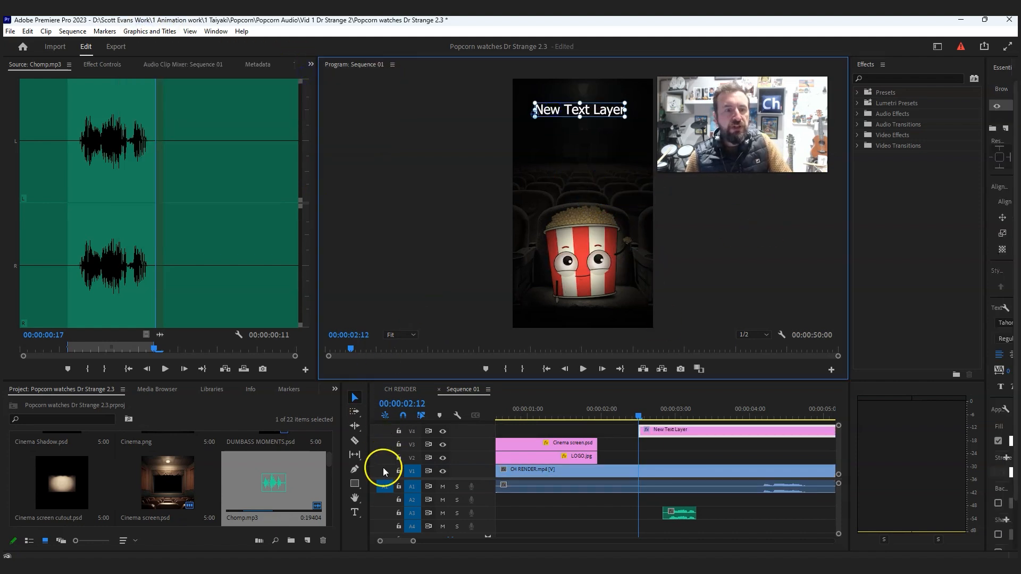
- Replace the placeholder text with "Popcorn reviewing" and "Dr Strange 2" on two lines
click(355, 513)
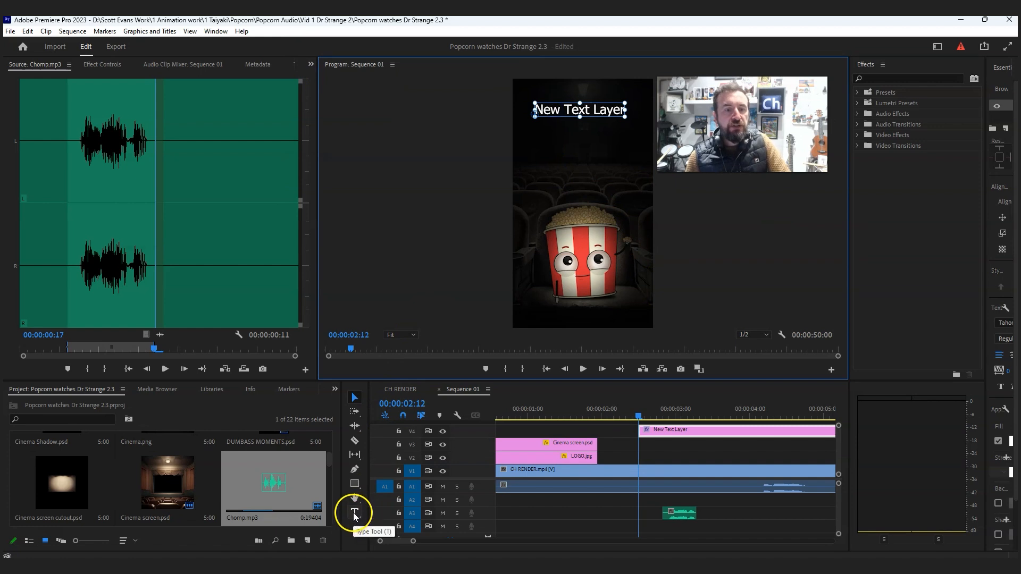
click(538, 109)
drag(538, 109, 621, 113)
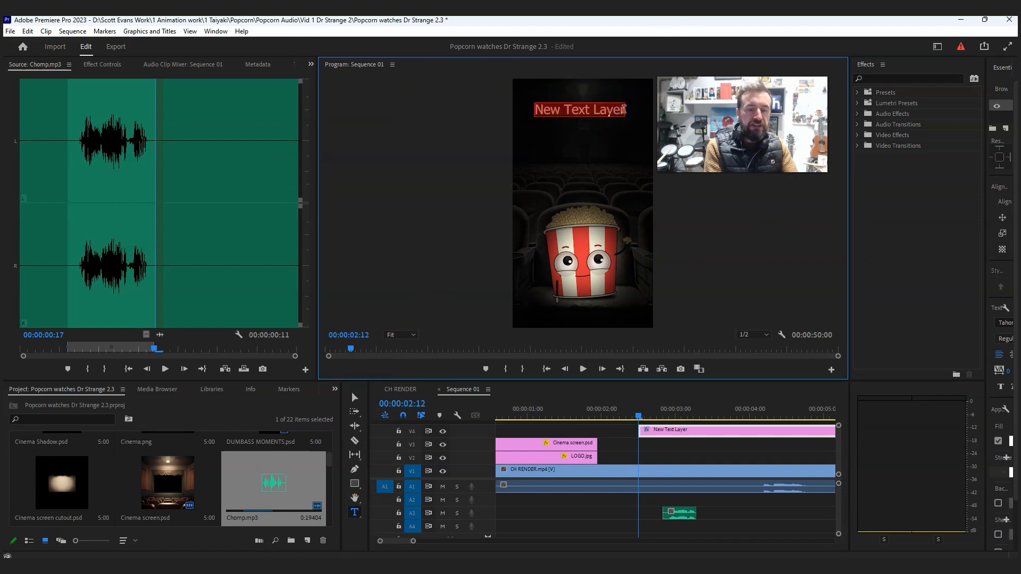
text(Popcorn review)
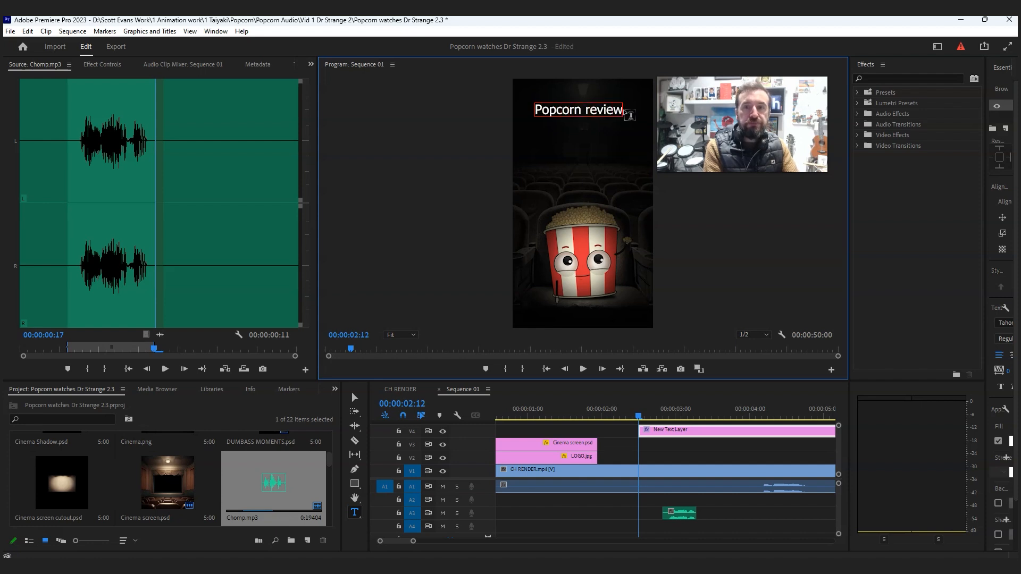
text(ing)
key(Return)
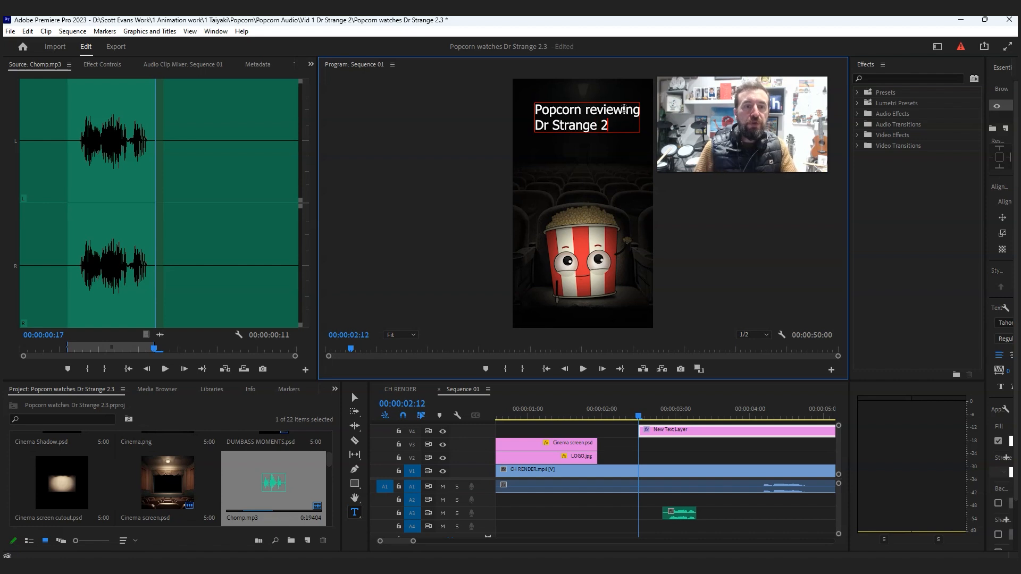
click(355, 397)
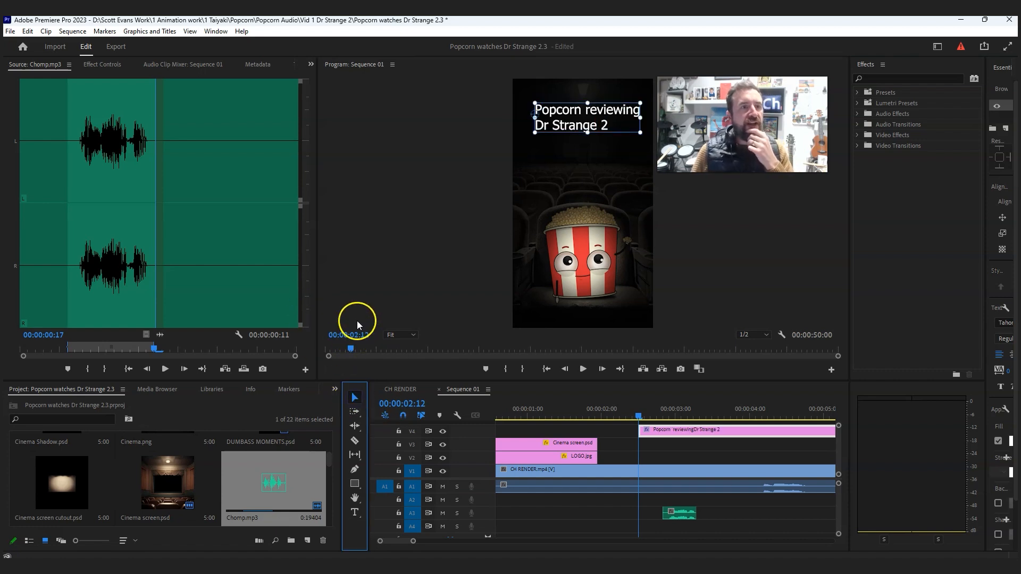
- Center align the two-line title text and move it back to the middle of the frame above the popcorn
click(103, 64)
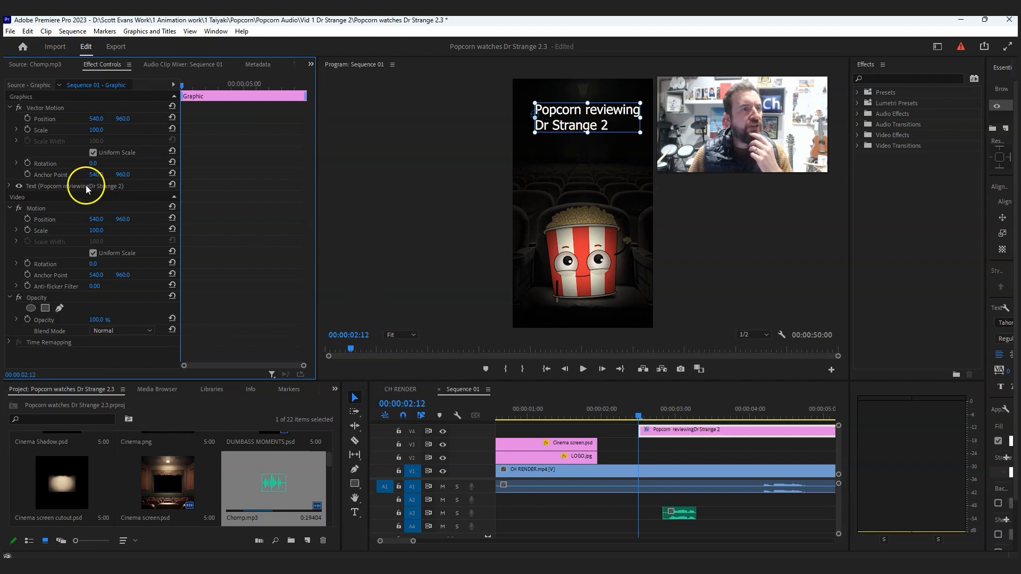
click(10, 186)
click(51, 253)
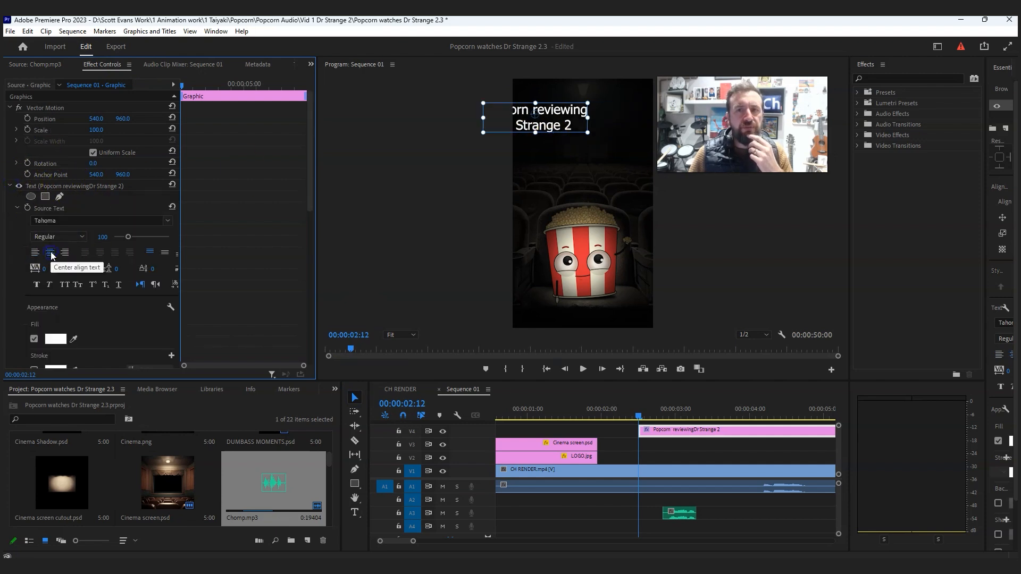
drag(559, 109, 605, 109)
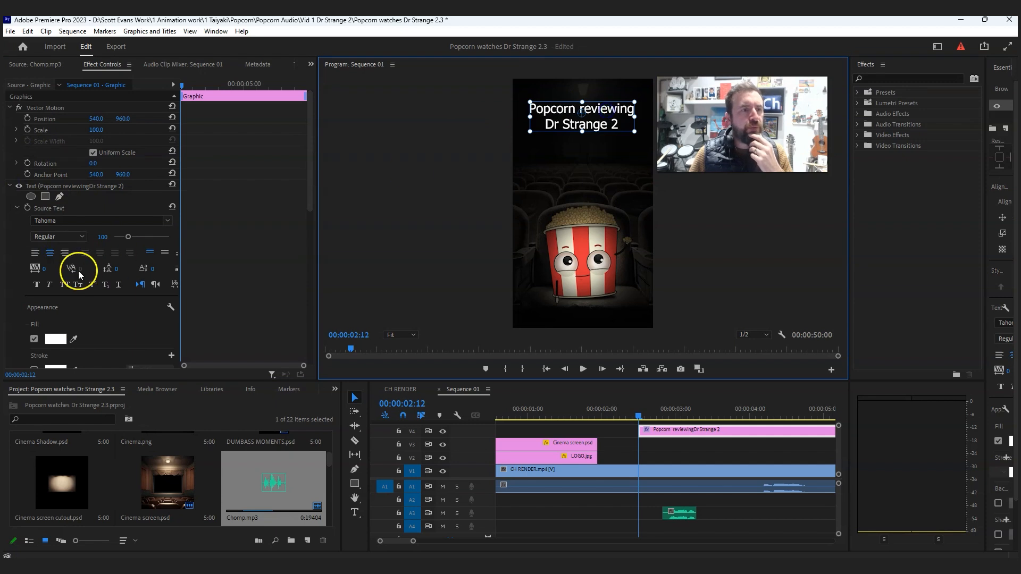
- Change the title's font to To Japan and shrink the text to fit within the frame's width
click(168, 220)
click(185, 314)
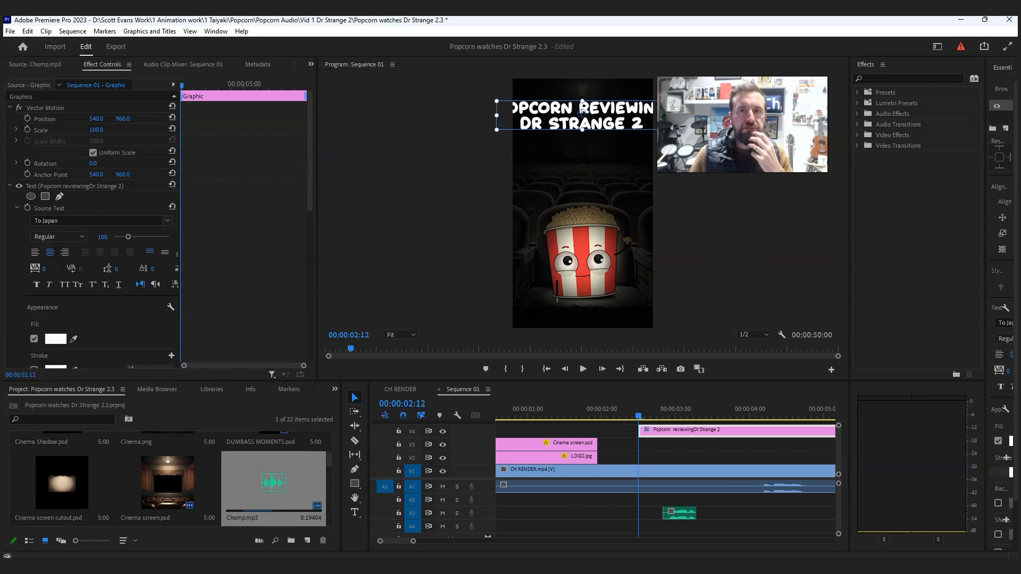
click(513, 115)
drag(514, 115, 566, 110)
click(661, 446)
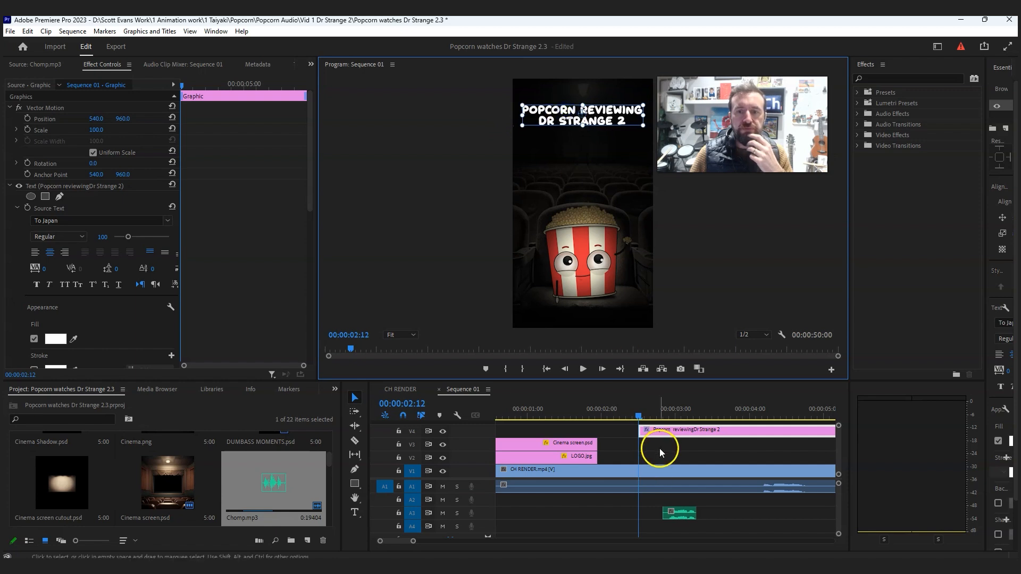
- Extend the title clip's start back to the end of the cinema screen clip and return the playhead to the sequence start
drag(639, 430, 623, 408)
click(658, 392)
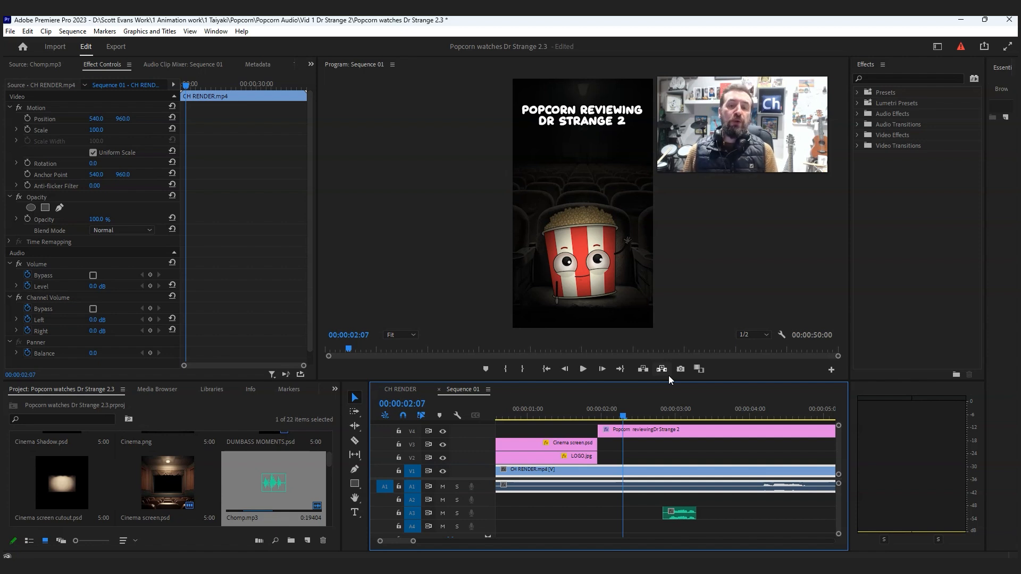
drag(605, 407, 499, 424)
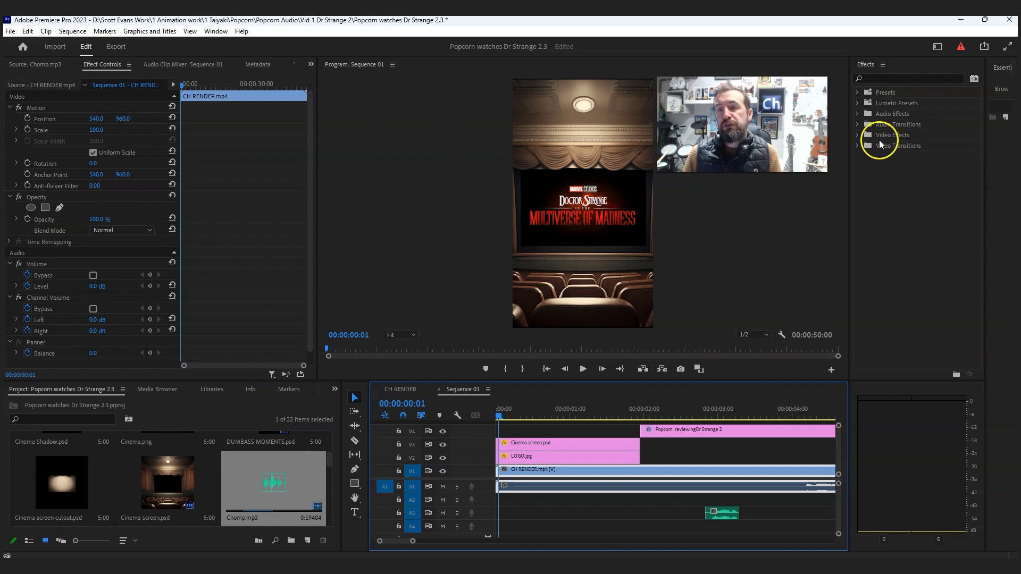
- Expand the Dissolve group of the video transitions
click(856, 135)
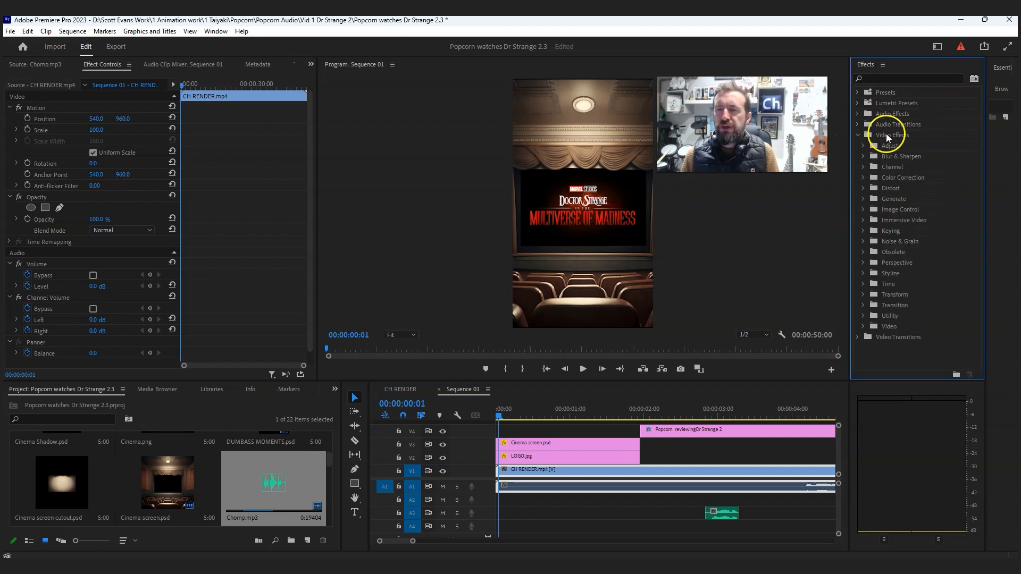
click(857, 136)
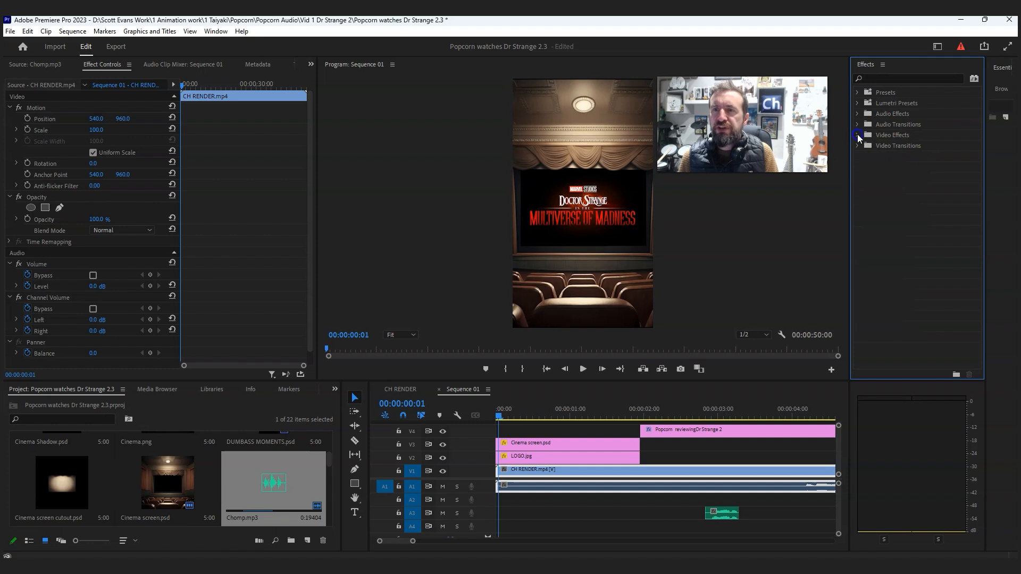
click(858, 146)
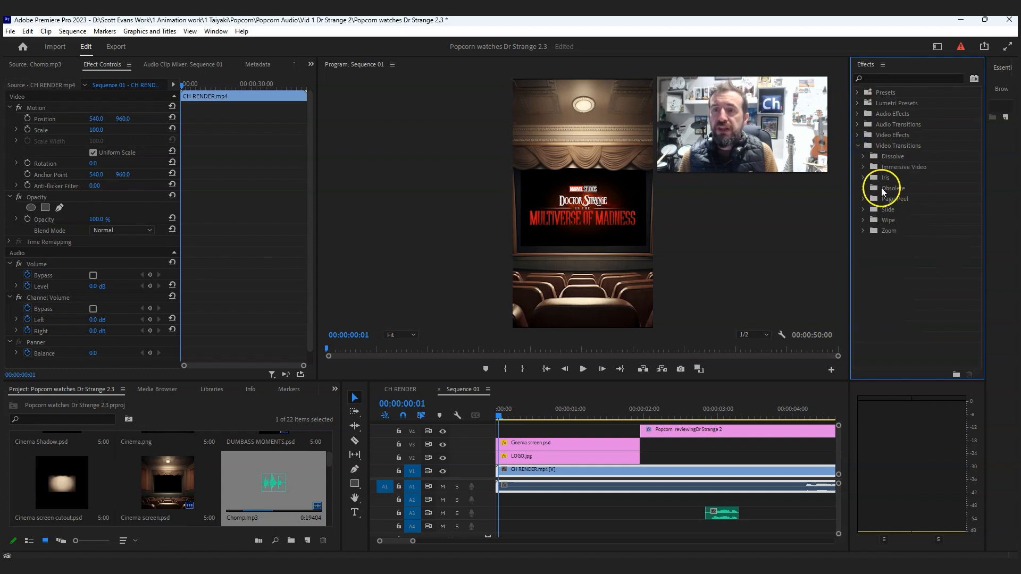
click(863, 156)
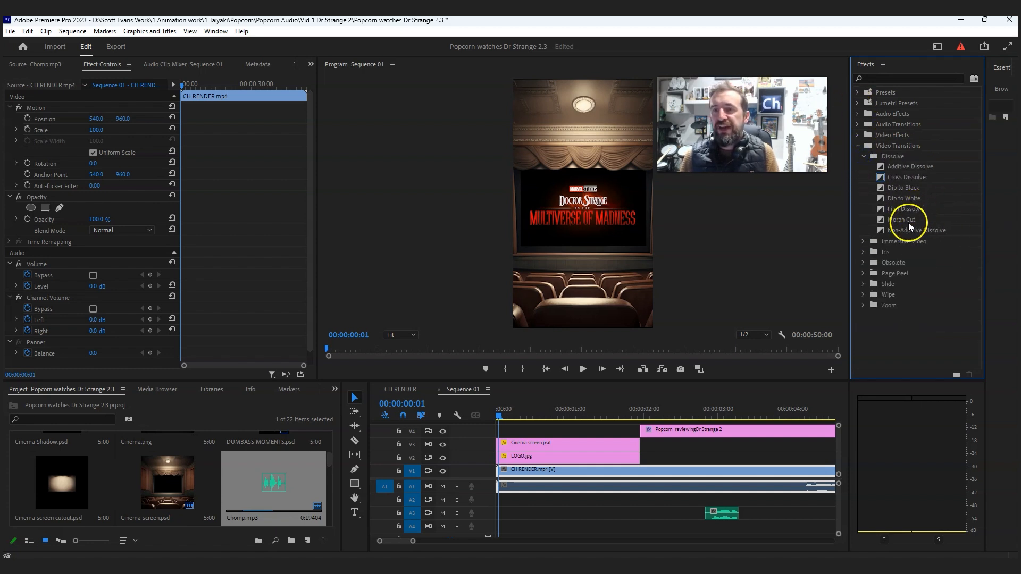
- Try a Dip to Black transition at the start of the Cinema screen.psd clip and check the fade
click(911, 200)
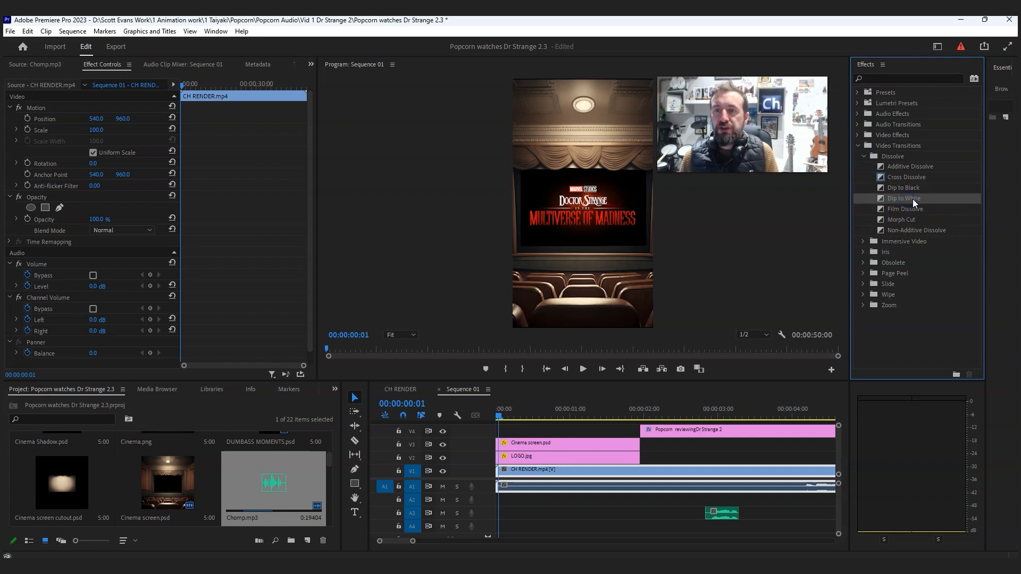
drag(915, 202, 504, 445)
drag(571, 444, 528, 446)
drag(904, 188, 513, 444)
drag(909, 189, 509, 478)
mouse_move(498, 412)
mouse_down()
mouse_move(521, 410)
mouse_move(513, 405)
mouse_up()
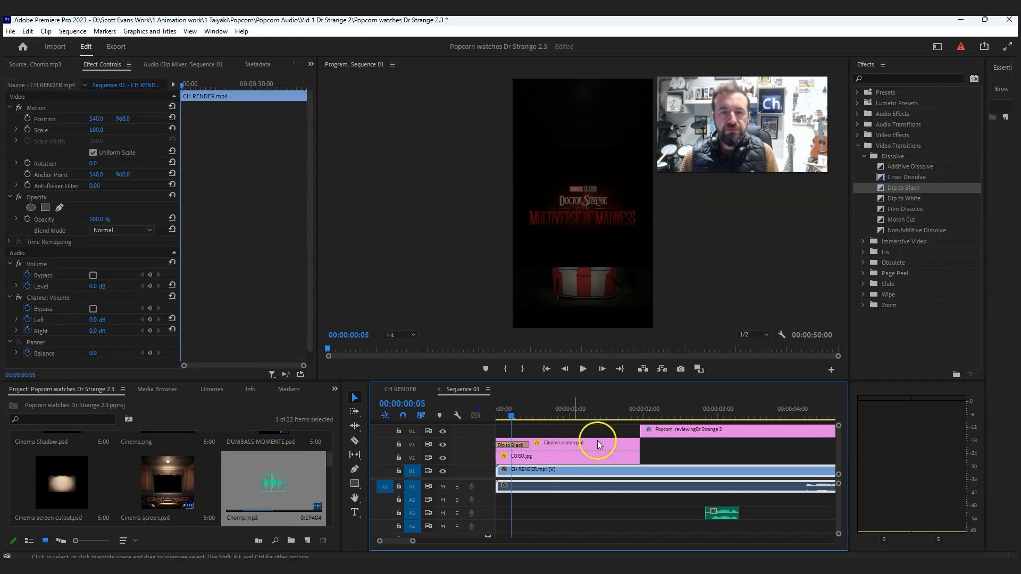
drag(904, 187, 515, 445)
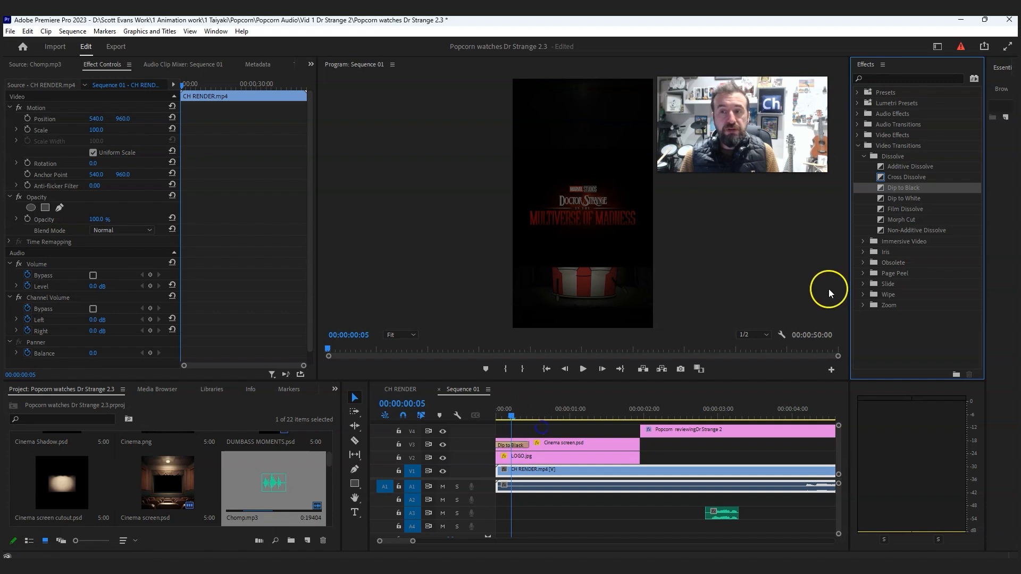
- Add a rectangle graphic layer at 00:00:00:05 and enlarge it until it covers the whole frame
click(518, 431)
click(133, 31)
mouse_move(154, 71)
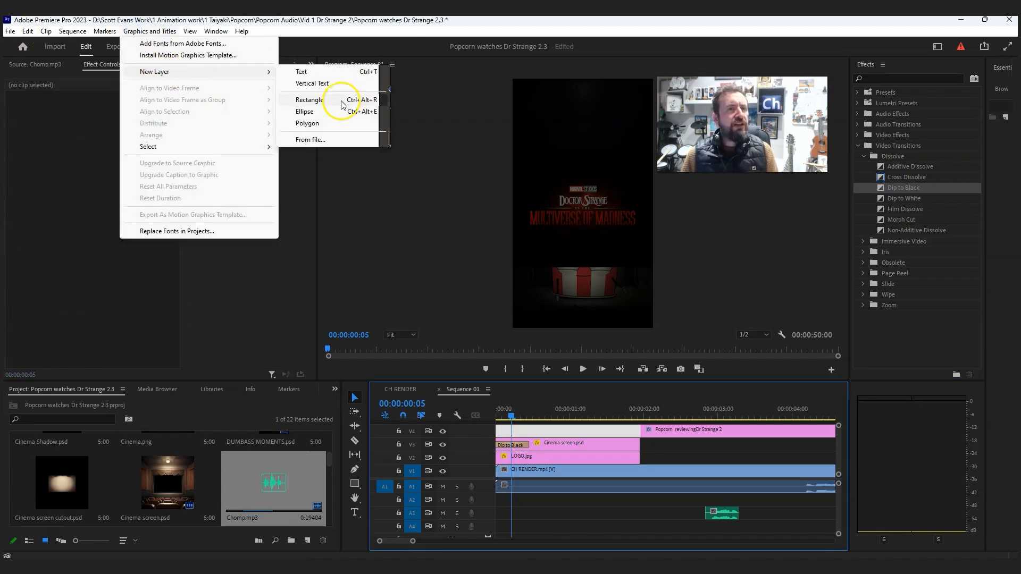
click(310, 100)
drag(604, 190, 690, 64)
drag(562, 220, 453, 356)
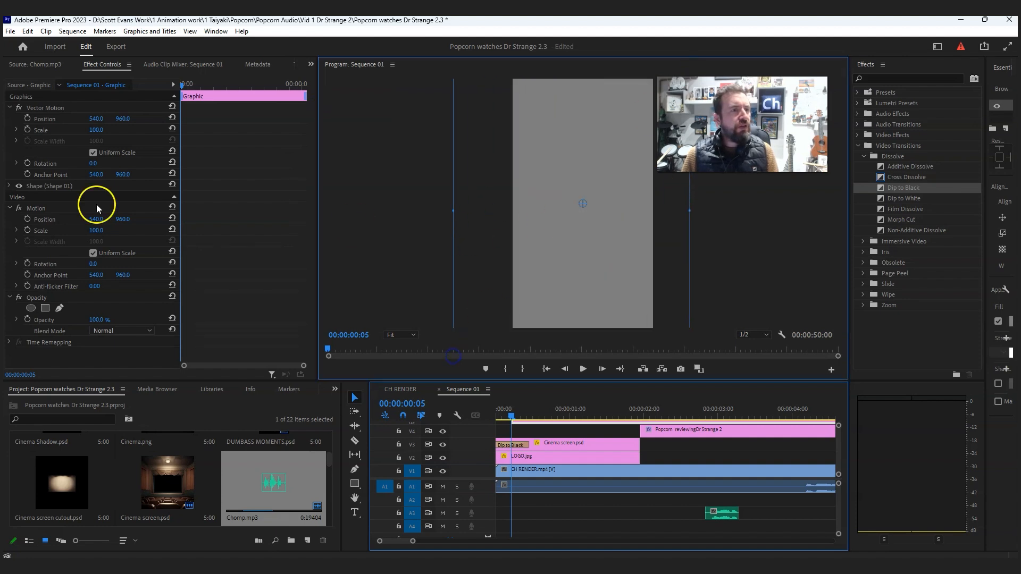
- Change the rectangle's fill color to black (000000)
click(554, 433)
click(564, 420)
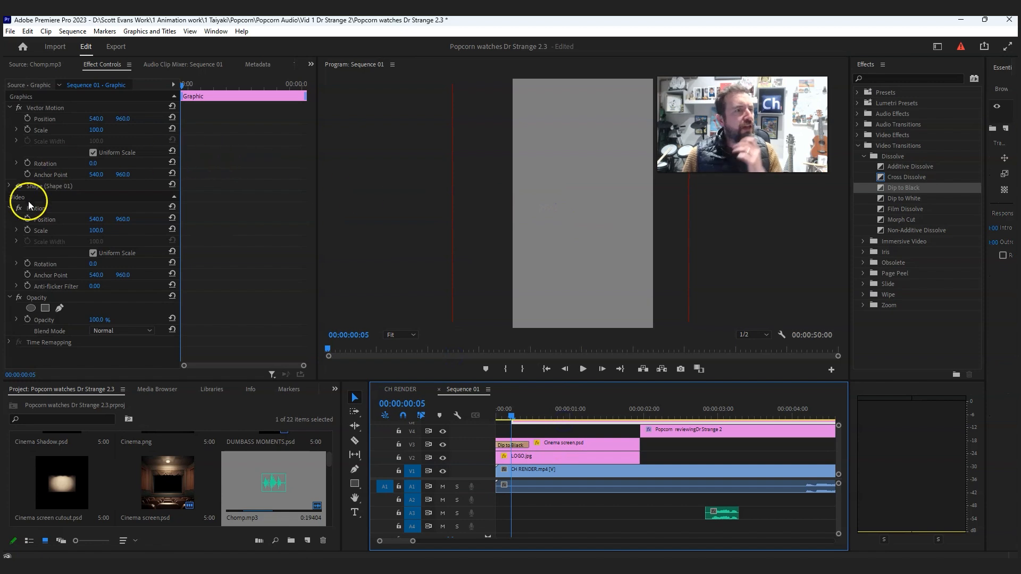
click(9, 187)
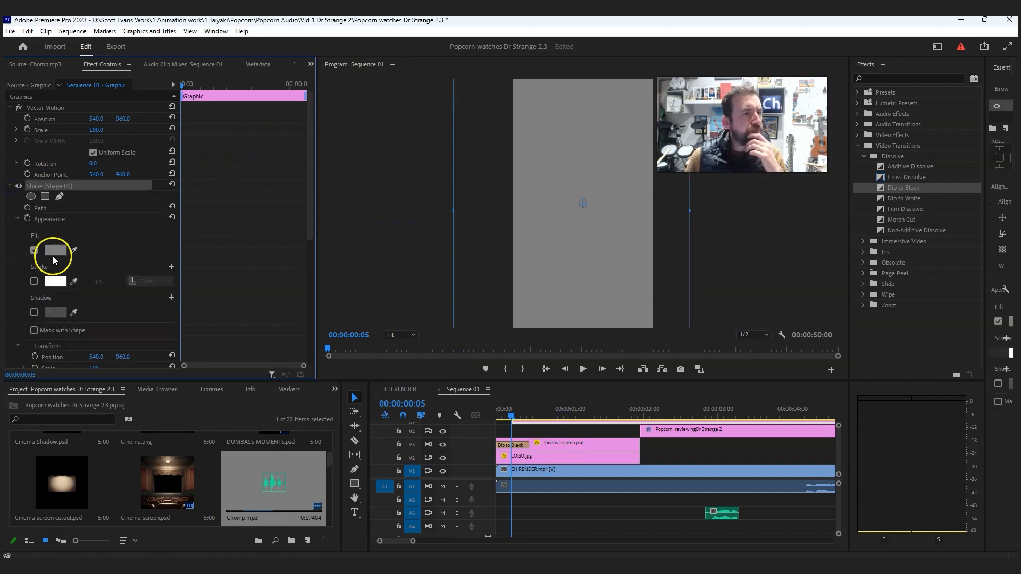
click(55, 256)
drag(456, 297, 396, 366)
click(615, 213)
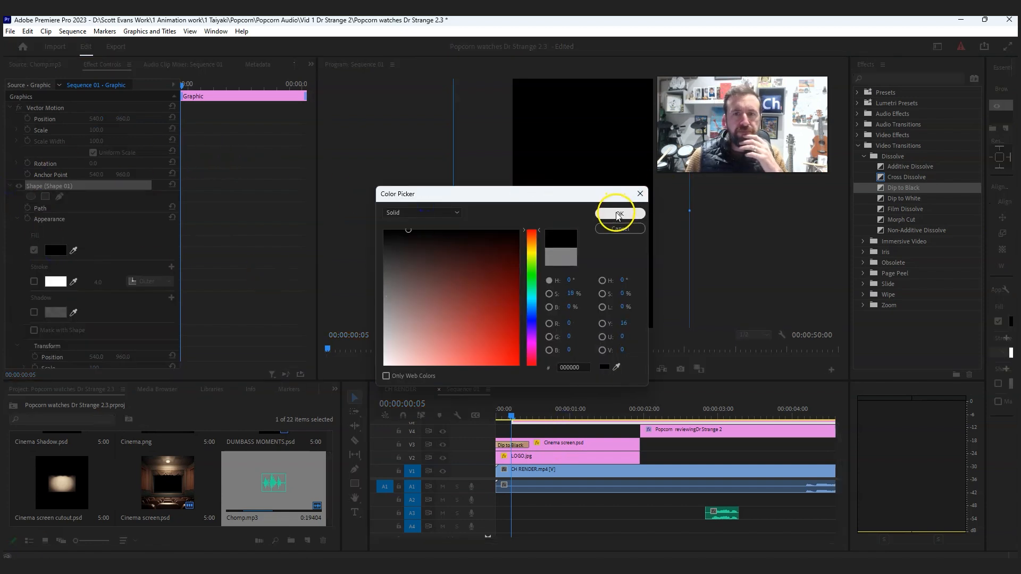
- Shorten the black graphic clip to about one second and place it at the very start of the sequence
scroll(831, 444, up, 2)
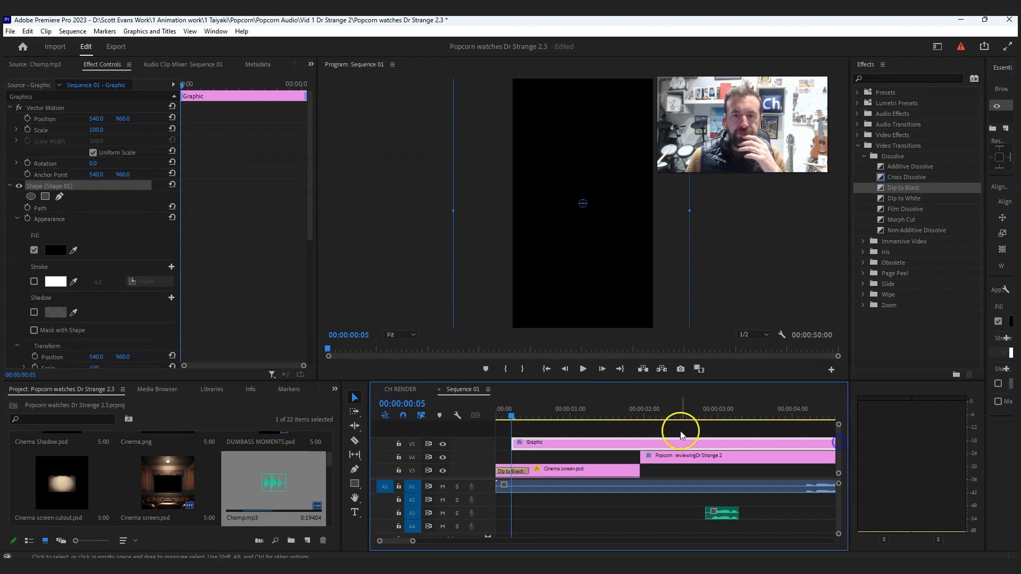
key(minus)
key(minus)
drag(589, 443, 527, 443)
- Delete the Dip to Black transition from the start of the Cinema screen.psd clip
key(equal)
key(equal)
click(512, 472)
key(Delete)
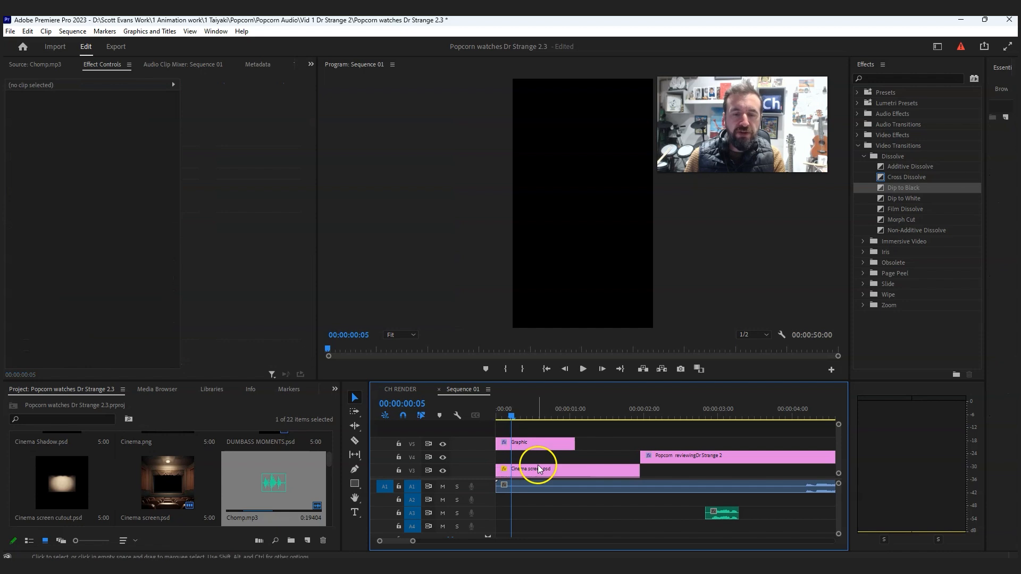
- Fade the black graphic with a Film Dissolve, trimmed to about a third of a second, and play the opening
drag(904, 209, 493, 415)
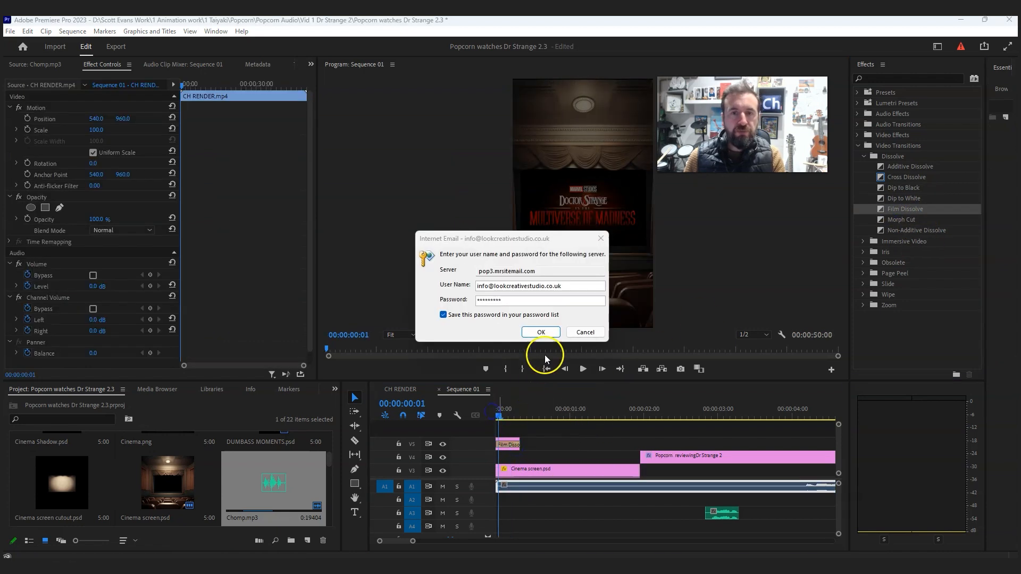
click(601, 238)
click(486, 419)
click(583, 368)
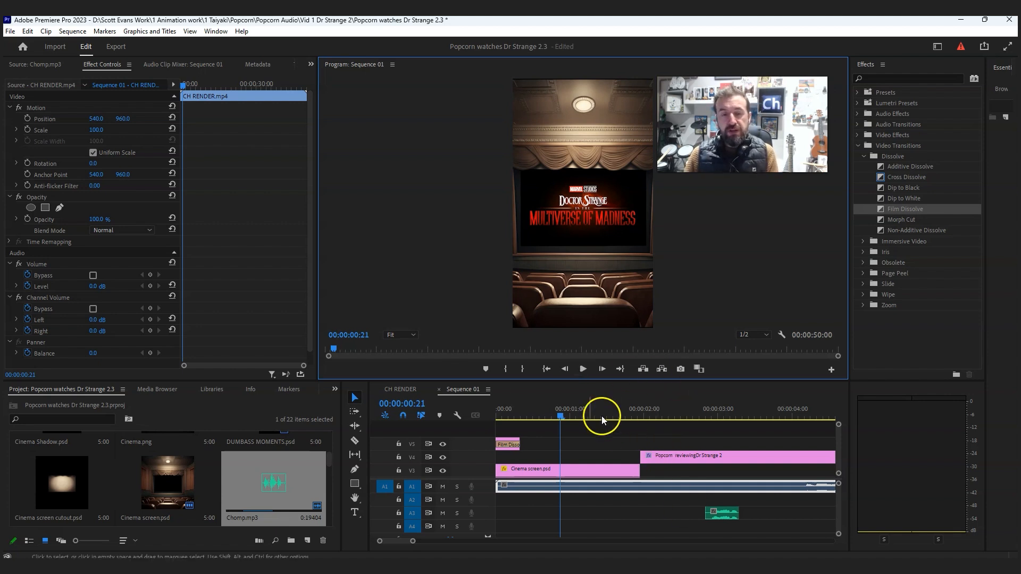
- Open the CH RENDER sequence and scrub through its first ten seconds to examine the arrangement of clips
click(401, 390)
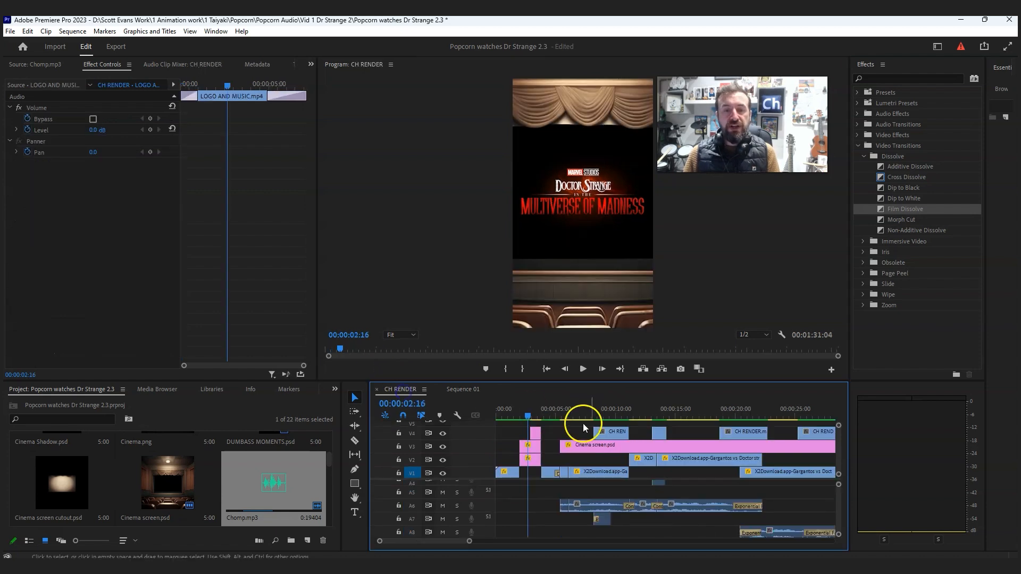
drag(546, 413, 608, 441)
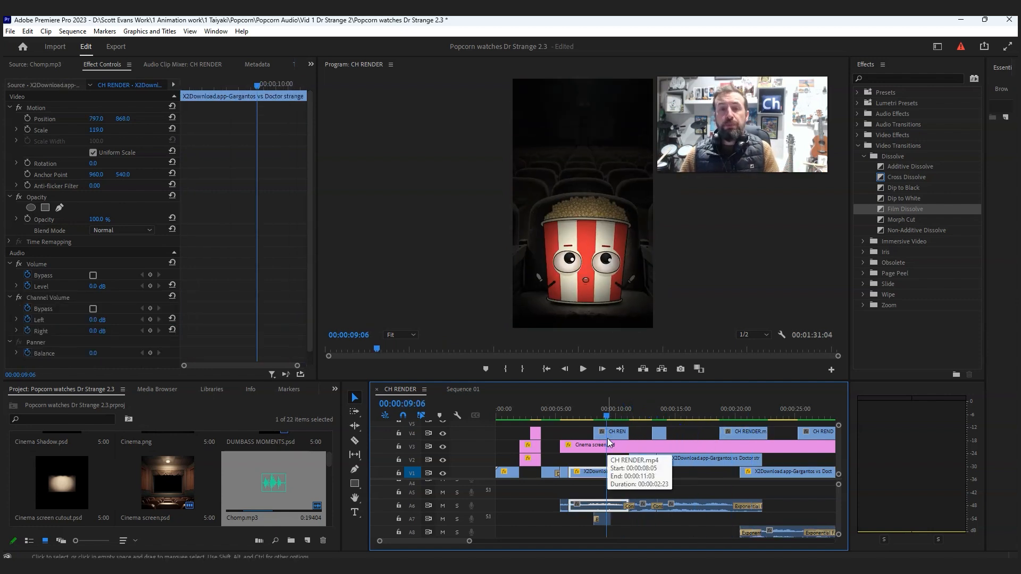
drag(525, 415, 513, 411)
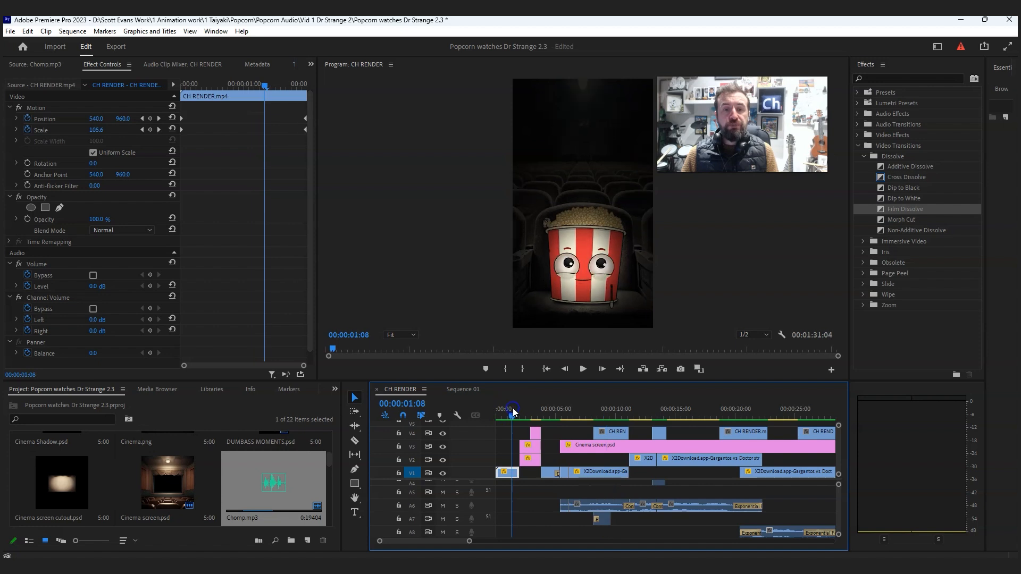
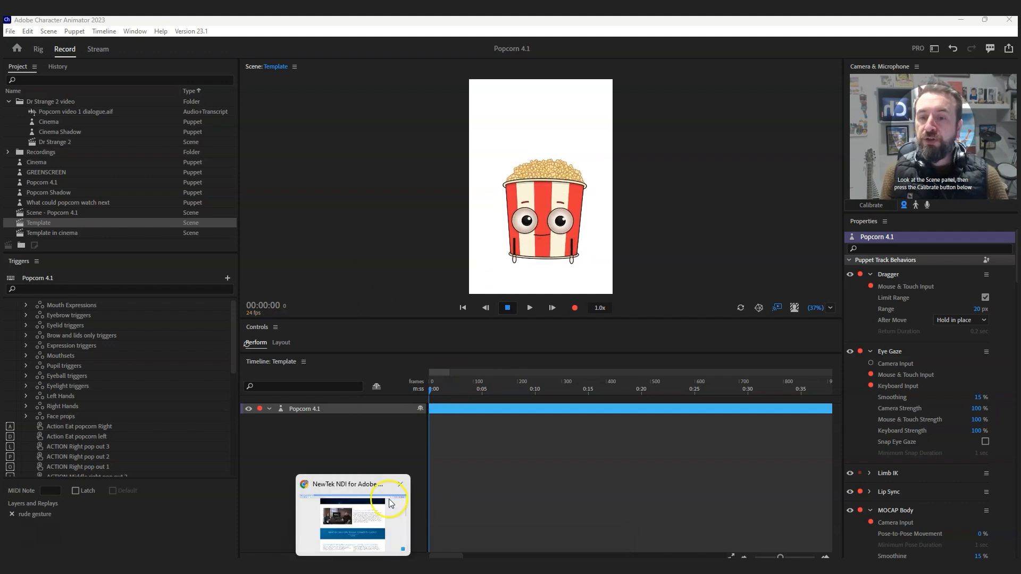
- Switch to Chrome and look through the NewTek NDI for Adobe Creative Cloud page, including its download sections
click(394, 526)
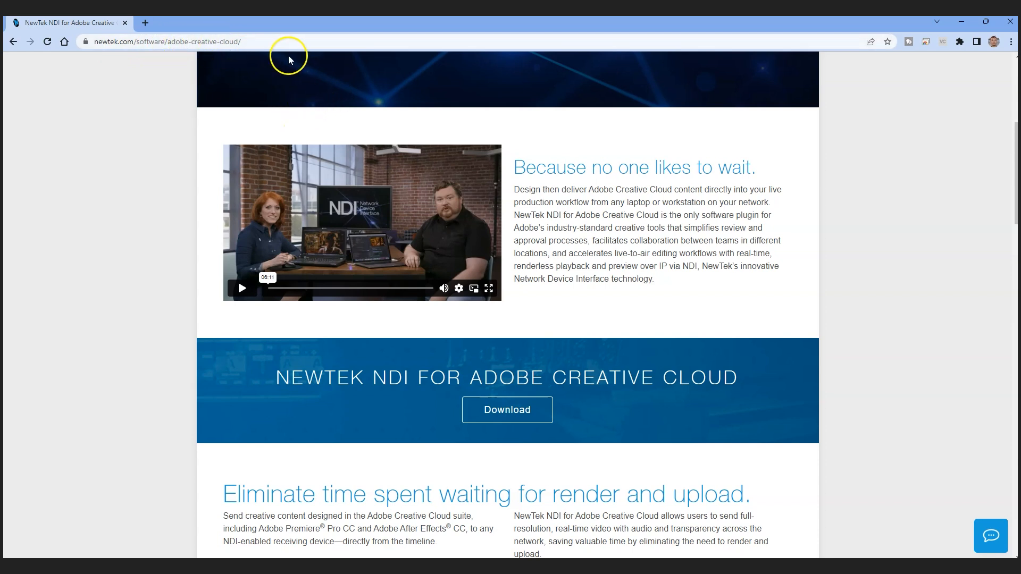
scroll(700, 298, up, 6)
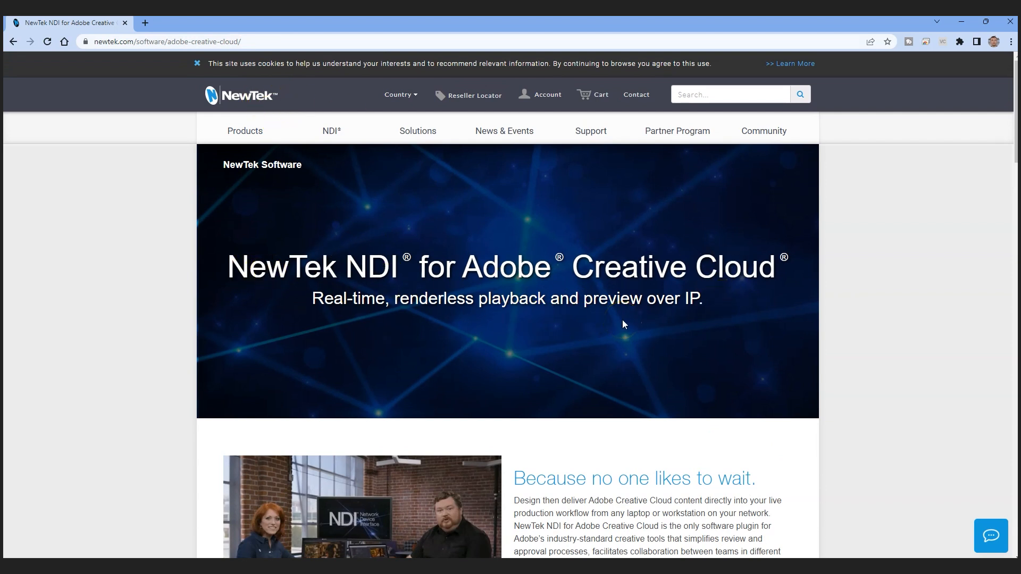
scroll(625, 324, down, 10)
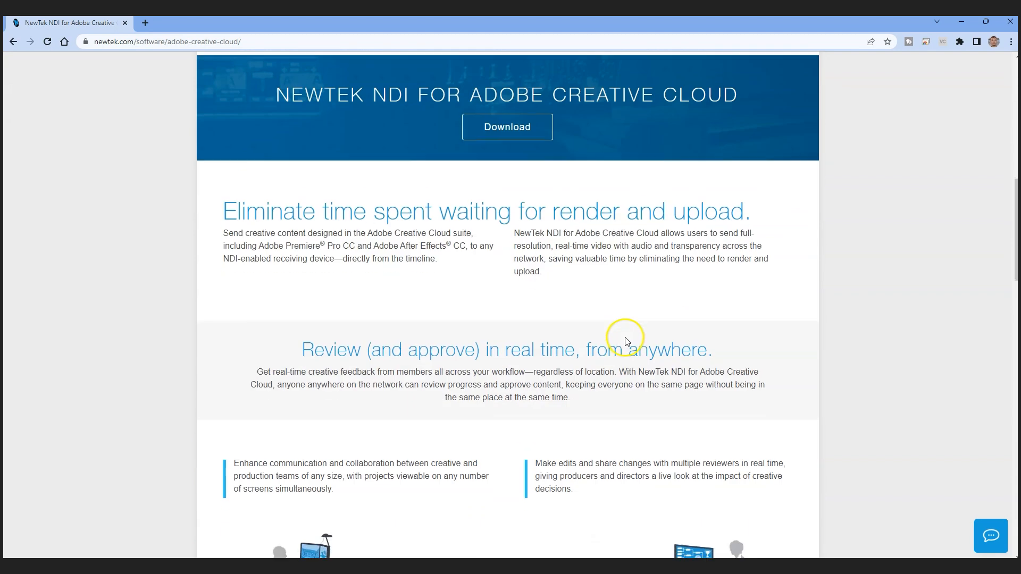
scroll(625, 340, down, 15)
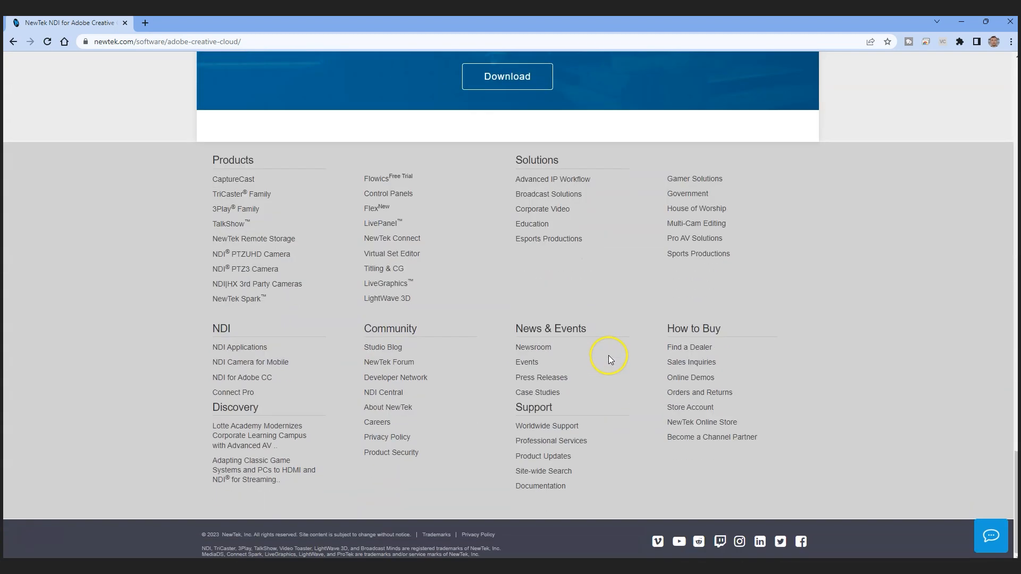
scroll(609, 355, up, 7)
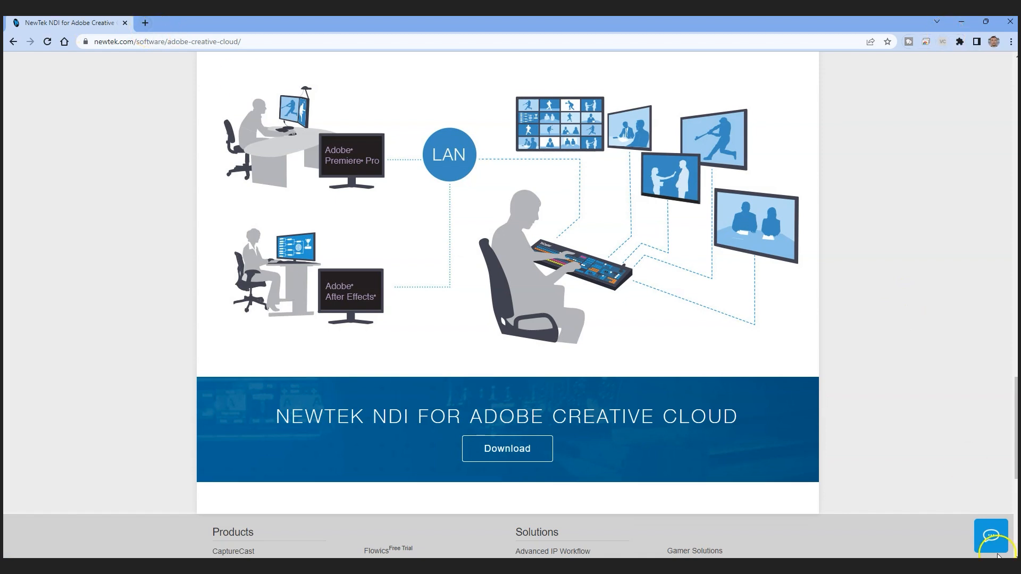
- Switch to OBS and delete the existing Video Capture Device source from the scene
mouse_move(845, 566)
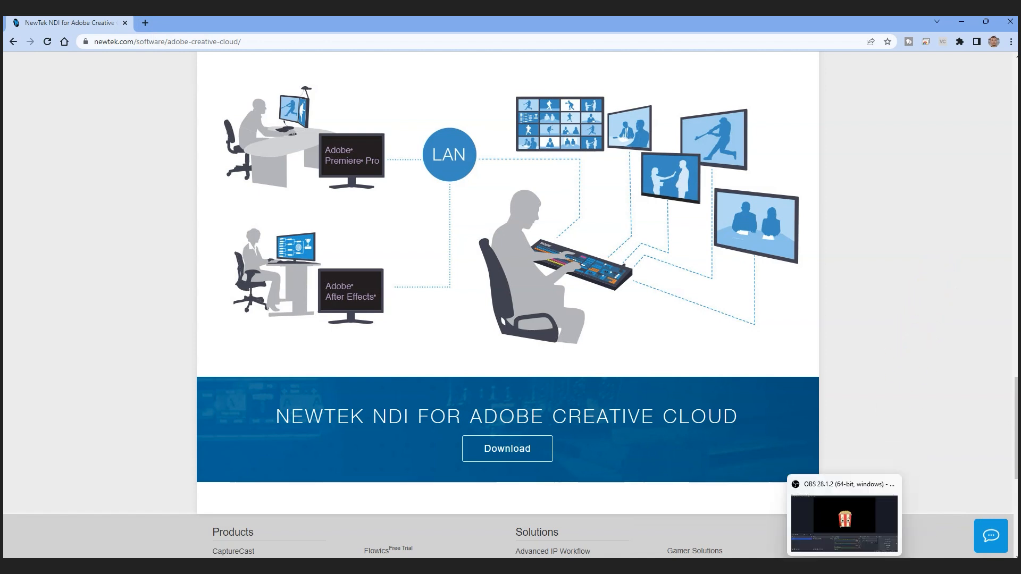
click(845, 542)
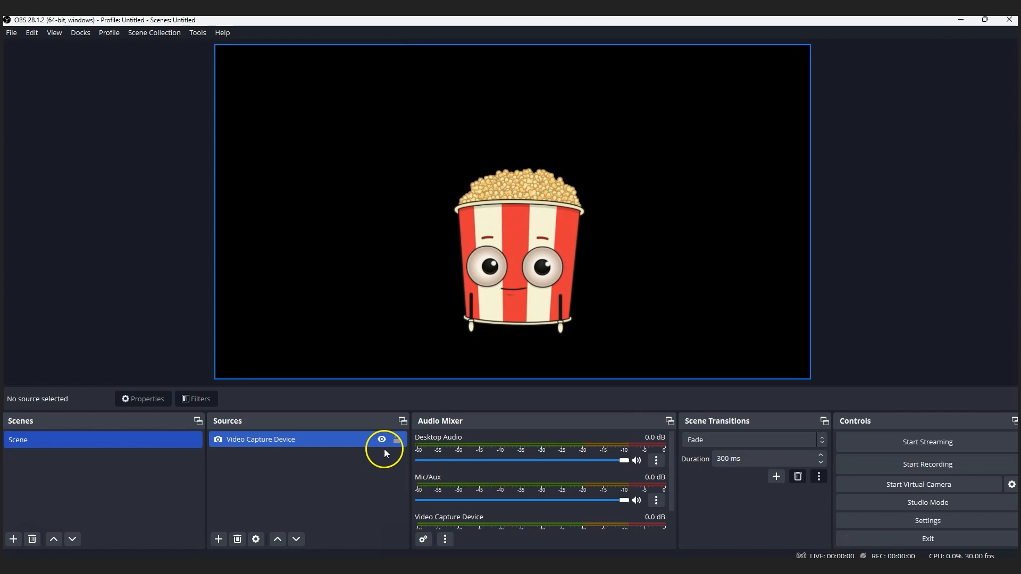
click(308, 437)
key(Delete)
click(565, 301)
click(465, 343)
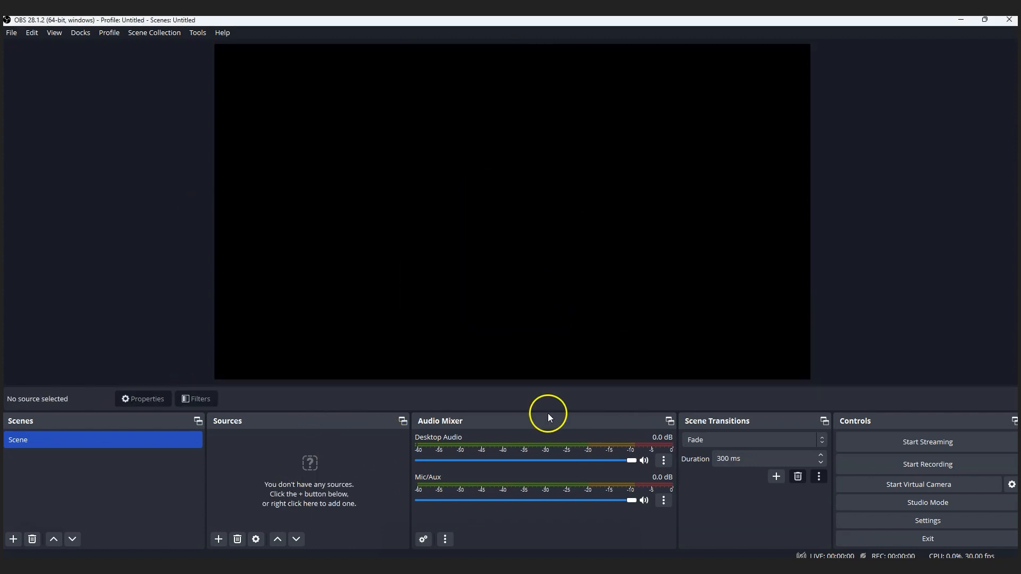
- Add a new Video Capture Device source and choose NDI Webcam Video 1 as its device
click(220, 537)
click(268, 483)
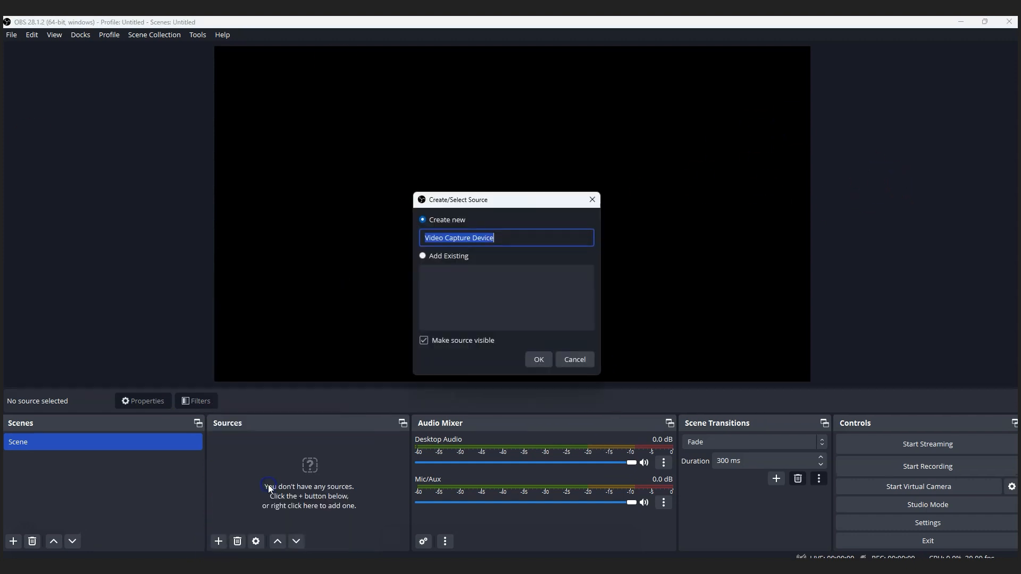
click(550, 354)
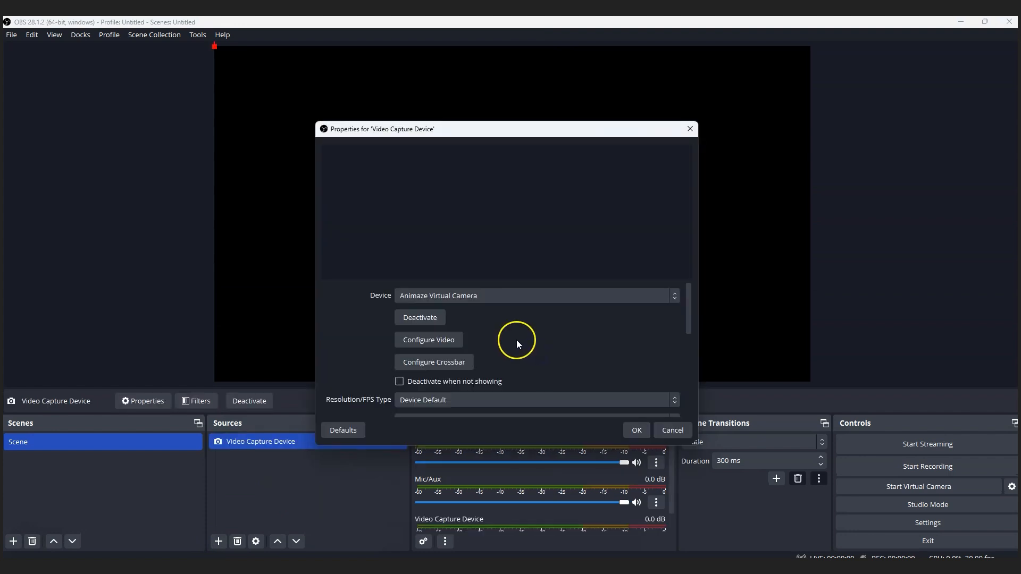
click(471, 297)
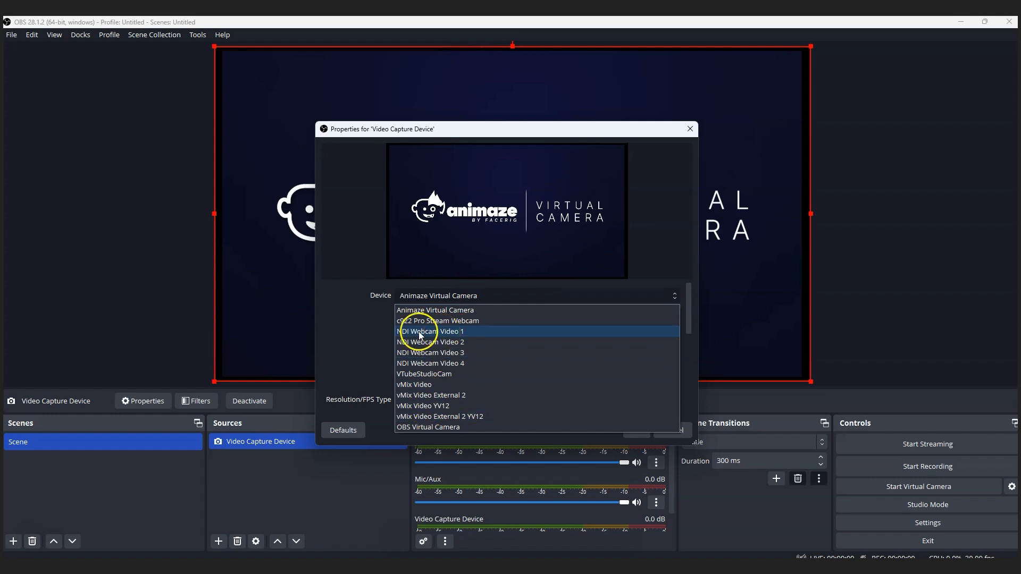
click(460, 333)
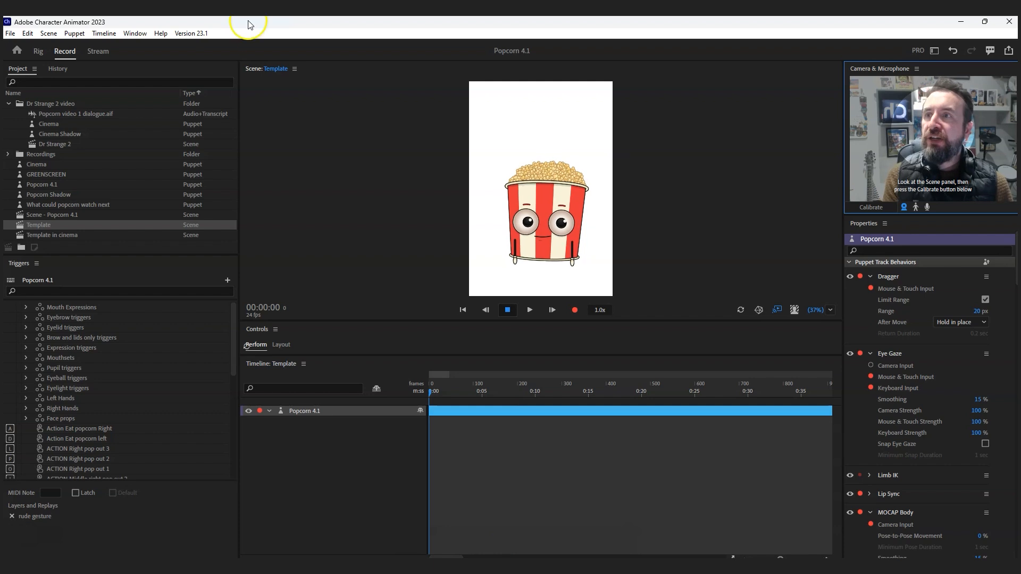
- In Character Animator, review the Live Output preferences for Mercury Transmit and the NDI output, and accept them
click(25, 34)
click(75, 204)
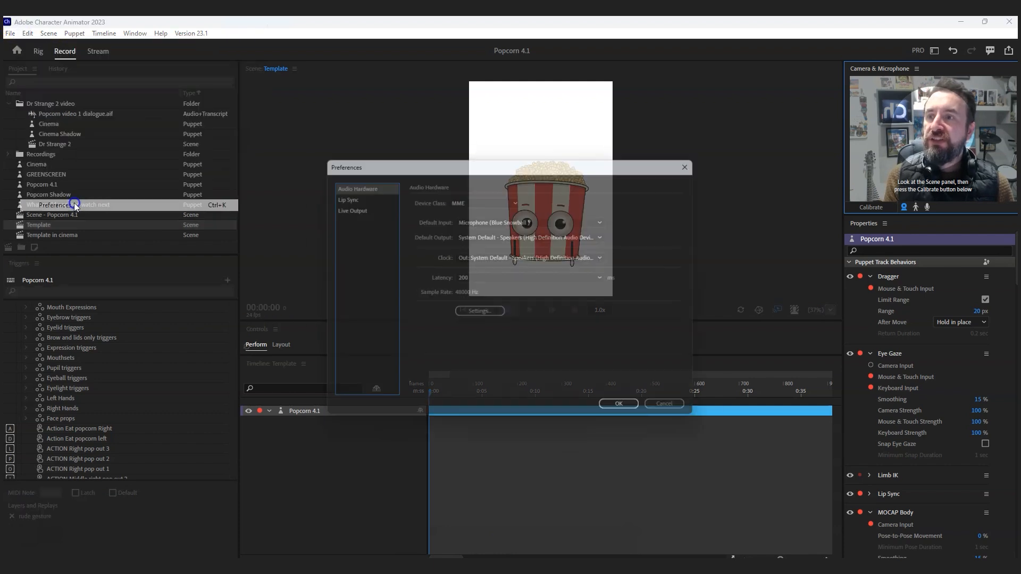
click(350, 211)
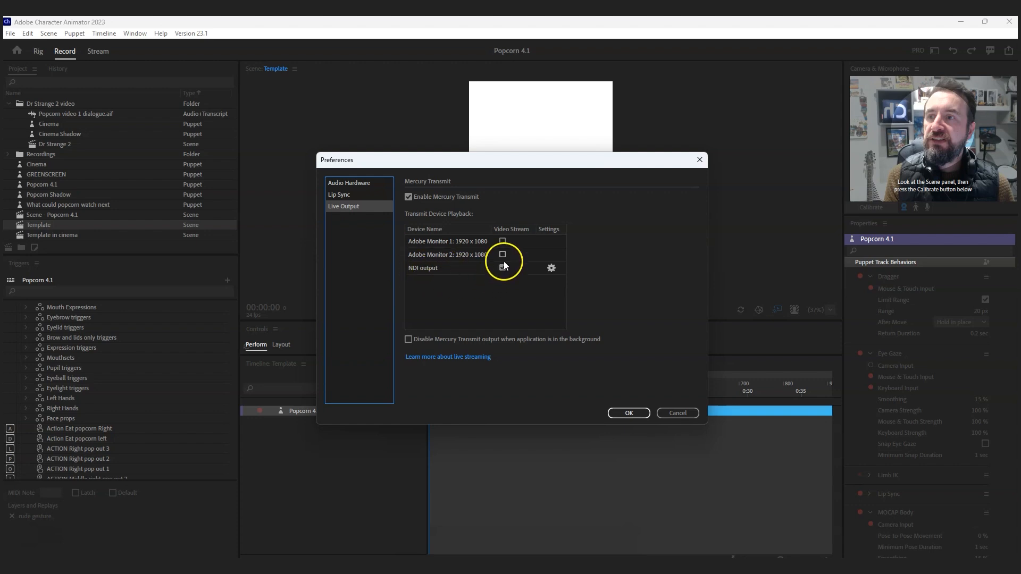
click(628, 413)
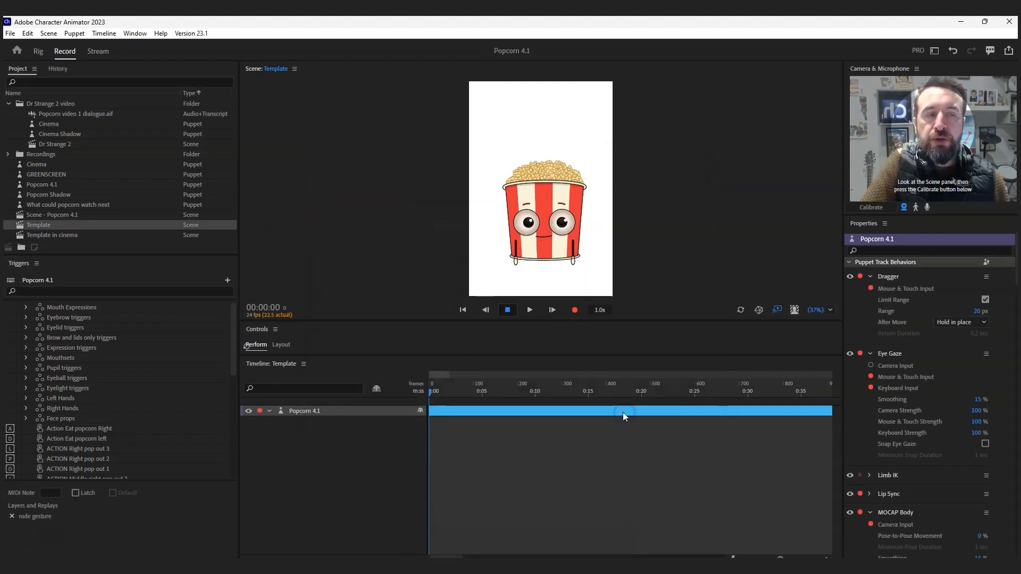
- Minimise the open application windows to reach the desktop and reposition the NDI Launcher window
click(964, 25)
click(964, 25)
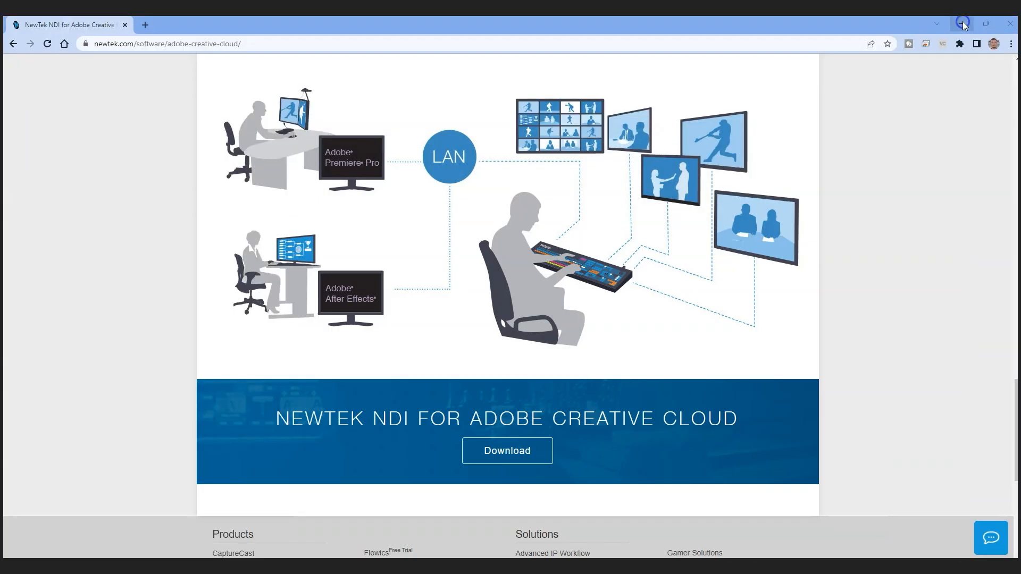
click(964, 25)
drag(768, 110, 814, 47)
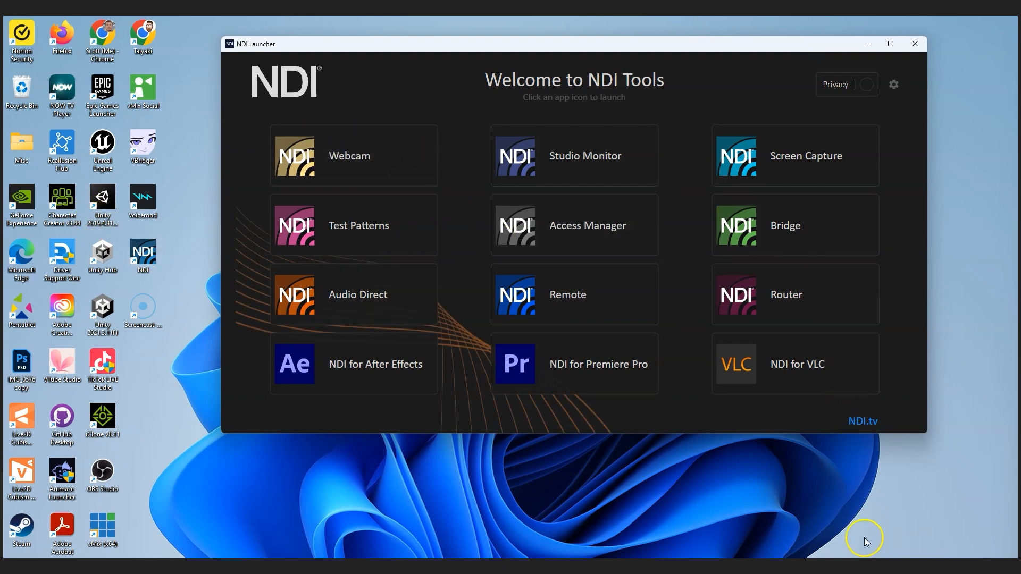
- Open the running NDI Webcam tool and inspect the Adobe Character Animator entry in the Video 1 source list
click(909, 569)
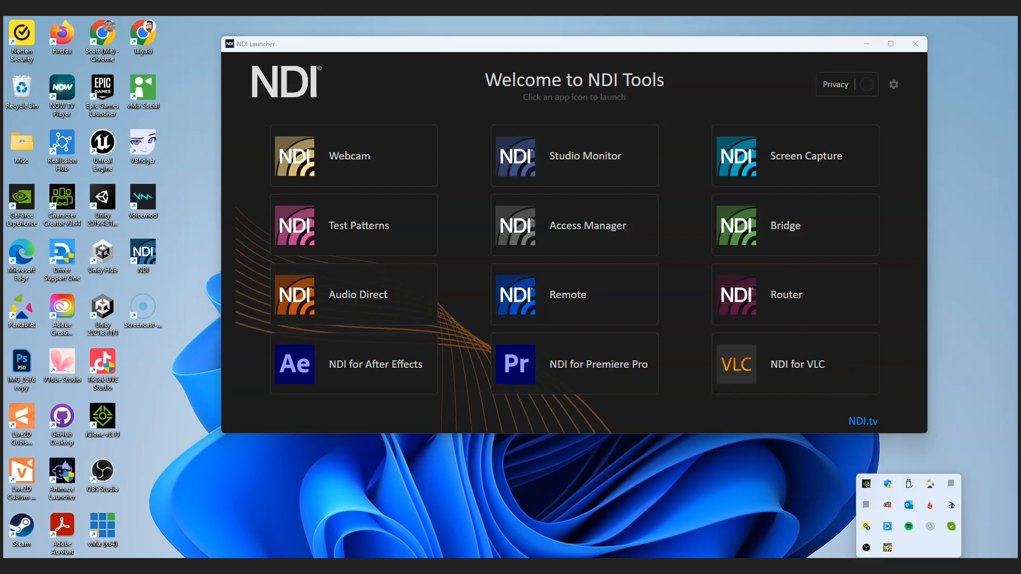
click(887, 549)
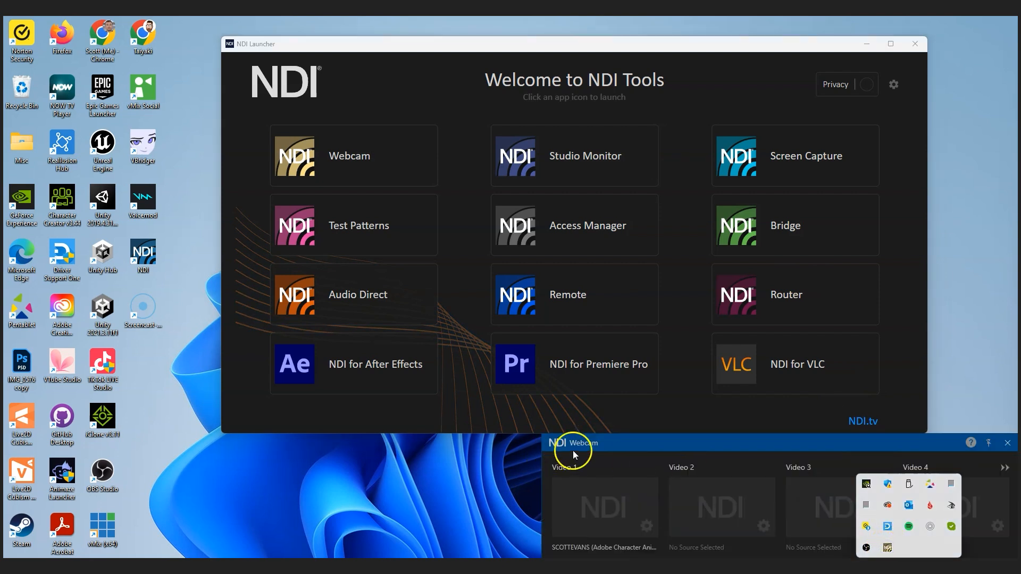
right_click(621, 496)
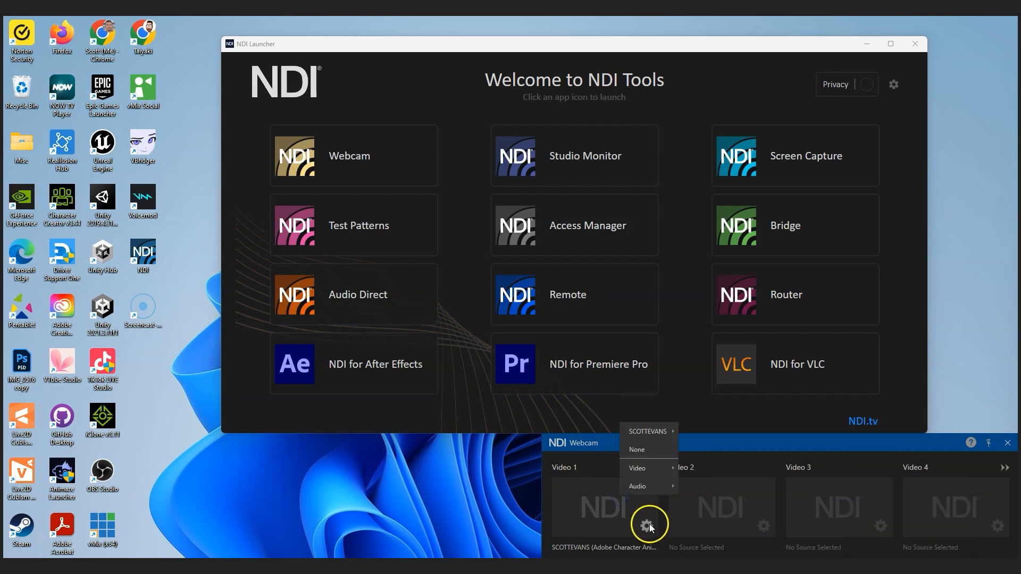
mouse_move(649, 431)
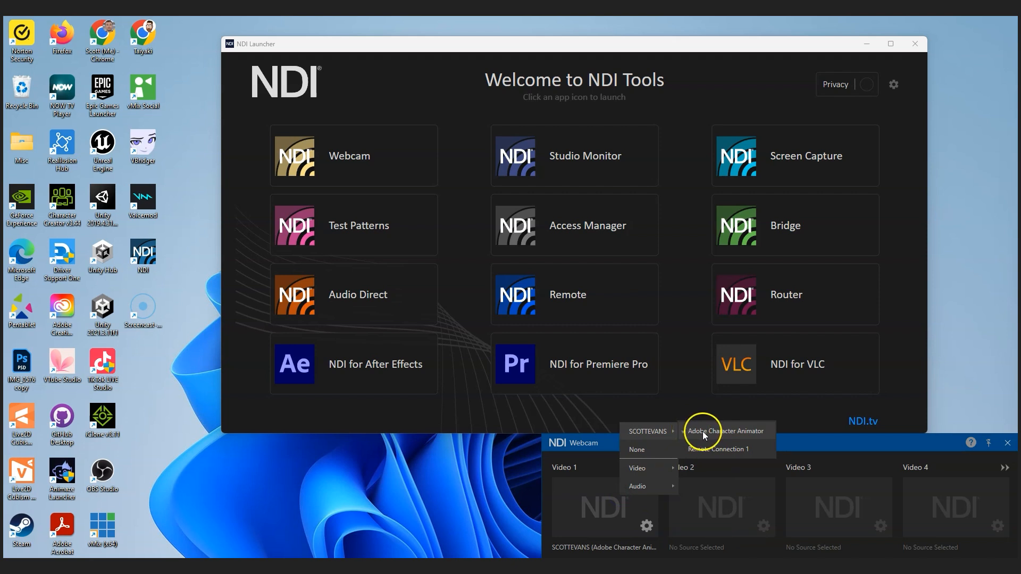
click(515, 463)
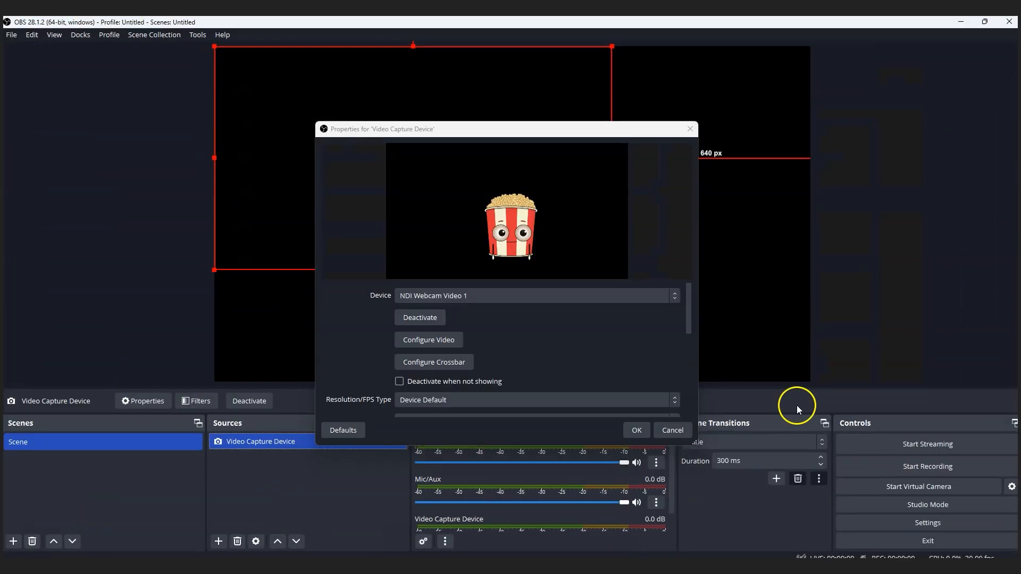
click(514, 295)
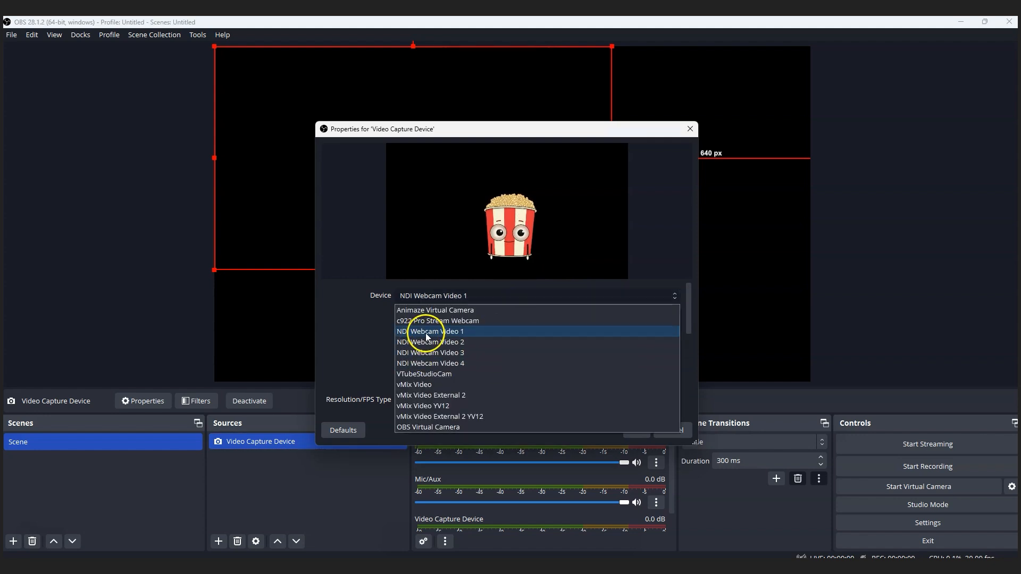
click(418, 332)
click(637, 430)
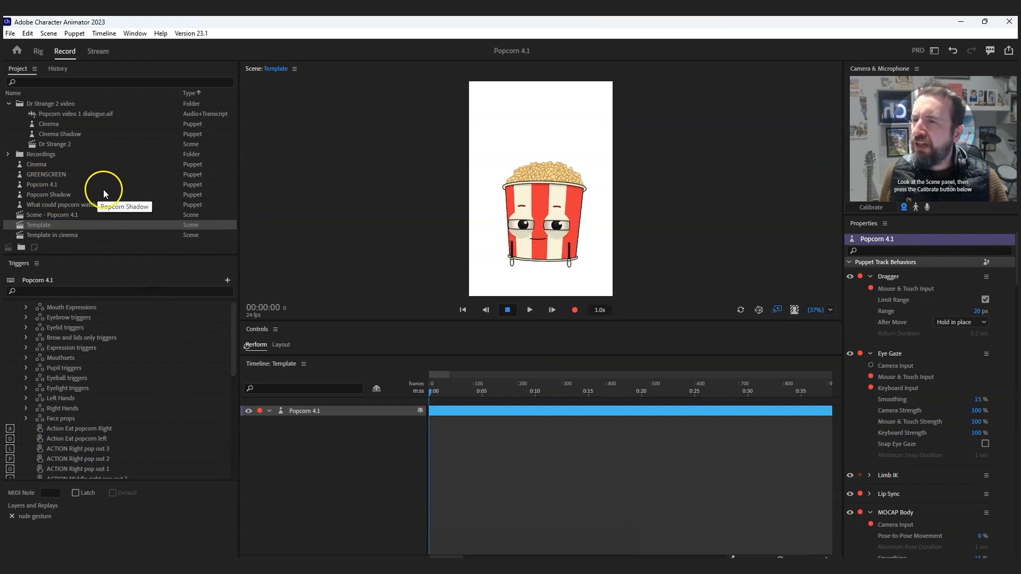
- In Character Animator, add the Cinema puppet beneath Popcorn 4.1 in the Template scene, and return to OBS to view it
click(59, 196)
drag(41, 164, 320, 410)
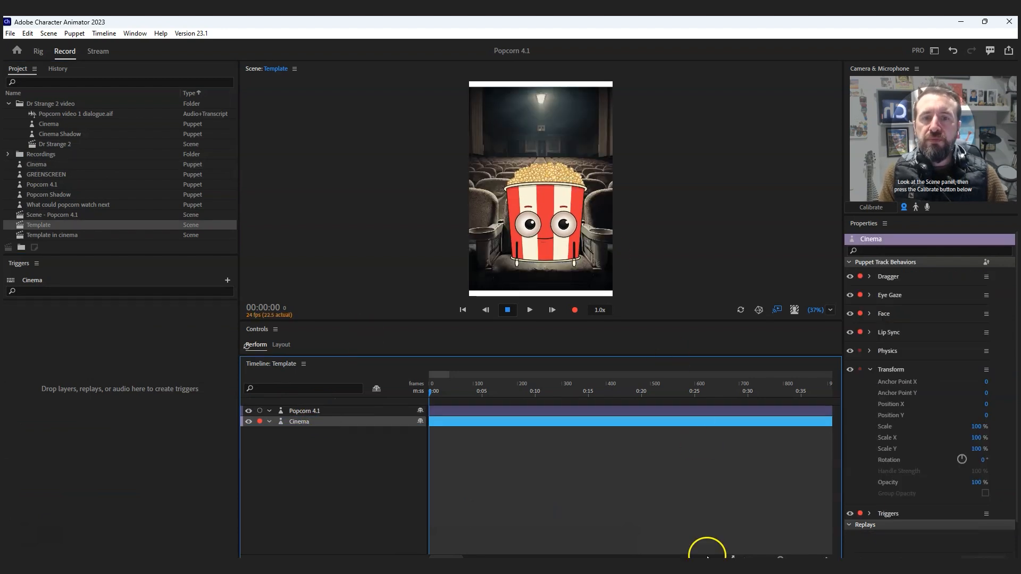
key(alt+Tab)
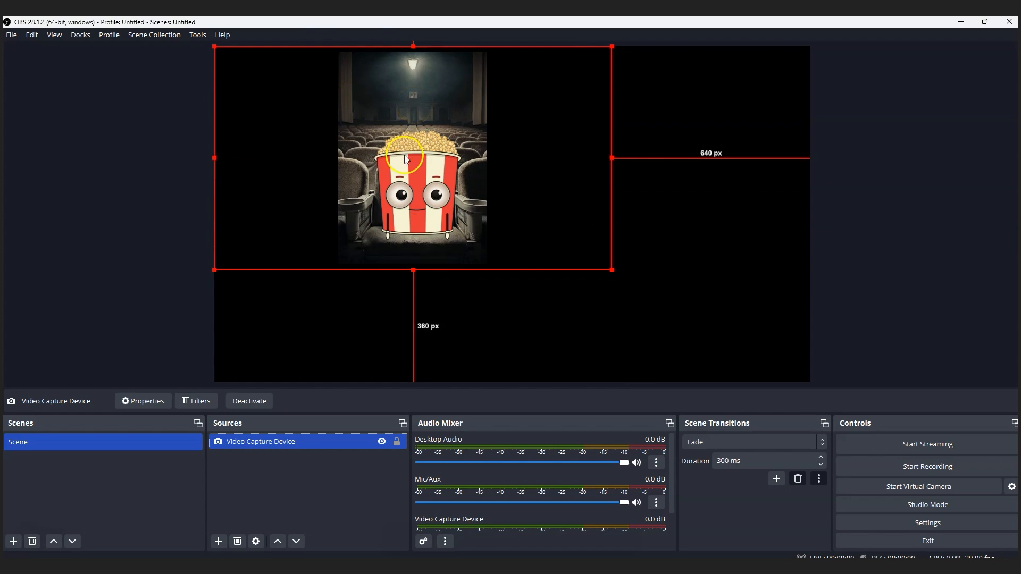
- Deselect the Video Capture Device source and try to start streaming from OBS
click(279, 459)
click(293, 447)
click(276, 458)
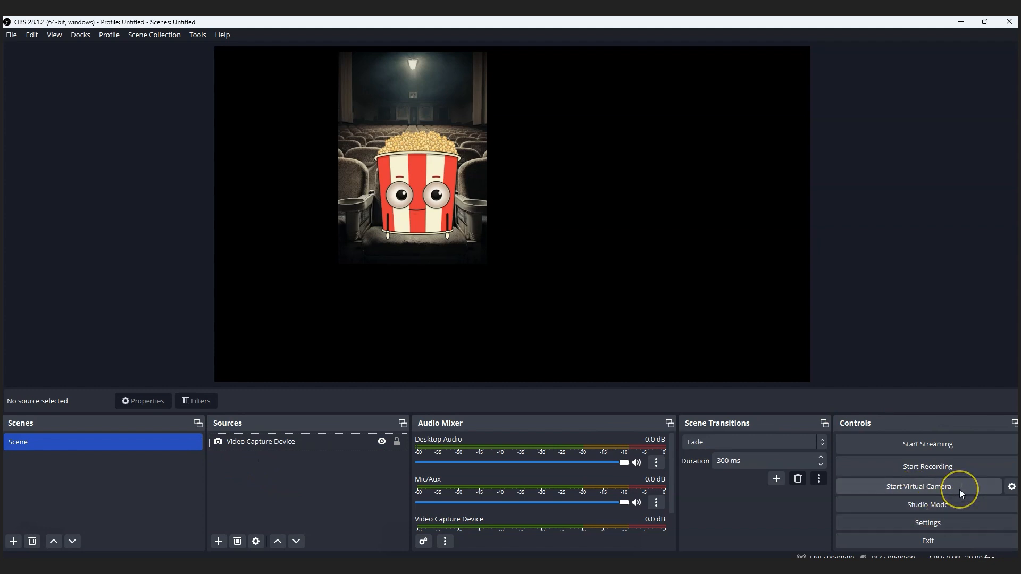
click(958, 444)
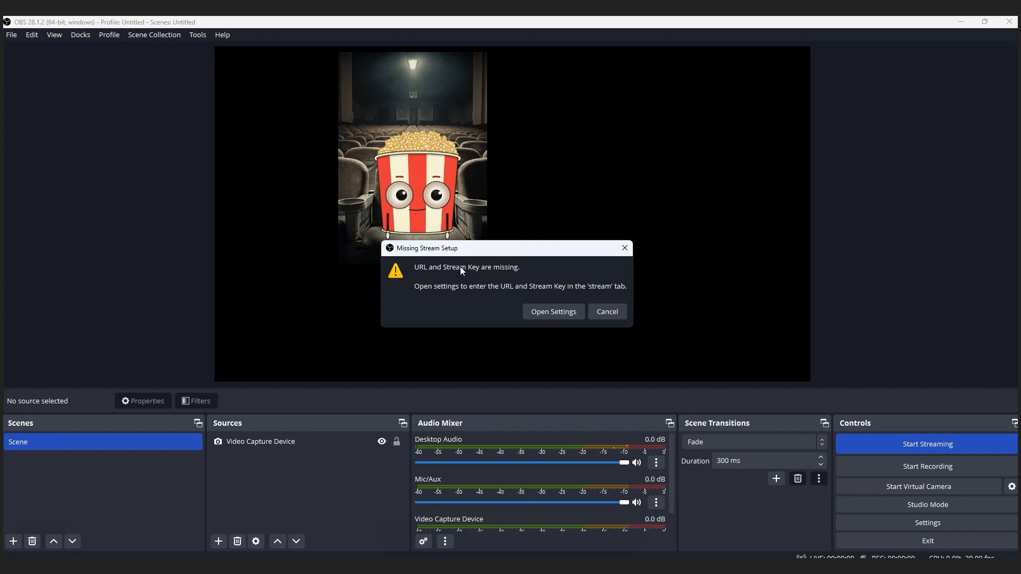
key(Escape)
- Open the OBS stream settings and choose Twitch as the streaming service
click(896, 522)
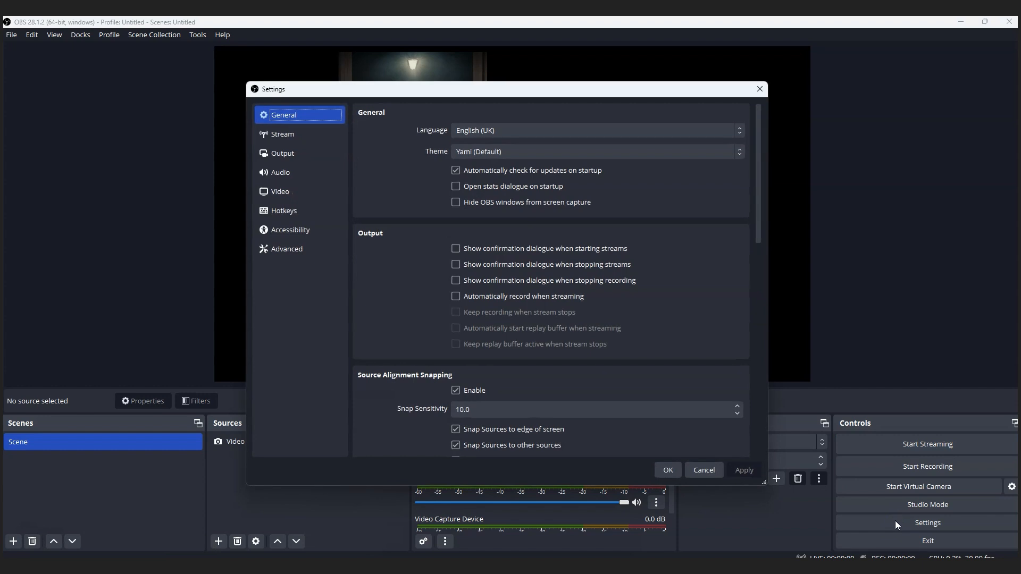
click(315, 133)
click(498, 113)
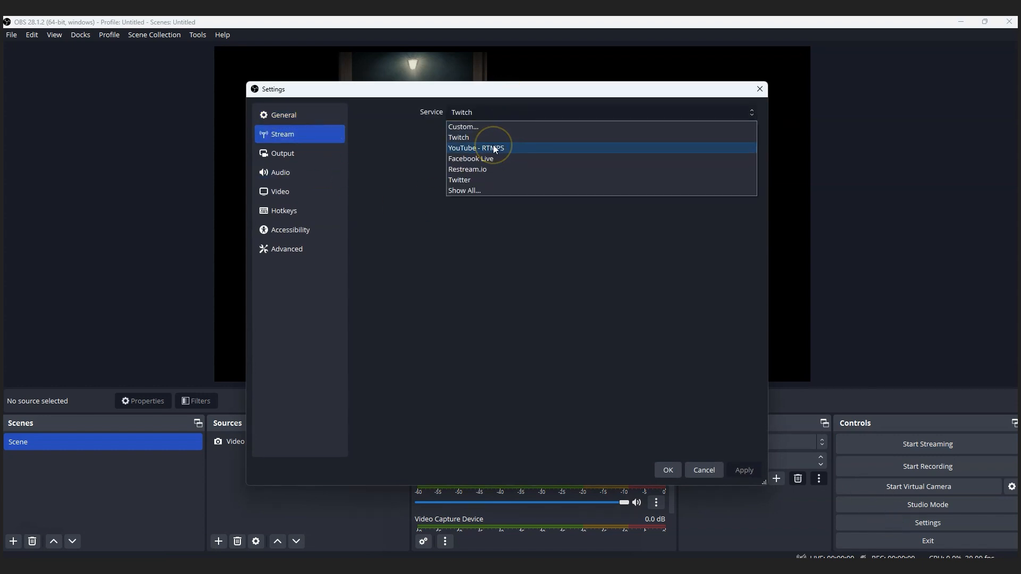
click(489, 134)
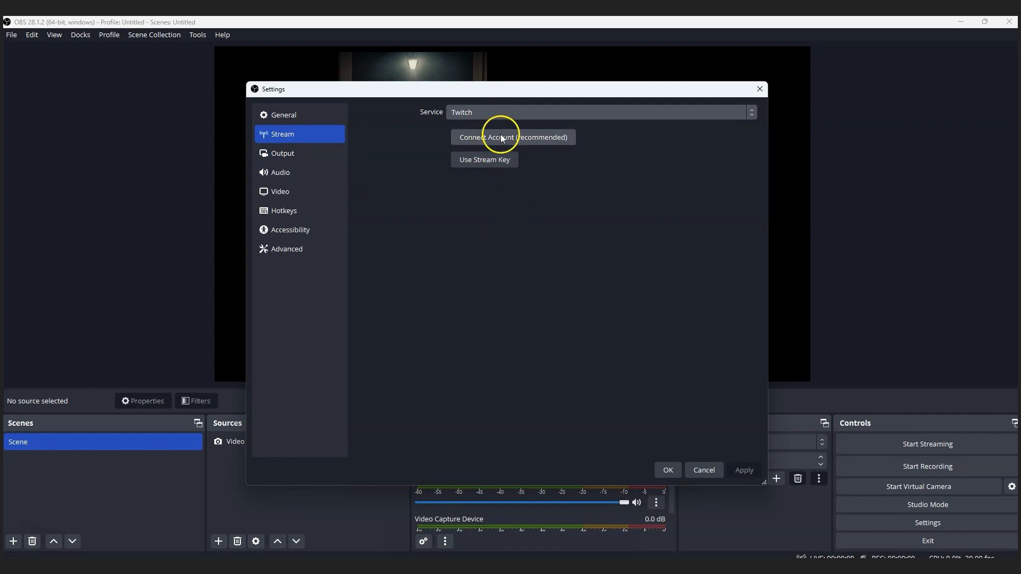
- View the Twitch account connection window and close it without logging in
click(500, 138)
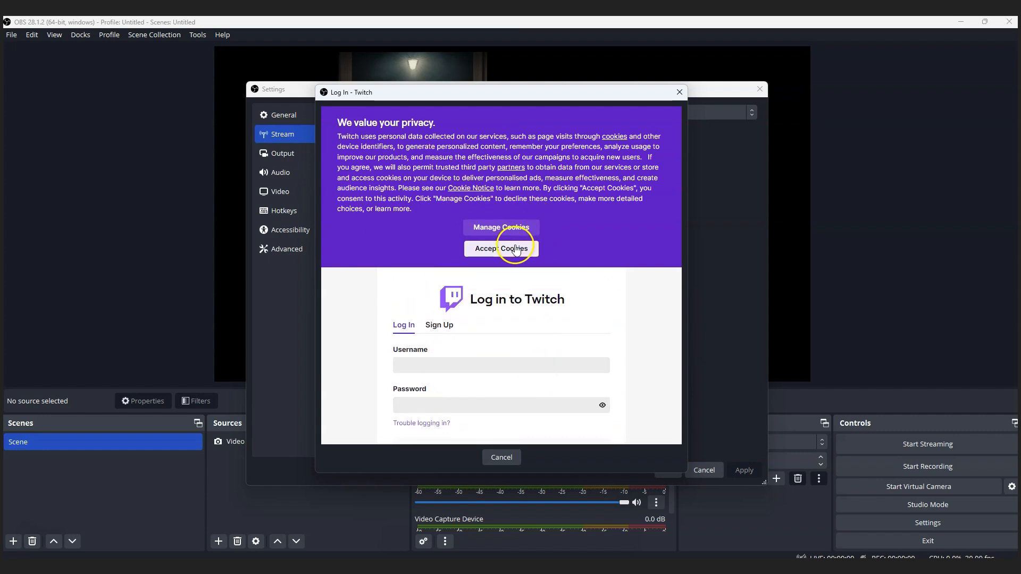
click(678, 93)
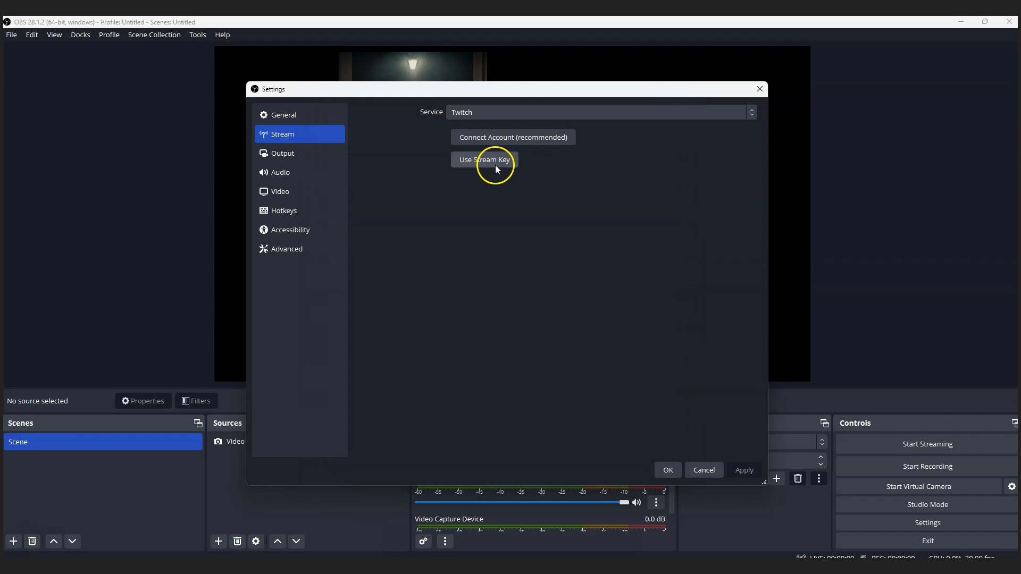
click(492, 140)
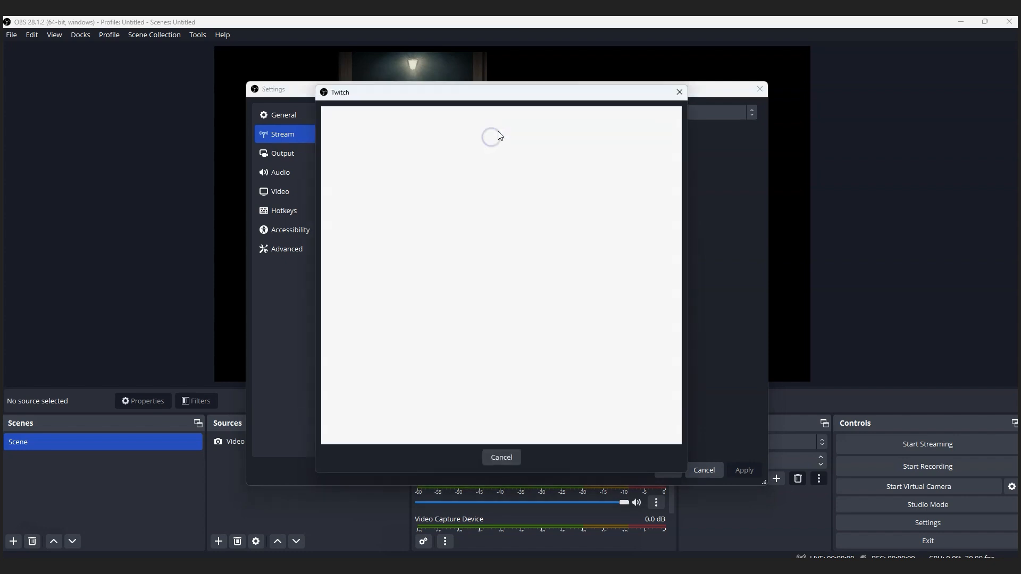
click(677, 91)
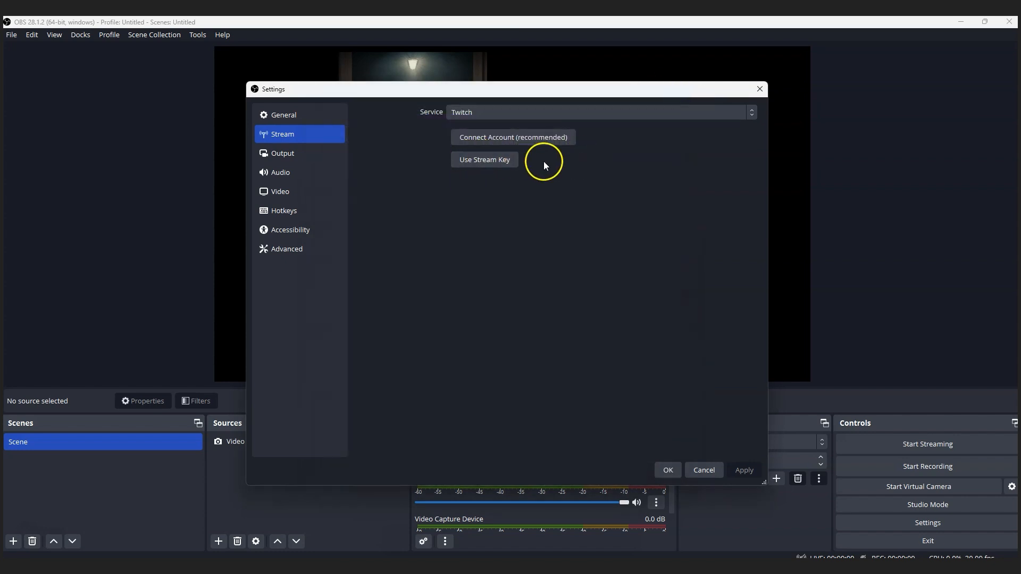
- Close the OBS settings window and switch to Adobe Character Animator
click(759, 89)
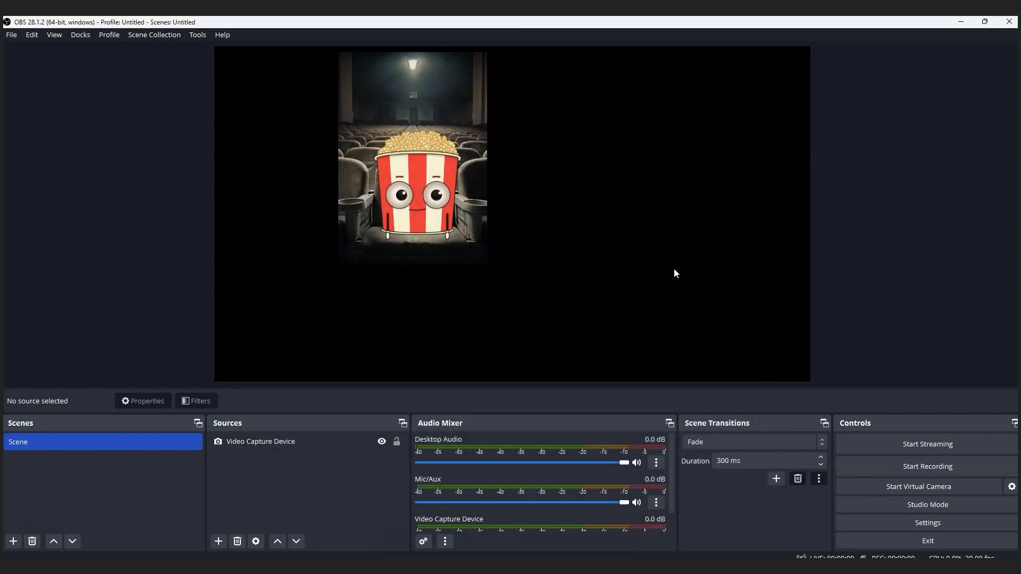
click(391, 243)
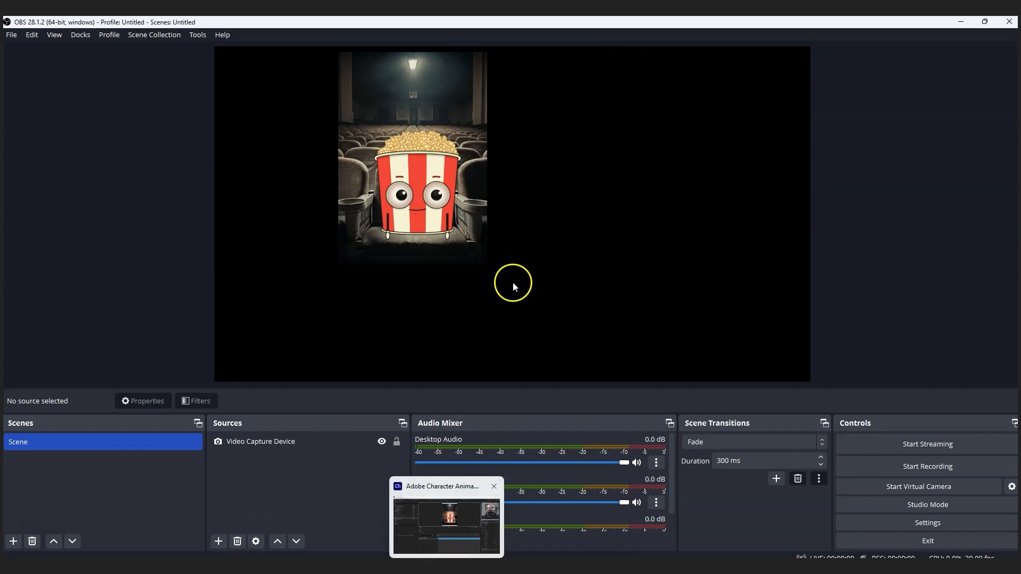
mouse_move(447, 568)
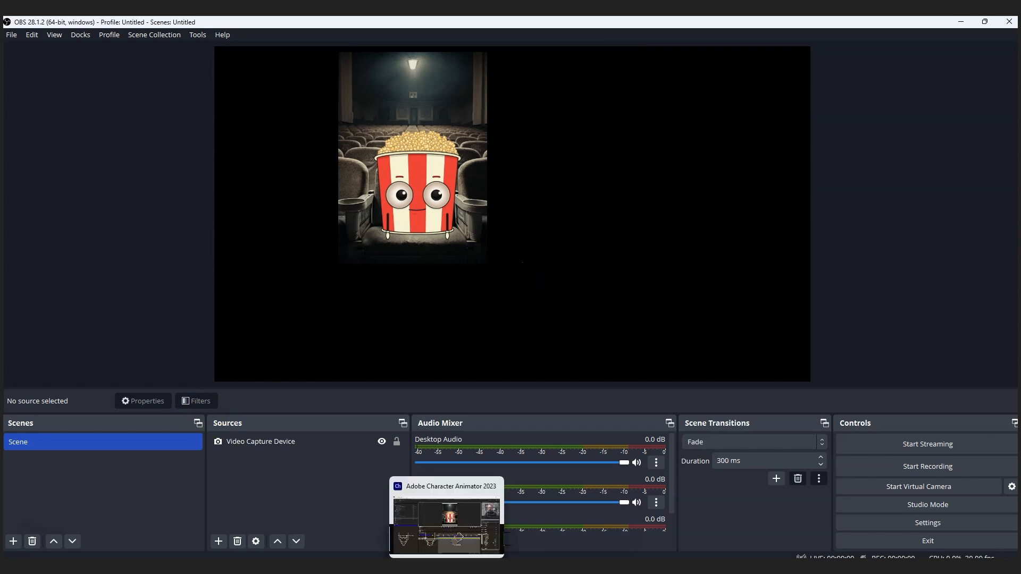
click(447, 523)
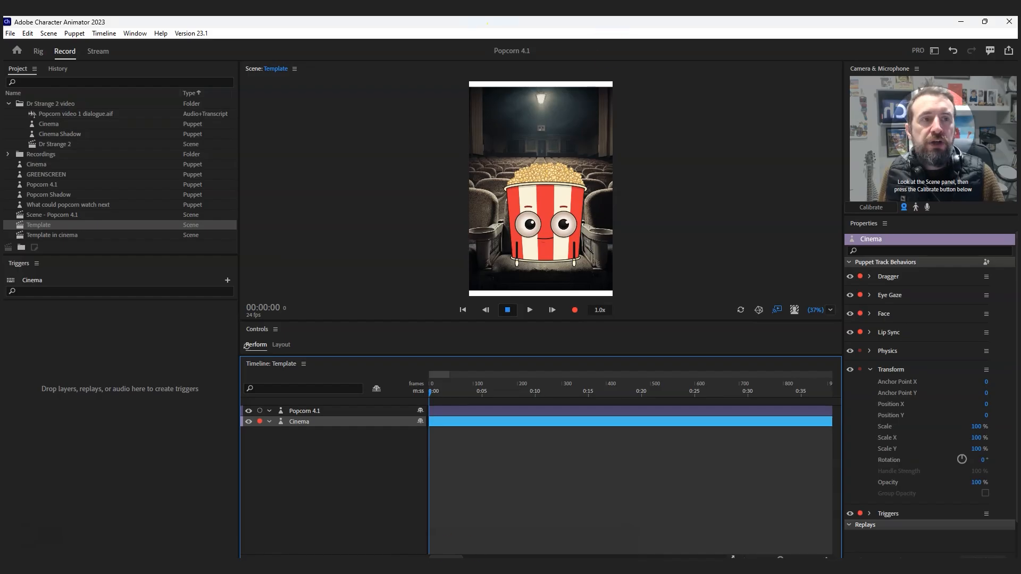
- Restore the Character Animator window to a smaller size and place it below the puppet in the OBS preview
click(983, 23)
drag(531, 90, 529, 143)
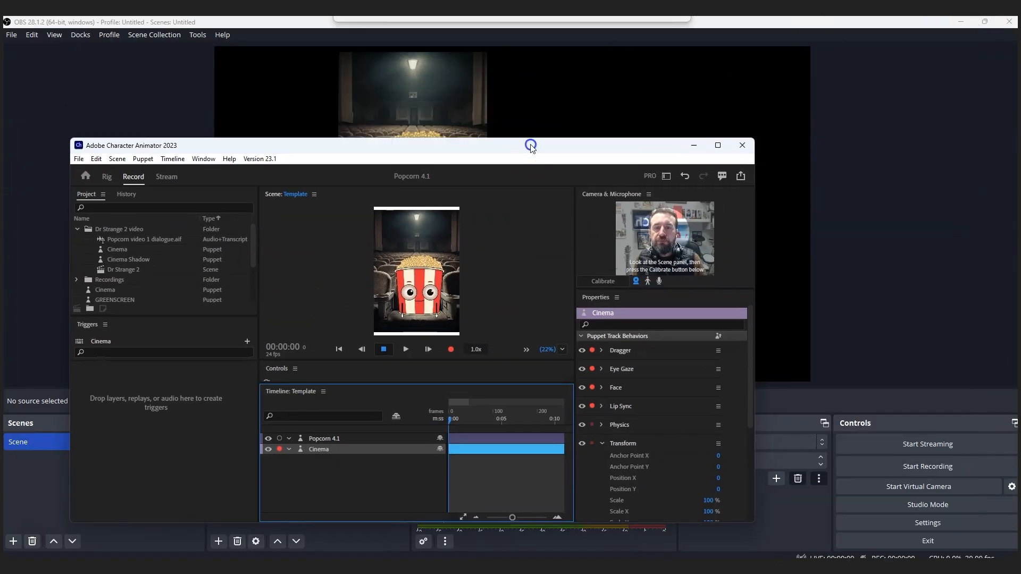
click(476, 295)
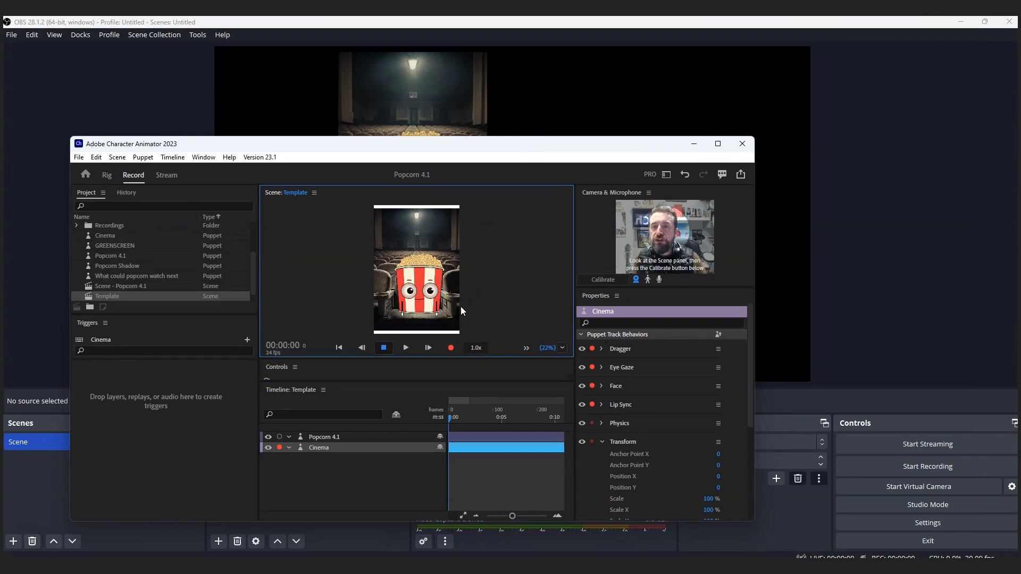
drag(326, 141, 433, 102)
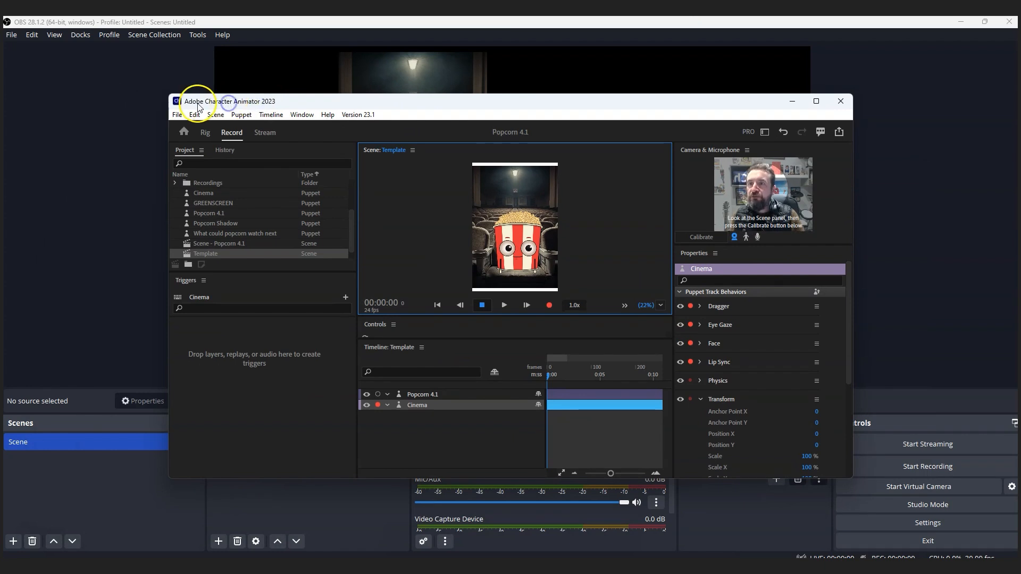
drag(208, 103, 281, 267)
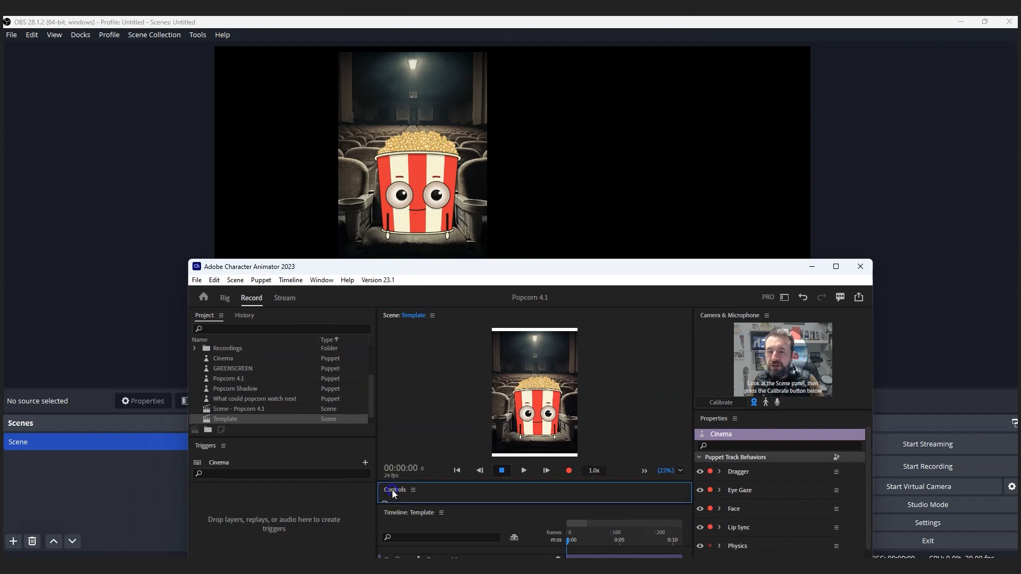
- Float the Controls panel beside the puppet in the OBS preview, widen it, and display the Popcorn 4.1 puppet's controls
drag(505, 266, 523, 243)
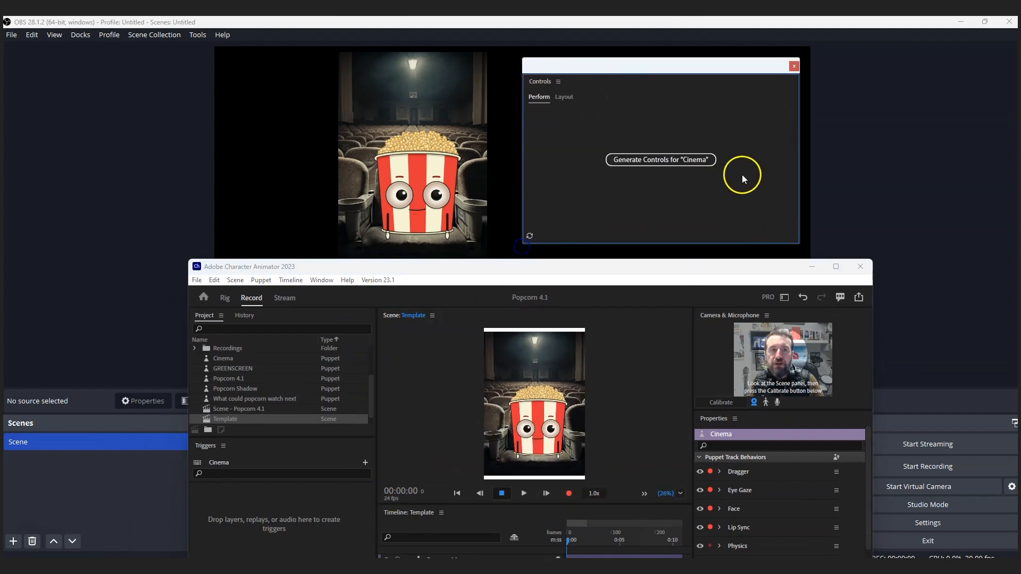
drag(800, 157, 924, 159)
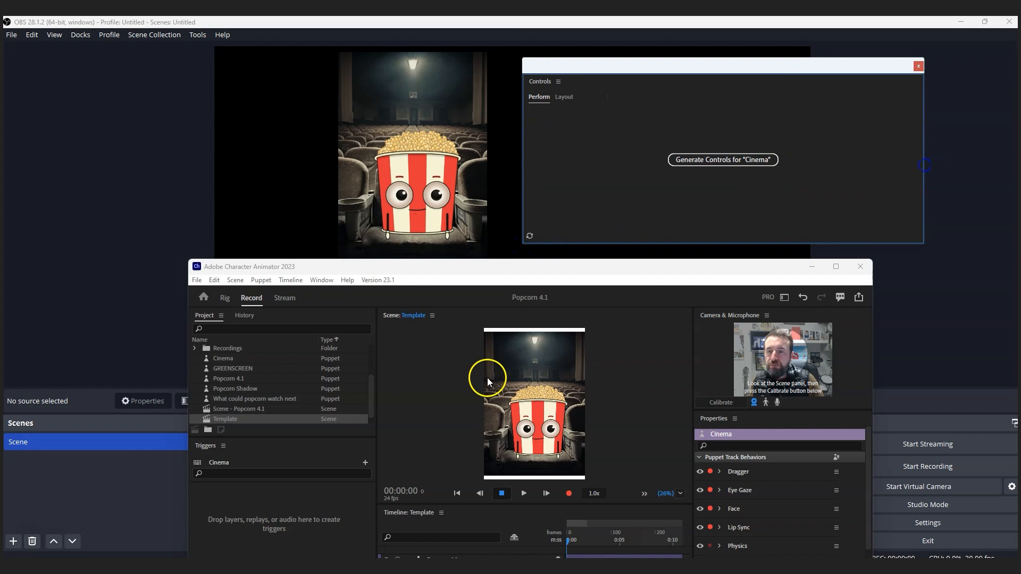
click(241, 378)
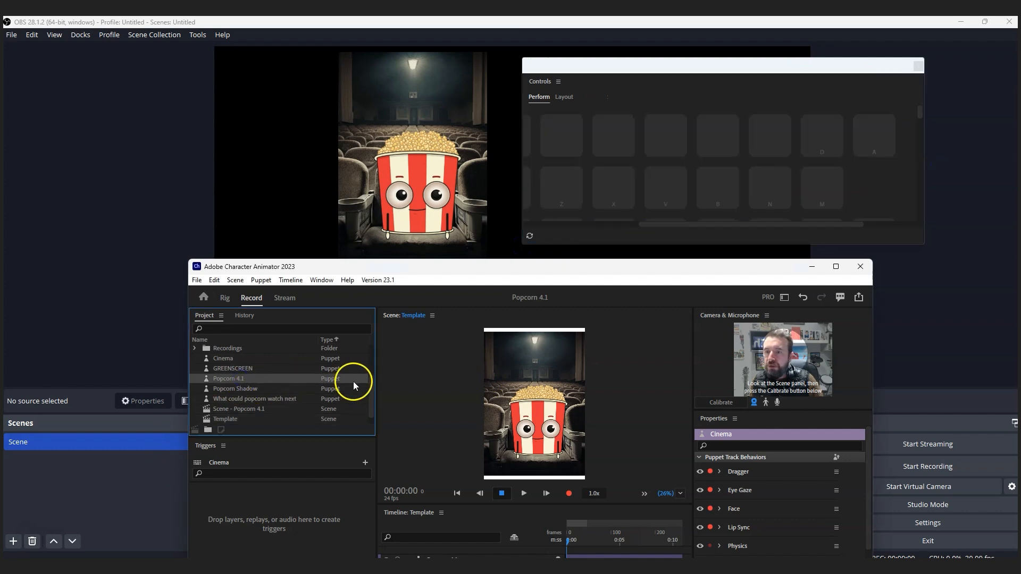
drag(674, 225, 548, 224)
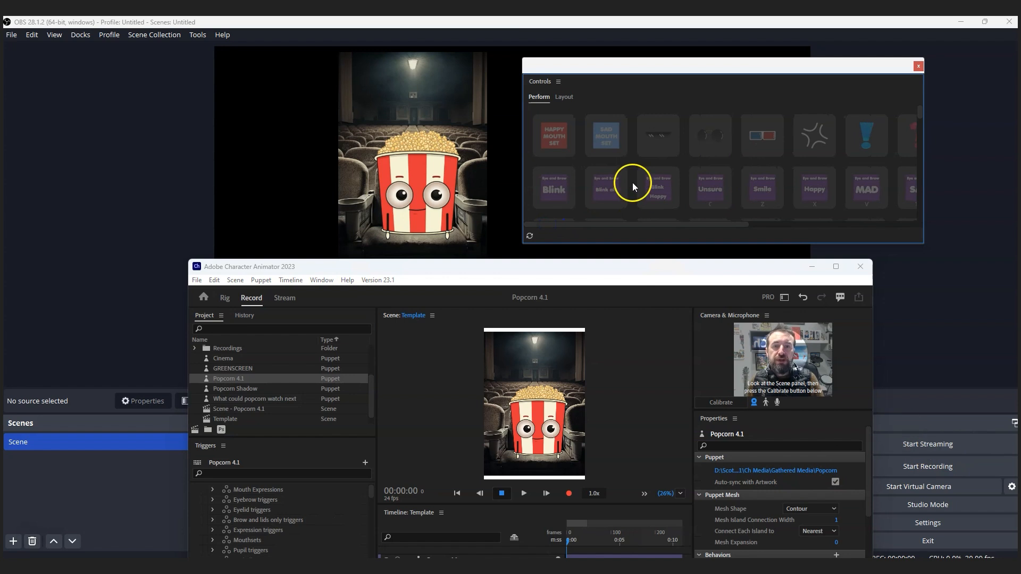
- Select the Popcorn 4.1 track in the Template timeline to activate its controls, and move Character Animator clear of the OBS preview
click(534, 478)
drag(447, 270, 395, 119)
click(396, 407)
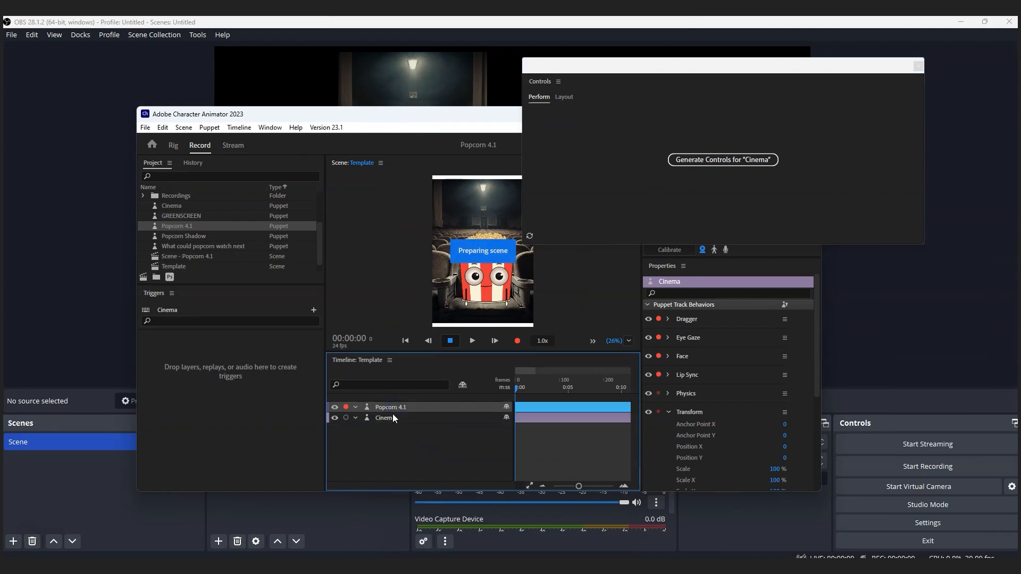
drag(450, 113, 429, 438)
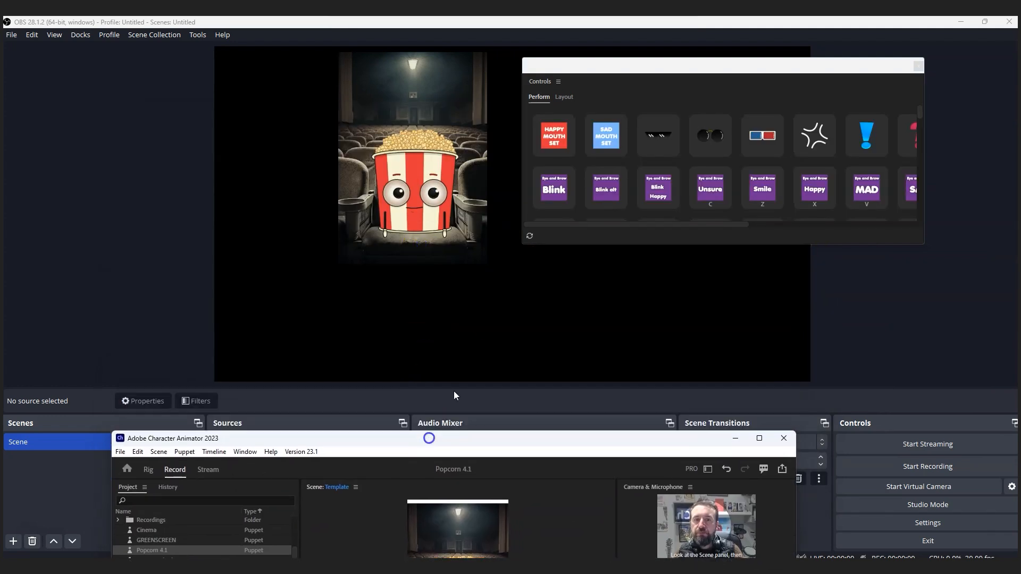
- Trigger Popcorn's Blink, Blink Happy, Unsure, Smile and MAD expressions live in OBS, and toggle the 3D glasses on and off
click(556, 180)
click(557, 180)
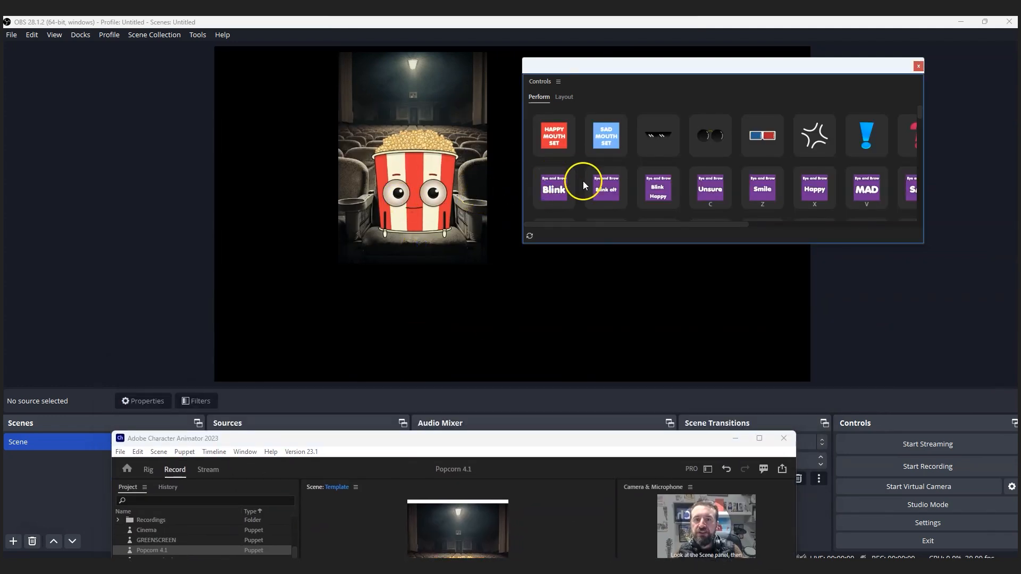
click(660, 185)
click(723, 187)
click(763, 186)
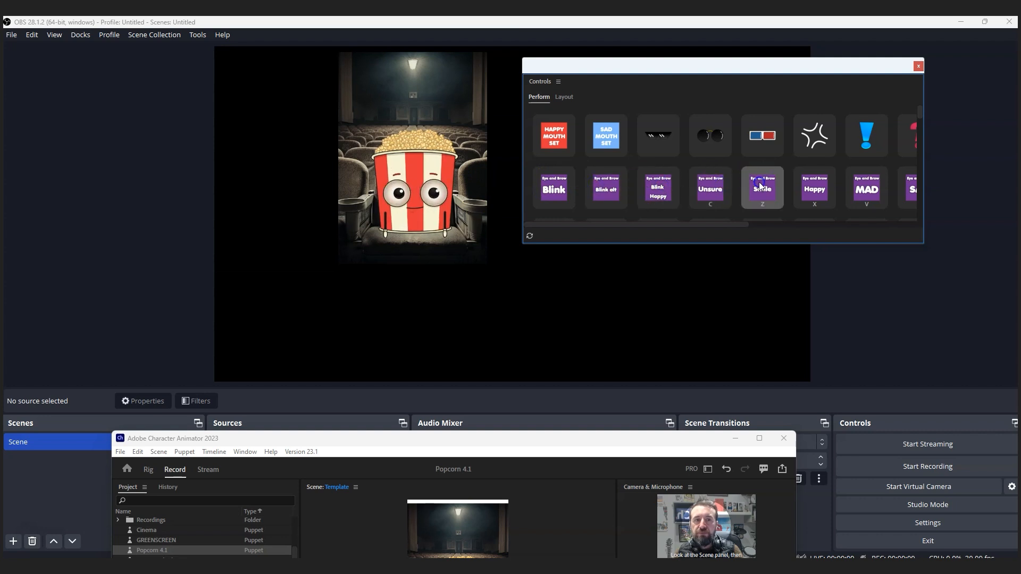
click(768, 141)
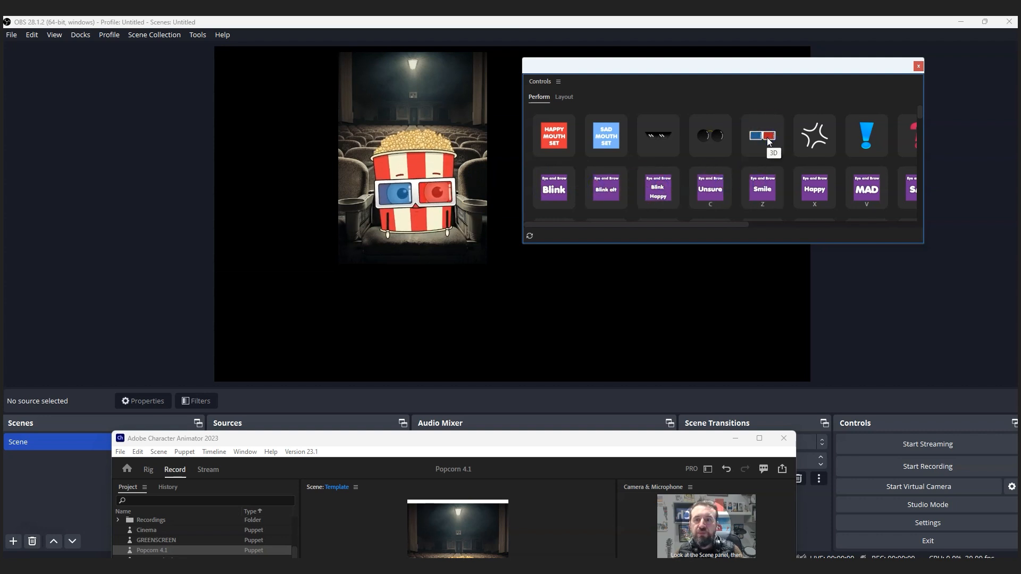
click(768, 139)
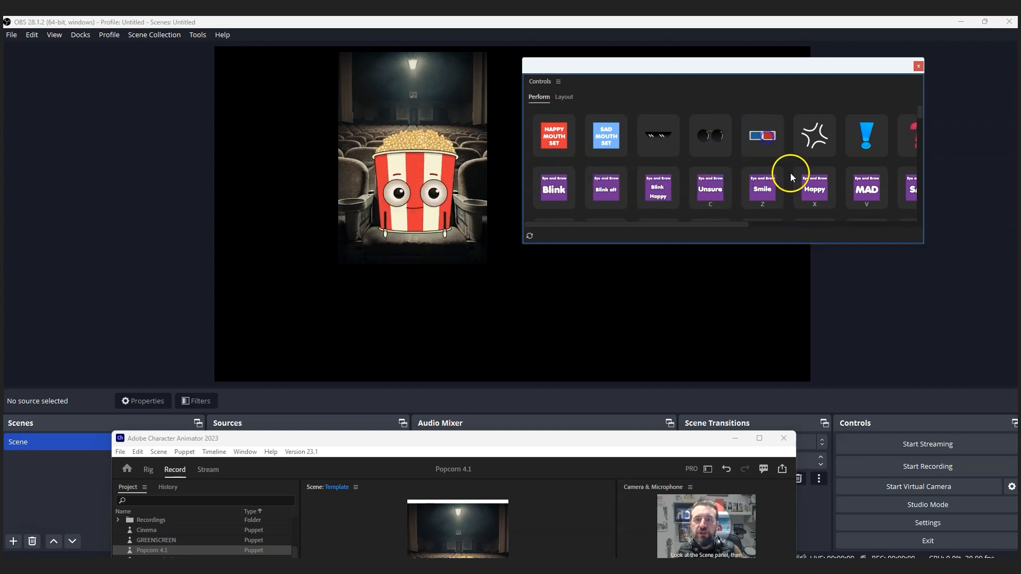
click(876, 192)
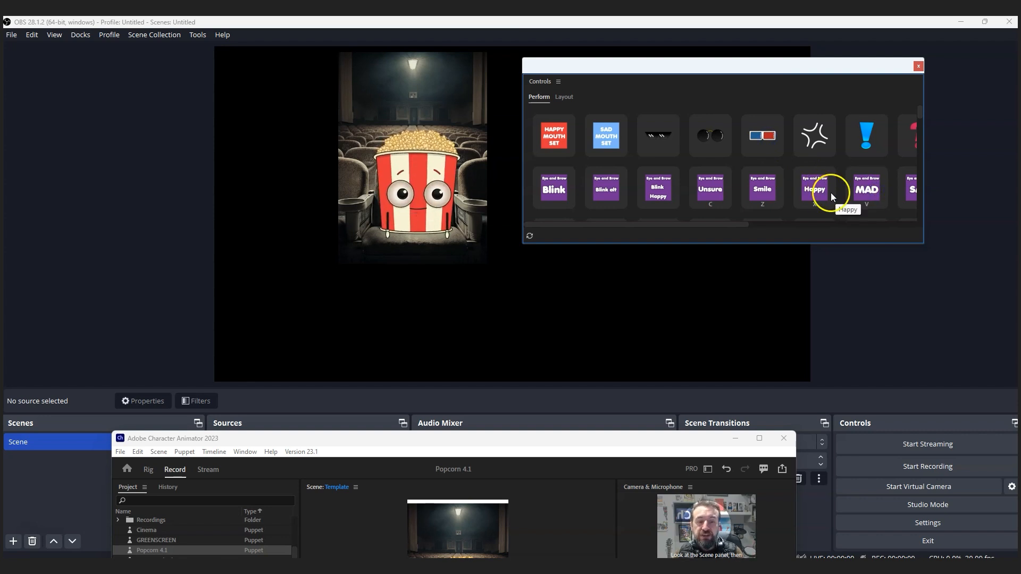
- Maximize the Character Animator window and move the floating Controls panel out of the way
drag(563, 440, 567, 266)
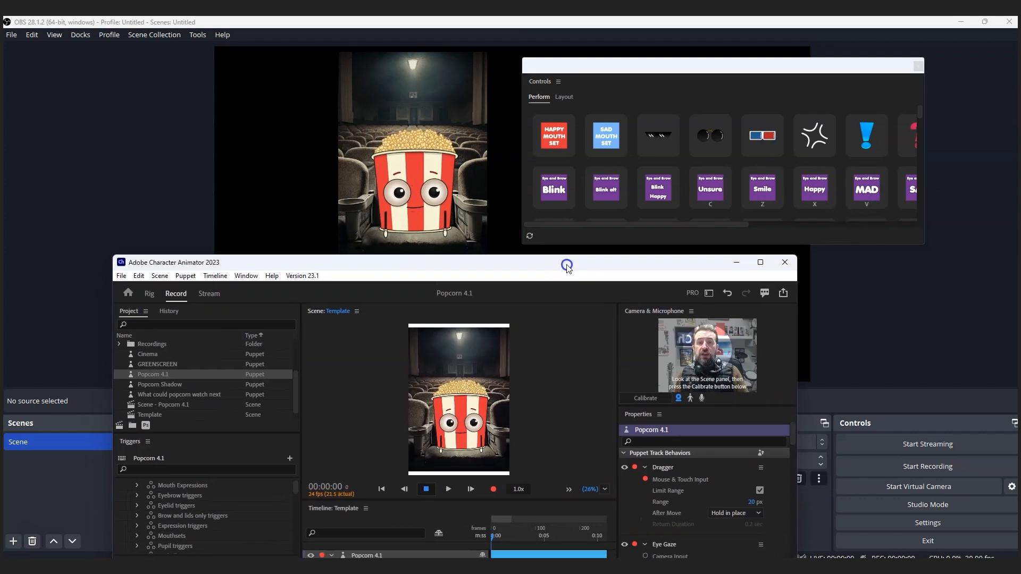
click(761, 263)
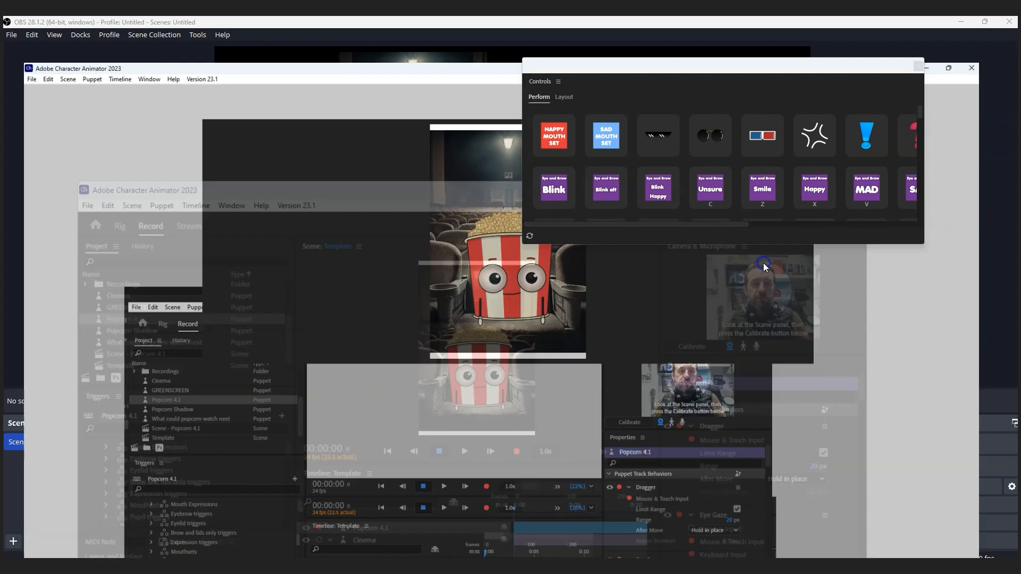
drag(800, 67, 1020, 242)
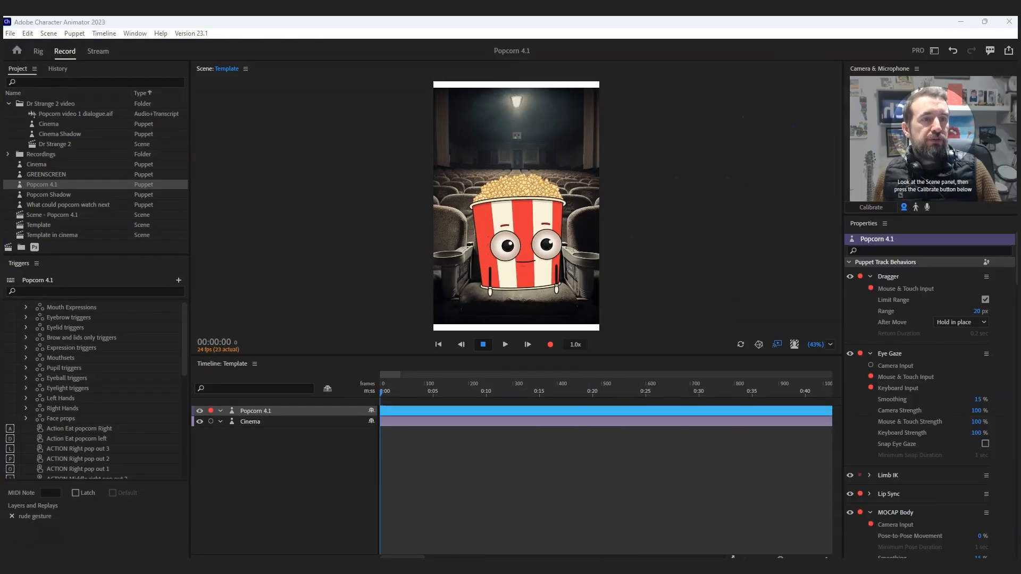